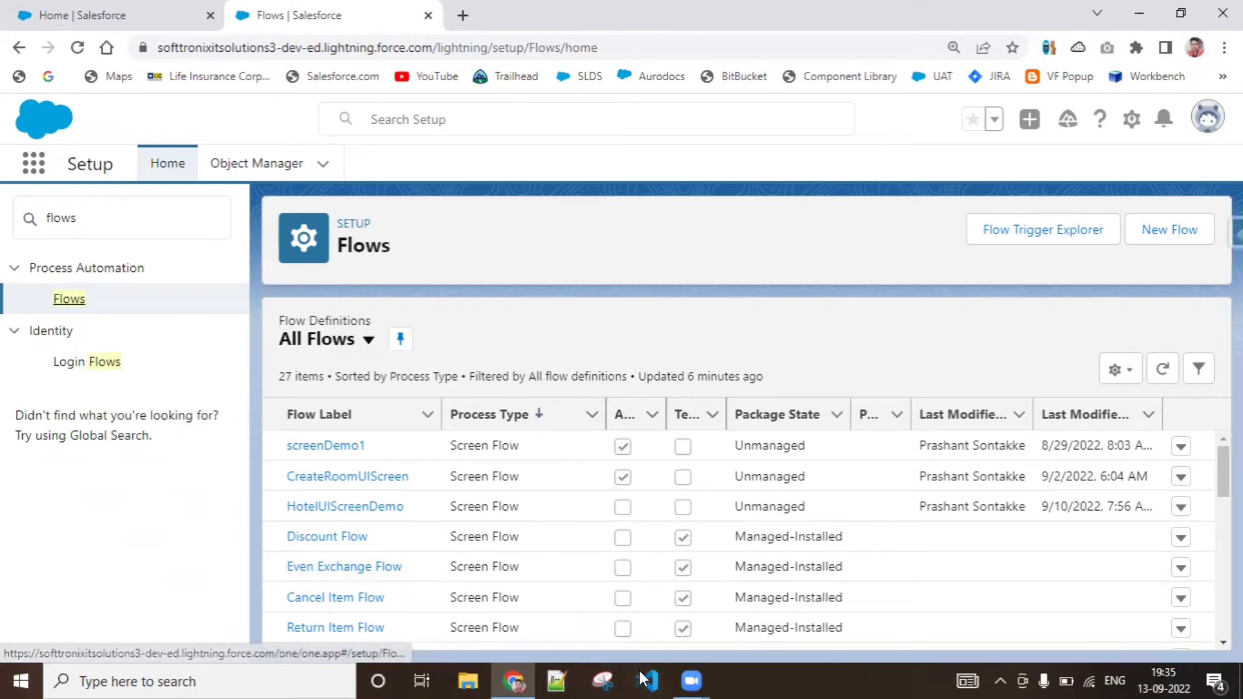
# Open Paint and draw an orange rectangle outline about 331 × 182 px in the upper-left area of the canvas
pyautogui.click(298, 678)
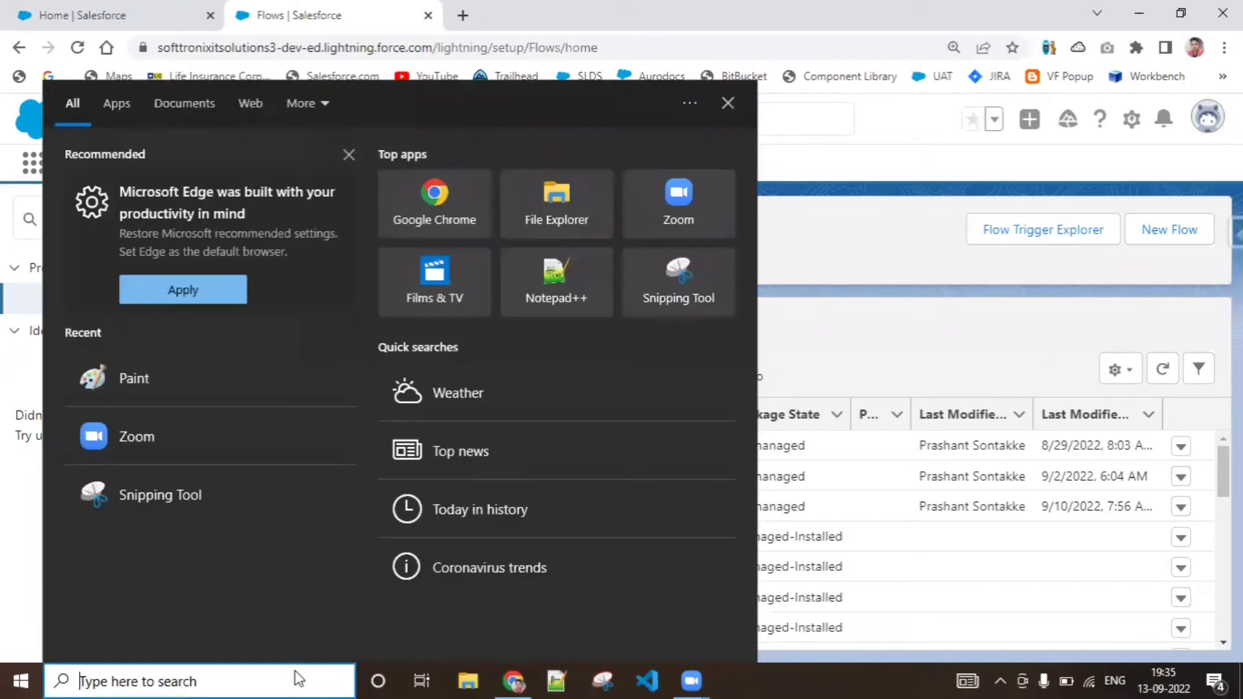
pyautogui.write('paint')
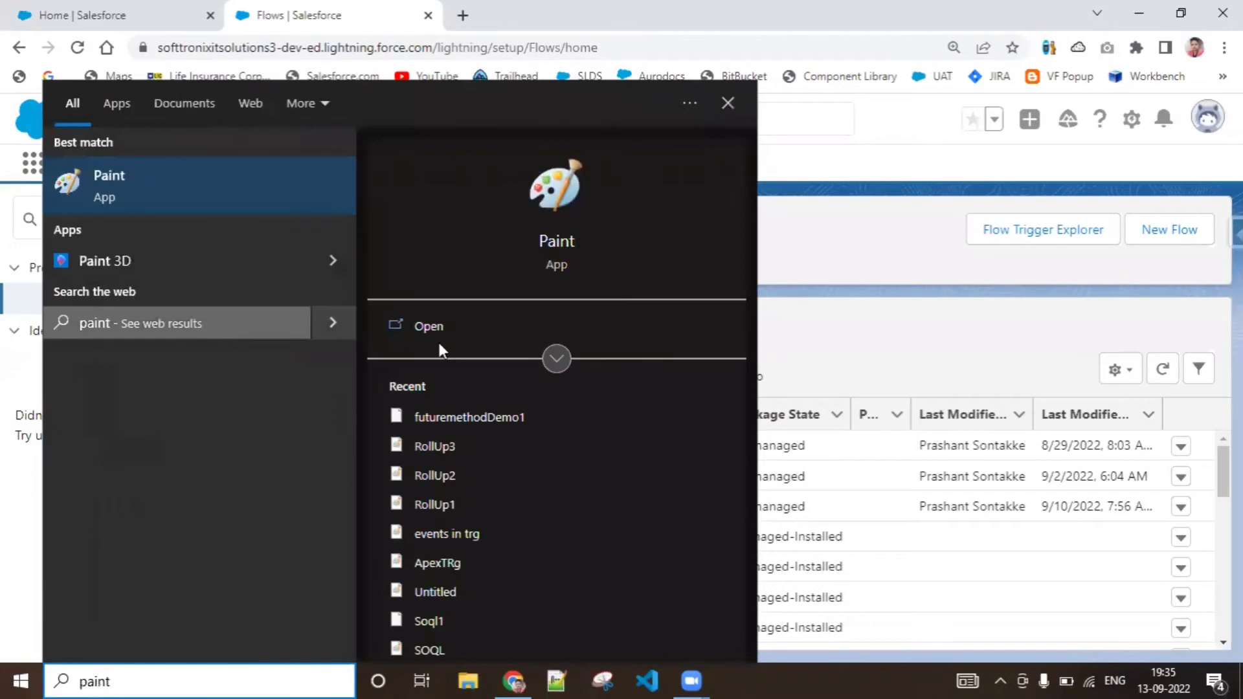
pyautogui.click(452, 327)
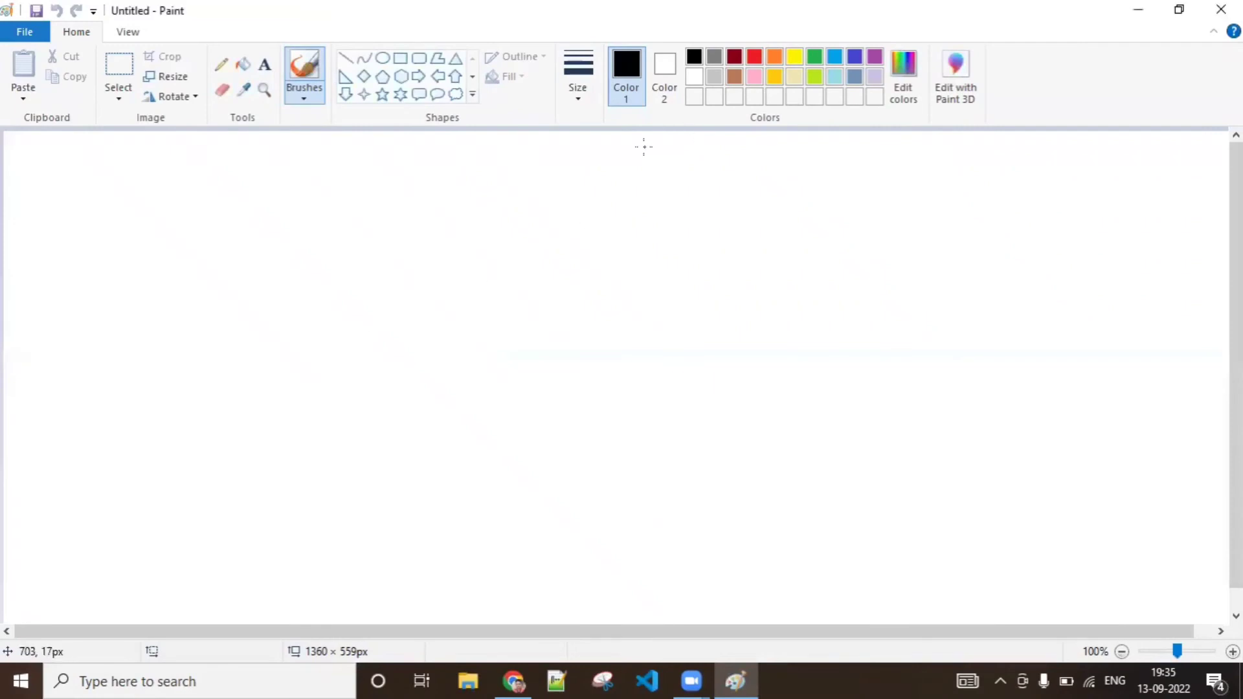
pyautogui.click(400, 60)
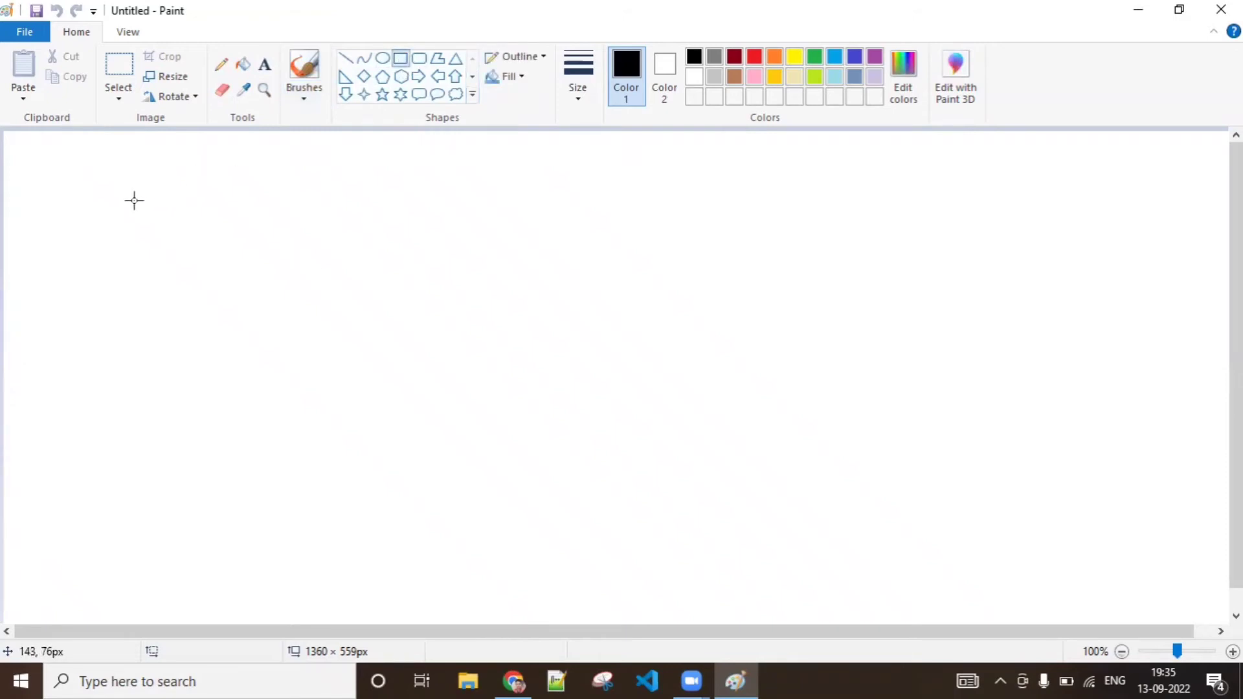
pyautogui.moveTo(137, 196); pyautogui.dragTo(440, 364)
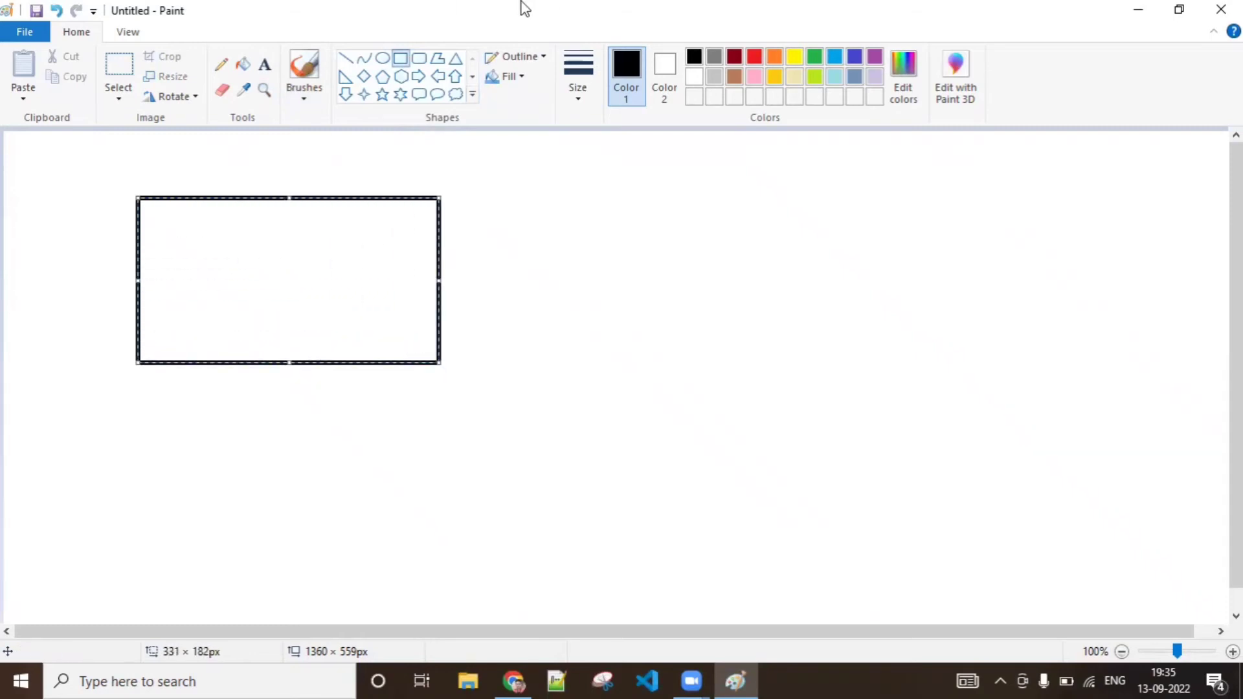
pyautogui.click(773, 56)
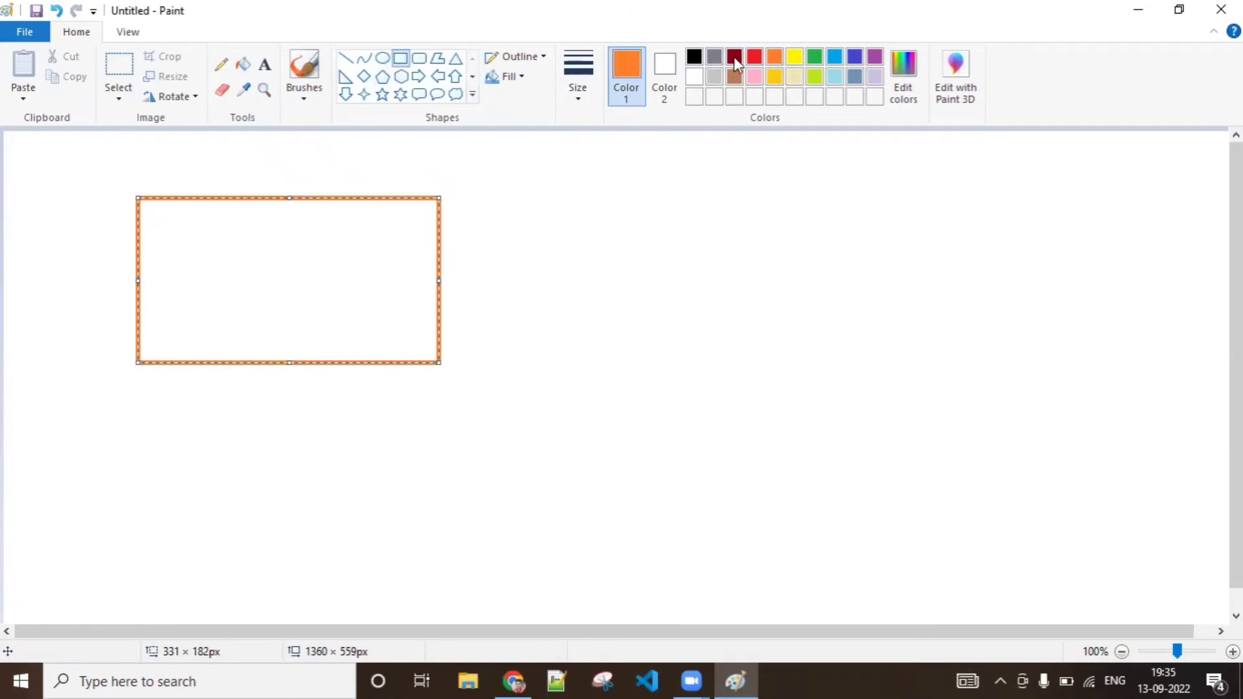
# Handwrite the numbers 1 to 5 in black with the Pencil down the inner left edge of the rectangle
pyautogui.click(221, 64)
pyautogui.click(694, 56)
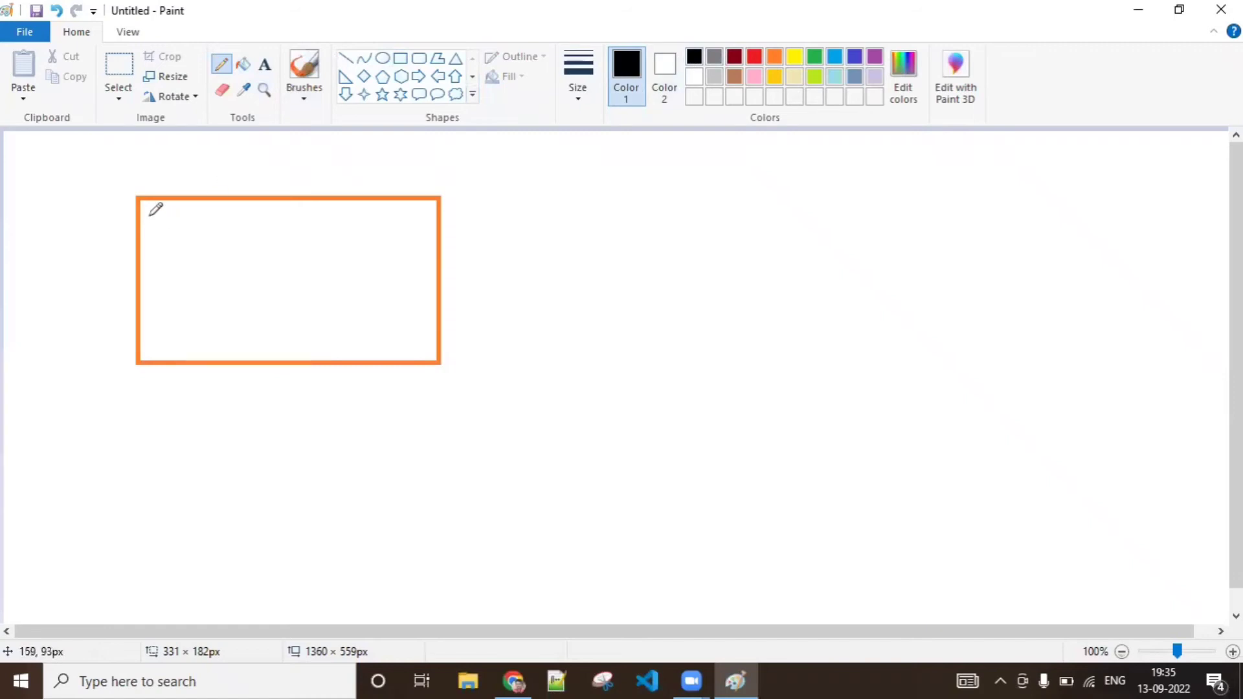
pyautogui.moveTo(152, 221); pyautogui.dragTo(149, 289)
pyautogui.moveTo(149, 301); pyautogui.dragTo(154, 323)
pyautogui.moveTo(155, 330); pyautogui.dragTo(153, 352)
# Draw a thicker black horizontal Pencil line beside each of the five numbers to represent list records
pyautogui.click(572, 73)
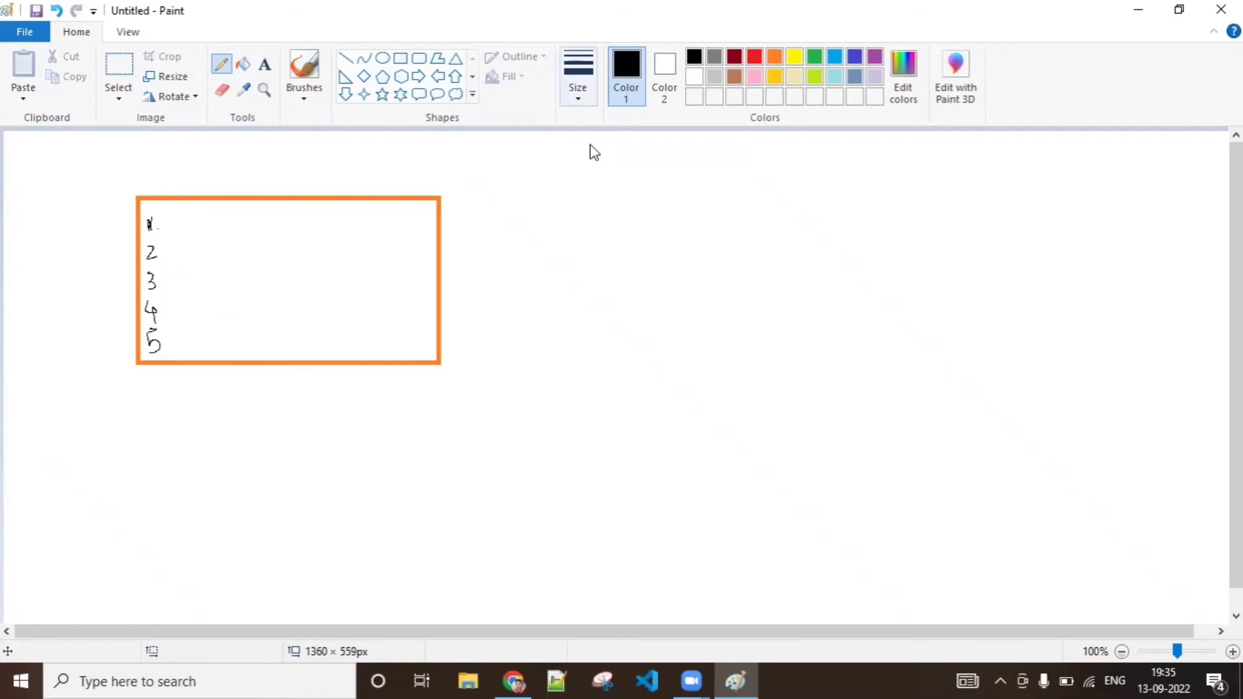
pyautogui.click(533, 216)
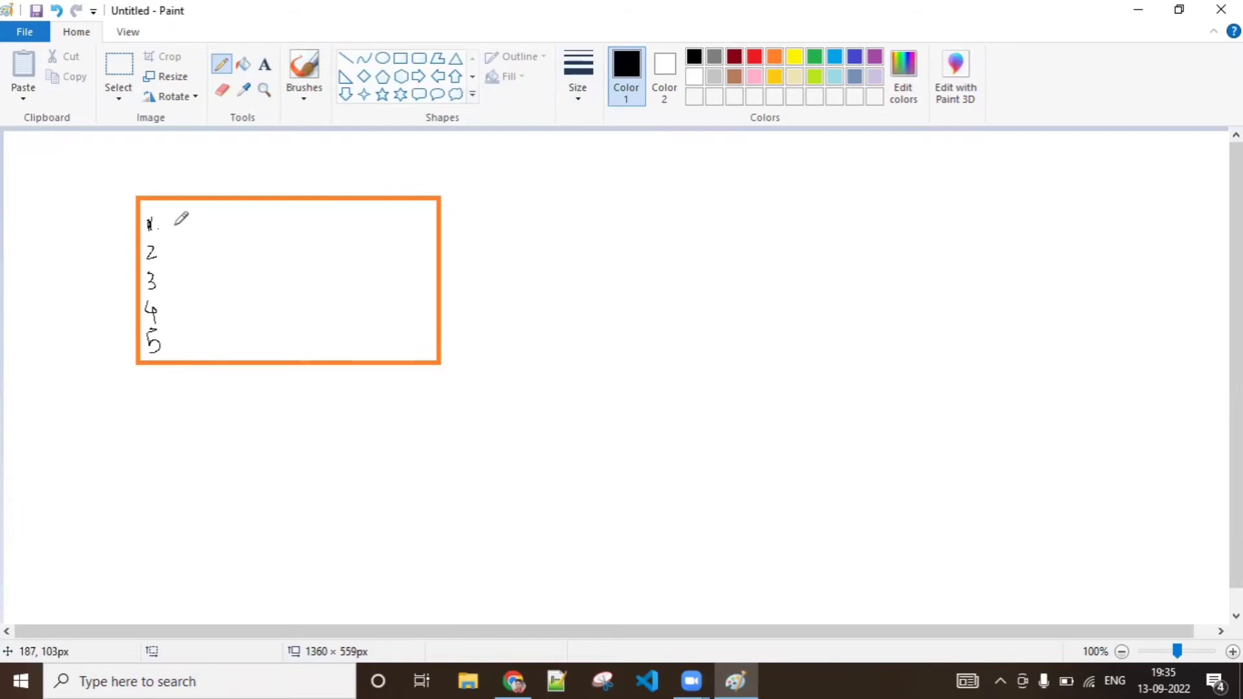
pyautogui.moveTo(174, 226)
pyautogui.mouseDown()
pyautogui.moveTo(244, 227)
pyautogui.moveTo(260, 250)
pyautogui.mouseUp()
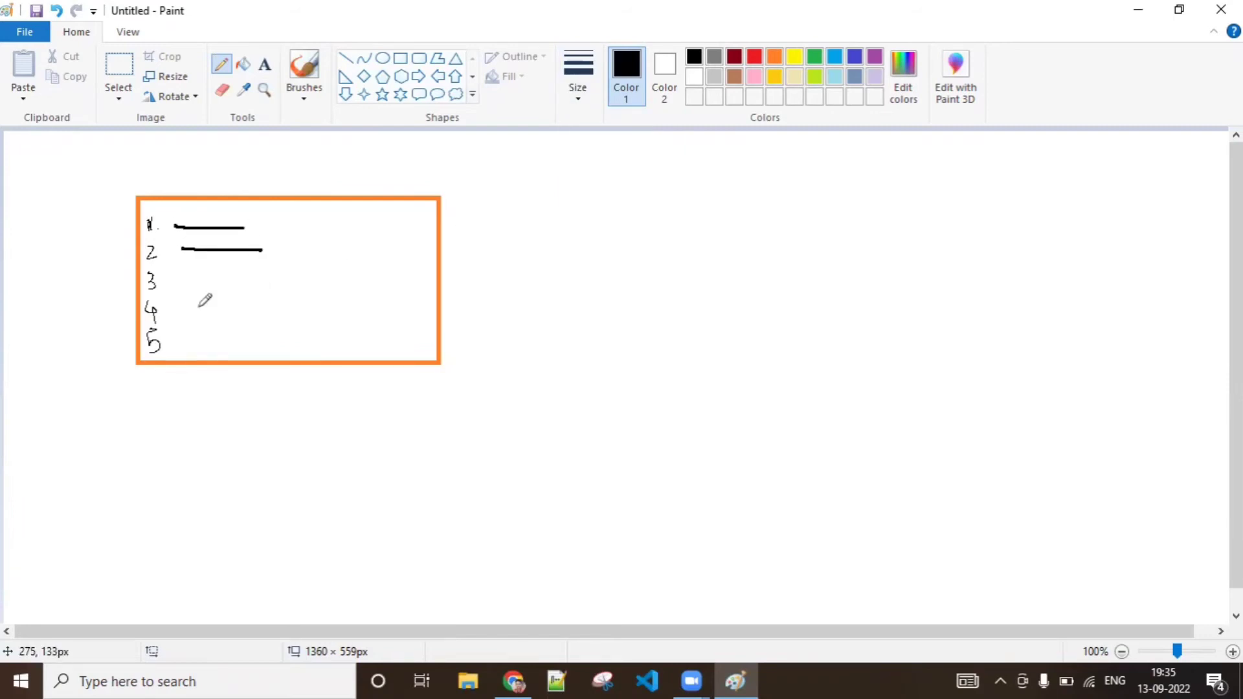
pyautogui.moveTo(181, 280); pyautogui.dragTo(263, 280)
pyautogui.moveTo(191, 312); pyautogui.dragTo(287, 304)
pyautogui.moveTo(200, 339); pyautogui.dragTo(269, 341)
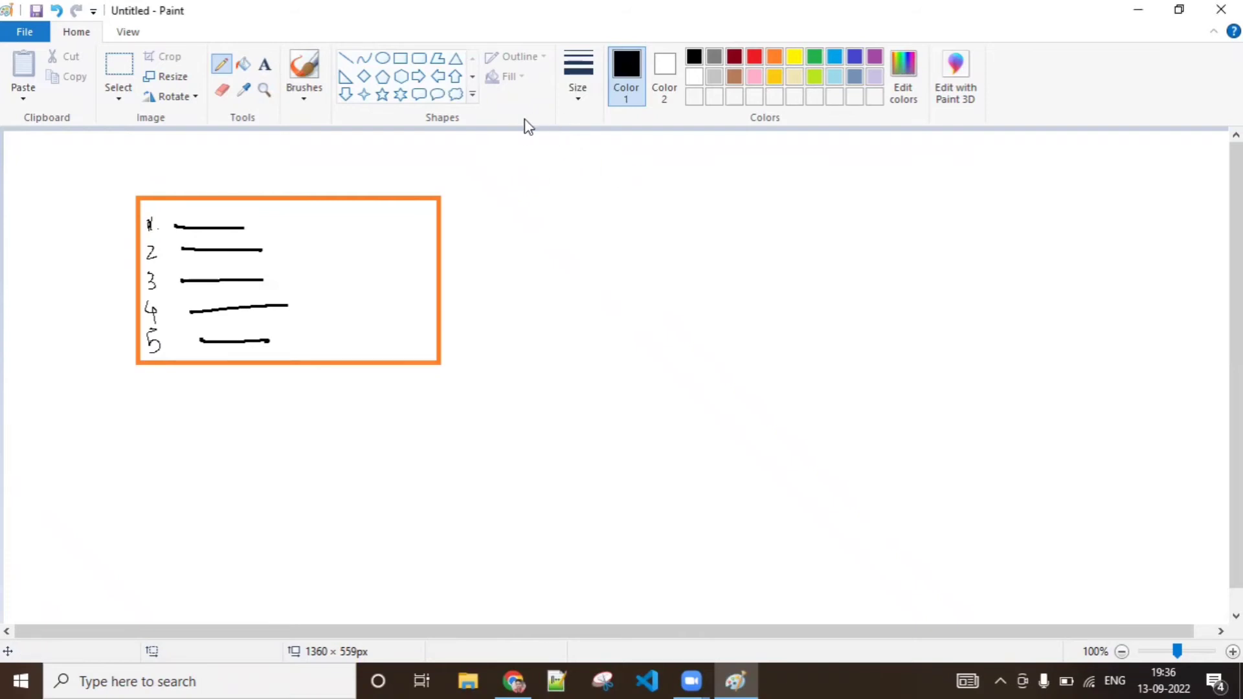
# Add the text heading "DELETE RECORD - SCREEN FLOWS" above the orange rectangle
pyautogui.click(264, 65)
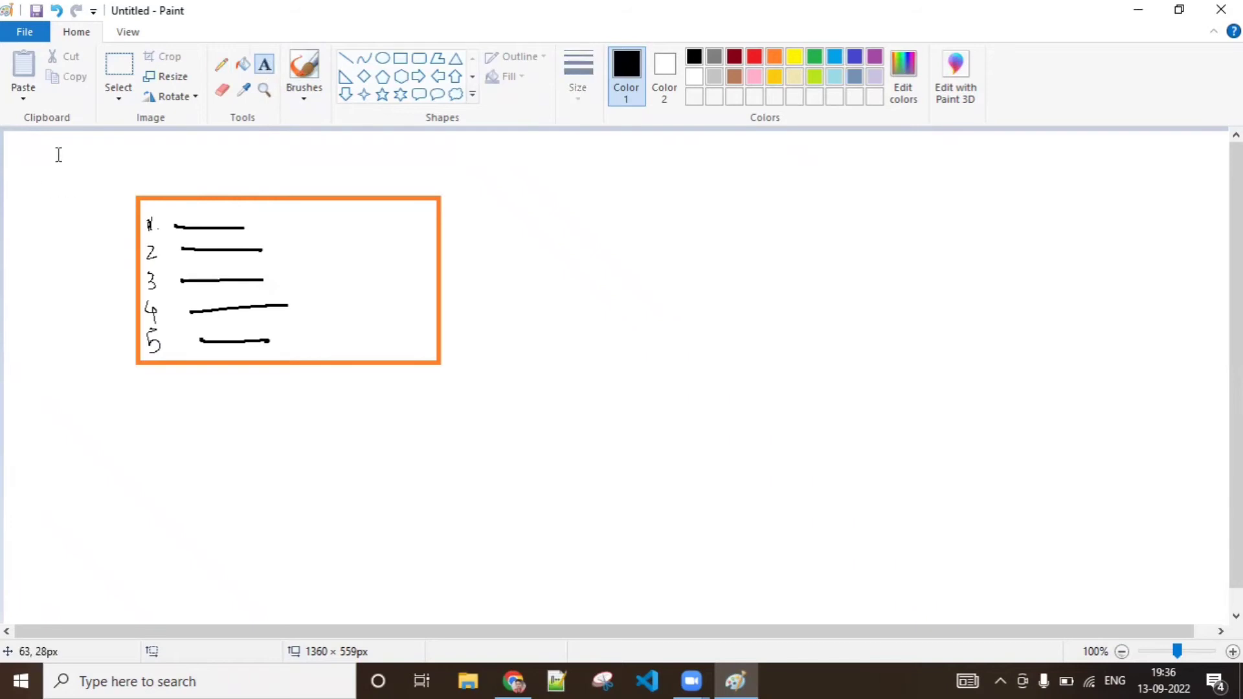
pyautogui.moveTo(52, 148); pyautogui.dragTo(256, 186)
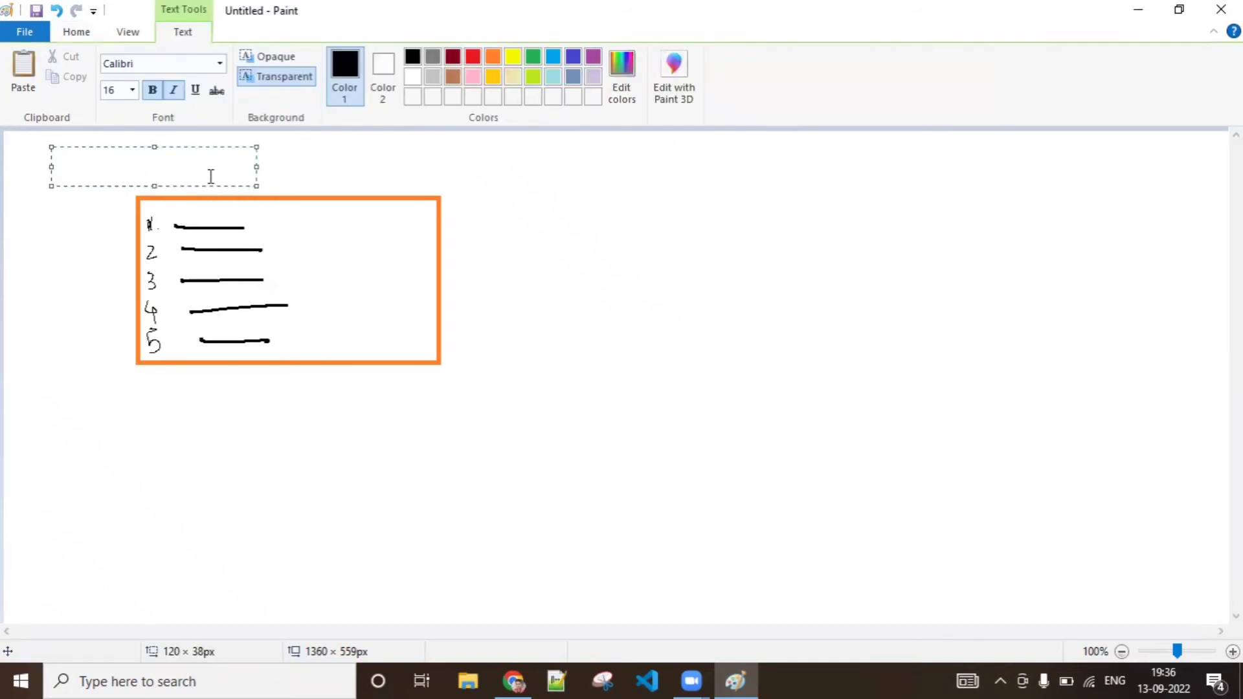
pyautogui.write('DELETE RECORD')
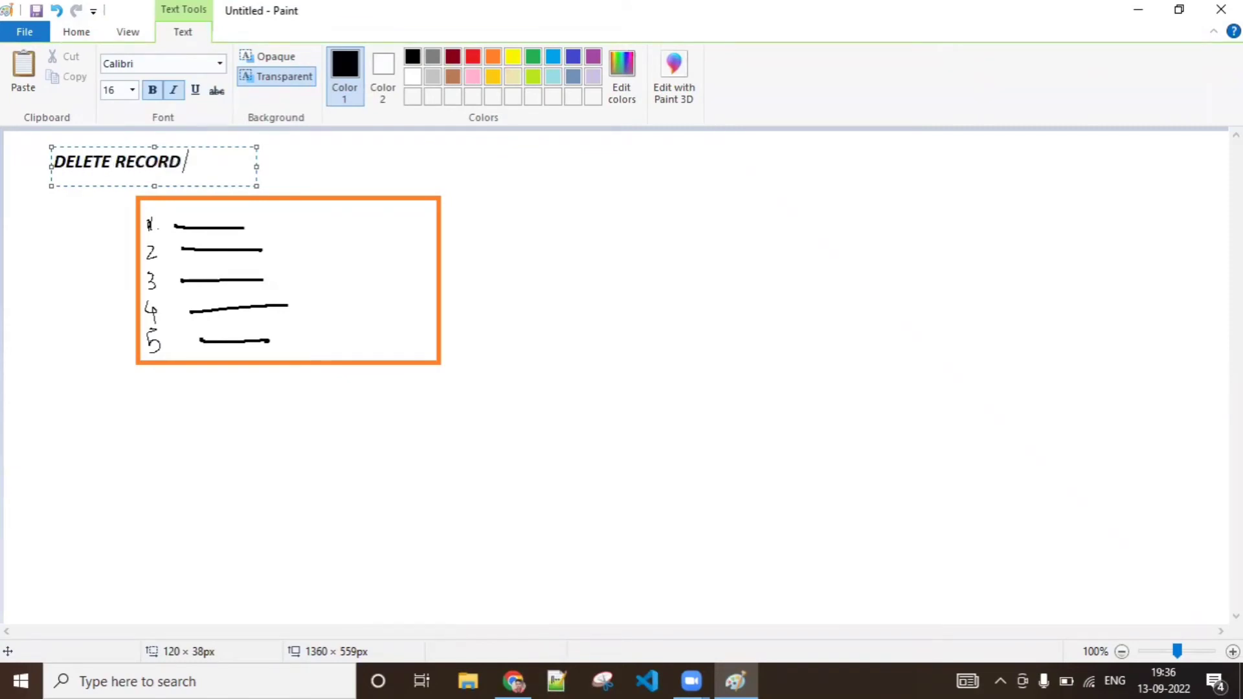
pyautogui.write(' - SCREEN FLOWS')
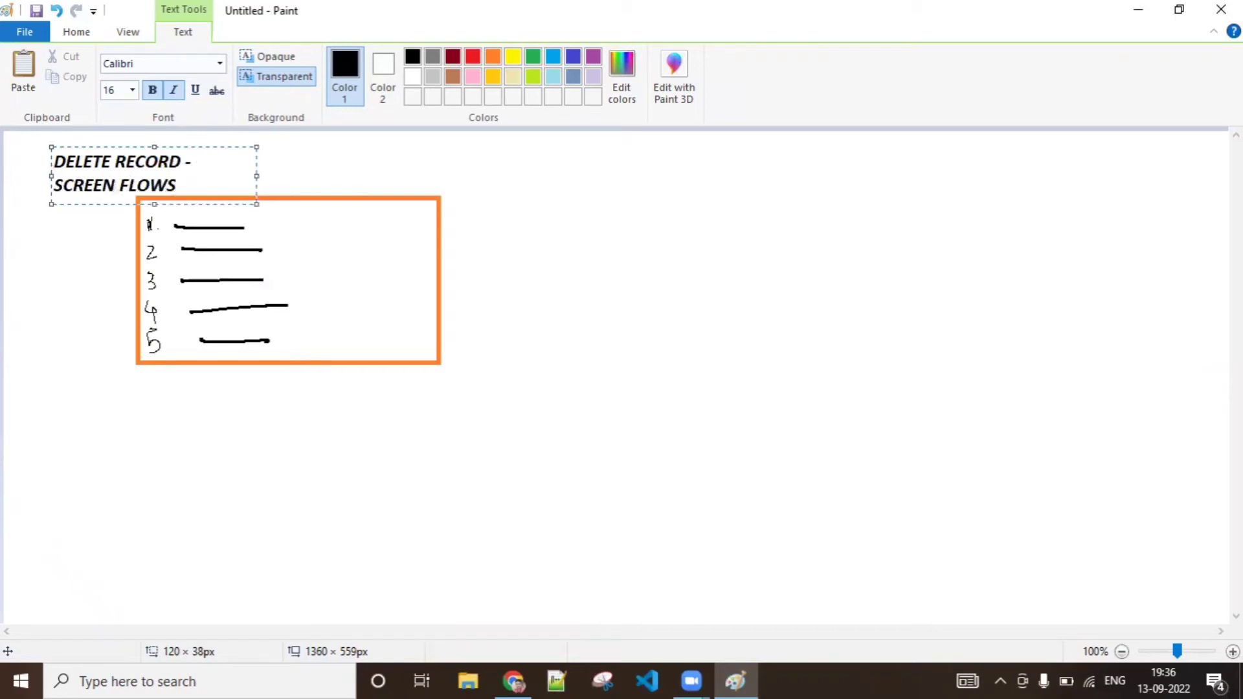
pyautogui.click(259, 175)
pyautogui.click(130, 171)
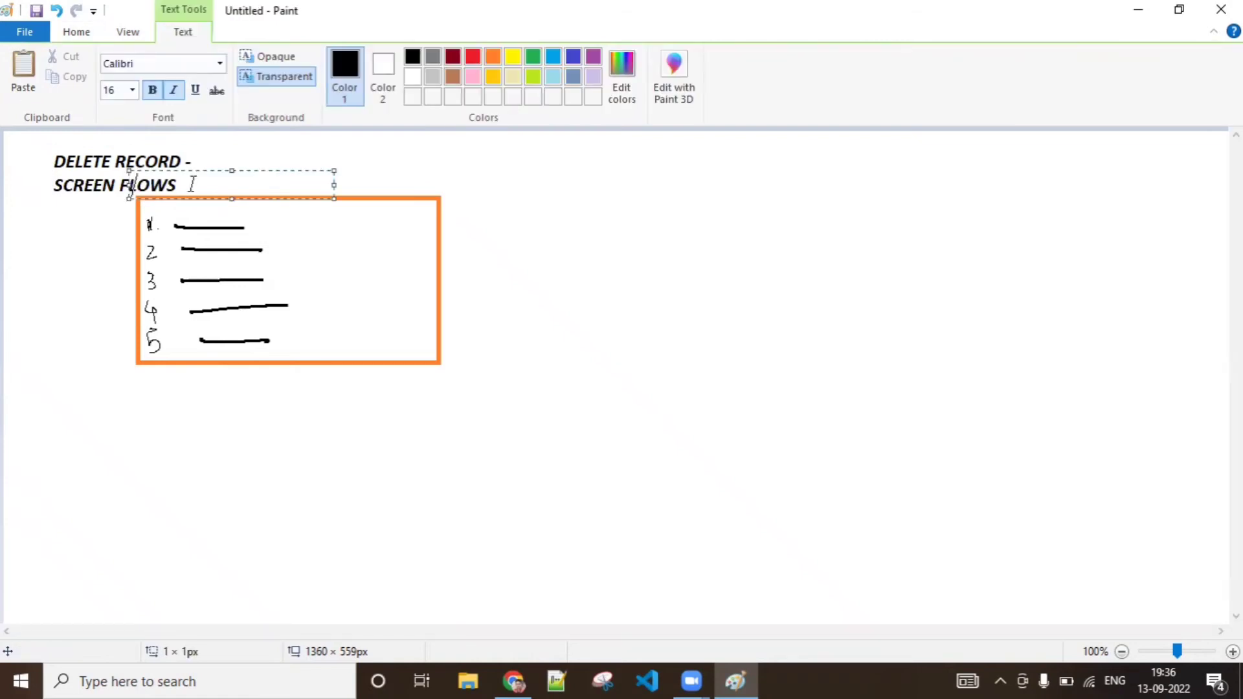
pyautogui.click(630, 319)
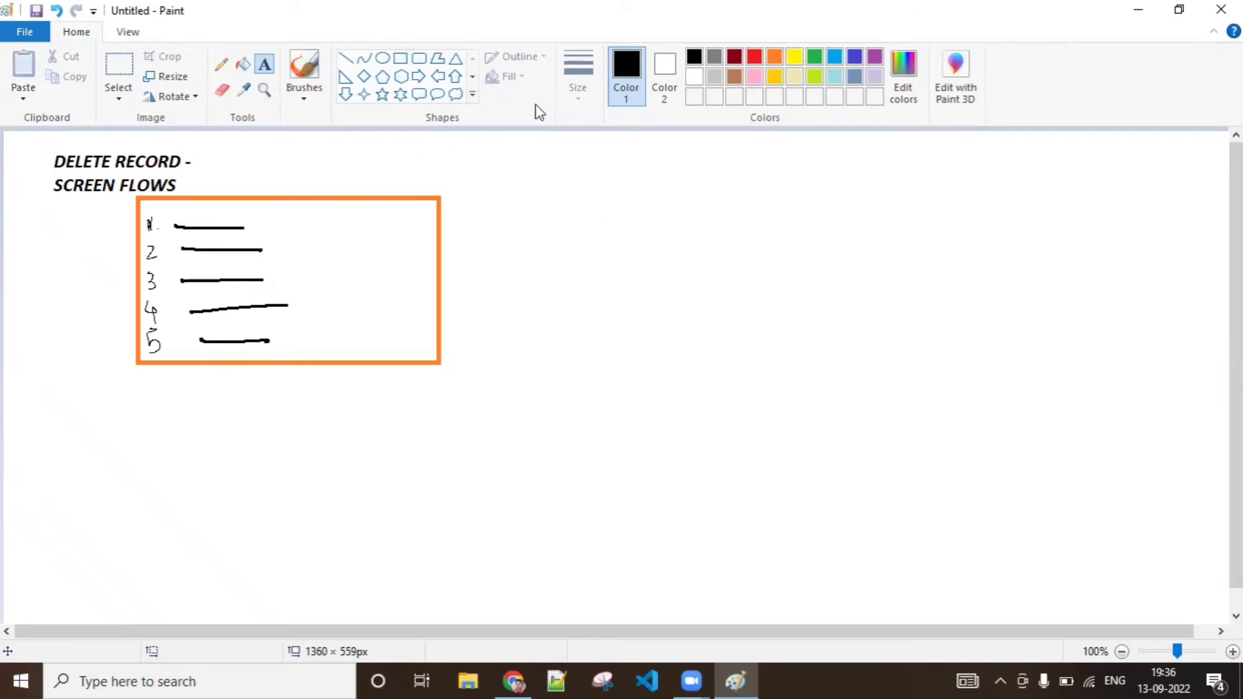
# Handwrite the notes "1> Get Record" and "2> Delete" with the Pencil to the right of the rectangle
pyautogui.click(220, 64)
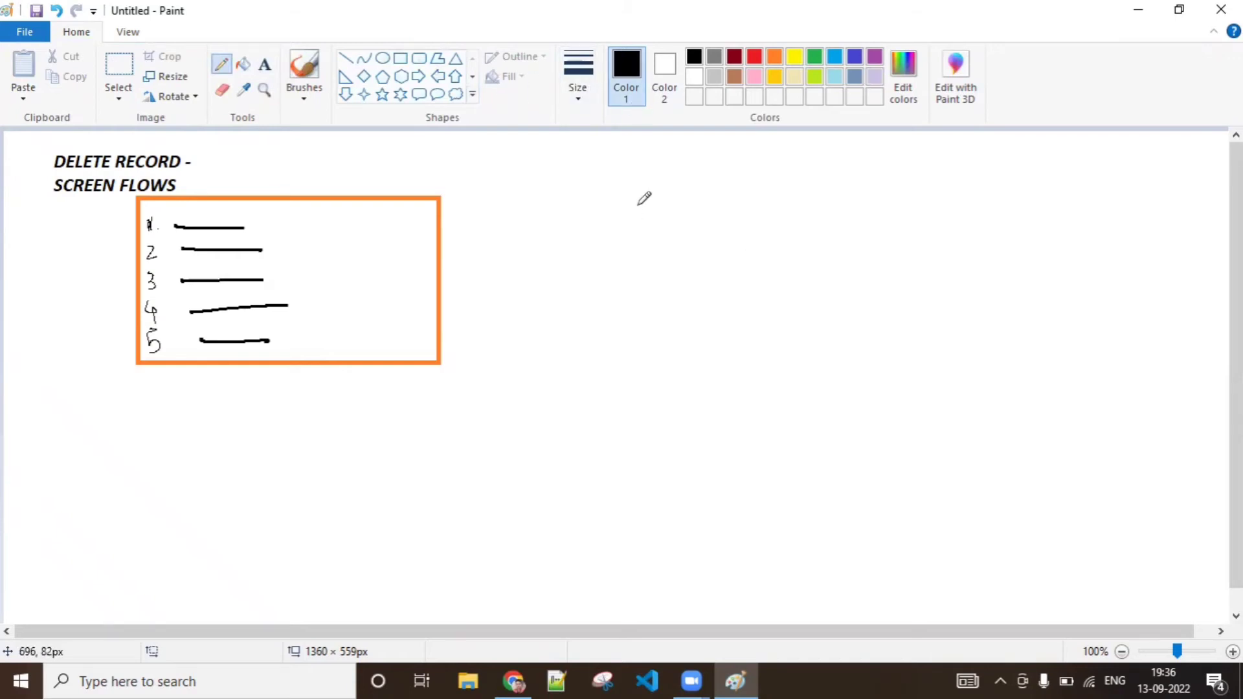
pyautogui.moveTo(639, 206)
pyautogui.mouseDown()
pyautogui.moveTo(643, 194)
pyautogui.moveTo(646, 228)
pyautogui.moveTo(693, 203)
pyautogui.moveTo(731, 222)
pyautogui.mouseUp()
pyautogui.moveTo(723, 194)
pyautogui.mouseDown()
pyautogui.moveTo(730, 223)
pyautogui.moveTo(734, 204)
pyautogui.moveTo(849, 194)
pyautogui.moveTo(893, 198)
pyautogui.moveTo(900, 217)
pyautogui.mouseUp()
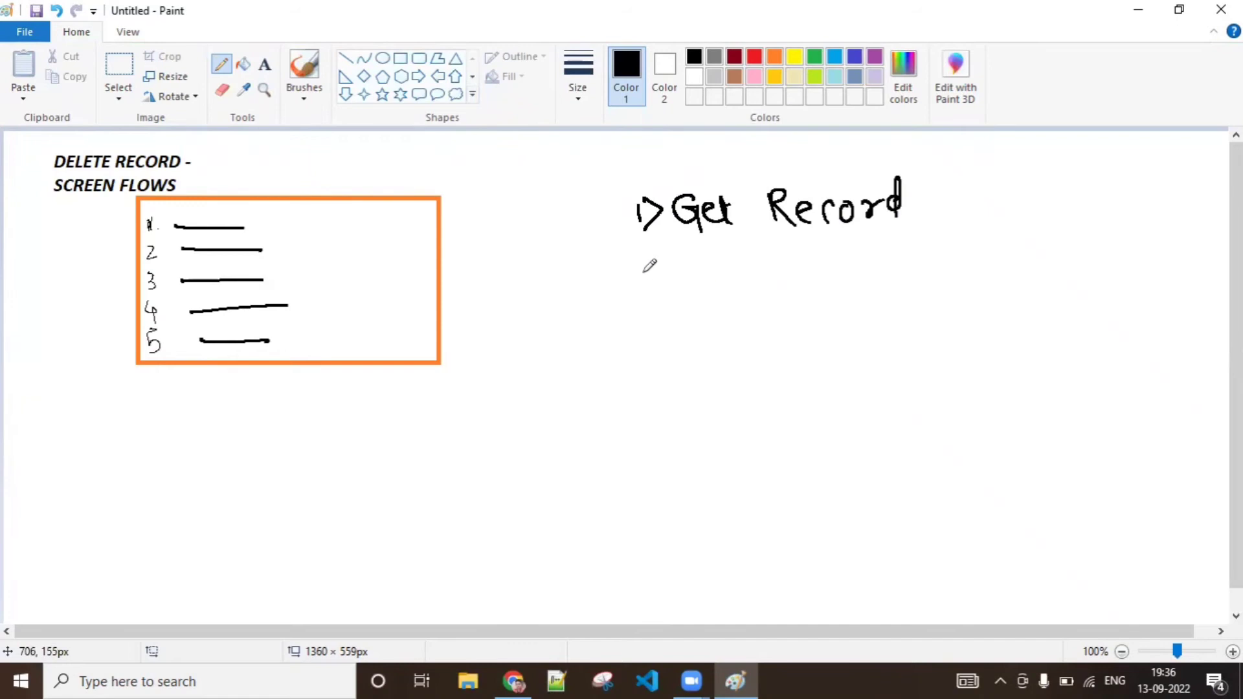
pyautogui.moveTo(631, 265)
pyautogui.mouseDown()
pyautogui.moveTo(742, 253)
pyautogui.moveTo(821, 263)
pyautogui.moveTo(767, 255)
pyautogui.mouseUp()
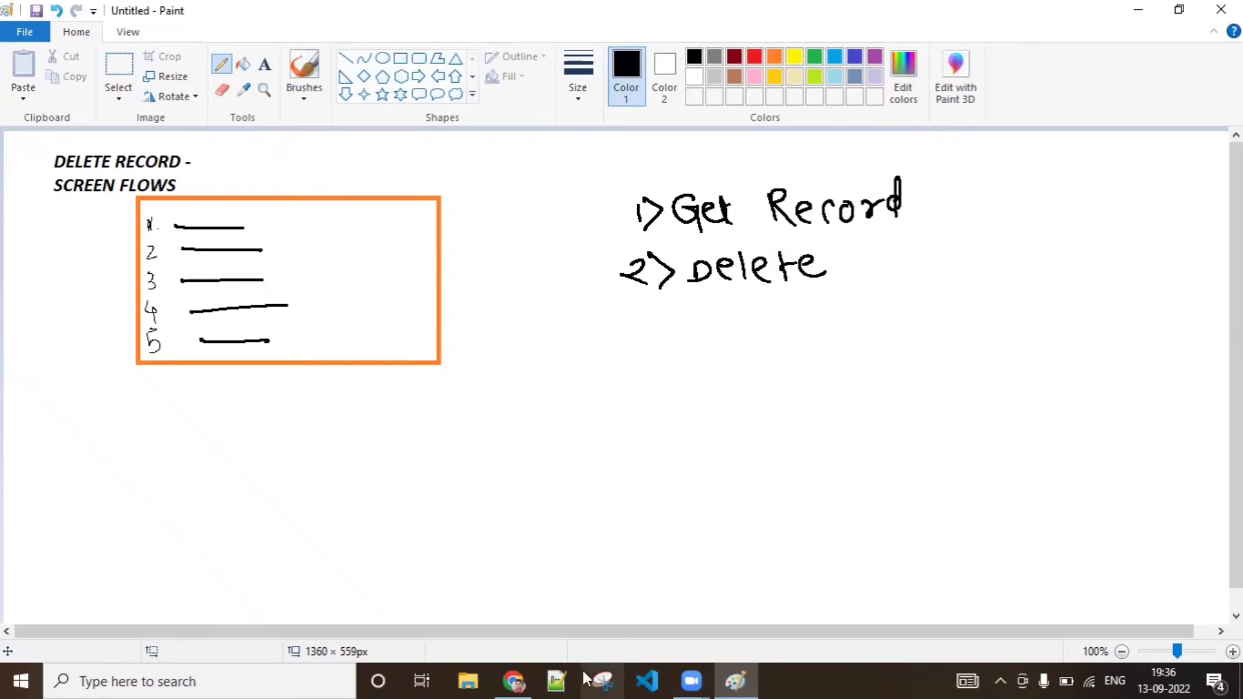
# Switch to the Hotel Management app in Chrome and view room record RID-000117 from the Rooms list, dismissing the record page settings prompt
pyautogui.click(513, 681)
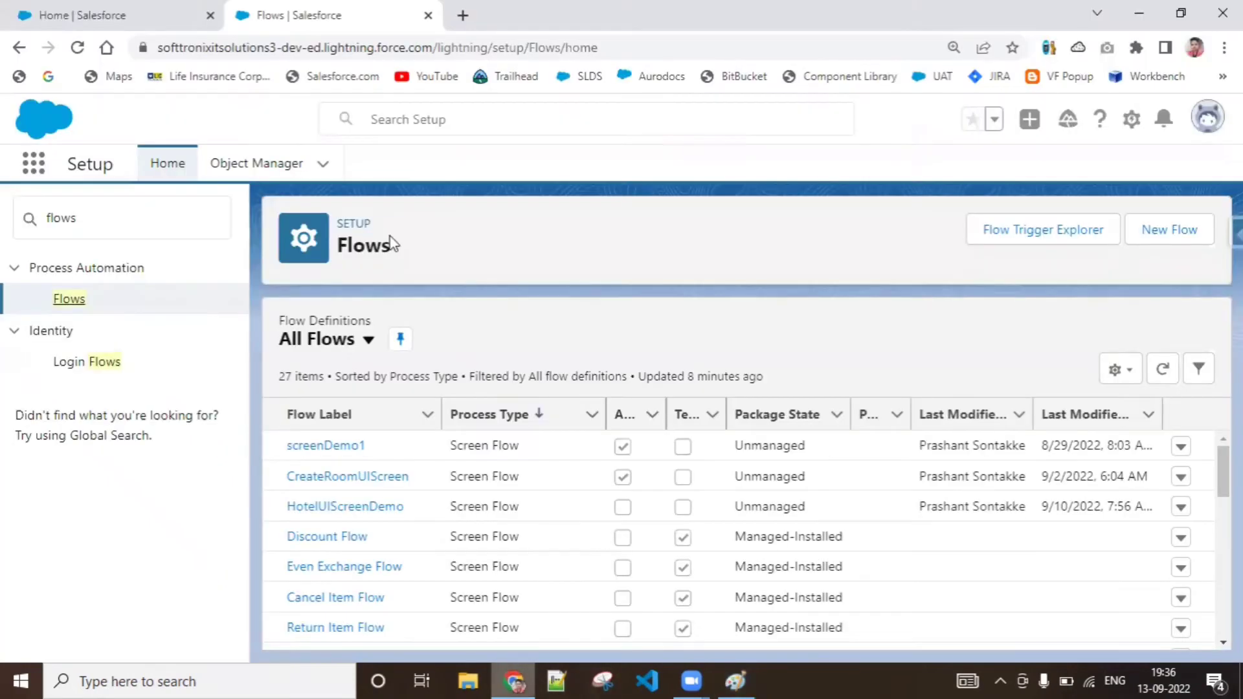
pyautogui.click(2, 2)
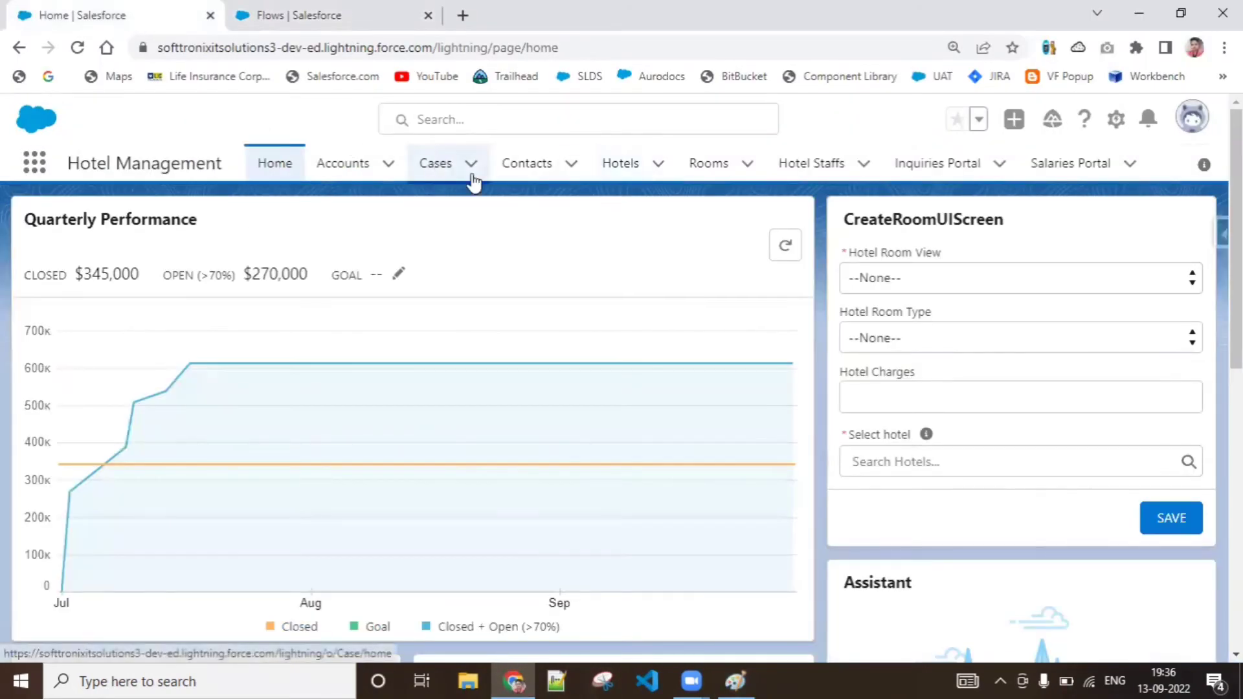
pyautogui.click(710, 169)
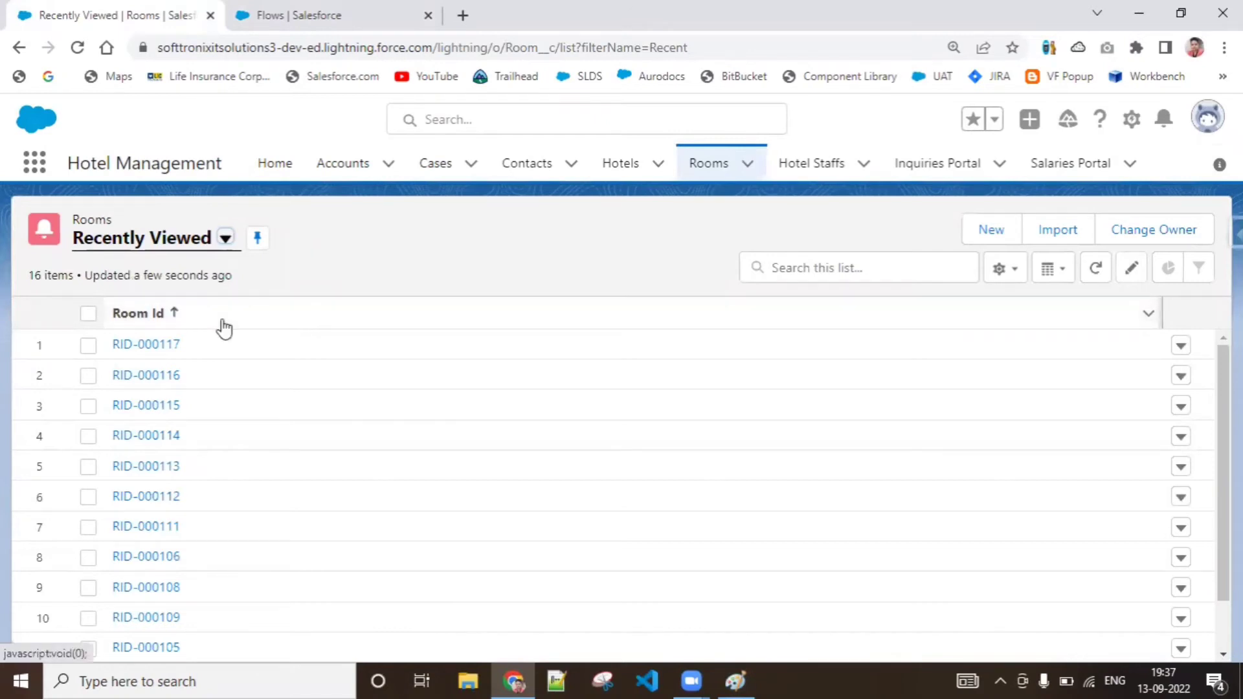
pyautogui.click(146, 345)
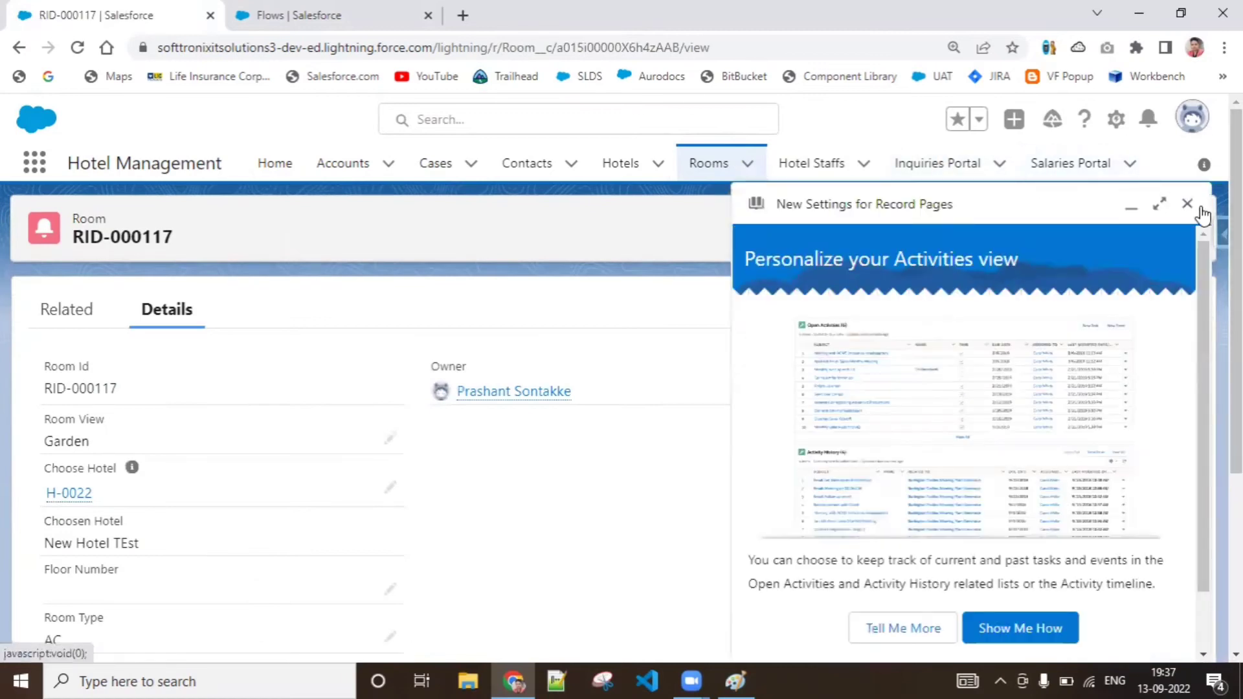
pyautogui.click(1199, 208)
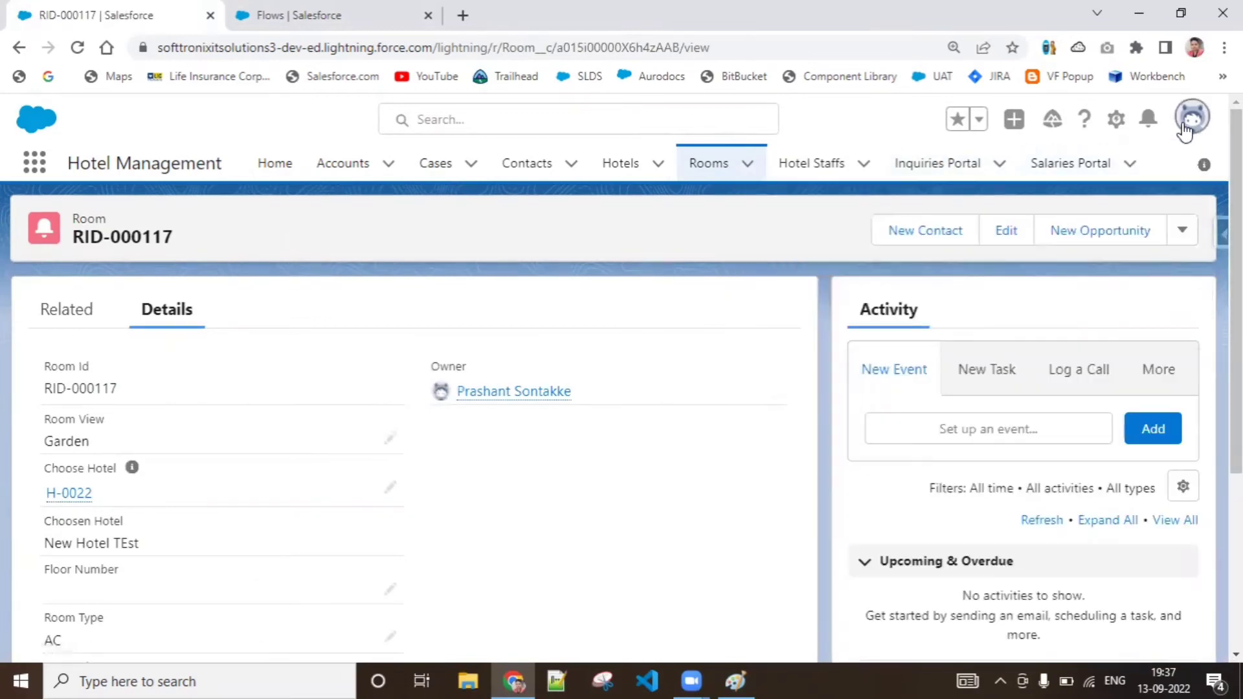
# Switch to Salesforce Classic and open the Rooms home page
pyautogui.click(1184, 126)
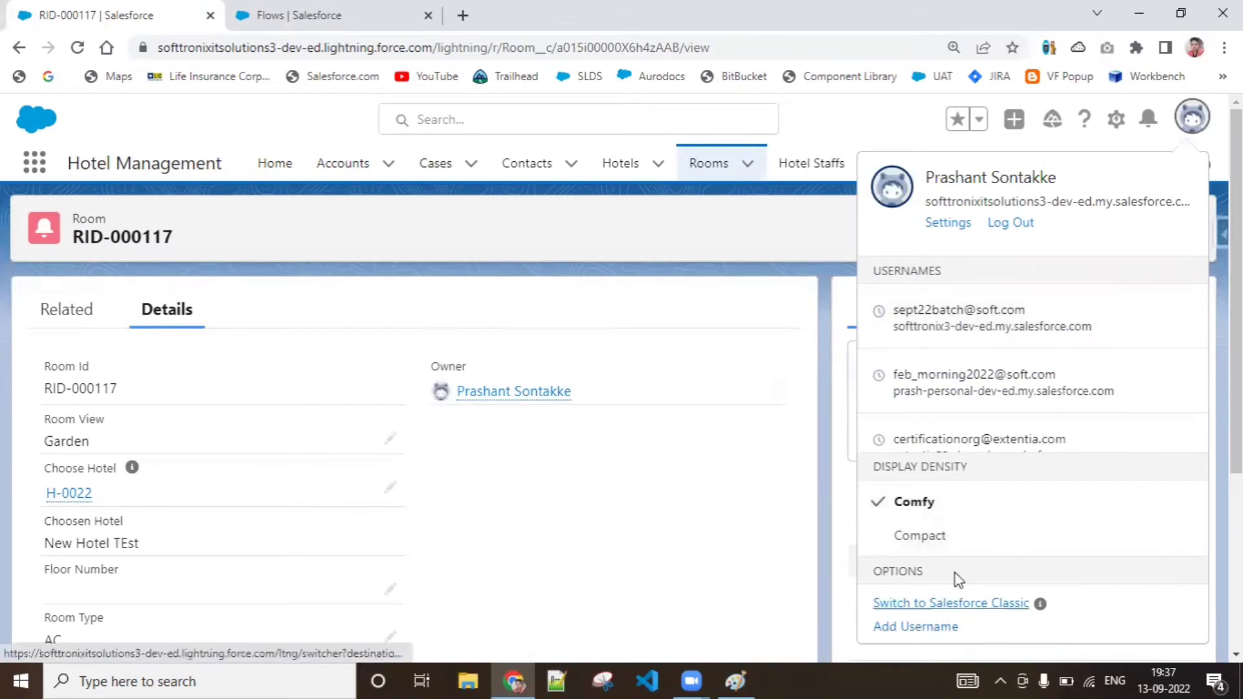
pyautogui.click(955, 602)
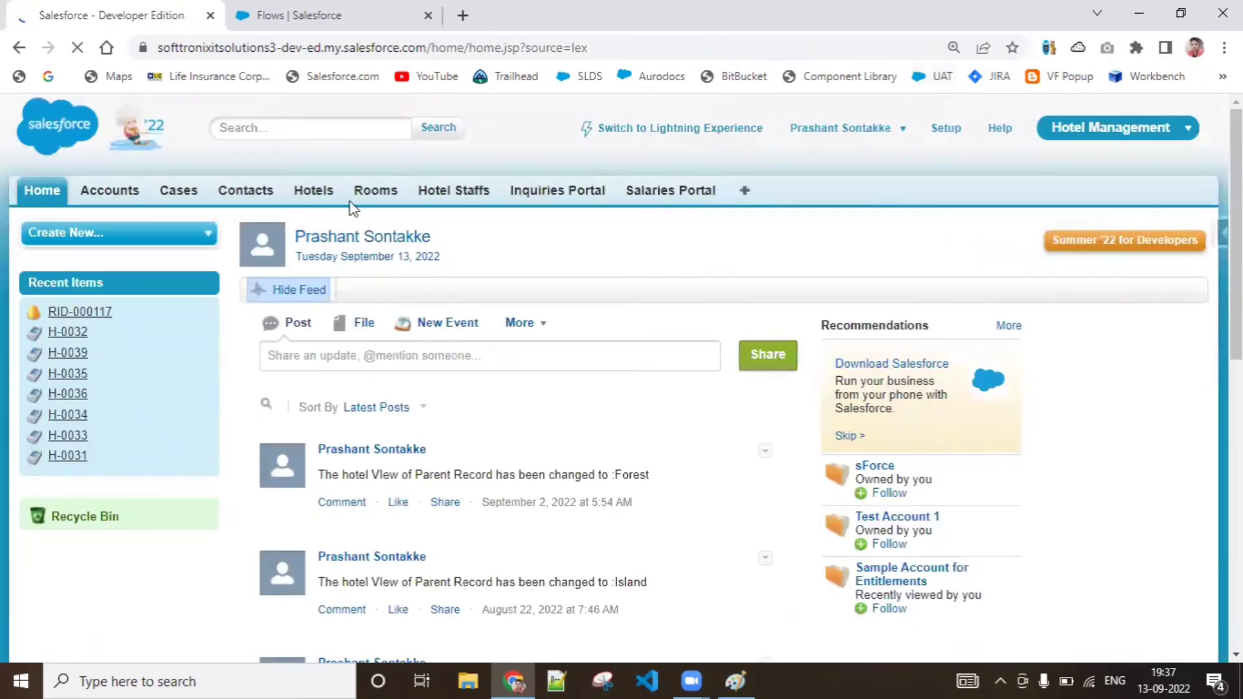
pyautogui.click(366, 197)
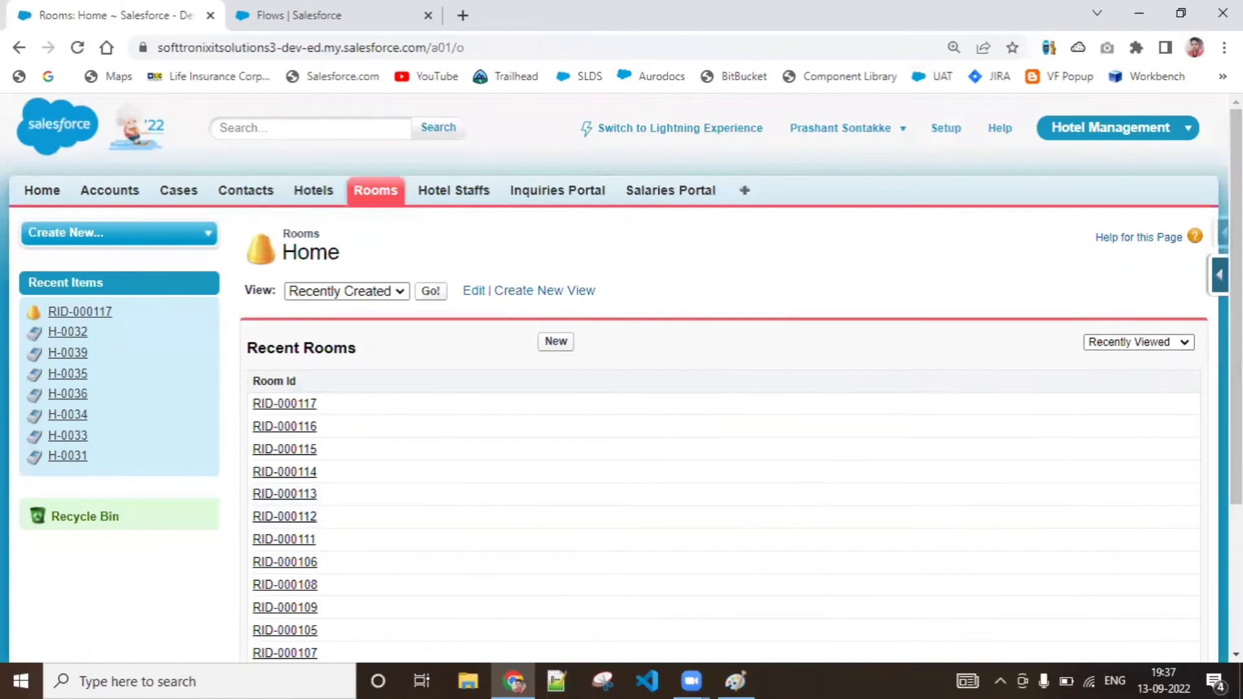
# Open the Room object's definition and edit its Rooms Tab search layout
pyautogui.click(1219, 275)
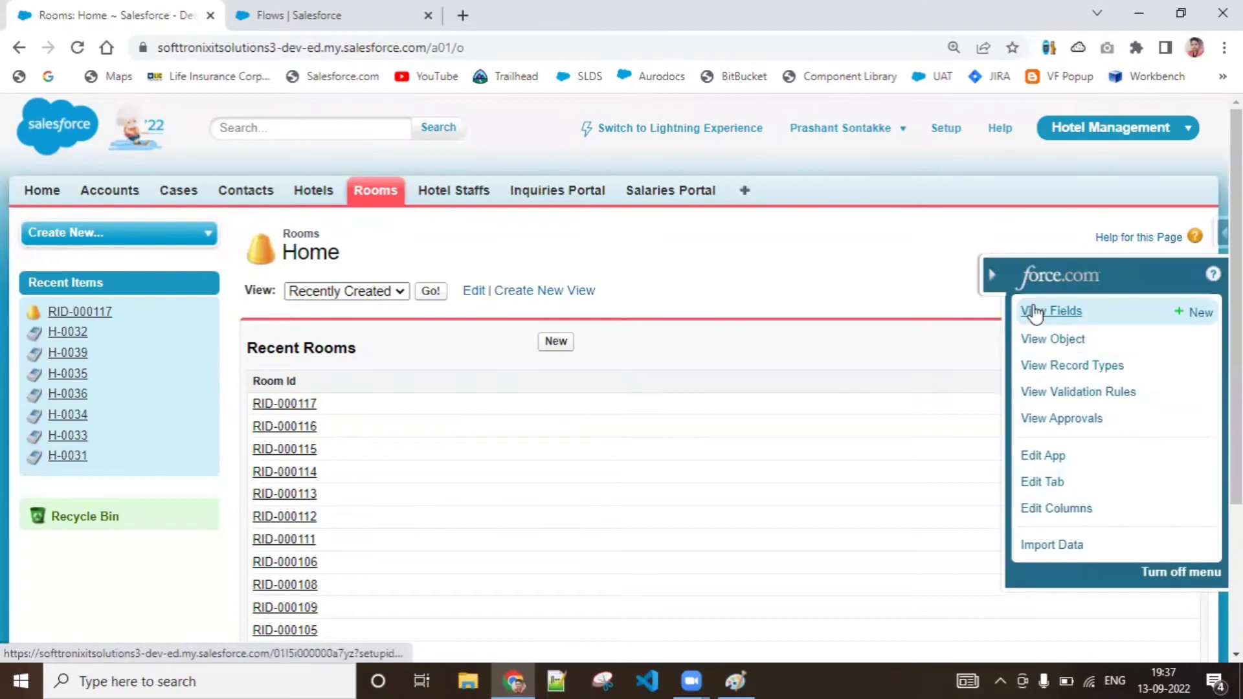
pyautogui.click(1036, 333)
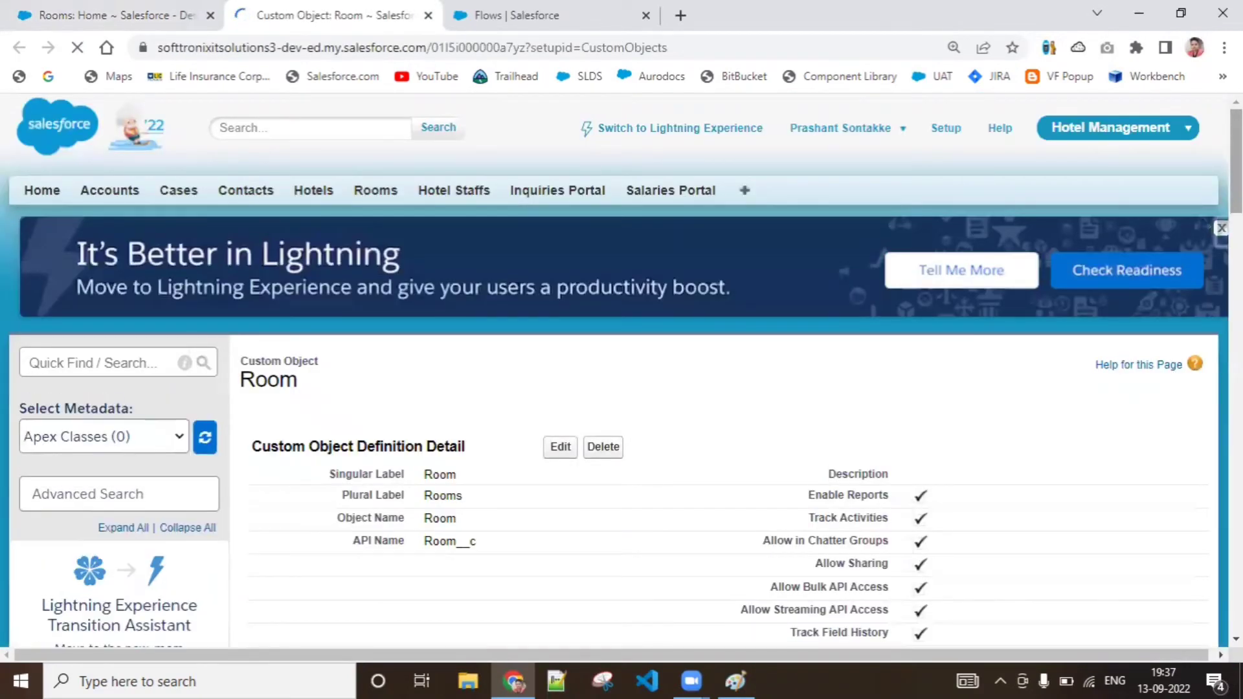
pyautogui.scroll(-7, 614, 371)
pyautogui.scroll(-12, 724, 371)
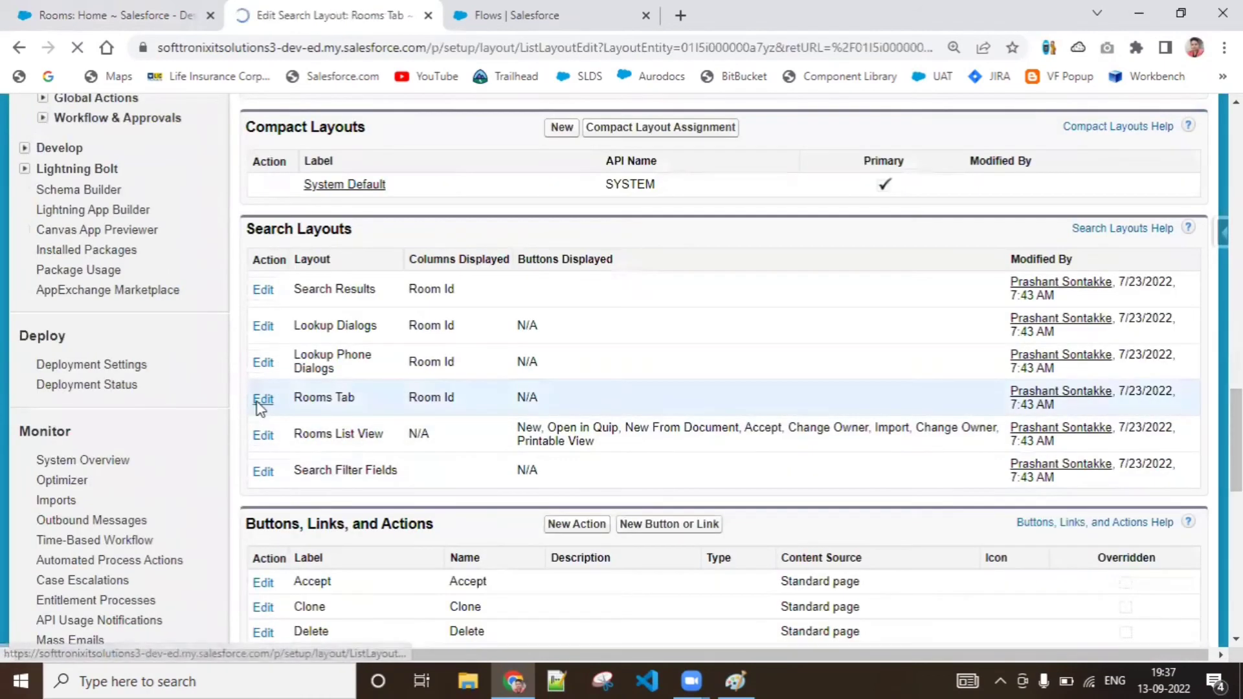
pyautogui.scroll(-3, 502, 343)
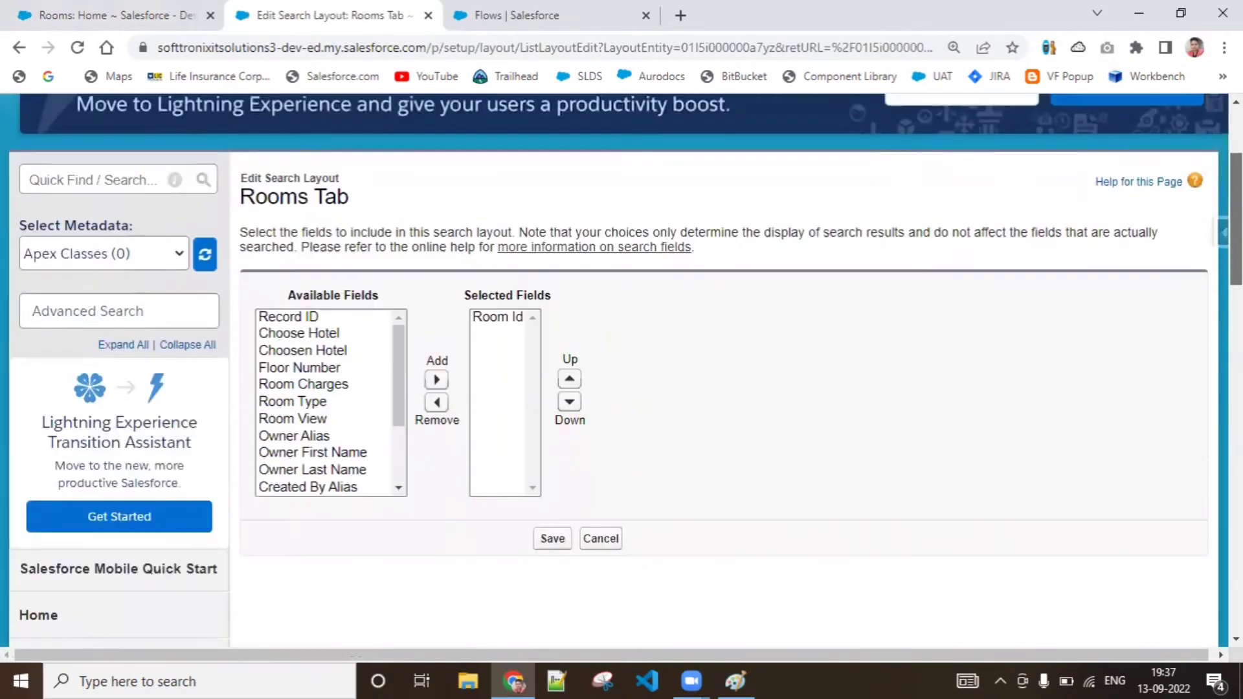
# Add Room Type and Room View to the selected fields of the Rooms Tab search layout and save it
pyautogui.click(317, 388)
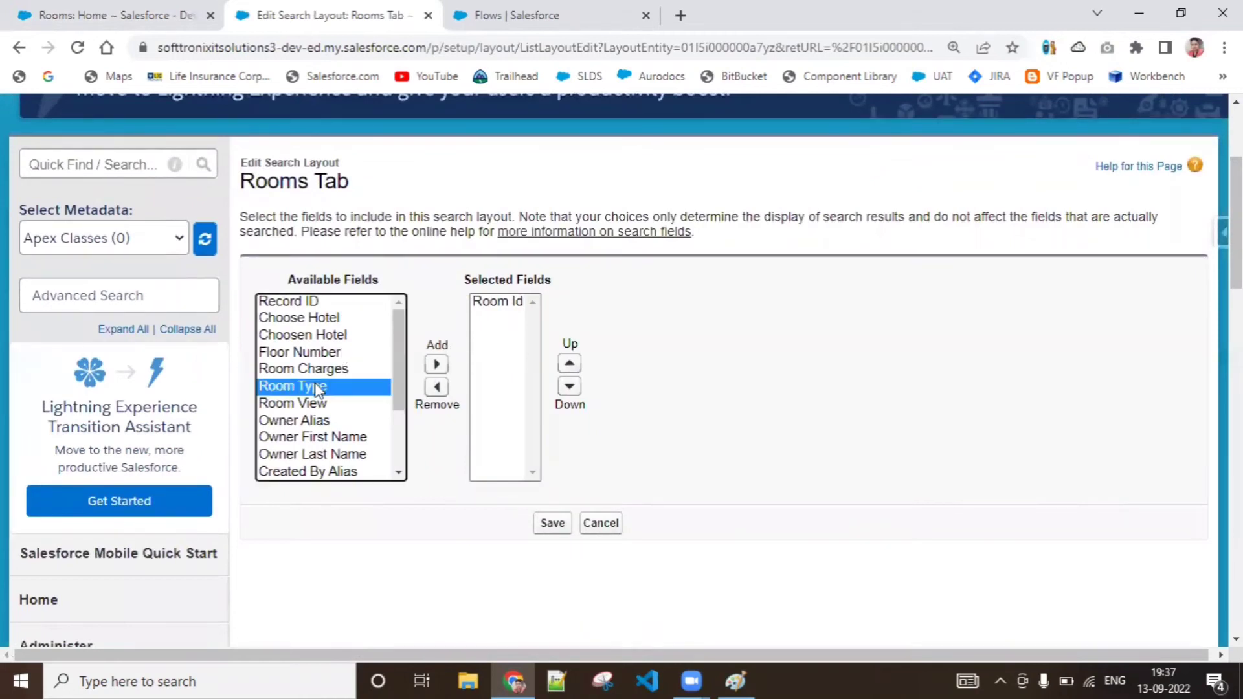
pyautogui.hotkey('shift', 'Down')
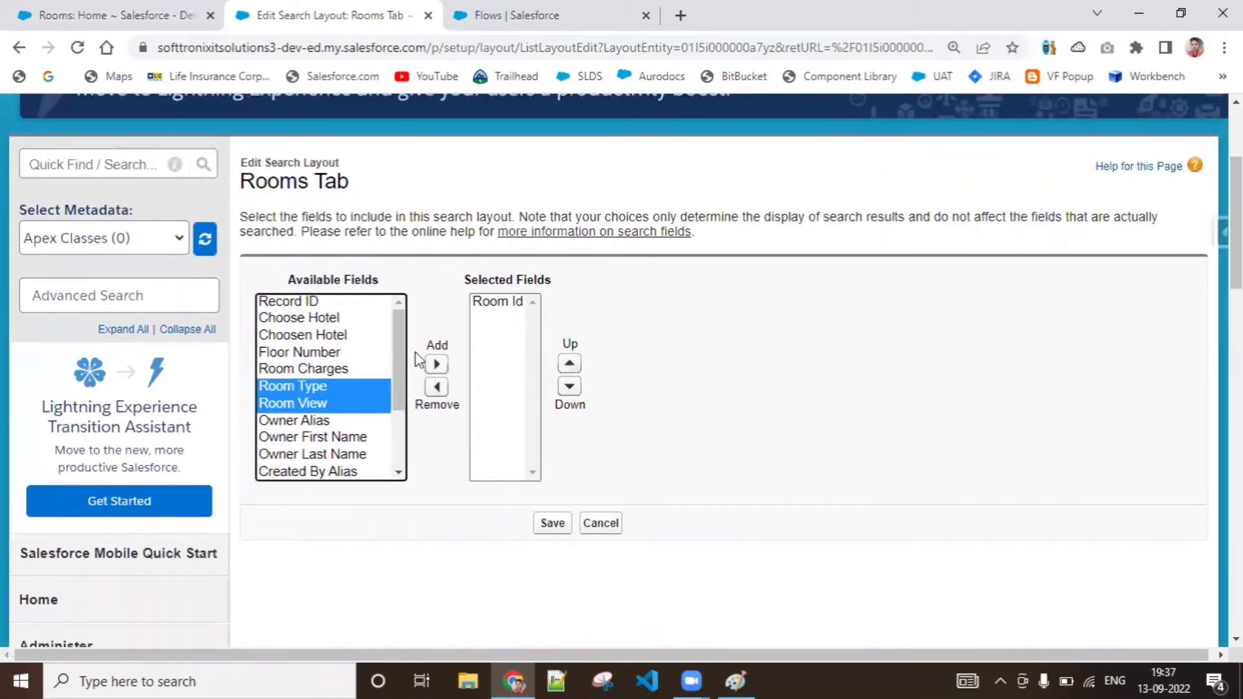
pyautogui.click(438, 366)
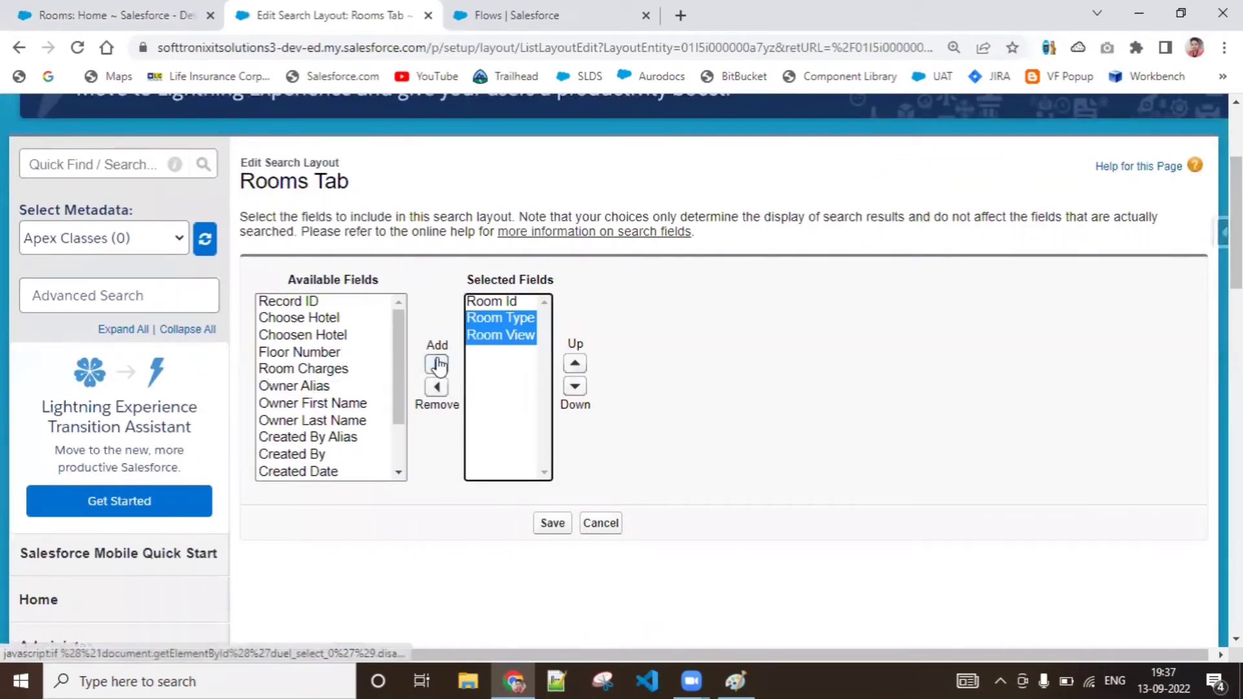
pyautogui.click(548, 523)
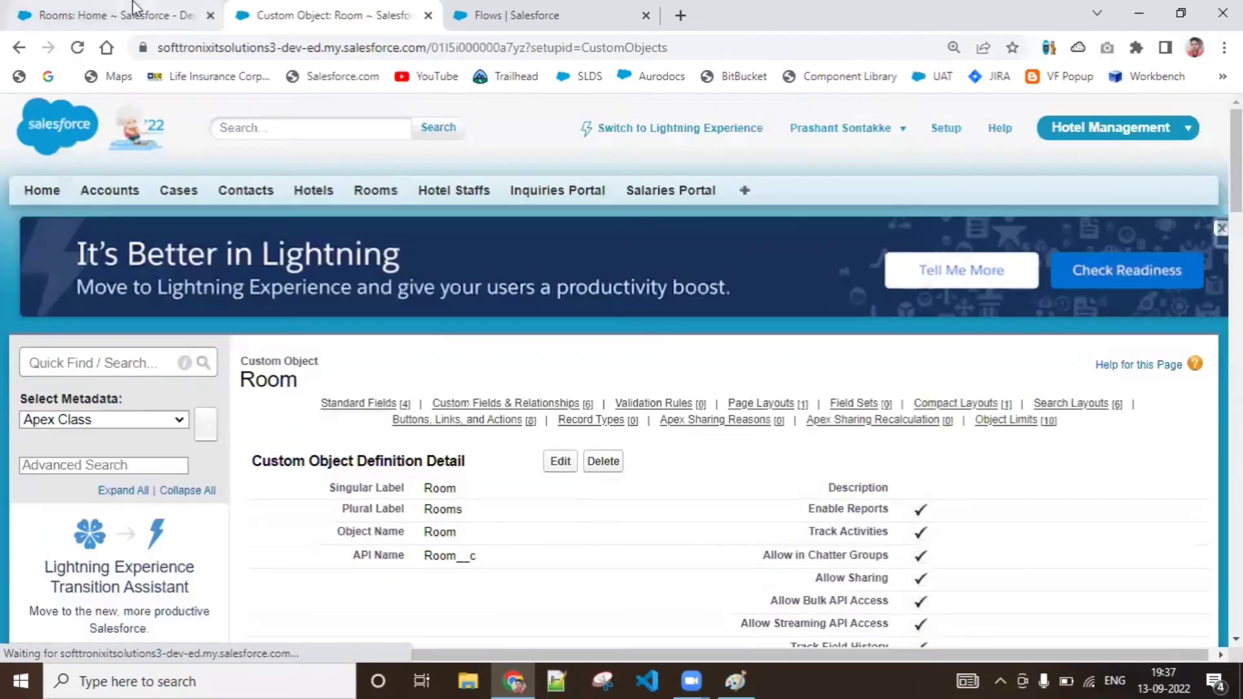
# Reload the Rooms home page and review the Recent Rooms list with its added columns
pyautogui.click(133, 7)
pyautogui.click(77, 48)
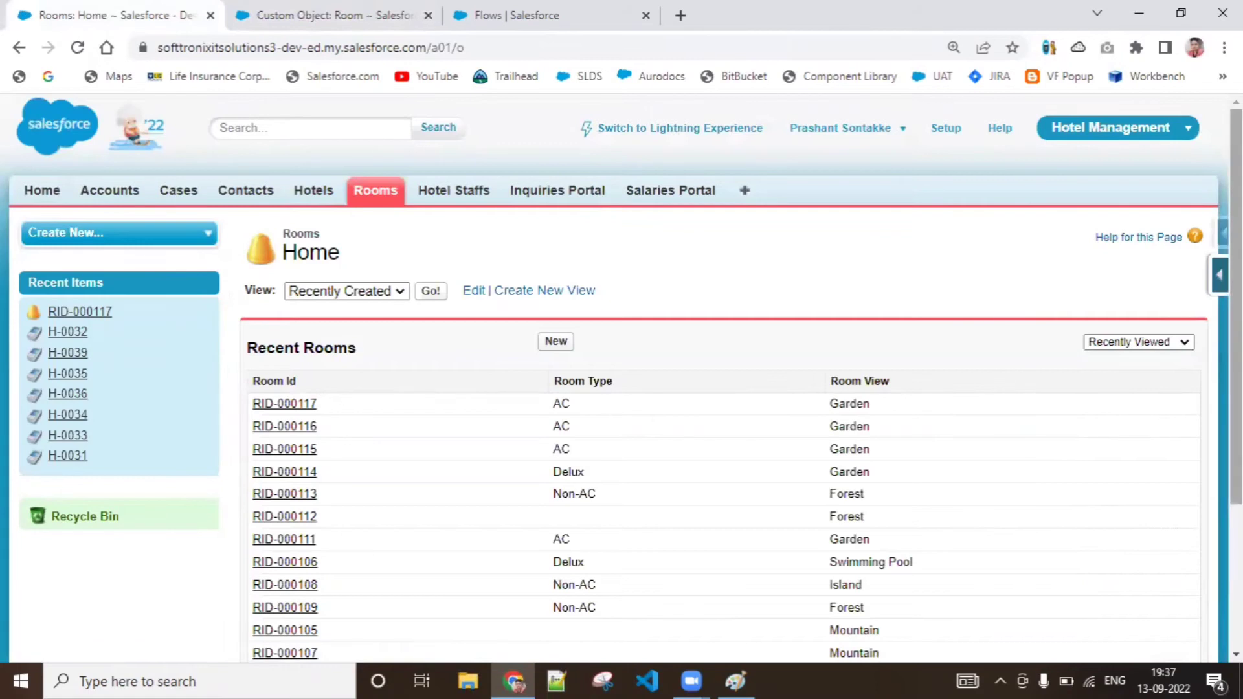
pyautogui.scroll(-2, 647, 388)
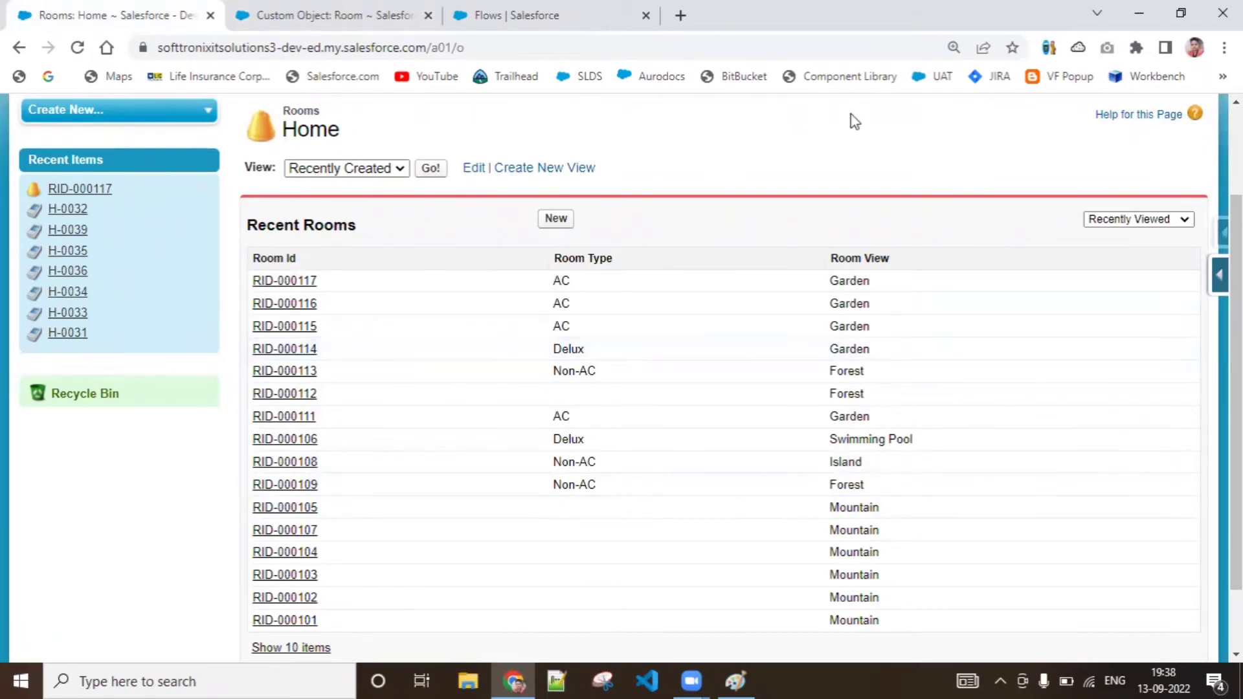
# Switch to Paint and draw a black rectangle about 582 × 307 px below the handwritten notes
pyautogui.click(476, 14)
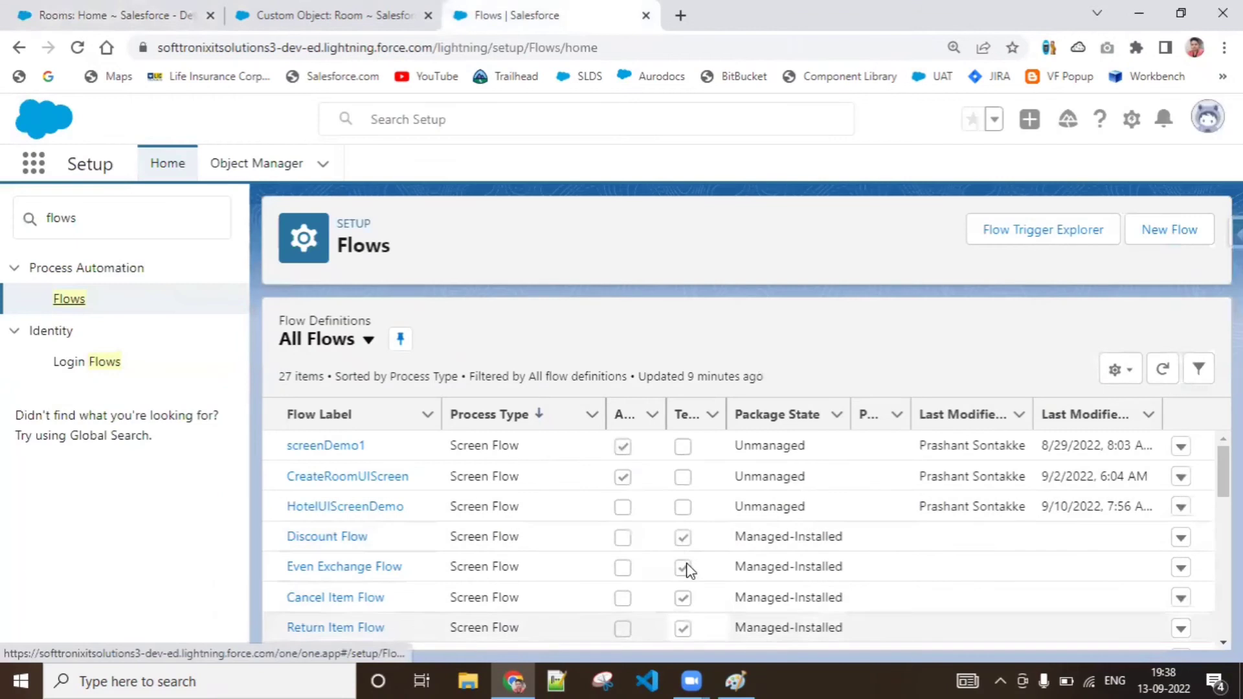
pyautogui.moveTo(692, 681)
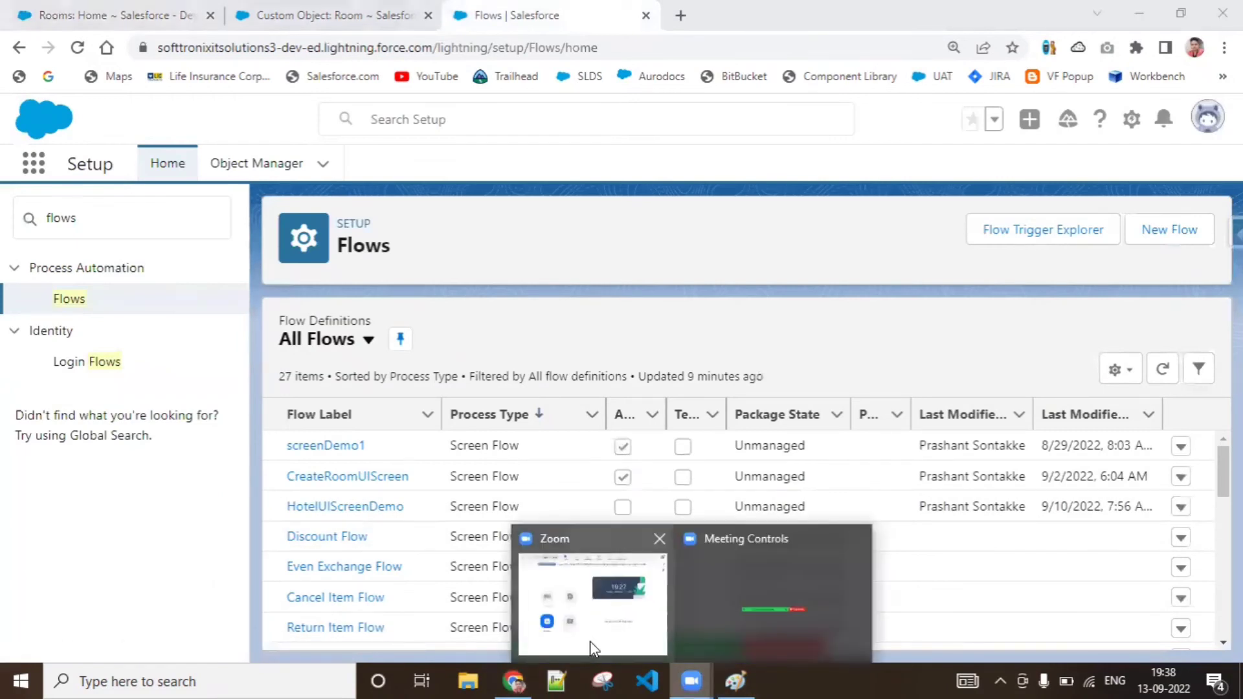
pyautogui.click(979, 7)
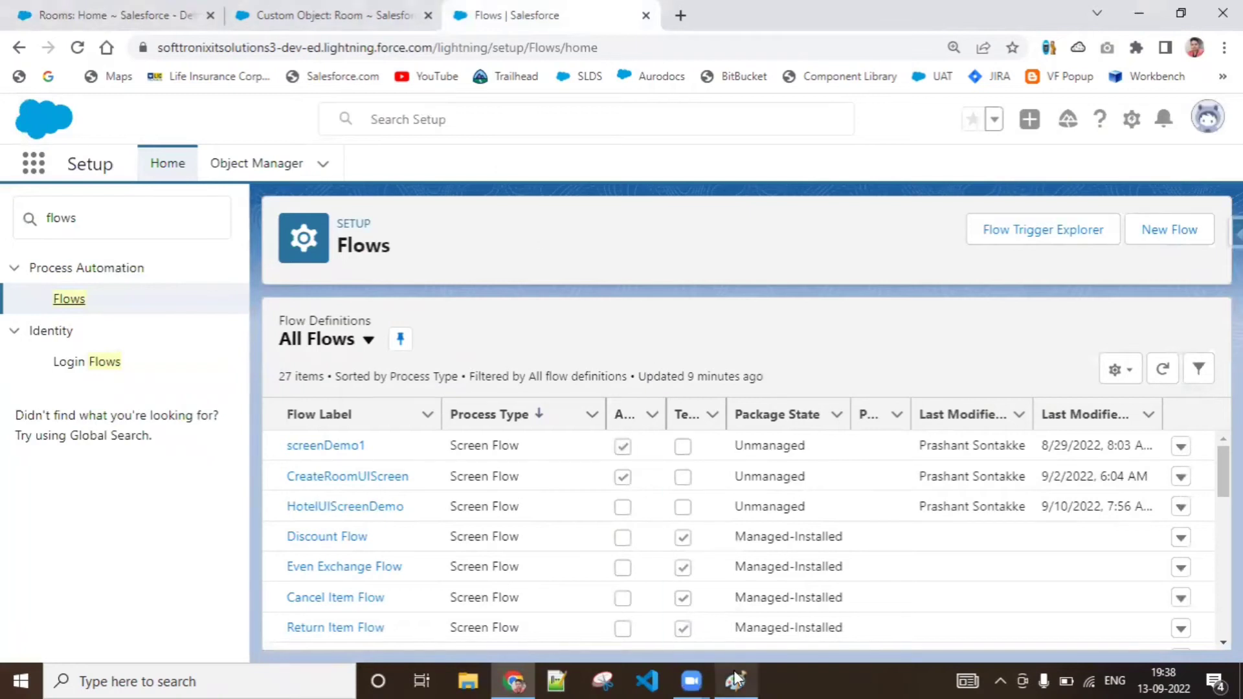
pyautogui.moveTo(735, 678)
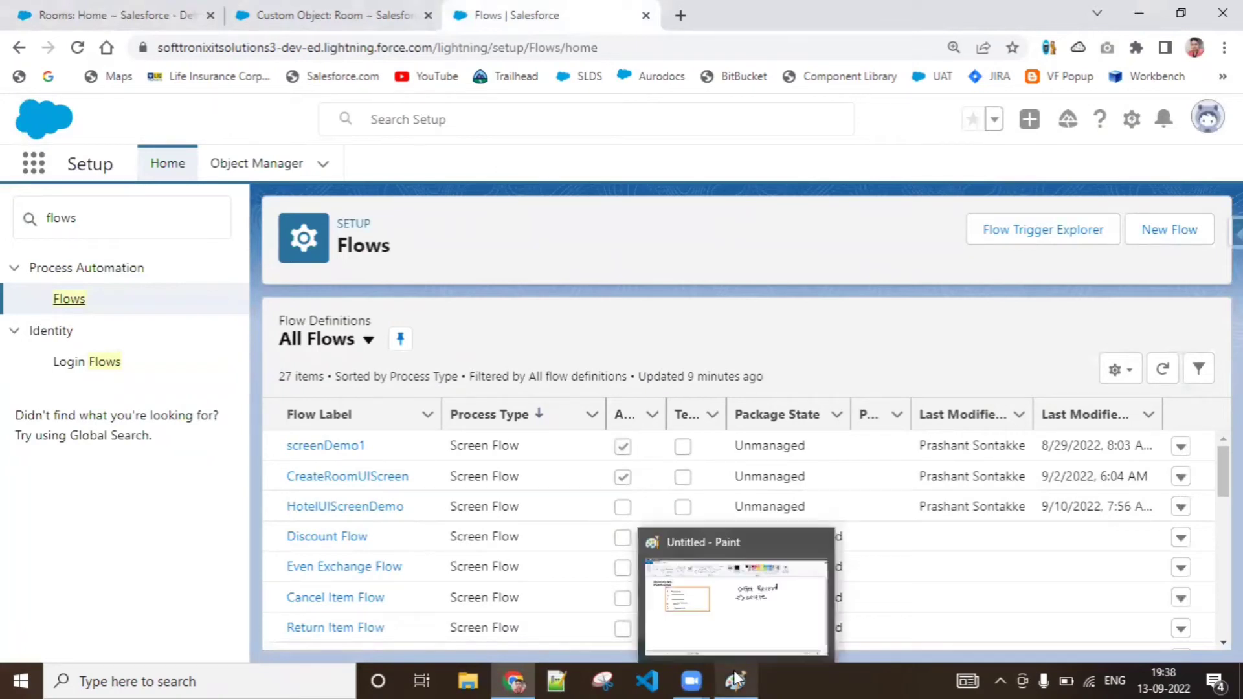
pyautogui.click(759, 553)
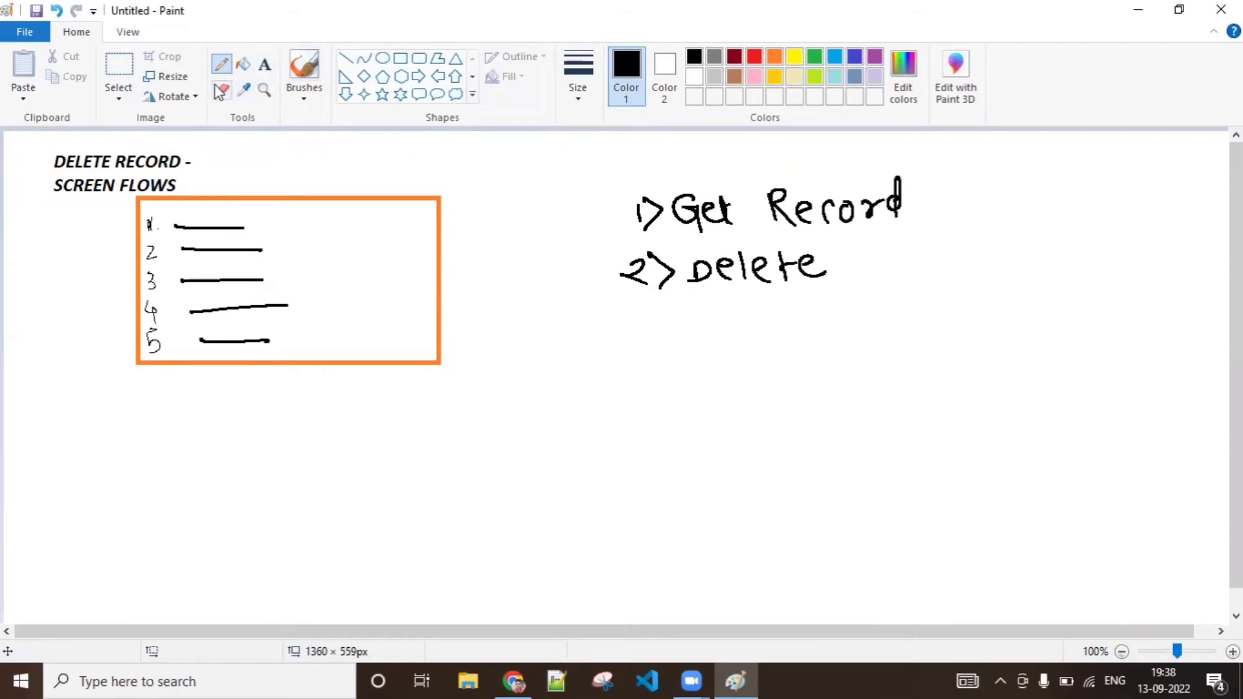
pyautogui.click(400, 57)
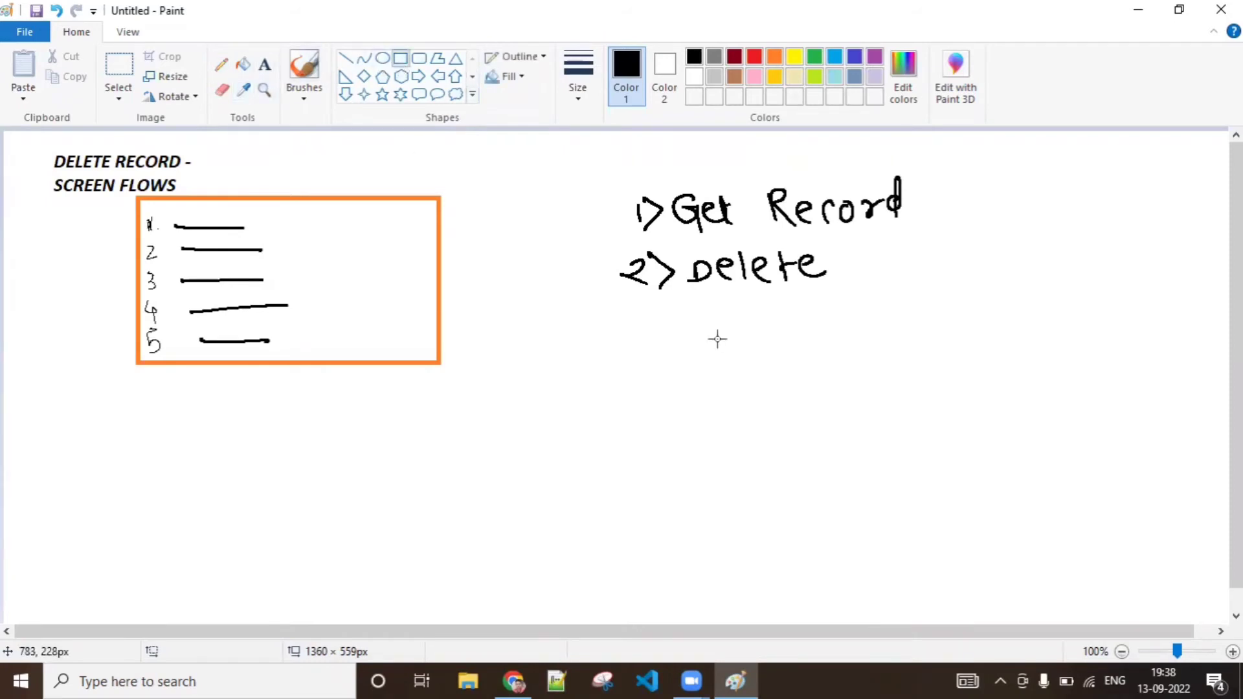
pyautogui.moveTo(528, 328)
pyautogui.mouseDown()
pyautogui.moveTo(982, 582)
pyautogui.moveTo(1060, 607)
pyautogui.mouseUp()
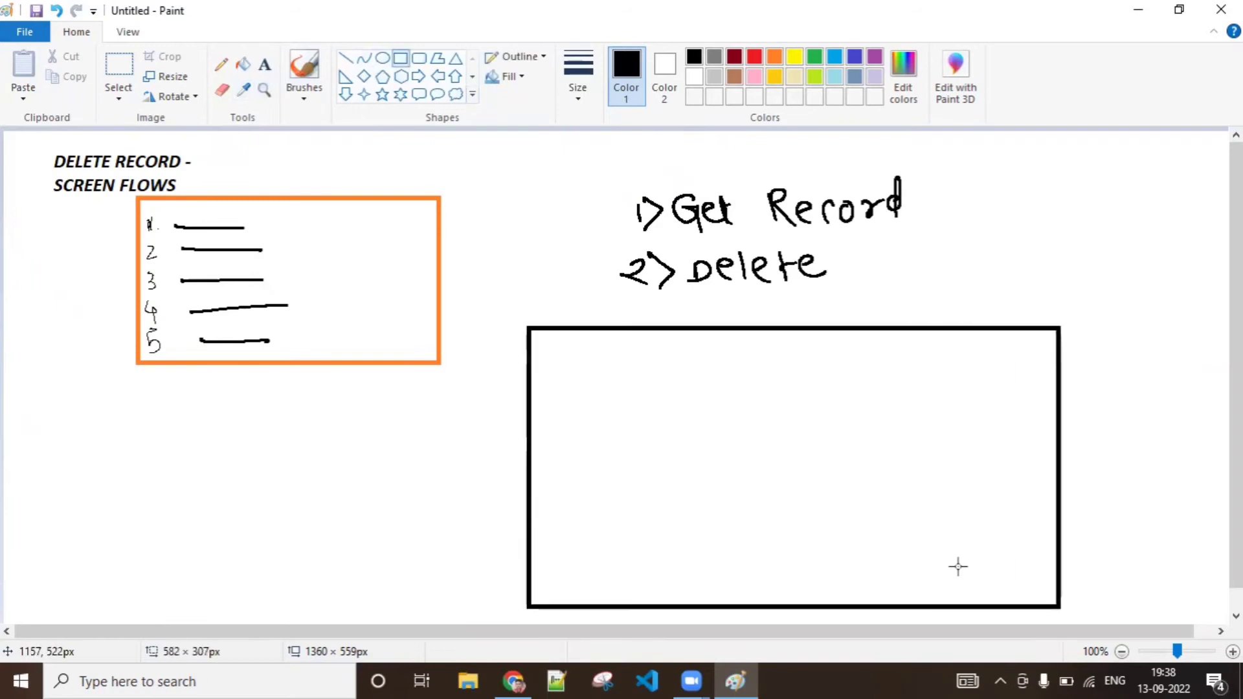
# Add the text "Please Delete the Records Below" along the black rectangle's upper edge and fit its text box to about 301 × 38 px
pyautogui.click(265, 65)
pyautogui.moveTo(544, 344); pyautogui.dragTo(915, 378)
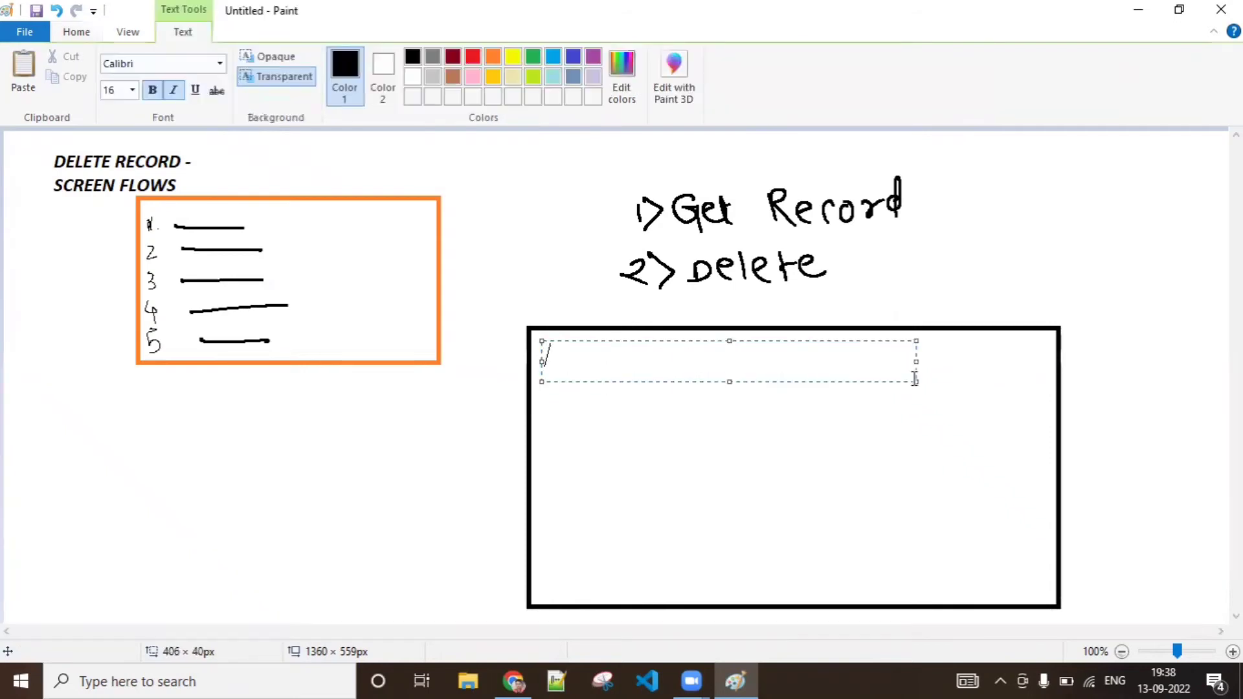
pyautogui.write('Please Delete th')
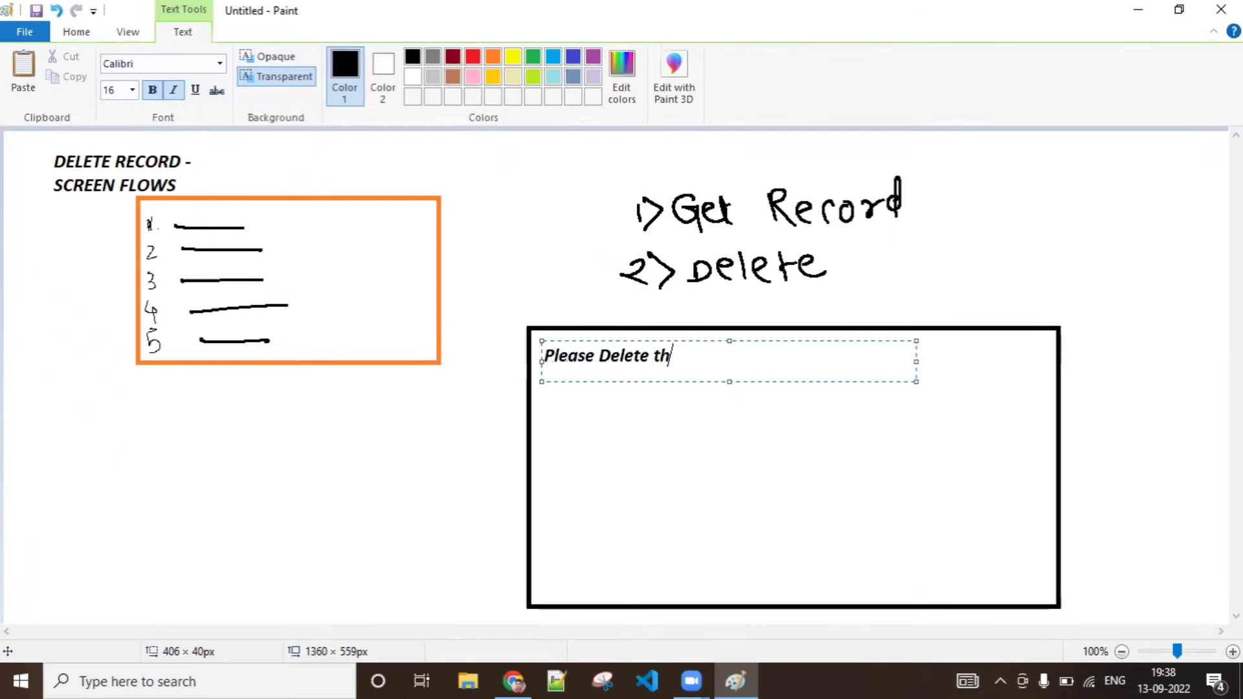
pyautogui.write('e Records B')
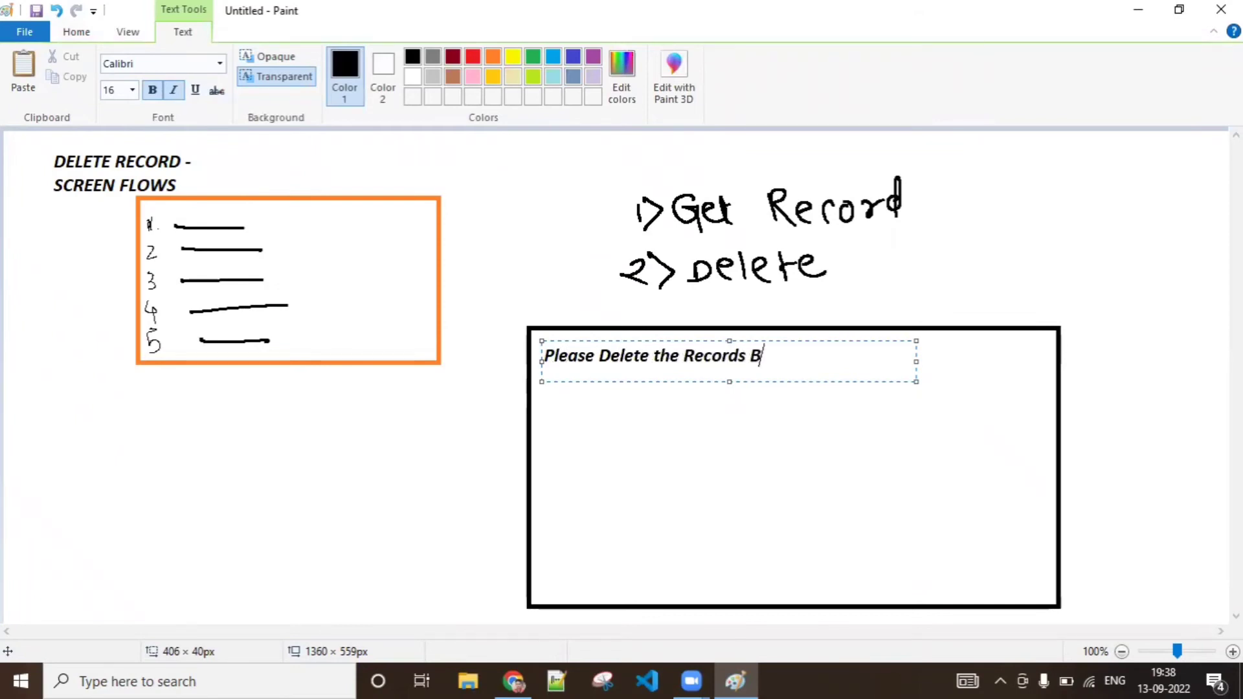
pyautogui.write('elow')
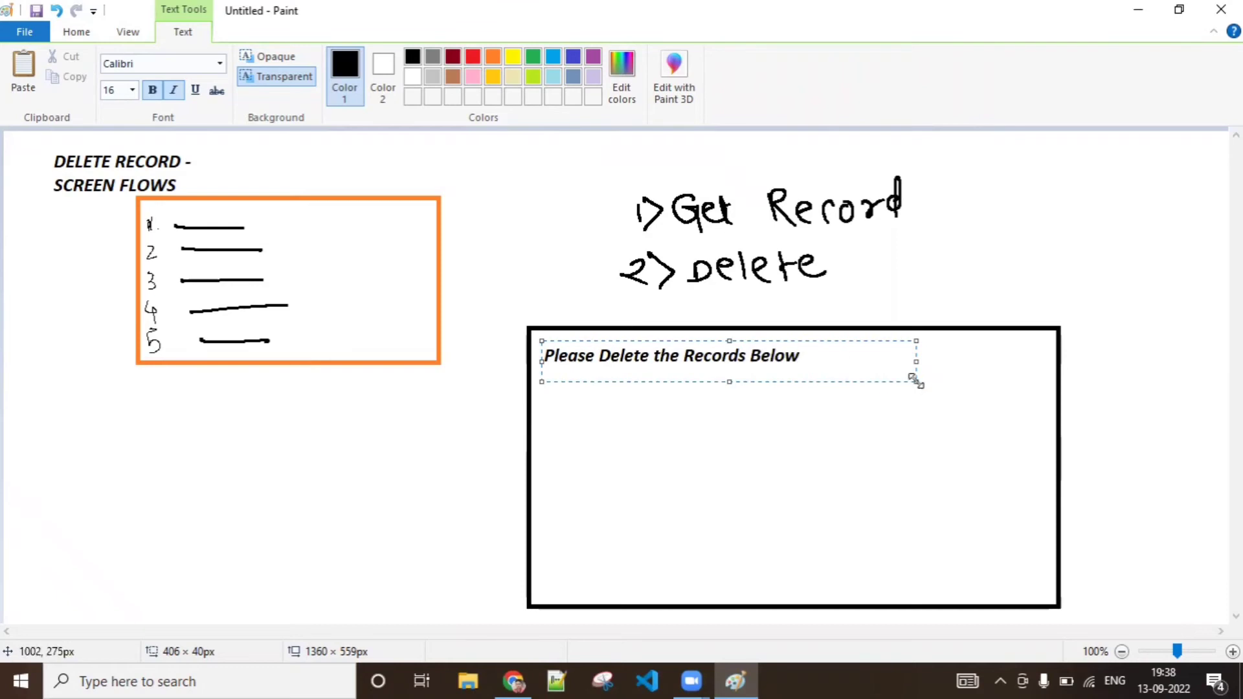
pyautogui.moveTo(915, 379); pyautogui.dragTo(828, 373)
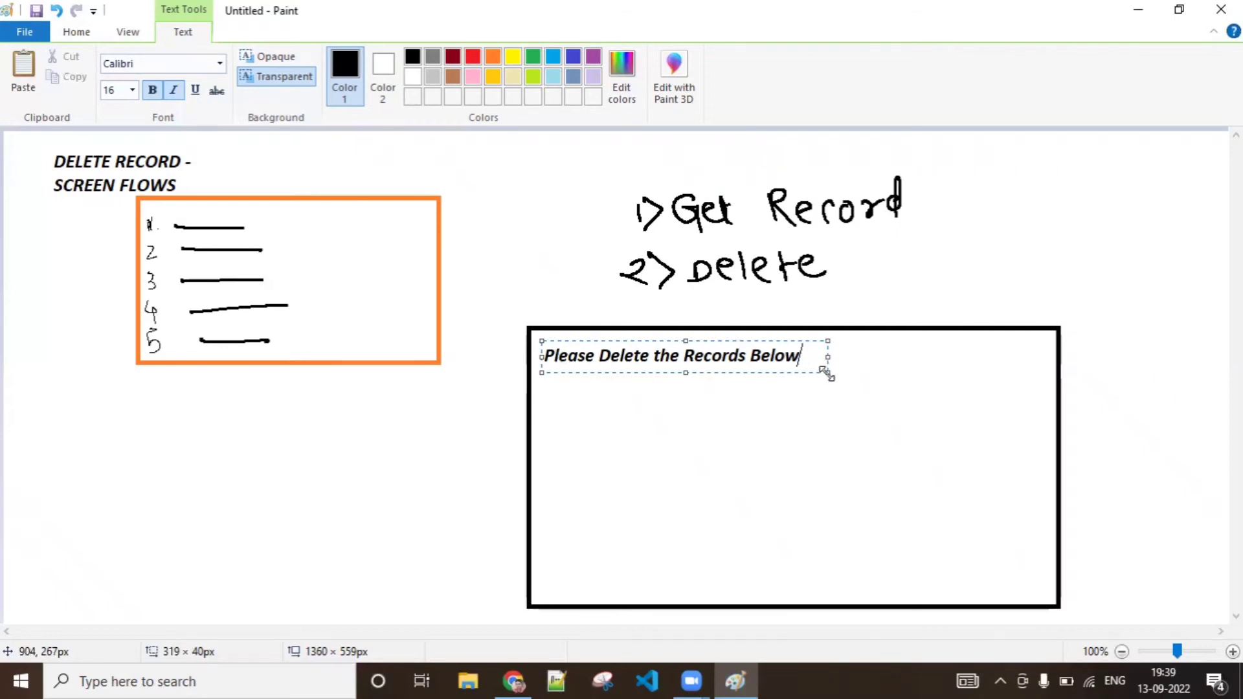
pyautogui.moveTo(827, 374); pyautogui.dragTo(811, 372)
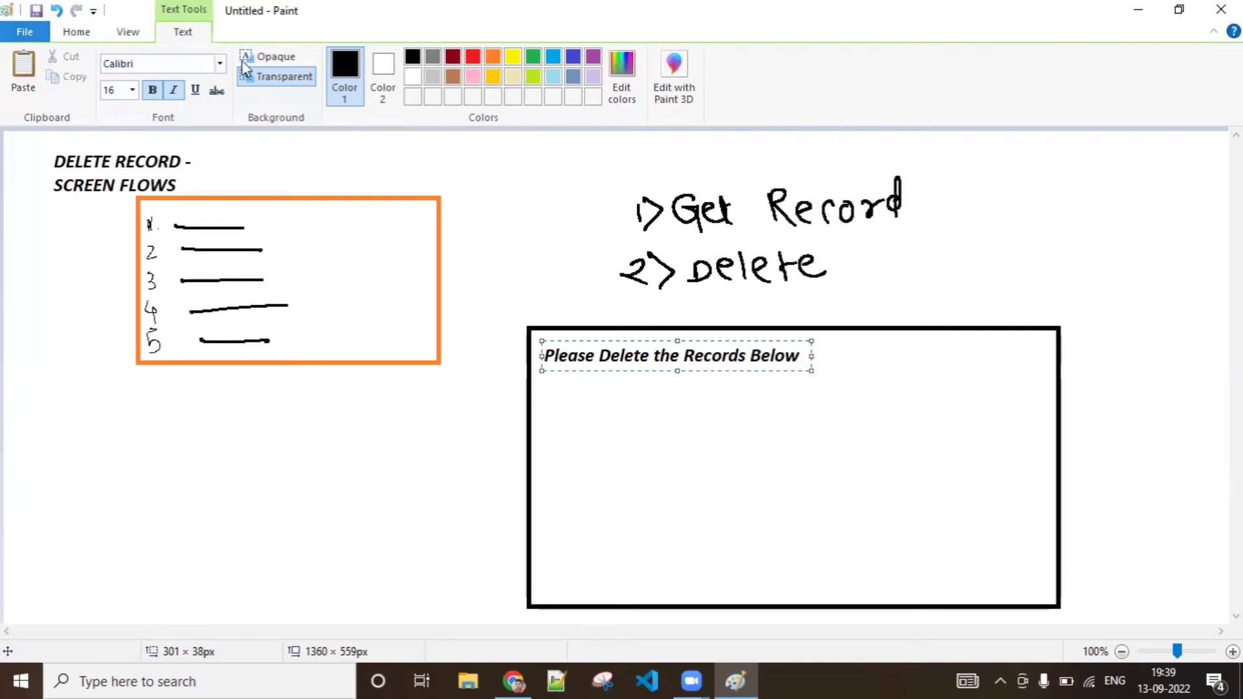
# Draw a rectangle about 541 × 167 px inside the black frame and place it slightly below the heading text
pyautogui.click(86, 32)
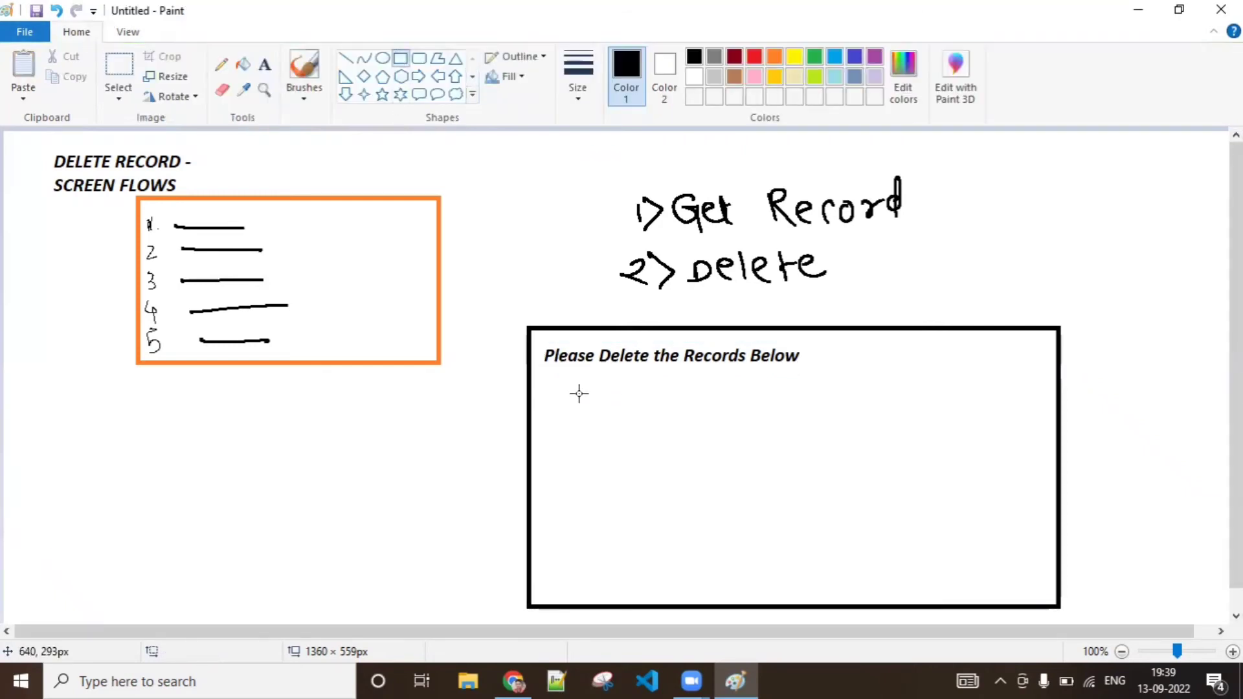
pyautogui.moveTo(546, 374)
pyautogui.mouseDown()
pyautogui.moveTo(791, 410)
pyautogui.moveTo(1004, 477)
pyautogui.moveTo(1039, 524)
pyautogui.mouseUp()
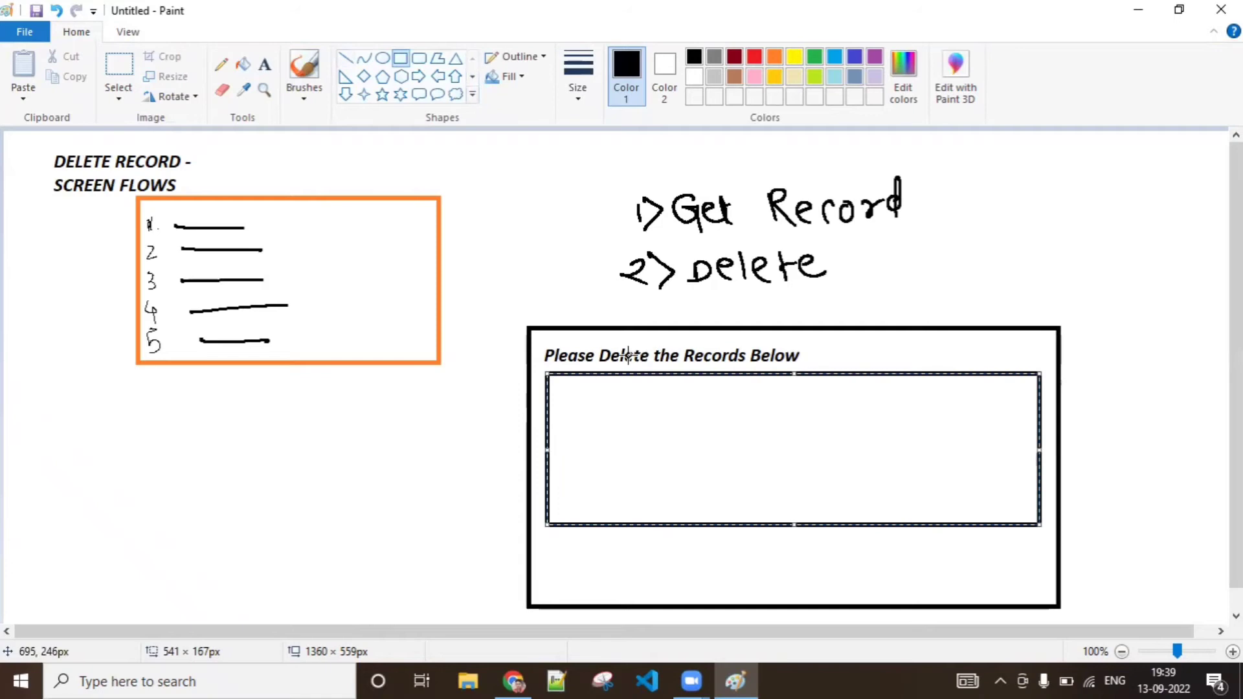
pyautogui.moveTo(548, 400)
pyautogui.mouseDown()
pyautogui.moveTo(687, 393)
pyautogui.moveTo(547, 406)
pyautogui.mouseUp()
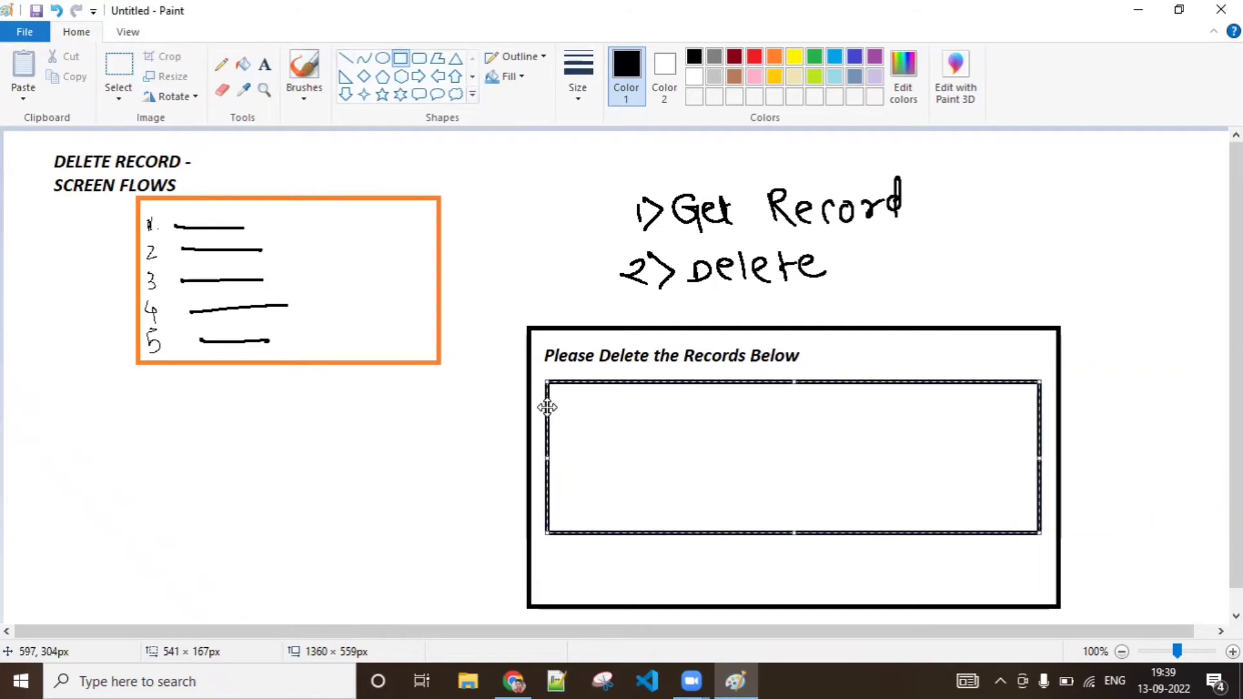
# Divide the inner rectangle into six table rows with five evenly spaced horizontal lines
pyautogui.click(346, 58)
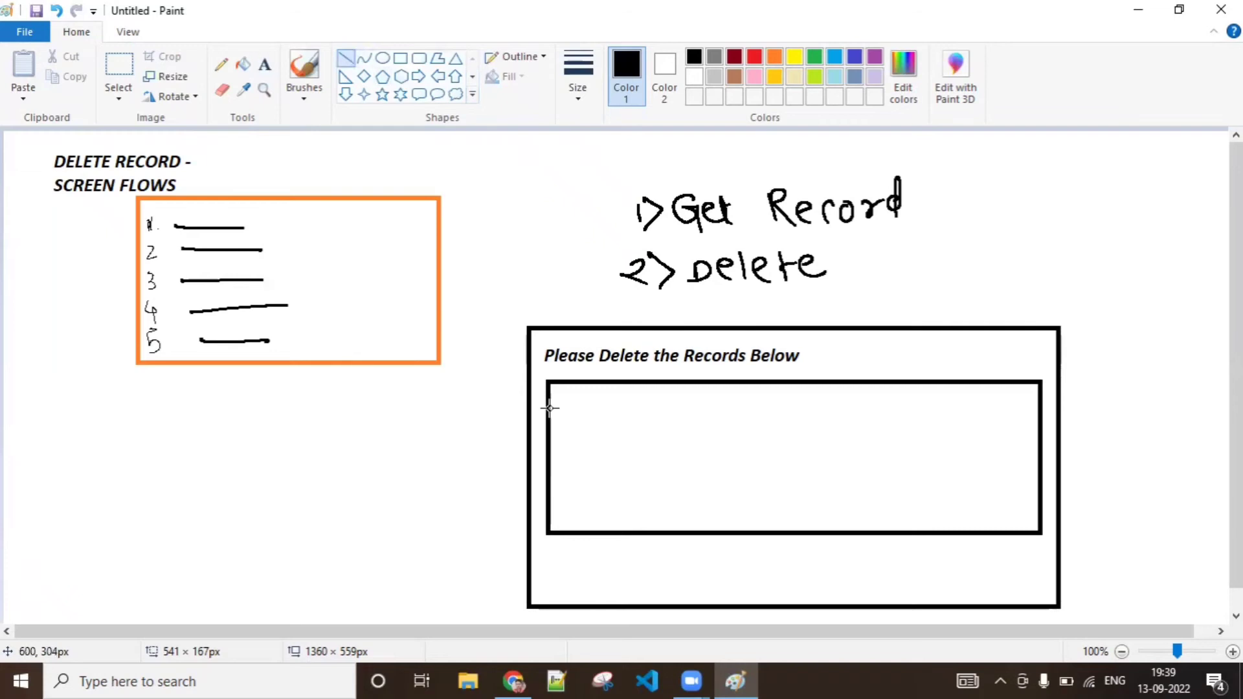
pyautogui.moveTo(549, 407); pyautogui.dragTo(1040, 408)
pyautogui.moveTo(552, 435); pyautogui.dragTo(1042, 432)
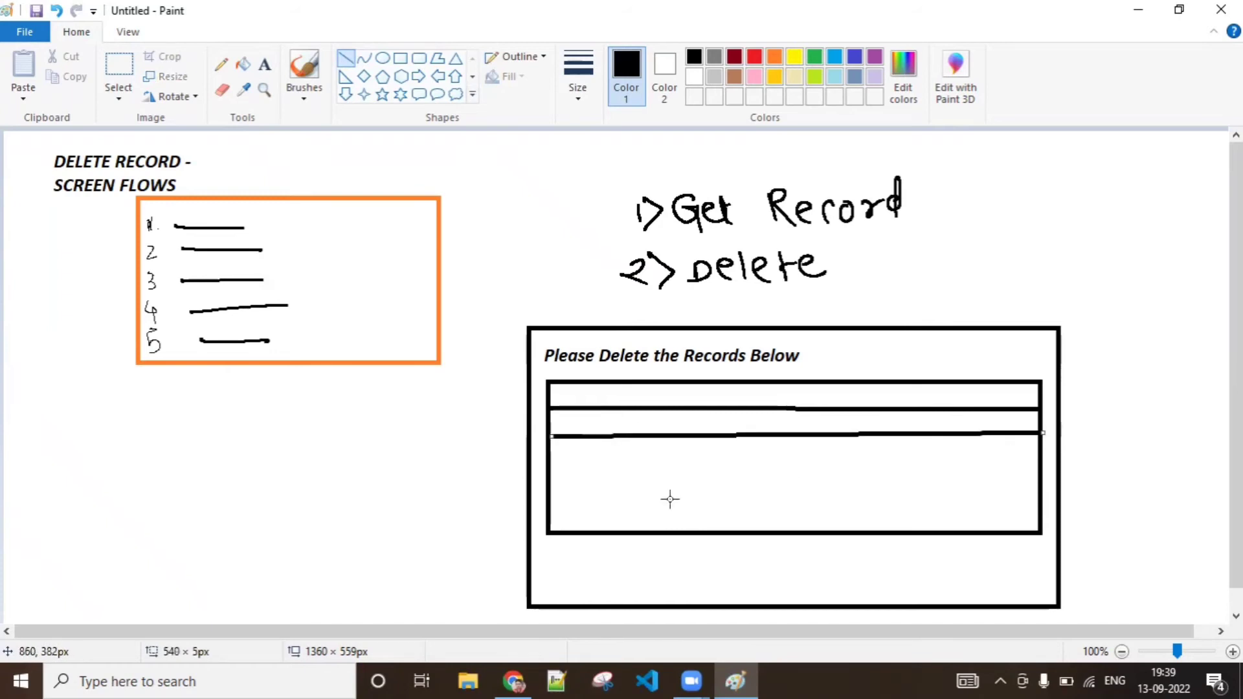
pyautogui.moveTo(550, 461); pyautogui.dragTo(1041, 461)
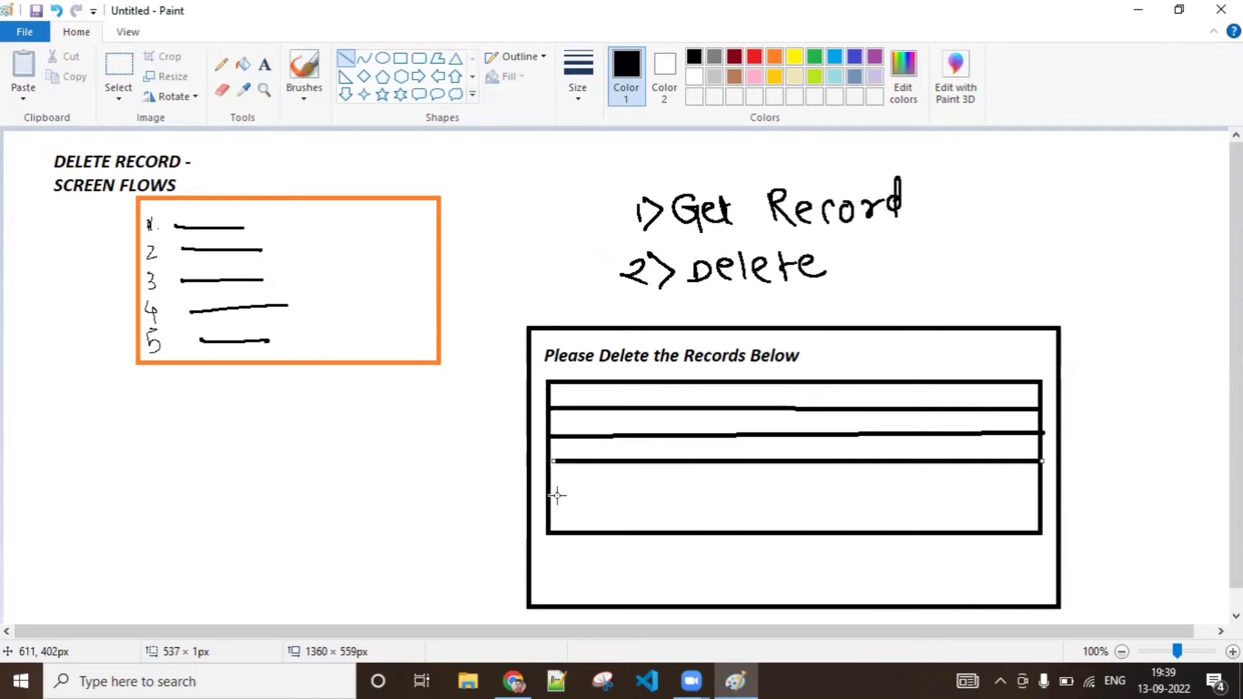
pyautogui.moveTo(552, 484); pyautogui.dragTo(1038, 486)
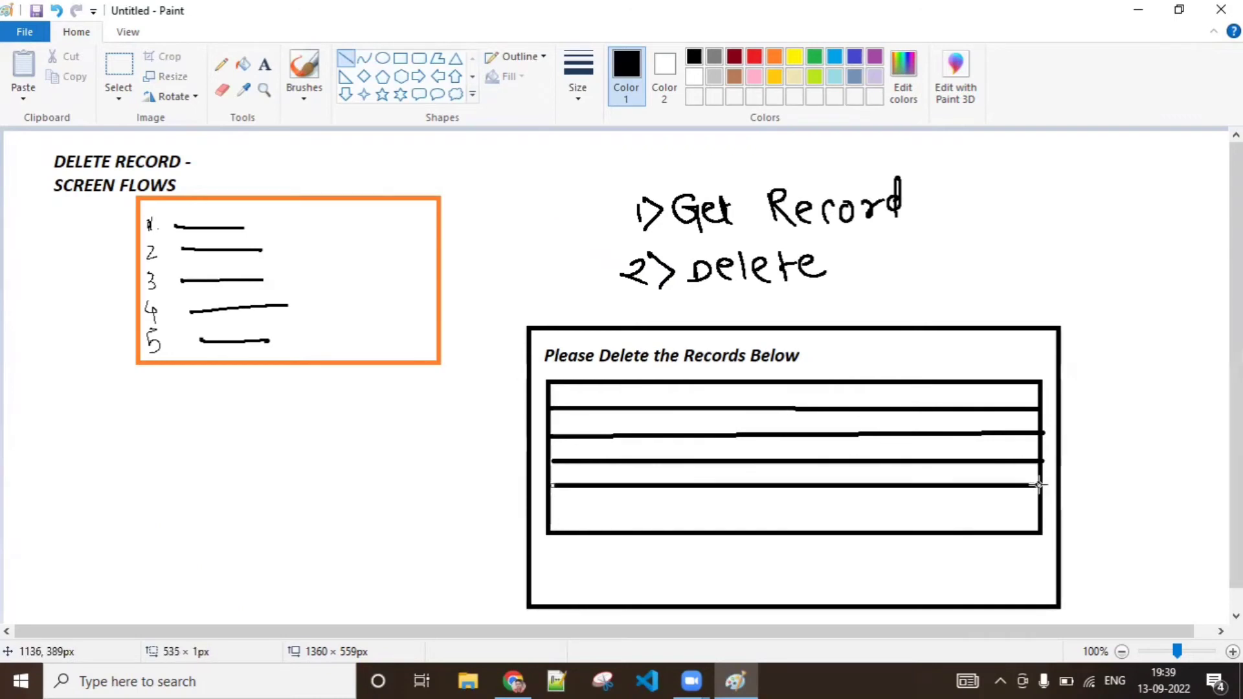
pyautogui.moveTo(554, 508); pyautogui.dragTo(1039, 510)
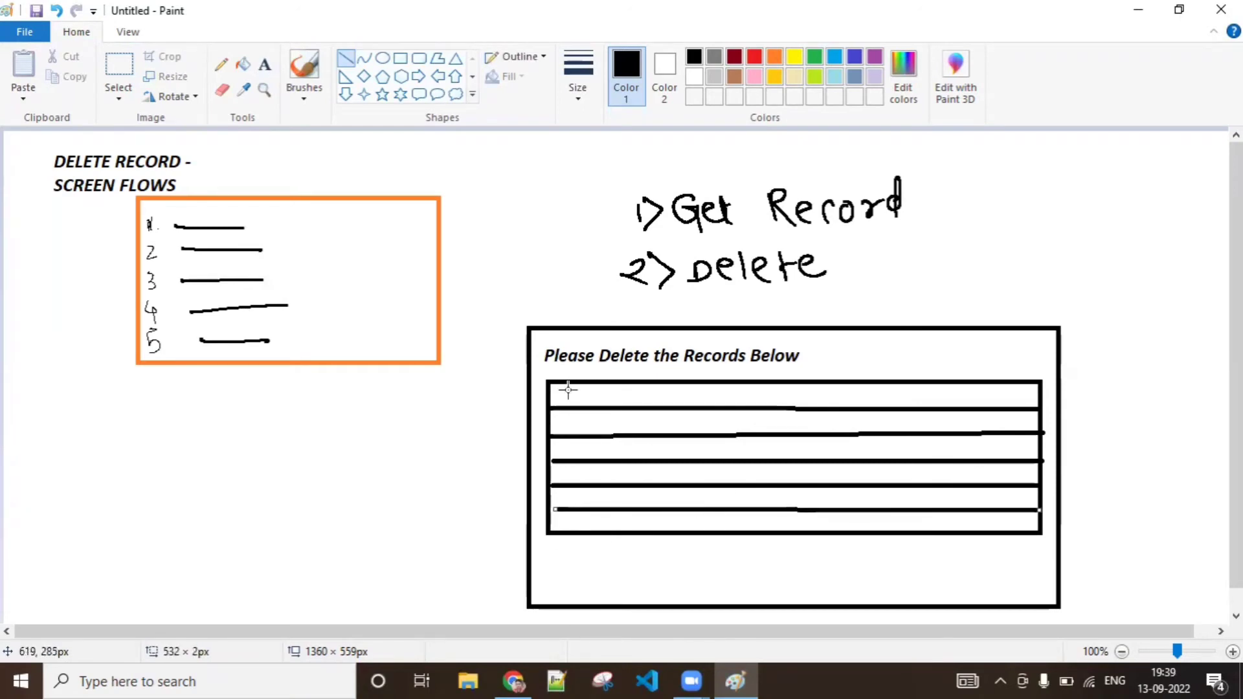
# Draw a rounded rectangle about 167 × 42 px below the table as a button and shift it slightly right
pyautogui.click(420, 58)
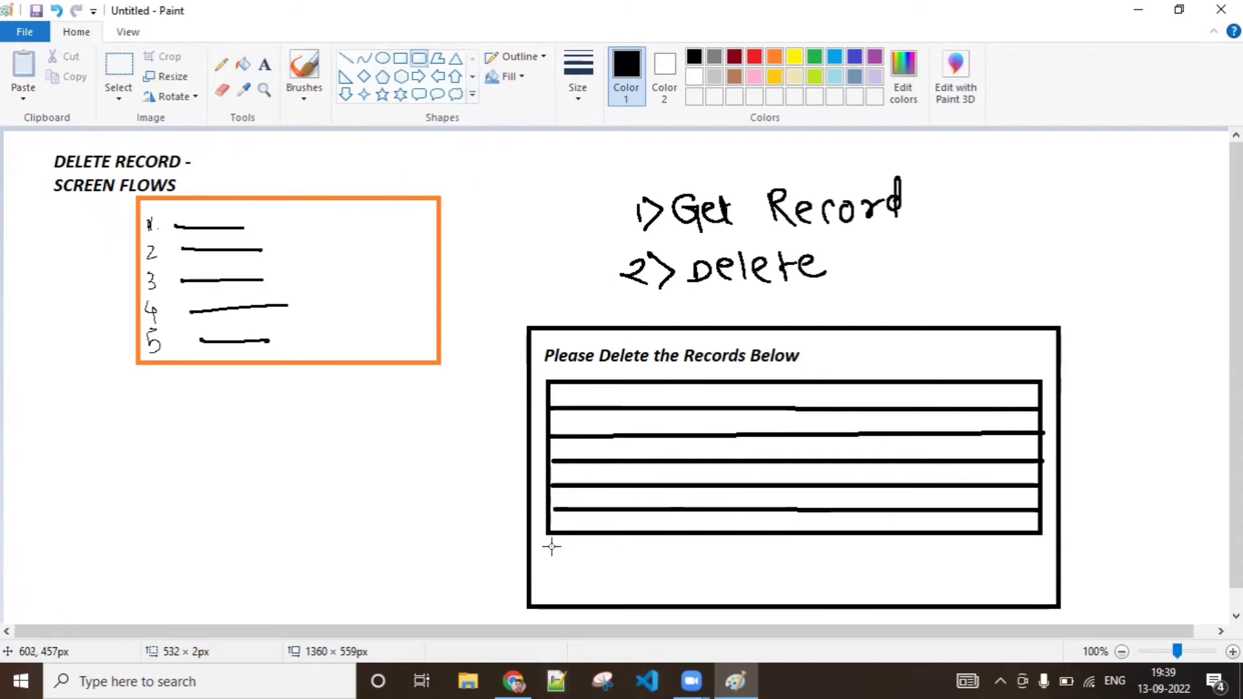
pyautogui.moveTo(552, 548); pyautogui.dragTo(644, 576)
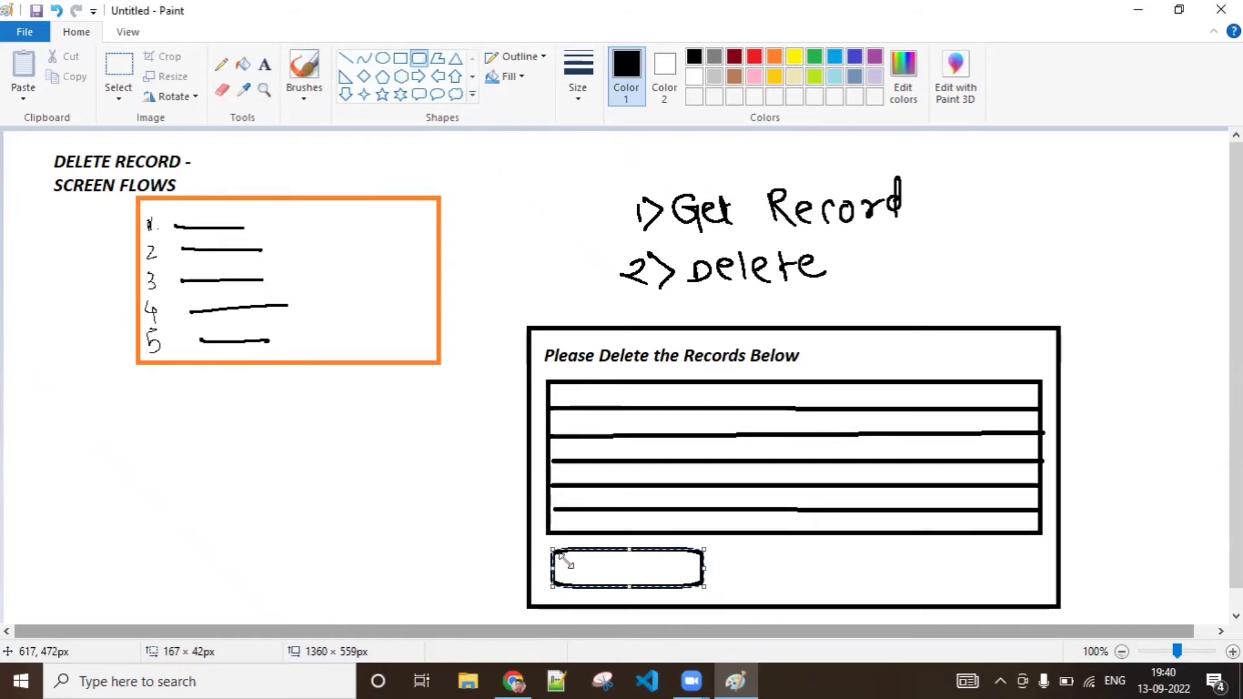
pyautogui.moveTo(569, 566); pyautogui.dragTo(622, 564)
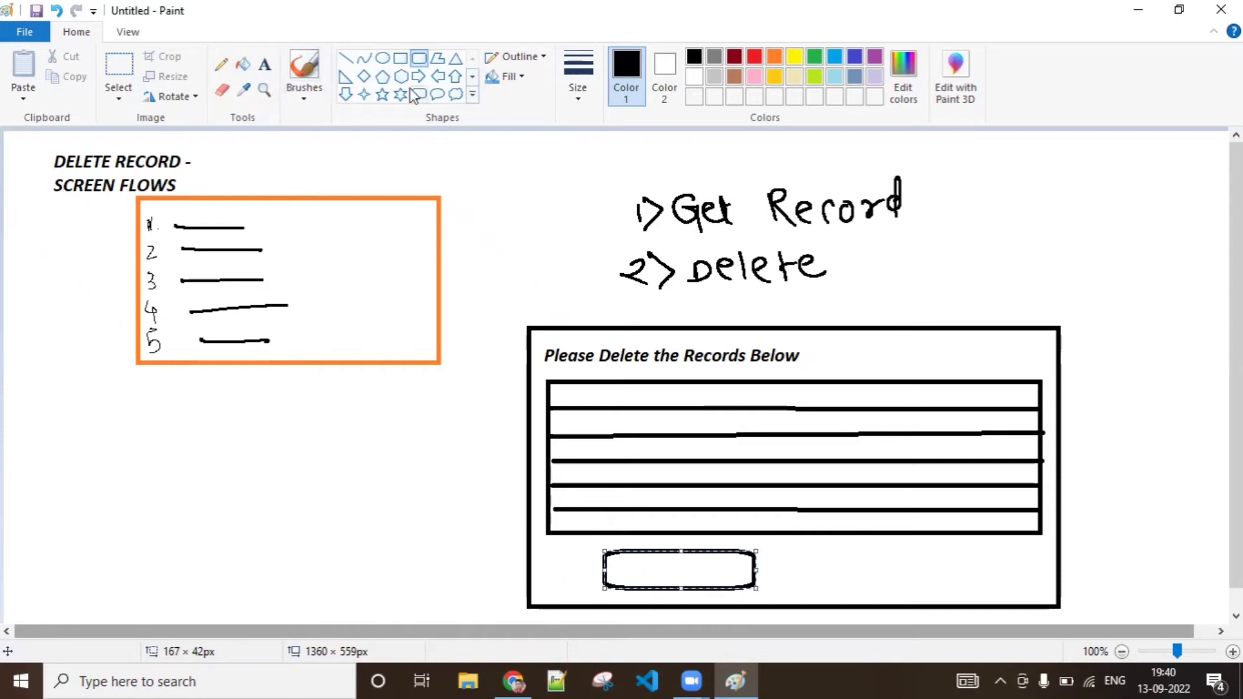
# Add the text "DELETE" inside the rounded button below the table
pyautogui.click(264, 64)
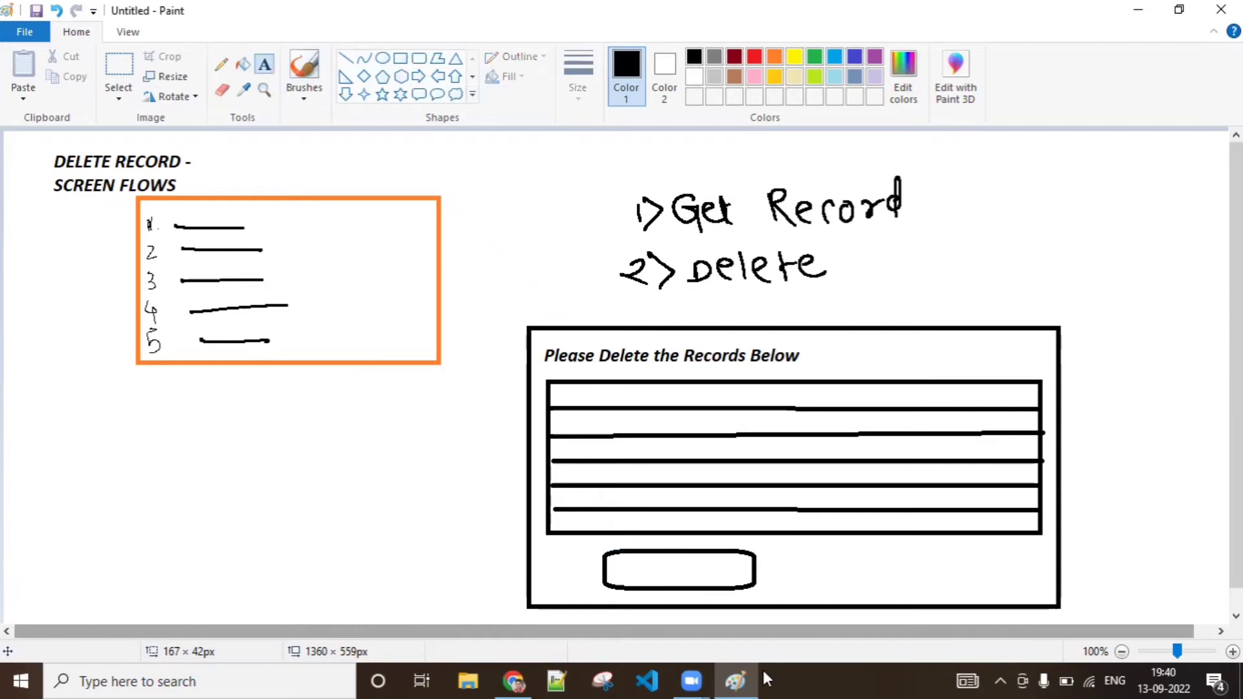
pyautogui.click(651, 559)
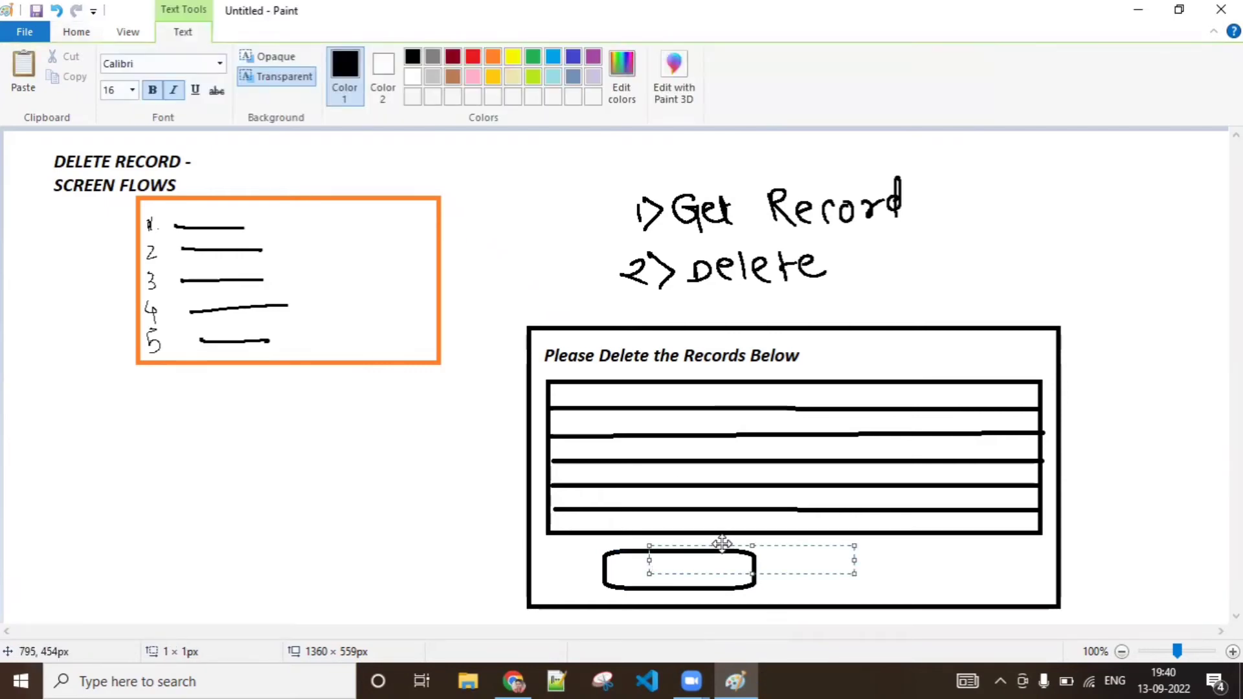
pyautogui.moveTo(722, 543); pyautogui.dragTo(685, 551)
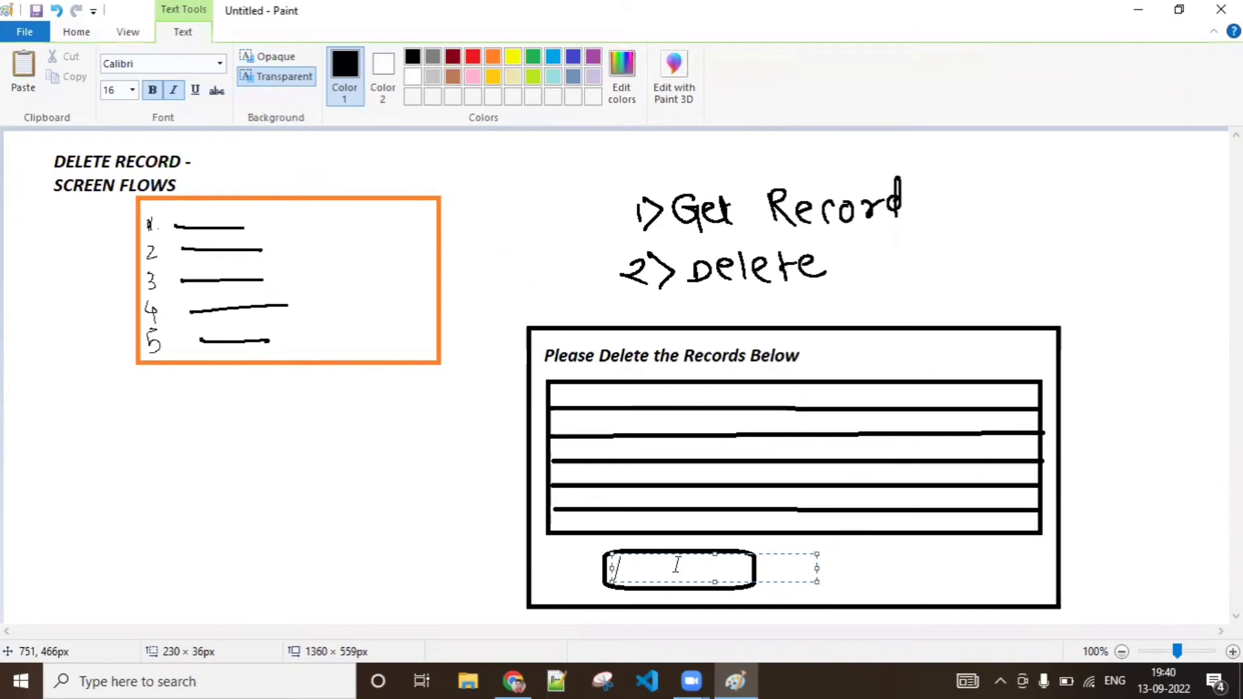
pyautogui.write('DELETE')
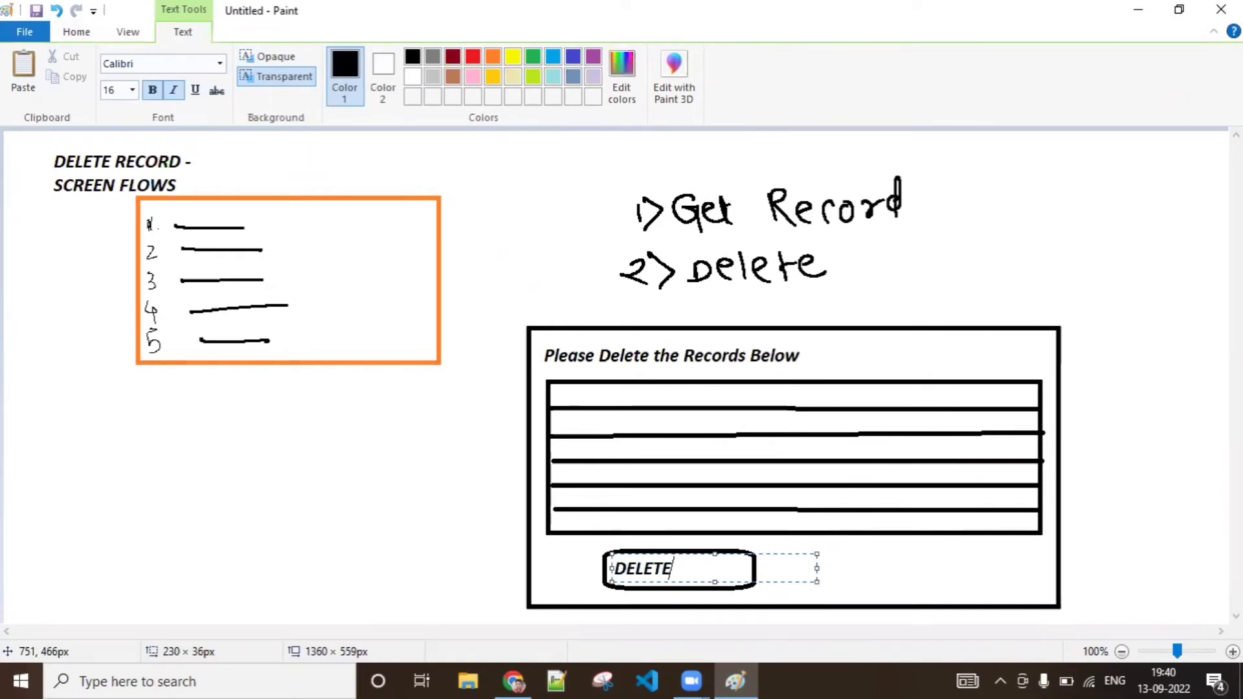
# Colour the DELETE text red and shrink its text box to about 118 × 32 px so it fits inside the button
pyautogui.hotkey('shift', 'Left')
pyautogui.hotkey('shift', 'Left')
pyautogui.hotkey('shift', 'Left')
pyautogui.hotkey('shift', 'Left')
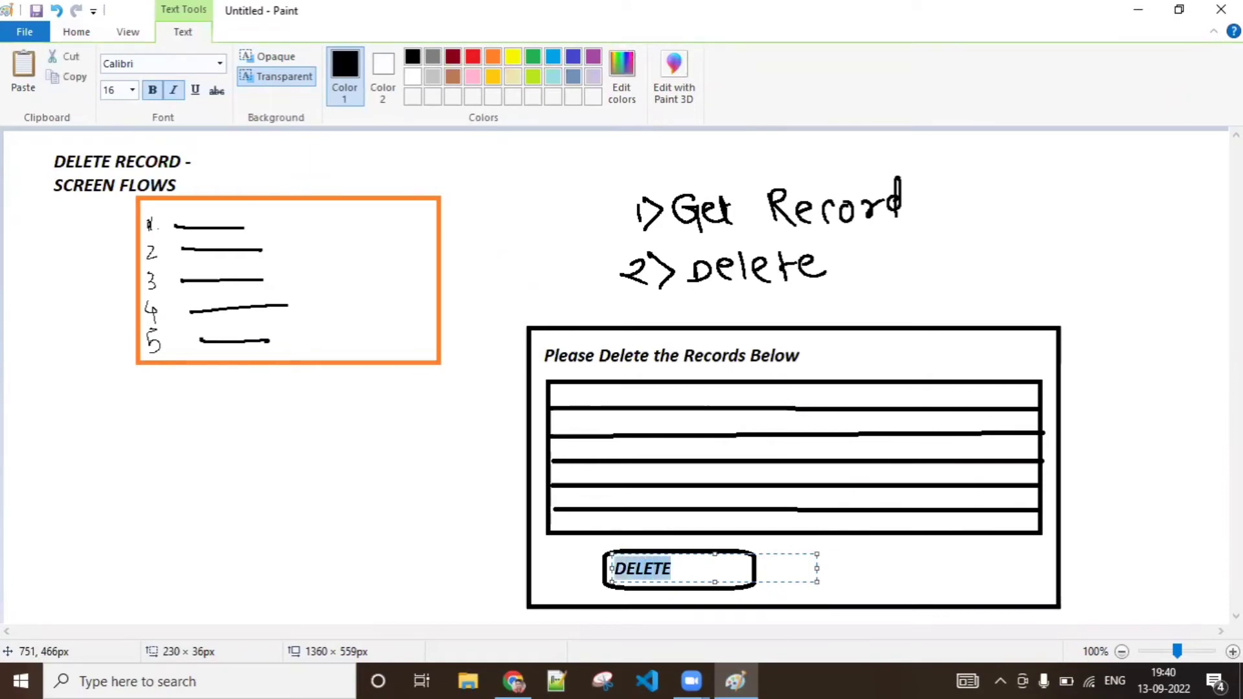
pyautogui.click(470, 59)
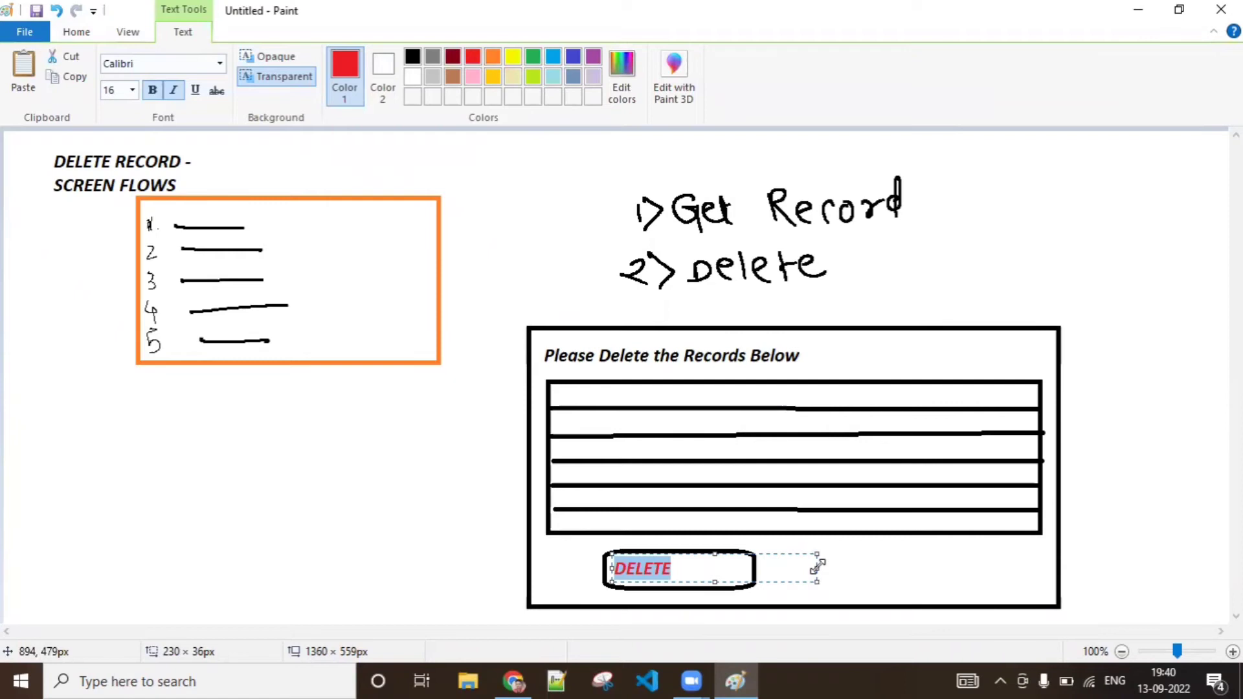
pyautogui.moveTo(817, 568); pyautogui.dragTo(714, 569)
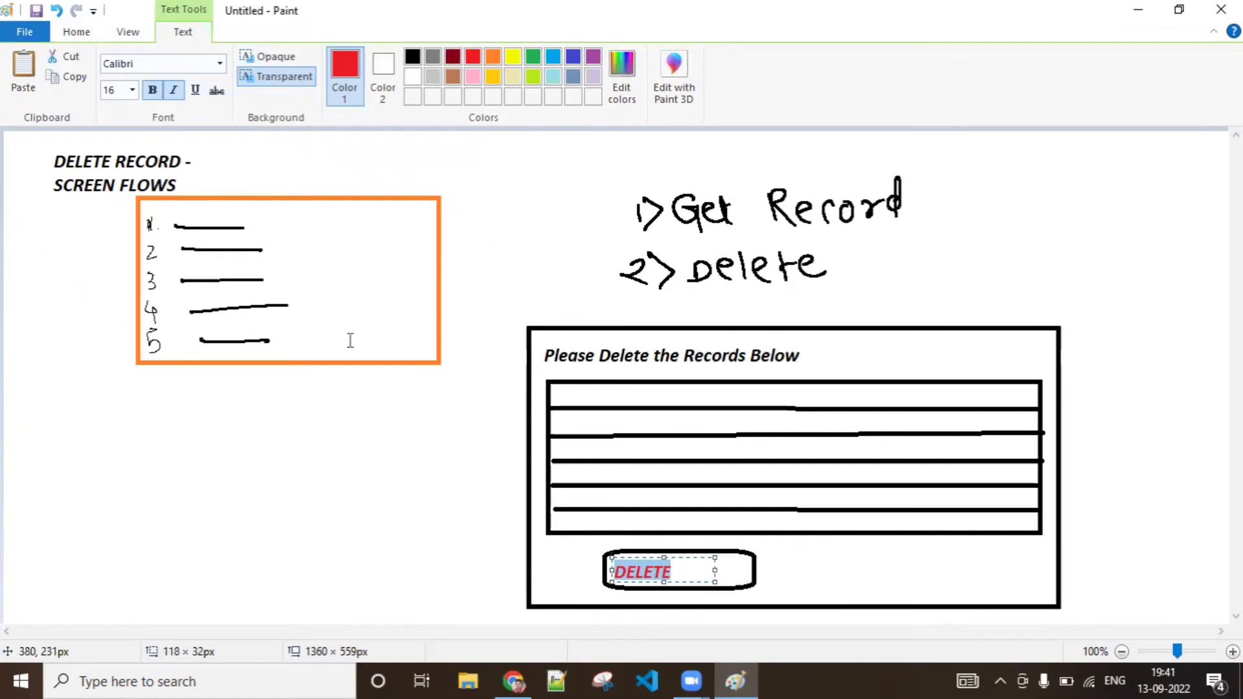
# Try font size 22 on the DELETE text, set it back to 16 and finish the text entry
pyautogui.click(133, 92)
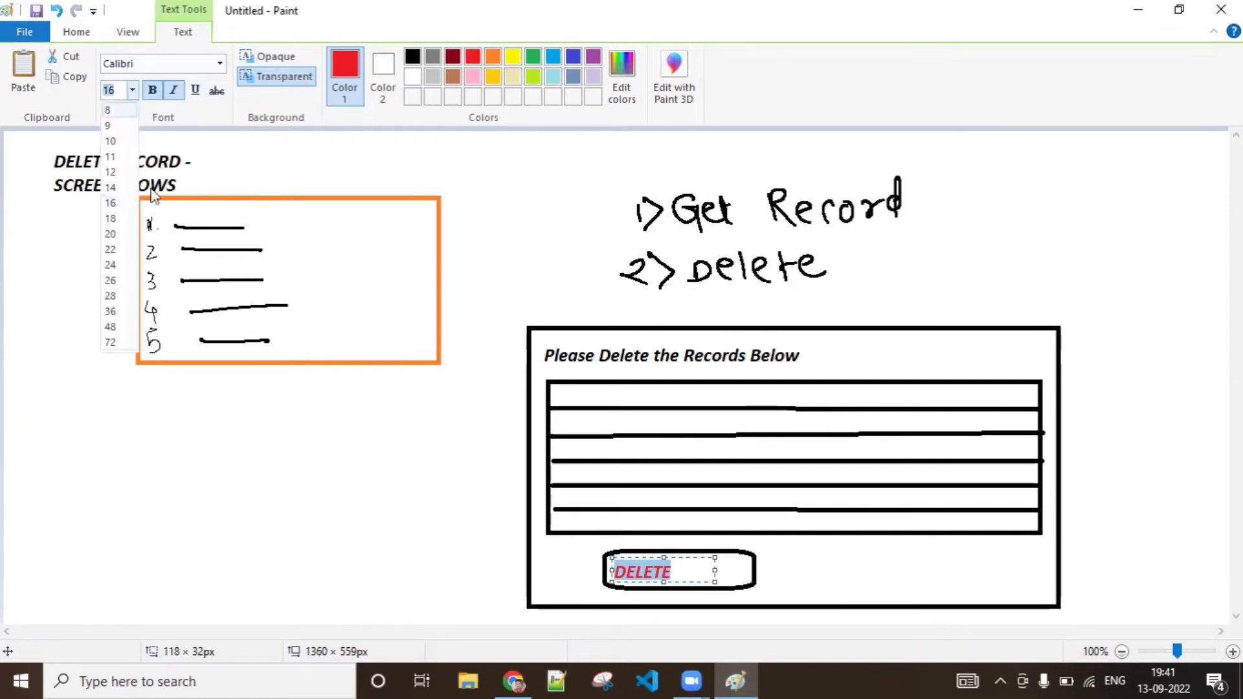
pyautogui.click(119, 250)
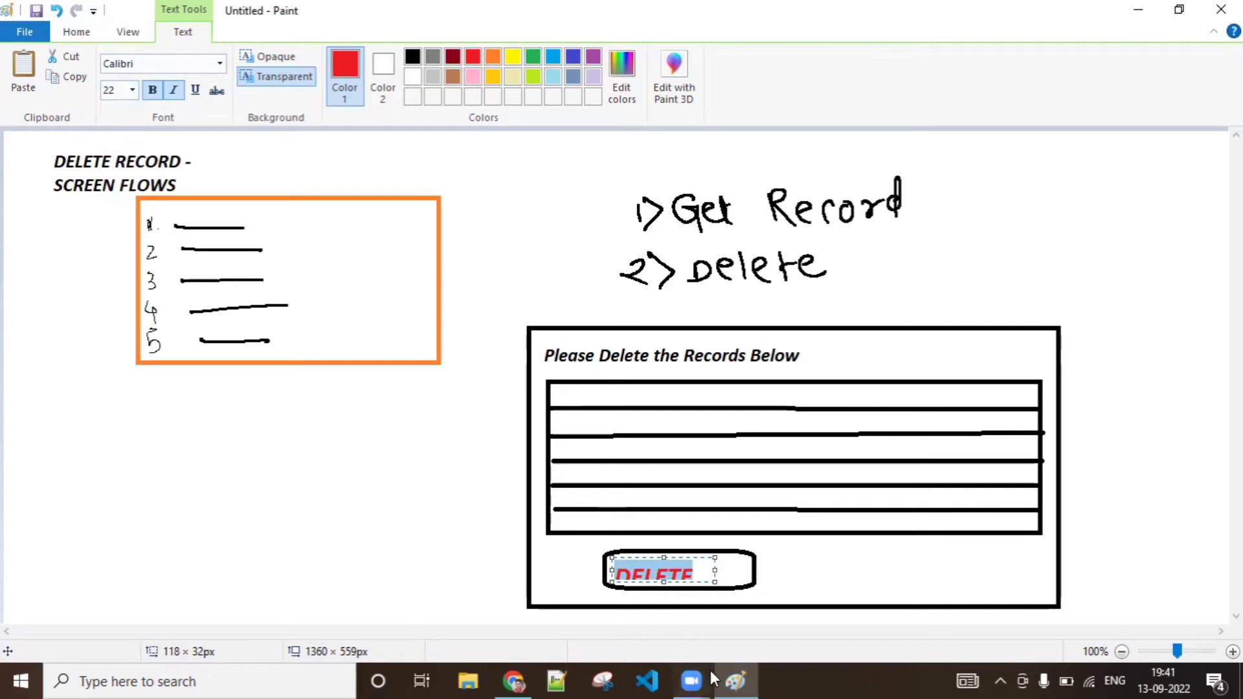
pyautogui.click(132, 90)
pyautogui.click(120, 204)
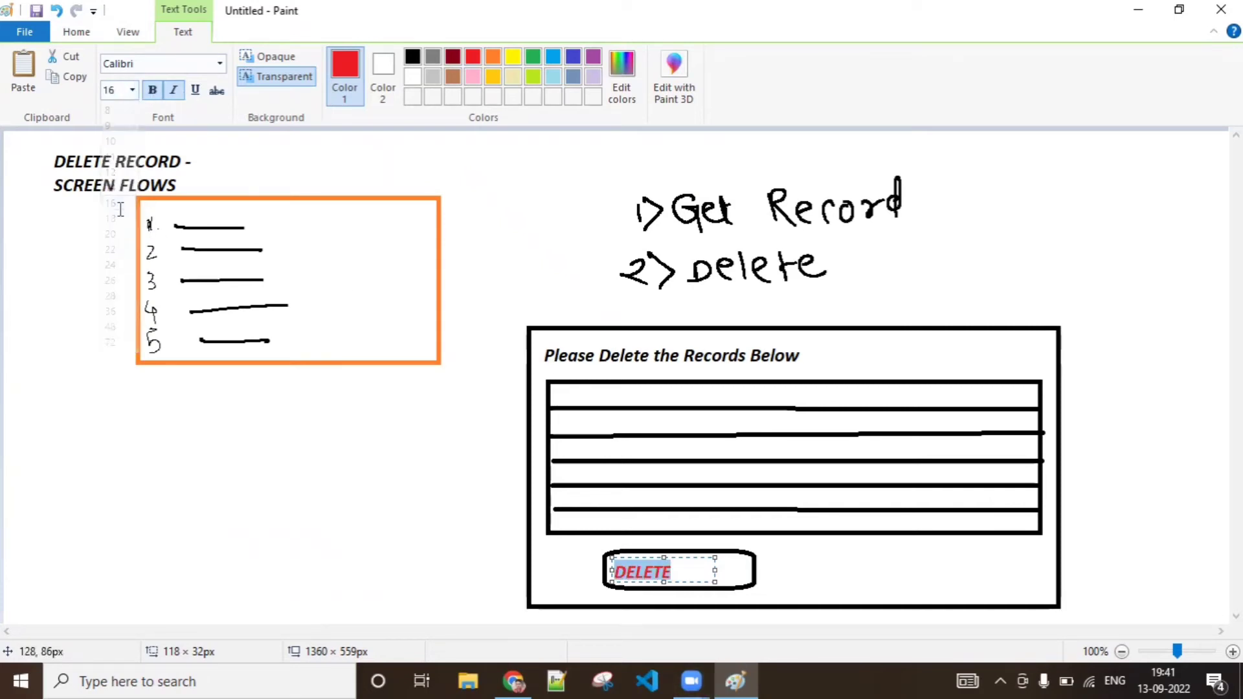
pyautogui.click(806, 573)
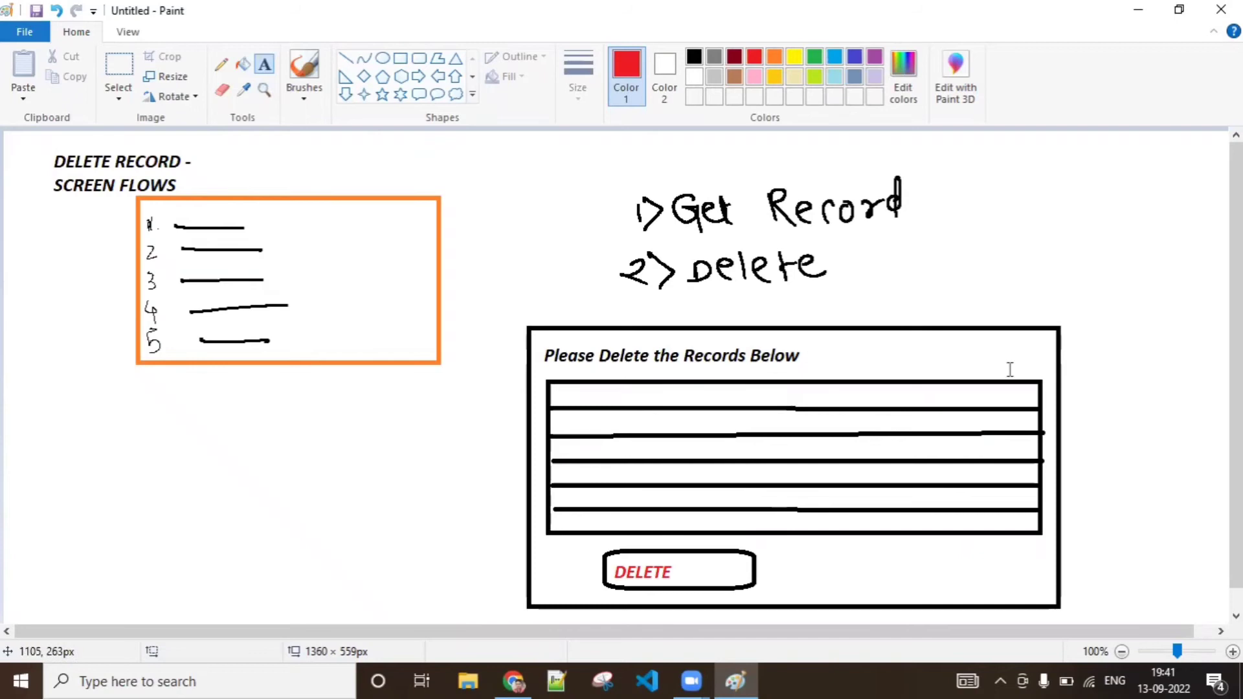
pyautogui.click(1000, 336)
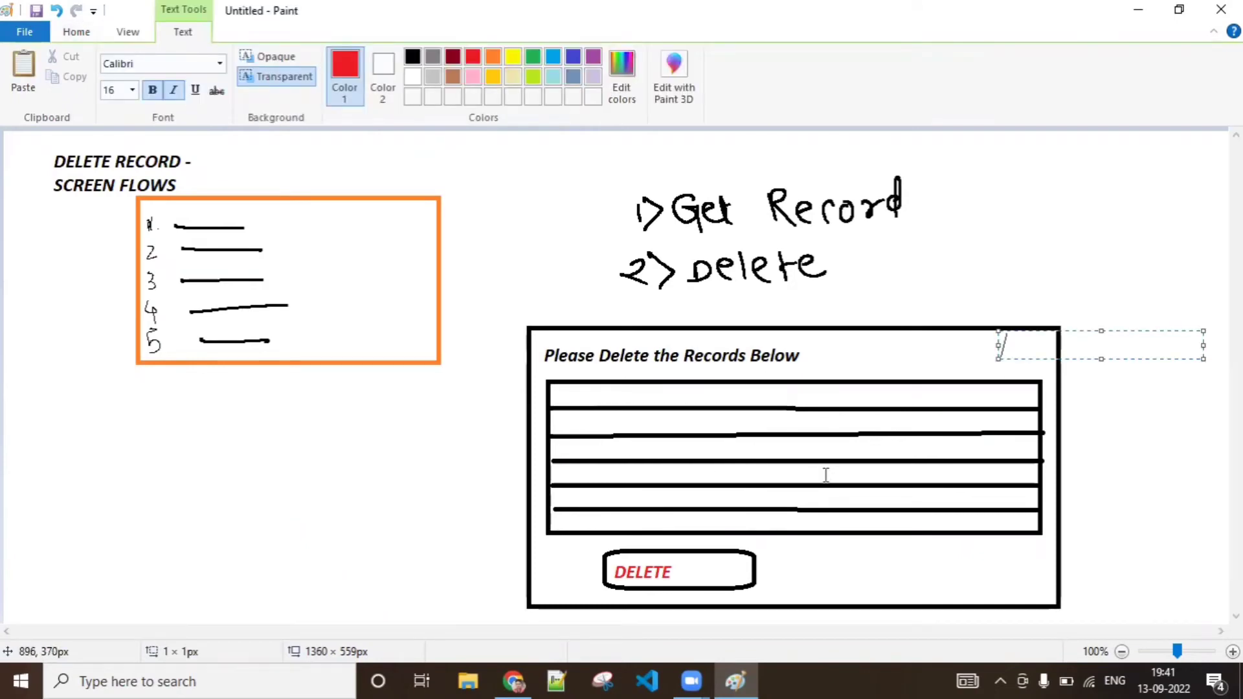
pyautogui.write('/')
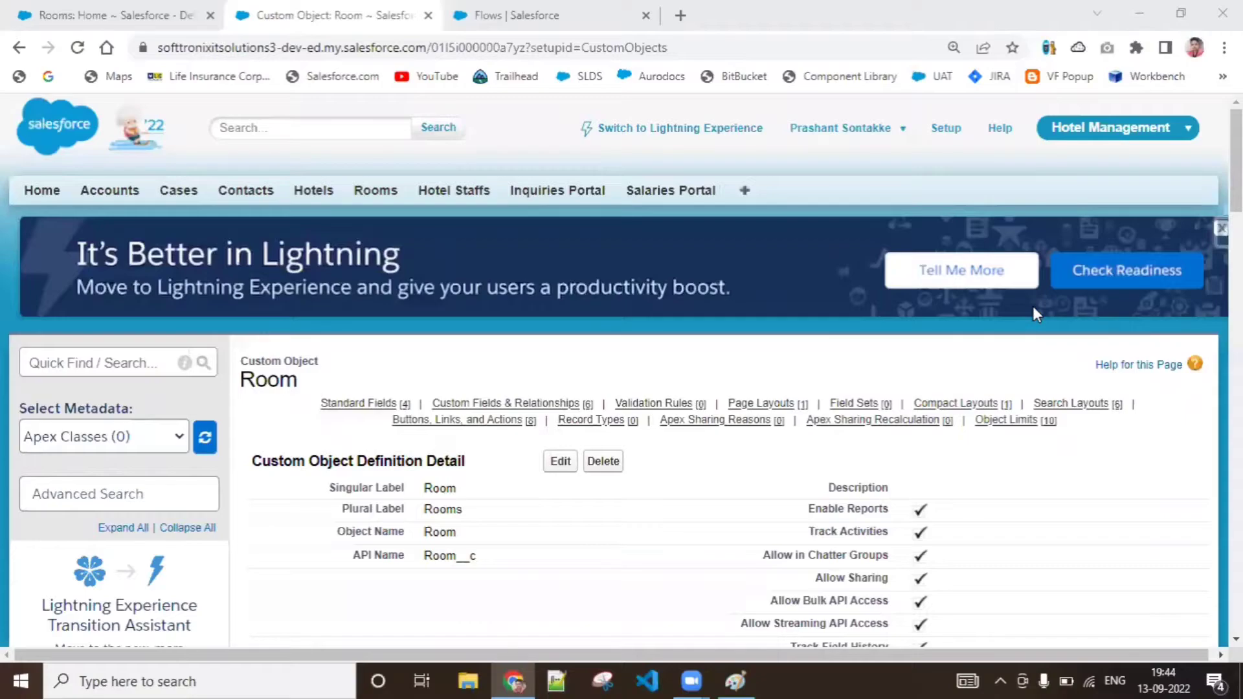
pyautogui.click(735, 681)
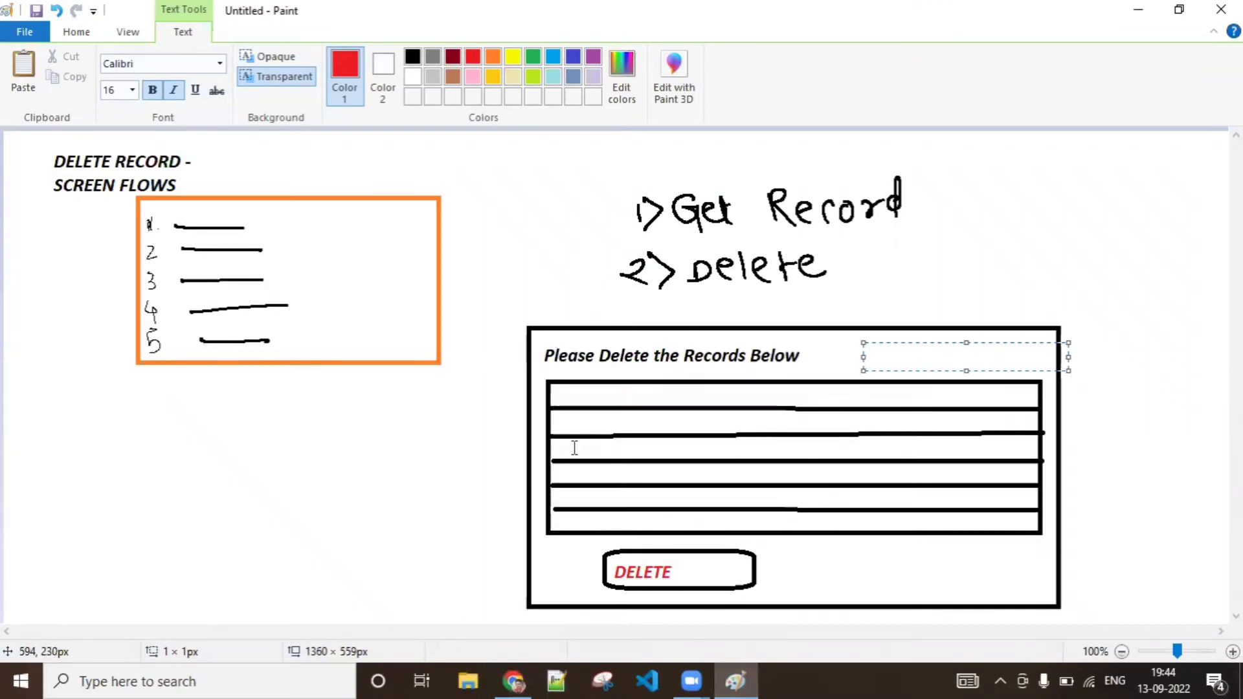
pyautogui.click(964, 574)
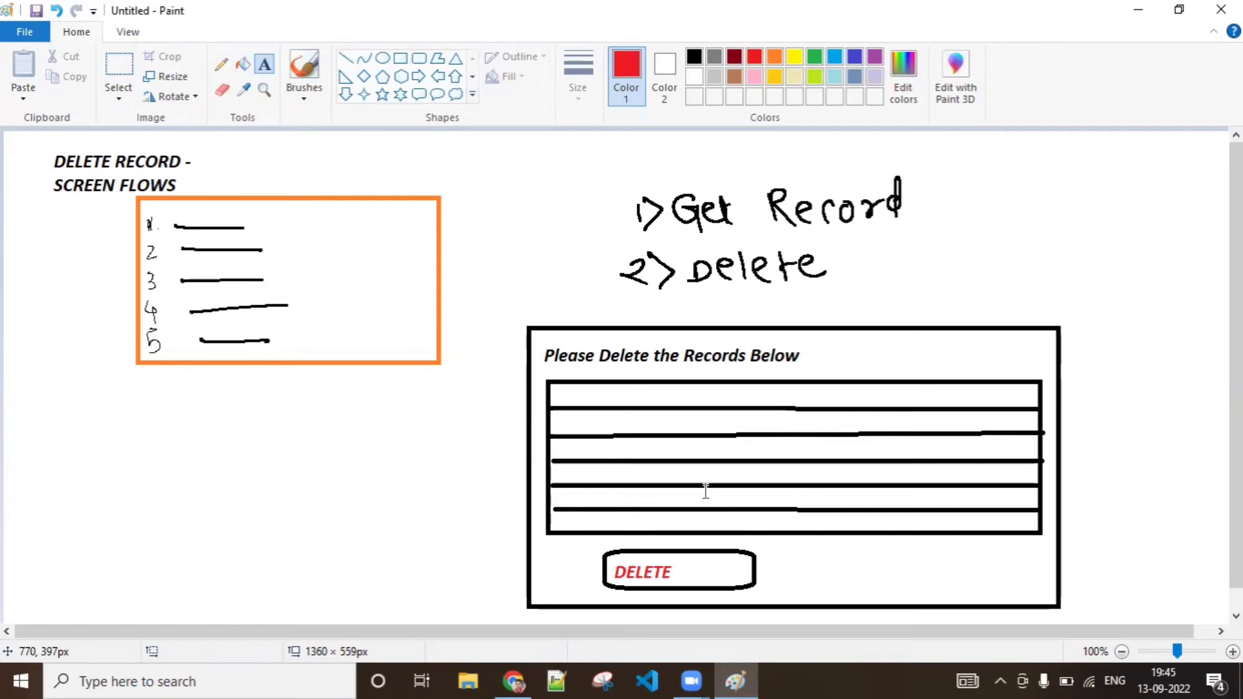
# Switch to Chrome and create a new Screen Flow from the Salesforce Flows setup page
pyautogui.click(513, 681)
pyautogui.click(516, 9)
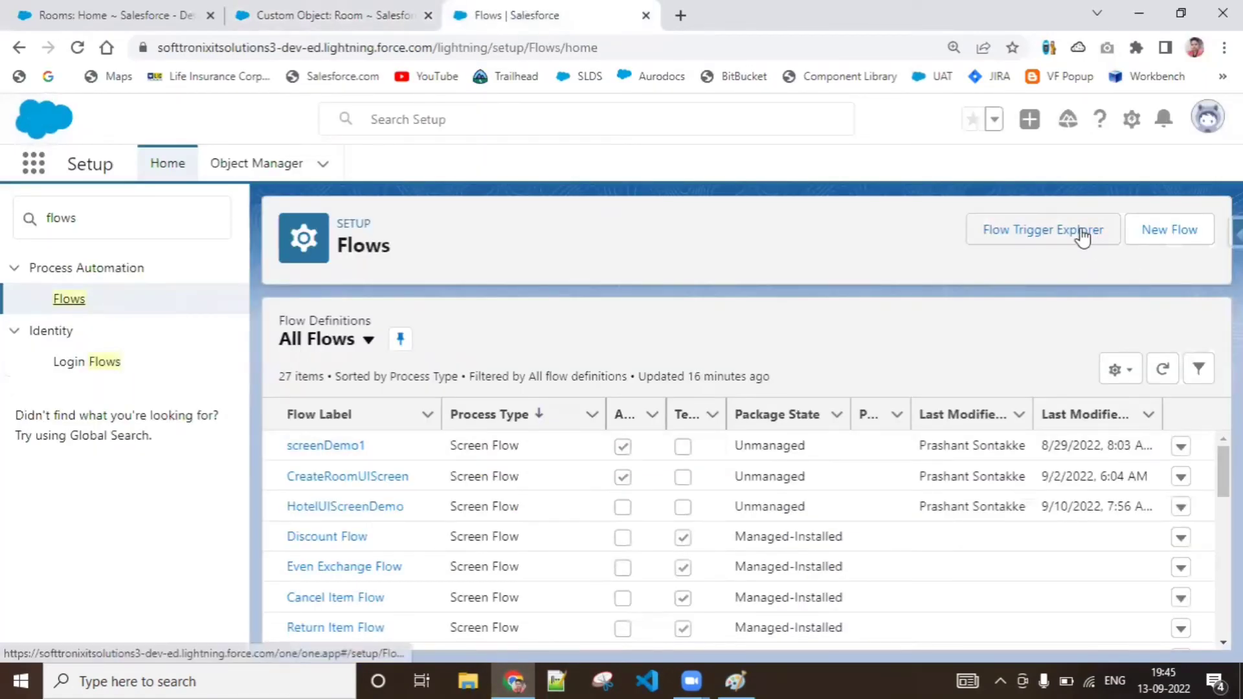
pyautogui.click(1163, 234)
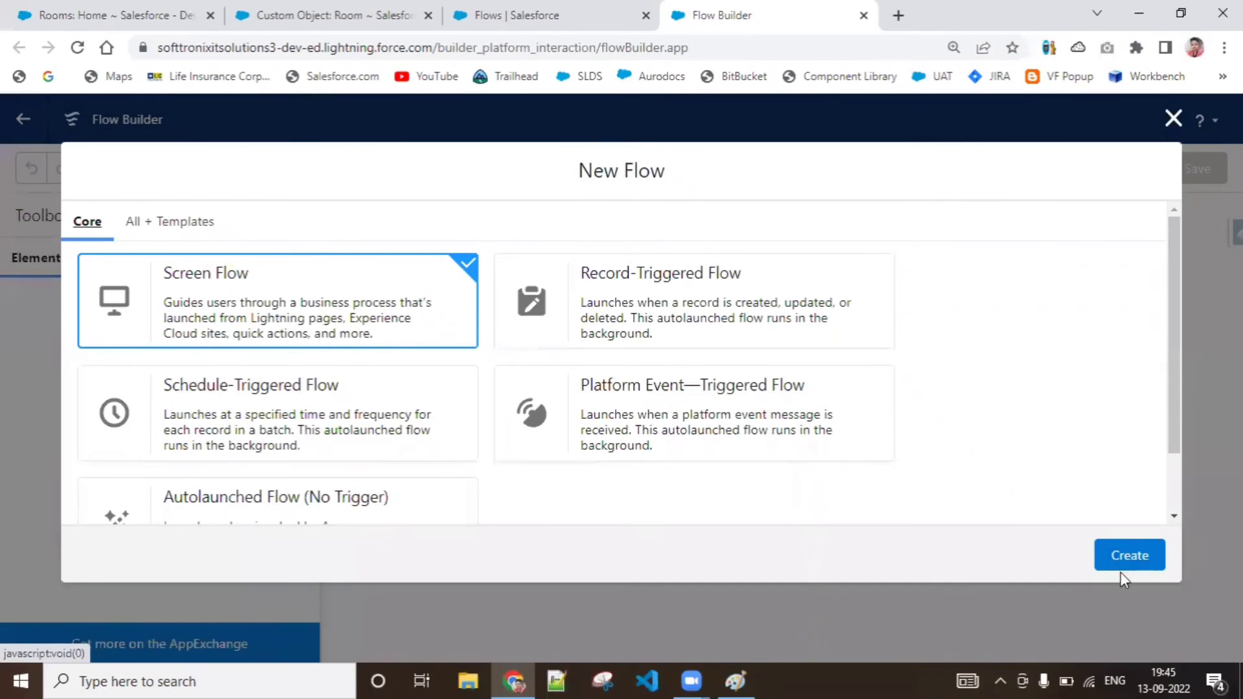
pyautogui.click(1126, 557)
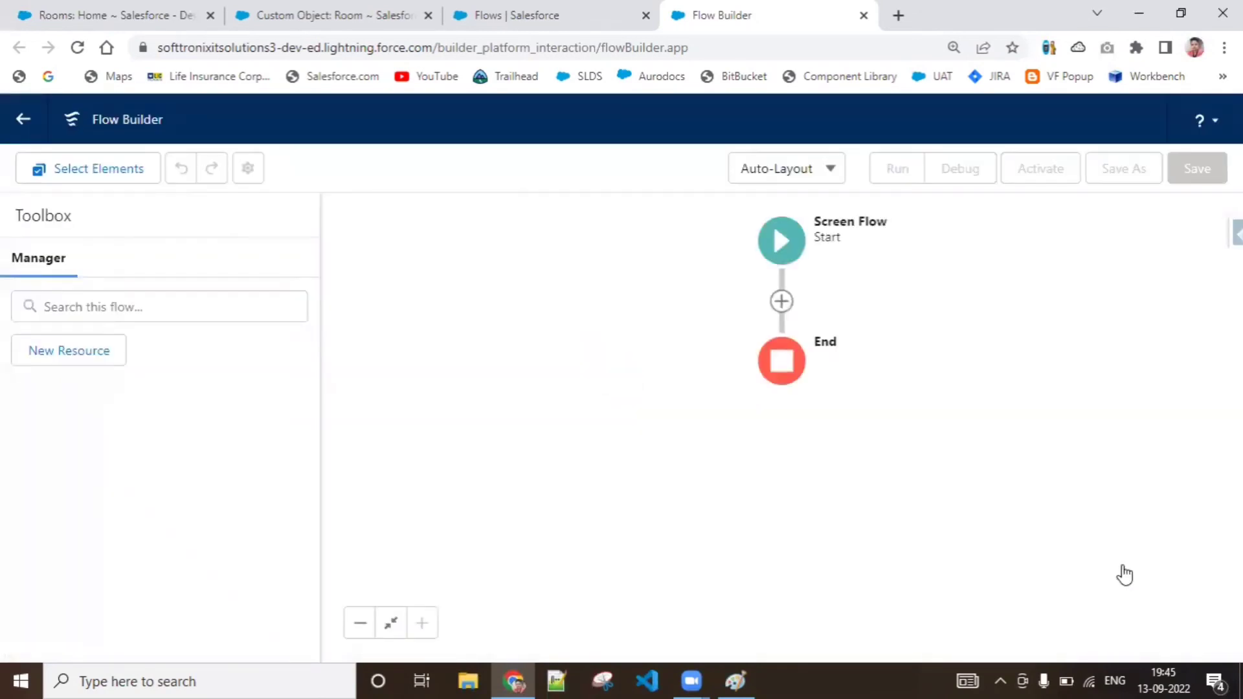
# Change the flow canvas to Free-Form layout and move the Start element to the canvas's upper-left area
pyautogui.moveTo(690, 269); pyautogui.dragTo(380, 308)
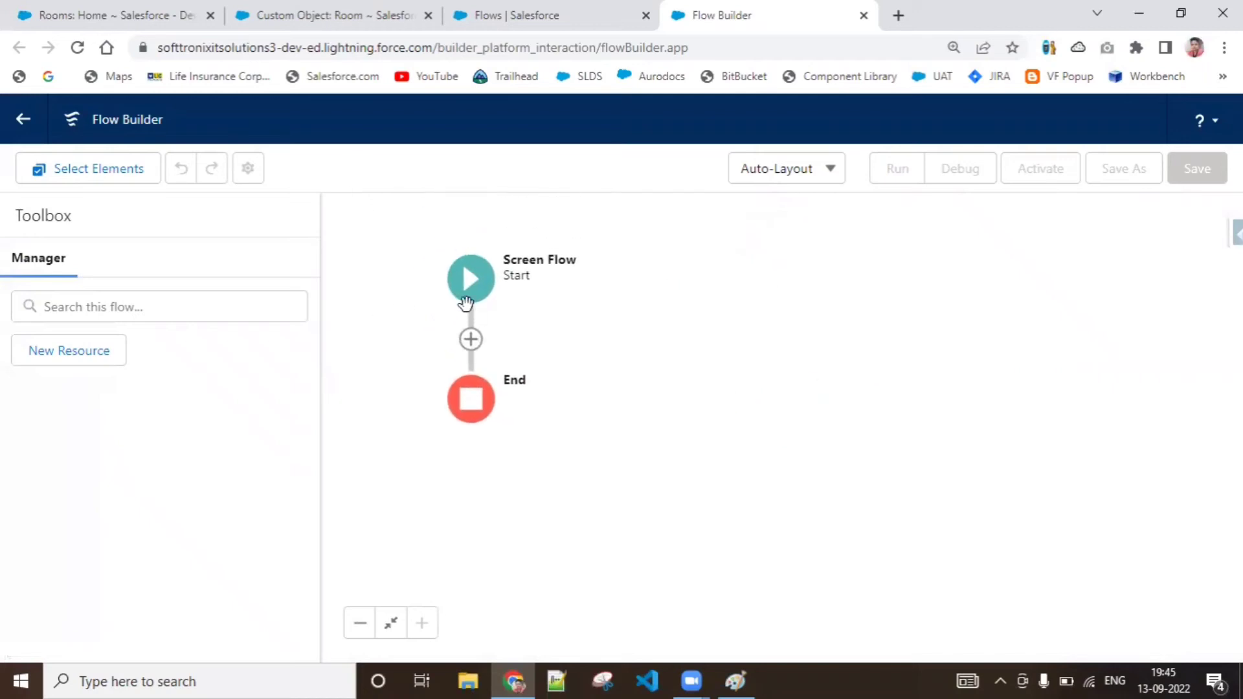
pyautogui.moveTo(546, 253); pyautogui.dragTo(453, 213)
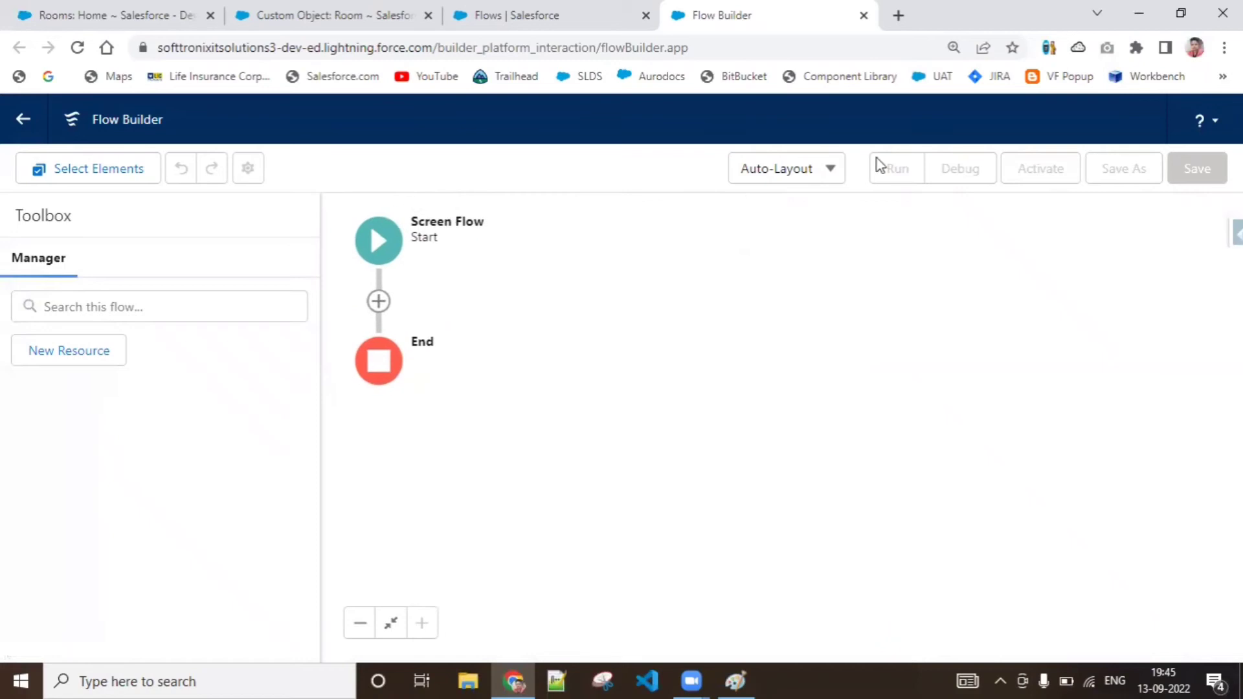
pyautogui.click(823, 173)
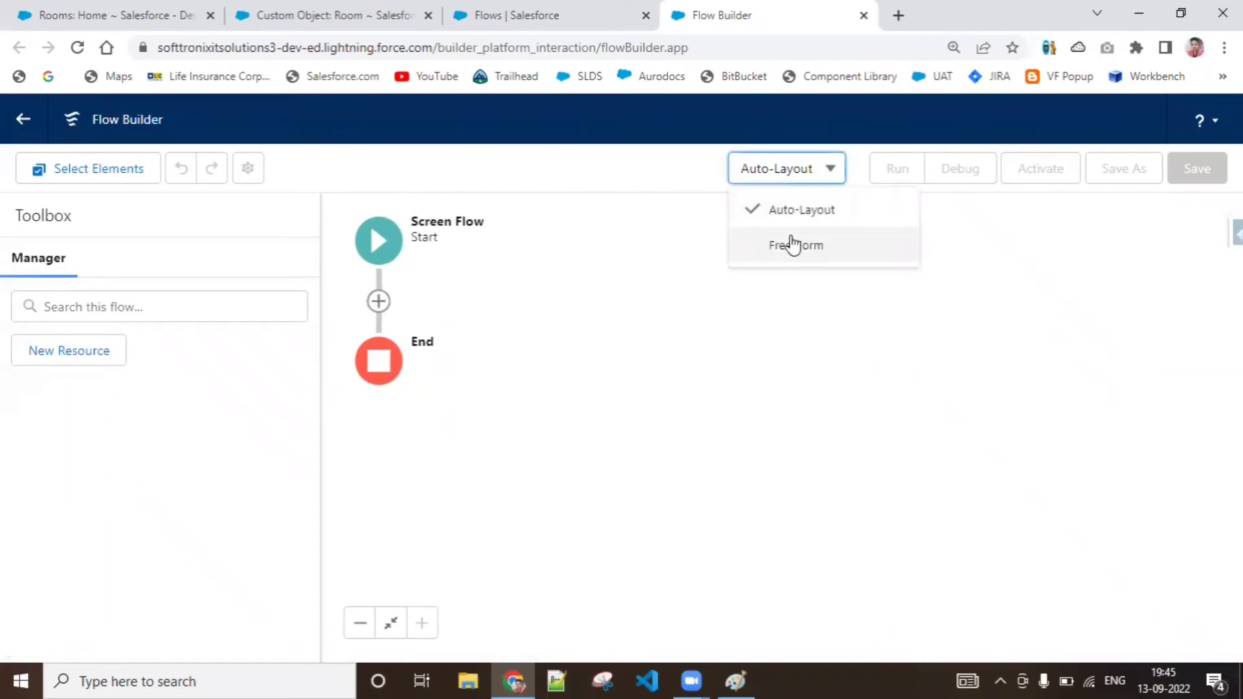
pyautogui.click(793, 245)
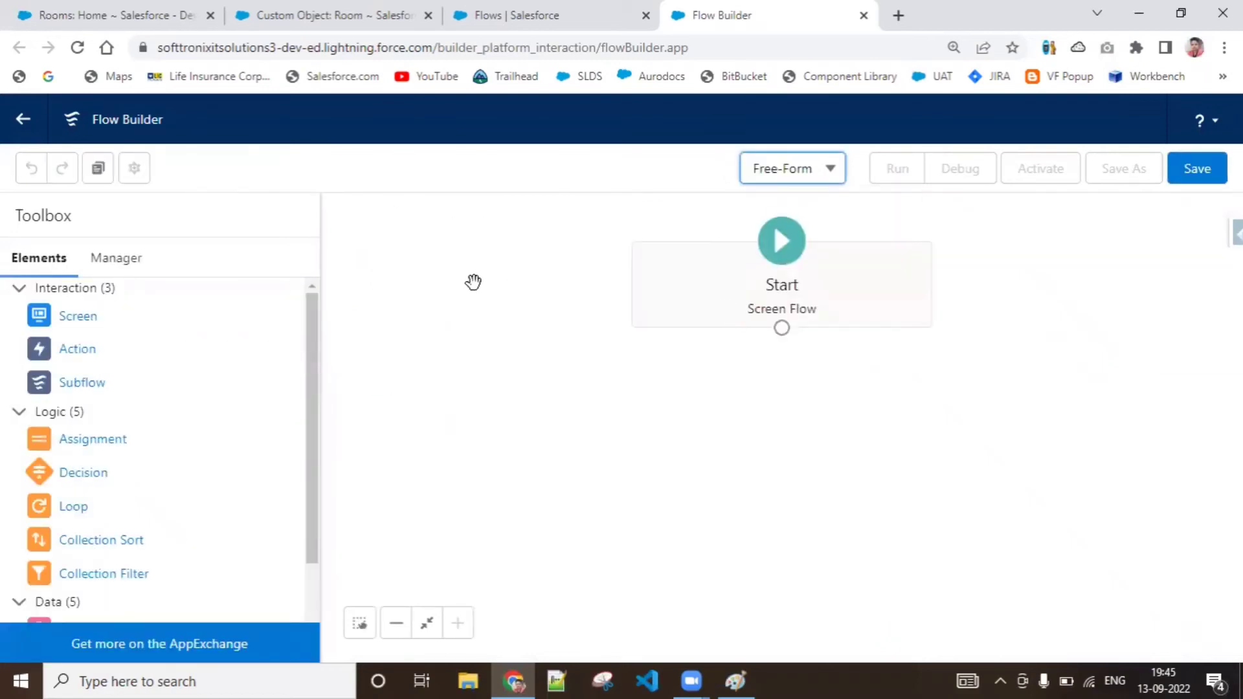
pyautogui.moveTo(730, 311); pyautogui.dragTo(436, 282)
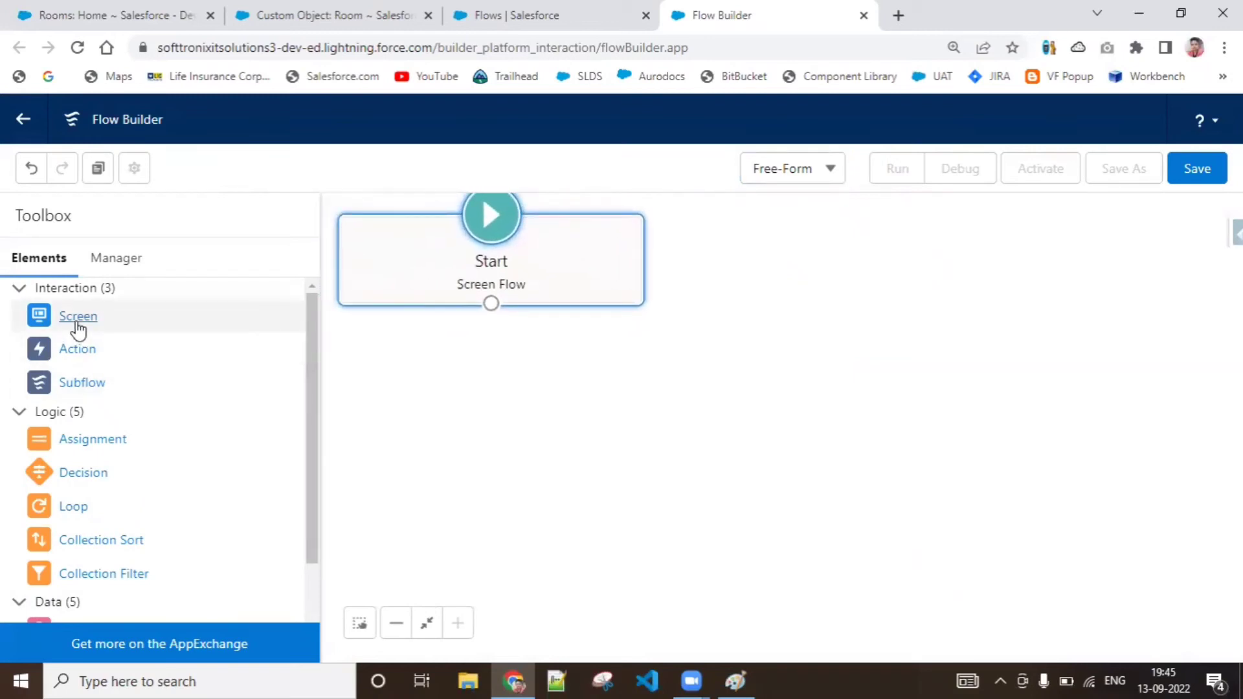
# Add a Get Records element below Start with the label and API name GetRoomRecords, leaving its description empty
pyautogui.moveTo(77, 323); pyautogui.dragTo(44, 295)
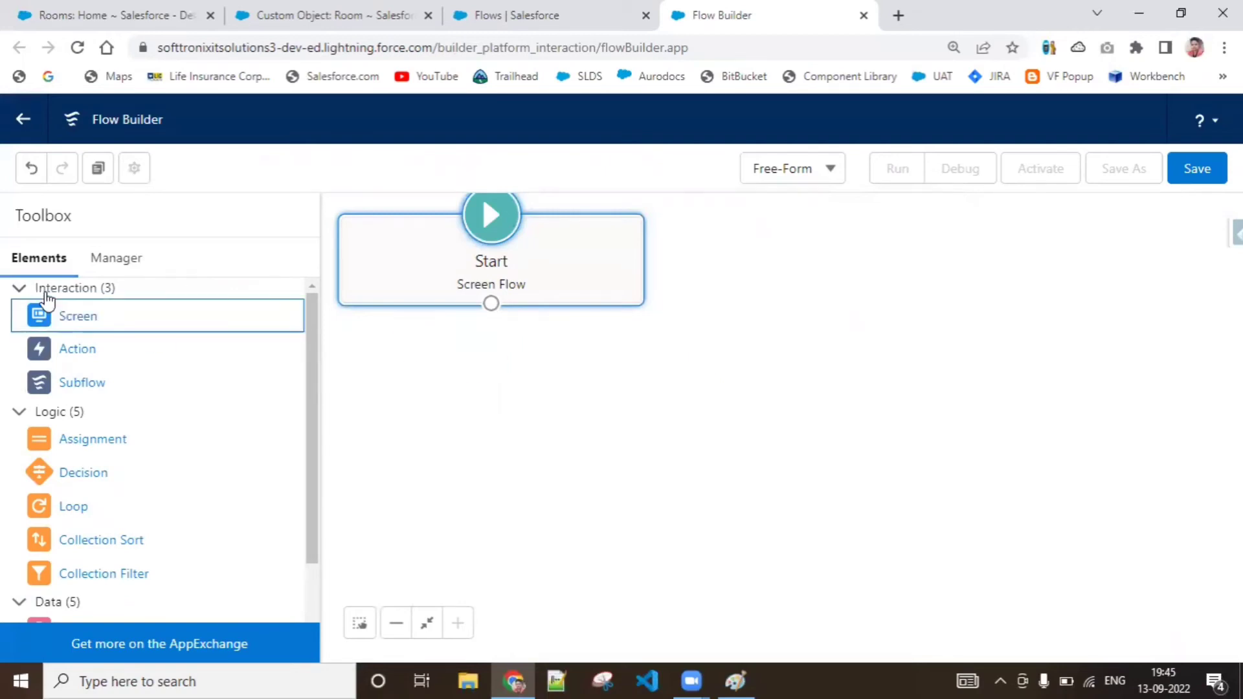
pyautogui.moveTo(314, 452); pyautogui.dragTo(313, 542)
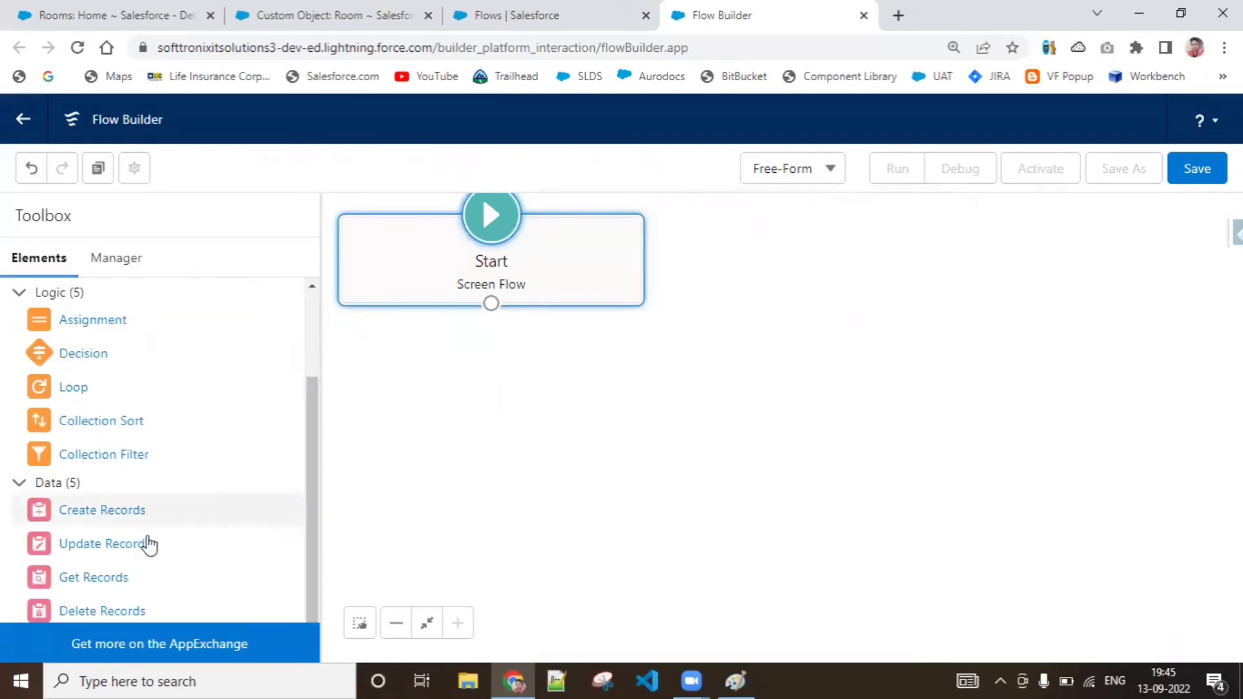
pyautogui.moveTo(102, 578); pyautogui.dragTo(434, 346)
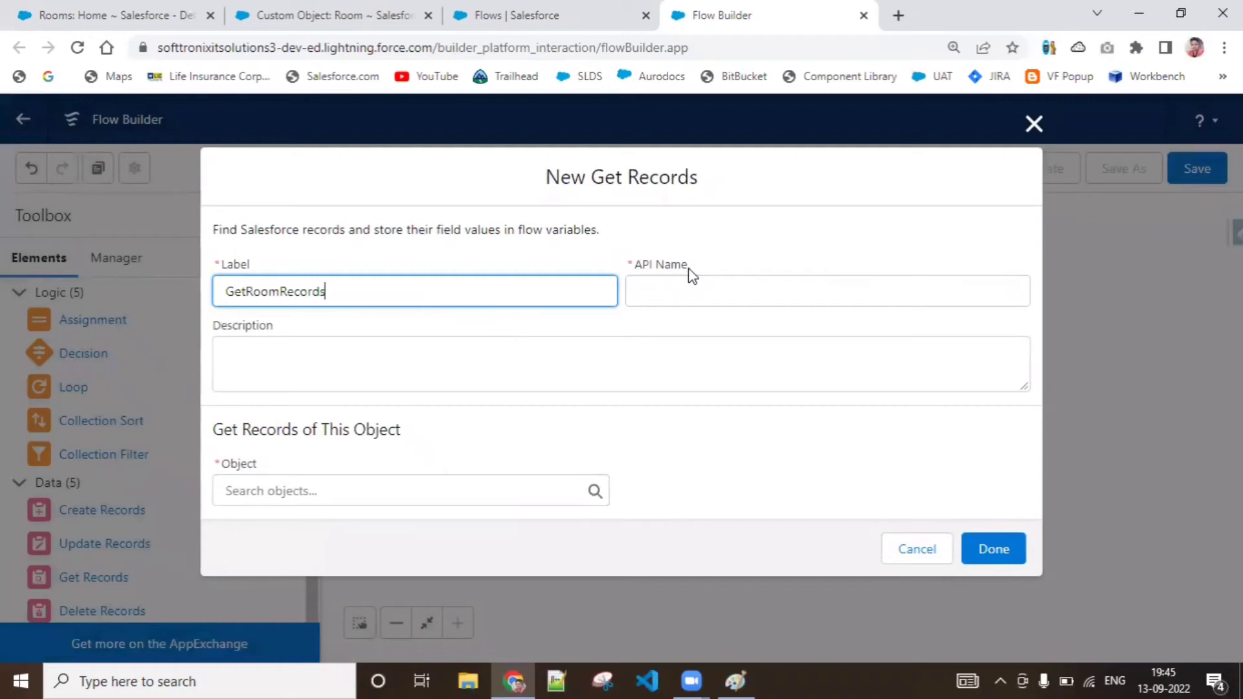
pyautogui.click(685, 291)
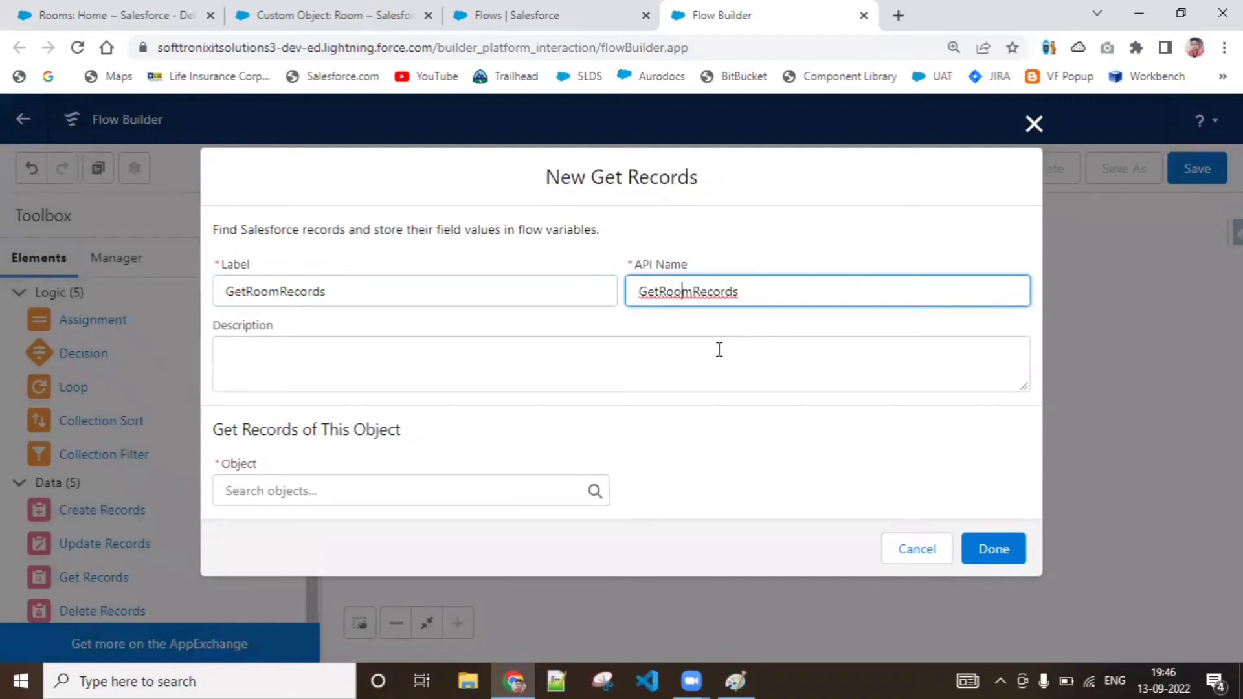
pyautogui.click(764, 351)
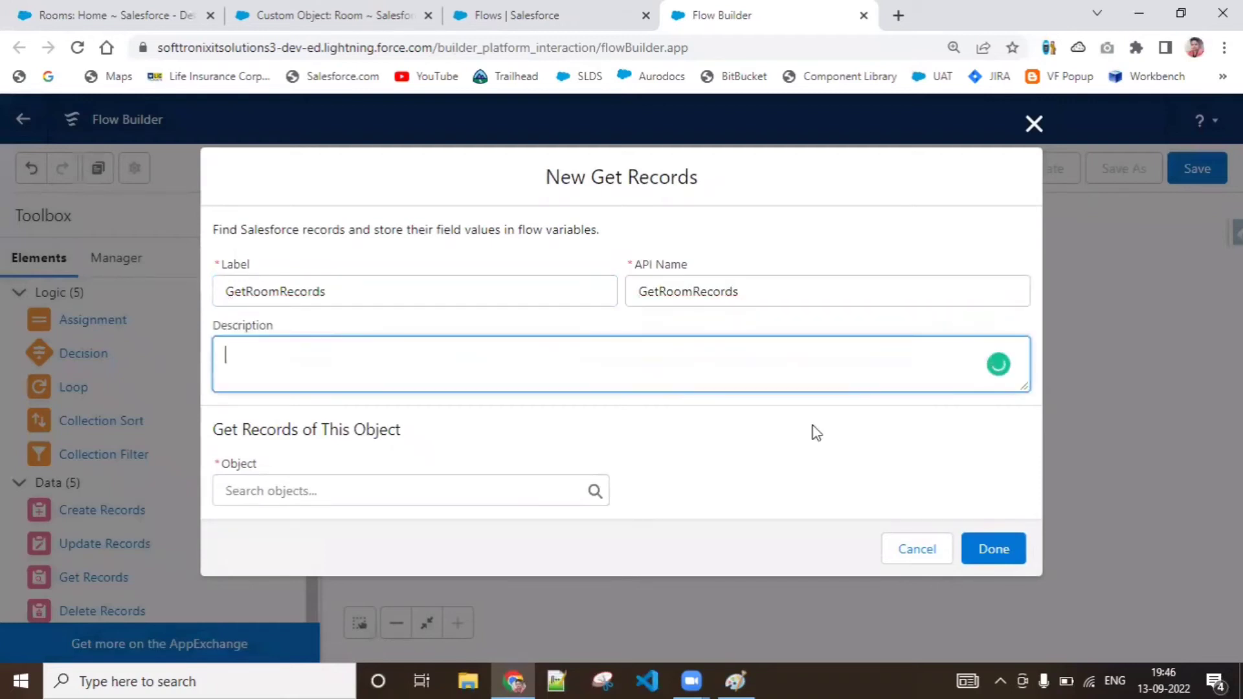
# Choose Room as the object whose records GetRoomRecords retrieves
pyautogui.click(356, 490)
pyautogui.write('Room')
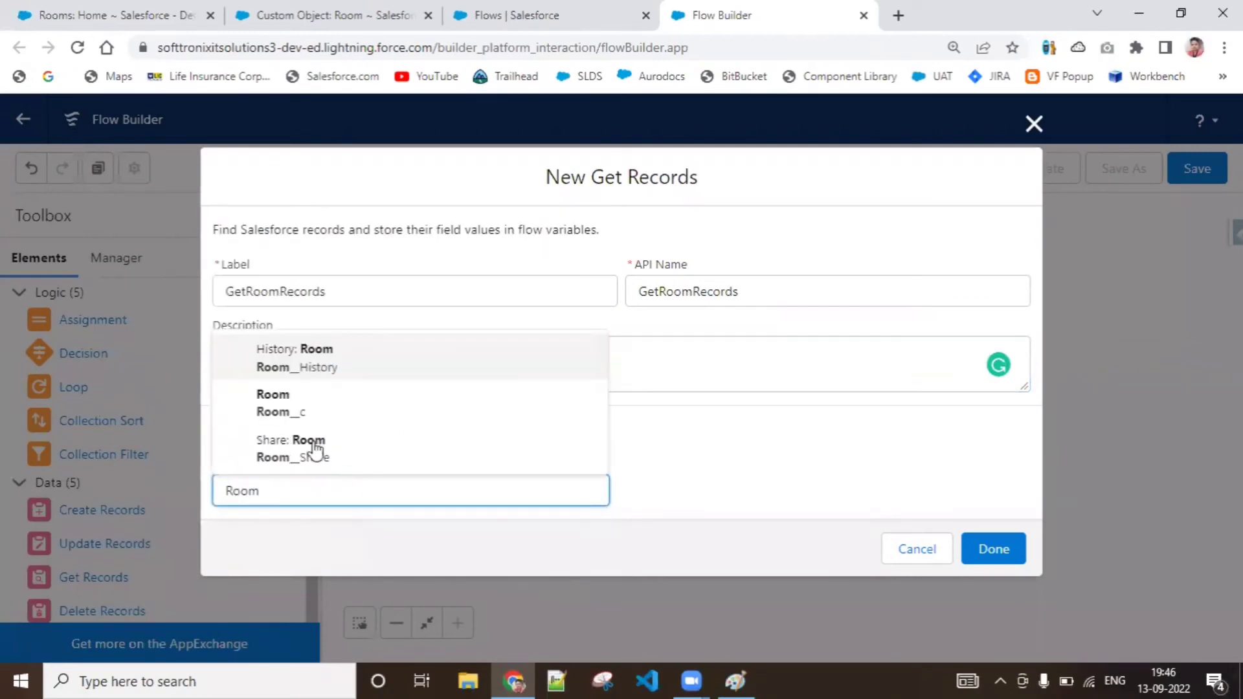
pyautogui.click(294, 410)
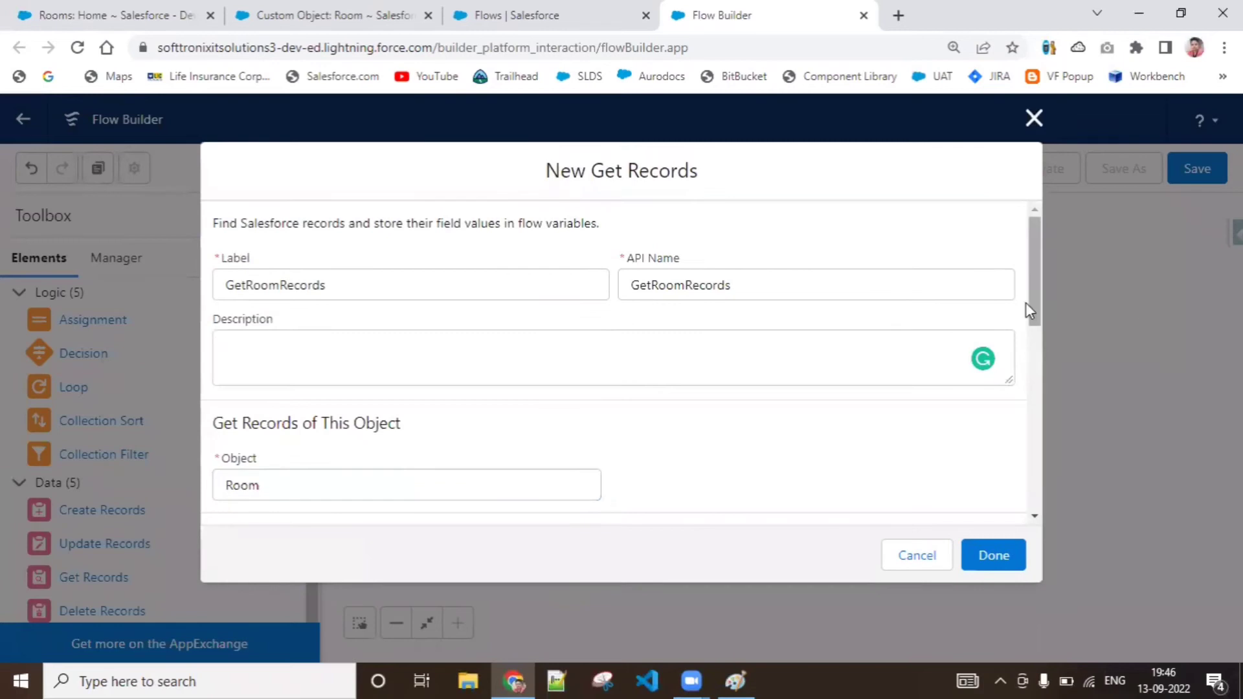
# Check the room types of the existing Room records on the Rooms page and return to the GetRoomRecords filter settings
pyautogui.moveTo(1029, 295); pyautogui.dragTo(1040, 379)
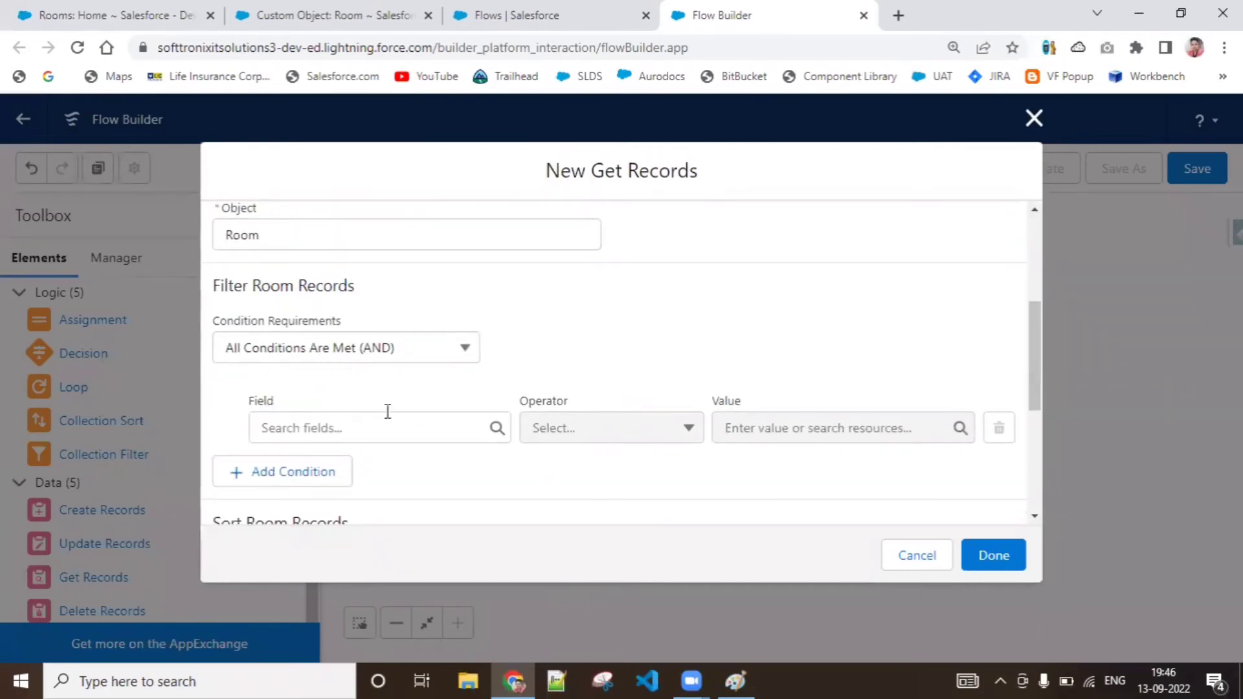
pyautogui.click(407, 434)
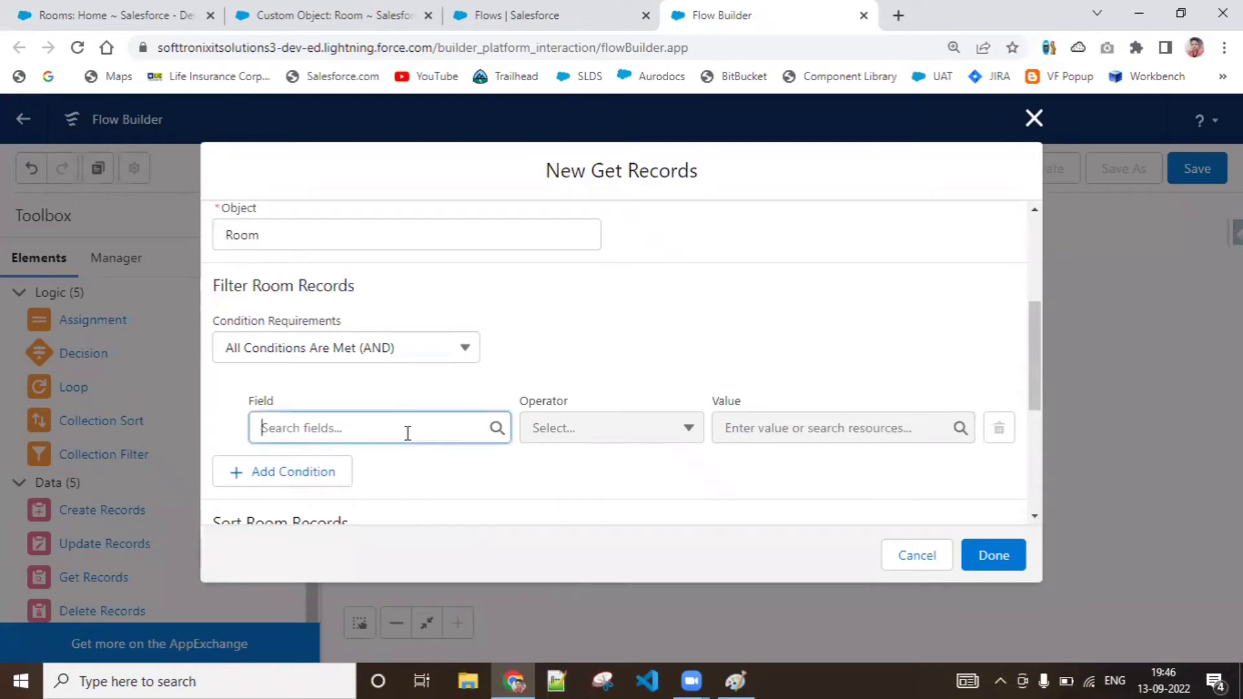
pyautogui.click(662, 355)
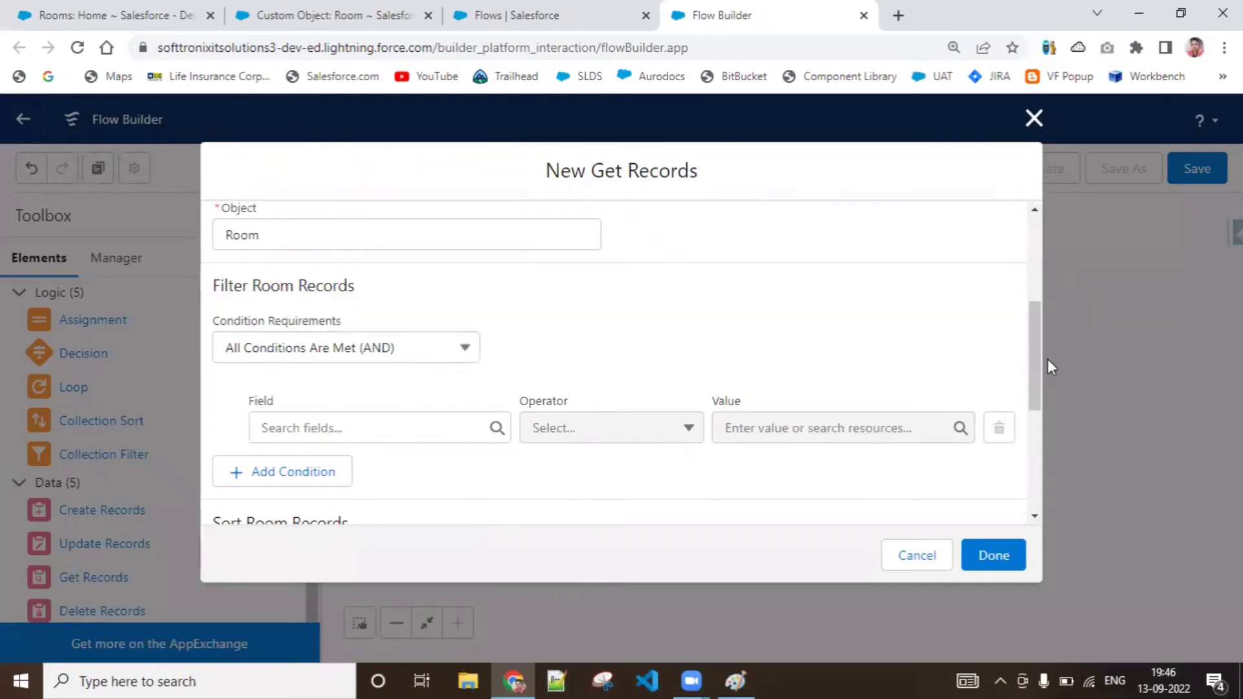
pyautogui.moveTo(1036, 358); pyautogui.dragTo(1036, 406)
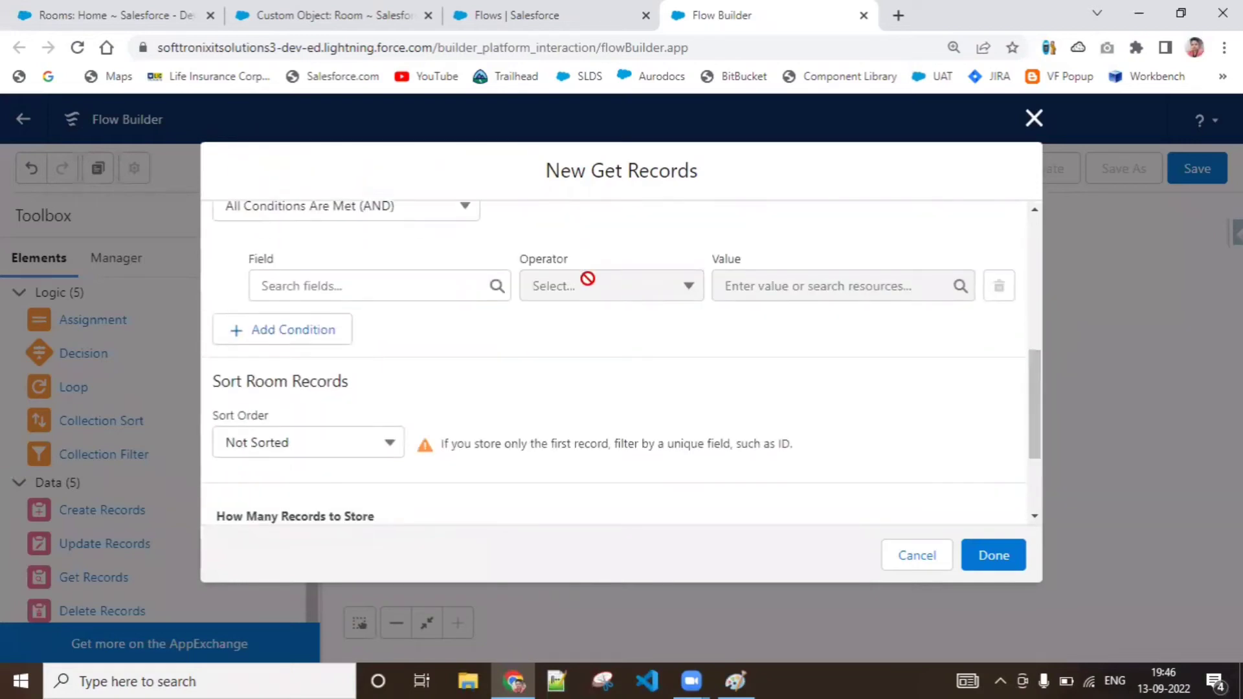
pyautogui.click(311, 14)
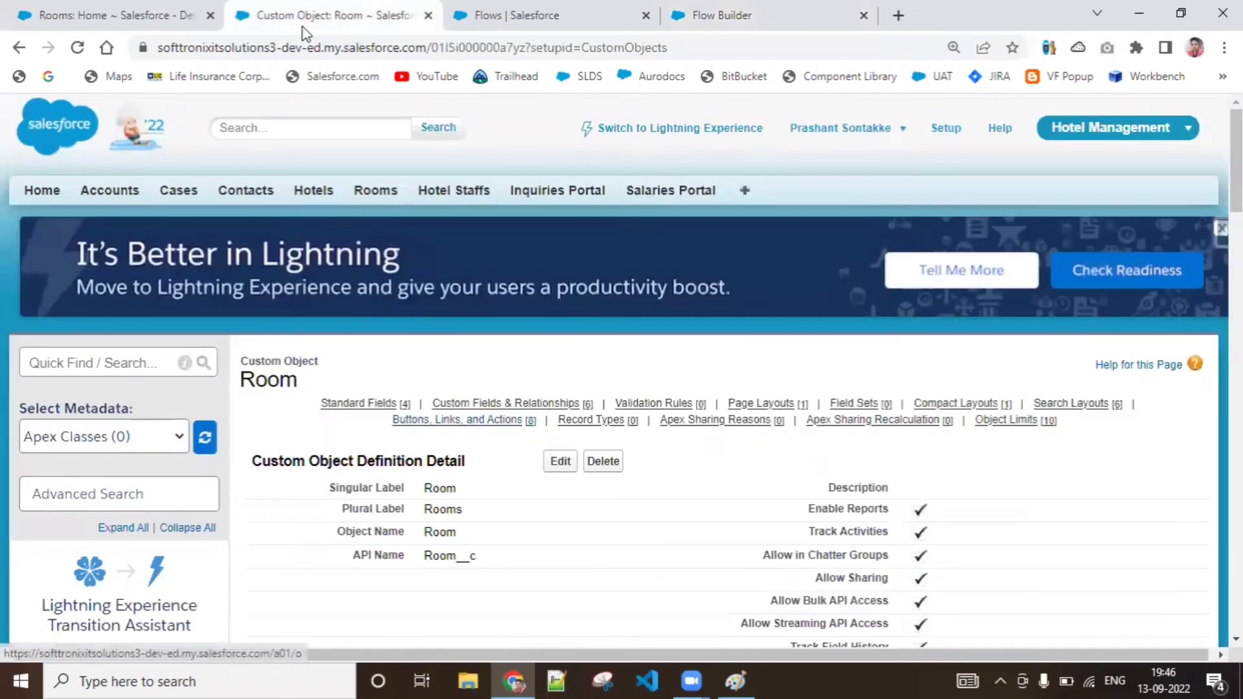
pyautogui.click(75, 9)
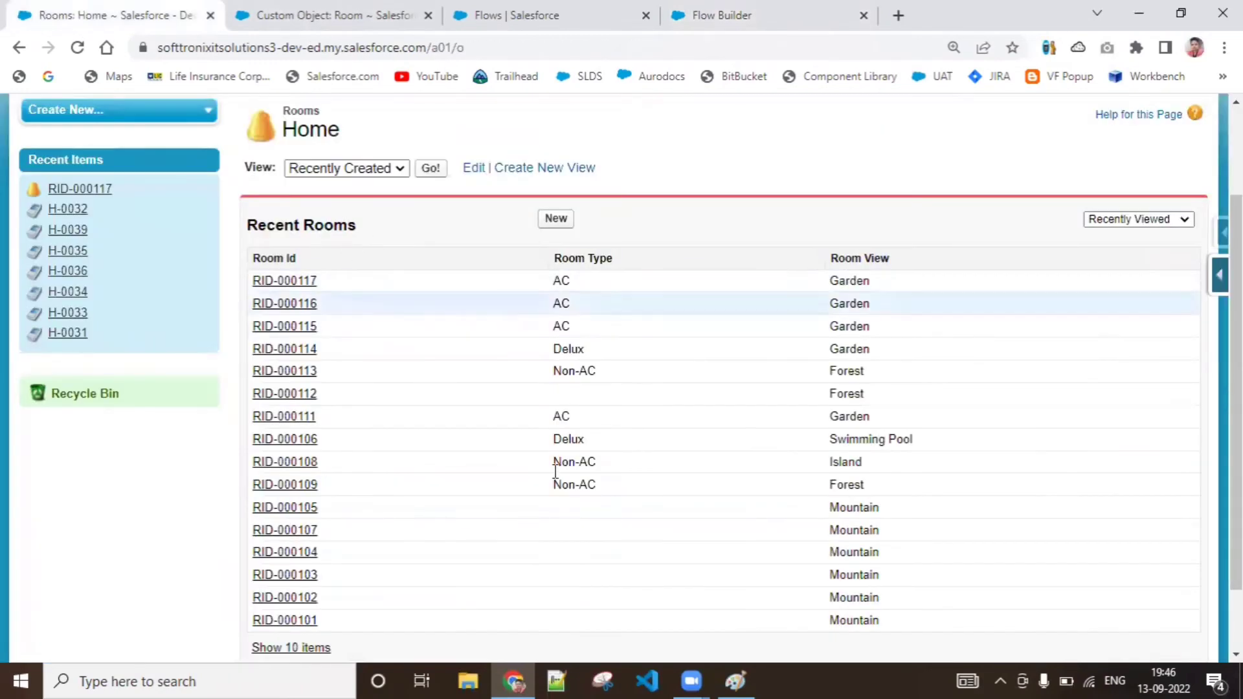
pyautogui.click(691, 9)
pyautogui.click(484, 8)
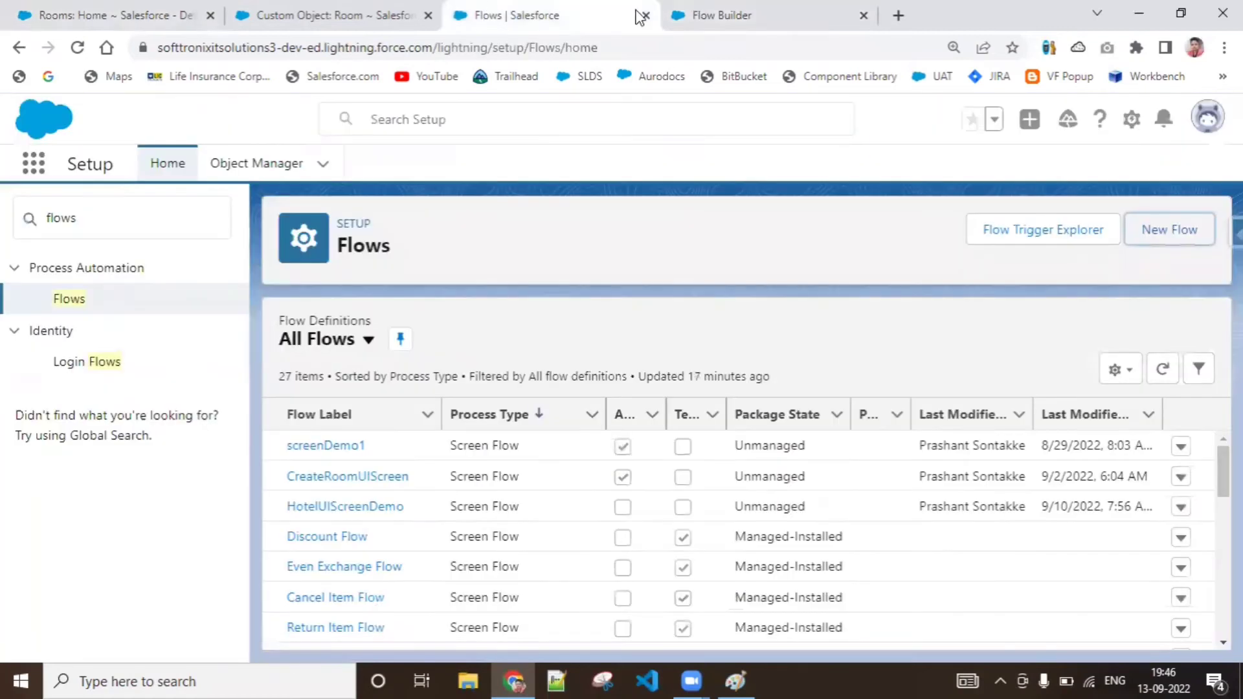
pyautogui.click(775, 4)
# Filter the Room records with a condition that Room_Type__c equals the picklist value AC
pyautogui.click(406, 298)
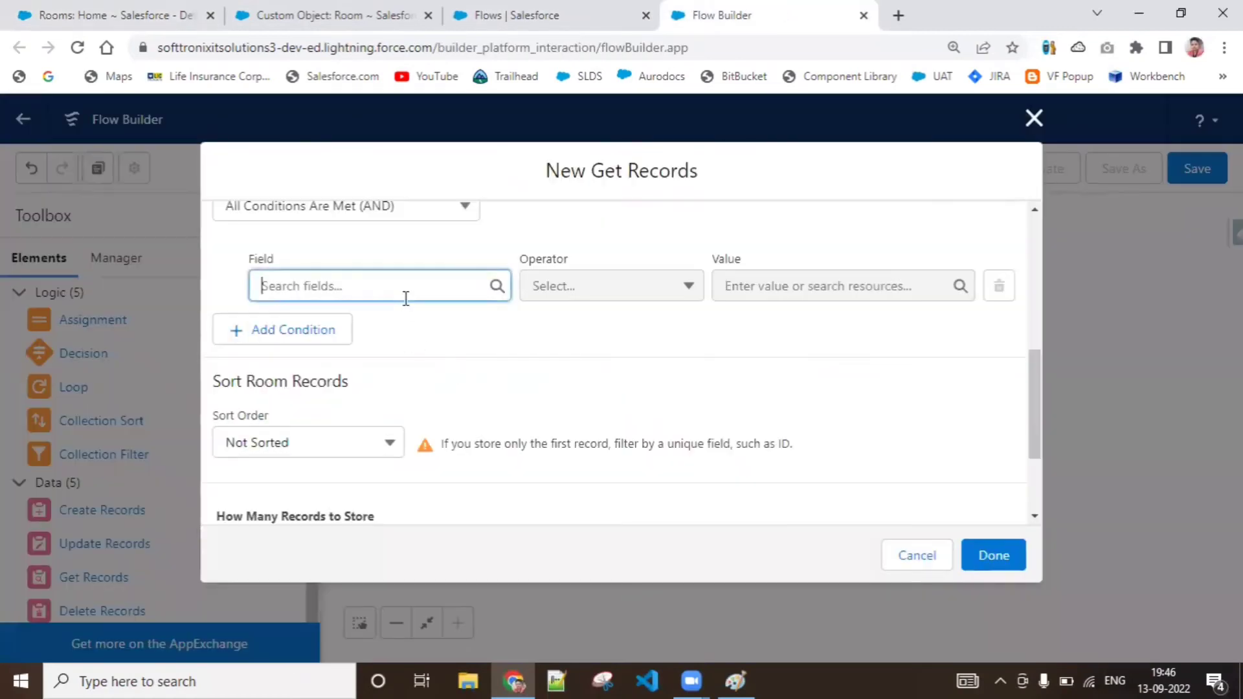
pyautogui.write('Room')
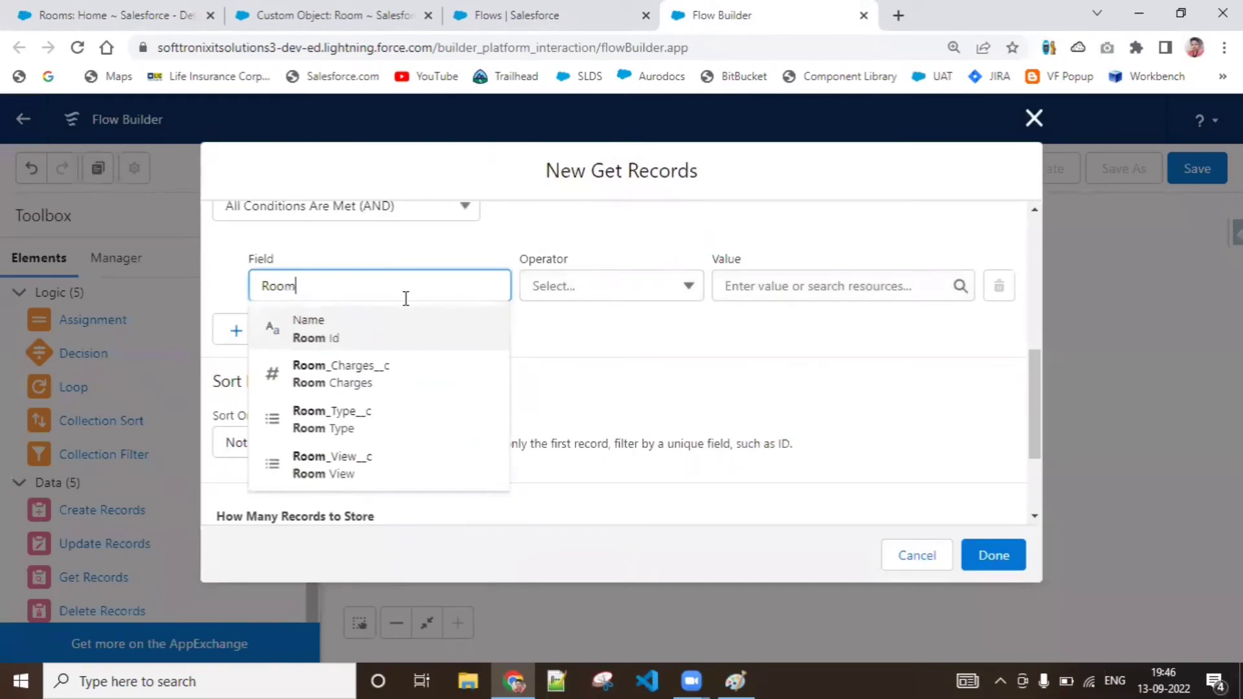
pyautogui.click(358, 428)
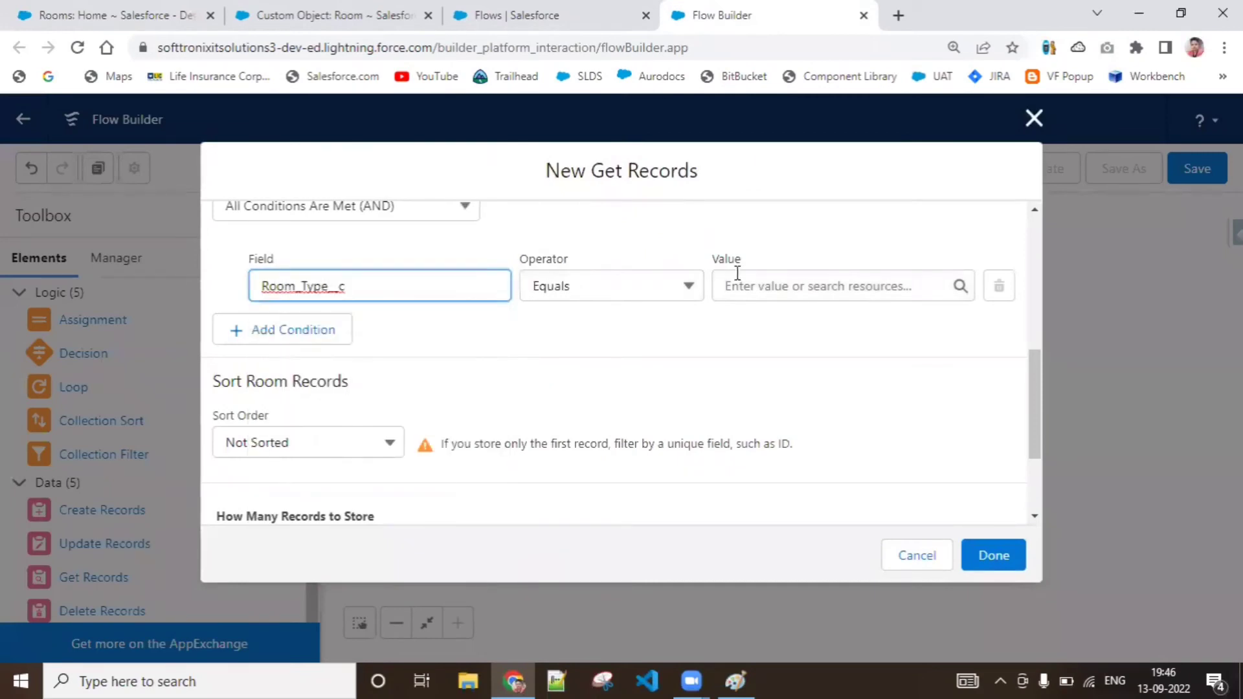
pyautogui.click(859, 281)
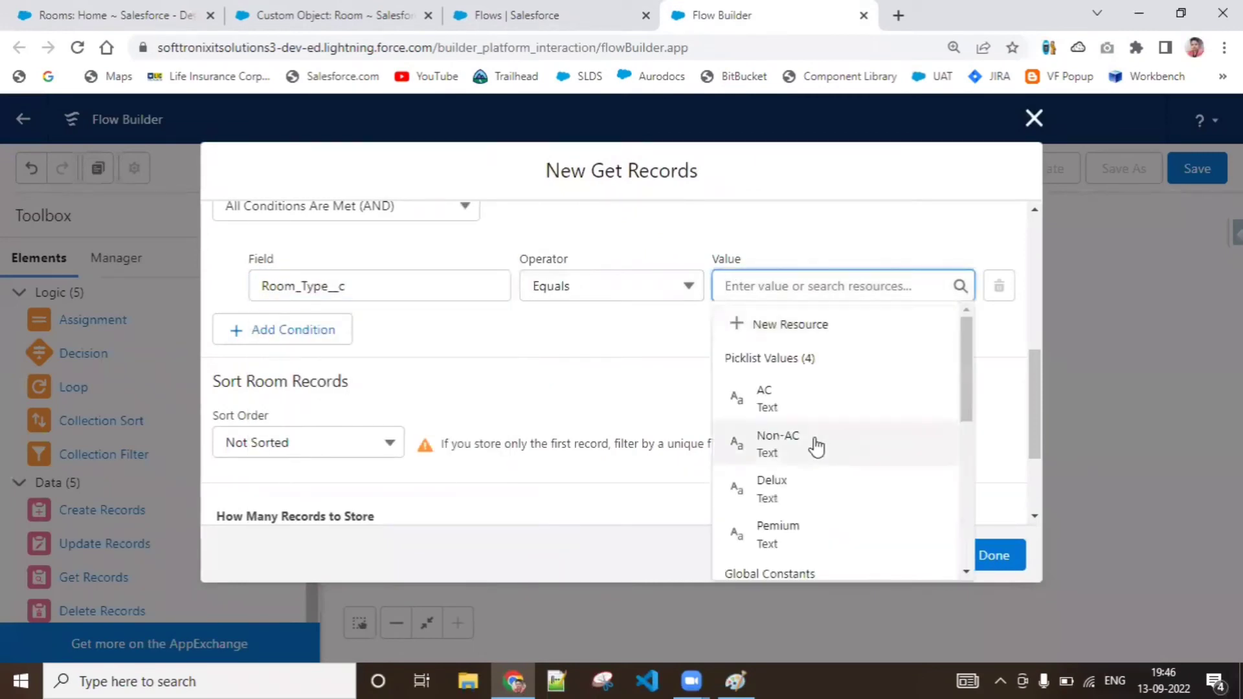
pyautogui.click(813, 408)
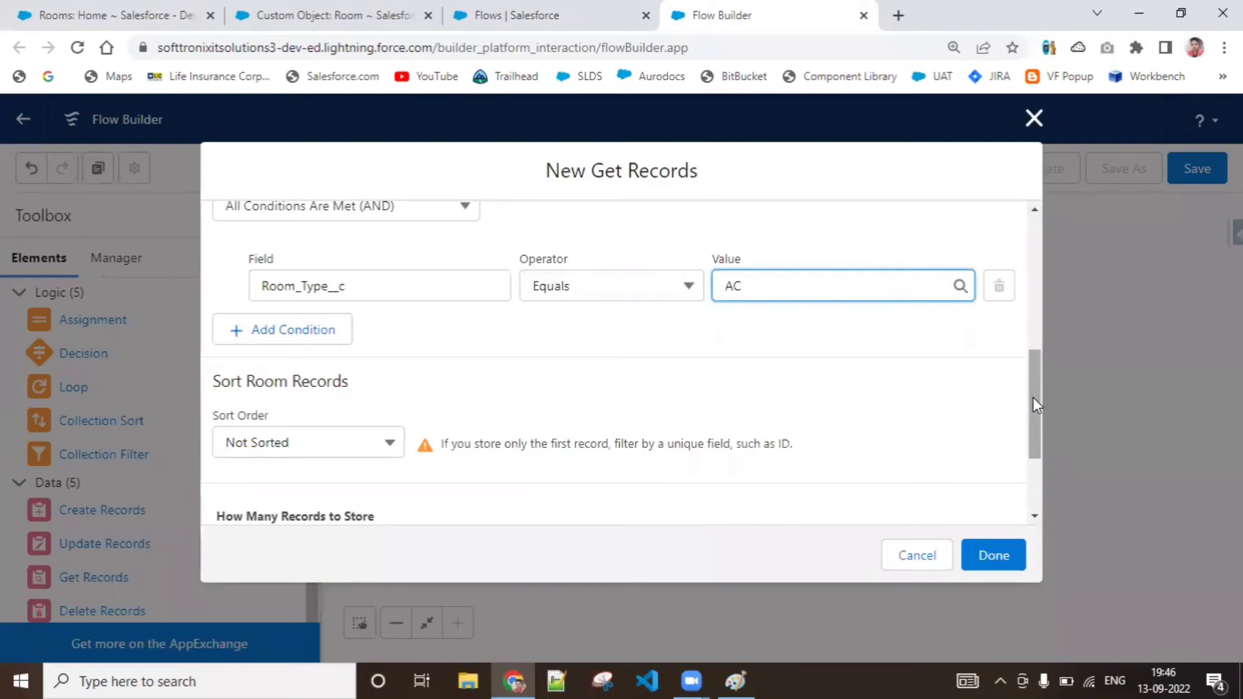
# Set the filter's condition requirements to Any Condition Is Met (OR)
pyautogui.moveTo(1032, 397); pyautogui.dragTo(1035, 367)
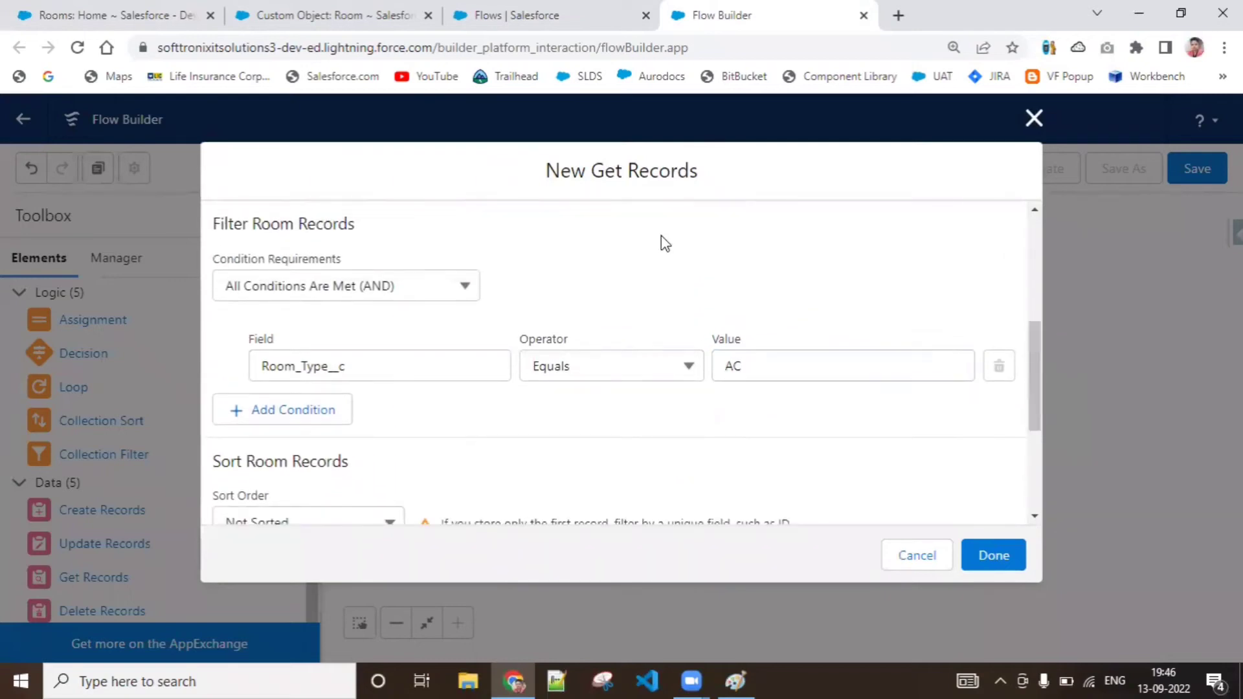
pyautogui.click(478, 285)
pyautogui.click(385, 397)
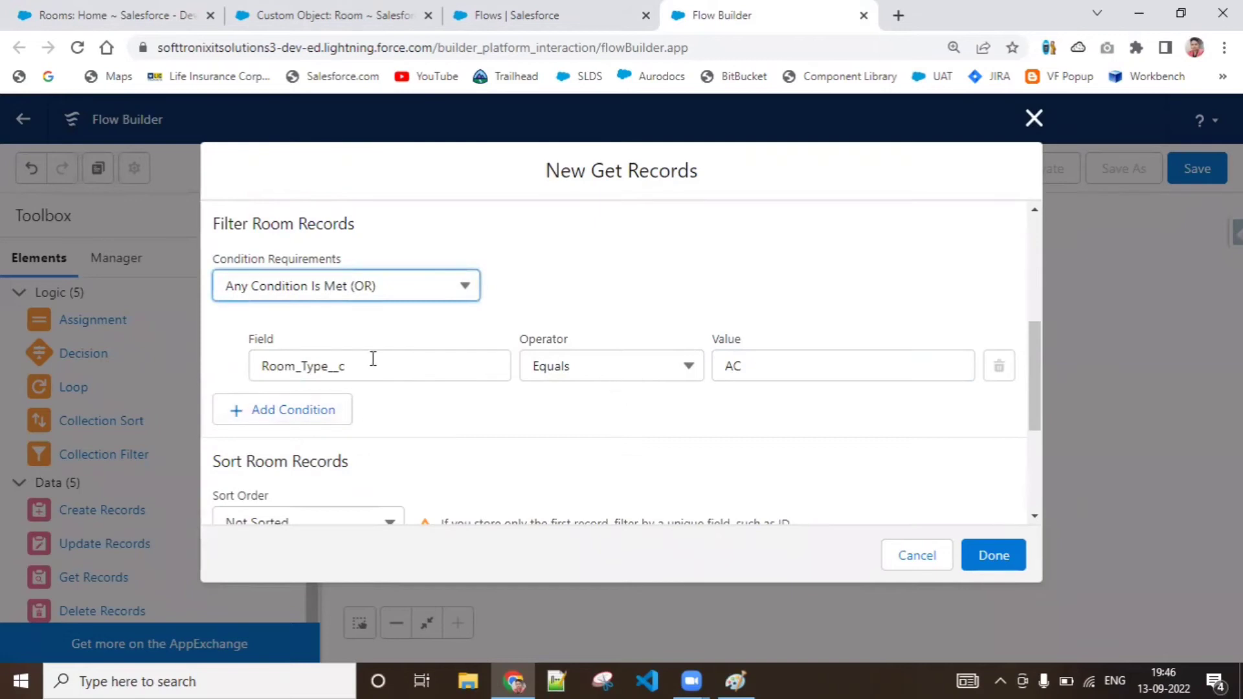
# Add a second filter condition that Room_Type__c equals the picklist value Non-AC
pyautogui.click(283, 411)
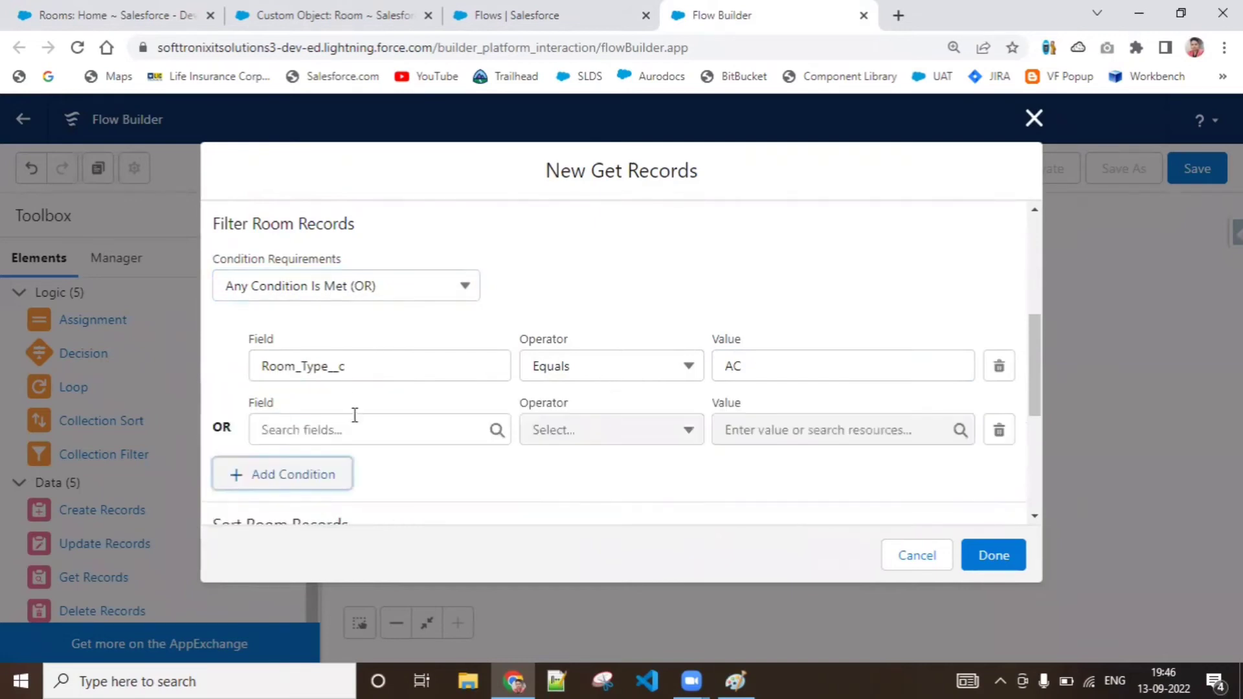
pyautogui.click(352, 424)
pyautogui.write('Room')
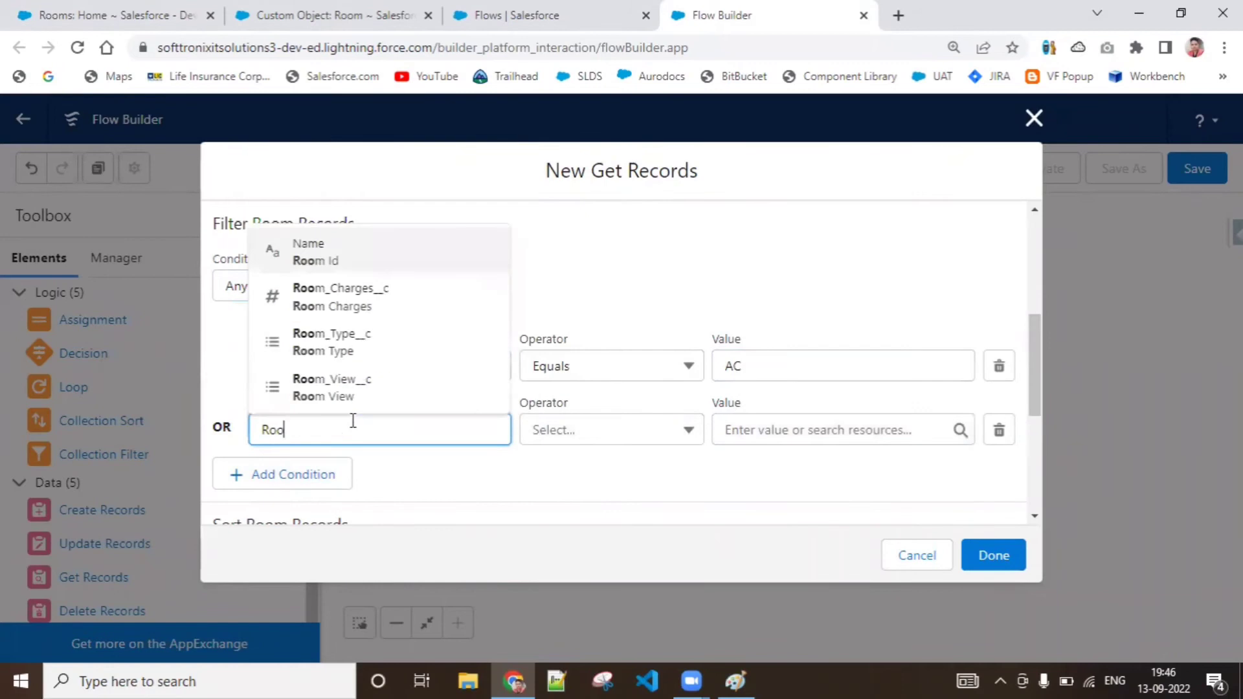
pyautogui.click(379, 352)
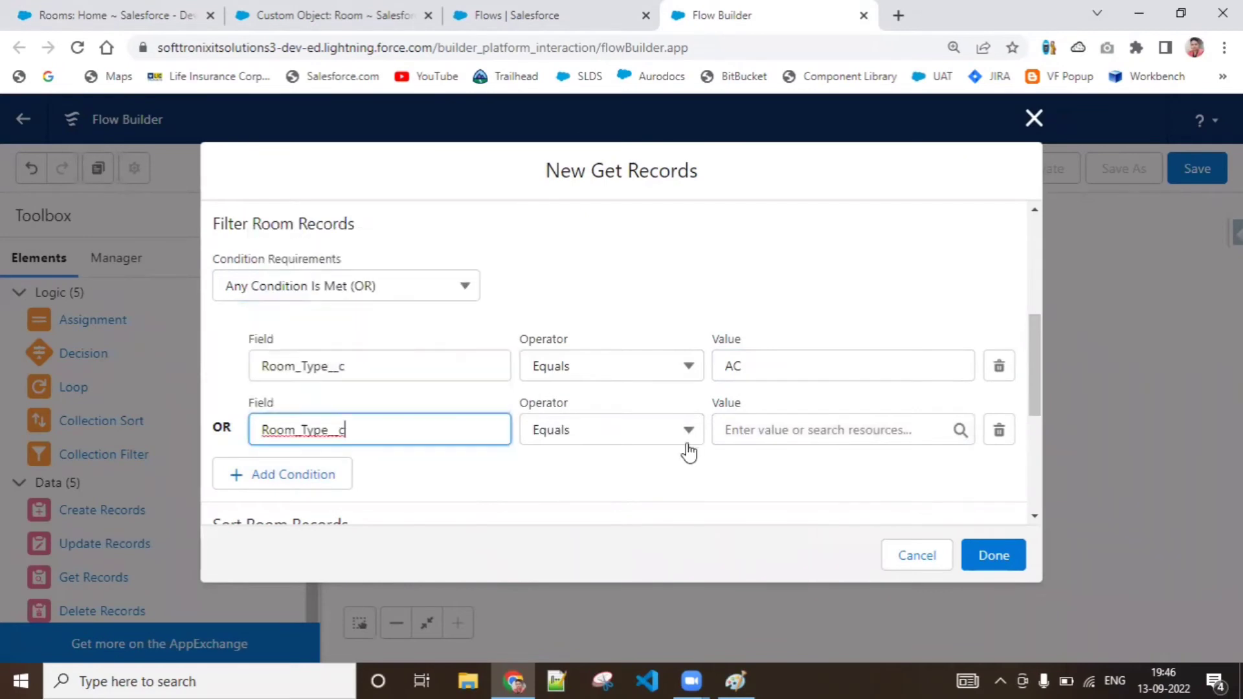
pyautogui.click(782, 429)
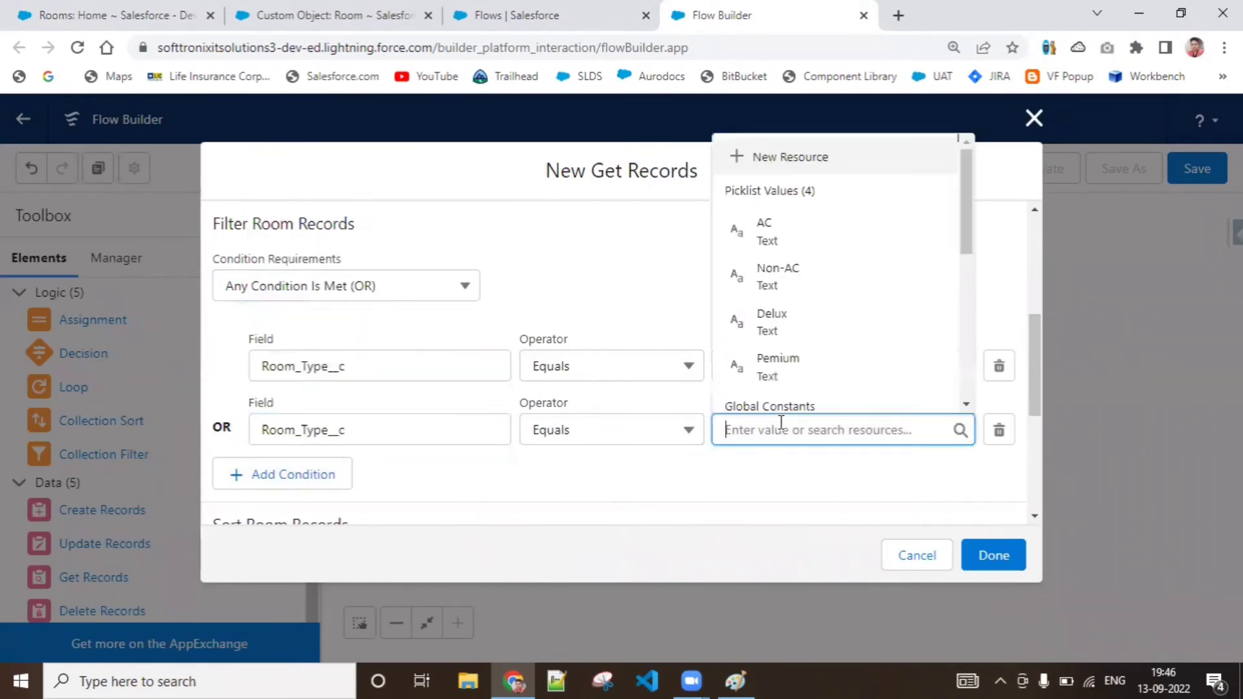
pyautogui.click(799, 291)
pyautogui.click(826, 500)
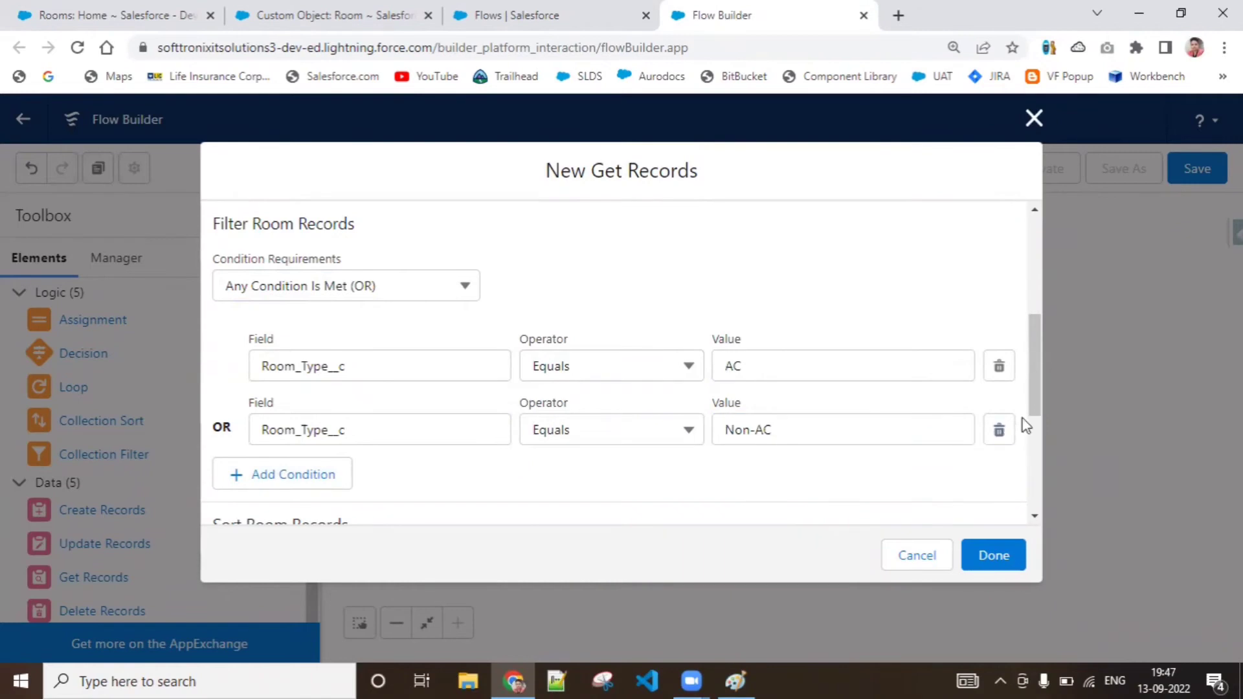
# Set the sort order of the retrieved Room records to Ascending
pyautogui.moveTo(1032, 413); pyautogui.dragTo(1039, 457)
pyautogui.scroll(-1, 1039, 473)
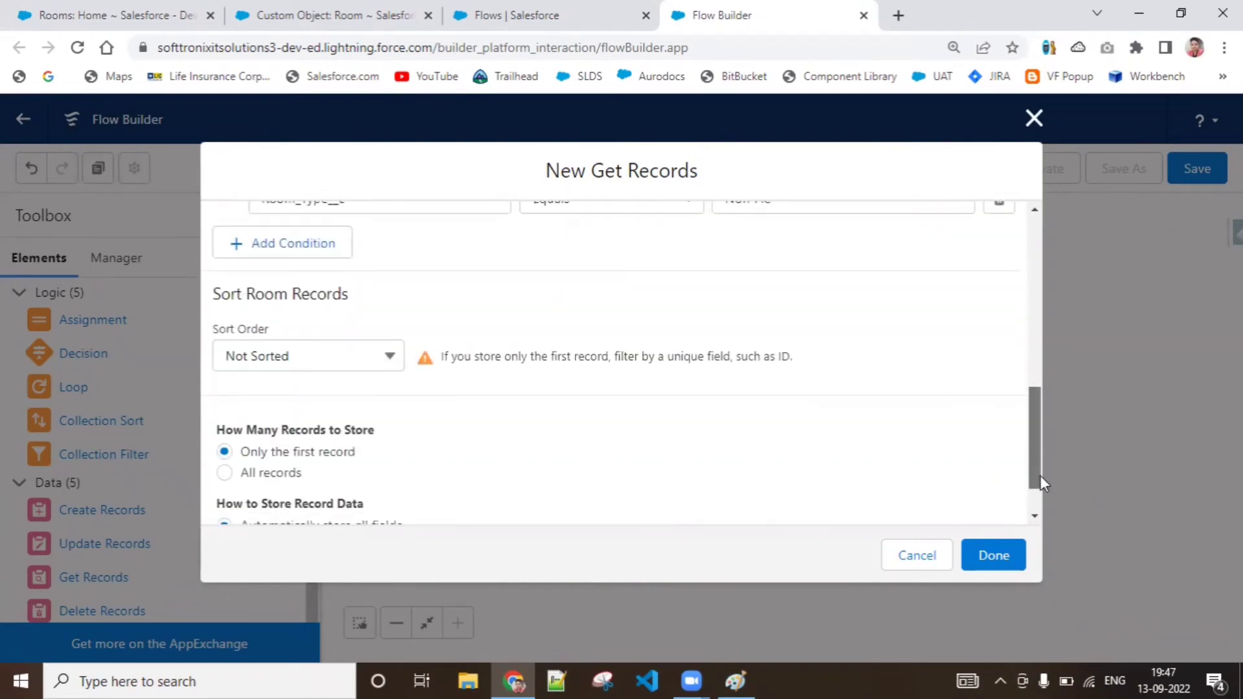
pyautogui.click(369, 358)
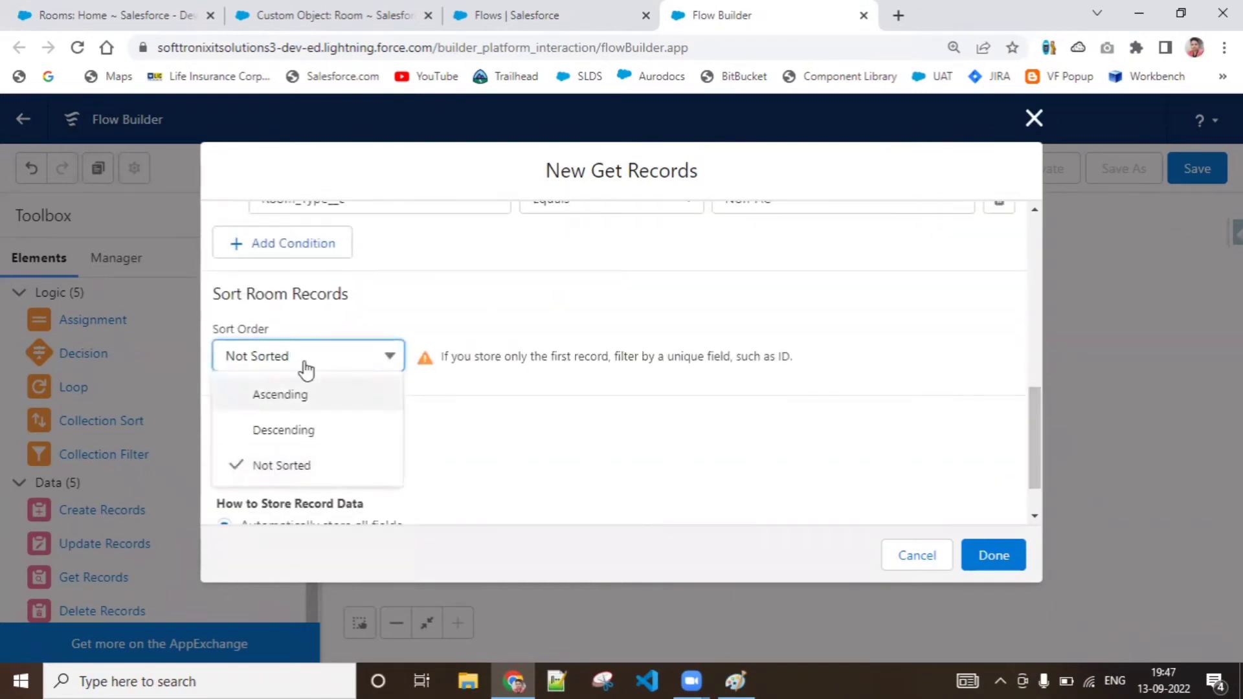
pyautogui.click(324, 405)
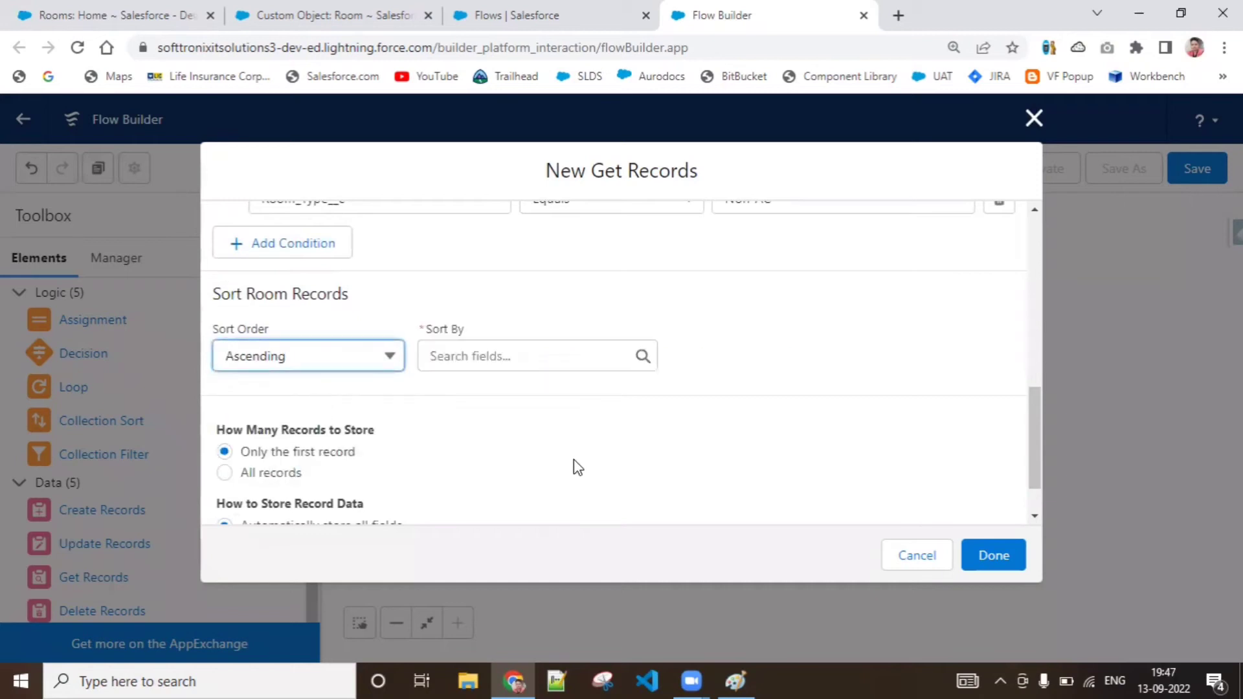
pyautogui.click(569, 364)
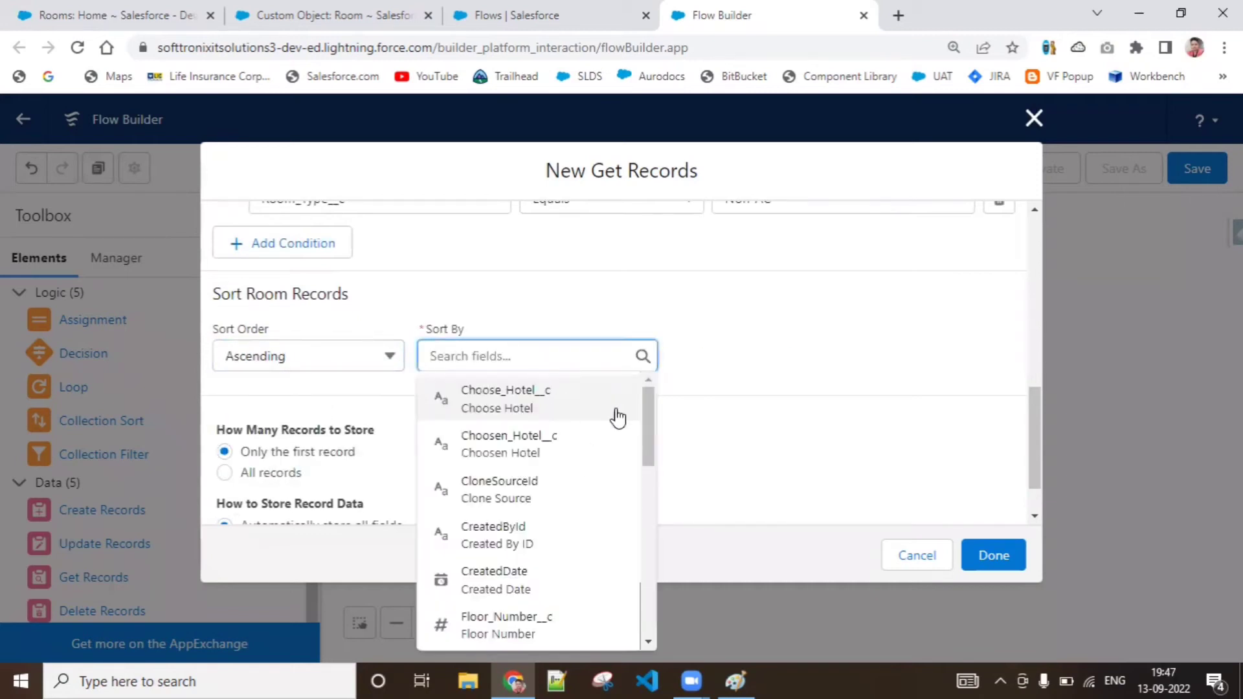
pyautogui.moveTo(646, 428); pyautogui.dragTo(647, 577)
pyautogui.click(558, 458)
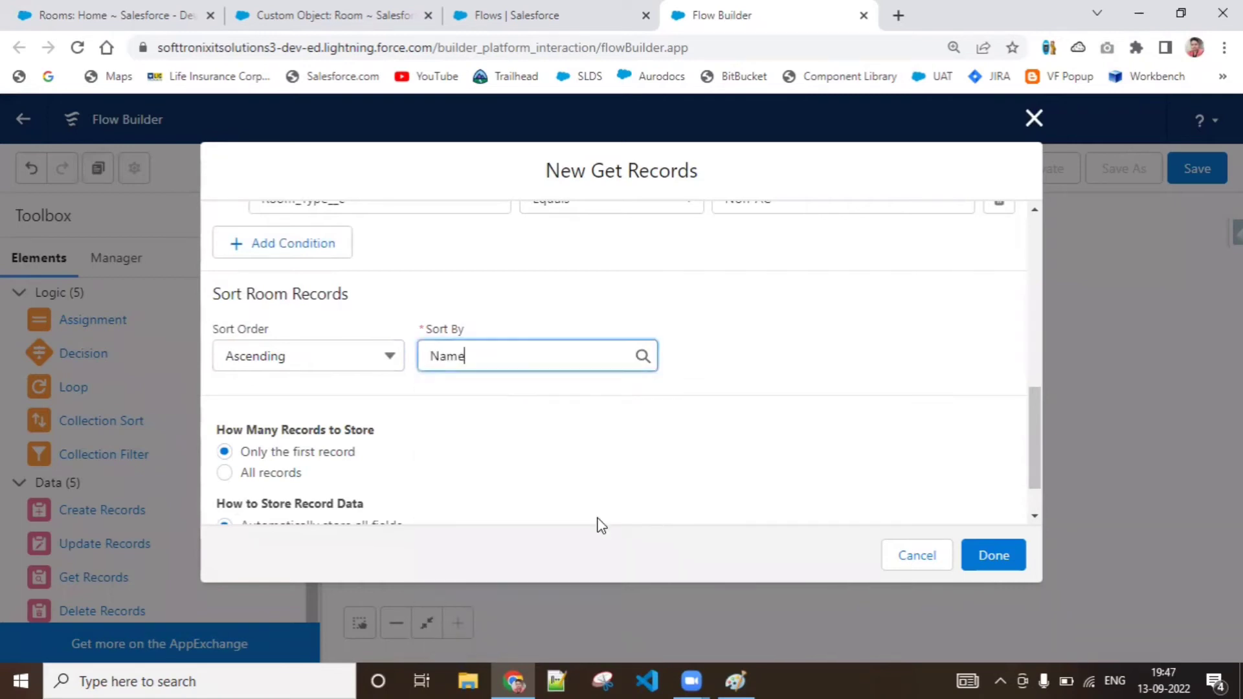
pyautogui.press('BackSpace')
pyautogui.press('BackSpace')
pyautogui.press('BackSpace')
pyautogui.press('BackSpace')
# Choose Room_Type__c as the field by which the Room records are sorted
pyautogui.click(586, 350)
pyautogui.moveTo(652, 419); pyautogui.dragTo(668, 564)
pyautogui.click(535, 356)
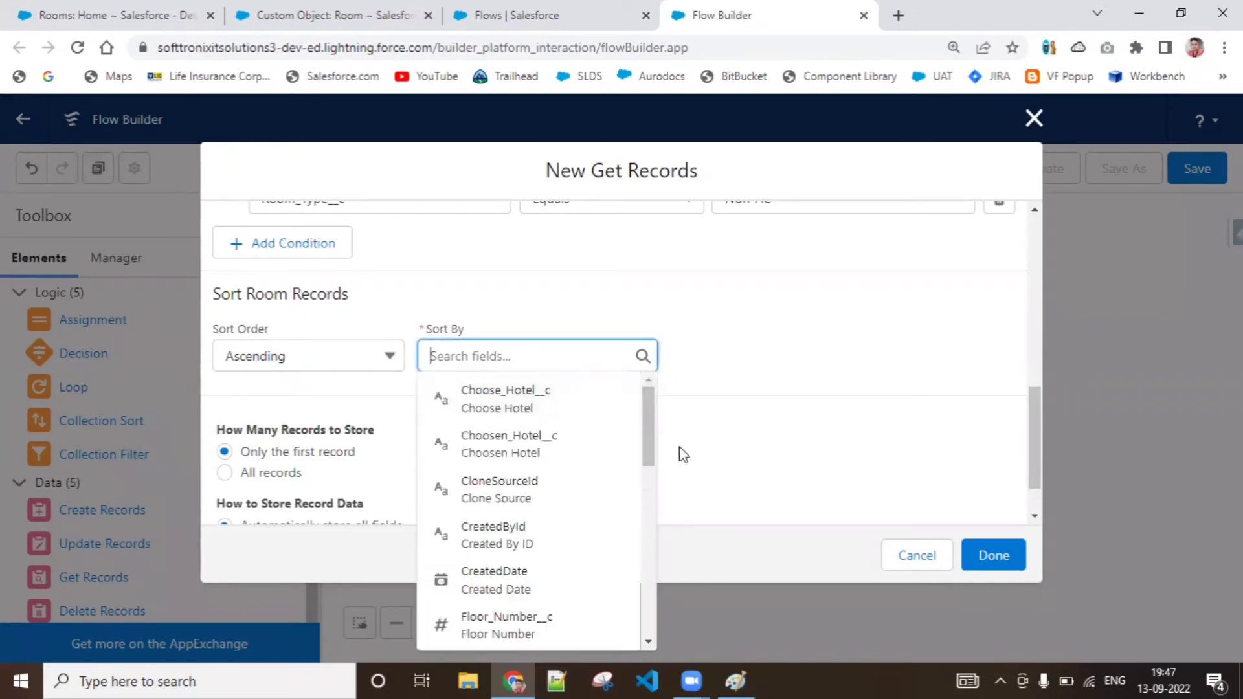
pyautogui.moveTo(646, 429); pyautogui.dragTo(648, 572)
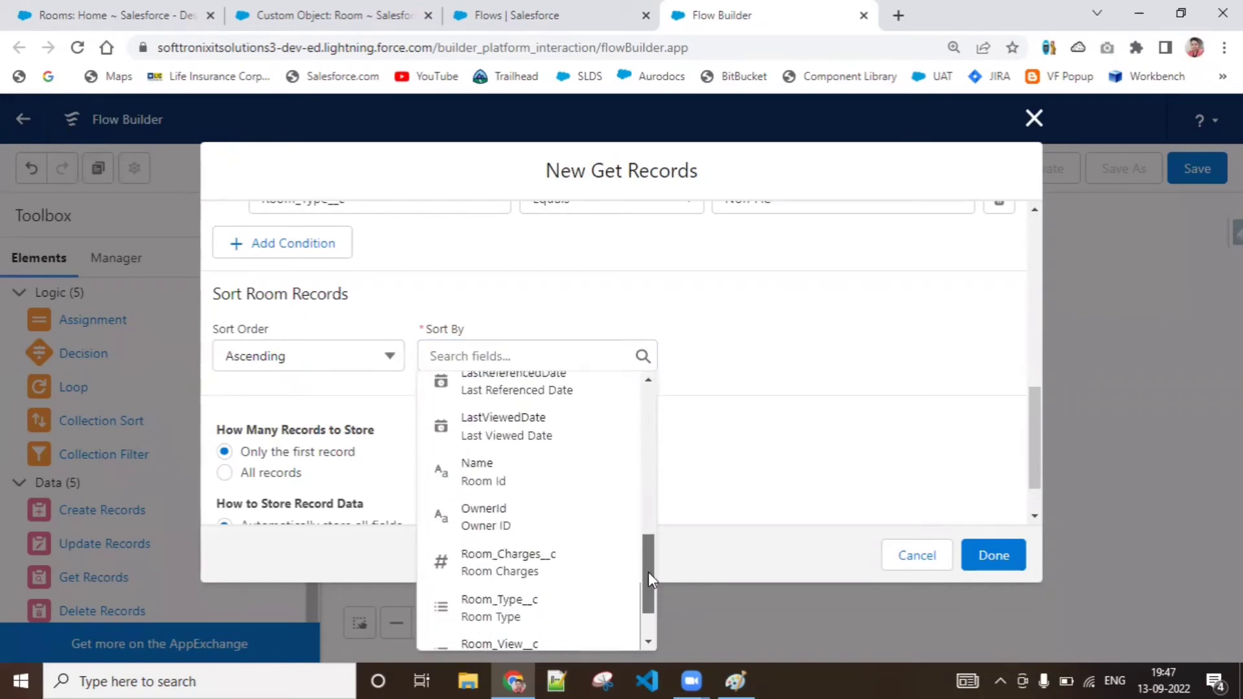
pyautogui.scroll(-1, 647, 572)
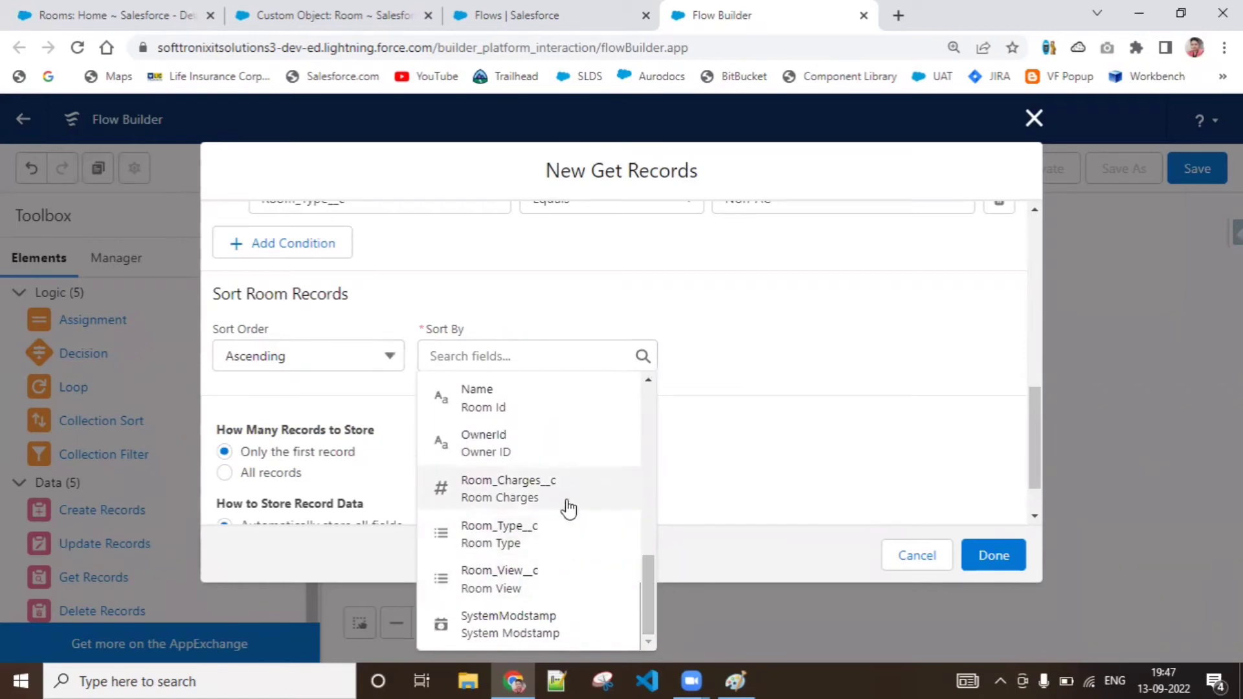
pyautogui.click(520, 540)
pyautogui.click(658, 456)
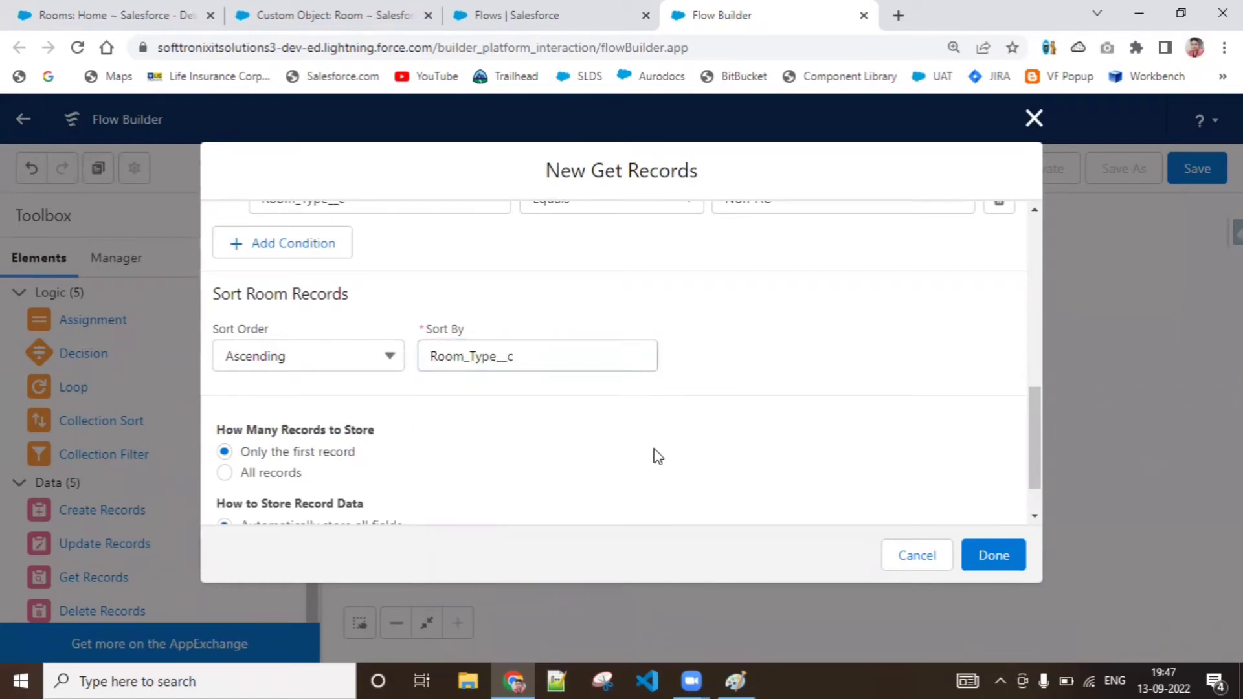
# Review the filter and storage settings, keep Only the first record and Automatically store all fields, and finish the GetRoomRecords element
pyautogui.moveTo(1032, 422); pyautogui.dragTo(1034, 468)
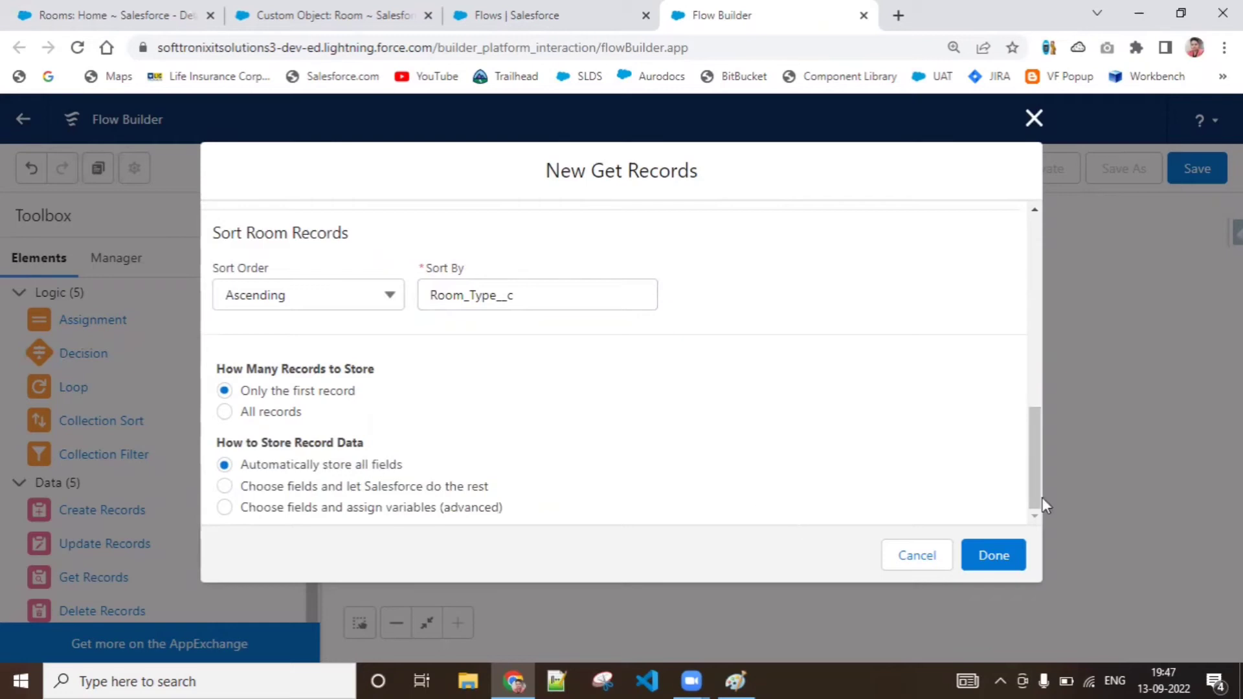
pyautogui.scroll(1, 1042, 453)
pyautogui.moveTo(1043, 438); pyautogui.dragTo(1034, 383)
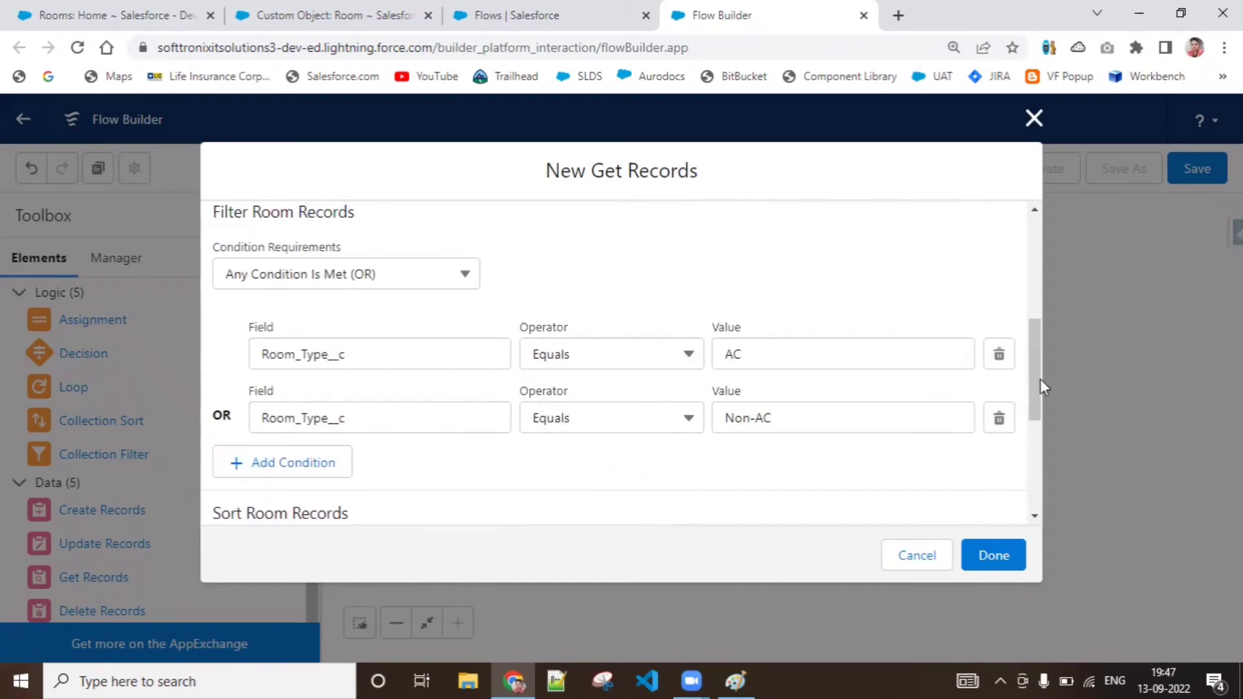
pyautogui.moveTo(1041, 380); pyautogui.dragTo(1044, 512)
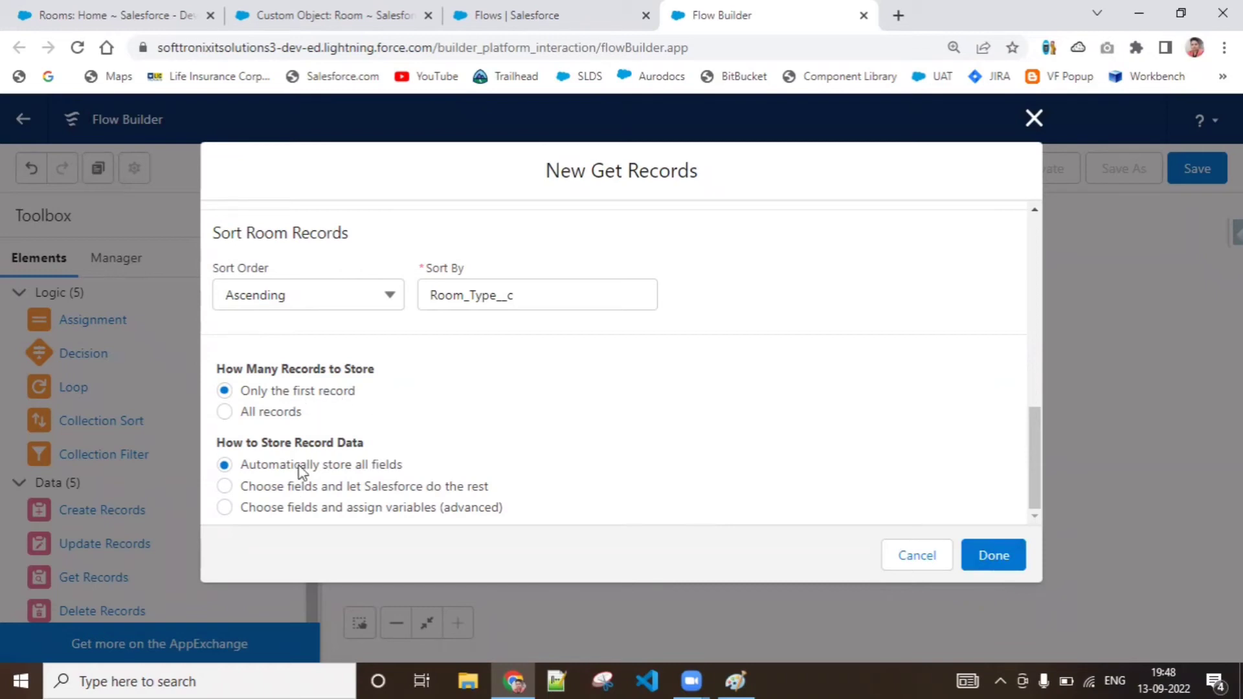
pyautogui.click(1005, 554)
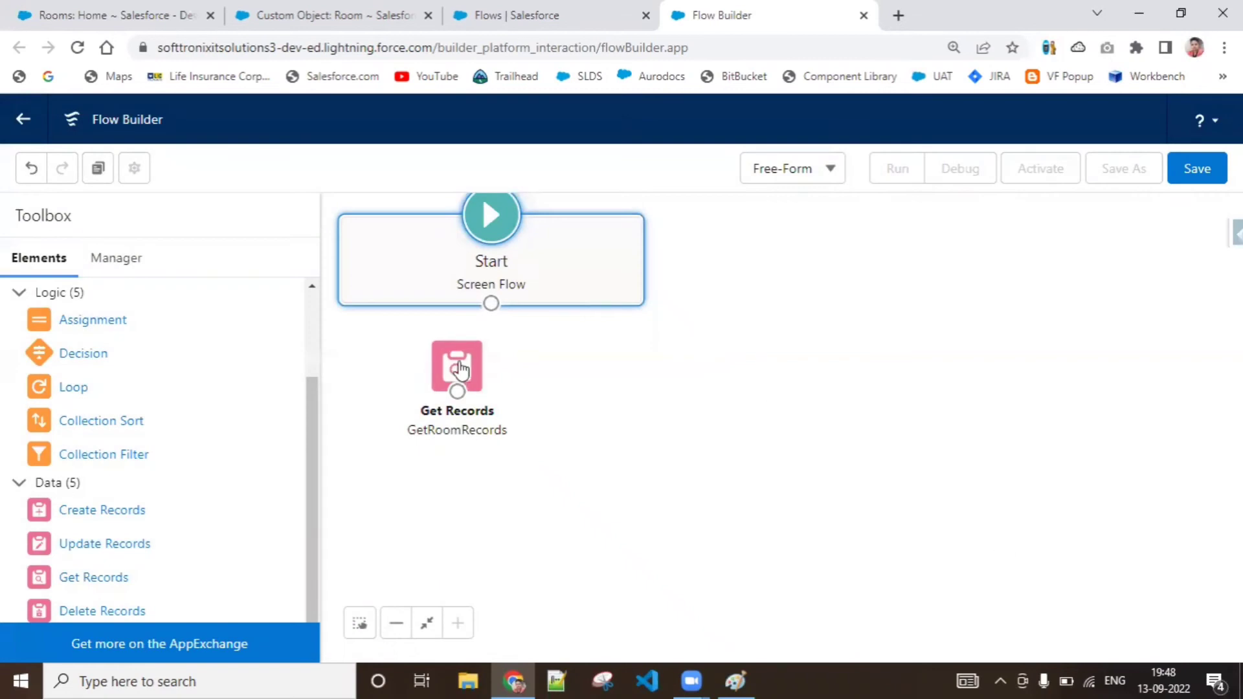
# Connect the Start element to GetRoomRecords and place GetRoomRecords beside Start on the canvas
pyautogui.moveTo(461, 372); pyautogui.dragTo(505, 365)
pyautogui.moveTo(492, 303); pyautogui.dragTo(736, 248)
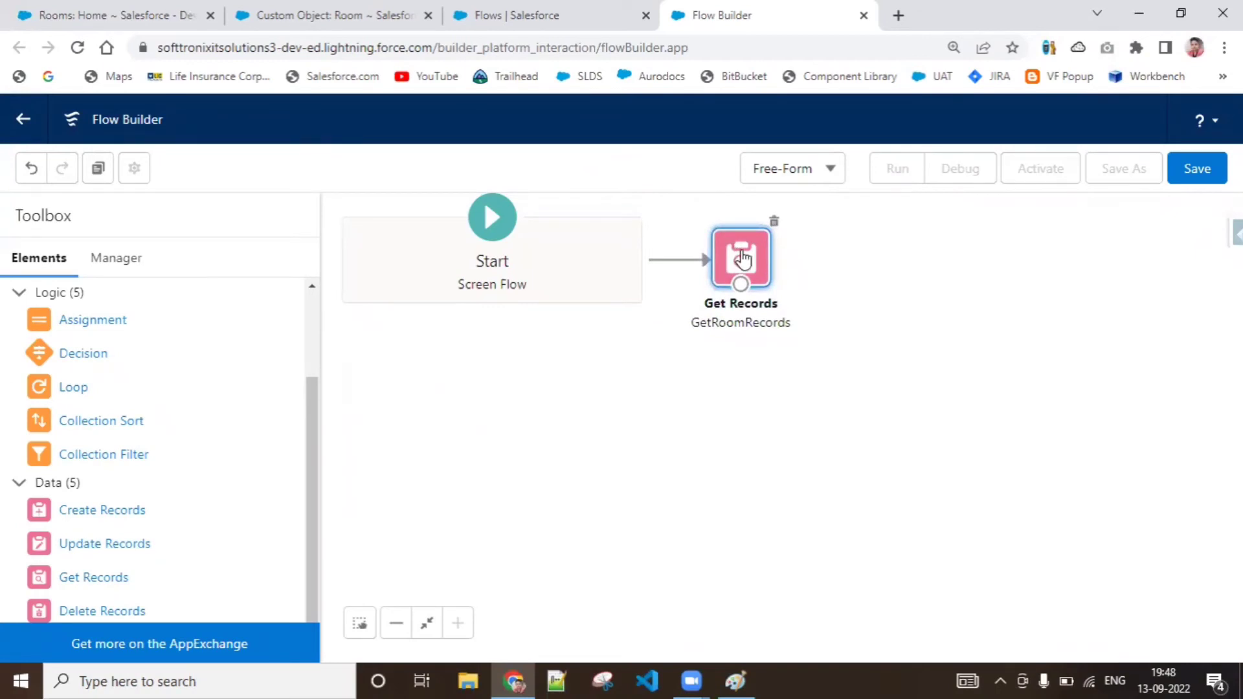
# Review the object, filter conditions, sorting and record storage settings of the GetRoomRecords element, and close it without changes
pyautogui.doubleClick(736, 250)
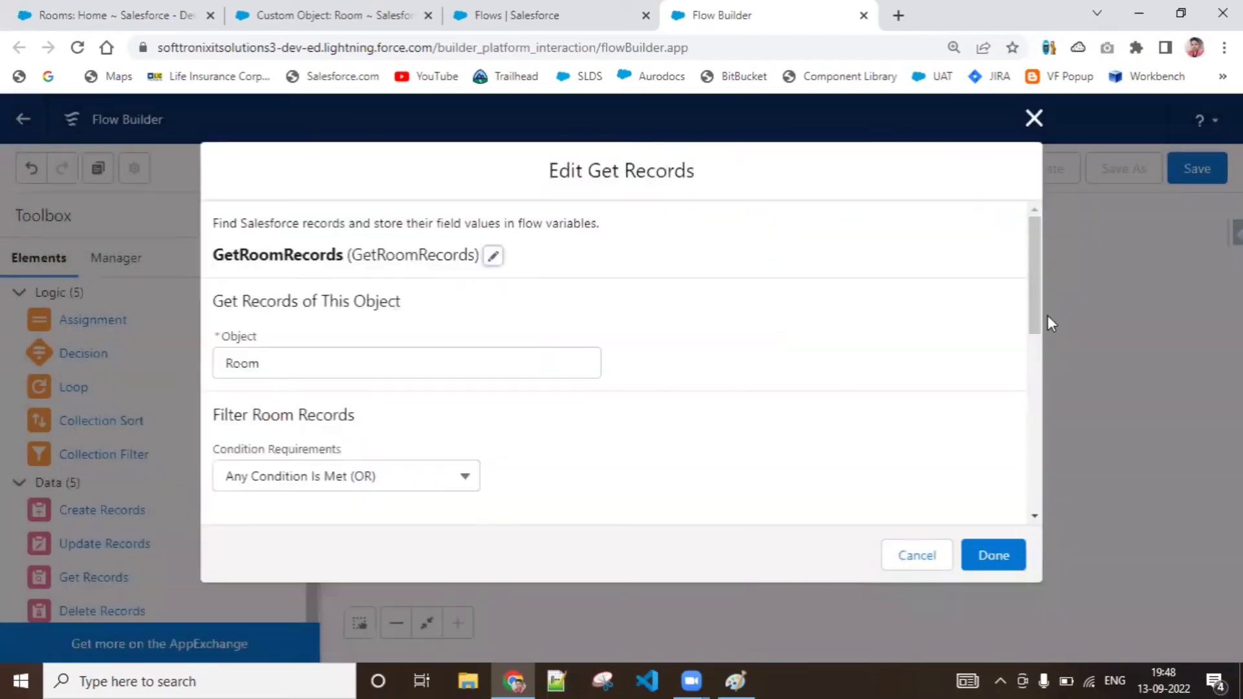
pyautogui.moveTo(1035, 312); pyautogui.dragTo(1031, 264)
pyautogui.moveTo(1036, 286); pyautogui.dragTo(1035, 382)
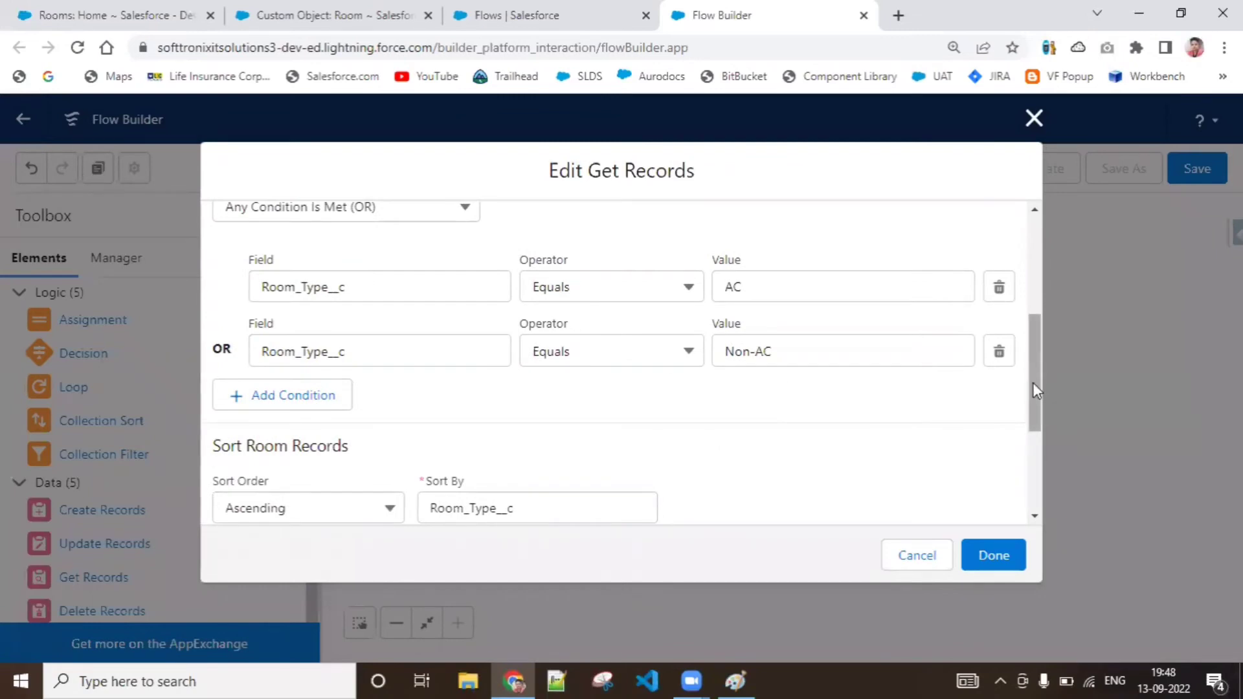
pyautogui.moveTo(1035, 391); pyautogui.dragTo(1051, 471)
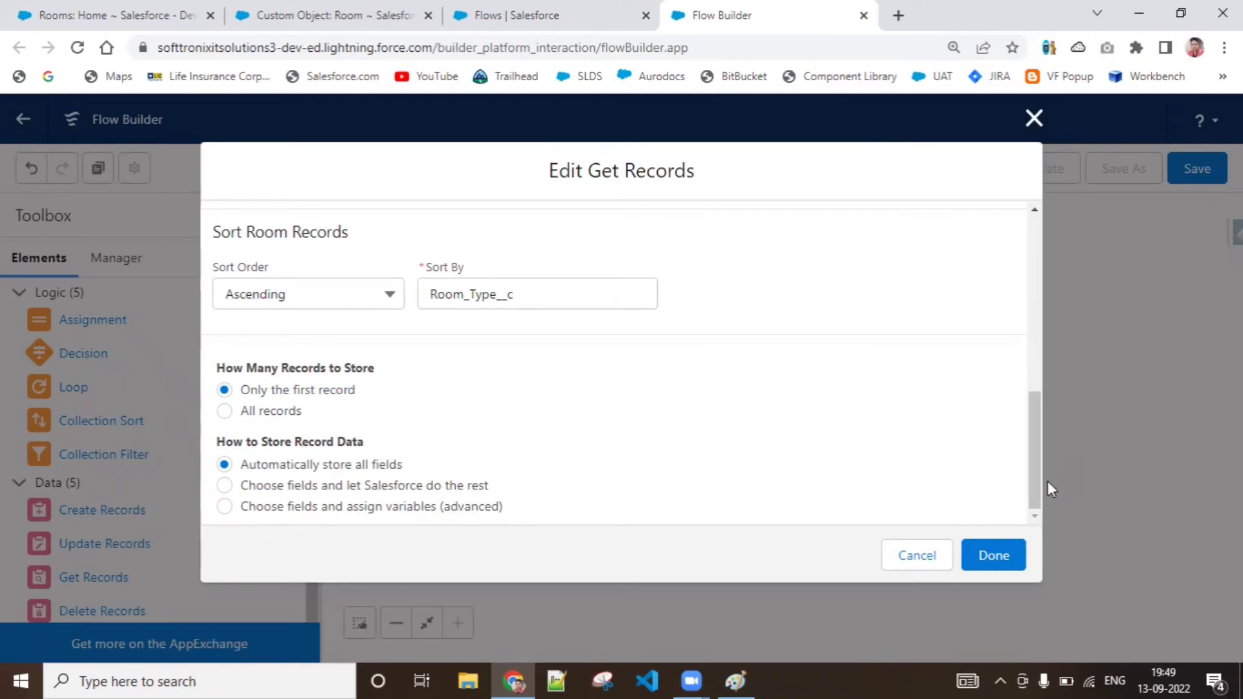
pyautogui.moveTo(1039, 475); pyautogui.dragTo(1090, 222)
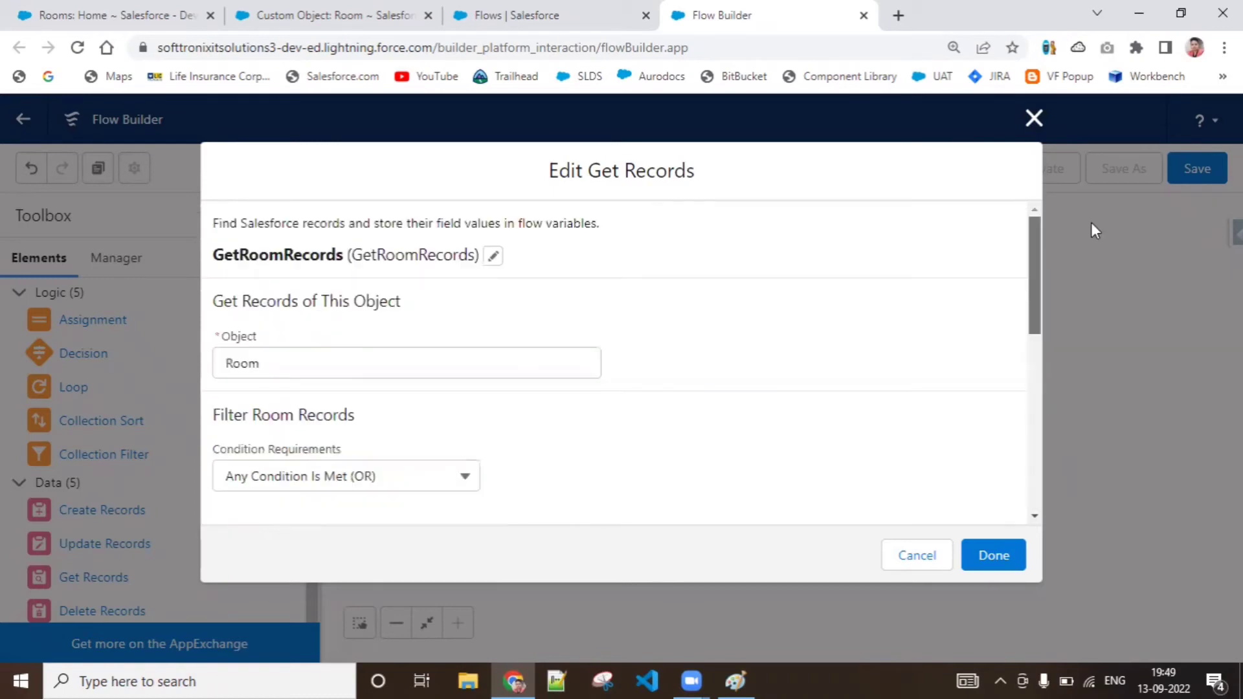
pyautogui.click(1007, 555)
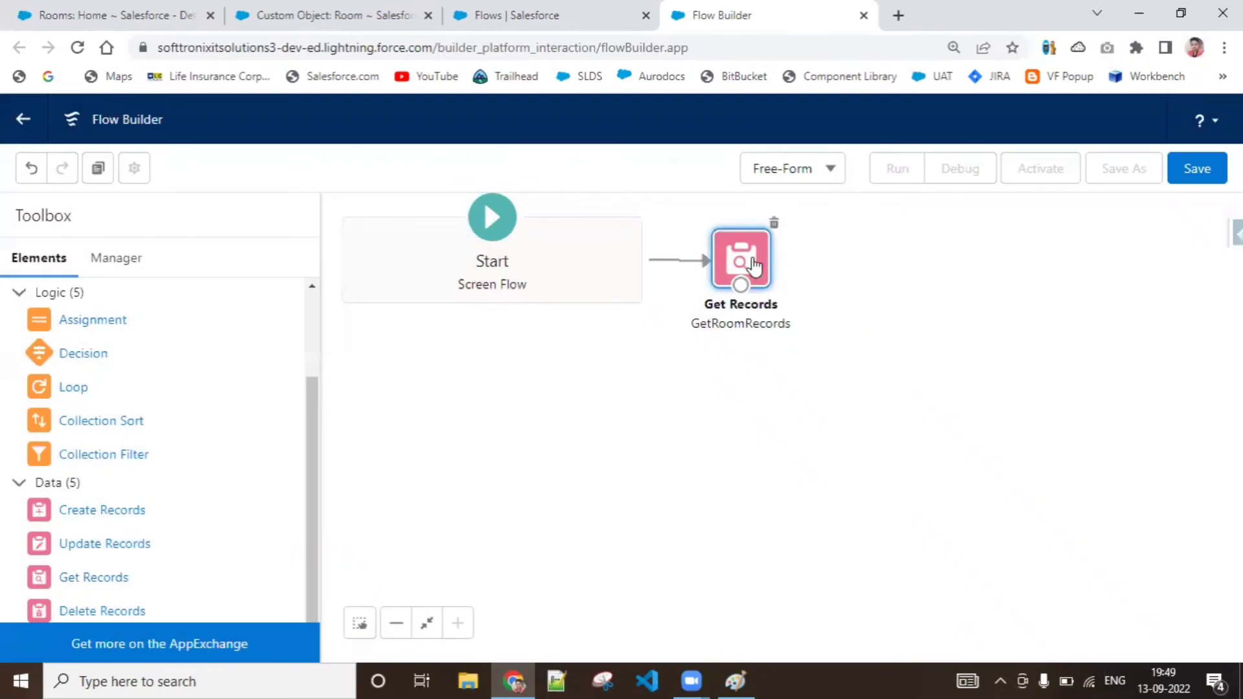
pyautogui.moveTo(753, 267); pyautogui.dragTo(752, 266)
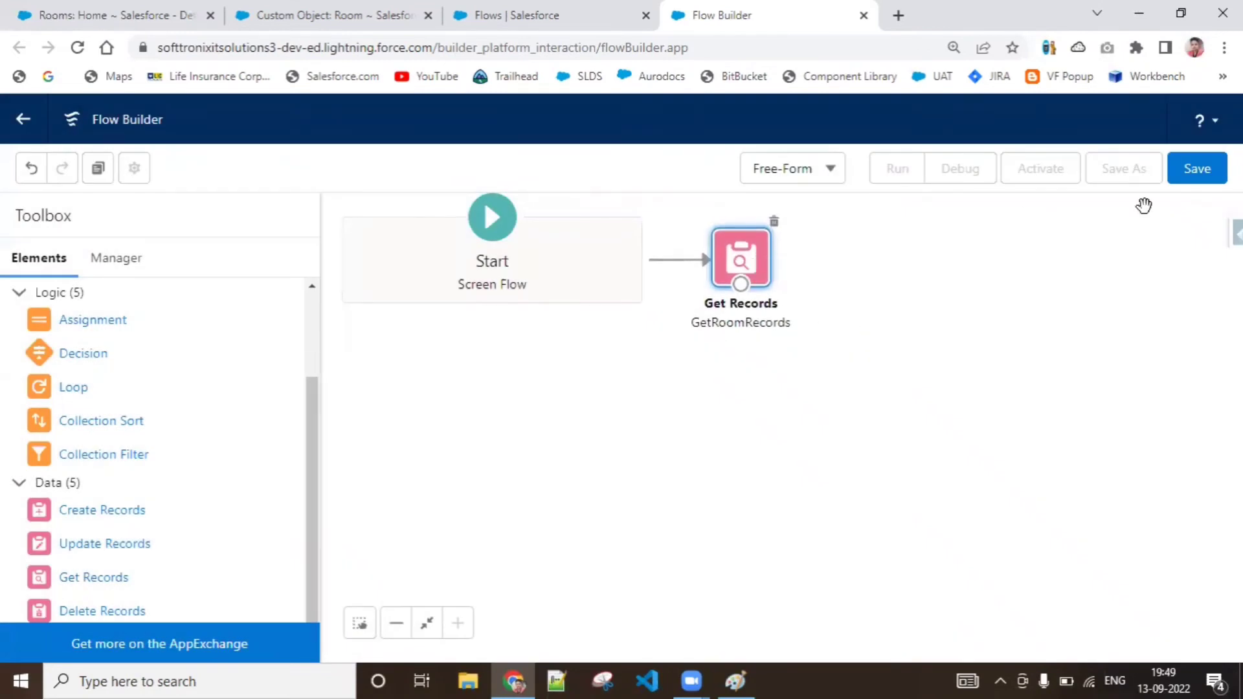
# Save the flow with the label and API name RoomGetRecordsScreenFlows
pyautogui.click(1189, 192)
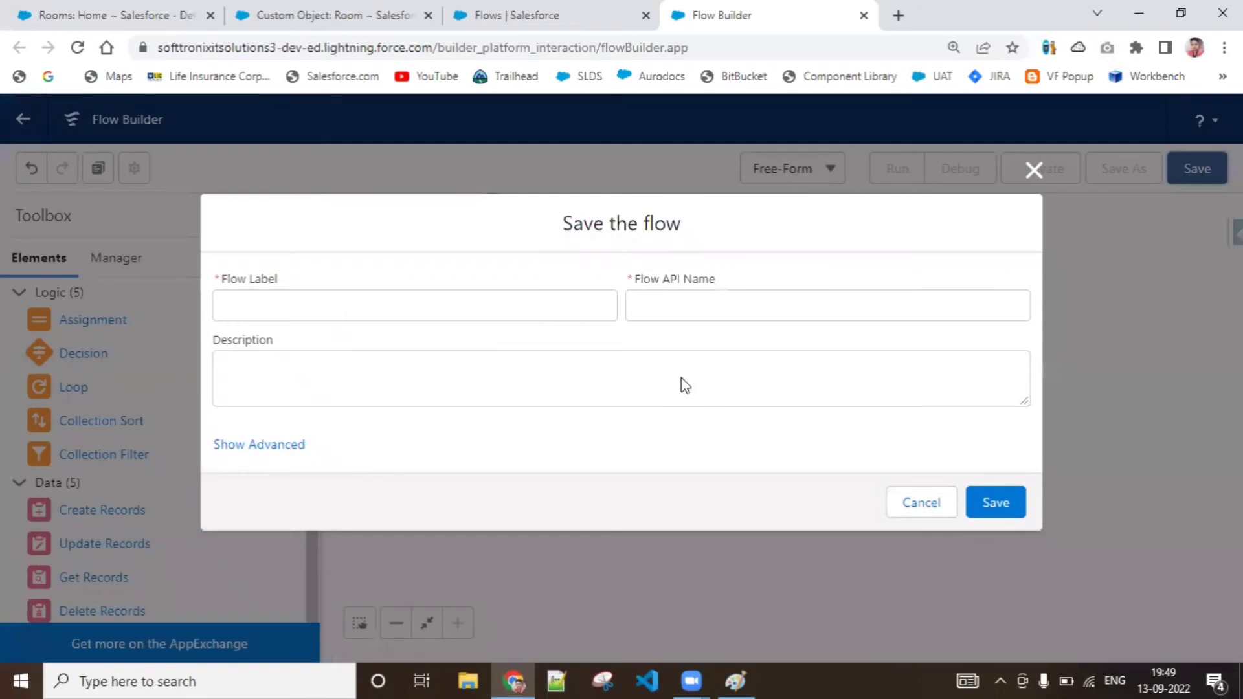
pyautogui.click(556, 320)
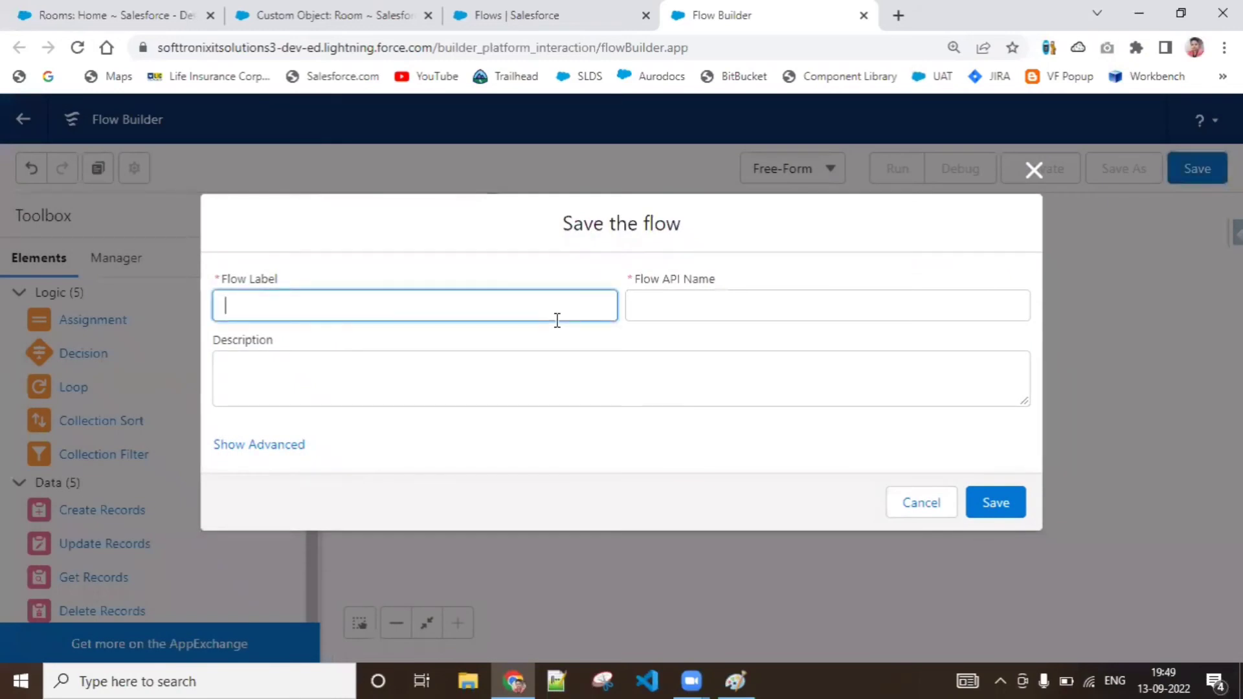
pyautogui.write('RoomGetRecordsSc')
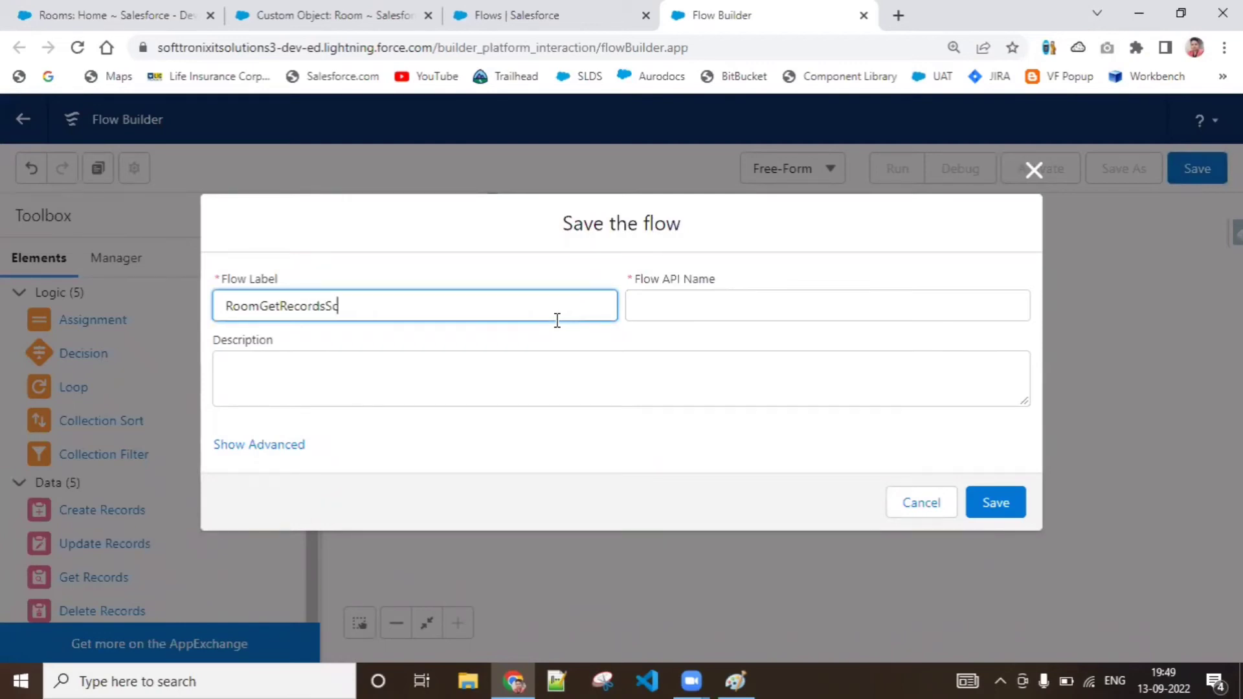
pyautogui.write('reenFlows')
pyautogui.click(661, 305)
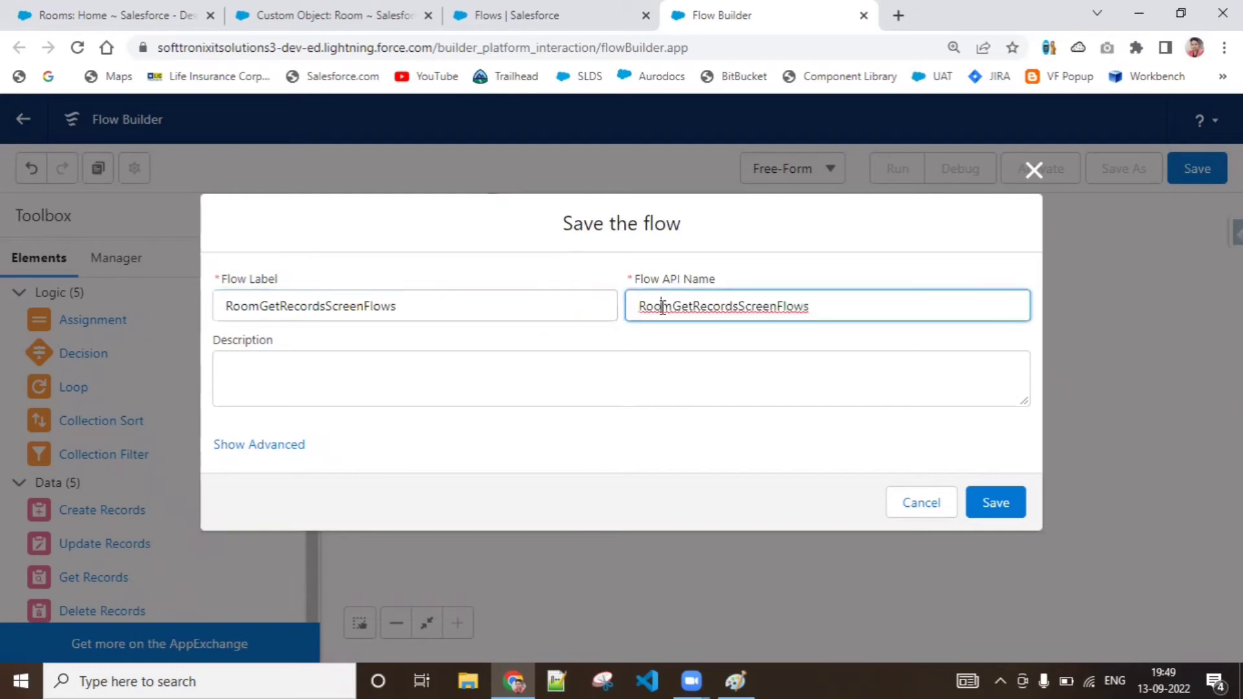
pyautogui.click(724, 366)
pyautogui.click(1013, 513)
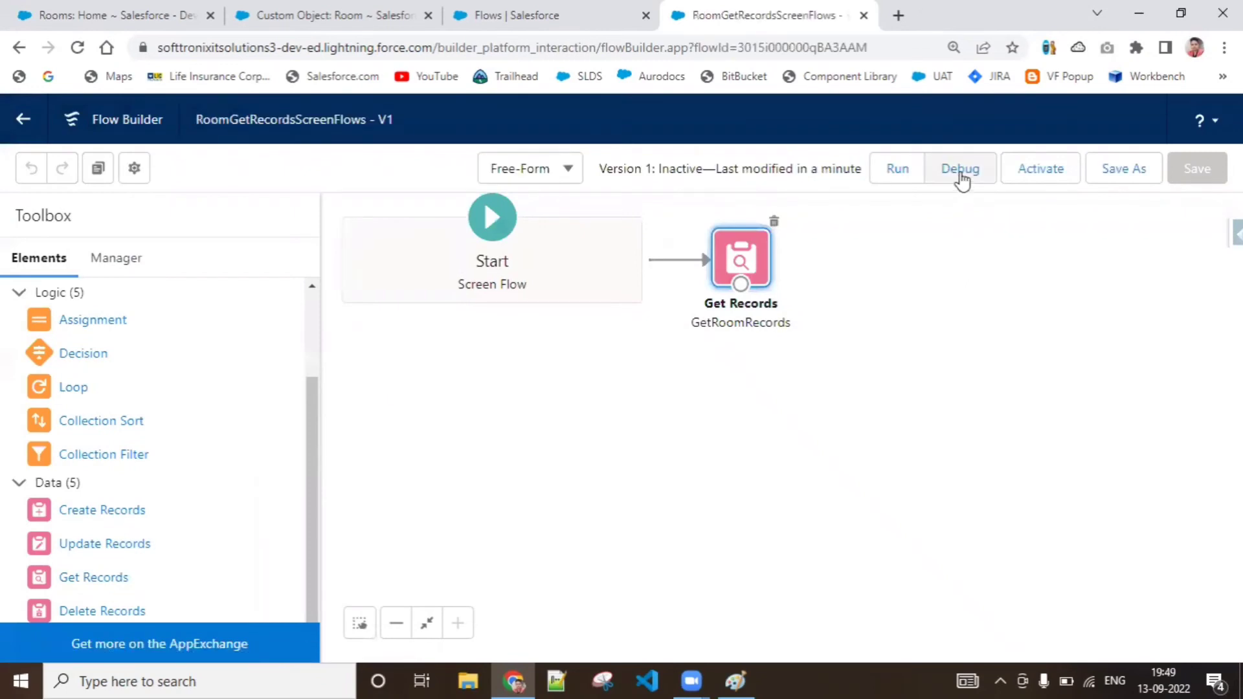
# Debug the flow with the default debug options and examine where the GET RECORDS details say the field values are stored
pyautogui.click(961, 170)
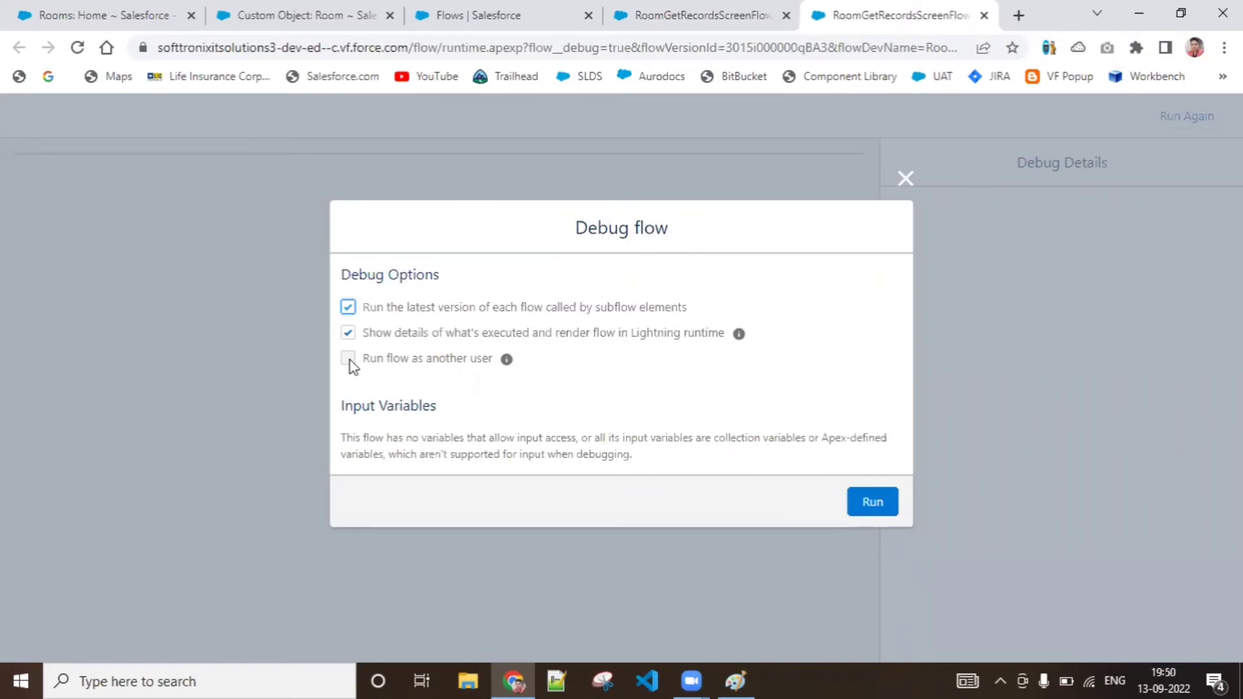
pyautogui.click(868, 508)
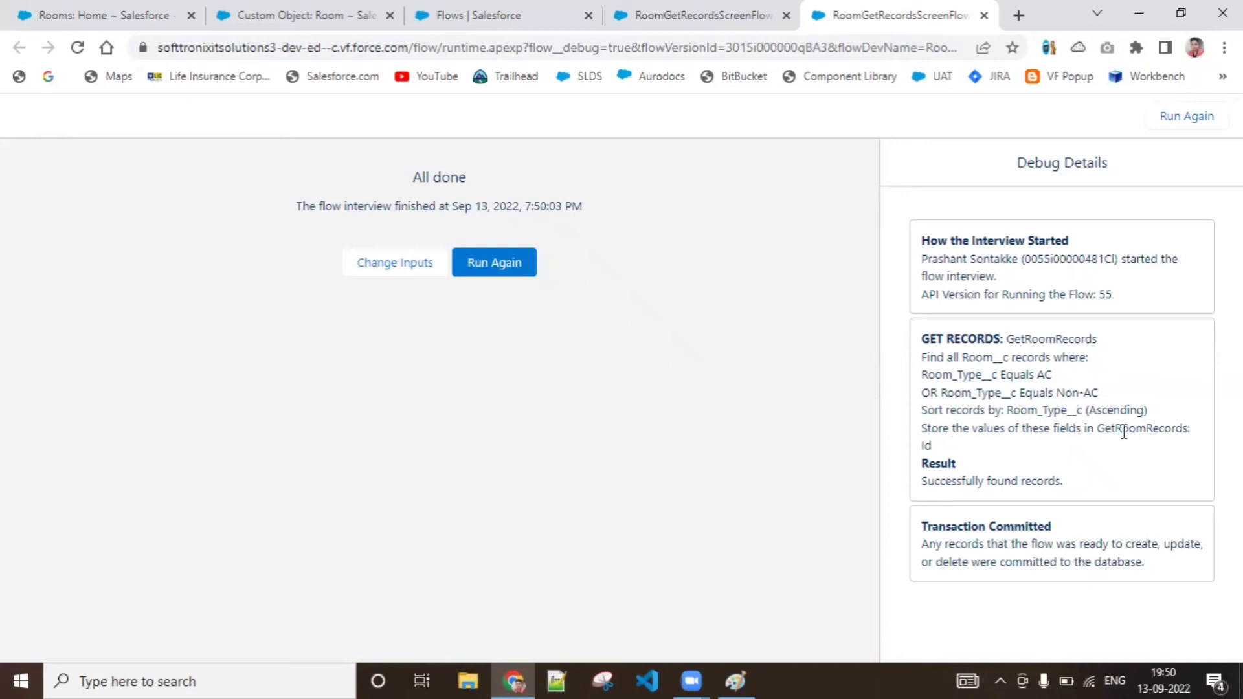
pyautogui.doubleClick(1155, 432)
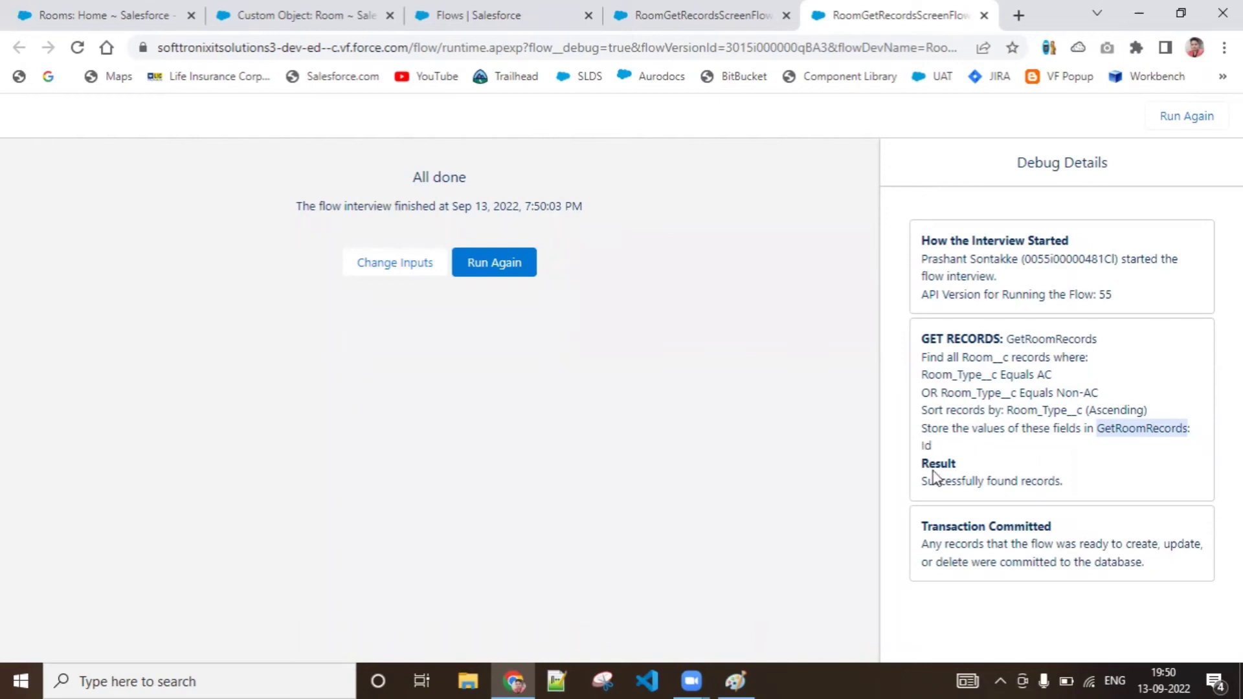
# Return to the flow canvas and check how many records and which data GetRoomRecords stores
pyautogui.click(541, 18)
pyautogui.click(703, 14)
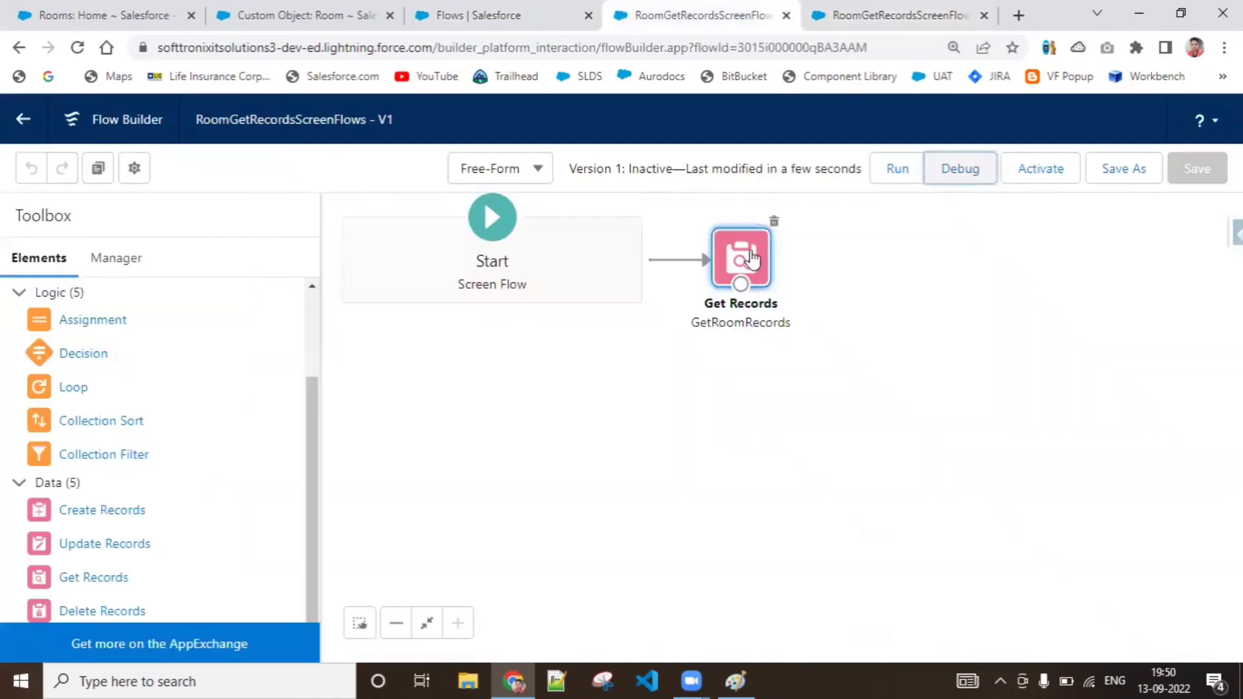
pyautogui.doubleClick(739, 267)
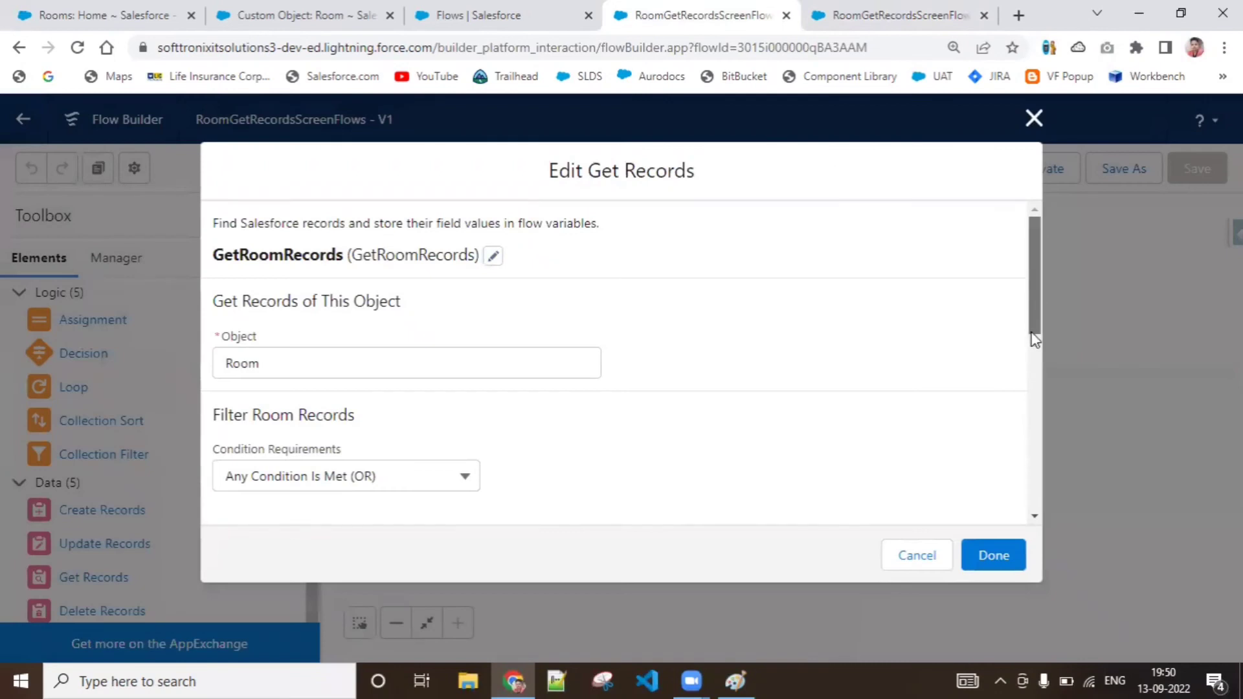
pyautogui.moveTo(1032, 326); pyautogui.dragTo(1033, 506)
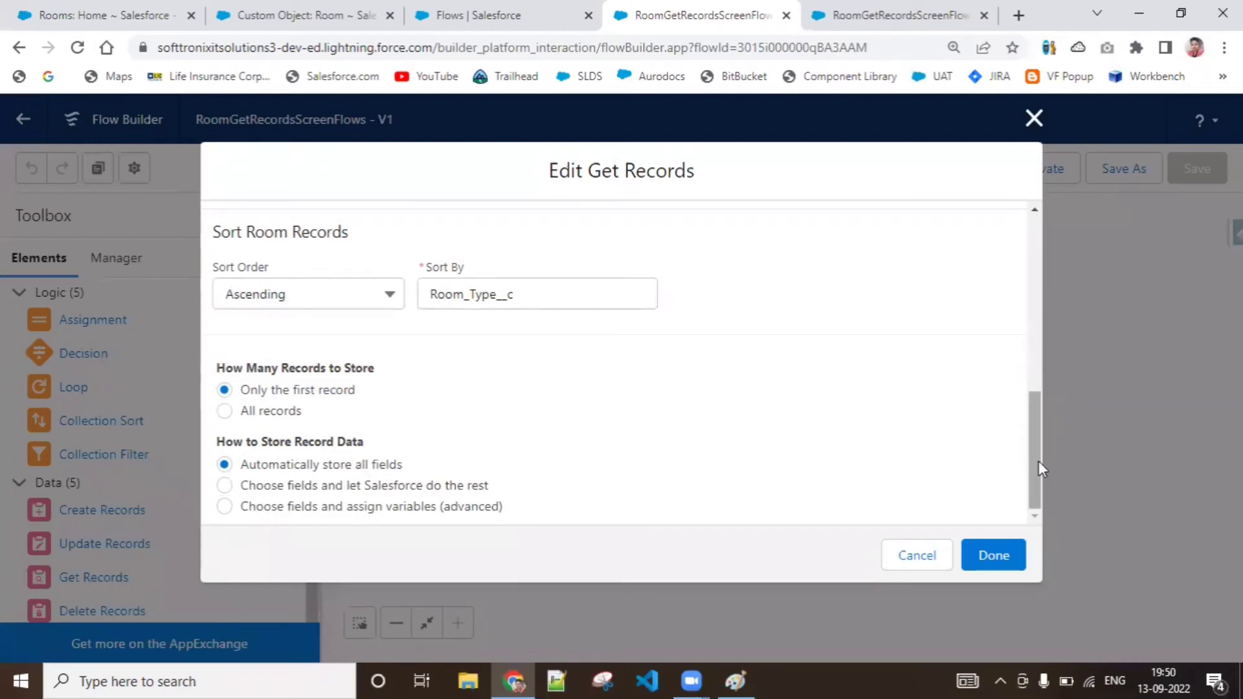
pyautogui.click(1034, 118)
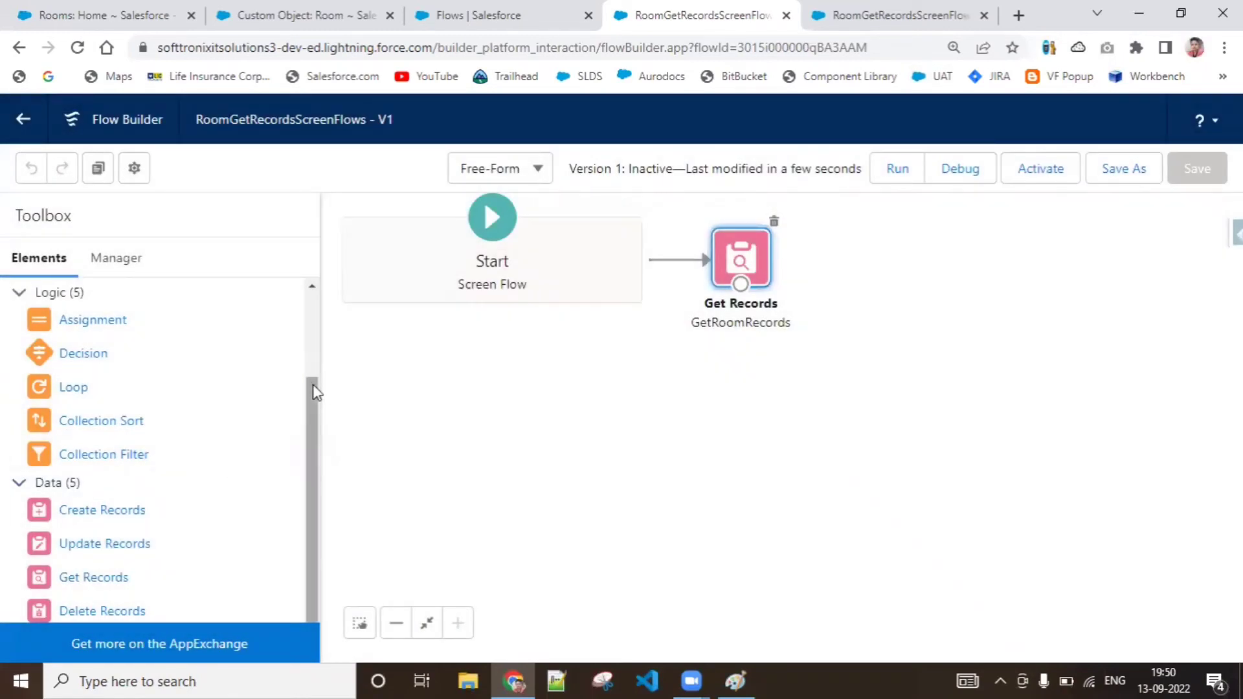
pyautogui.moveTo(313, 382); pyautogui.dragTo(313, 304)
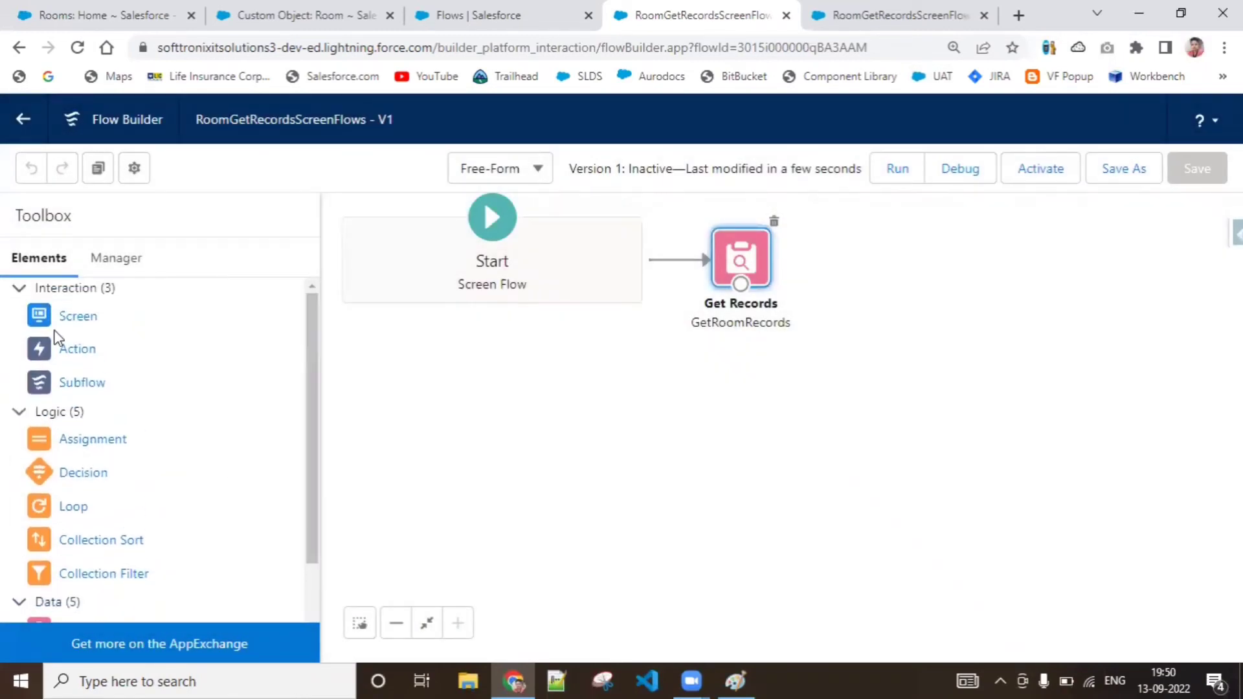
# Reopen the GetRoomRecords element for editing and examine its sorting and record data storage options
pyautogui.doubleClick(741, 260)
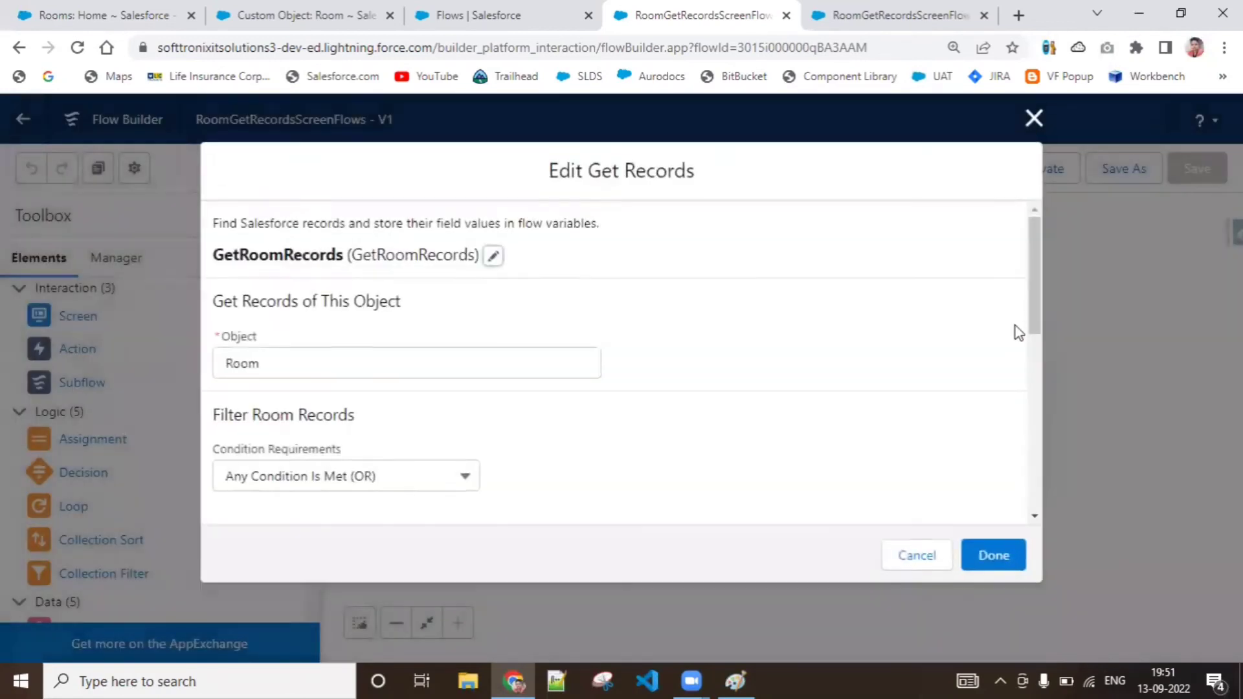
pyautogui.moveTo(1034, 266); pyautogui.dragTo(1062, 568)
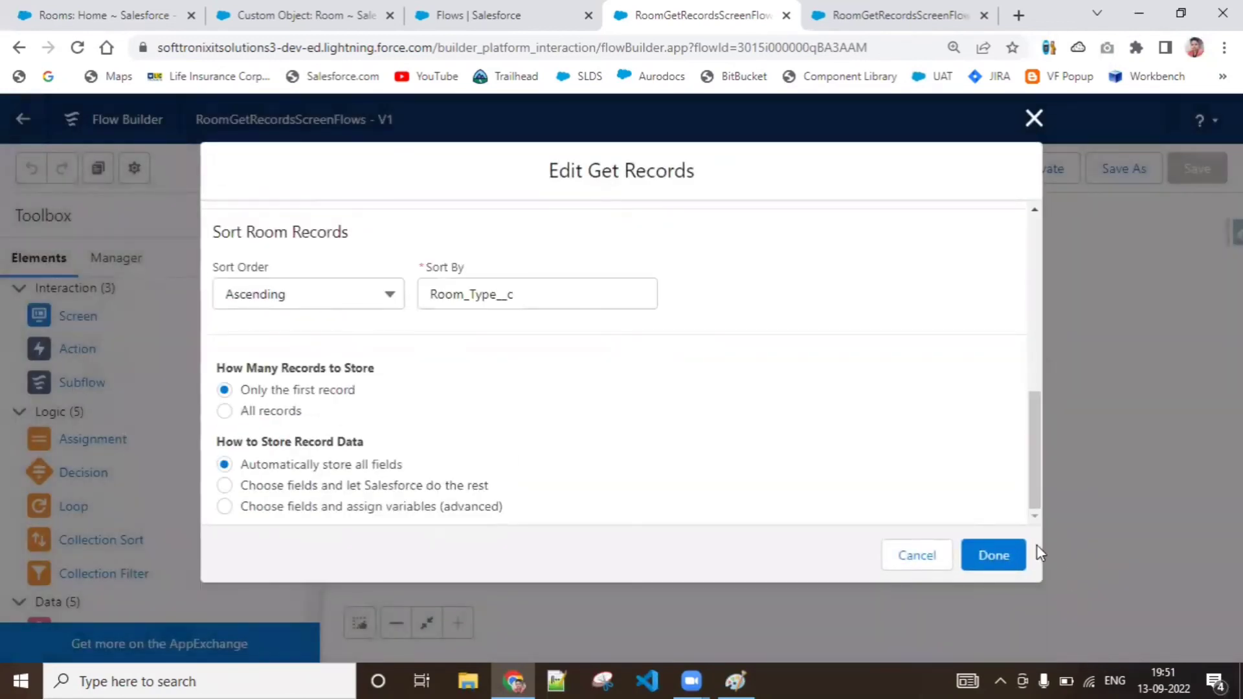
pyautogui.moveTo(1042, 492)
pyautogui.mouseDown()
pyautogui.moveTo(1039, 472)
pyautogui.moveTo(1040, 493)
pyautogui.mouseUp()
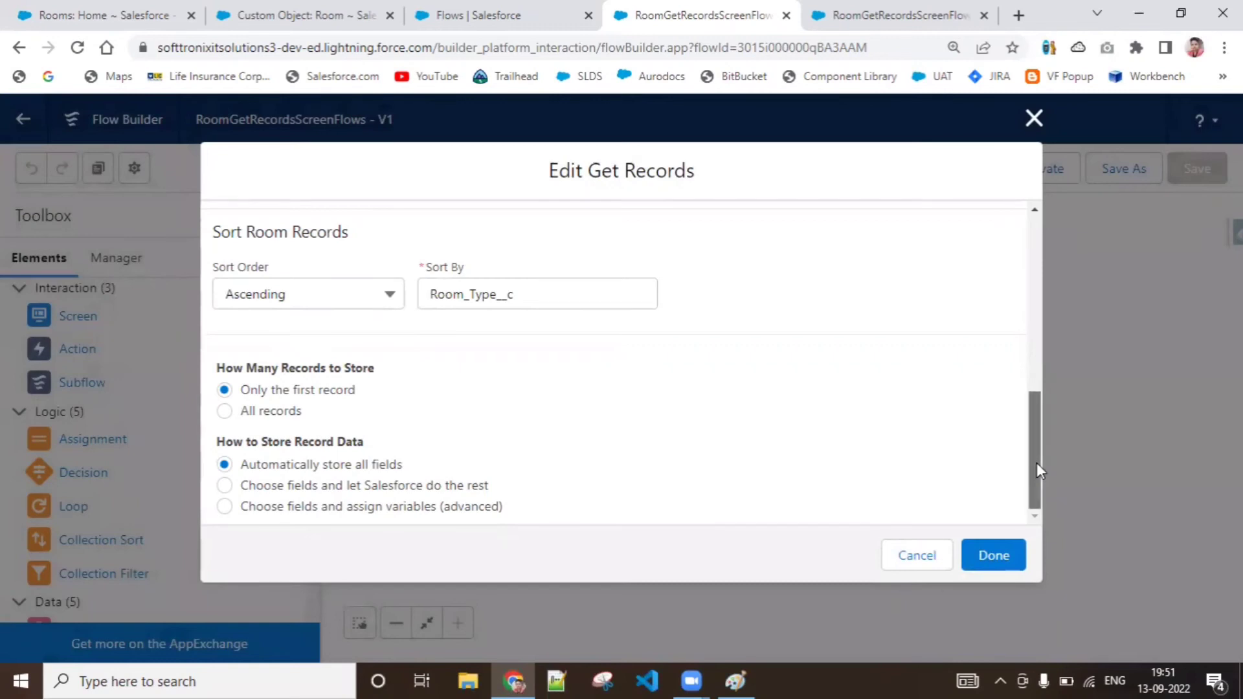
pyautogui.moveTo(1036, 462)
pyautogui.mouseDown()
pyautogui.moveTo(1058, 310)
pyautogui.moveTo(1057, 453)
pyautogui.mouseUp()
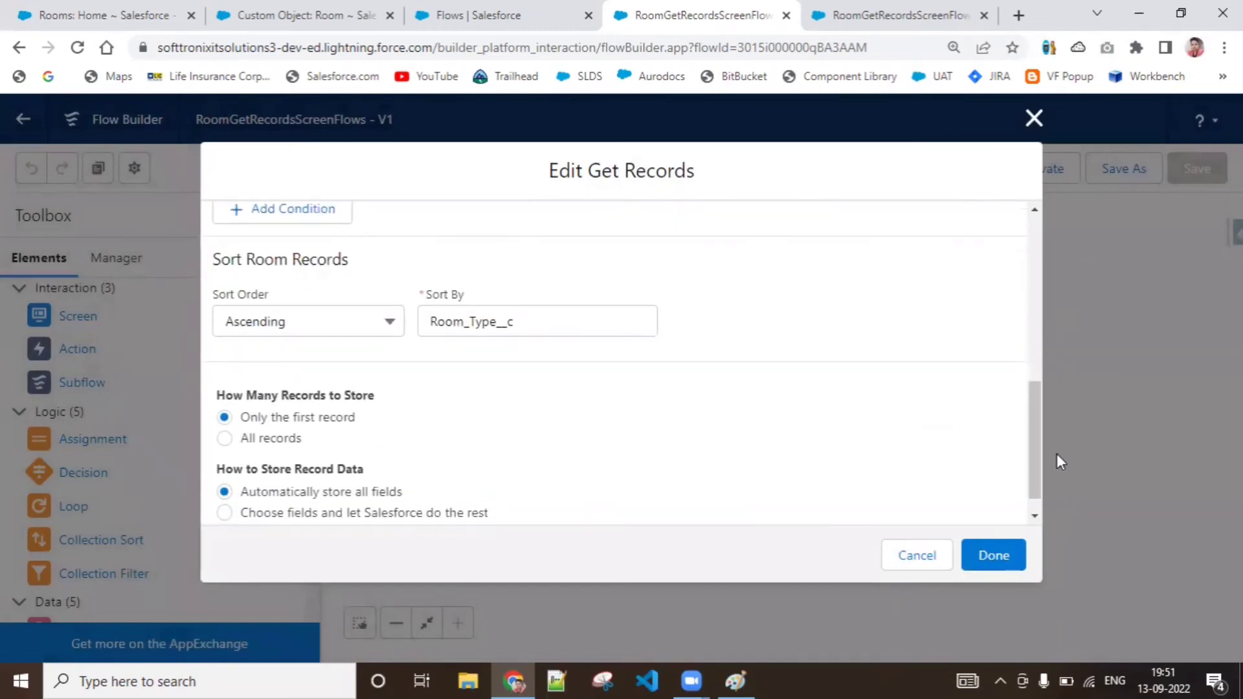
# Open the room record RID-000117 and highlight its Salesforce record ID in the page address
pyautogui.click(133, 14)
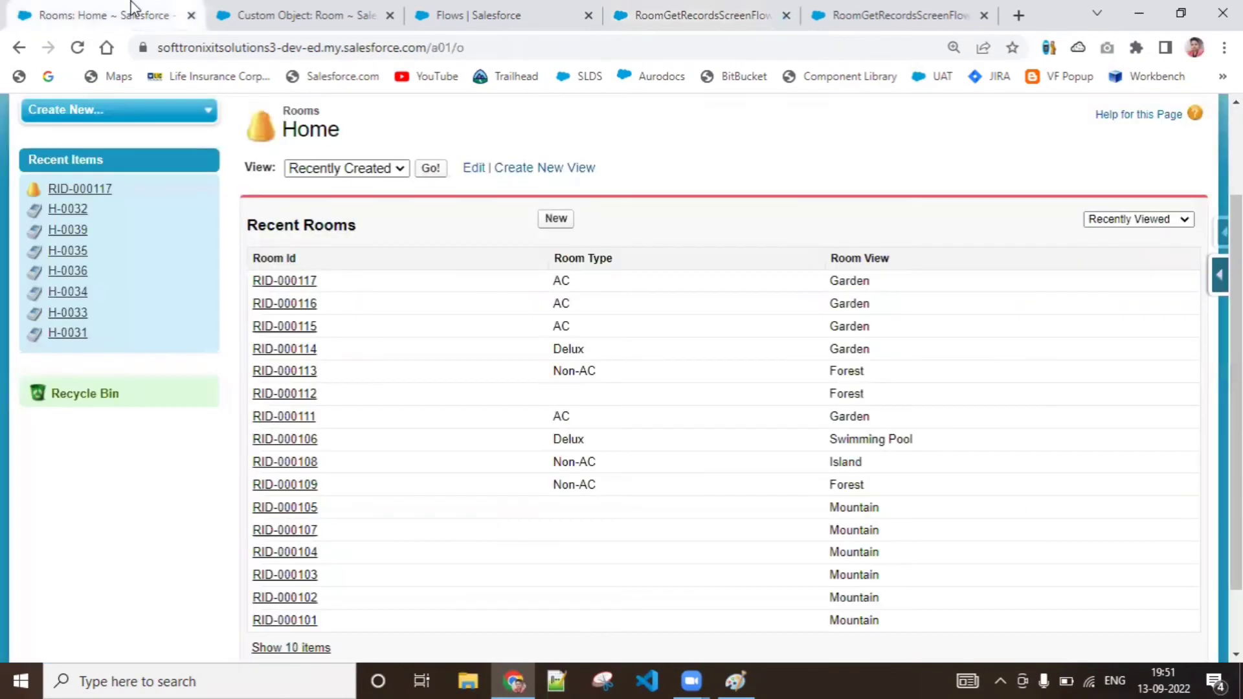
pyautogui.click(265, 285)
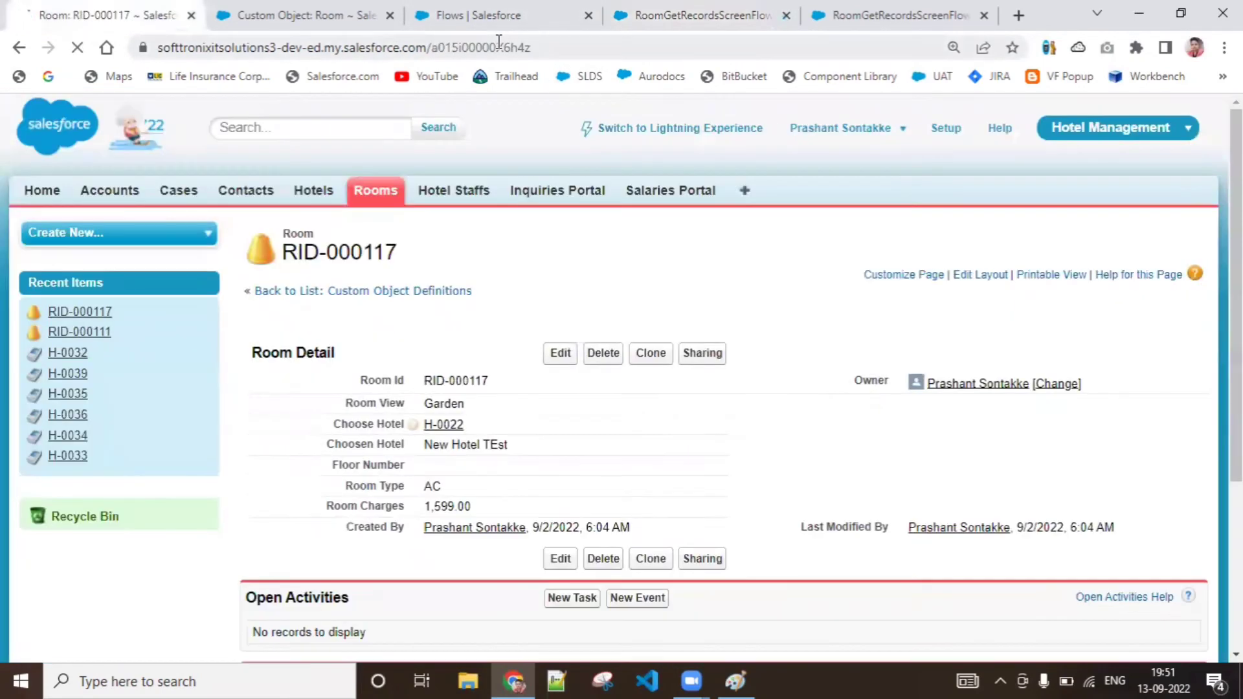
pyautogui.doubleClick(498, 47)
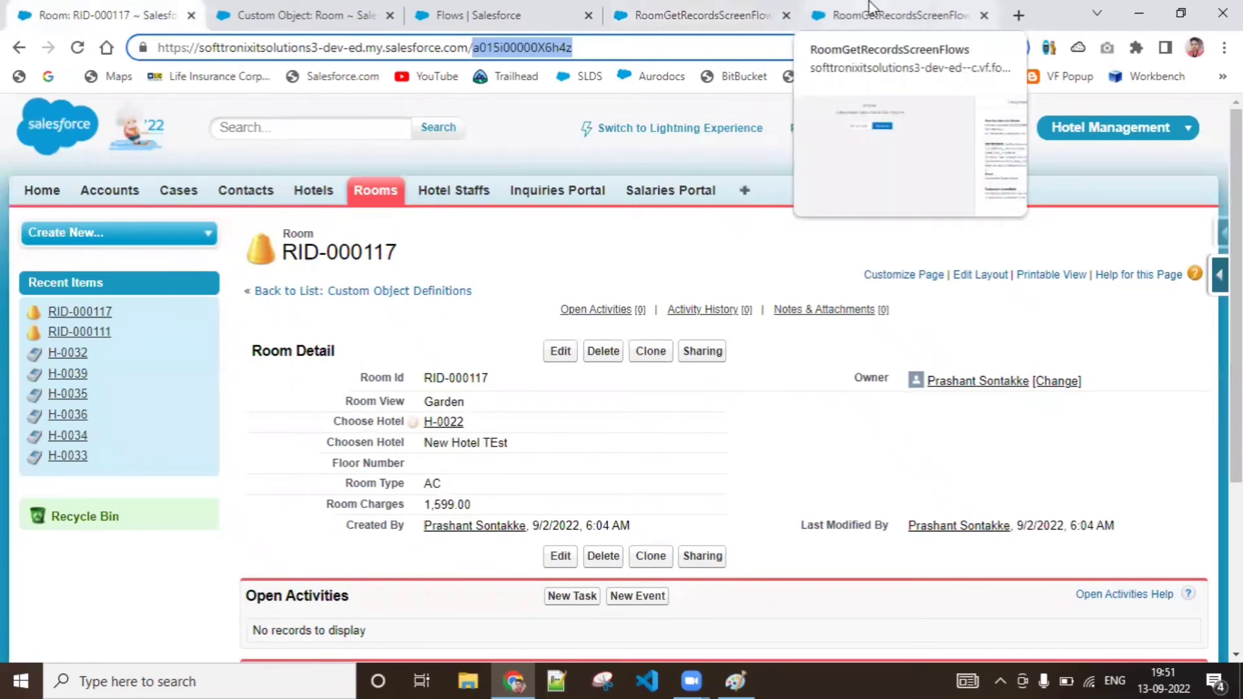
# Check the stored Id field in the flow's debug details and return to the GetRoomRecords settings
pyautogui.click(871, 8)
pyautogui.click(712, 8)
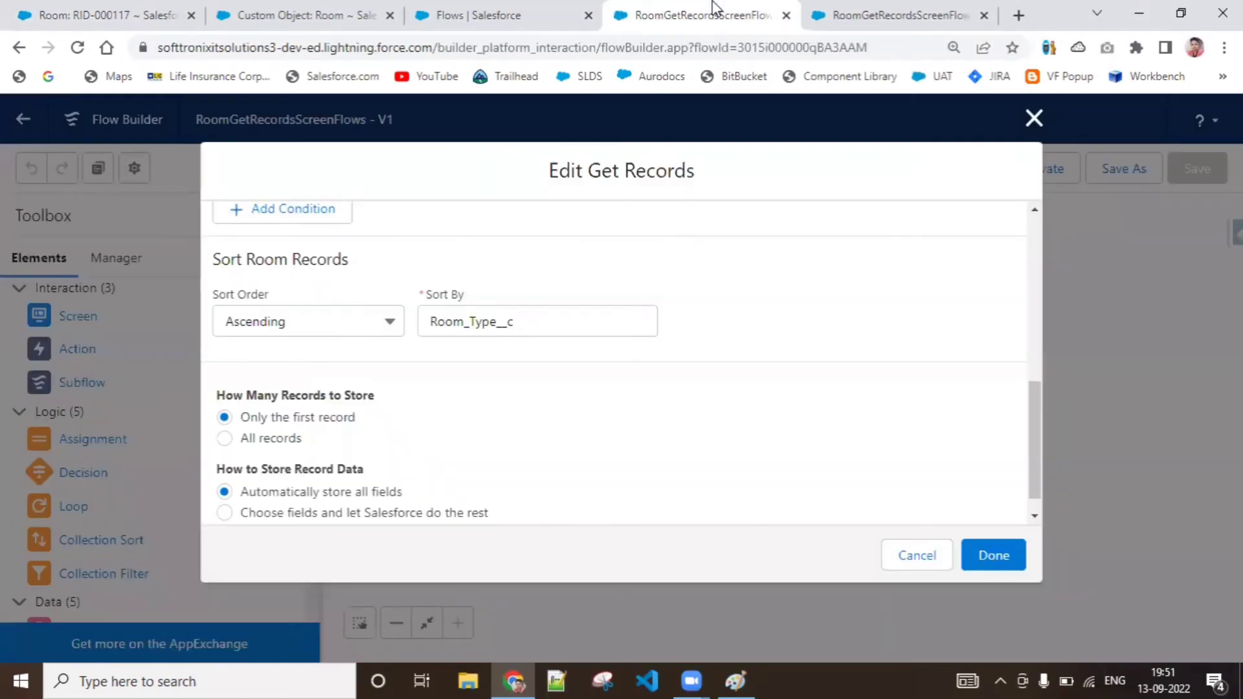
pyautogui.click(899, 9)
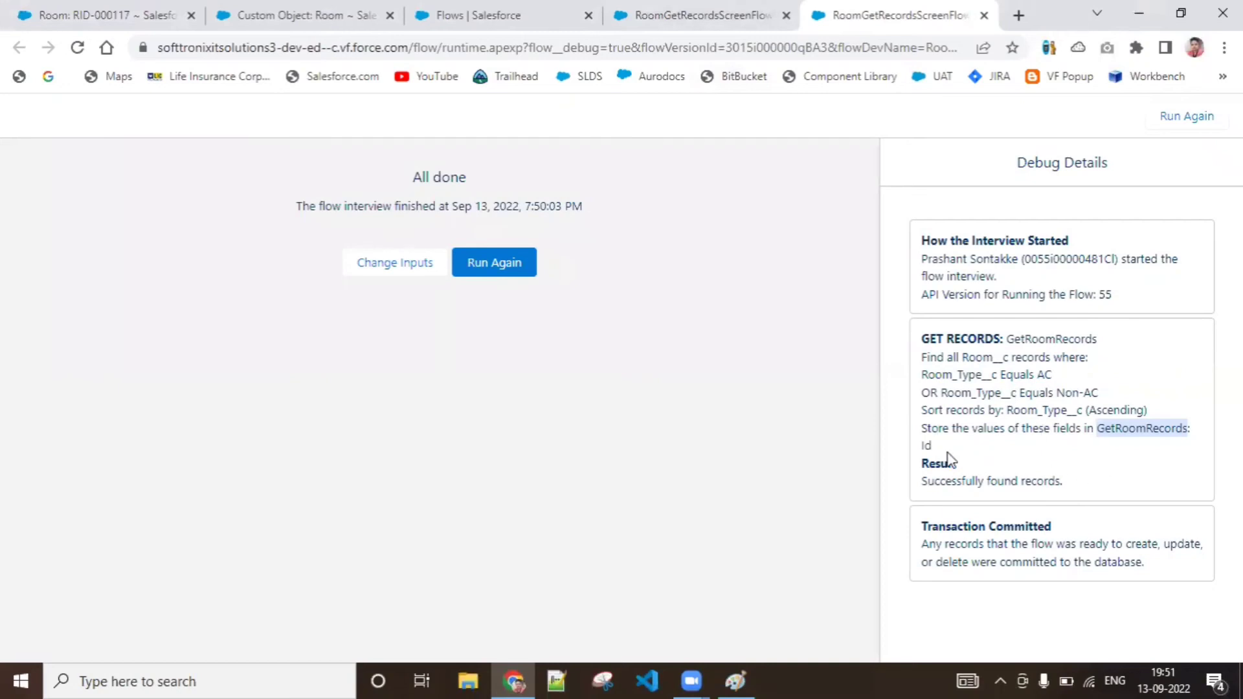
pyautogui.click(432, 9)
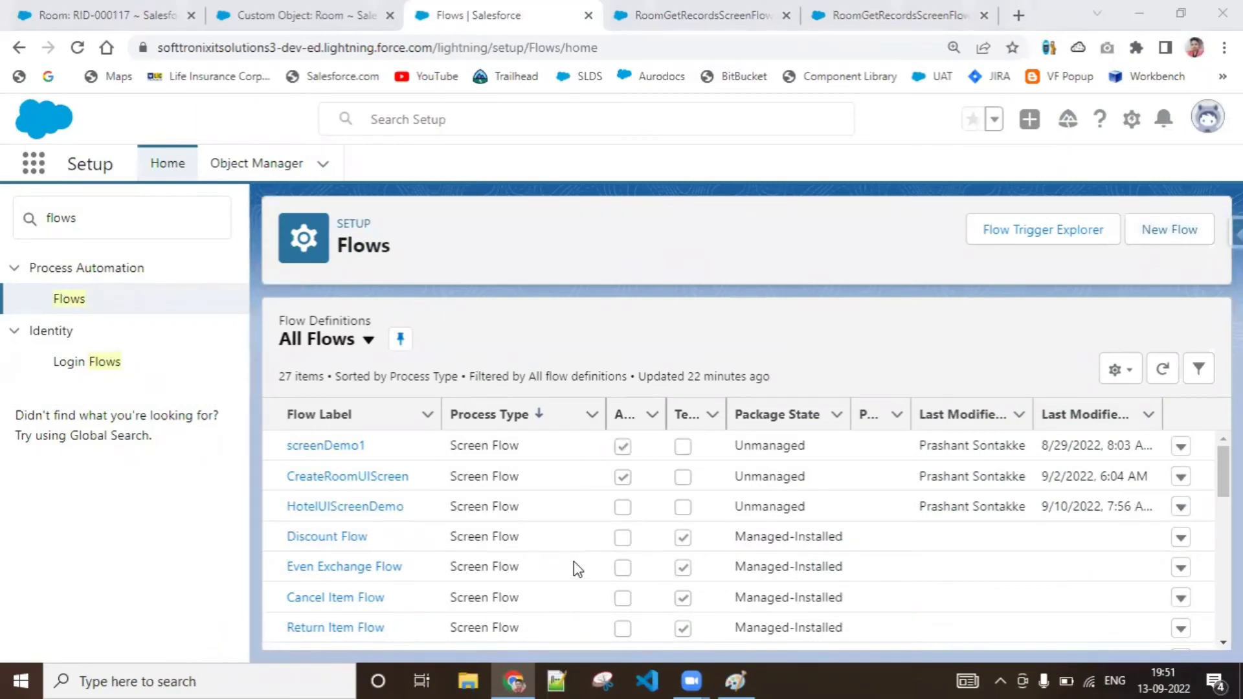
pyautogui.click(686, 13)
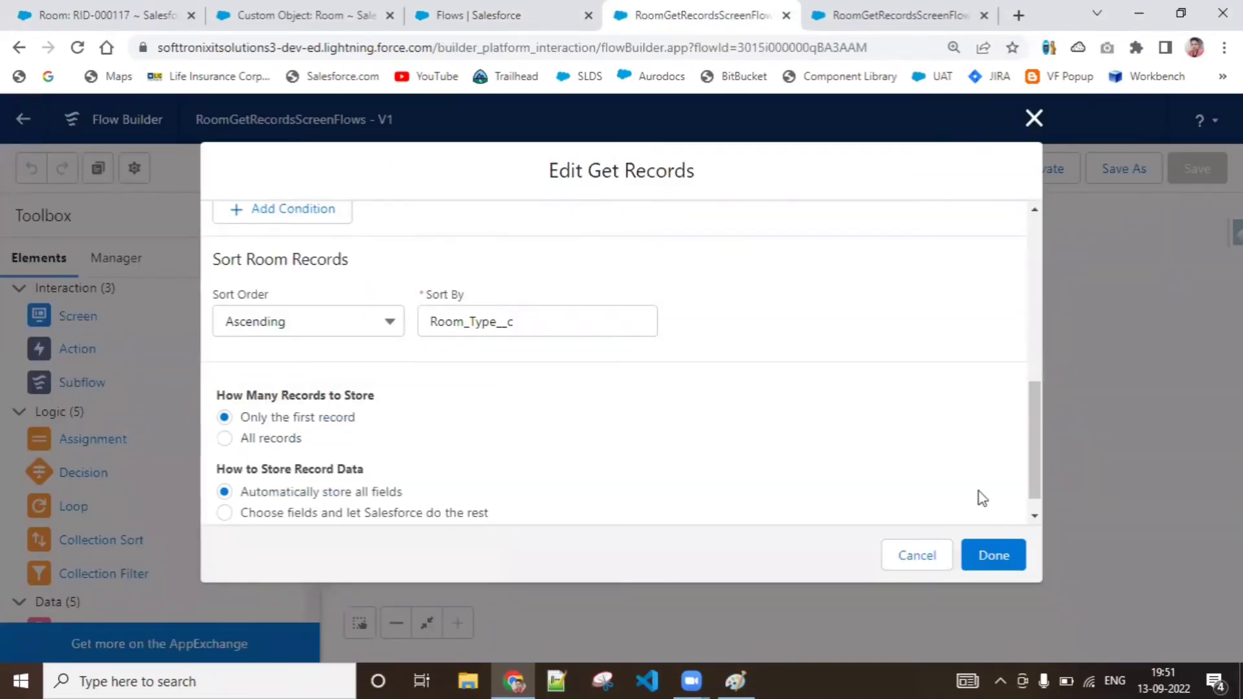
# Switch GetRoomRecords to choosing fields and letting Salesforce do the rest, and add Room_View__c as a stored field
pyautogui.moveTo(1034, 485); pyautogui.dragTo(1035, 507)
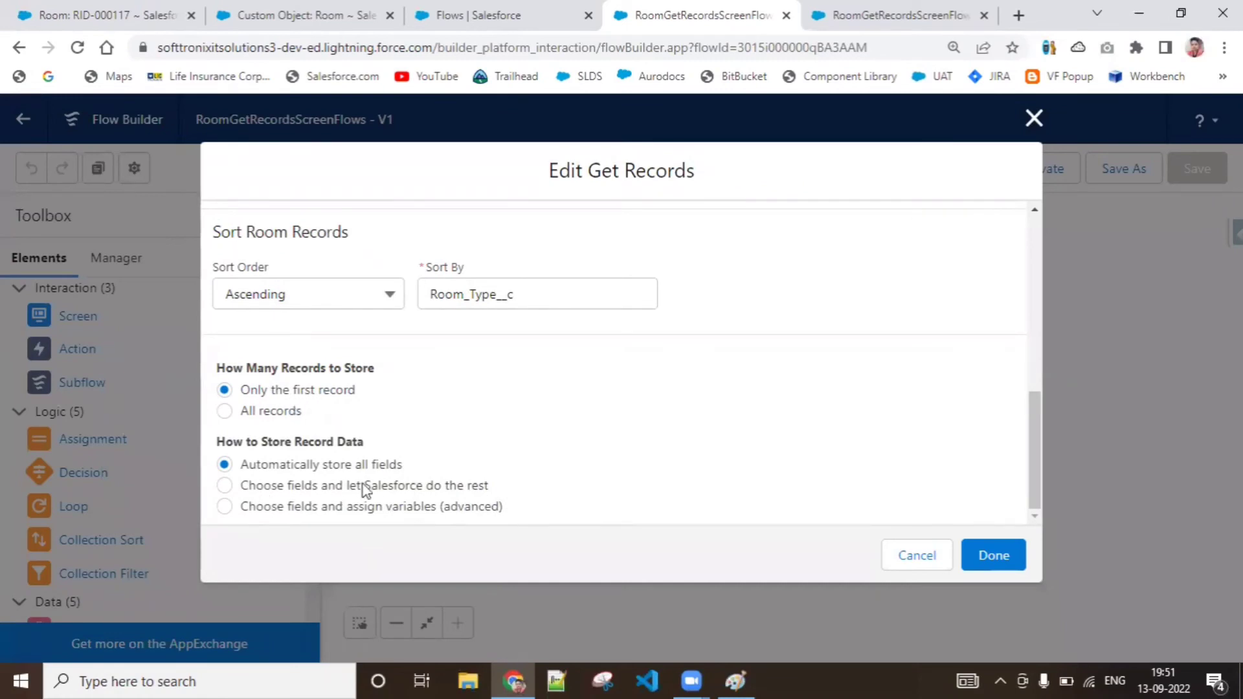
pyautogui.click(456, 487)
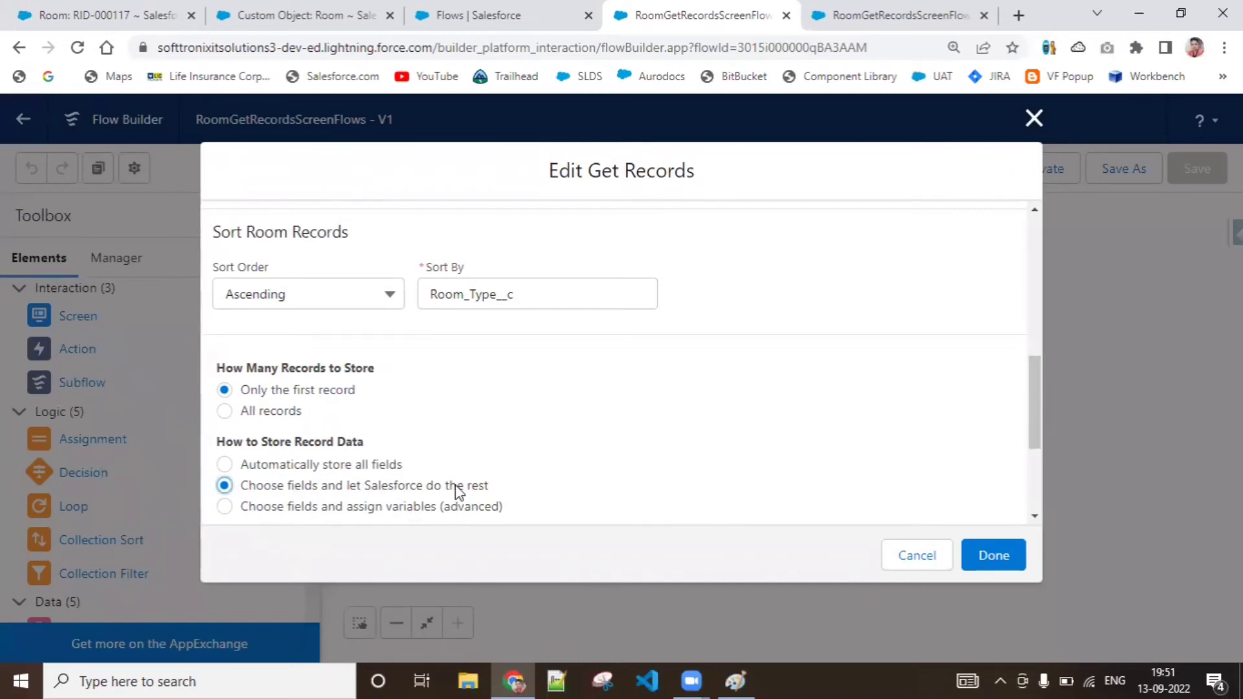
pyautogui.moveTo(1035, 422); pyautogui.dragTo(1035, 488)
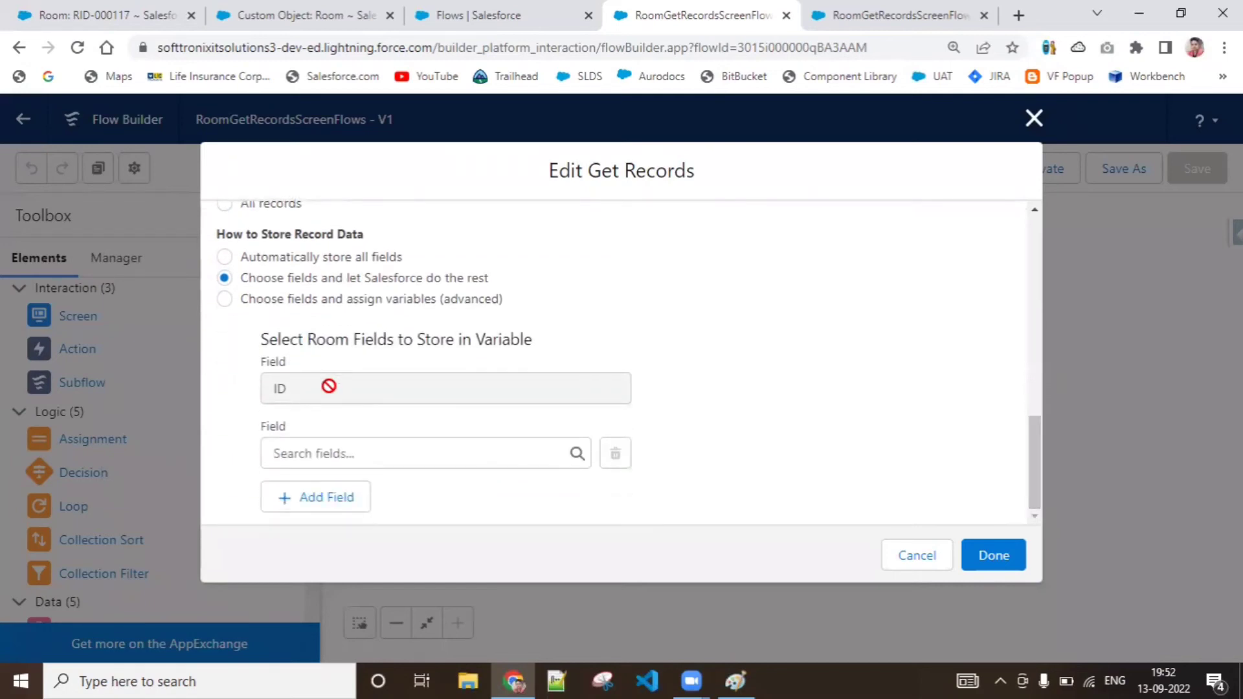
pyautogui.click(351, 459)
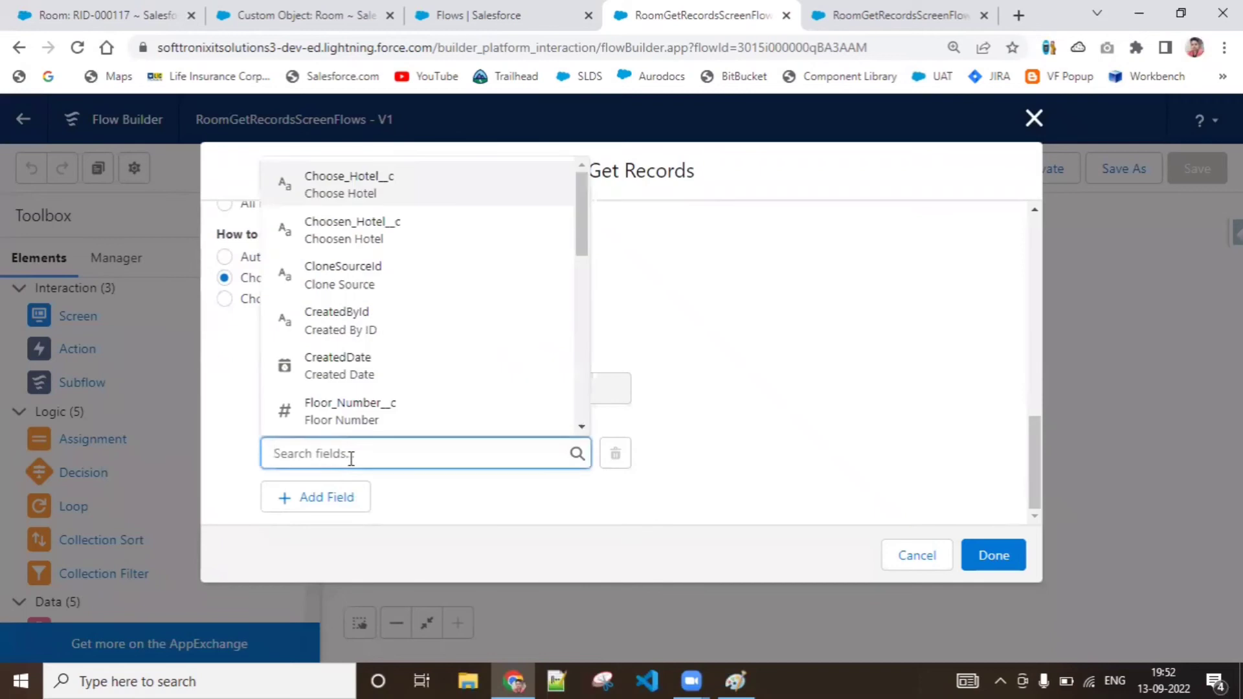
pyautogui.write('Room')
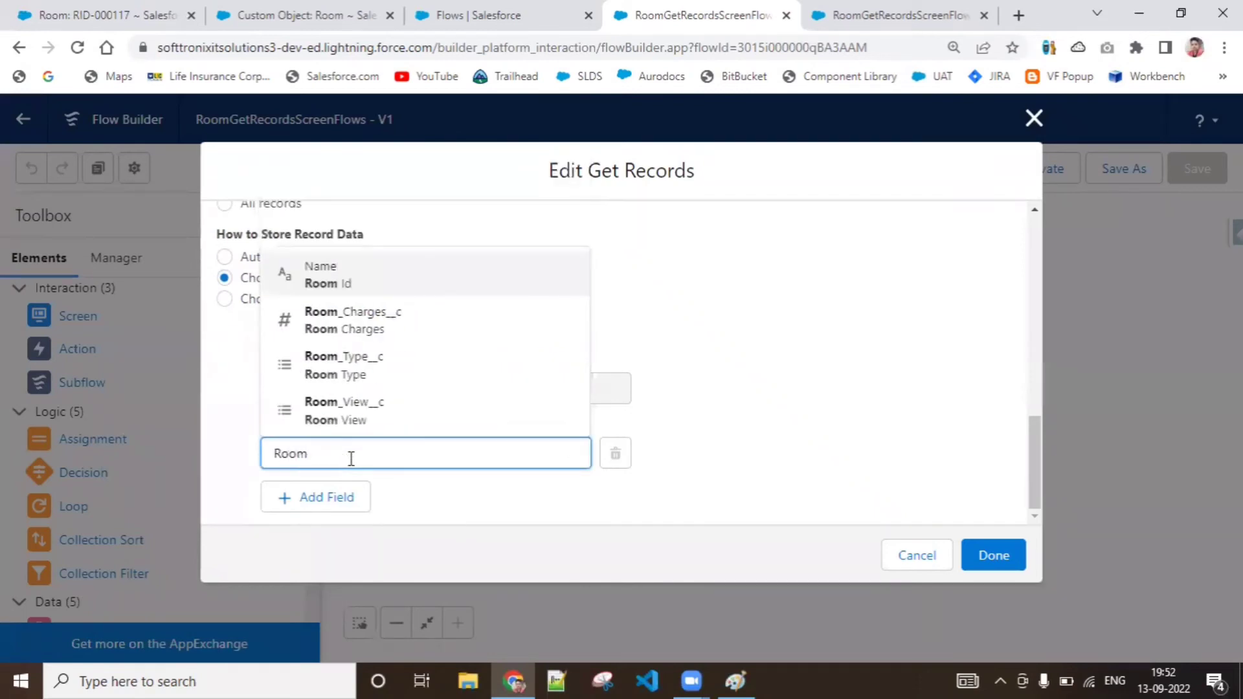
pyautogui.click(366, 421)
pyautogui.click(347, 496)
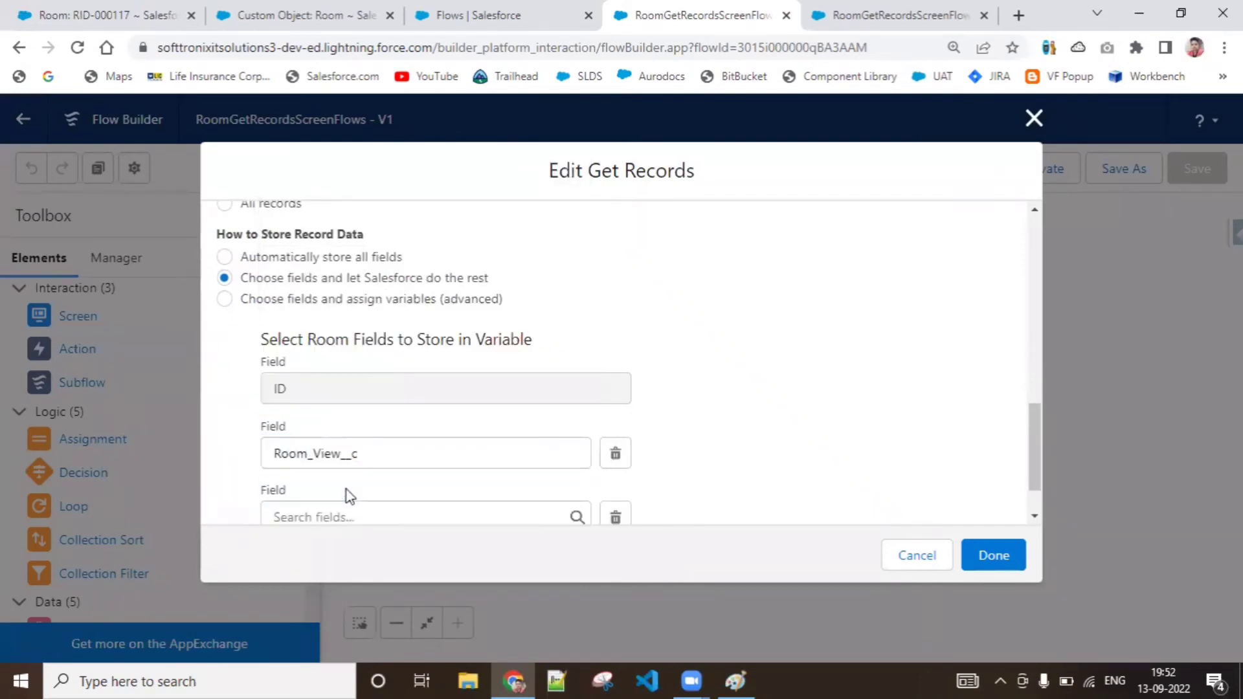
# Add Room_Type__c as another stored field and apply the Get Records changes
pyautogui.click(353, 512)
pyautogui.write('Room')
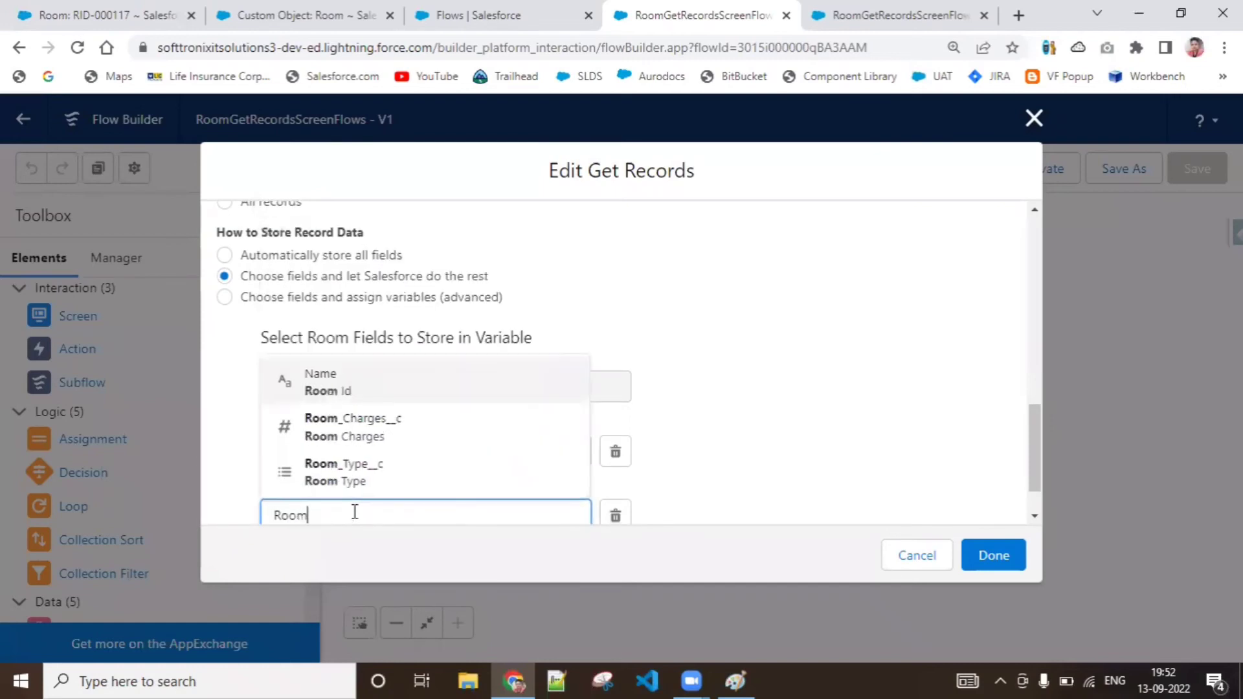
pyautogui.click(369, 479)
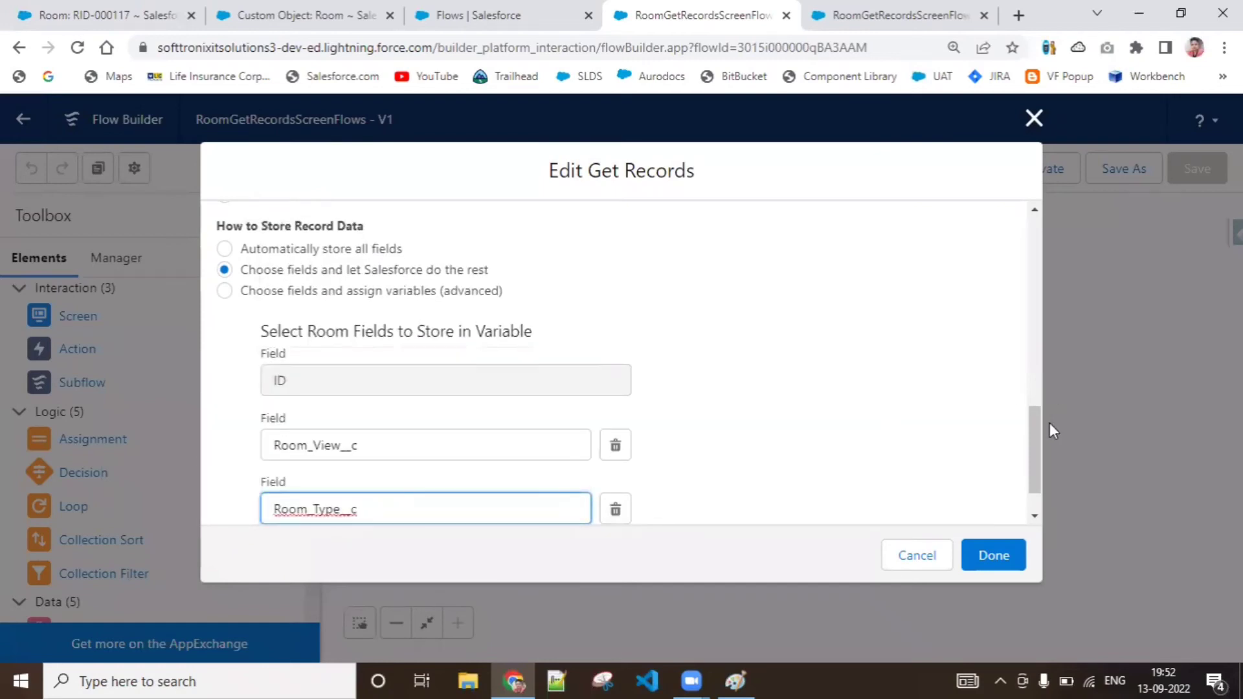
pyautogui.scroll(-1, 1035, 453)
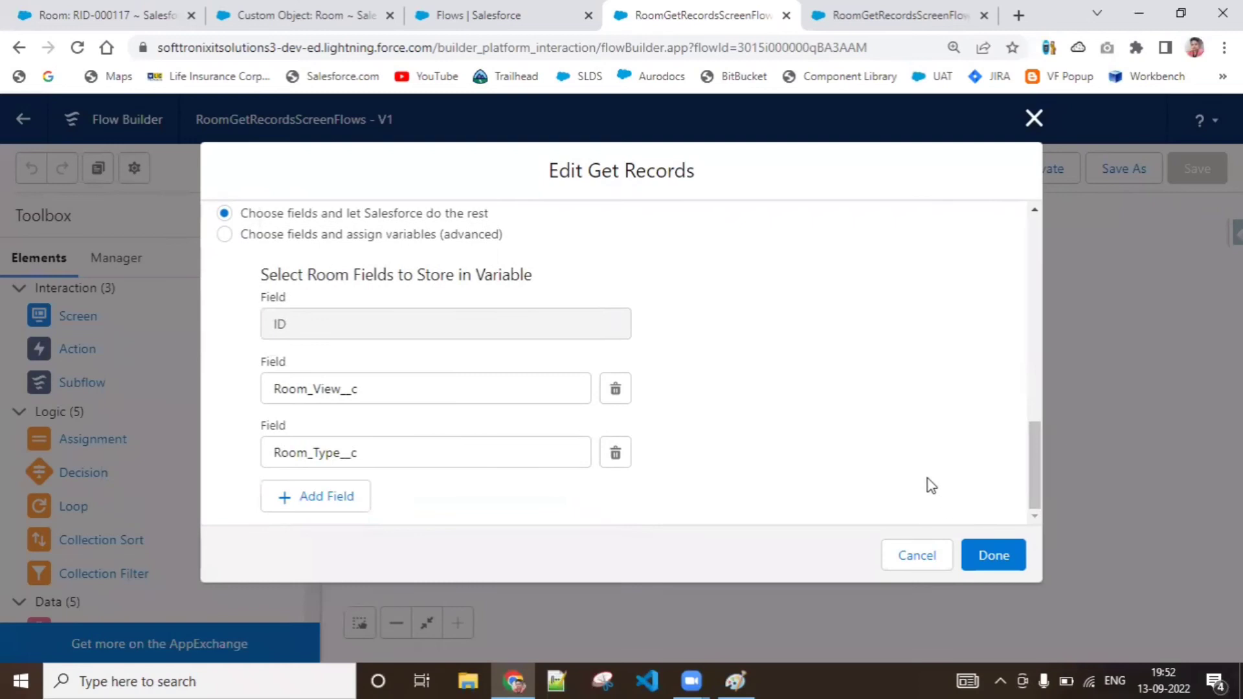
pyautogui.click(974, 553)
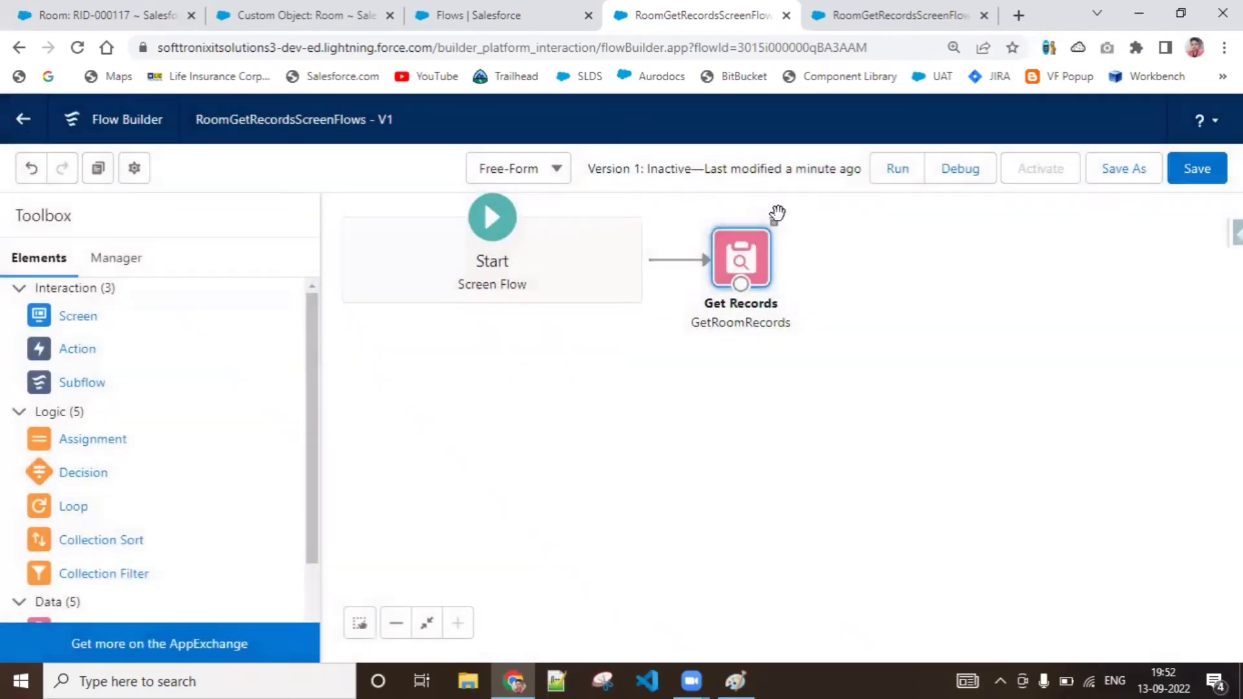
# Reopen GetRoomRecords and review its object, filter, sorting, record count and stored field settings
pyautogui.doubleClick(738, 260)
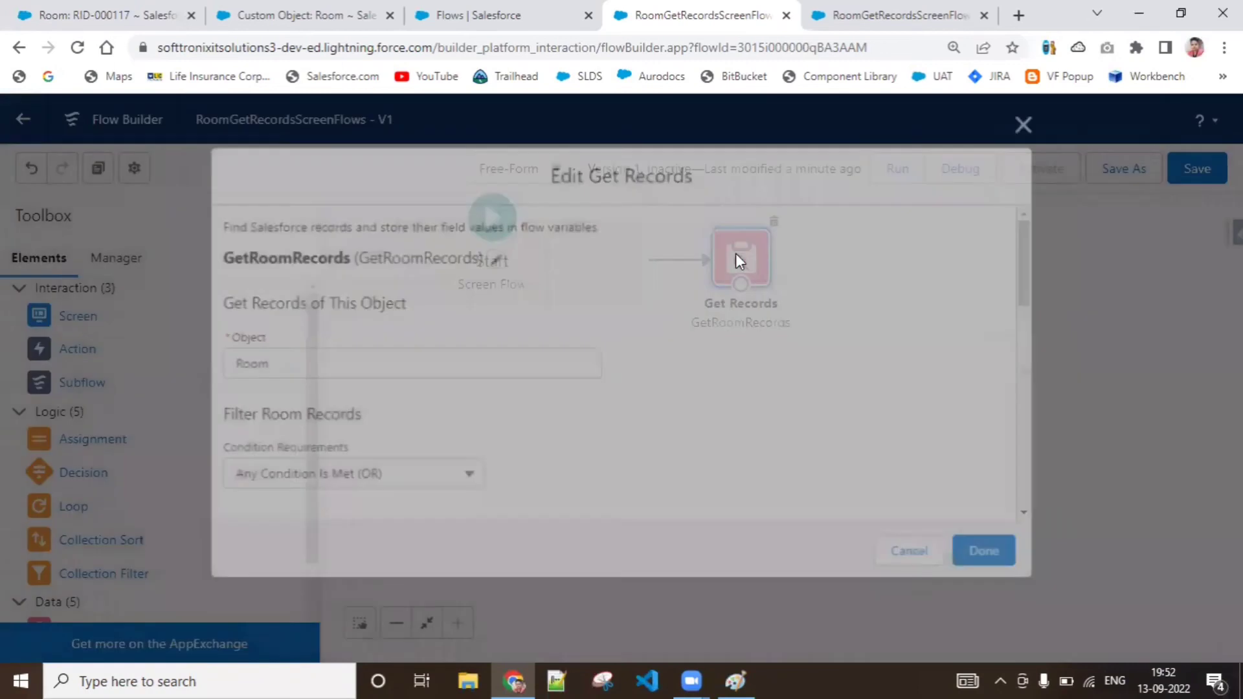
pyautogui.moveTo(1035, 297); pyautogui.dragTo(1069, 519)
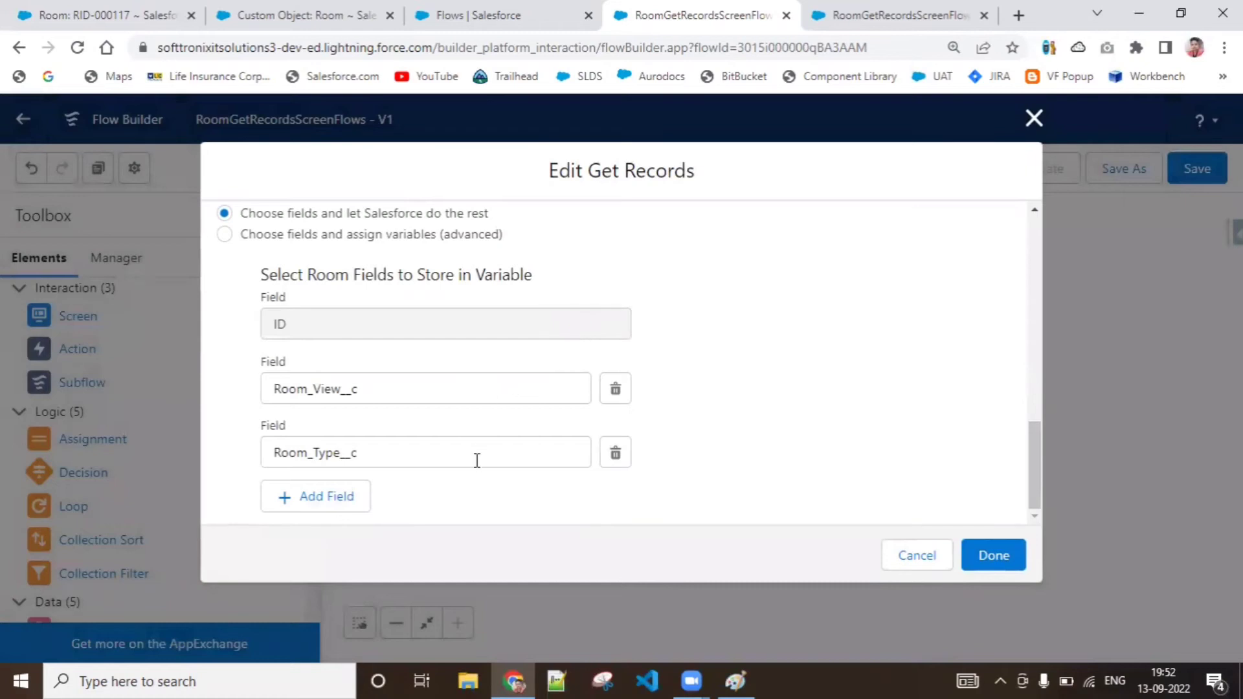
pyautogui.moveTo(1029, 437); pyautogui.dragTo(1038, 224)
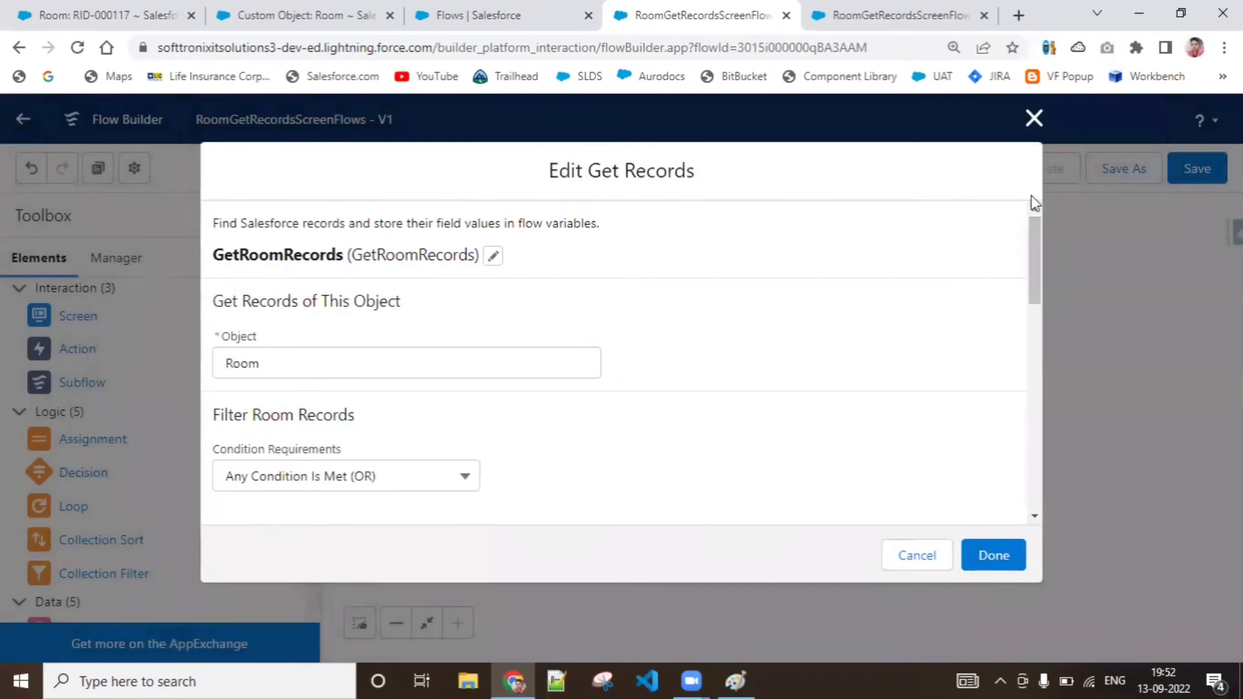
pyautogui.moveTo(1029, 227); pyautogui.dragTo(1056, 444)
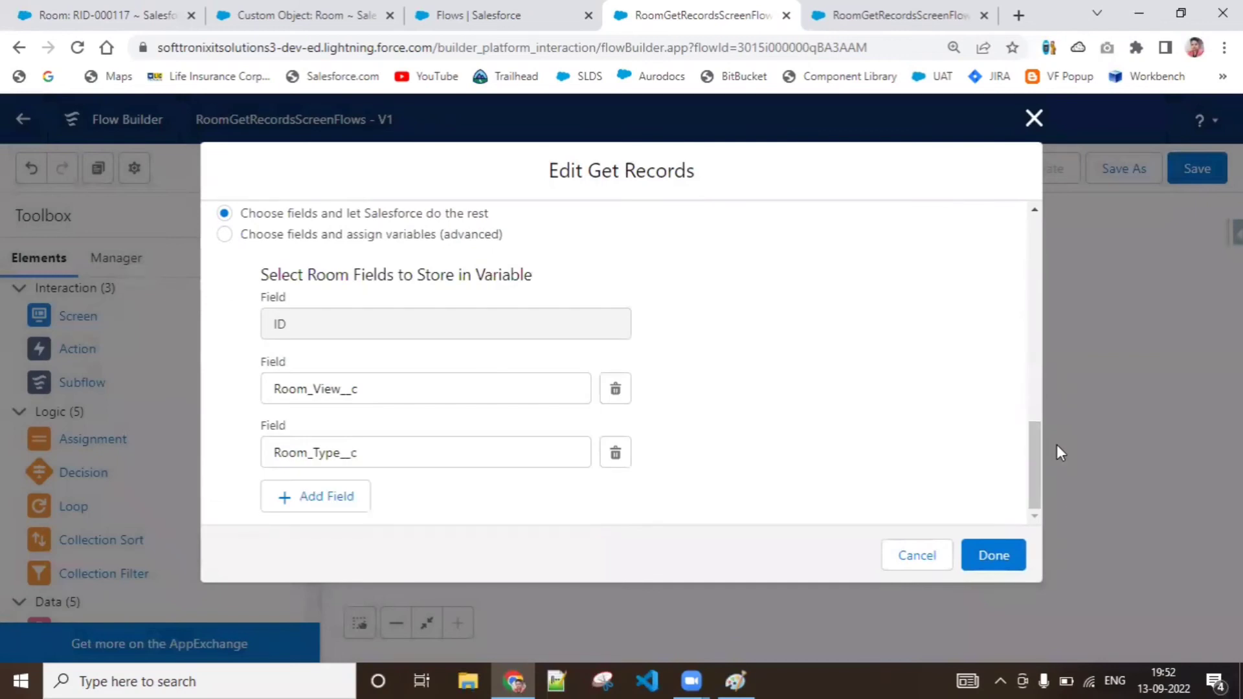
pyautogui.moveTo(1039, 448); pyautogui.dragTo(1035, 389)
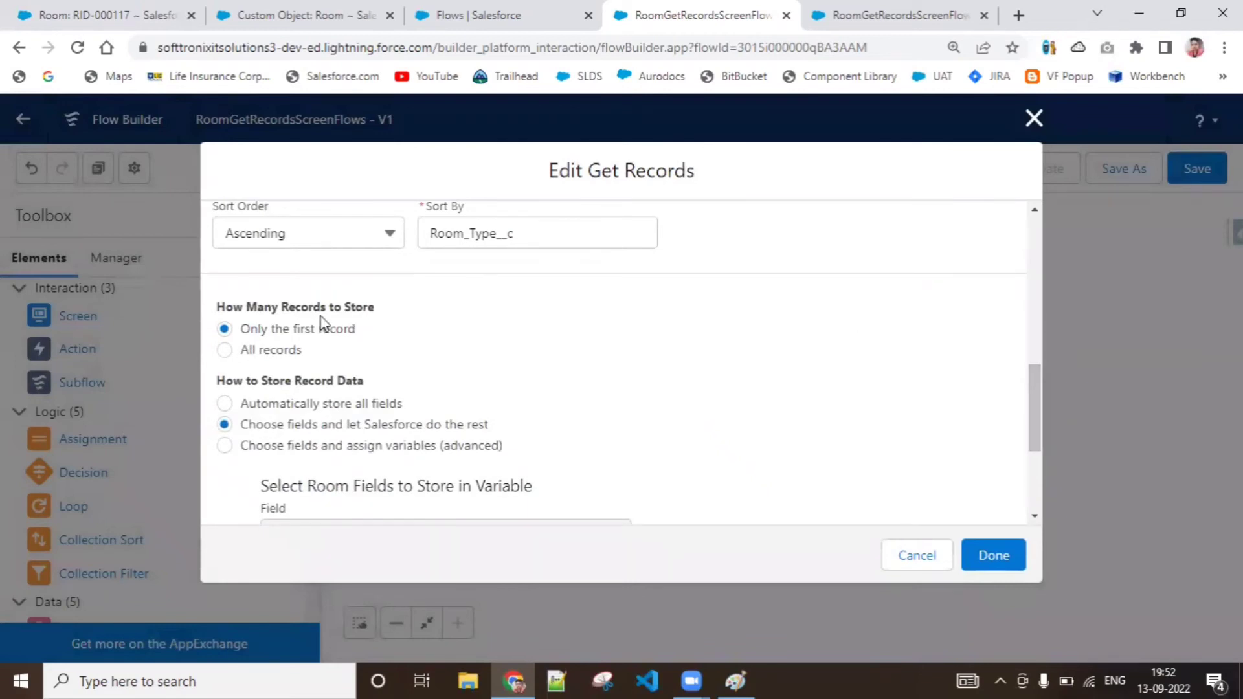
pyautogui.scroll(-5, 1038, 496)
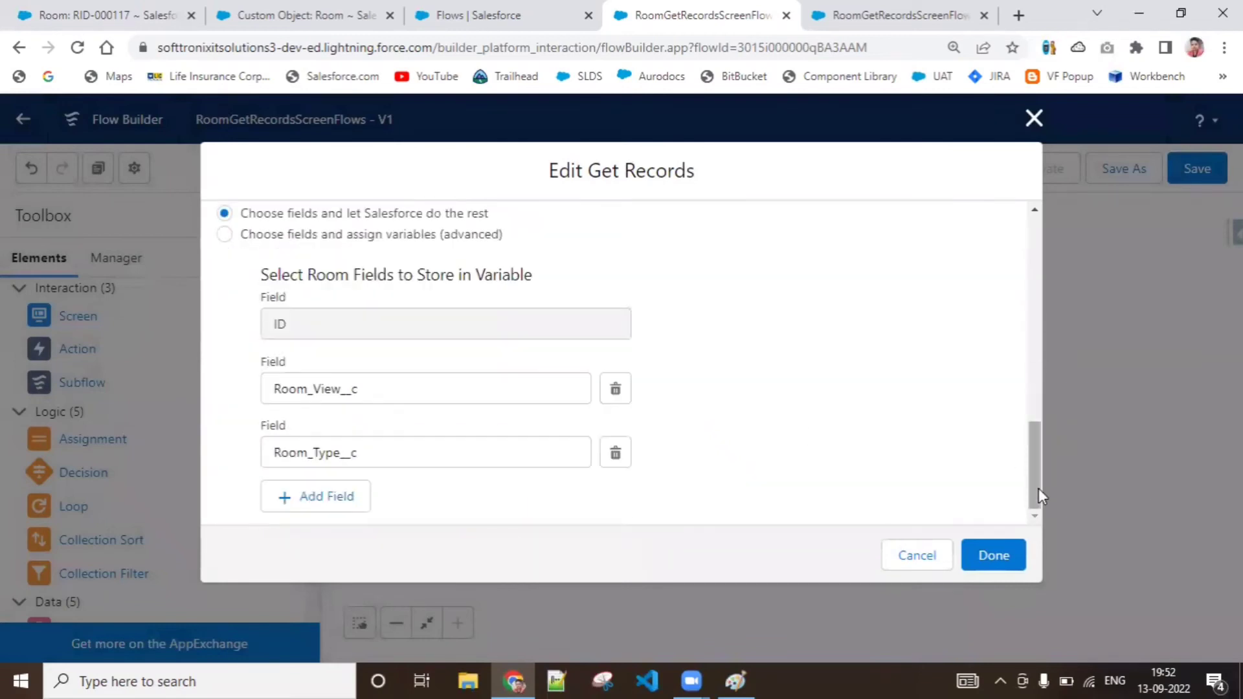
pyautogui.click(1005, 562)
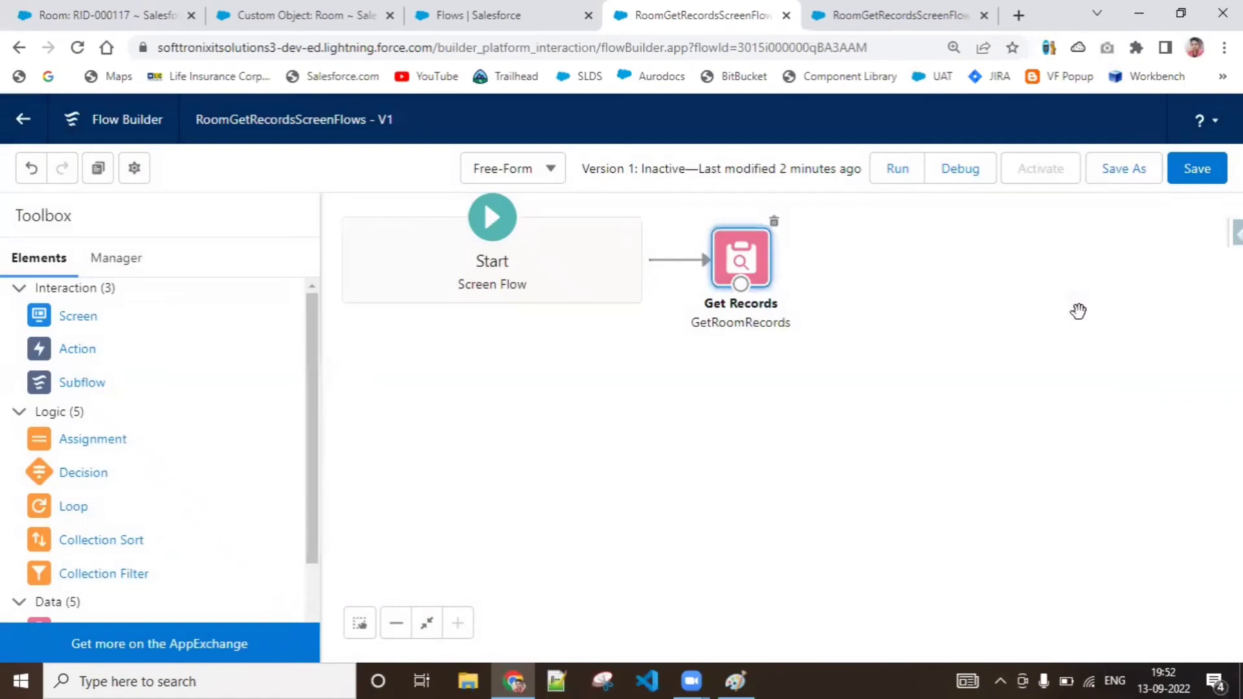
# Save the flow and run it in debug mode with the default debug options
pyautogui.click(1183, 178)
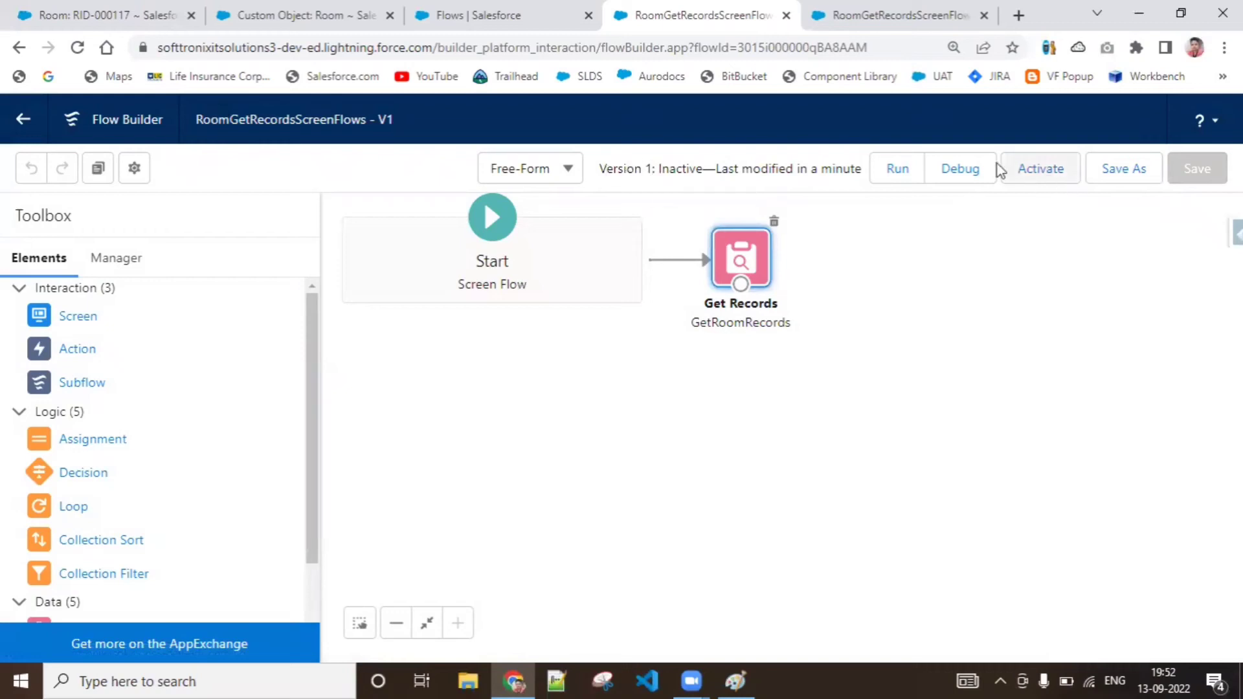
pyautogui.click(964, 169)
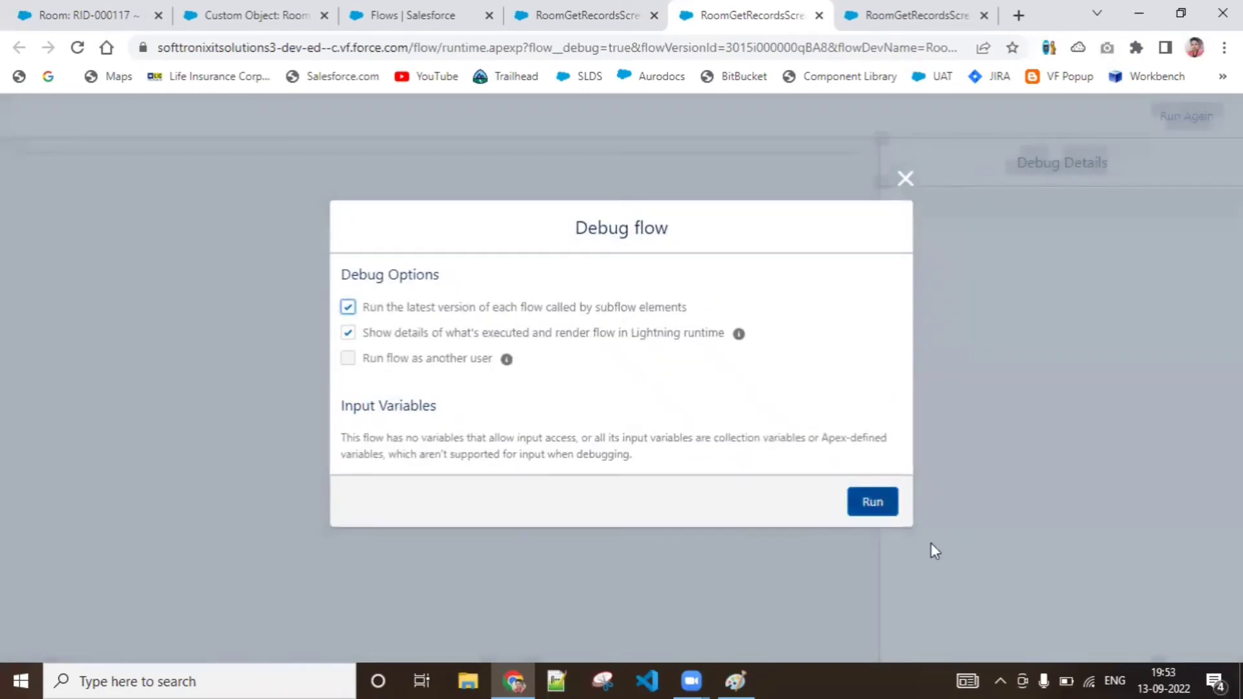
pyautogui.click(861, 505)
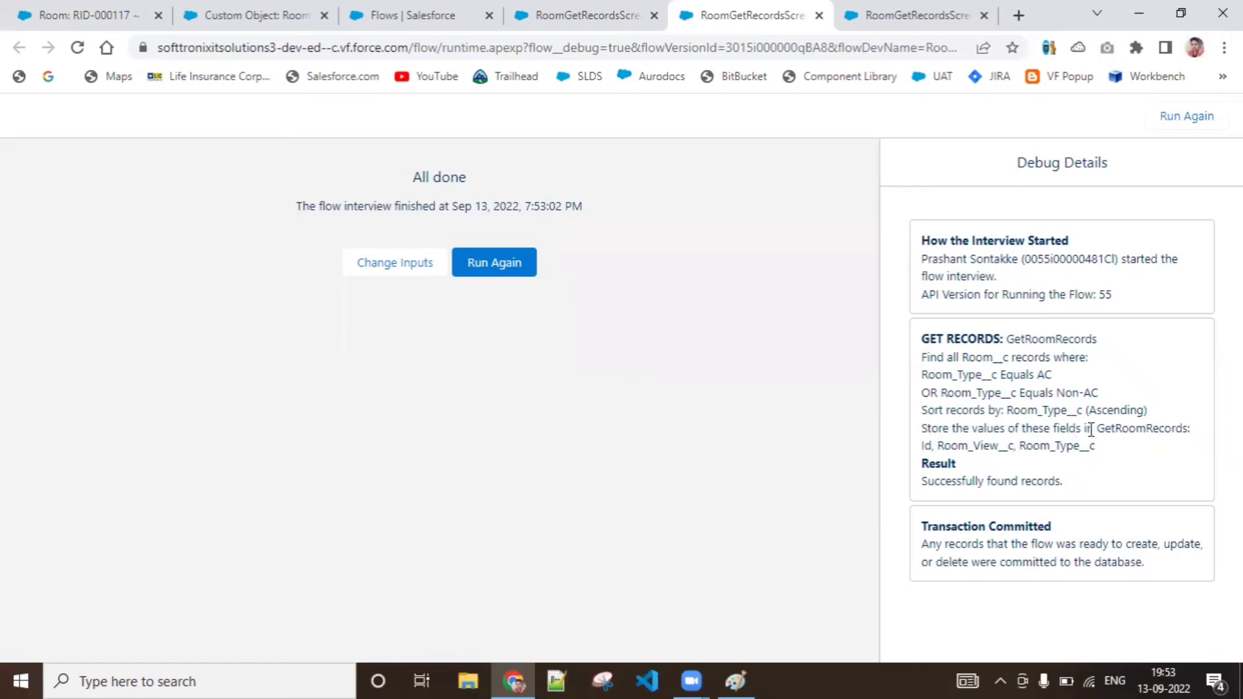
# Highlight the GetRoomRecords variable in the debug details and compare it with the Get Records element on the flow canvas
pyautogui.moveTo(1096, 428); pyautogui.dragTo(1186, 426)
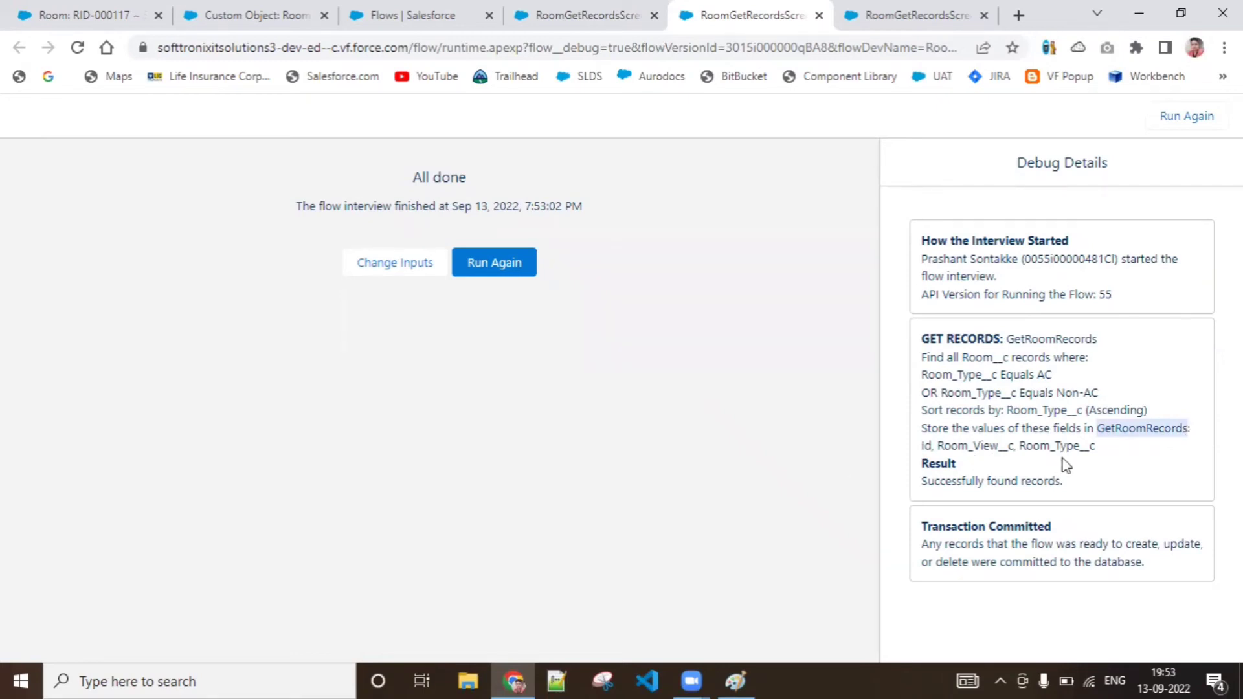
pyautogui.click(569, 9)
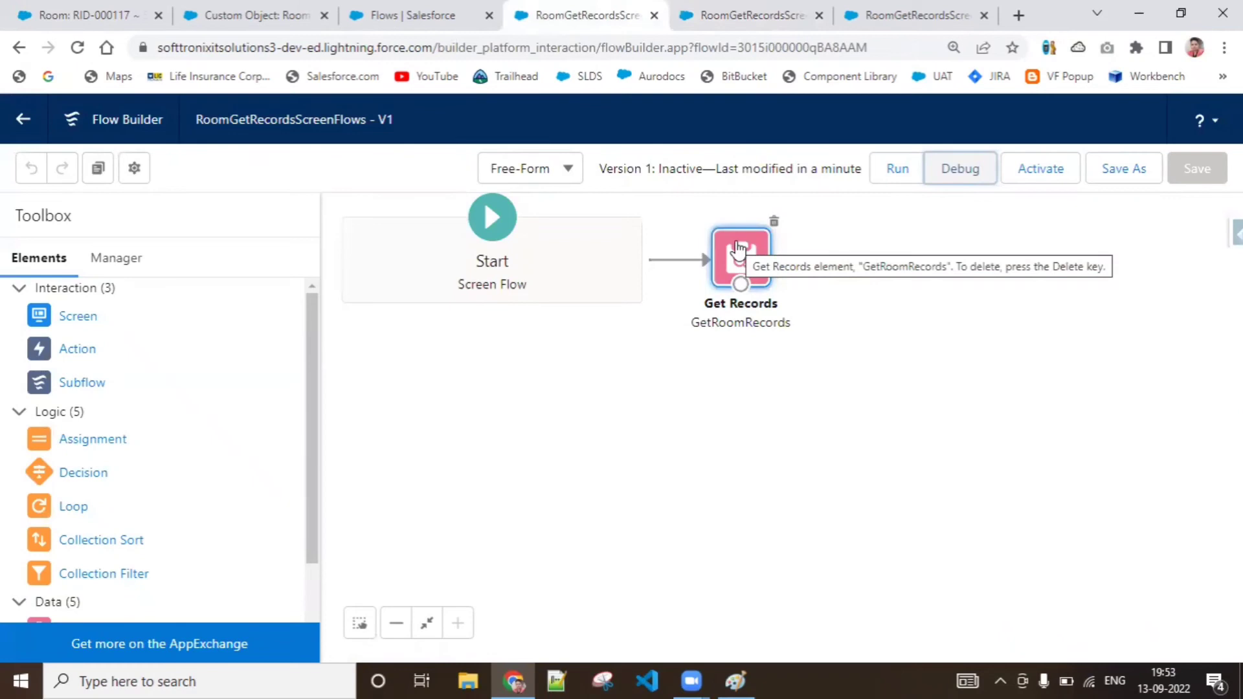
pyautogui.click(716, 14)
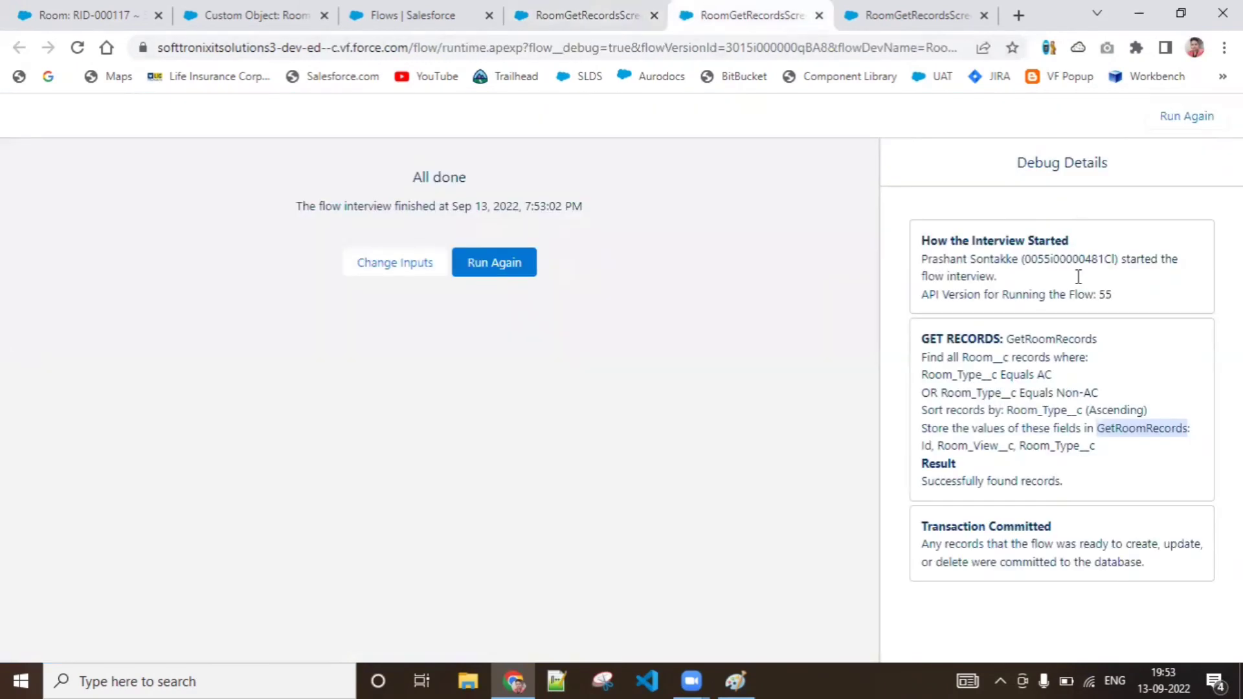
pyautogui.click(570, 10)
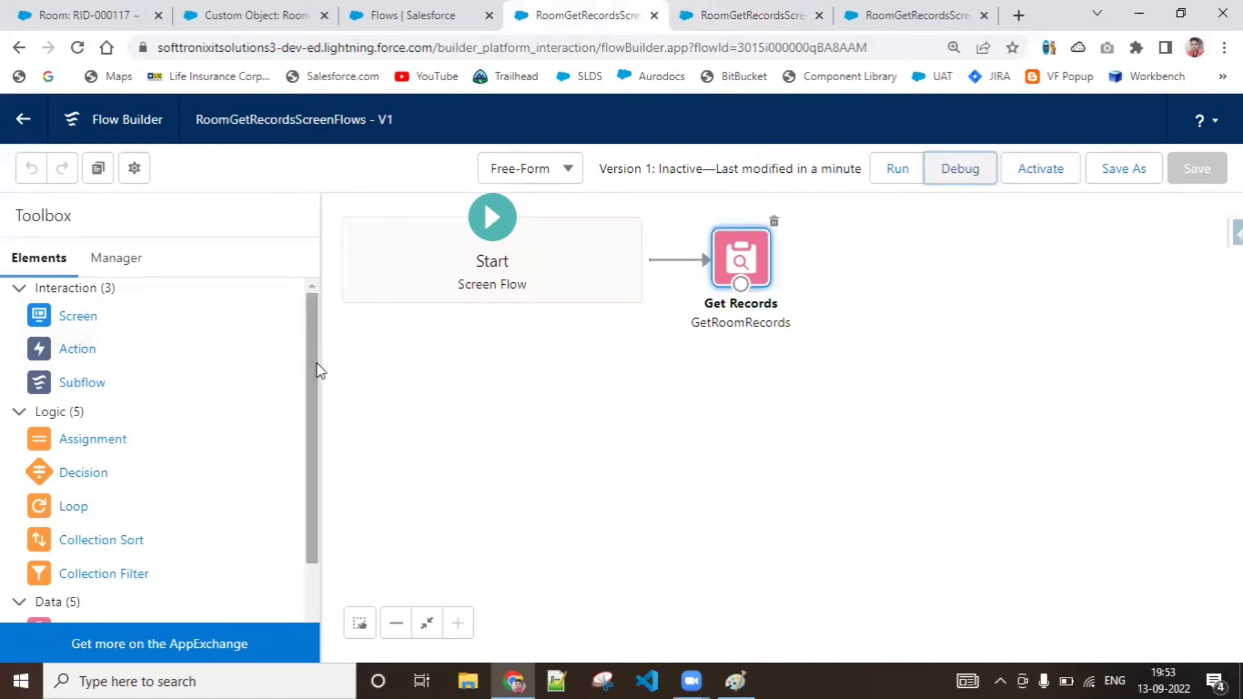
# Add a Screen element beside Get Records with the label and API name ShowRoomRecords
pyautogui.moveTo(317, 367); pyautogui.dragTo(330, 344)
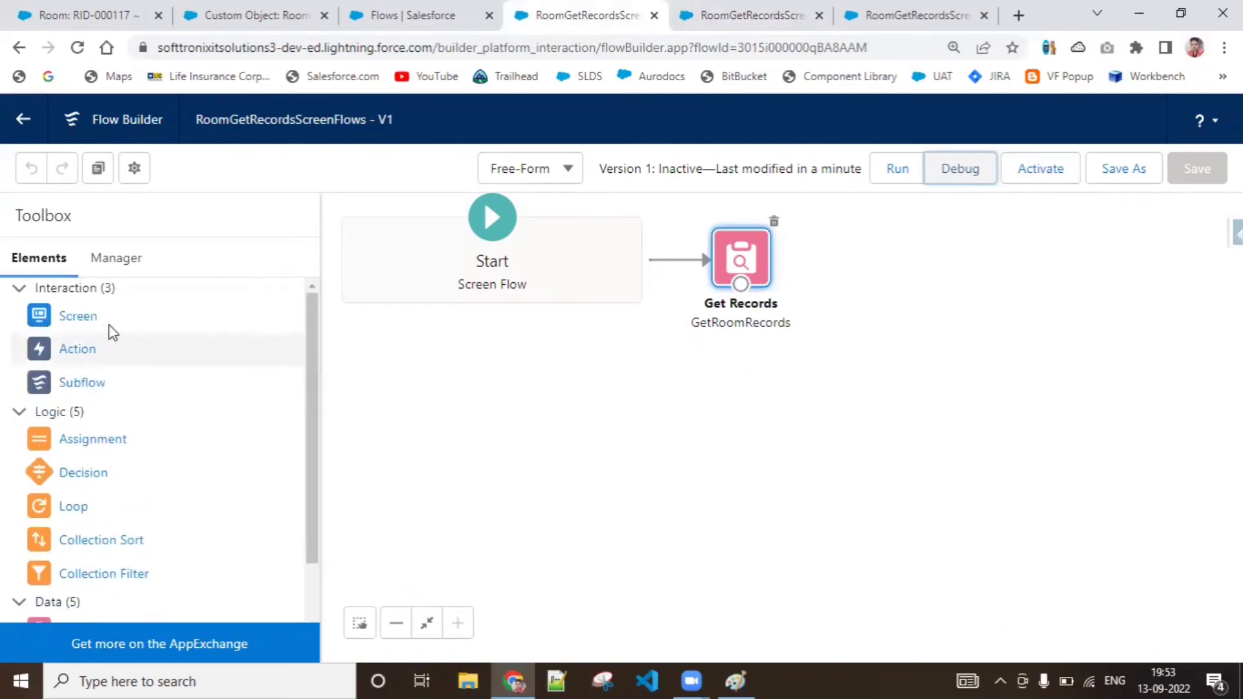
pyautogui.moveTo(98, 327); pyautogui.dragTo(861, 239)
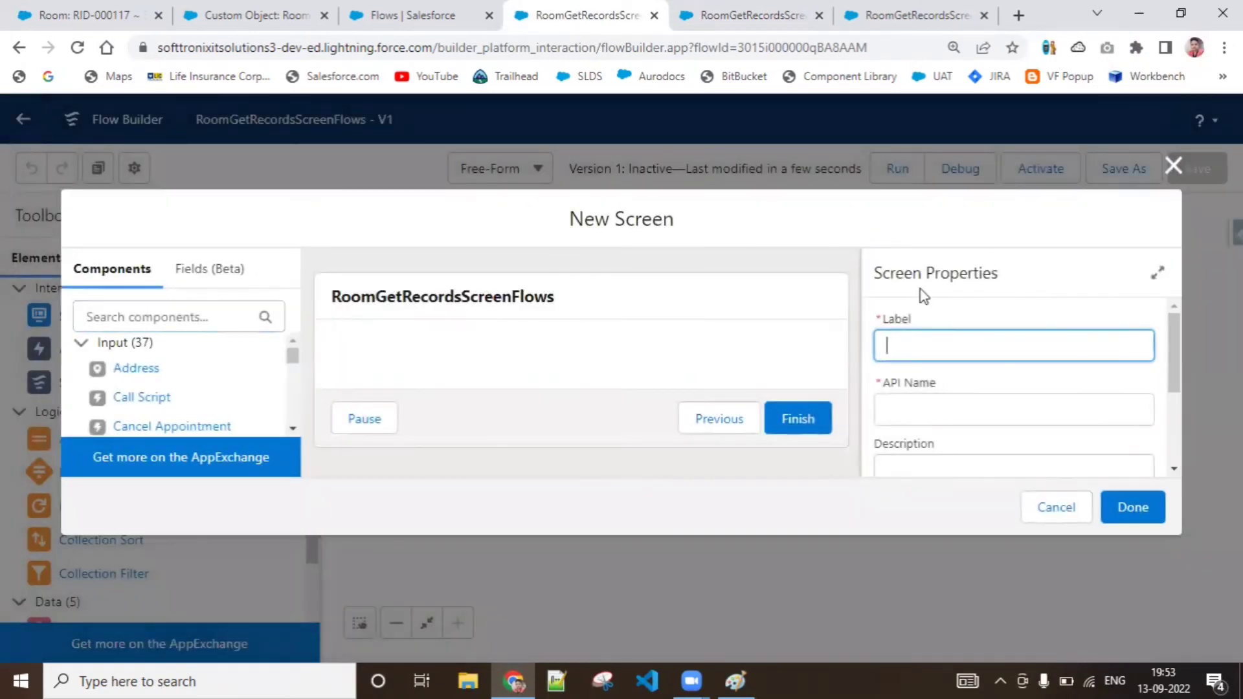
pyautogui.write('ShowRoomRecords')
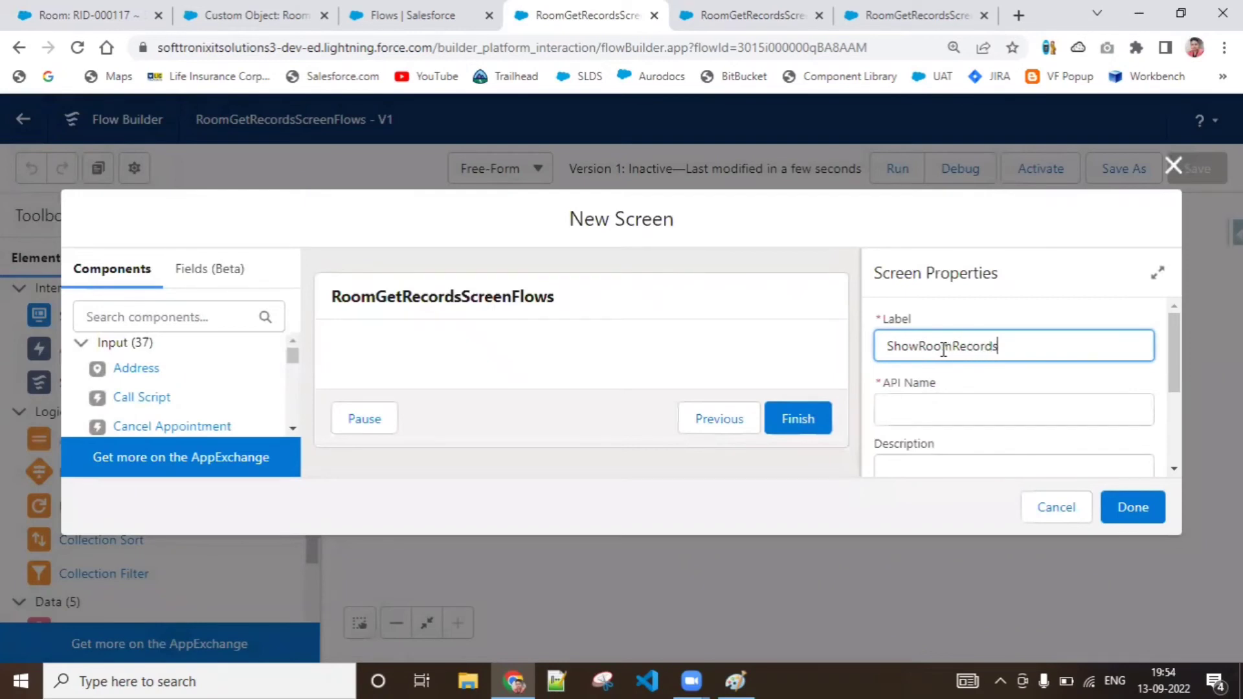
pyautogui.click(938, 399)
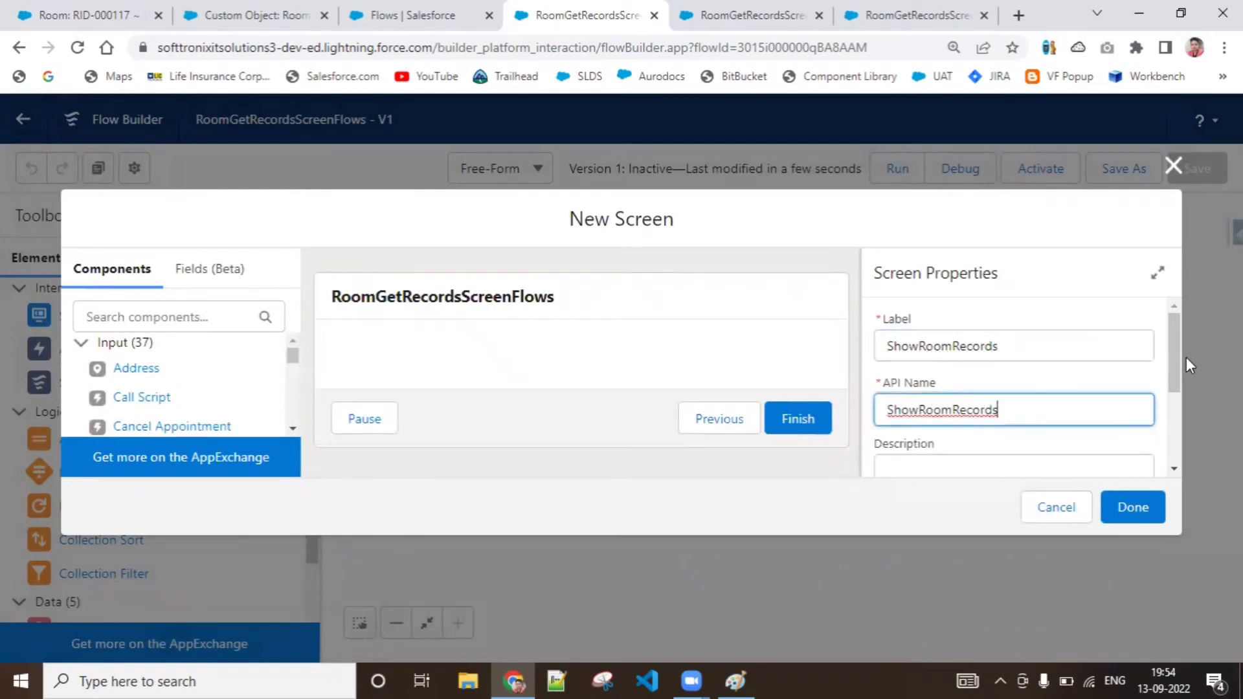
# Expand the footer configuration in the ShowRoomRecords screen properties
pyautogui.moveTo(1175, 375); pyautogui.dragTo(1191, 471)
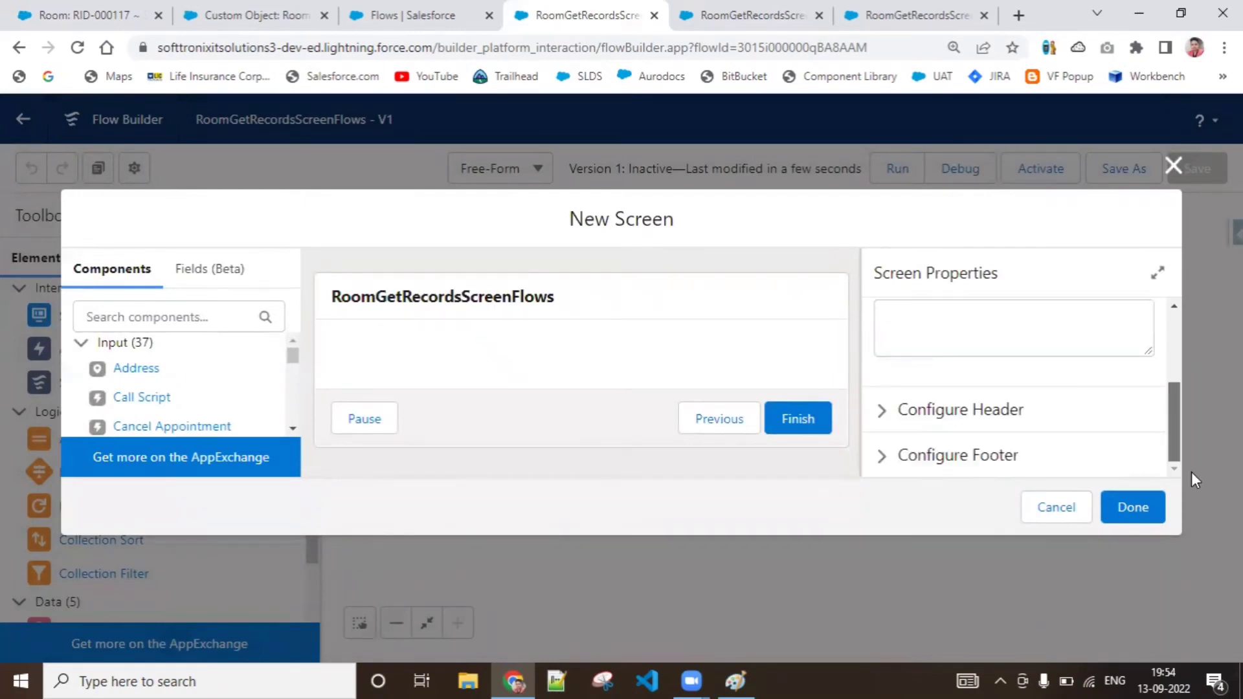
pyautogui.click(1025, 459)
pyautogui.moveTo(1173, 362); pyautogui.dragTo(1175, 408)
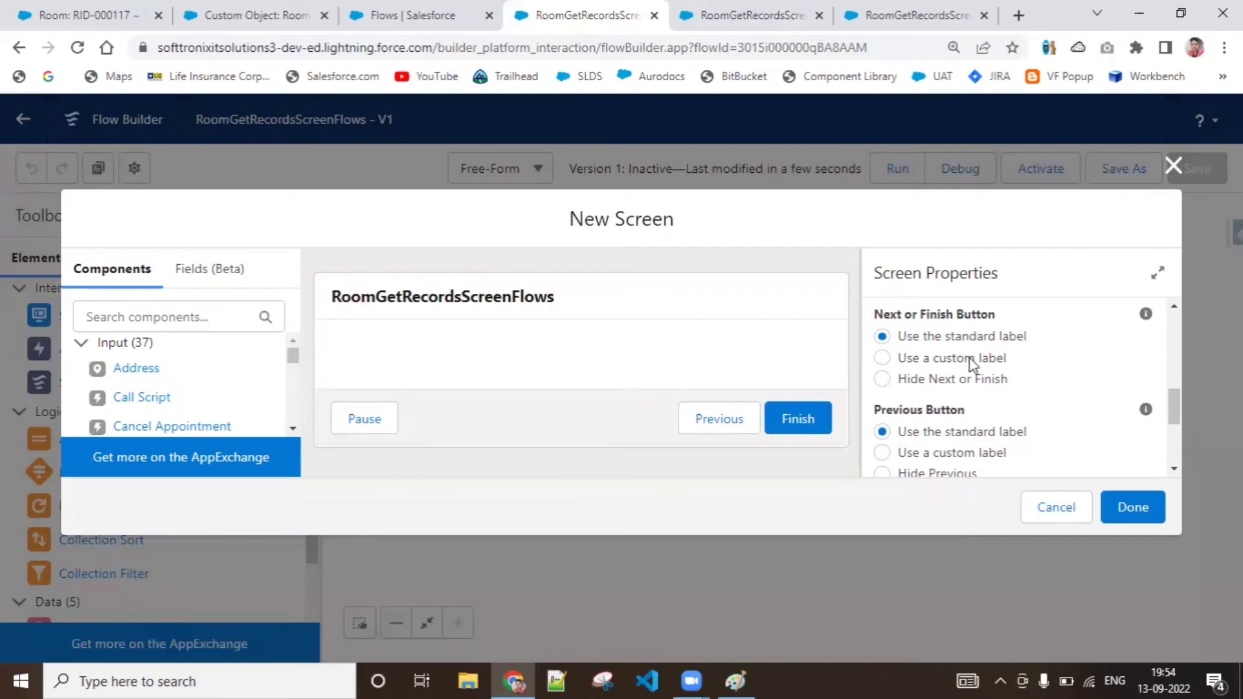
pyautogui.click(931, 361)
pyautogui.click(947, 433)
pyautogui.write('DEL')
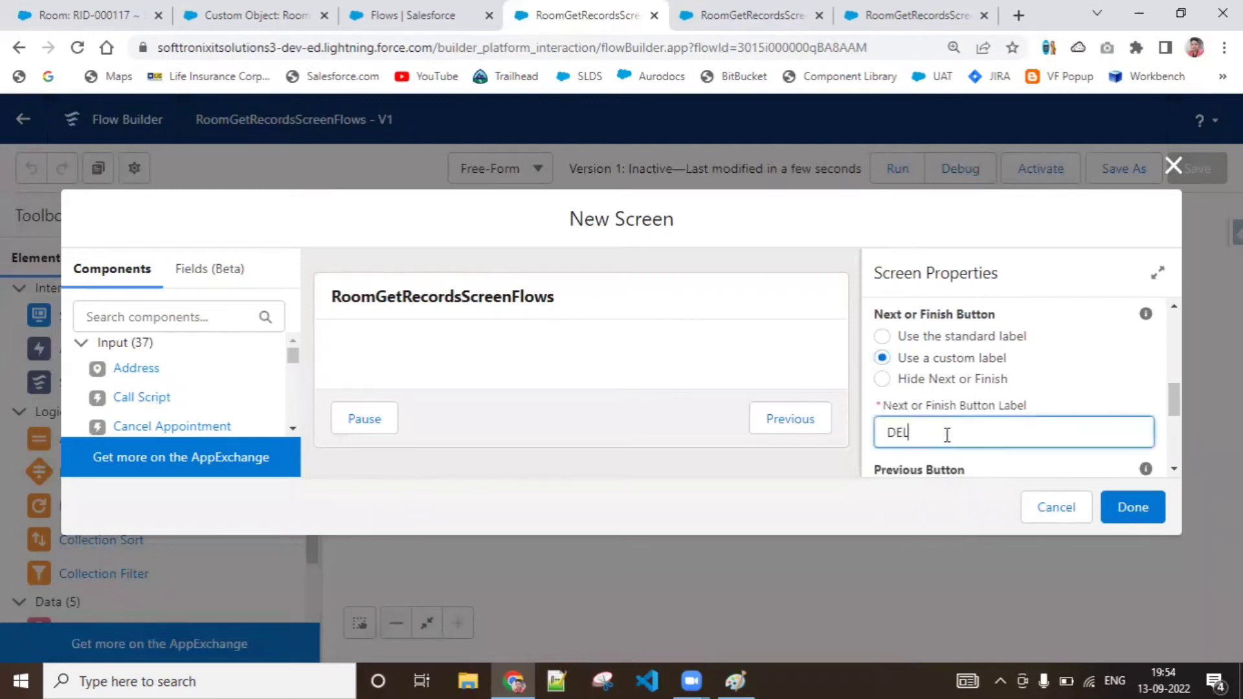
pyautogui.write('ETE')
pyautogui.press('BackSpace')
pyautogui.press('BackSpace')
pyautogui.press('BackSpace')
pyautogui.press('BackSpace')
pyautogui.press('BackSpace')
pyautogui.click(881, 337)
# Hide the Previous and Pause buttons in the ShowRoomRecords screen footer
pyautogui.scroll(-2, 935, 348)
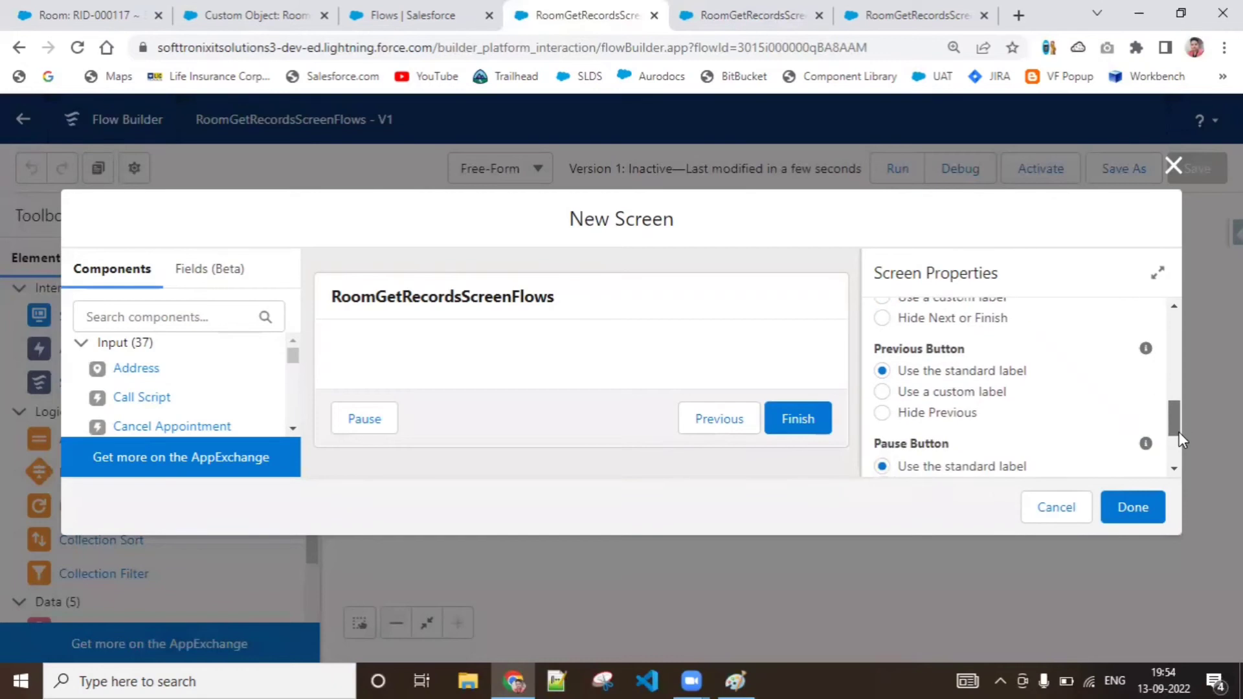
pyautogui.click(936, 385)
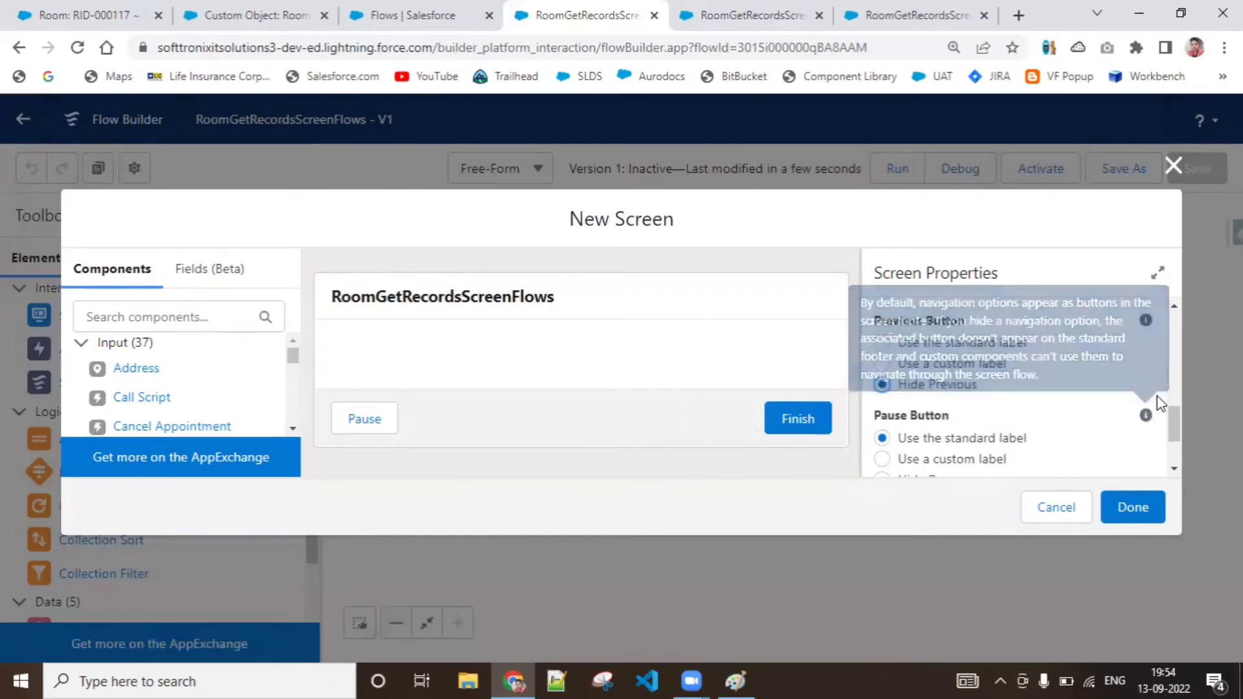
pyautogui.scroll(-1, 1175, 431)
pyautogui.scroll(-1, 1174, 426)
pyautogui.click(943, 386)
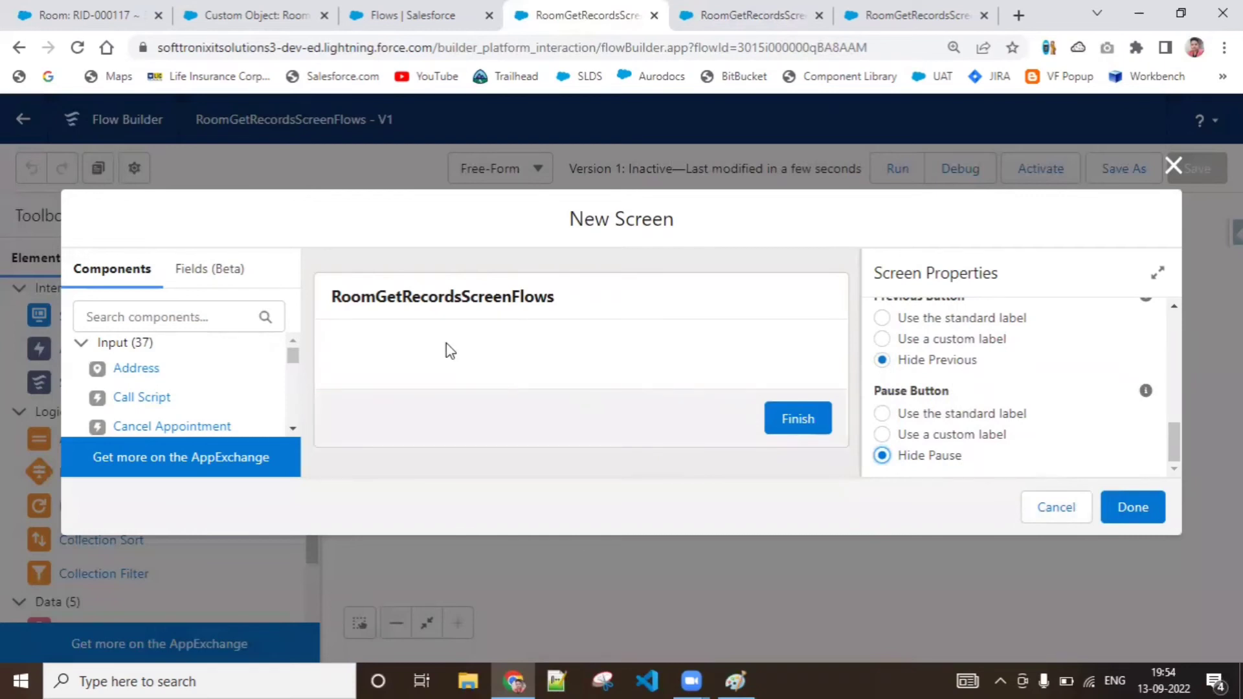
pyautogui.scroll(-3, 297, 421)
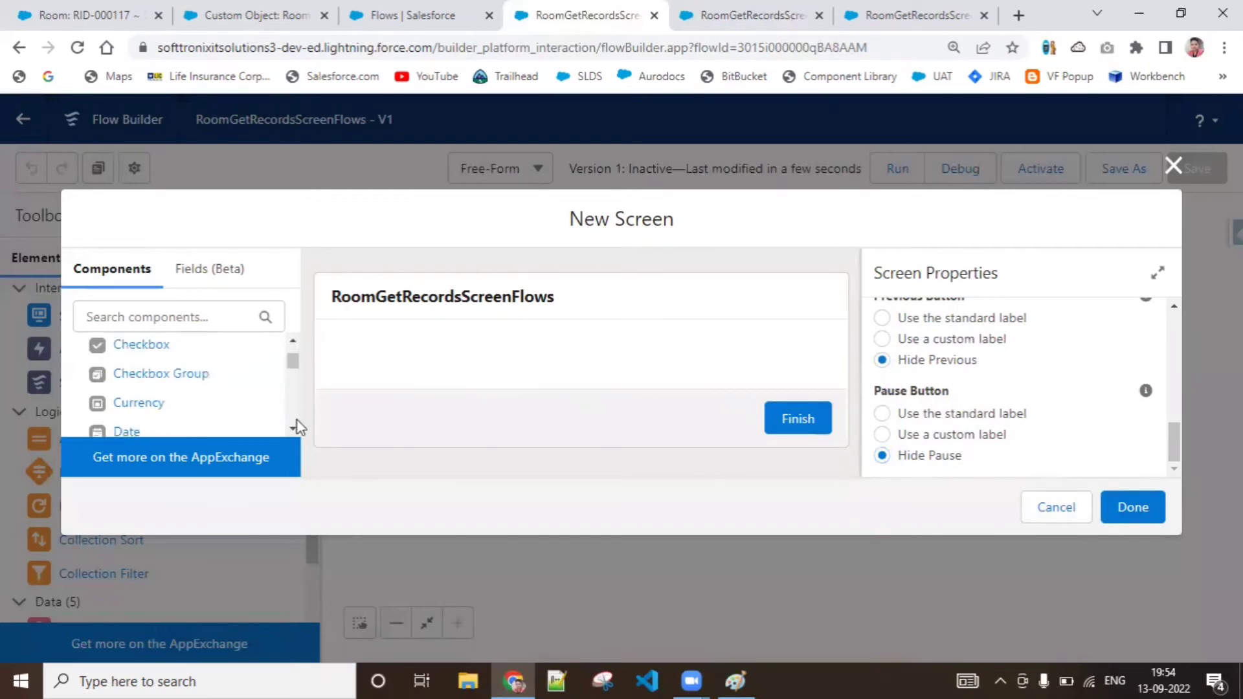
# Add a Display Text component to the ShowRoomRecords screen with the API name FetchedRoomList
pyautogui.scroll(-8, 297, 421)
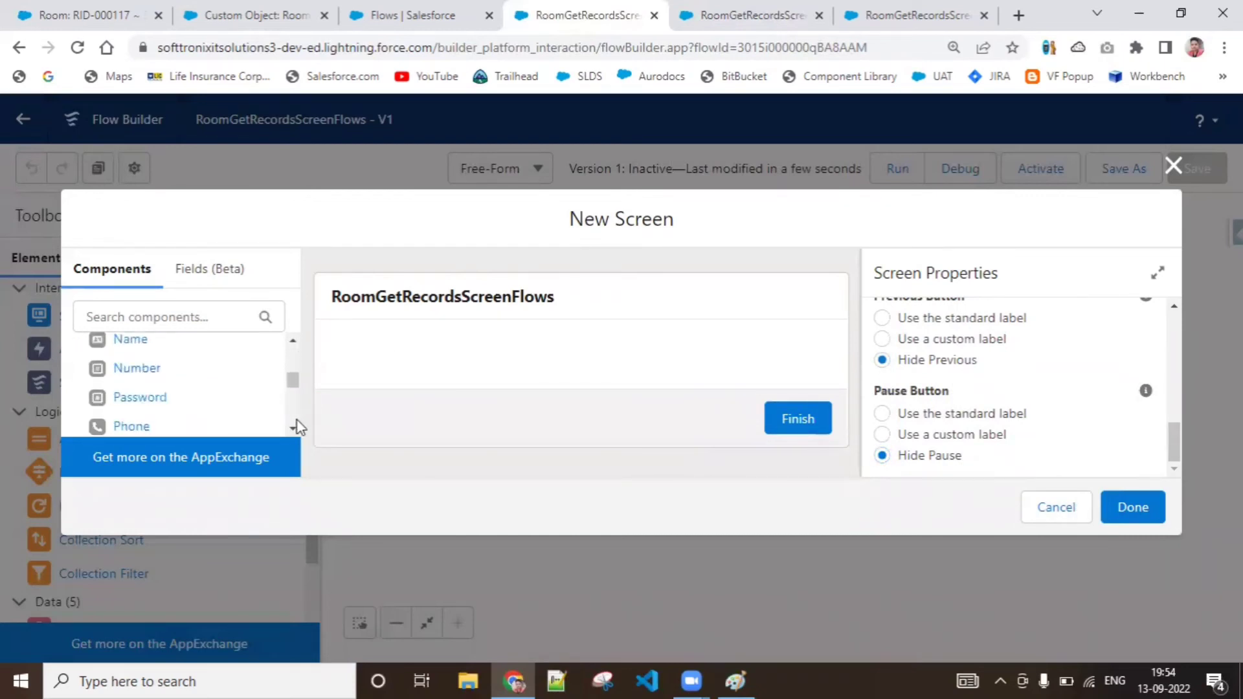
pyautogui.scroll(-4, 297, 426)
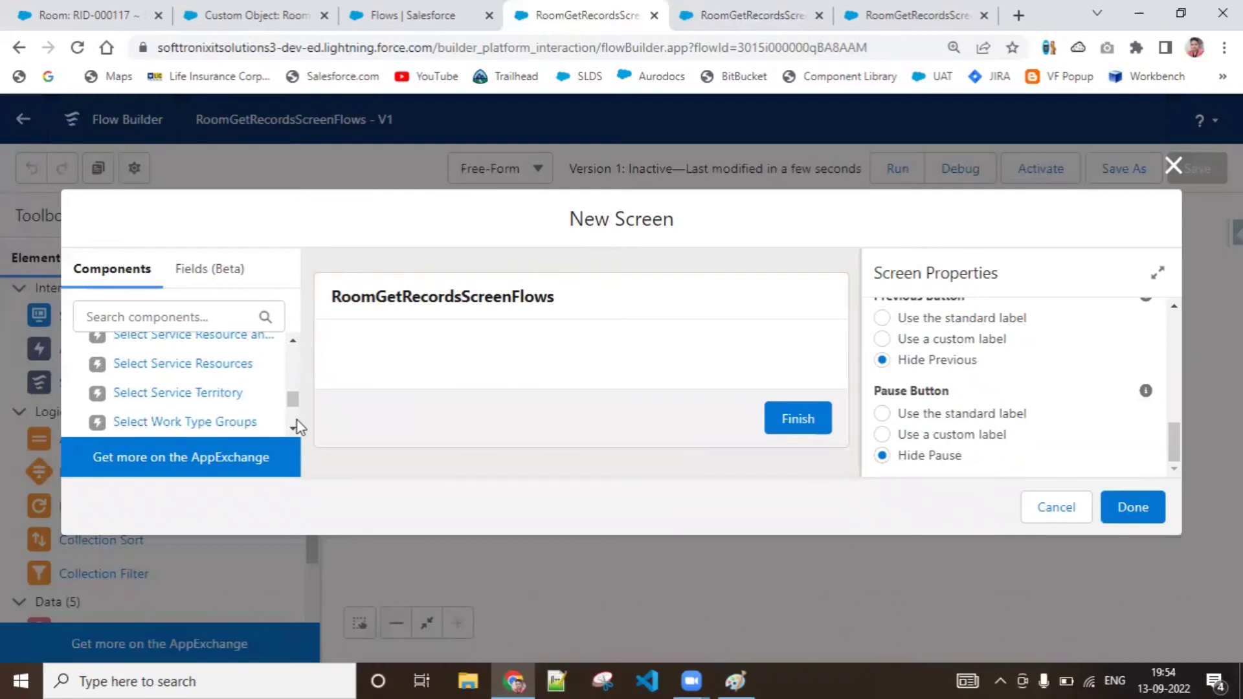
pyautogui.scroll(-6, 297, 428)
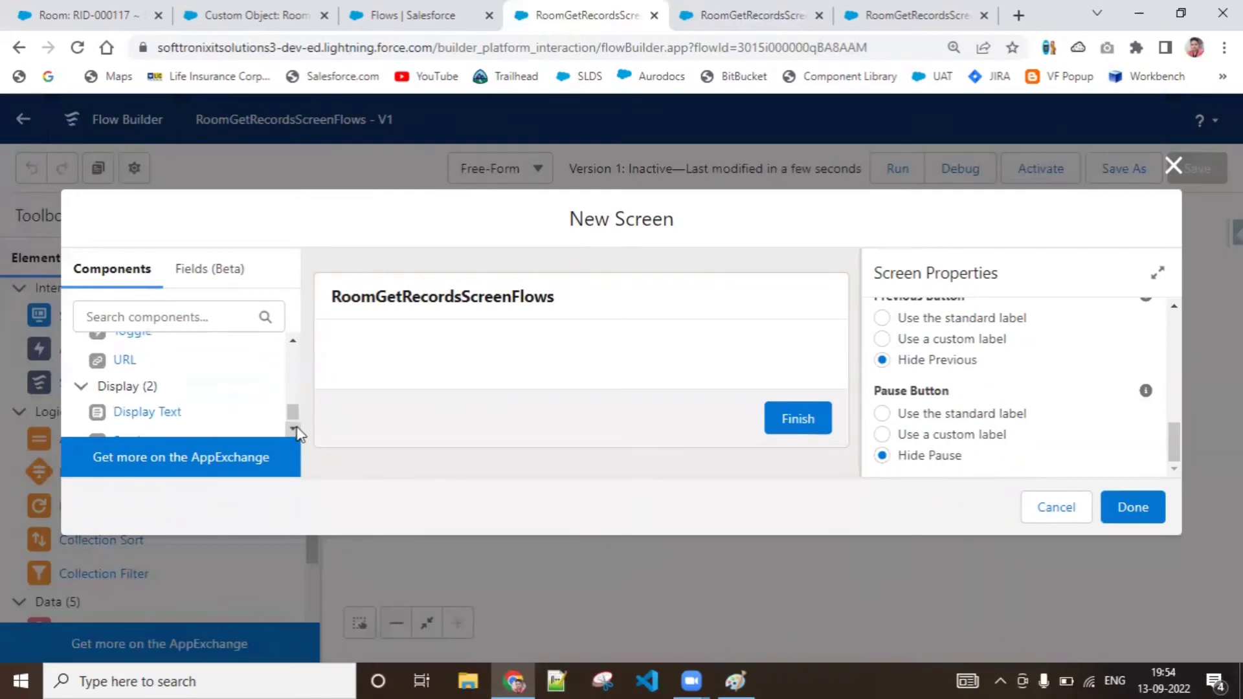
pyautogui.moveTo(134, 414); pyautogui.dragTo(342, 361)
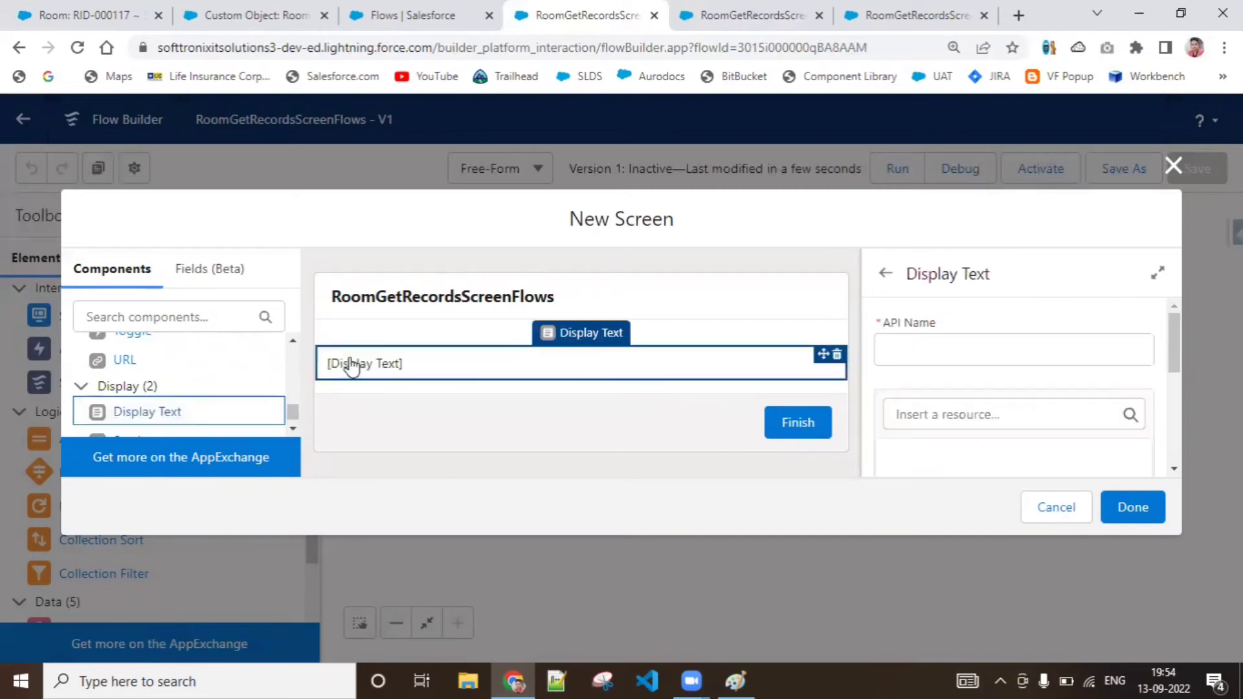
pyautogui.click(949, 344)
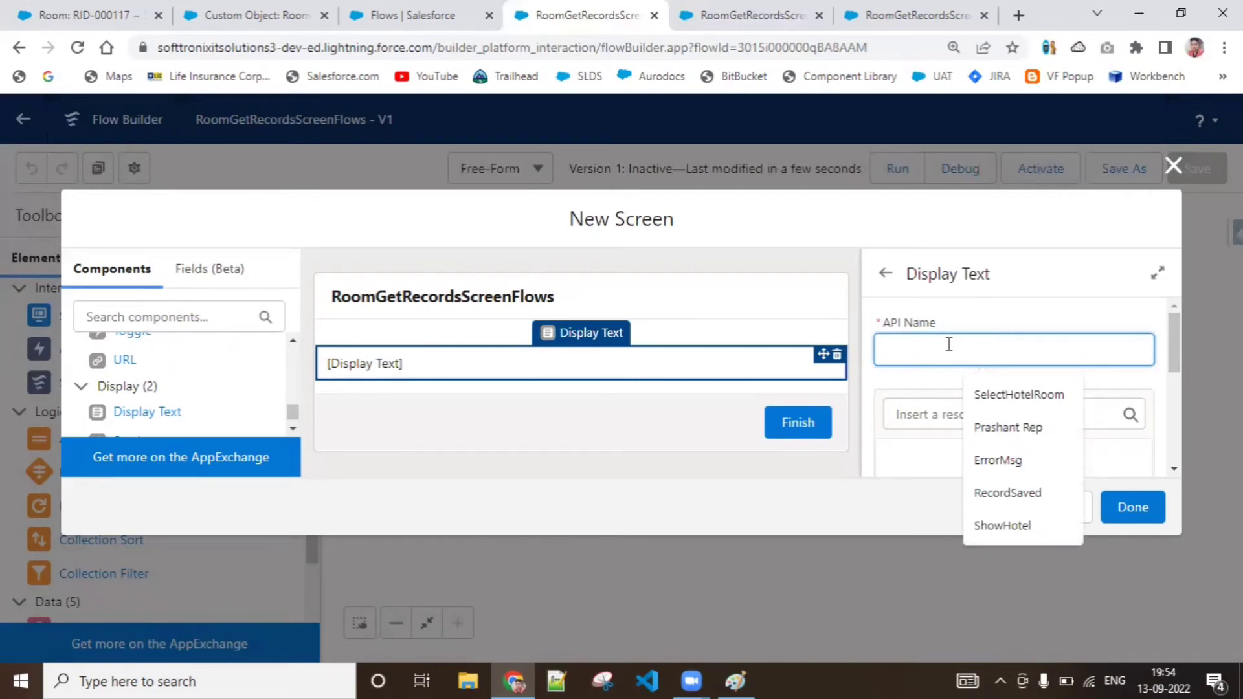
pyautogui.write('RoomLIs')
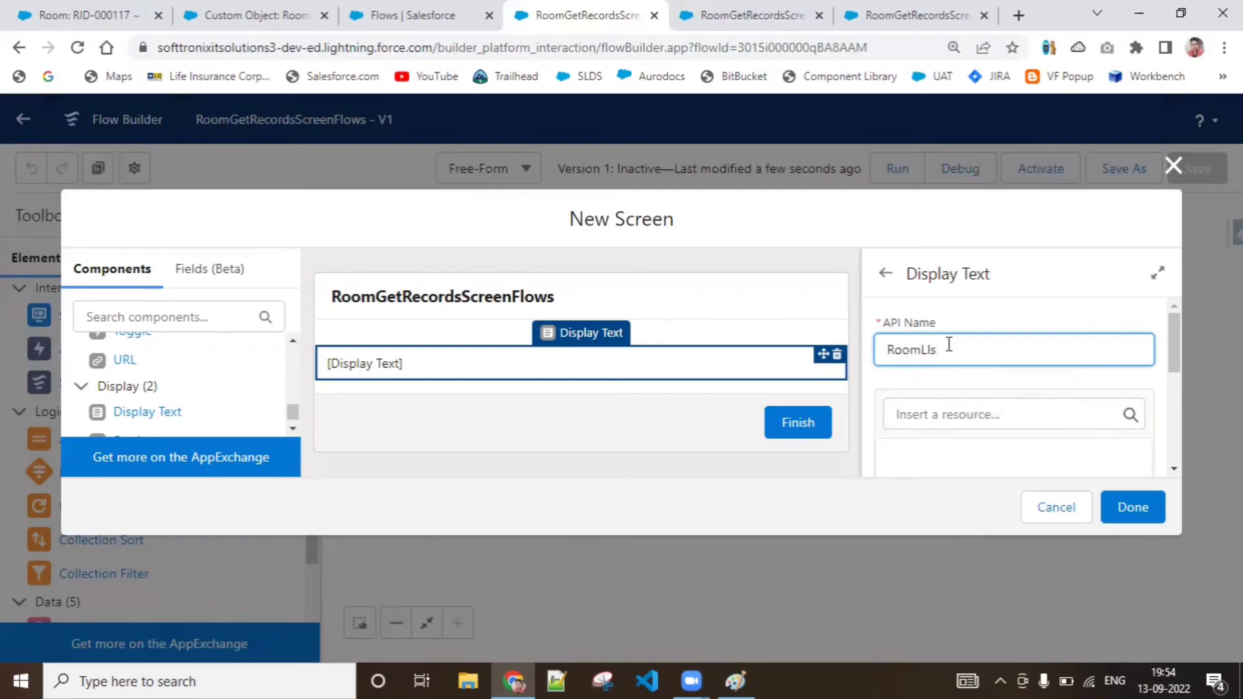
pyautogui.press('Left')
pyautogui.press('Left')
pyautogui.write('Fetched')
# Insert the Room_Charges__c field of GetRoomRecords into the FetchedRoomList text and finish the new screen
pyautogui.click(1088, 451)
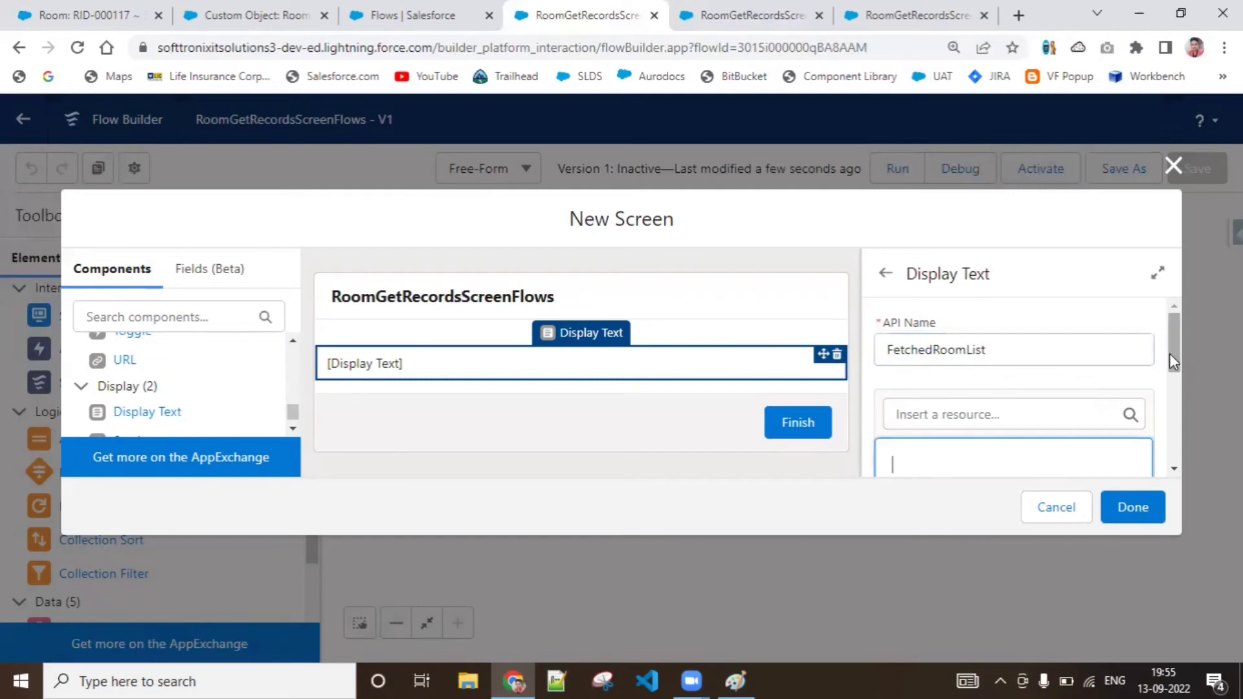
pyautogui.moveTo(1169, 354); pyautogui.dragTo(1170, 382)
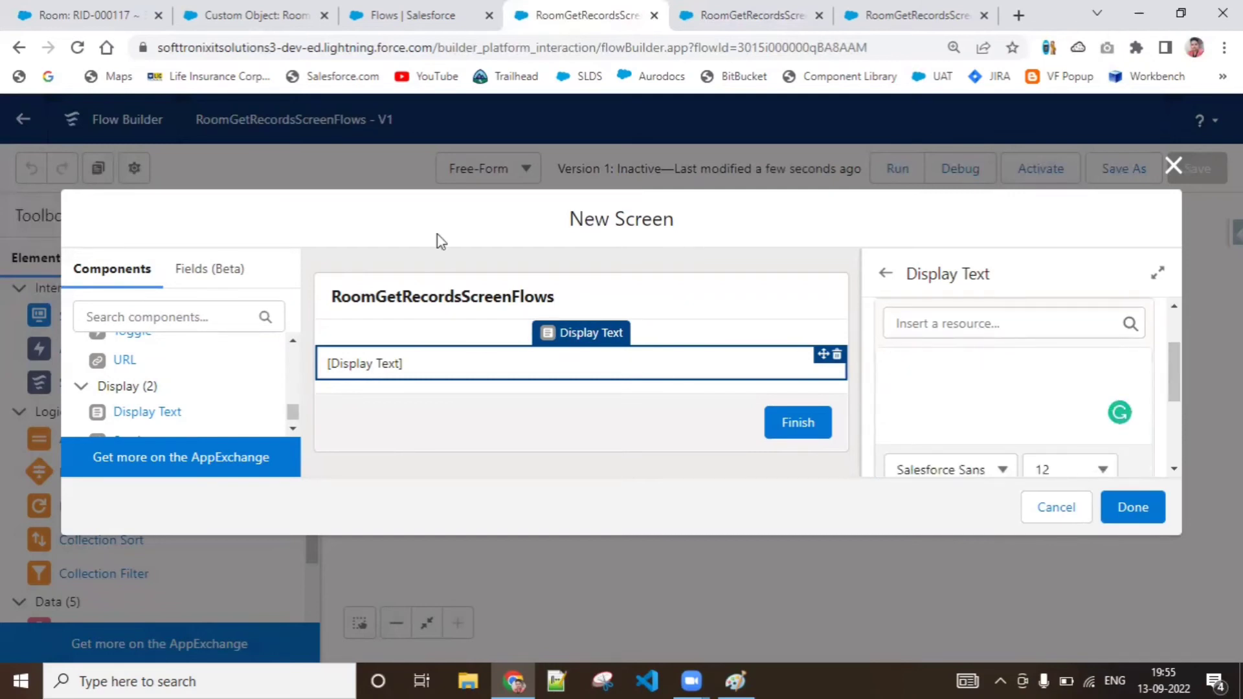
pyautogui.moveTo(383, 6)
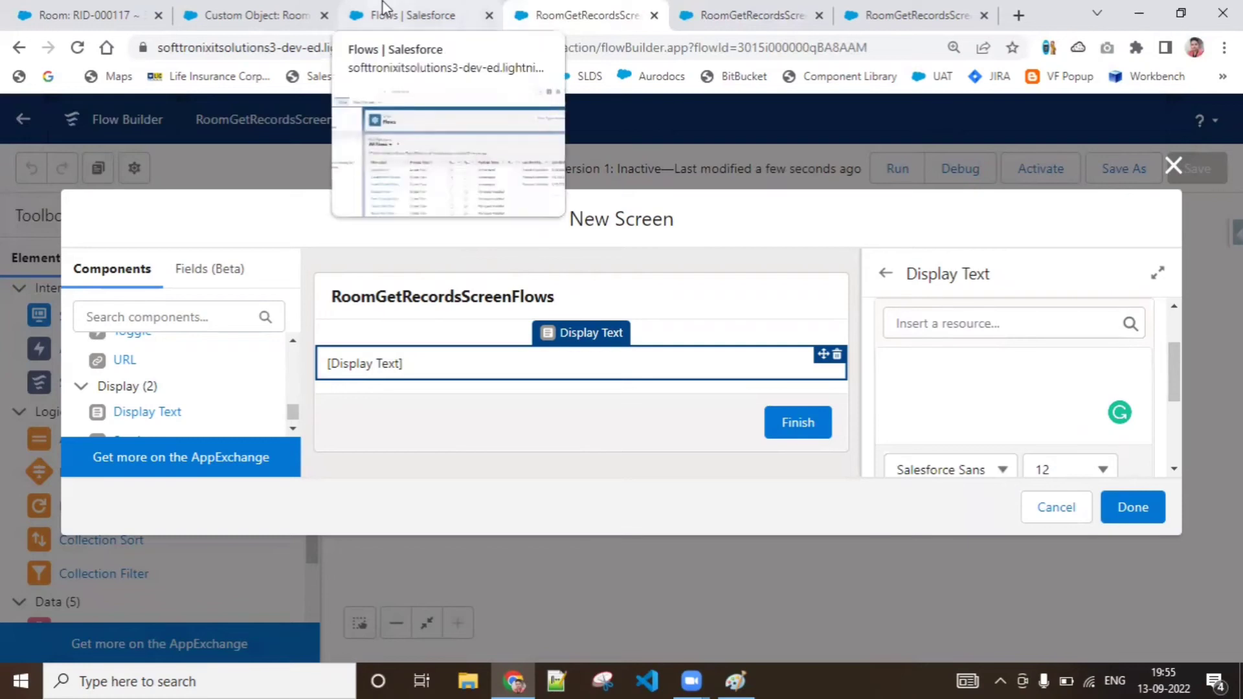
pyautogui.click(1008, 317)
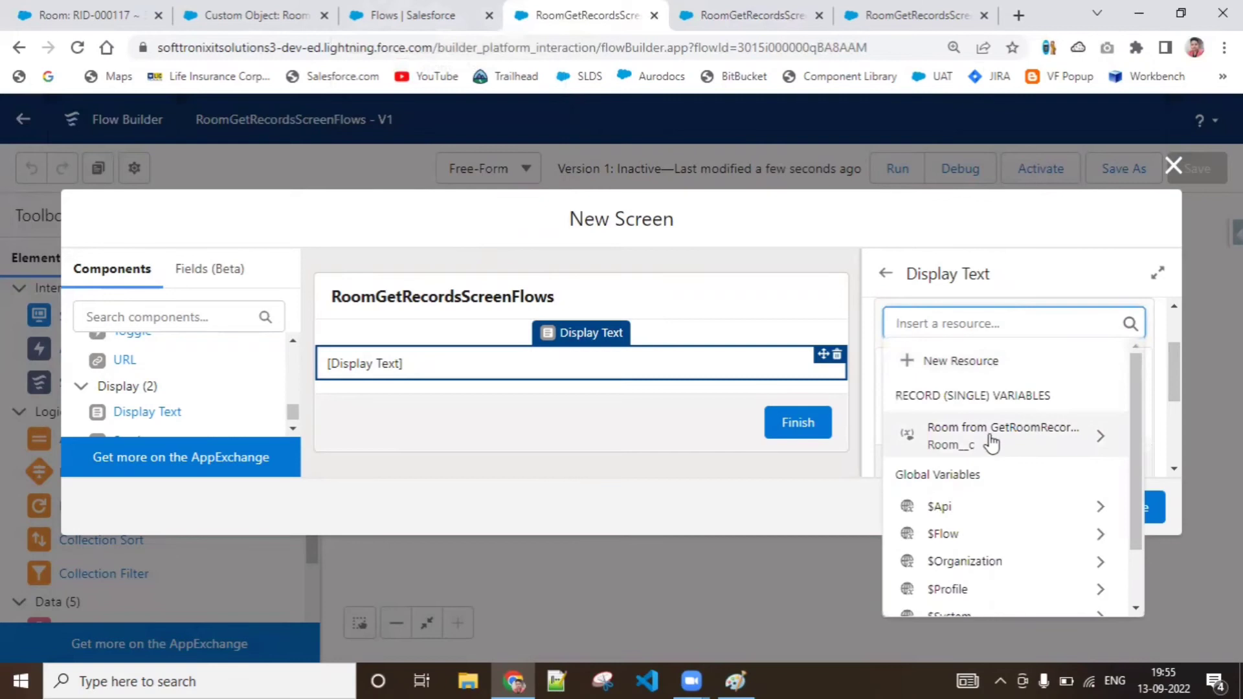
pyautogui.click(1044, 445)
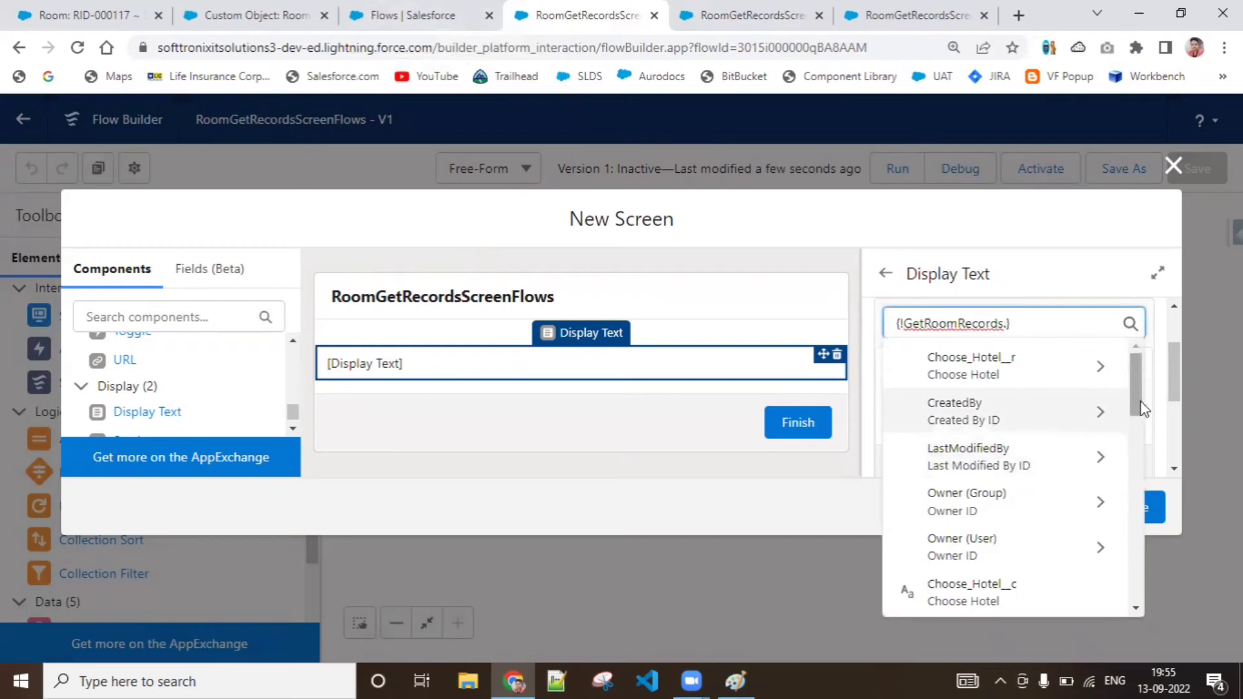
pyautogui.moveTo(1140, 408); pyautogui.dragTo(1142, 589)
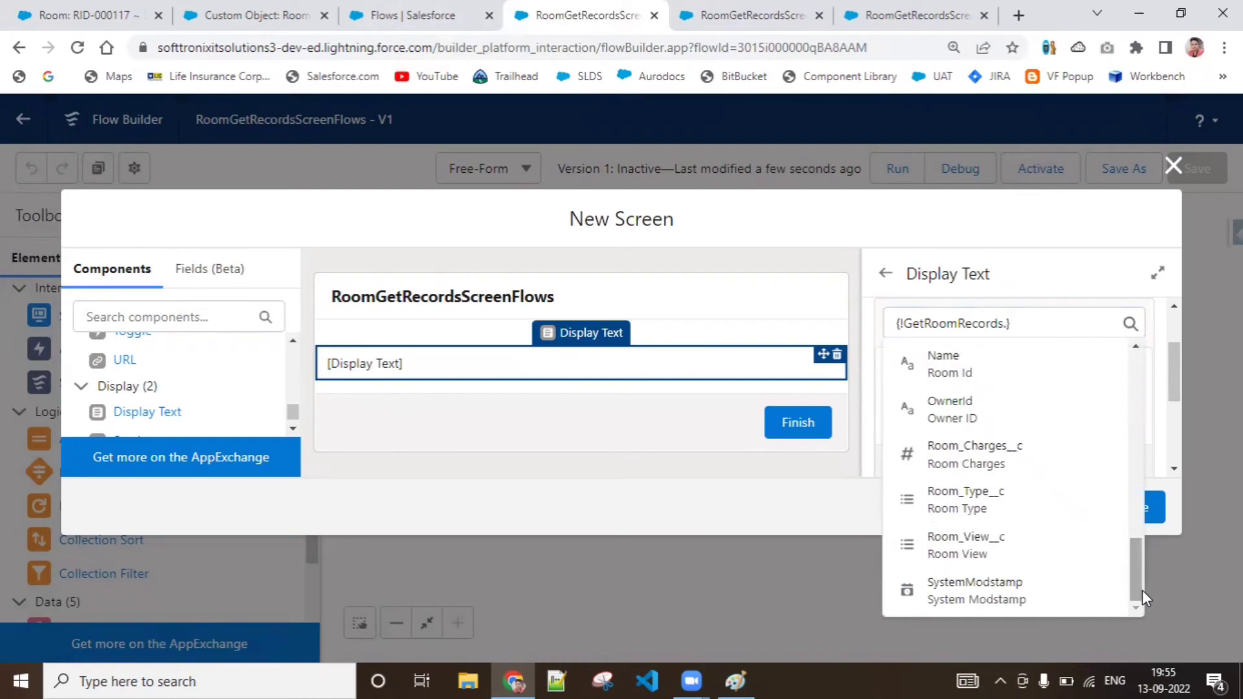
pyautogui.click(993, 453)
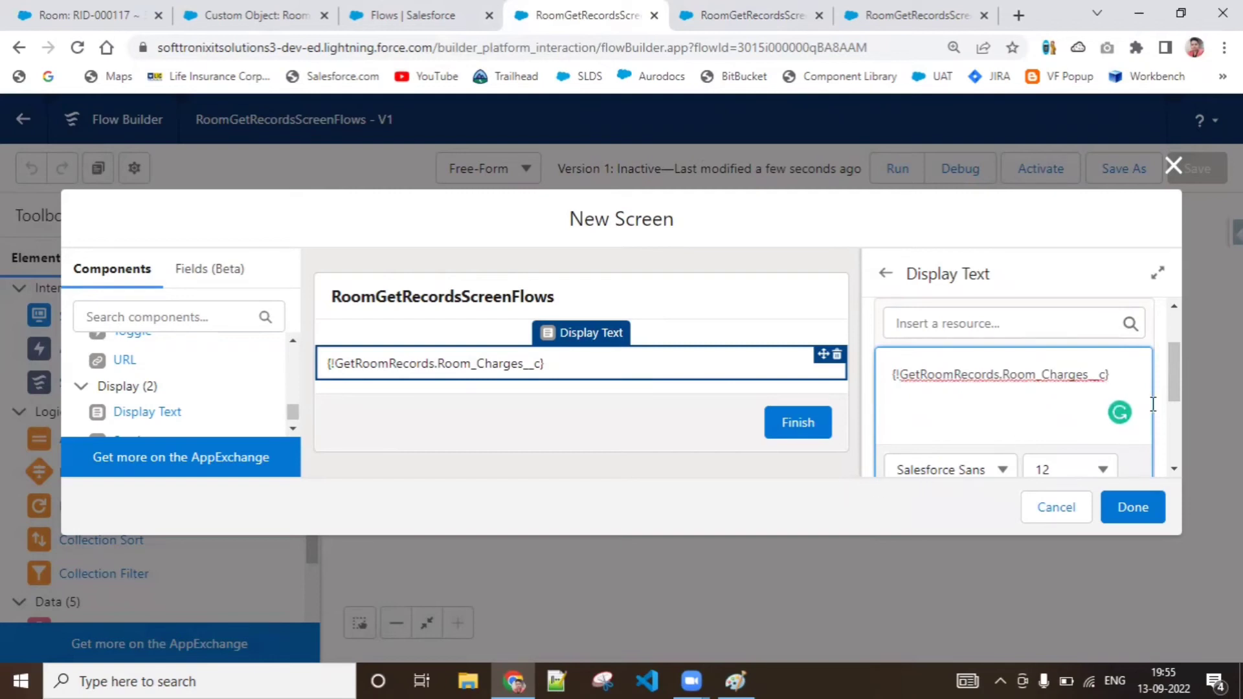
pyautogui.moveTo(1179, 374)
pyautogui.mouseDown()
pyautogui.moveTo(1179, 399)
pyautogui.moveTo(1179, 387)
pyautogui.mouseUp()
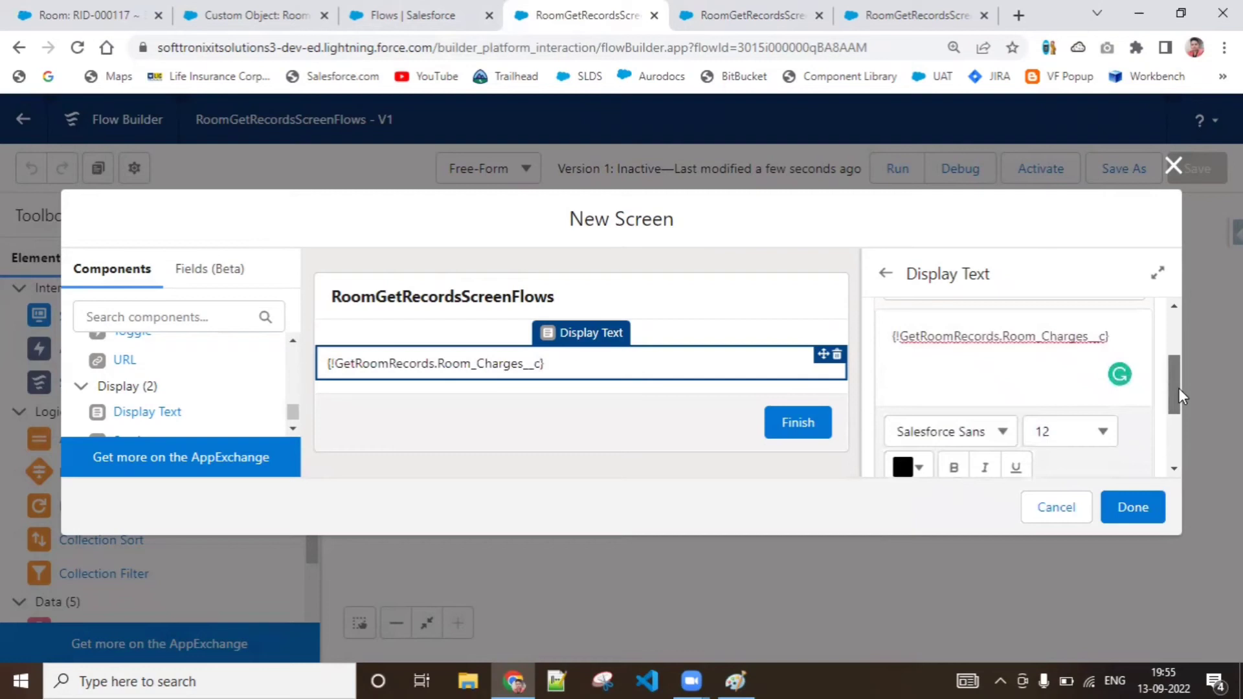
pyautogui.click(1131, 507)
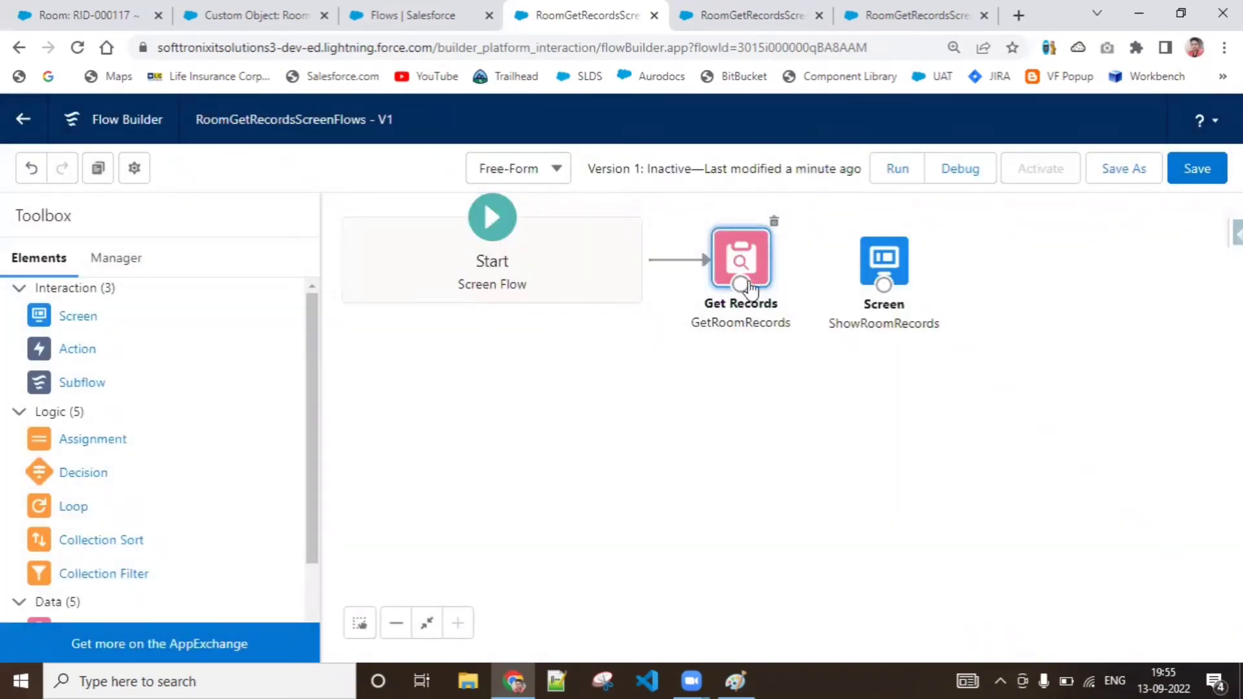
# Connect the GetRoomRecords element to the ShowRoomRecords screen and save the flow
pyautogui.moveTo(809, 278)
pyautogui.moveTo(790, 272); pyautogui.dragTo(884, 265)
pyautogui.click(1193, 173)
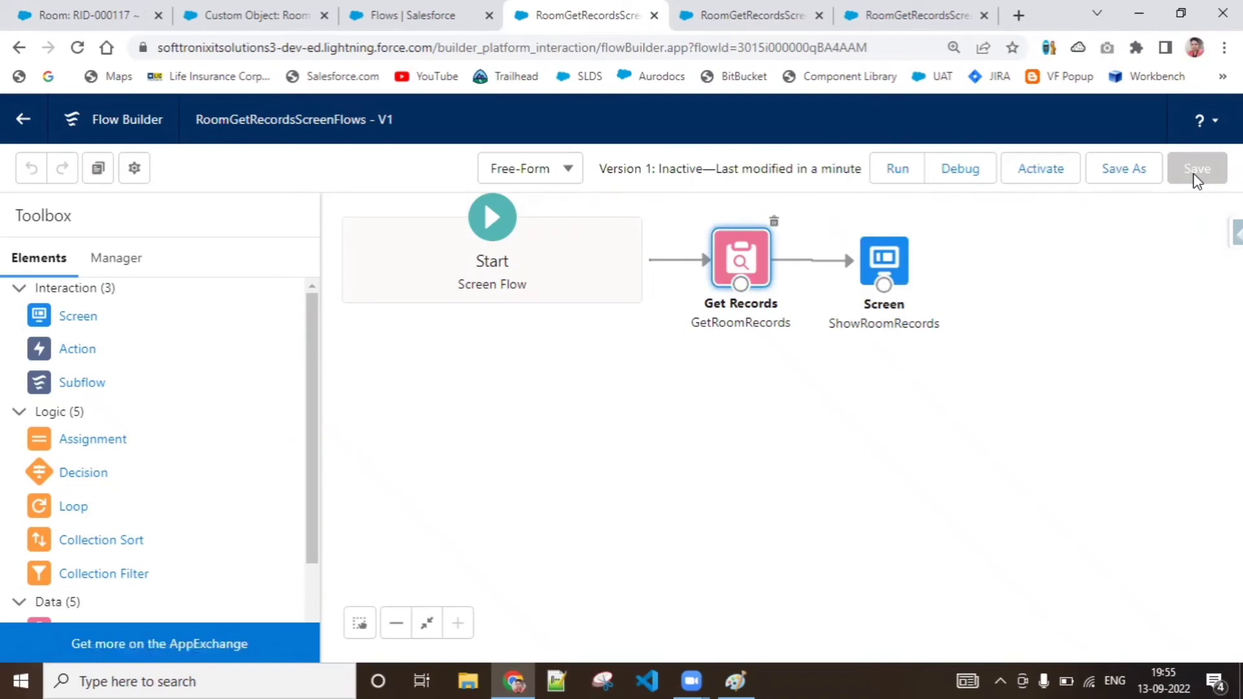
# Debug the flow and read the debug details for the GetRoomRecords and ShowRoomRecords elements
pyautogui.click(960, 169)
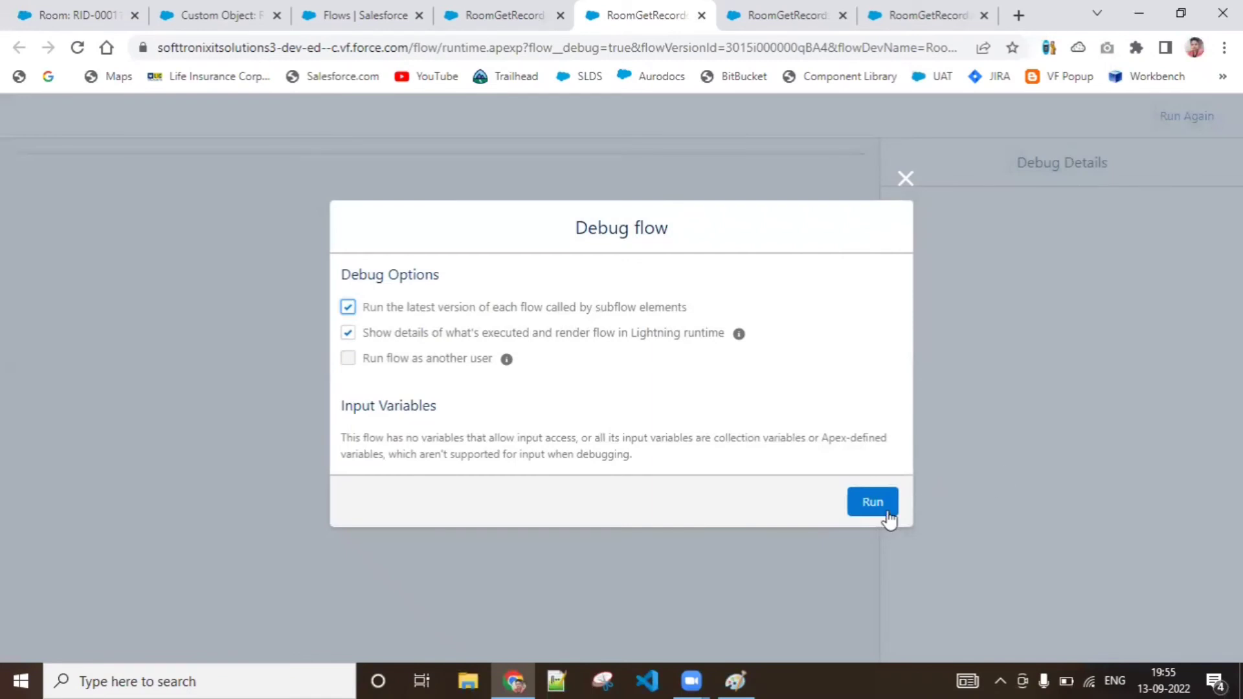
pyautogui.click(885, 511)
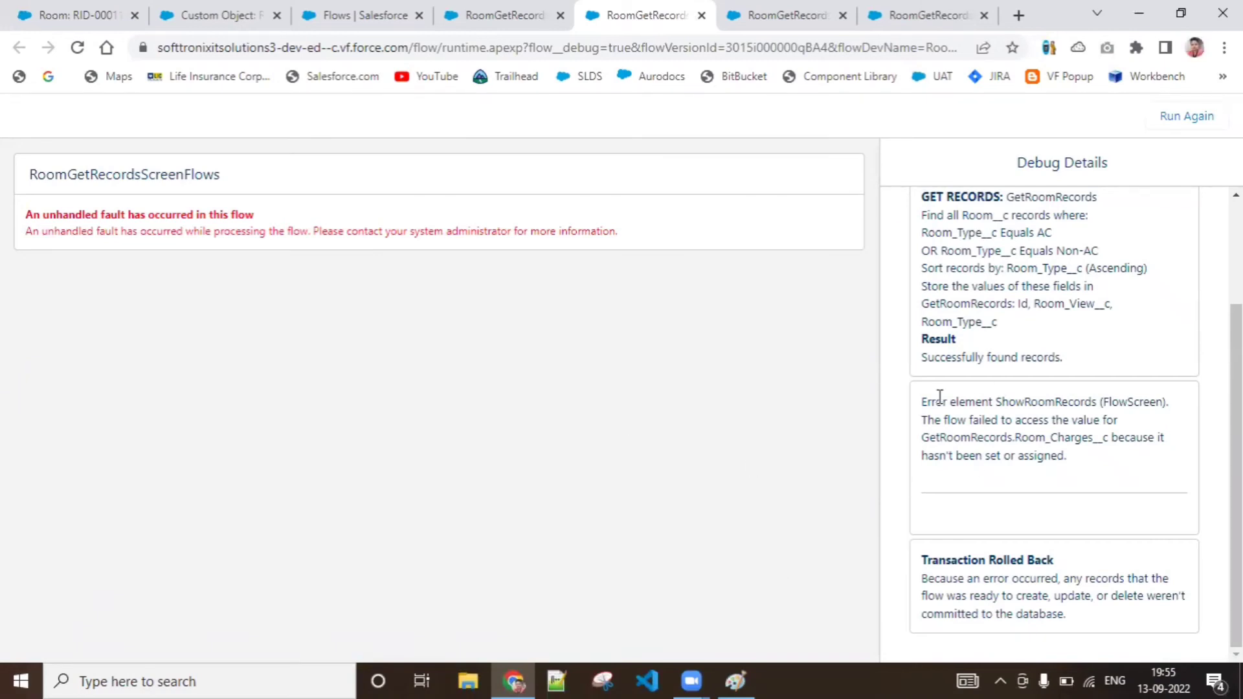
pyautogui.moveTo(921, 403); pyautogui.dragTo(1056, 421)
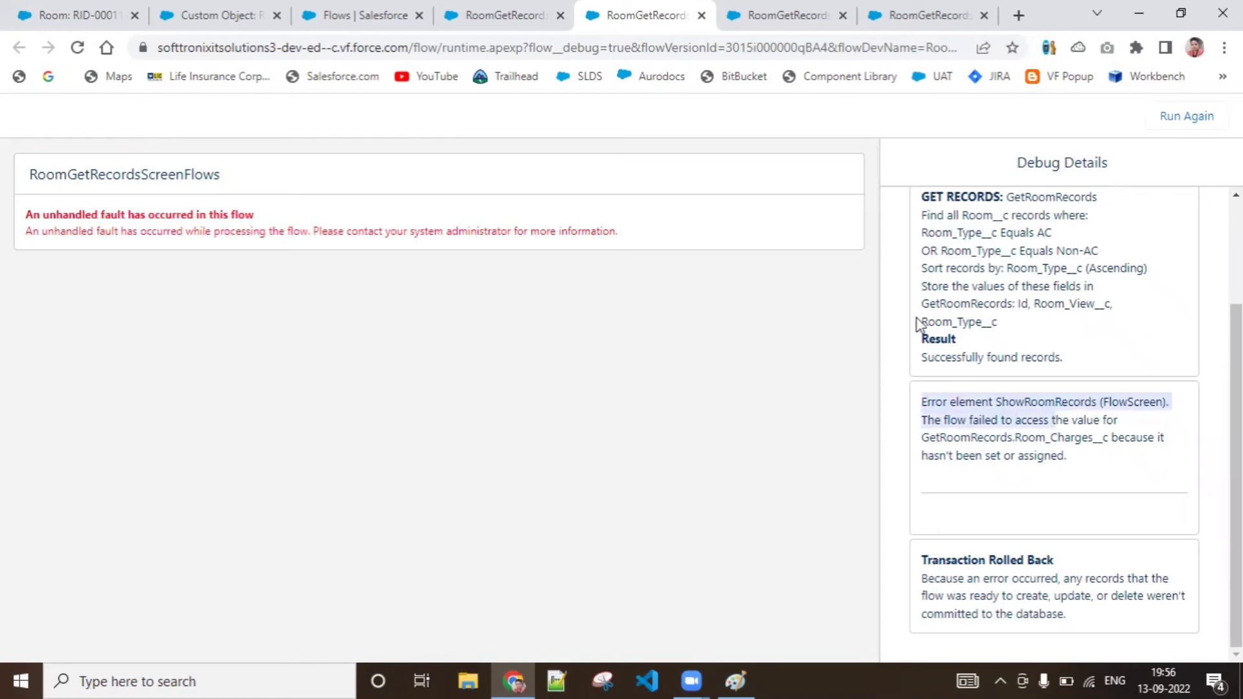
pyautogui.moveTo(919, 357); pyautogui.dragTo(1071, 362)
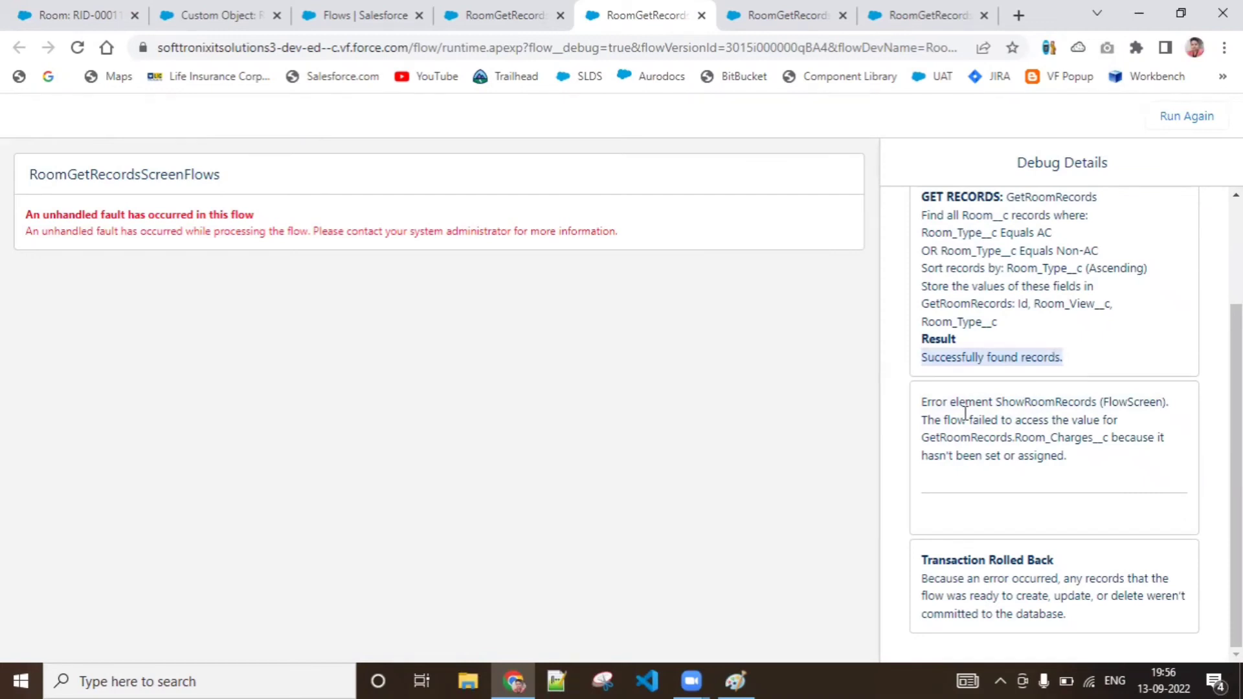
pyautogui.moveTo(925, 406); pyautogui.dragTo(1139, 446)
pyautogui.click(1136, 452)
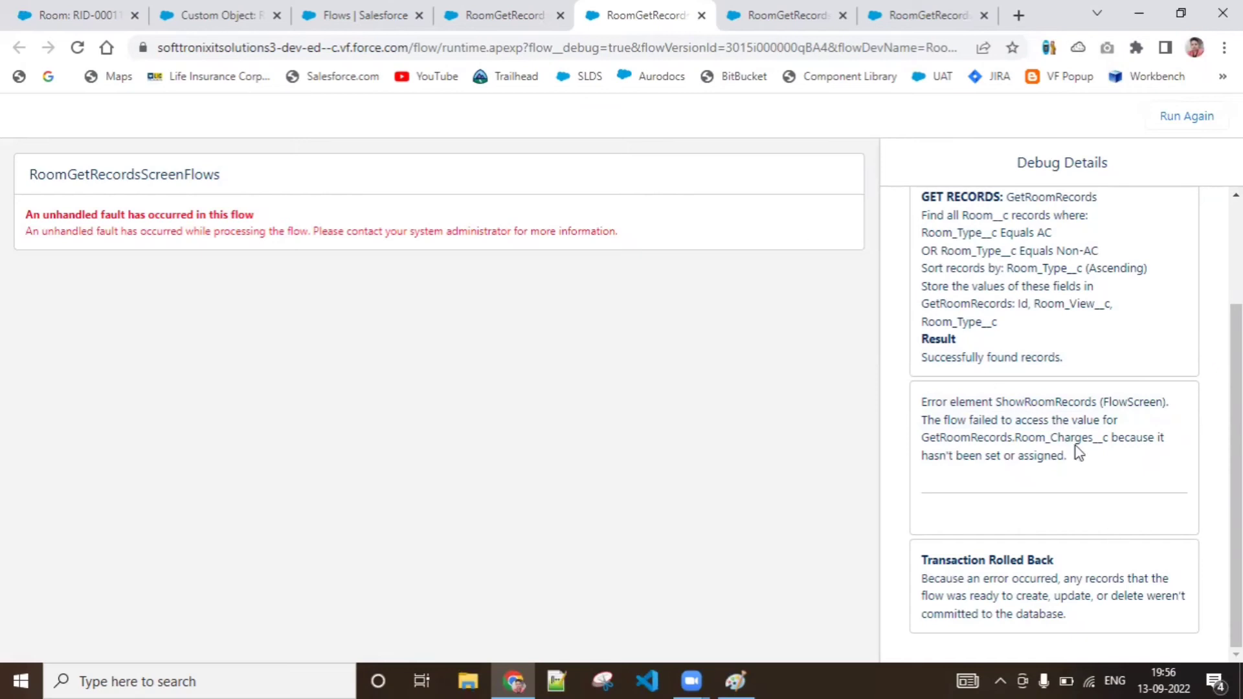
# Reopen the ShowRoomRecords screen in Flow Builder and clear the Room_Charges__c reference from the FetchedRoomList display text
pyautogui.click(485, 9)
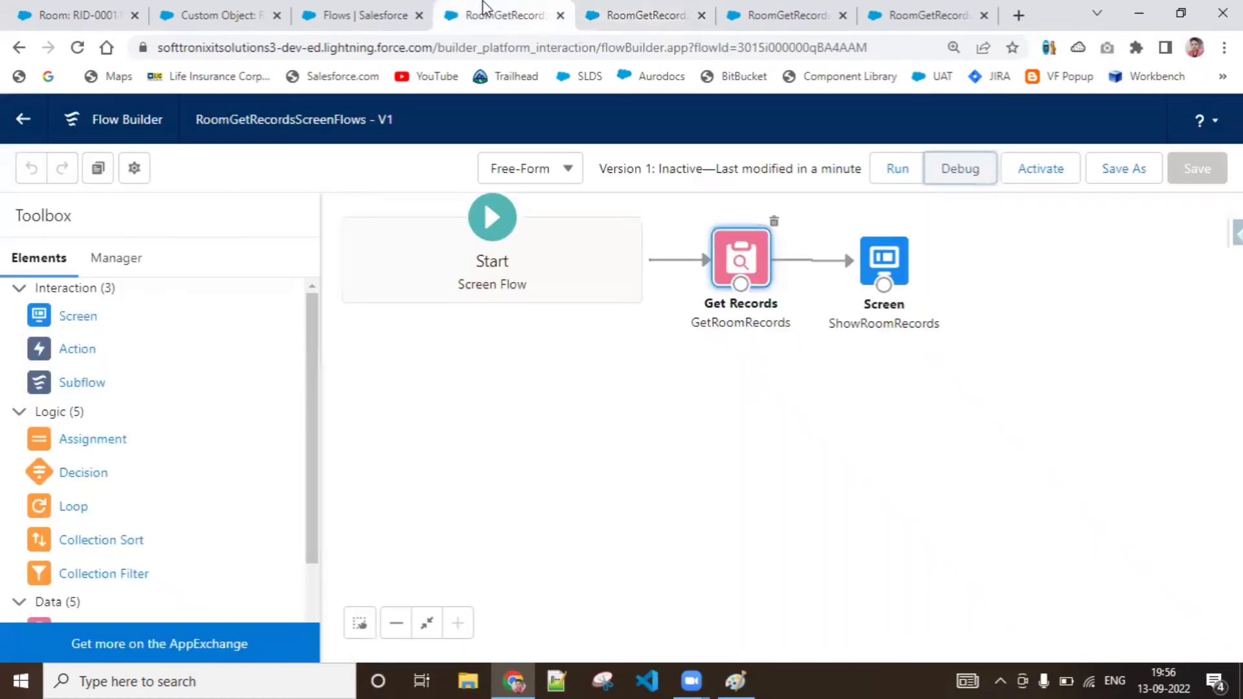
pyautogui.doubleClick(894, 260)
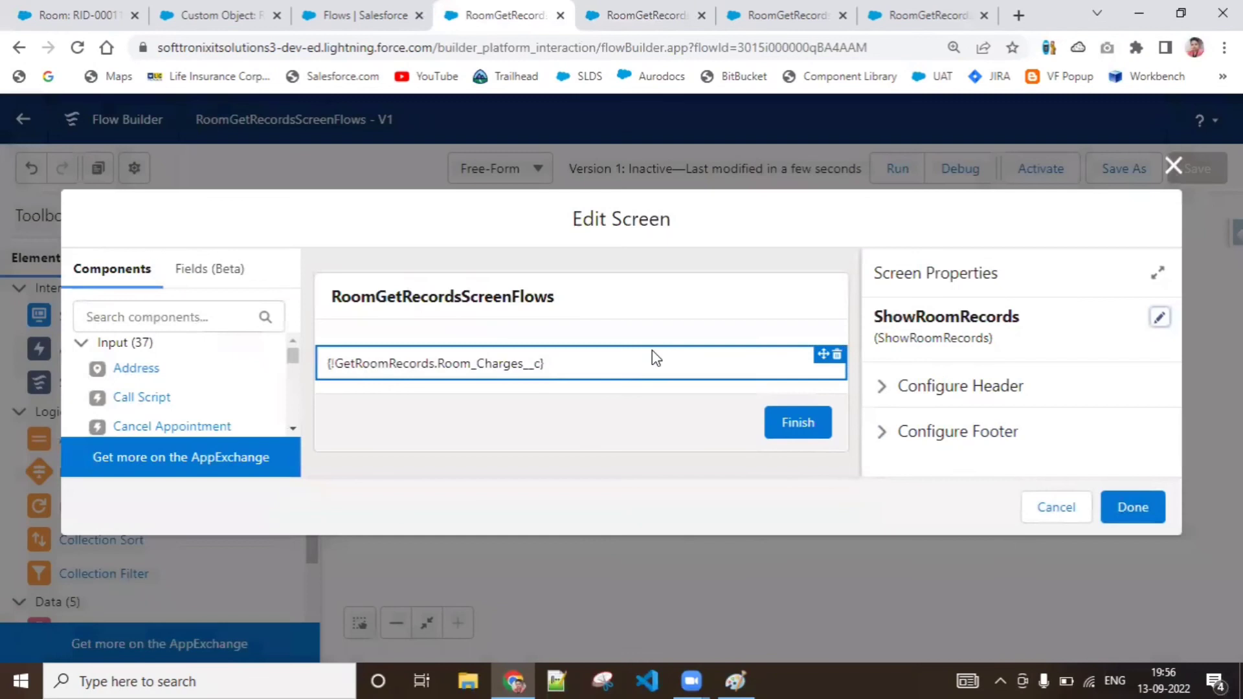
pyautogui.click(652, 352)
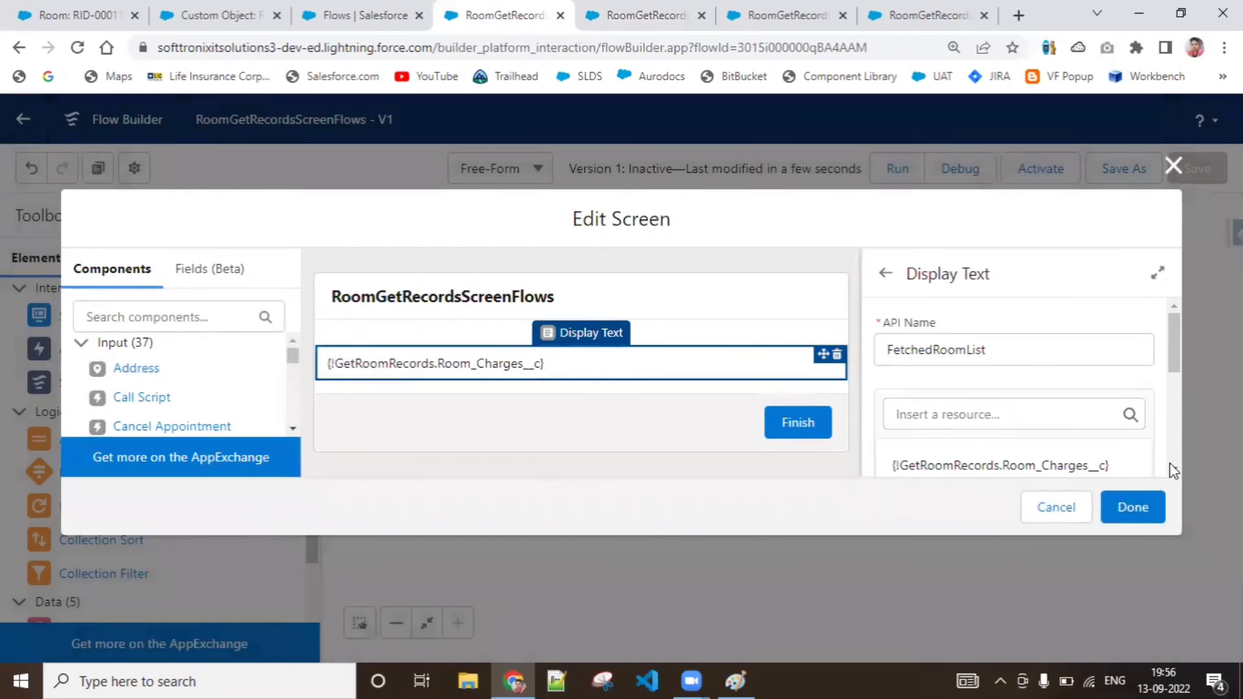
pyautogui.scroll(-2, 1174, 464)
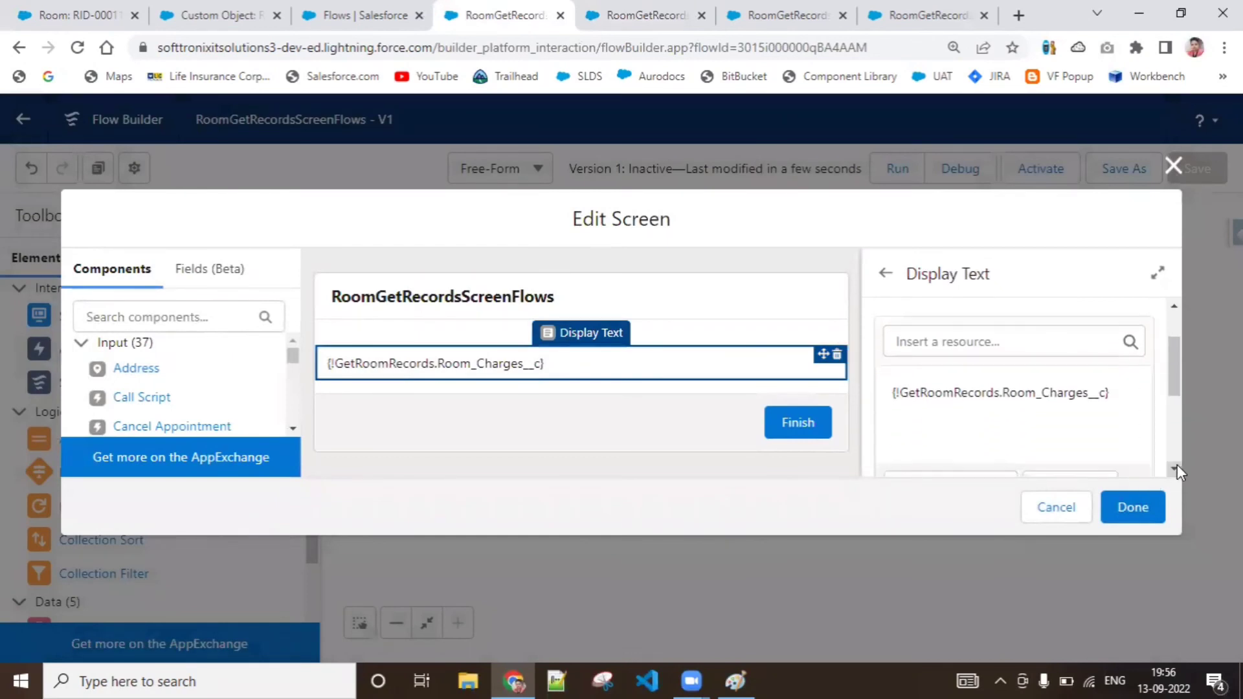
pyautogui.click(1107, 390)
pyautogui.press('BackSpace')
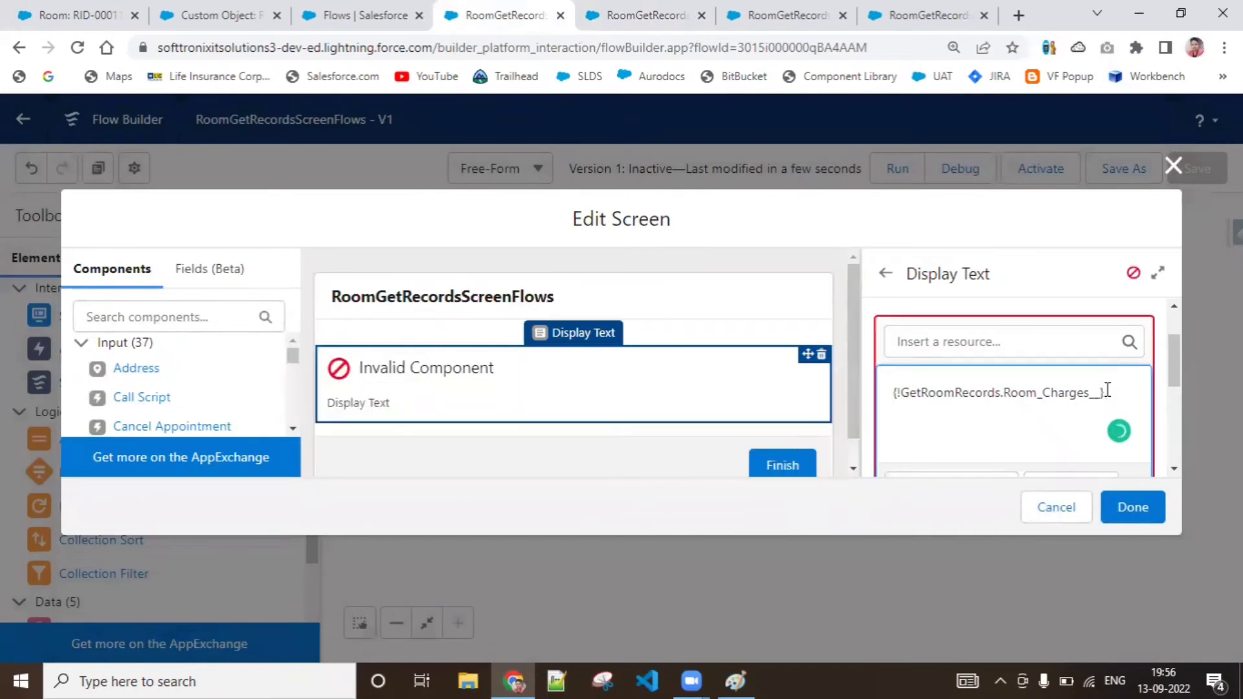
pyautogui.press('BackSpace')
pyautogui.press('BackSpace')
pyautogui.press('BackSpace')
pyautogui.press('BackSpace')
pyautogui.press('BackSpace')
pyautogui.press('BackSpace')
pyautogui.press('BackSpace')
pyautogui.press('BackSpace')
pyautogui.press('BackSpace')
pyautogui.press('BackSpace')
pyautogui.press('BackSpace')
pyautogui.press('BackSpace')
pyautogui.press('BackSpace')
pyautogui.press('BackSpace')
pyautogui.press('BackSpace')
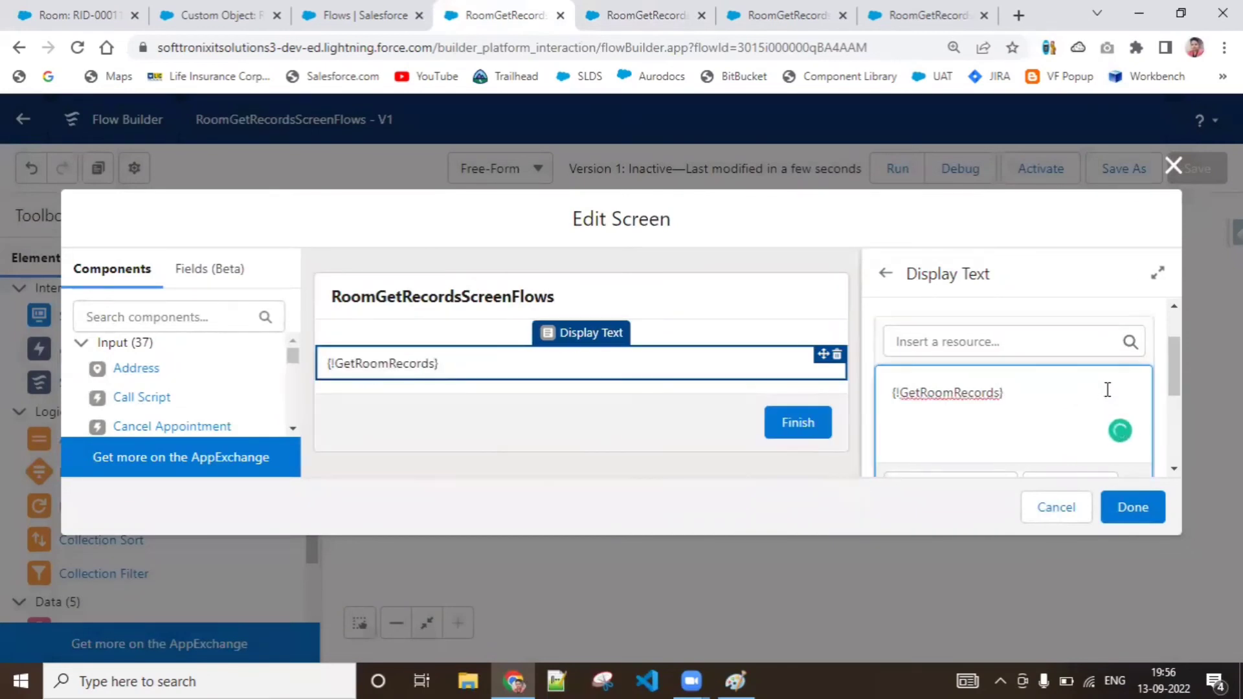
pyautogui.write('.')
pyautogui.moveTo(1006, 392); pyautogui.dragTo(892, 401)
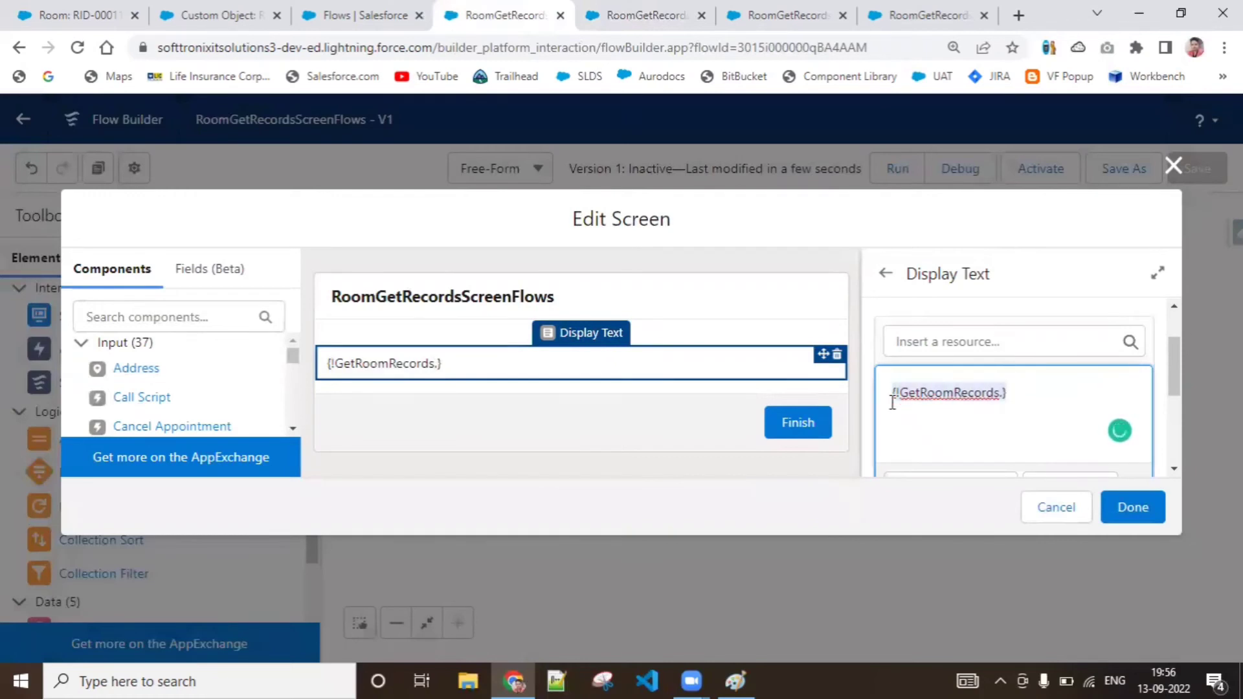
pyautogui.press('BackSpace')
# Insert the Room_Type__c field of GetRoomRecords into the FetchedRoomList display text
pyautogui.click(950, 337)
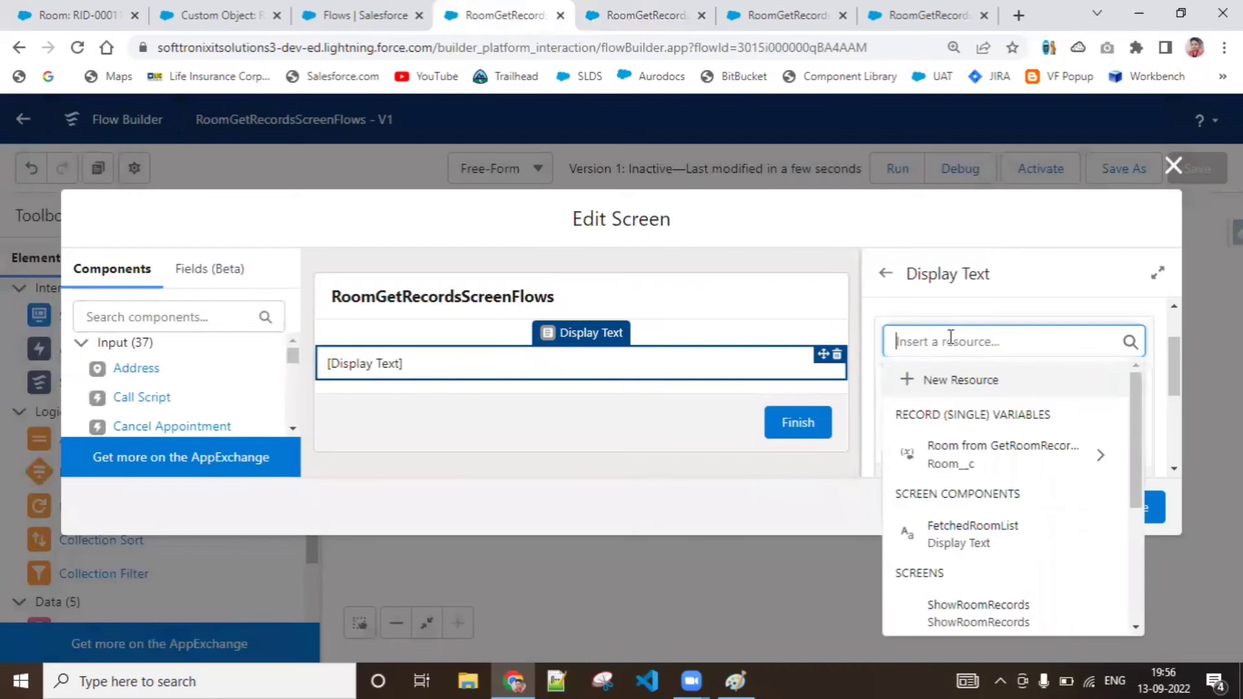
pyautogui.write('get')
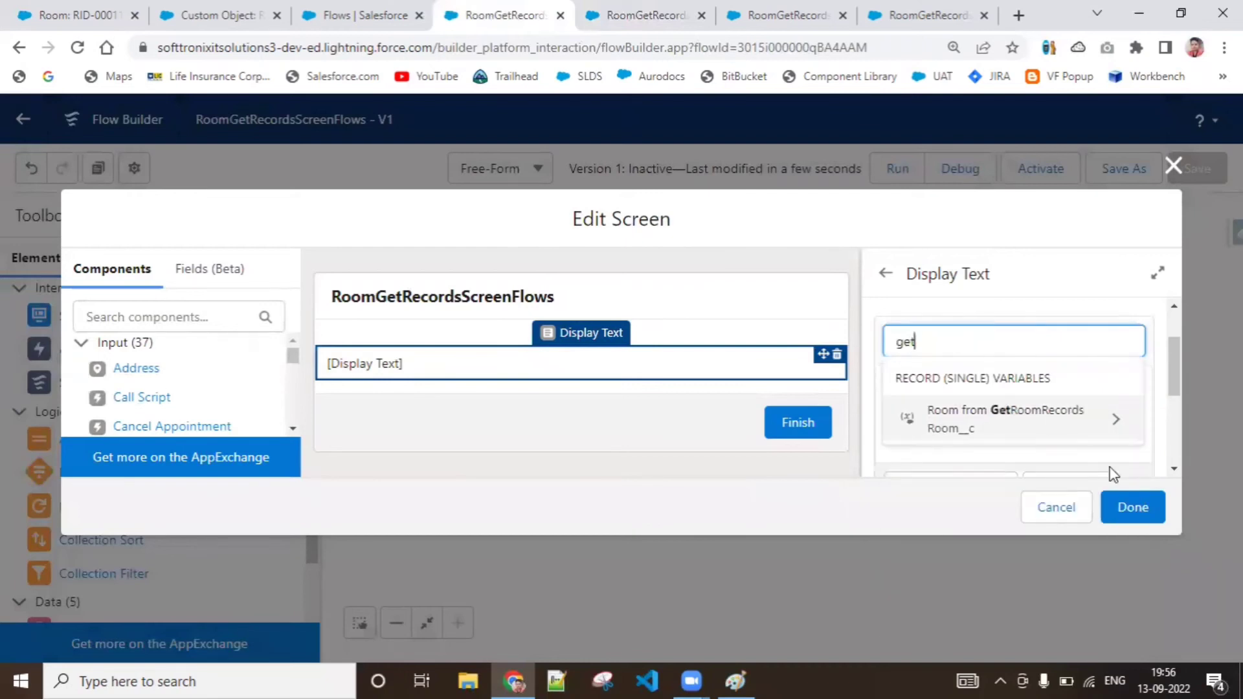
pyautogui.click(1116, 421)
pyautogui.moveTo(1135, 403); pyautogui.dragTo(1156, 579)
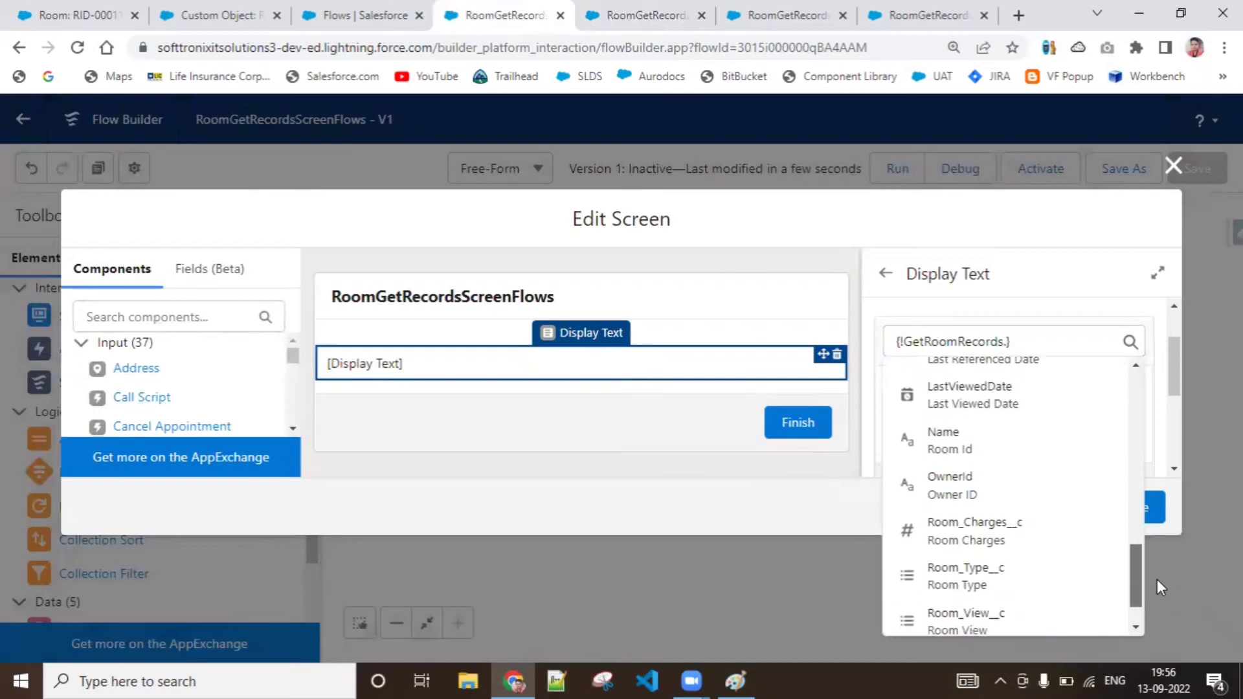
pyautogui.click(1156, 579)
pyautogui.click(1005, 342)
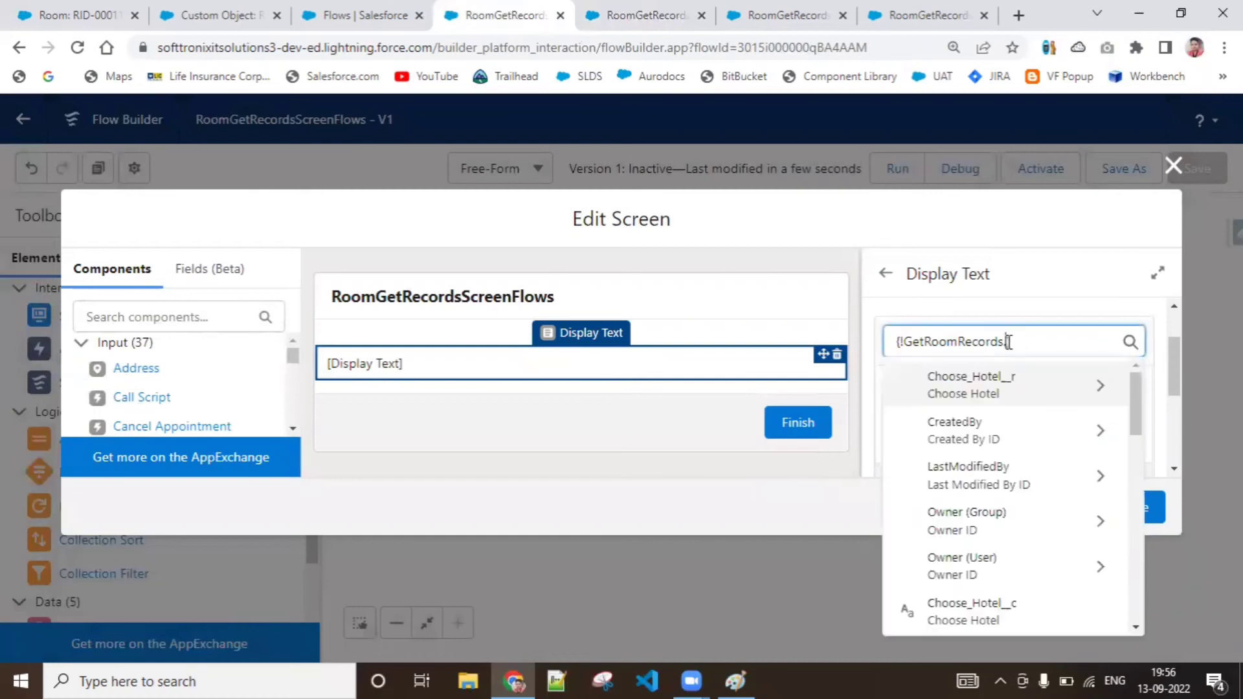
pyautogui.moveTo(1129, 414); pyautogui.dragTo(1142, 605)
pyautogui.click(985, 511)
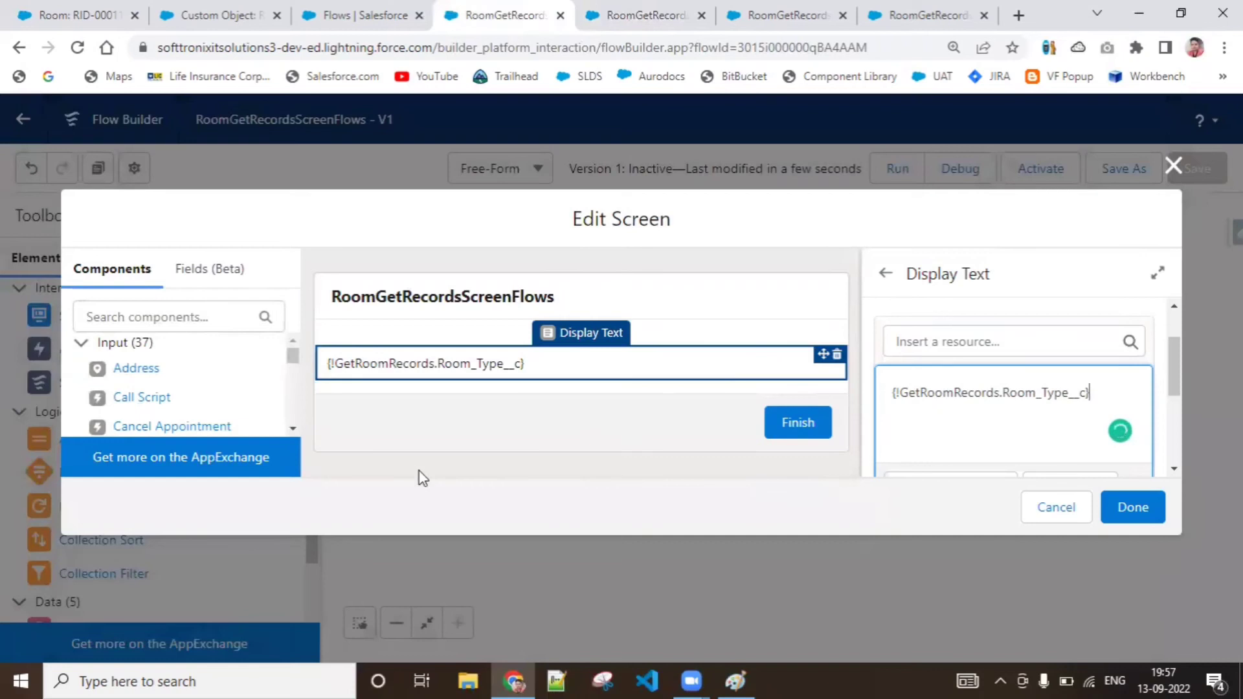
# Add a second Display Text component to the screen, below the FetchedRoomList display text
pyautogui.click(292, 432)
pyautogui.moveTo(291, 432); pyautogui.dragTo(294, 447)
pyautogui.moveTo(146, 398); pyautogui.dragTo(429, 386)
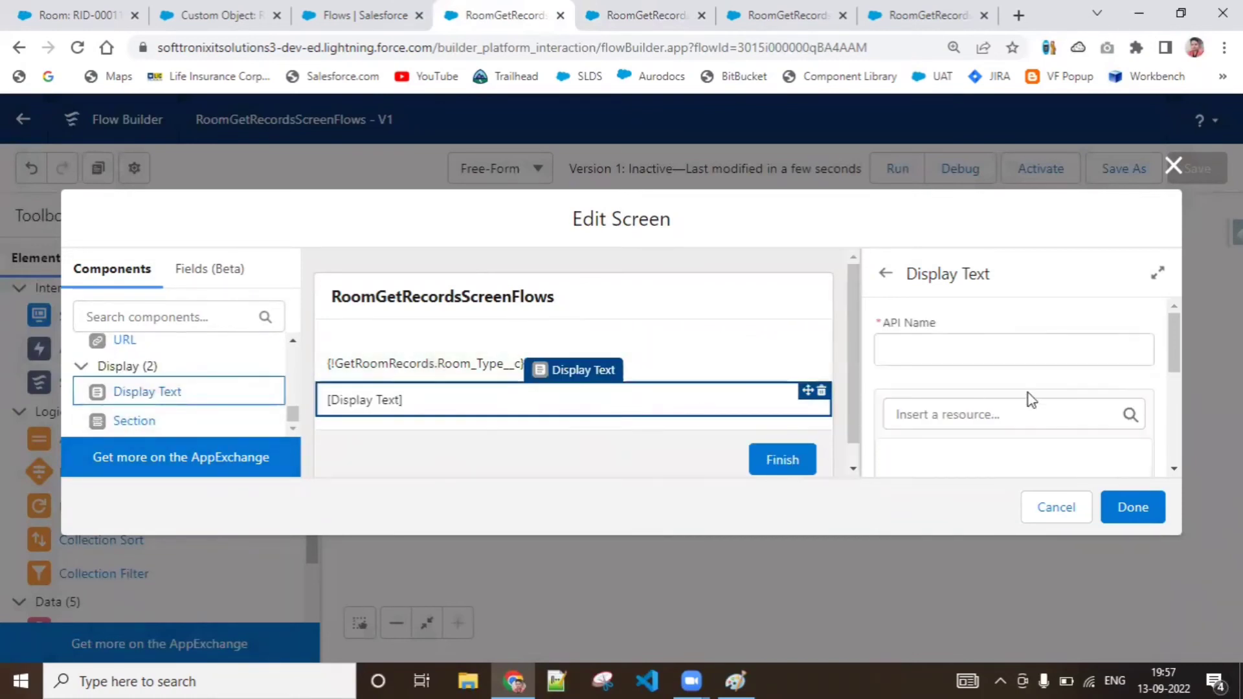
pyautogui.click(962, 340)
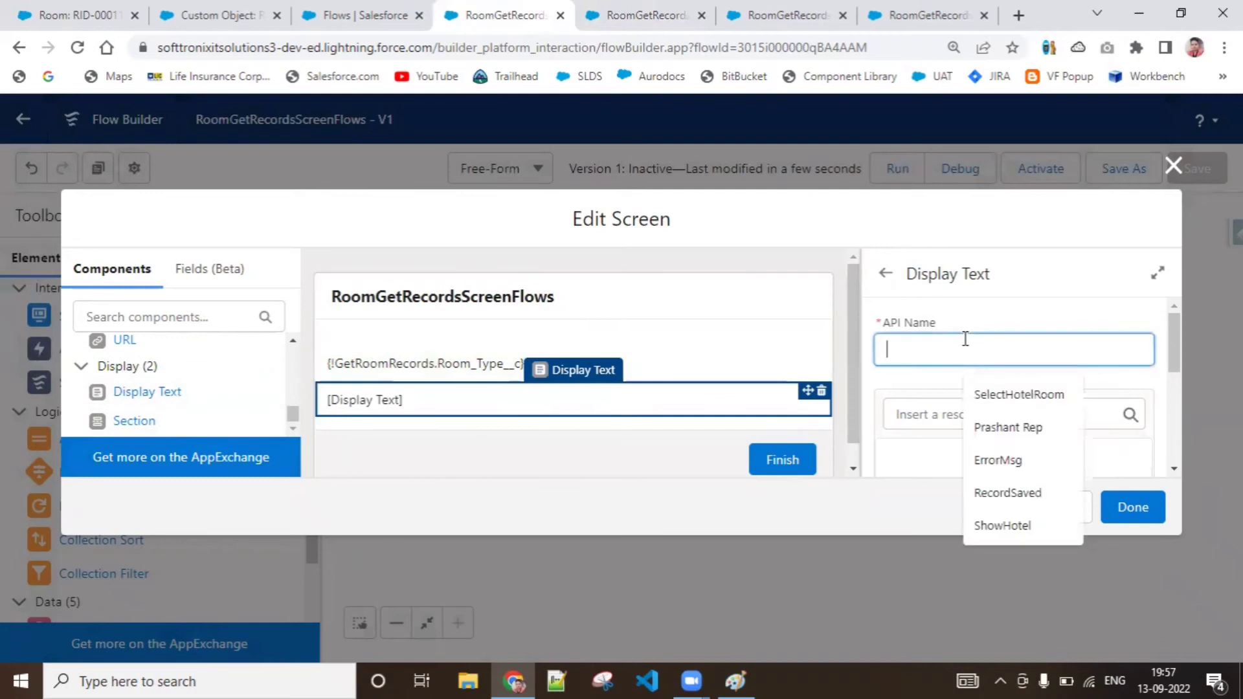
# Insert "Type" before "List" in the API name of the FetchedRoomList display text
pyautogui.click(650, 362)
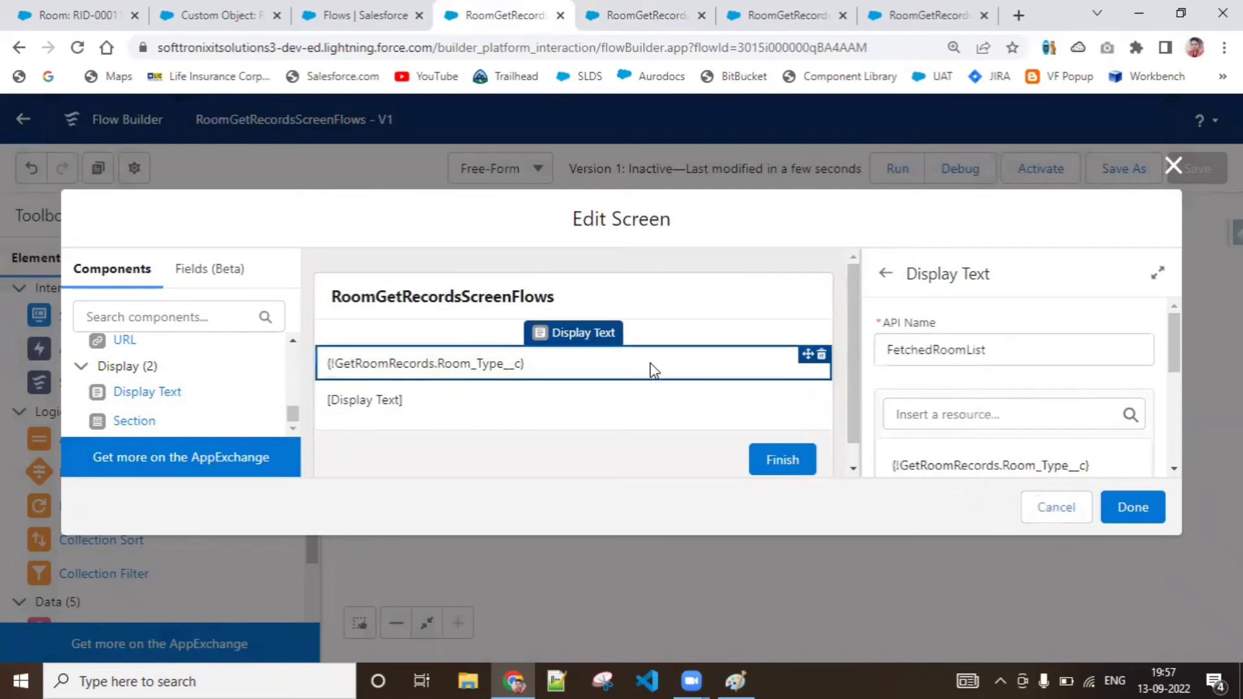
pyautogui.click(938, 354)
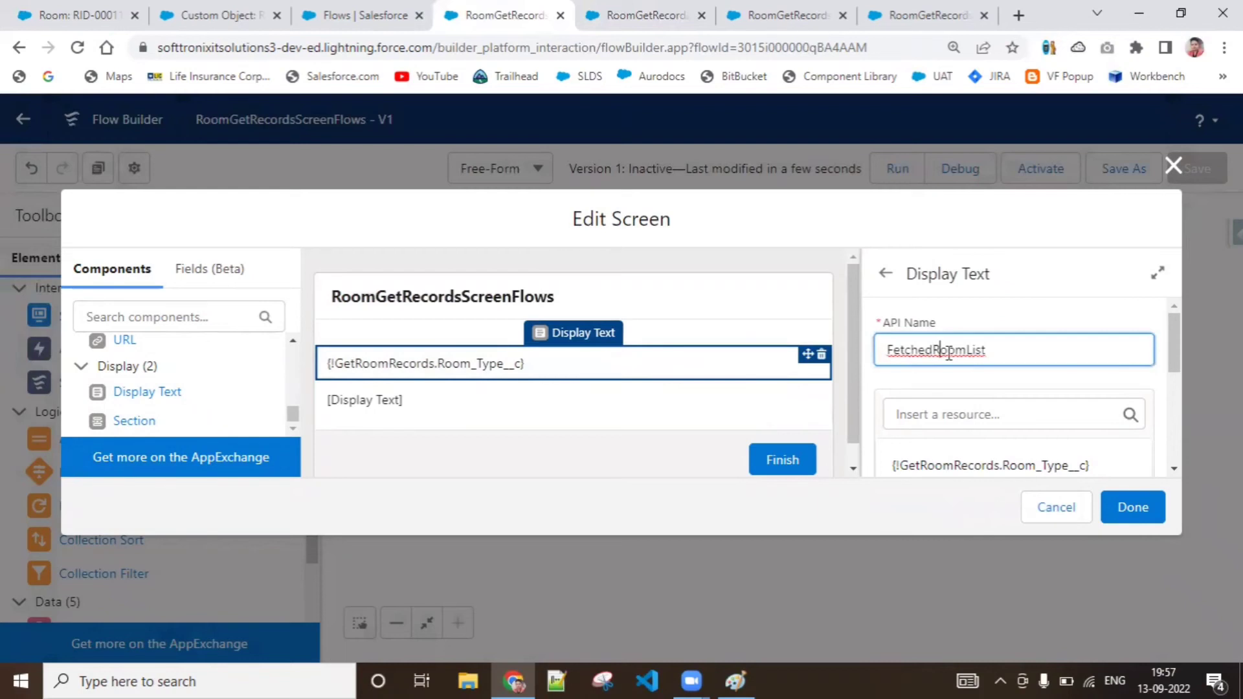
pyautogui.click(964, 355)
pyautogui.write('Type')
# Give the new, empty display text the API name FetchedRoomViewList
pyautogui.click(727, 408)
pyautogui.click(1026, 351)
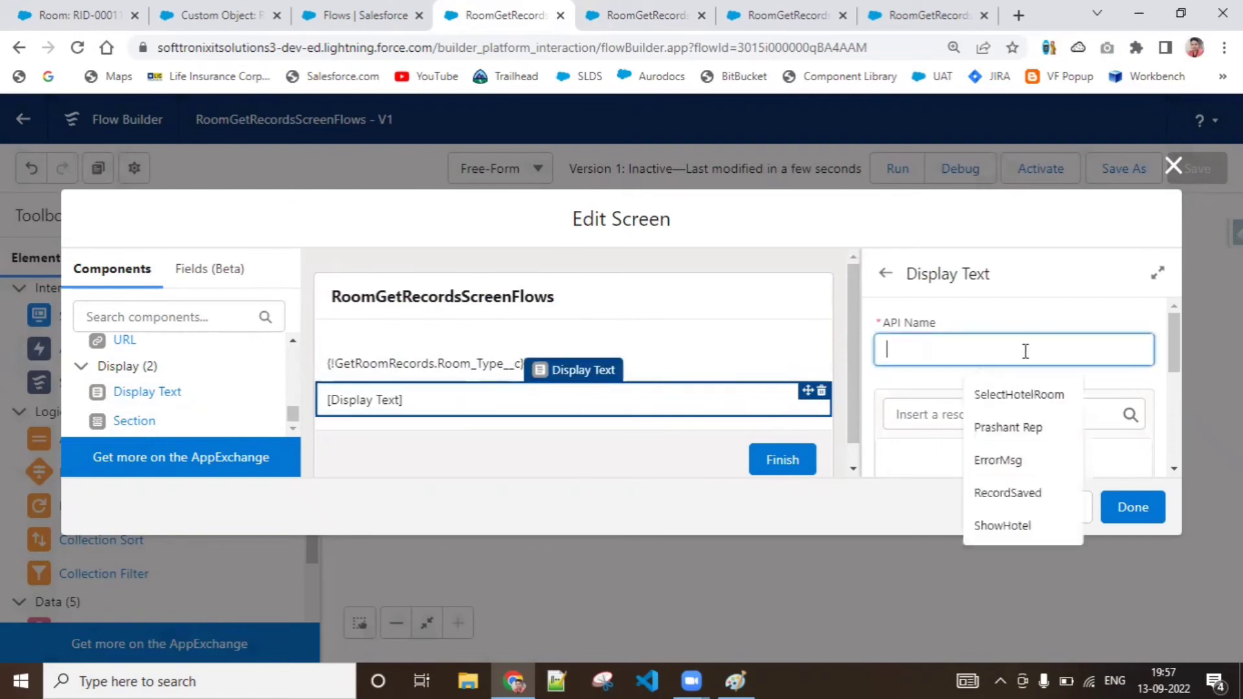
pyautogui.write('Fet')
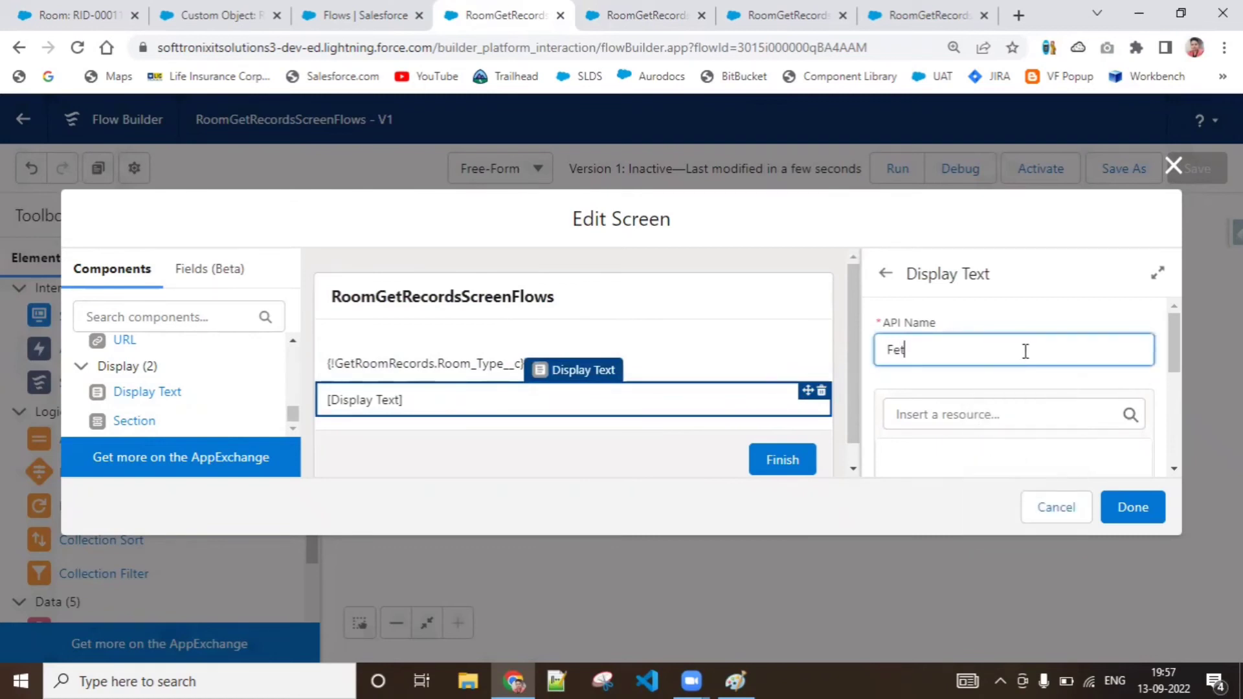
pyautogui.write('chedRoomViewL')
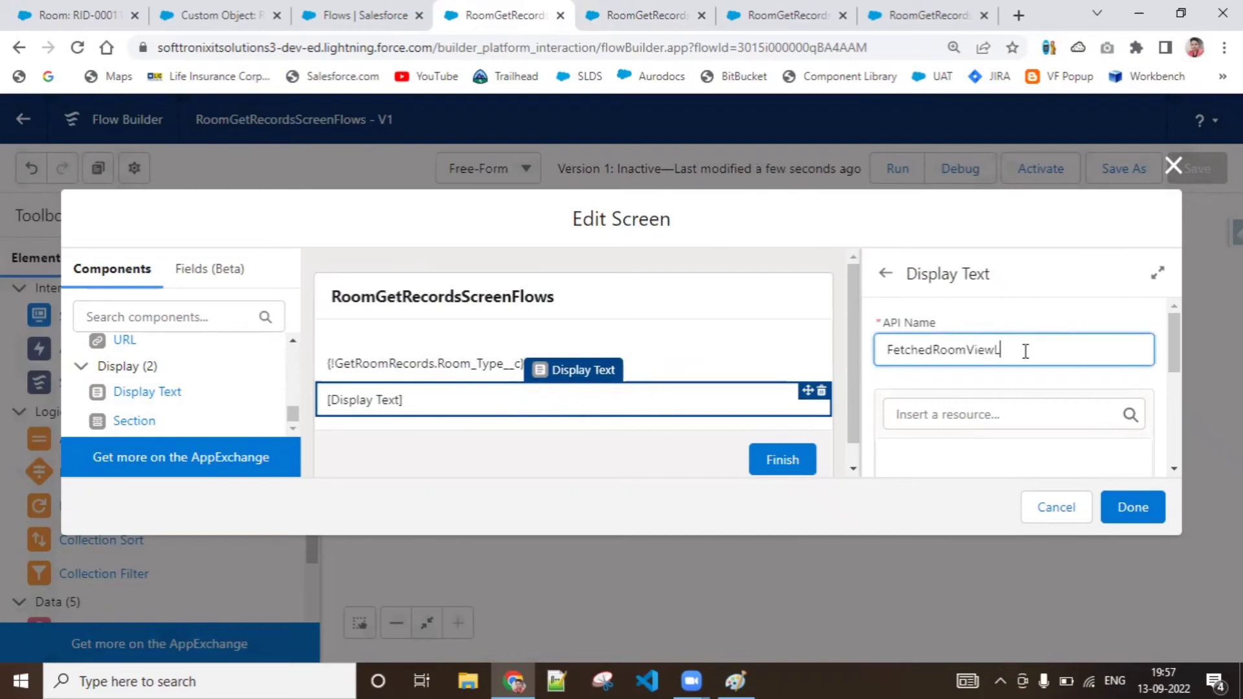
pyautogui.write('ist')
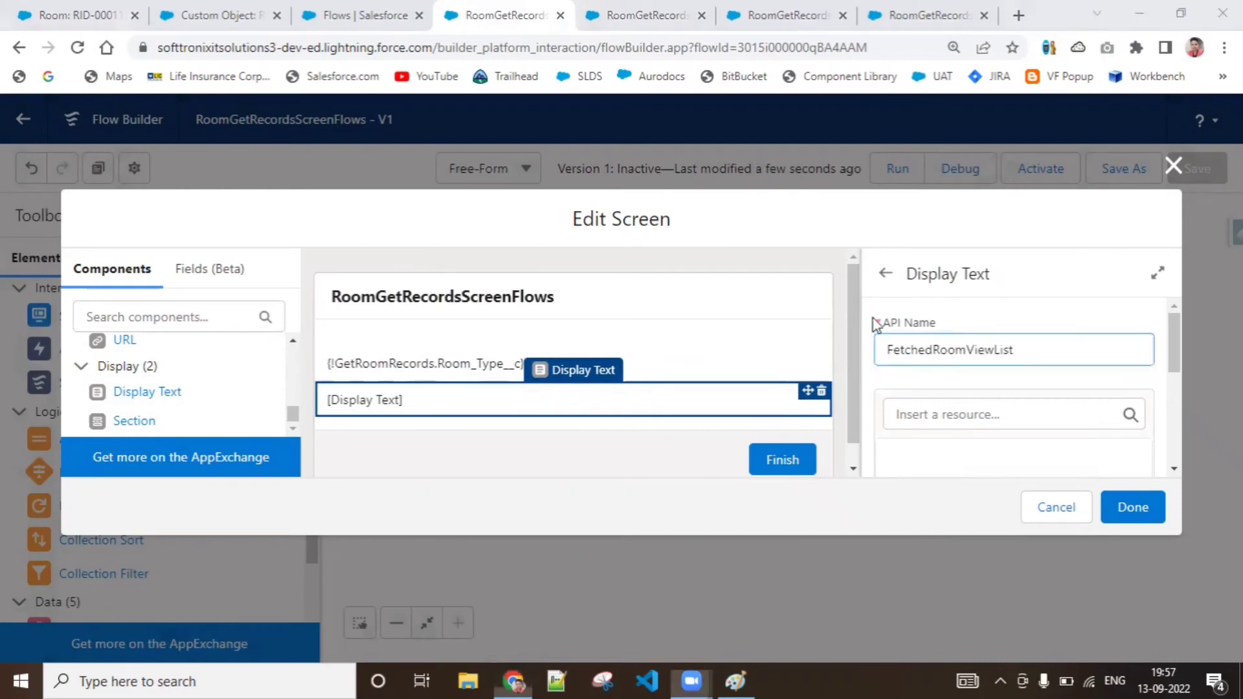
# Insert the Room_Type__c field of GetRoomRecords into the FetchedRoomViewList display text
pyautogui.click(997, 414)
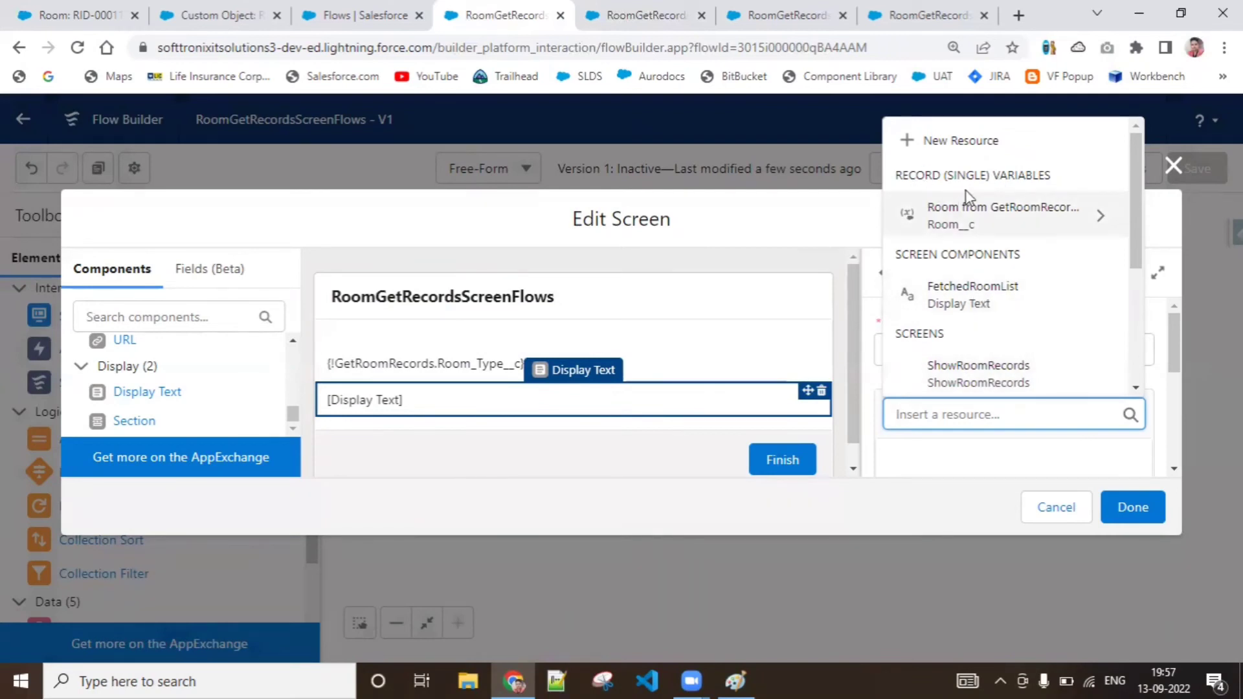
pyautogui.click(1085, 234)
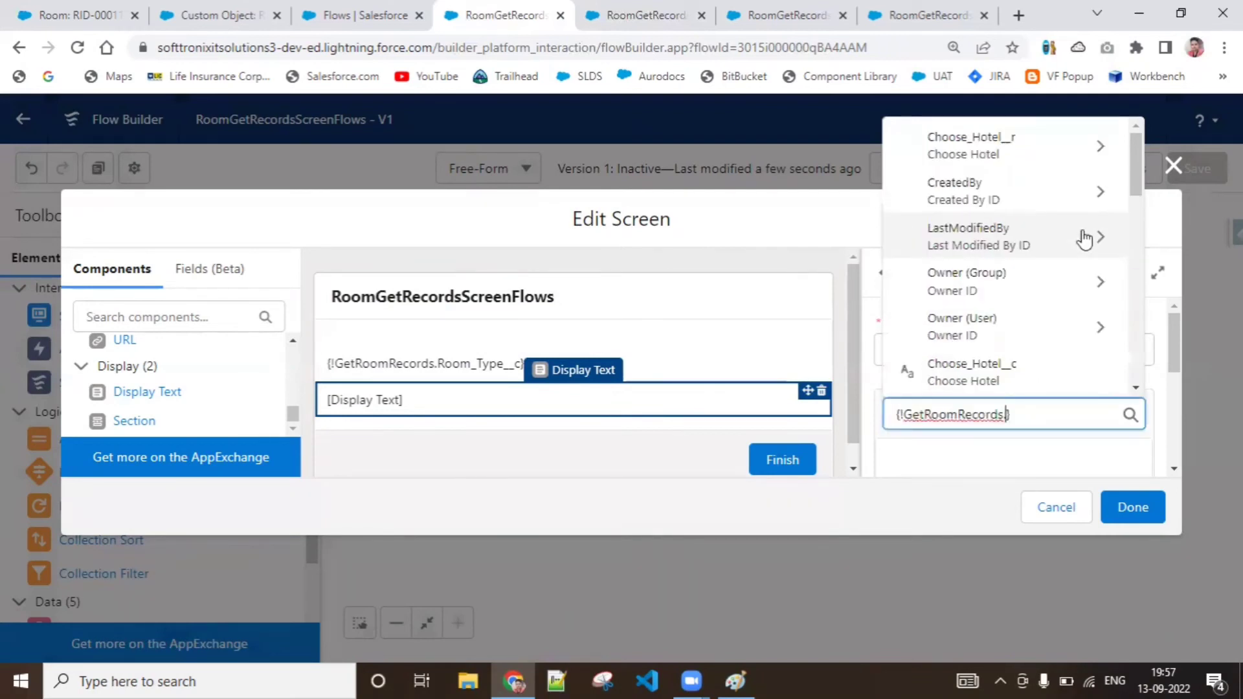
pyautogui.click(1139, 375)
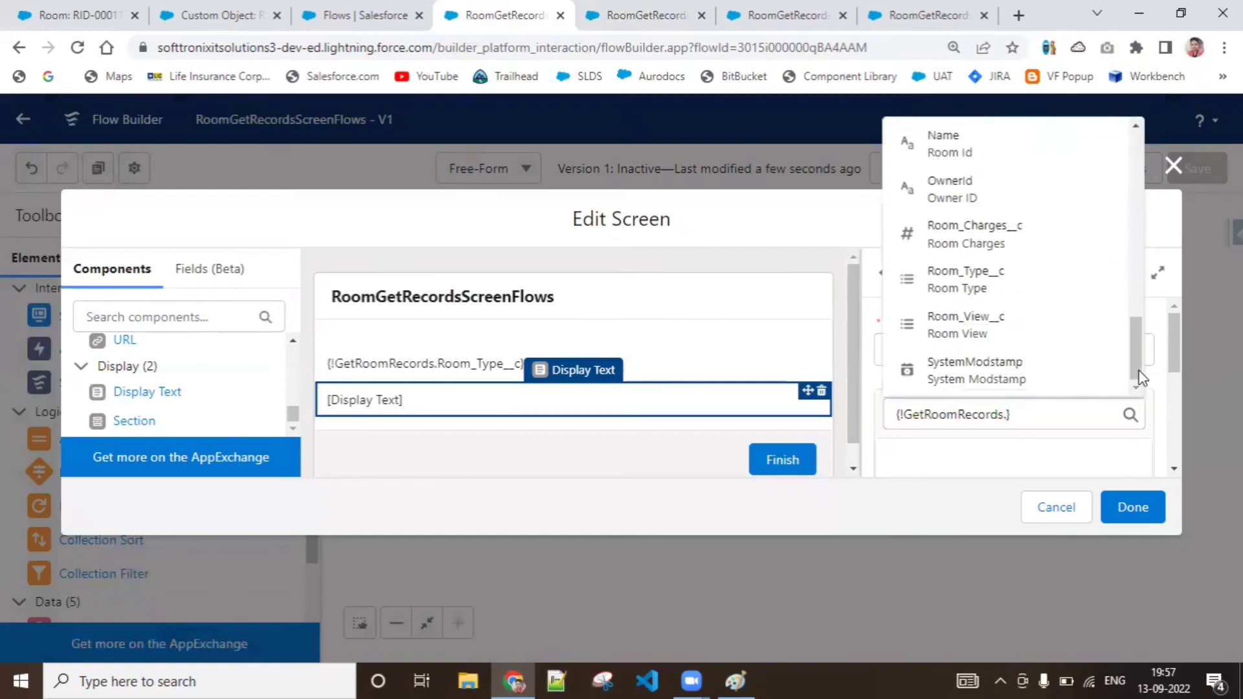
pyautogui.click(1046, 301)
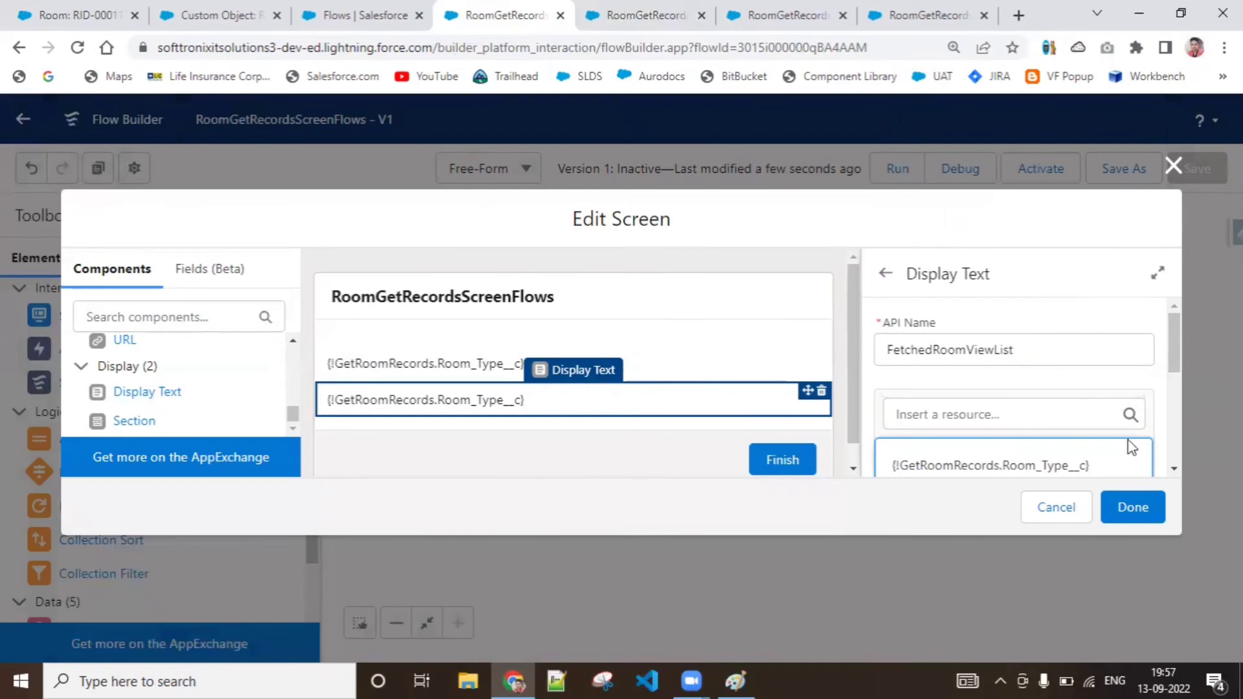
# Clear the Room_Type__c reference from the FetchedRoomViewList display text
pyautogui.click(1172, 468)
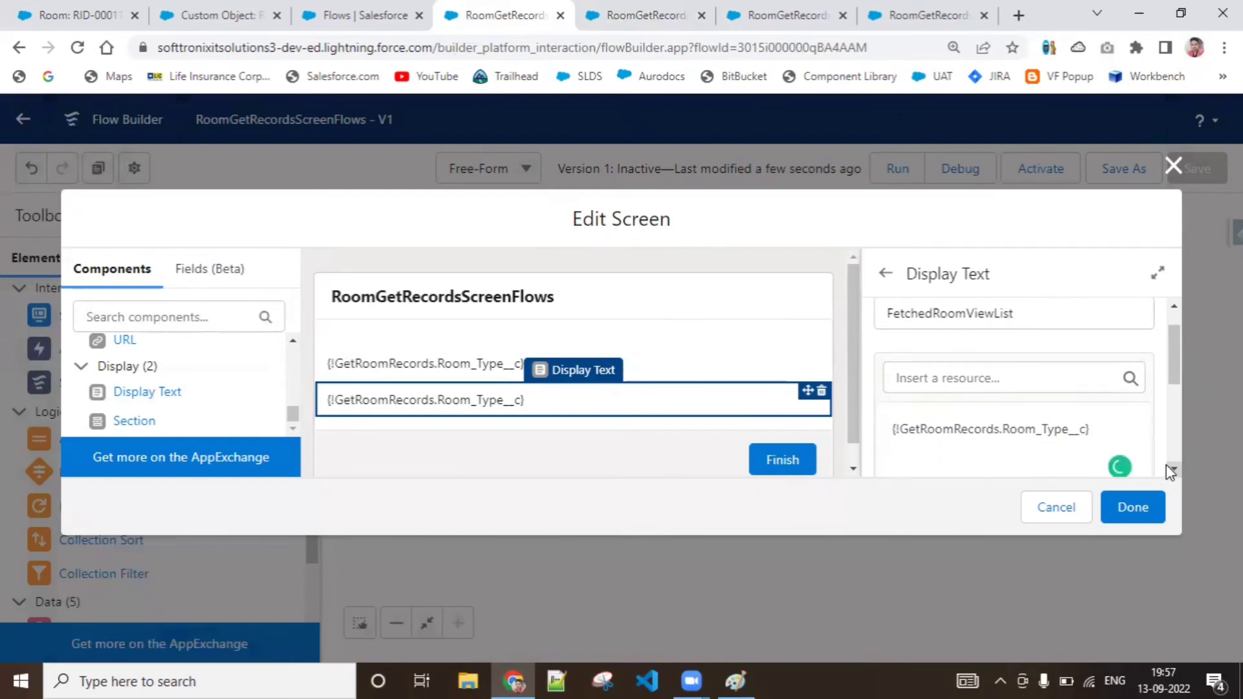
pyautogui.scroll(-3, 1167, 464)
pyautogui.click(1084, 360)
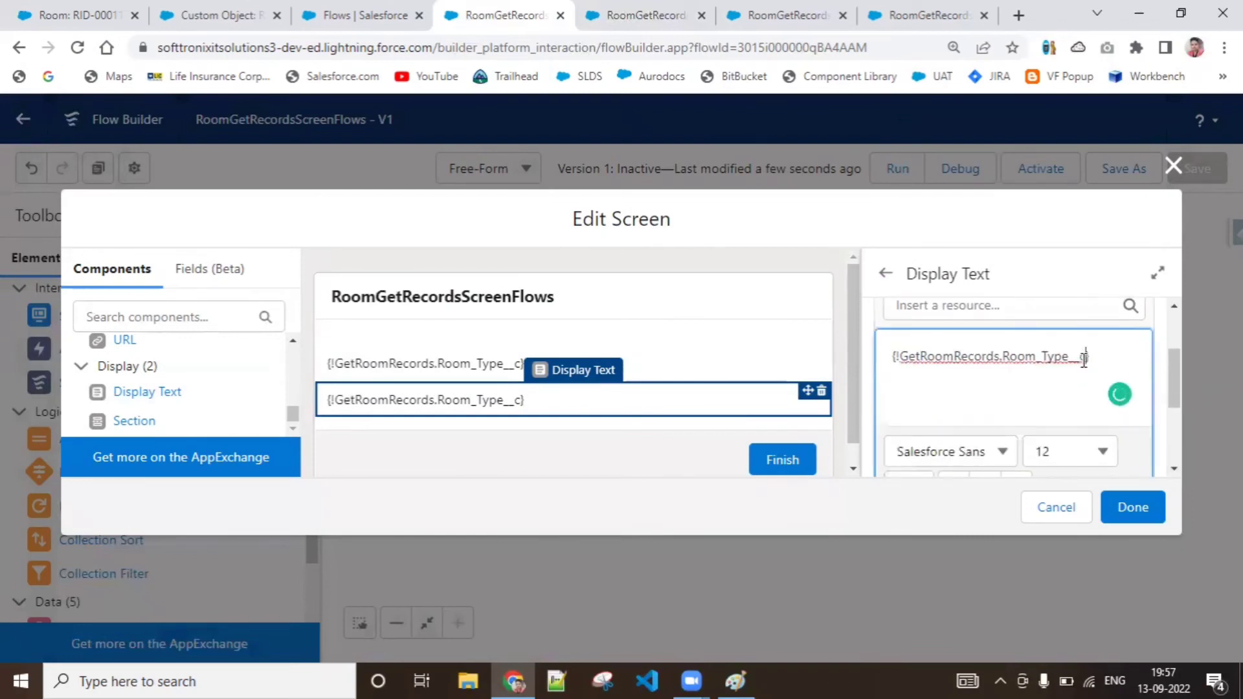
pyautogui.press('BackSpace')
pyautogui.press('BackSpace')
pyautogui.press('BackSpace')
pyautogui.press('BackSpace')
pyautogui.press('BackSpace')
pyautogui.press('BackSpace')
pyautogui.press('BackSpace')
pyautogui.press('BackSpace')
pyautogui.press('BackSpace')
pyautogui.press('BackSpace')
pyautogui.press('BackSpace')
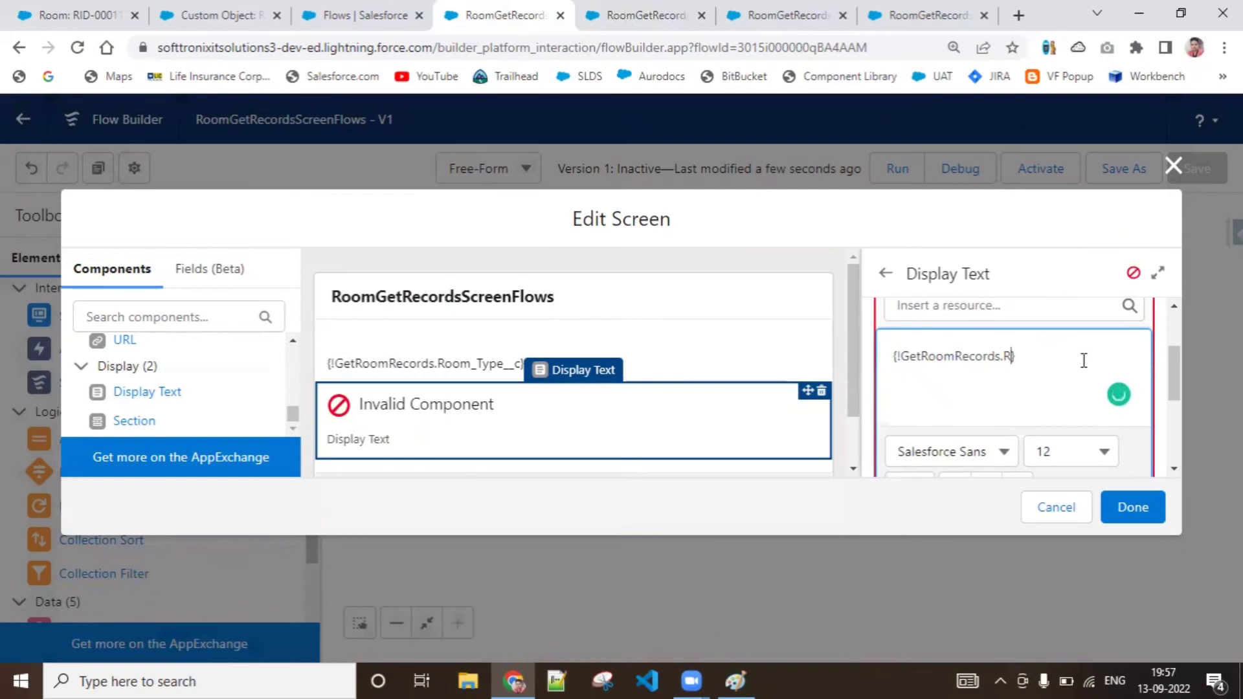
pyautogui.press('BackSpace')
pyautogui.press('BackSpace')
pyautogui.press('BackSpace')
pyautogui.press('BackSpace')
pyautogui.press('BackSpace')
pyautogui.press('BackSpace')
pyautogui.press('BackSpace')
pyautogui.press('BackSpace')
pyautogui.press('BackSpace')
pyautogui.press('BackSpace')
pyautogui.press('BackSpace')
pyautogui.press('BackSpace')
pyautogui.press('BackSpace')
pyautogui.press('BackSpace')
pyautogui.press('BackSpace')
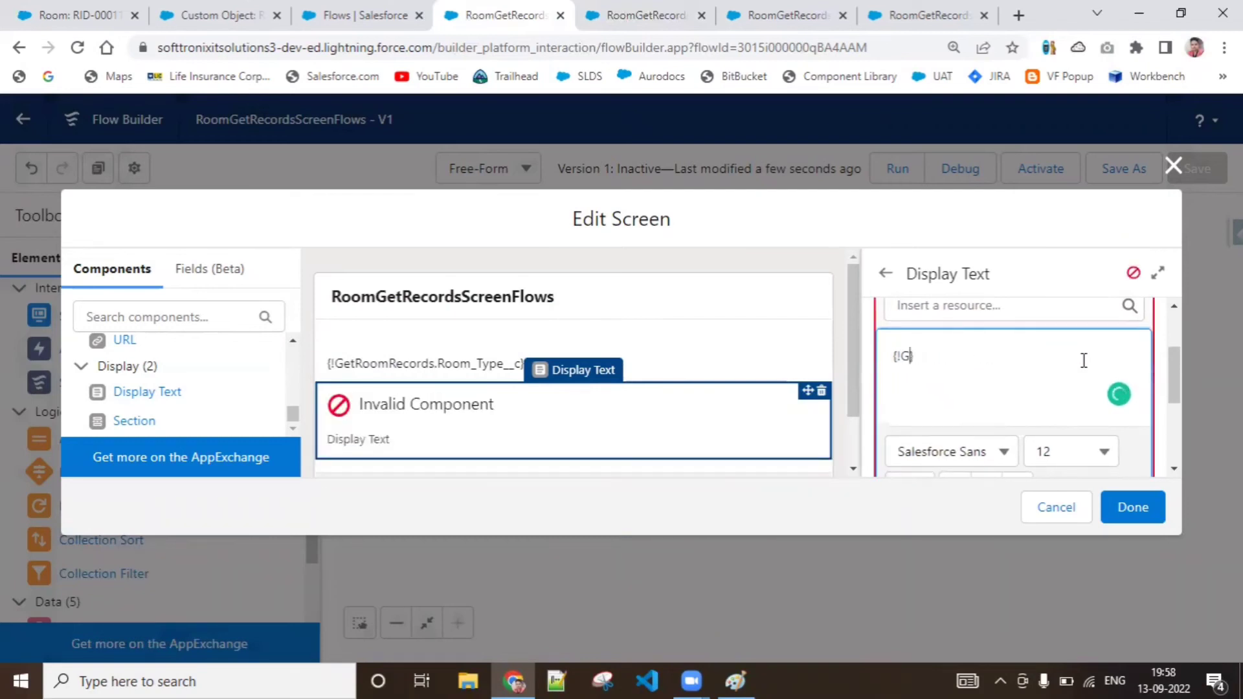
pyautogui.press('BackSpace')
pyautogui.press('BackSpace')
pyautogui.press('BackSpace')
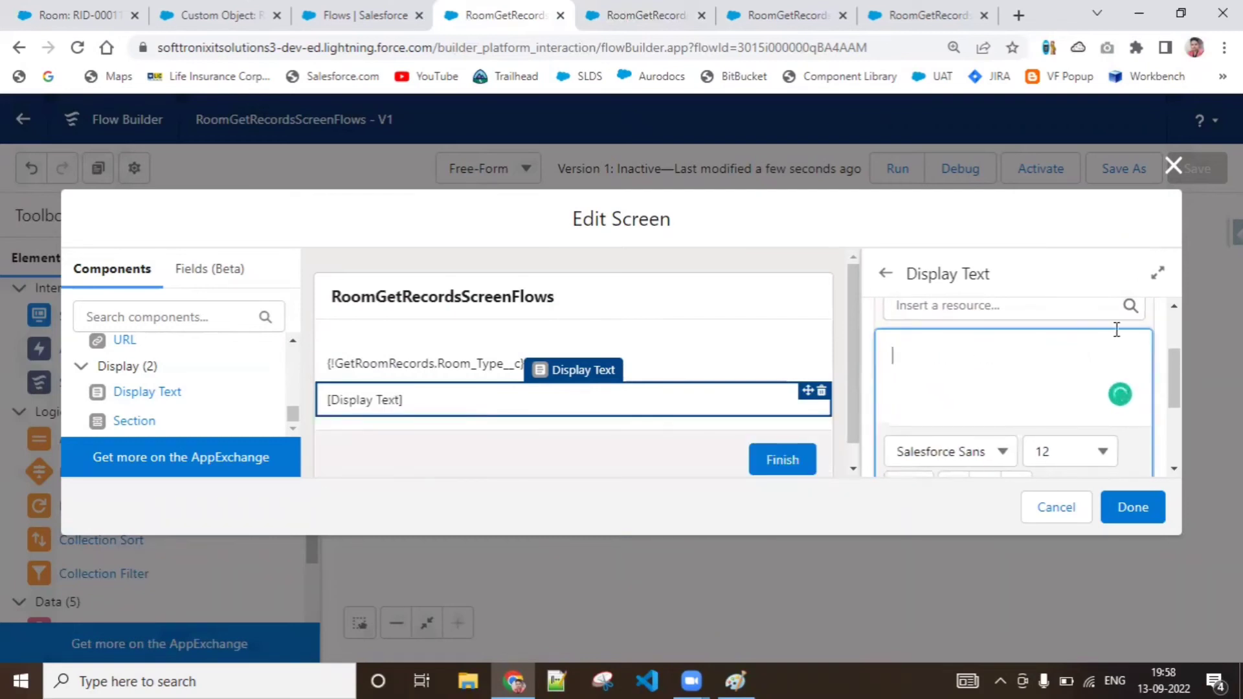
# Insert the Room_View__c field of GetRoomRecords into the FetchedRoomViewList display text
pyautogui.click(1088, 305)
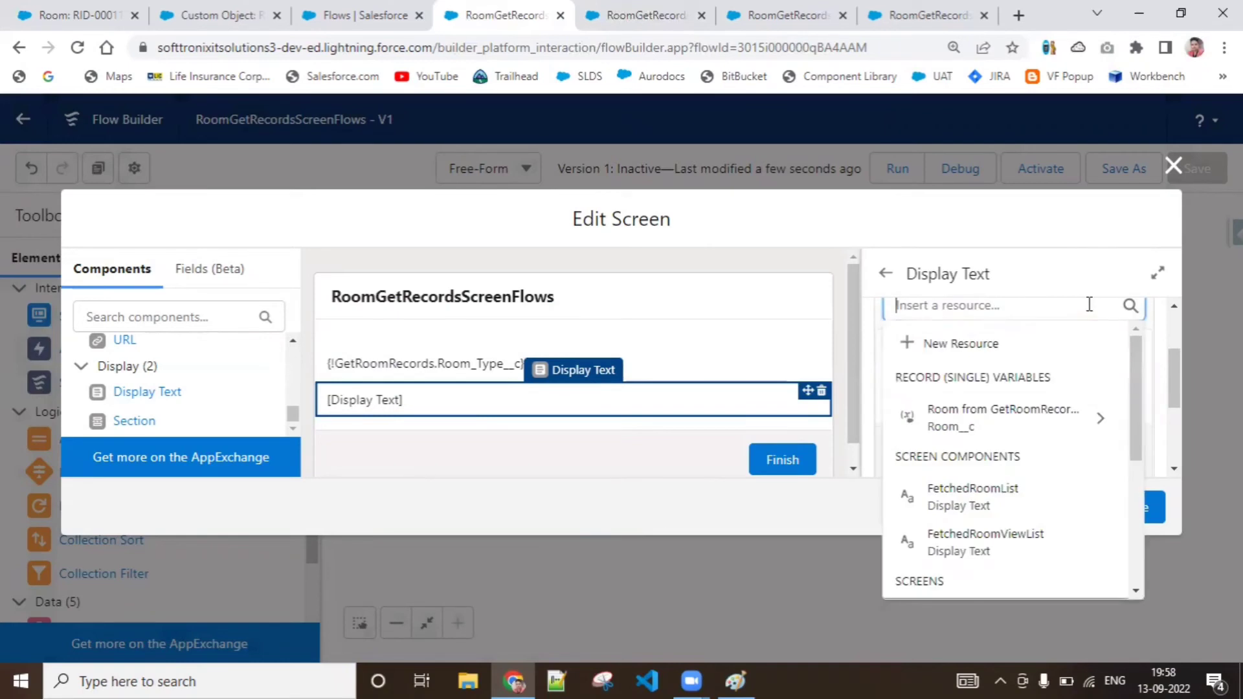
pyautogui.click(1026, 427)
pyautogui.moveTo(1136, 395); pyautogui.dragTo(1132, 570)
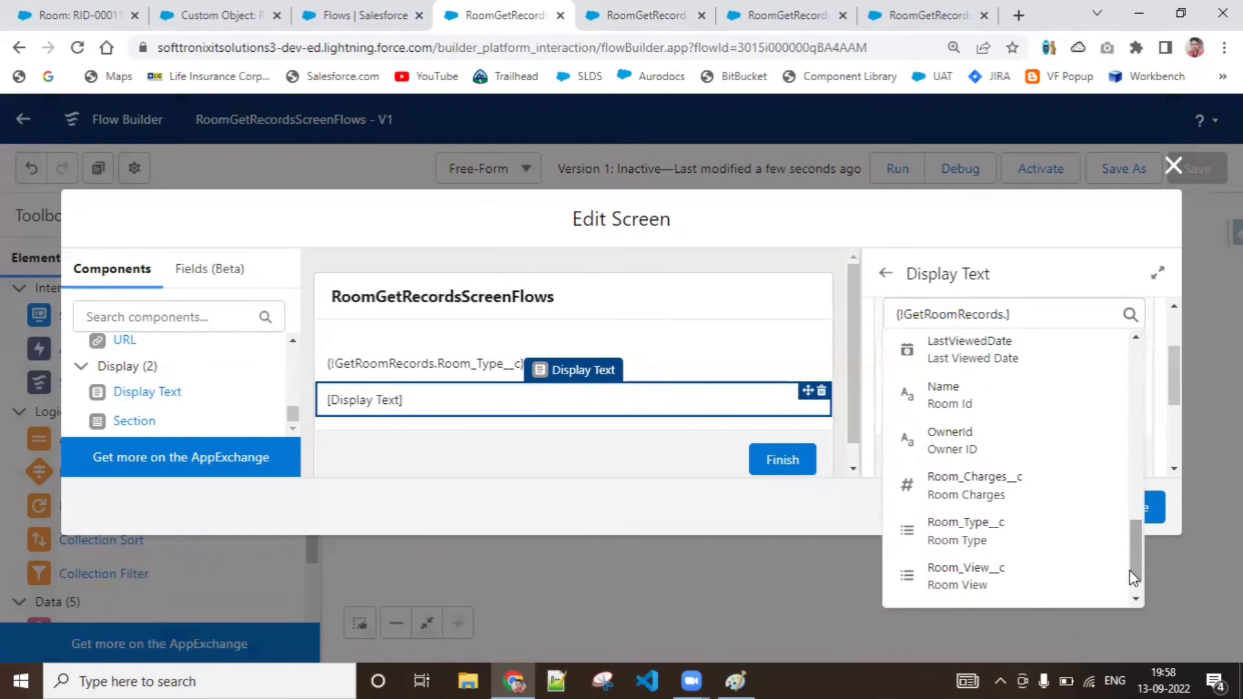
pyautogui.click(1064, 572)
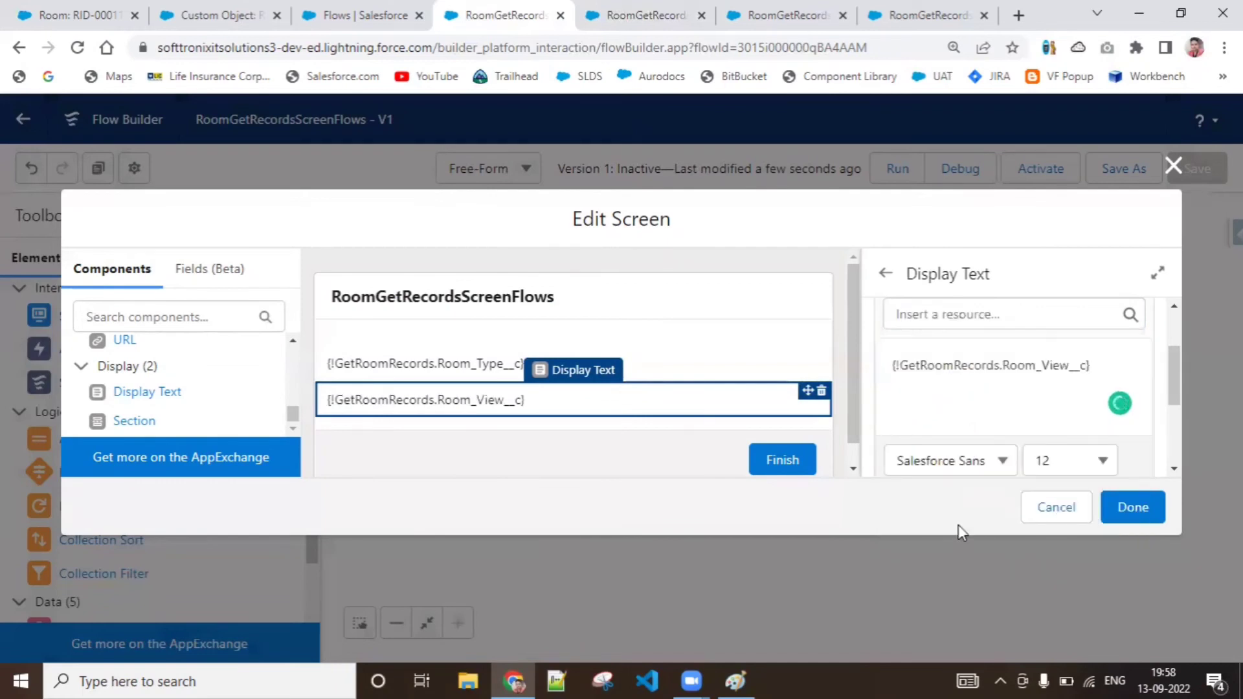
# Apply the screen edits, save the flow and run it in debug mode
pyautogui.click(1138, 509)
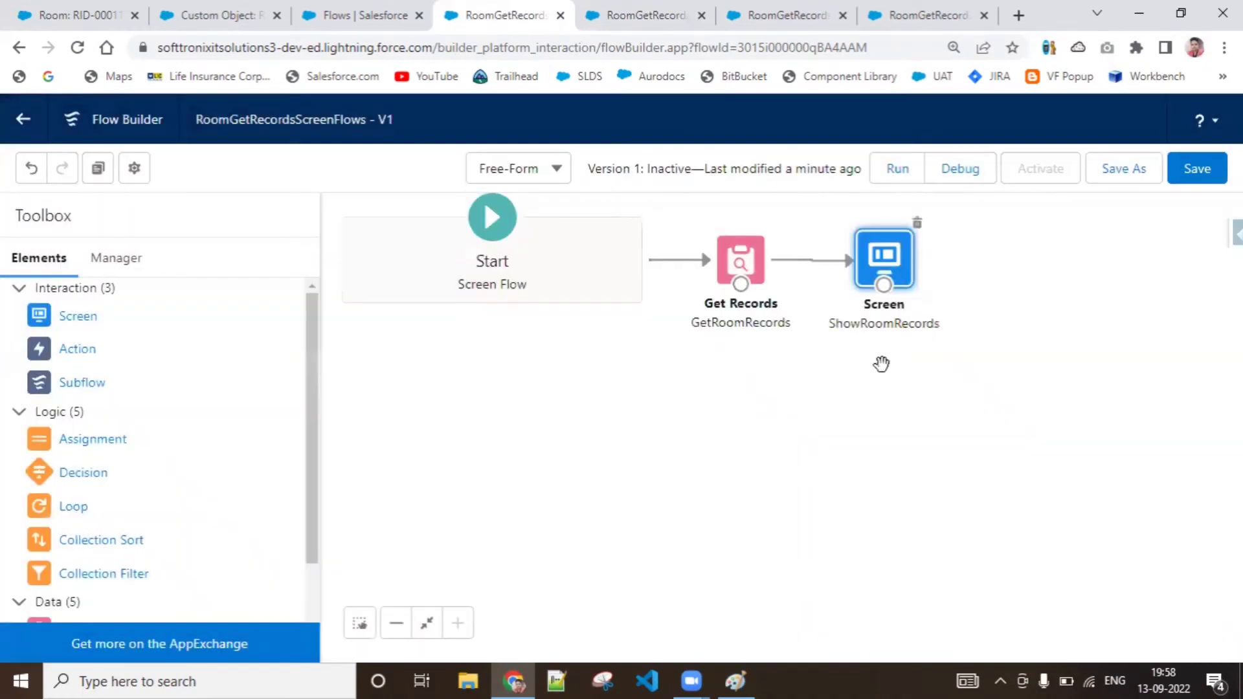
pyautogui.click(1197, 171)
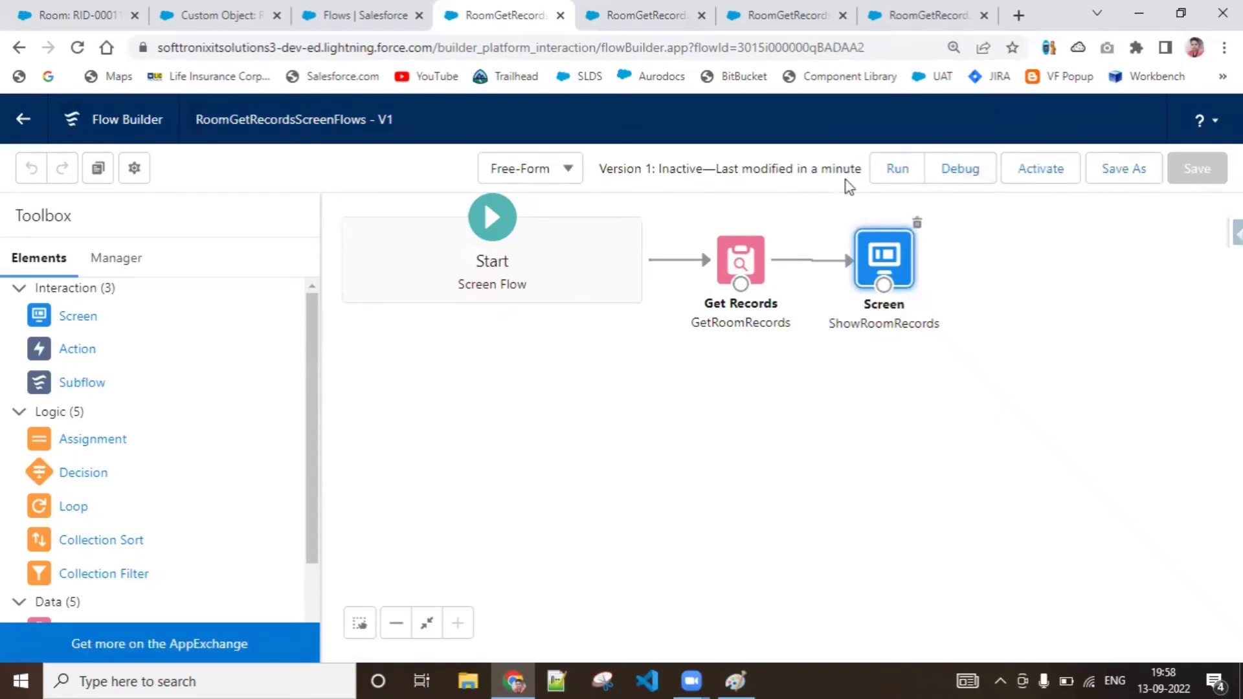
pyautogui.click(963, 169)
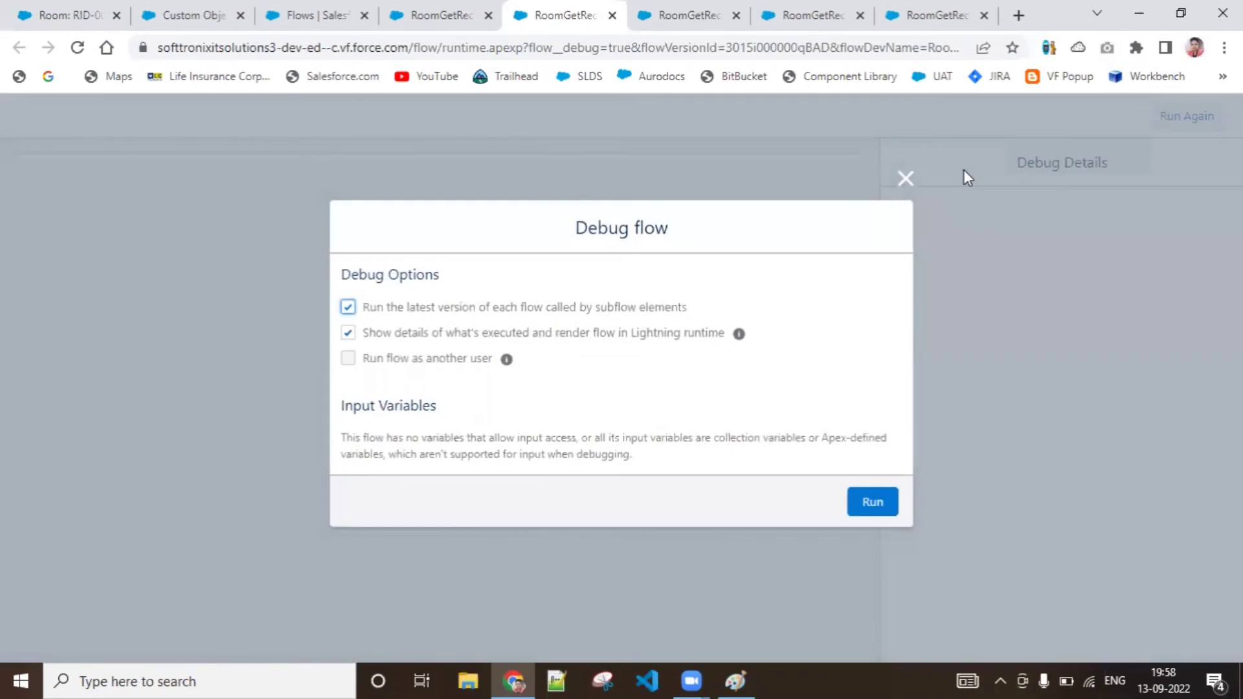
pyautogui.click(871, 503)
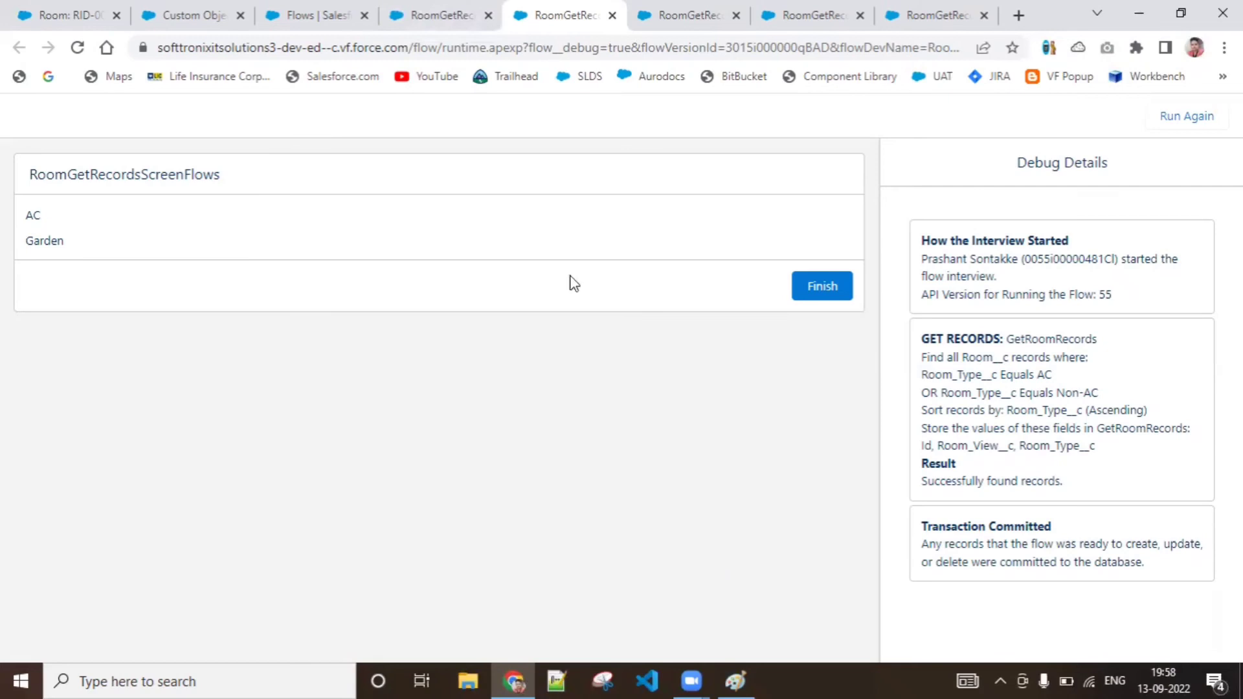
# Reopen the GetRoomRecords element in Flow Builder and go to the Room fields it stores
pyautogui.click(401, 14)
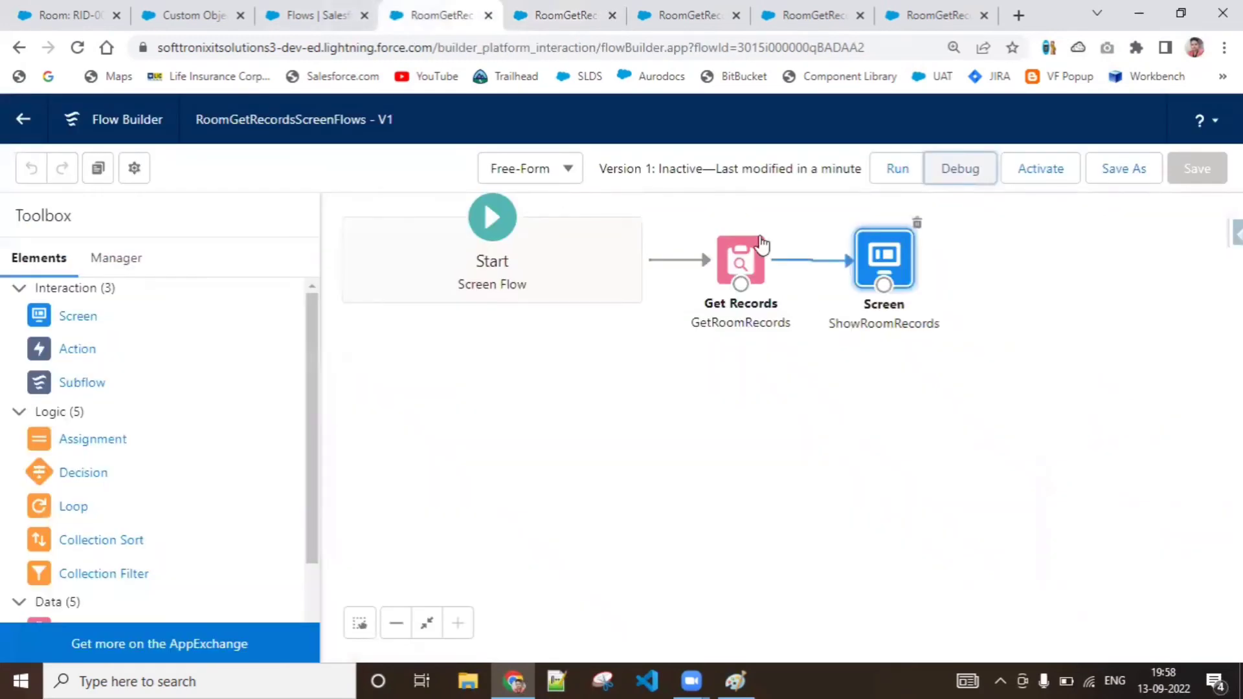
pyautogui.doubleClick(741, 259)
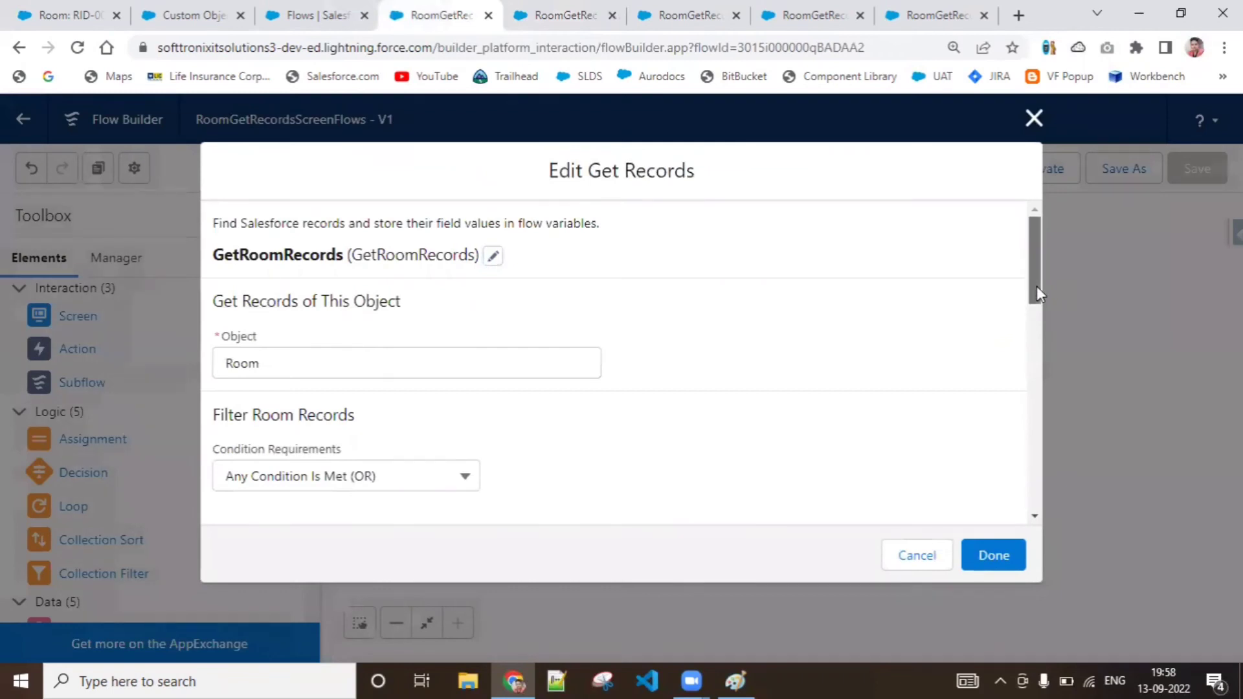
pyautogui.moveTo(1036, 286); pyautogui.dragTo(1046, 476)
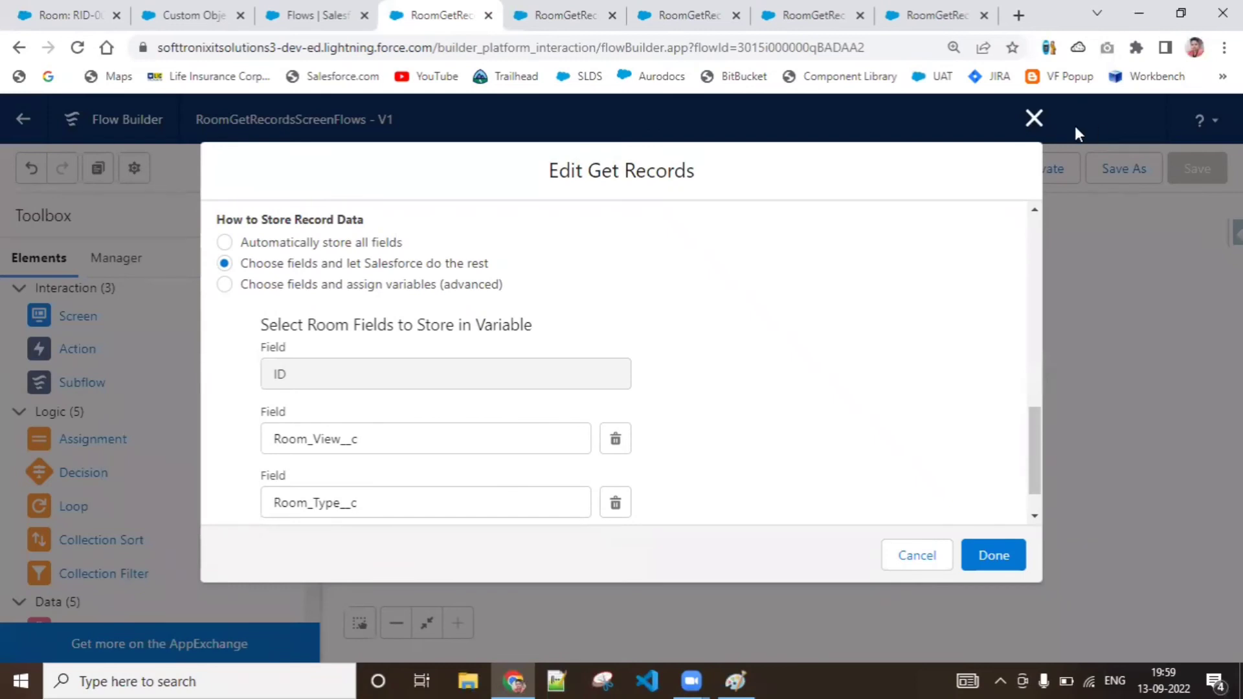
# Review the Room_Type__c and Room_View__c display texts on the ShowRoomRecords screen and leave it unchanged
pyautogui.click(1033, 118)
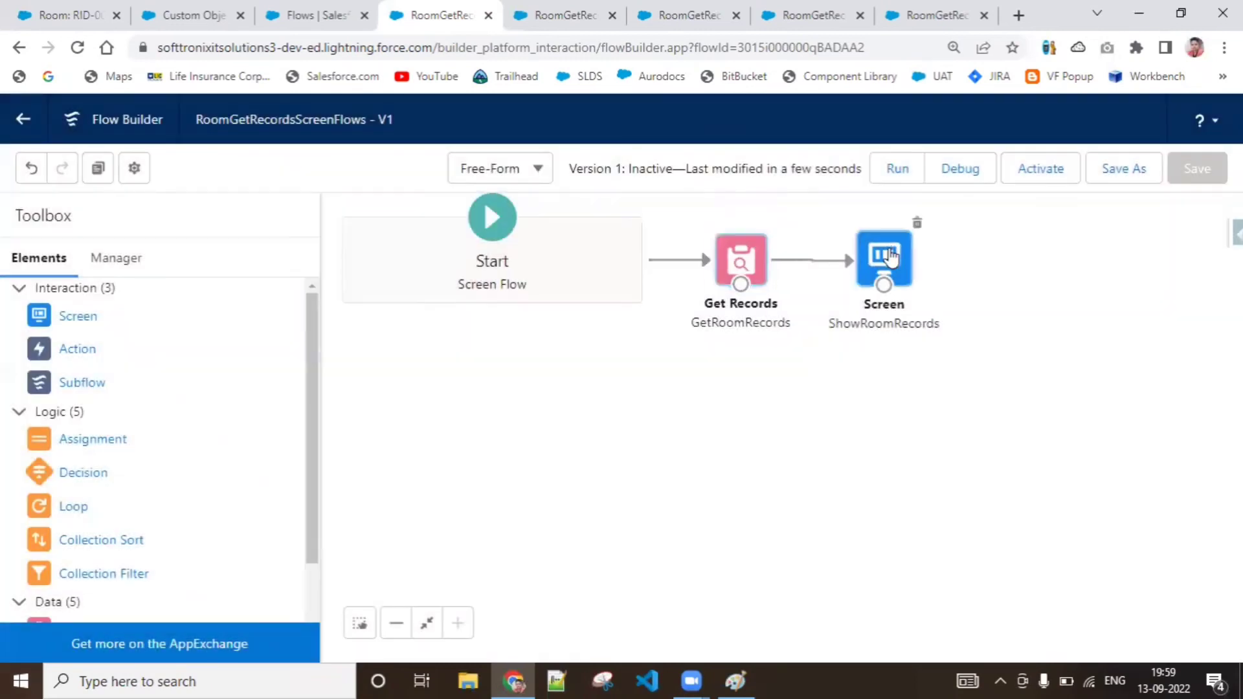
pyautogui.doubleClick(890, 257)
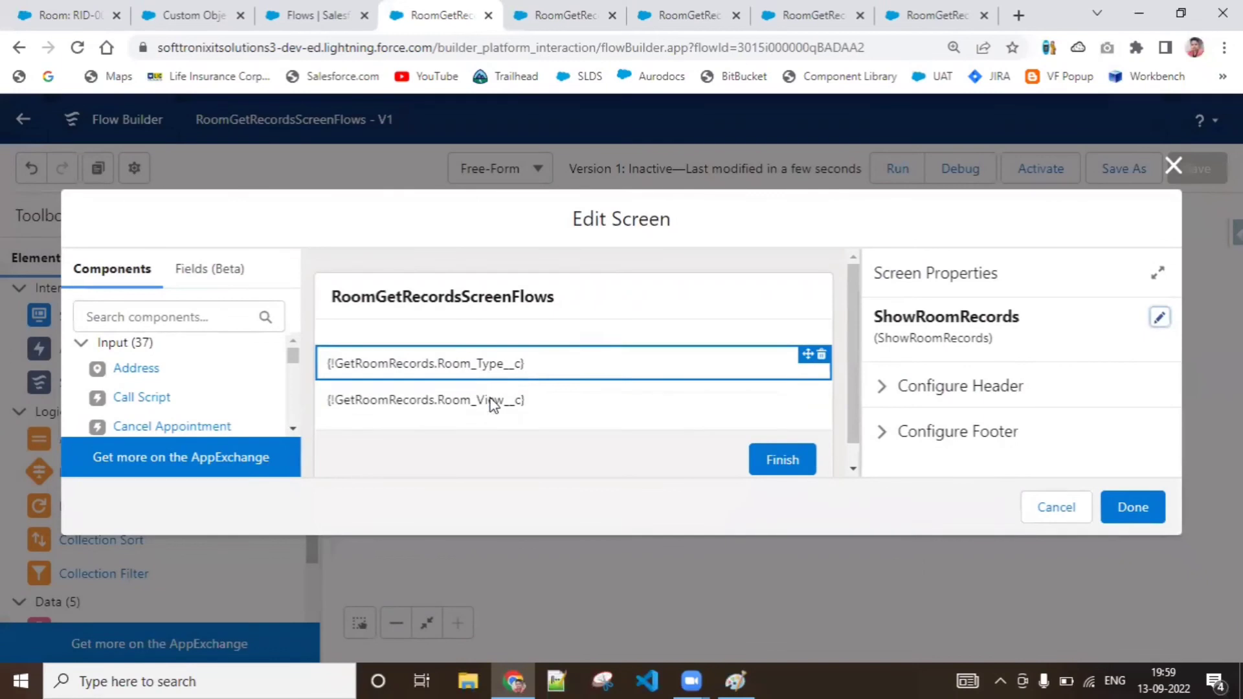
pyautogui.click(492, 405)
pyautogui.click(494, 363)
pyautogui.click(502, 402)
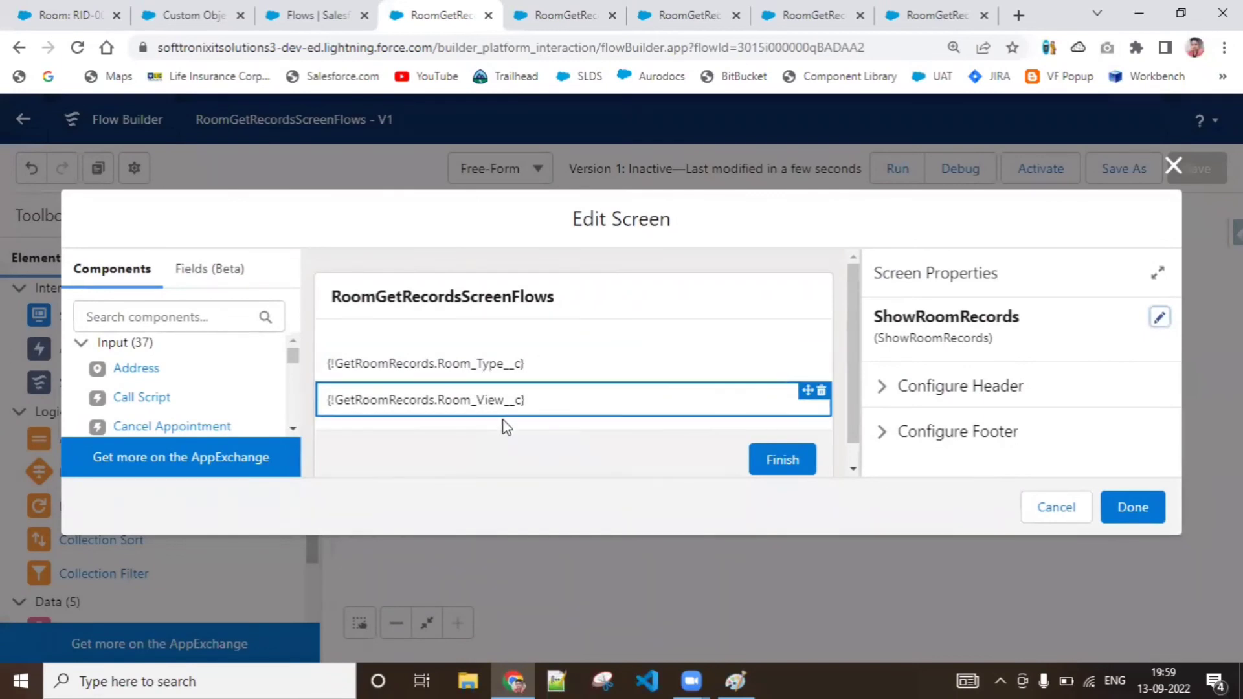
pyautogui.click(1173, 165)
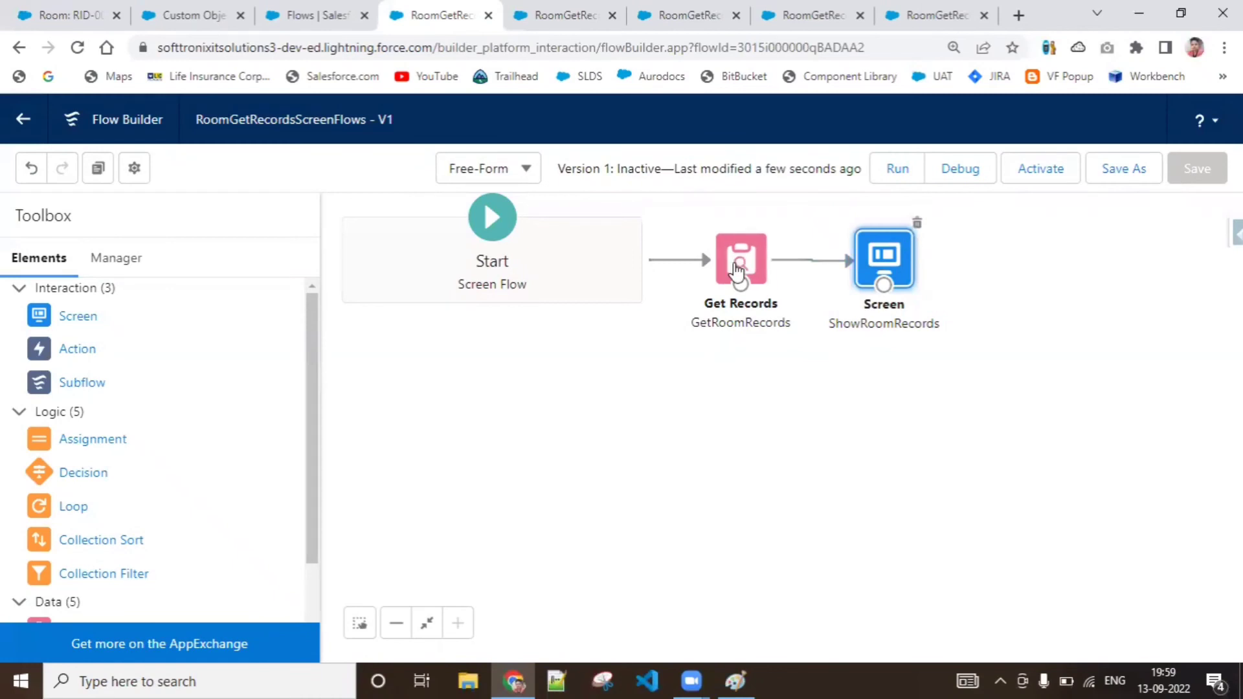
# Reopen GetRoomRecords and set its record data storage to Choose fields and assign variables (advanced)
pyautogui.doubleClick(738, 269)
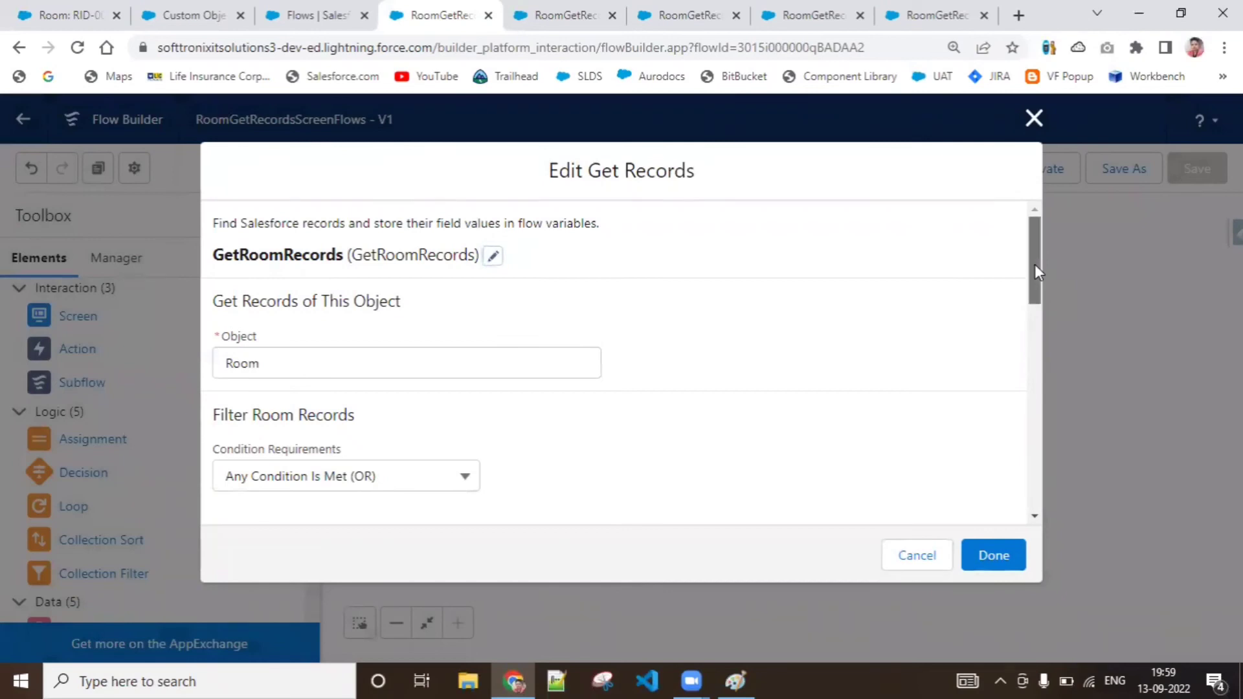
pyautogui.moveTo(1035, 264); pyautogui.dragTo(1029, 459)
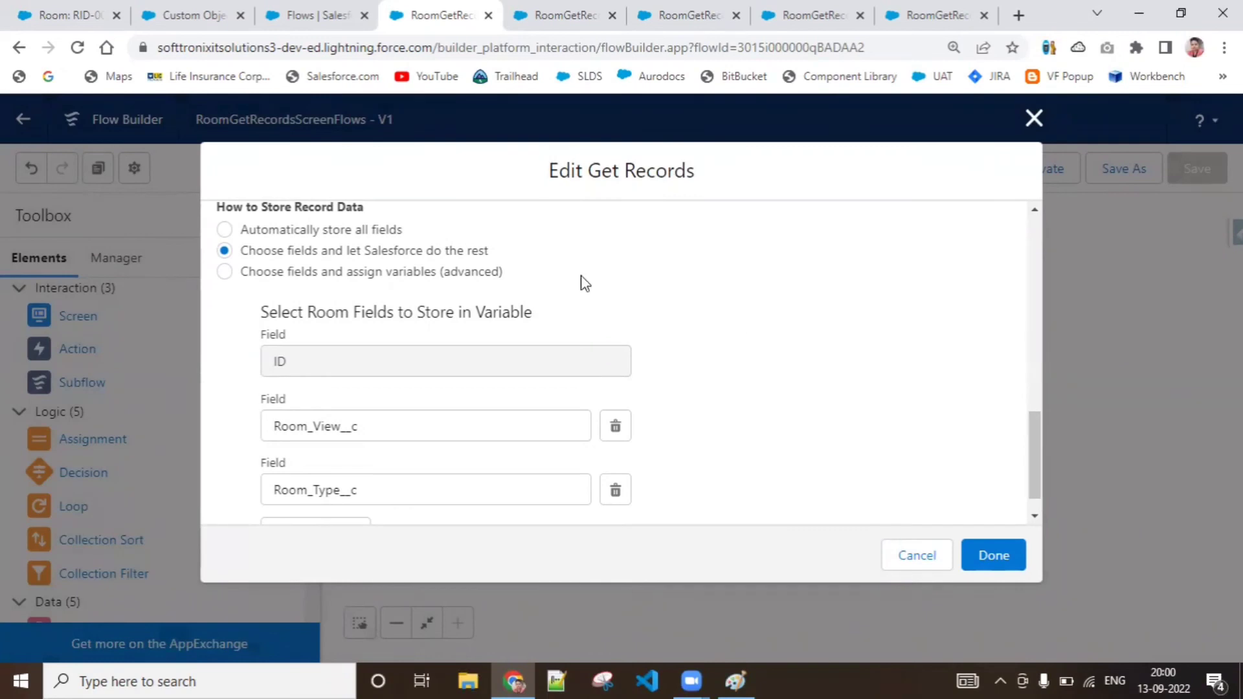
pyautogui.click(396, 275)
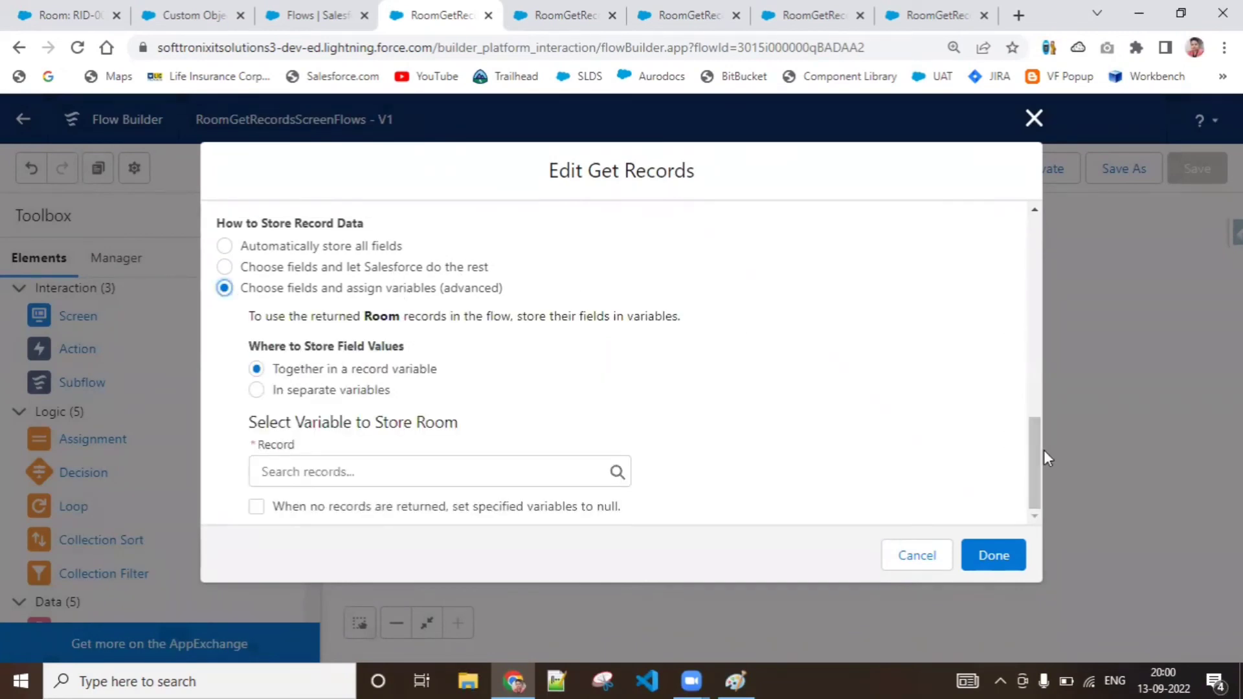
pyautogui.moveTo(1044, 450); pyautogui.dragTo(1044, 462)
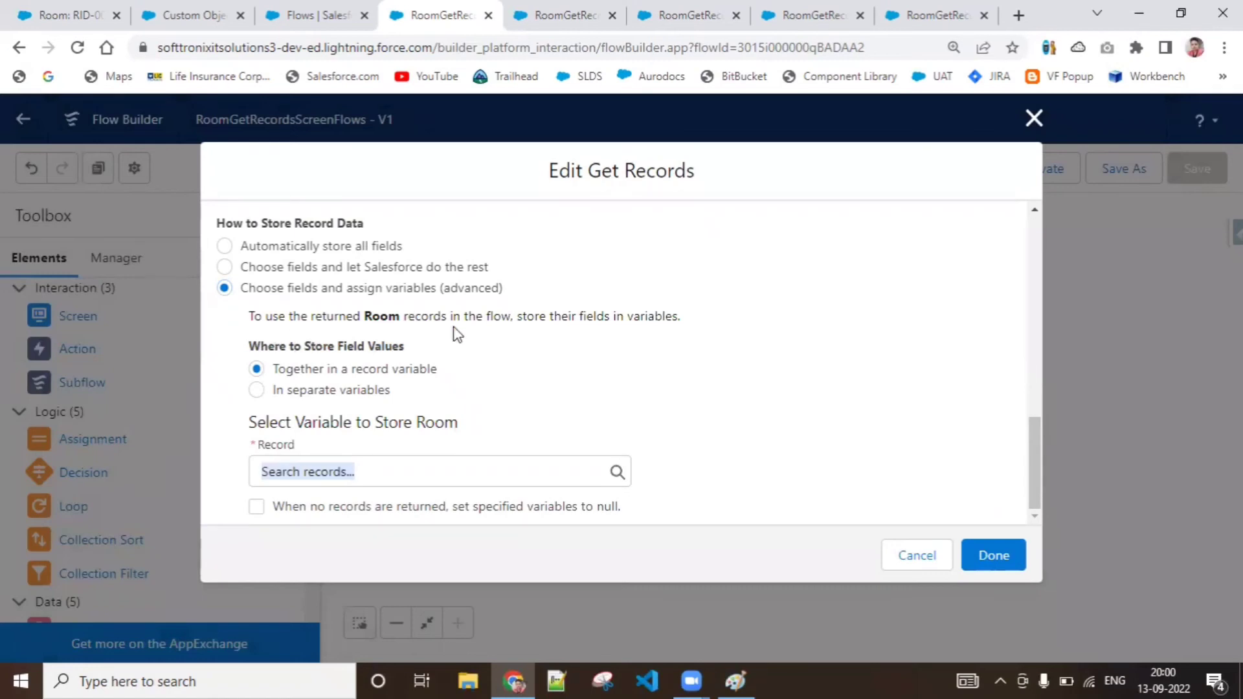
# Look over the recent Rooms list with its room types and views, and return to the GetRoomRecords settings
pyautogui.click(92, 9)
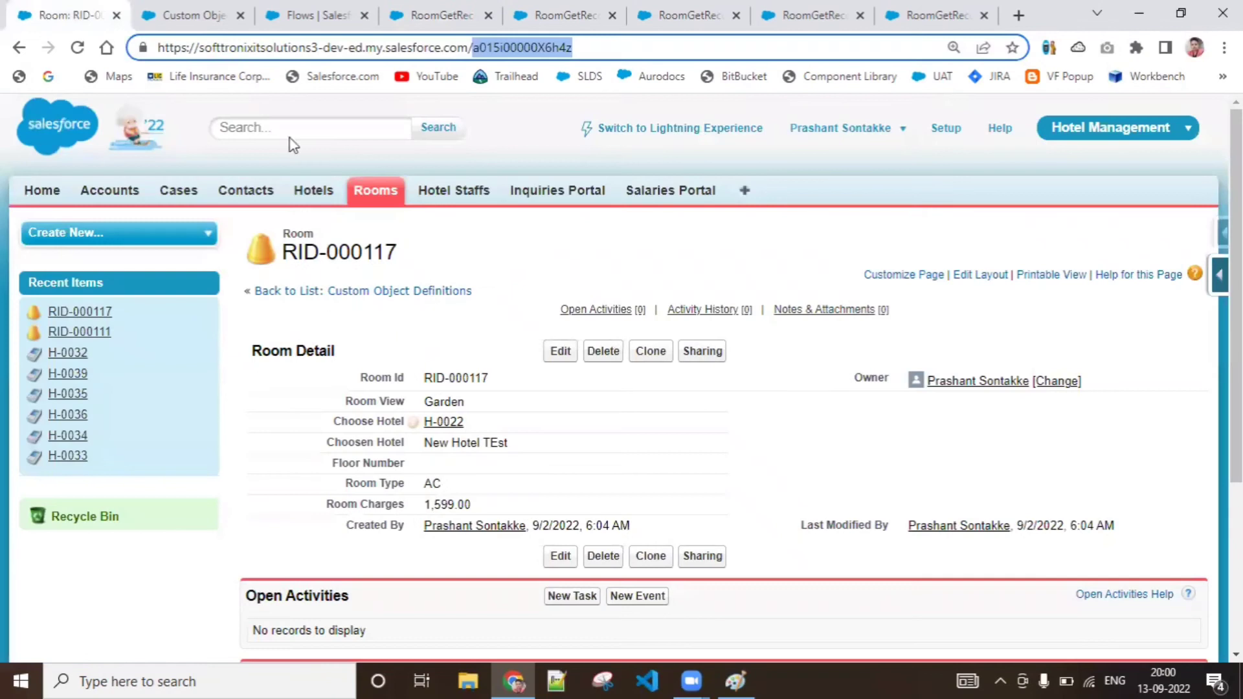
pyautogui.click(375, 191)
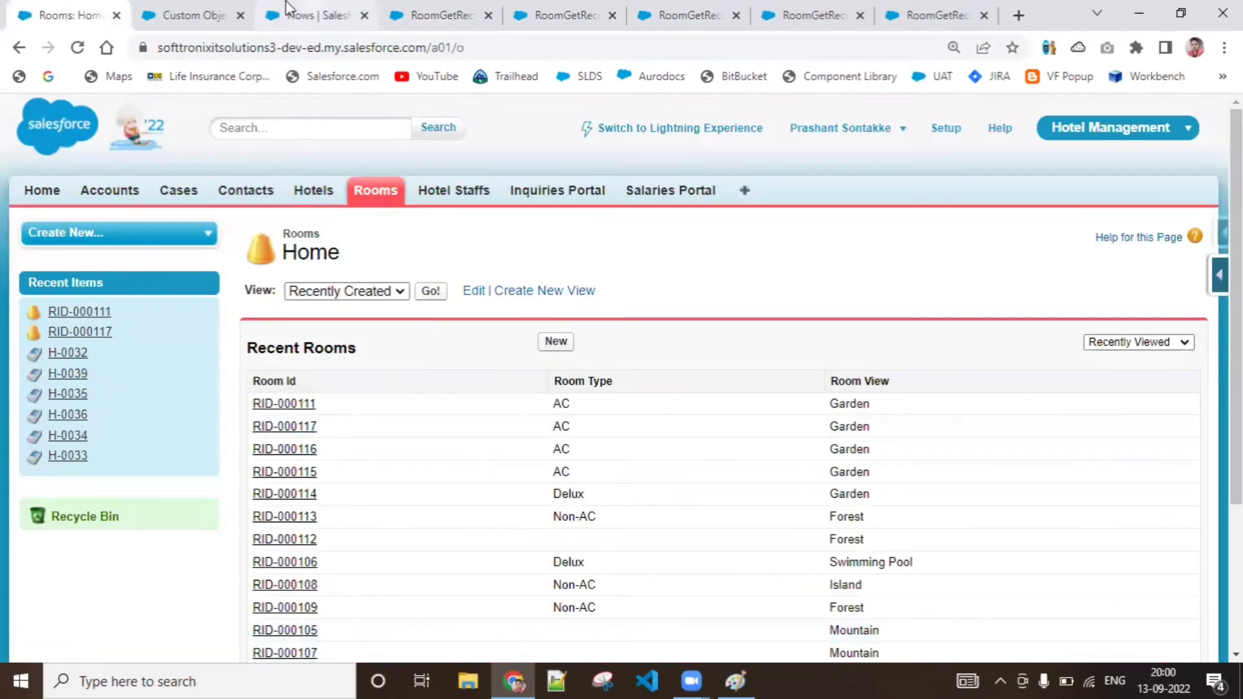
pyautogui.click(209, 8)
pyautogui.click(323, 14)
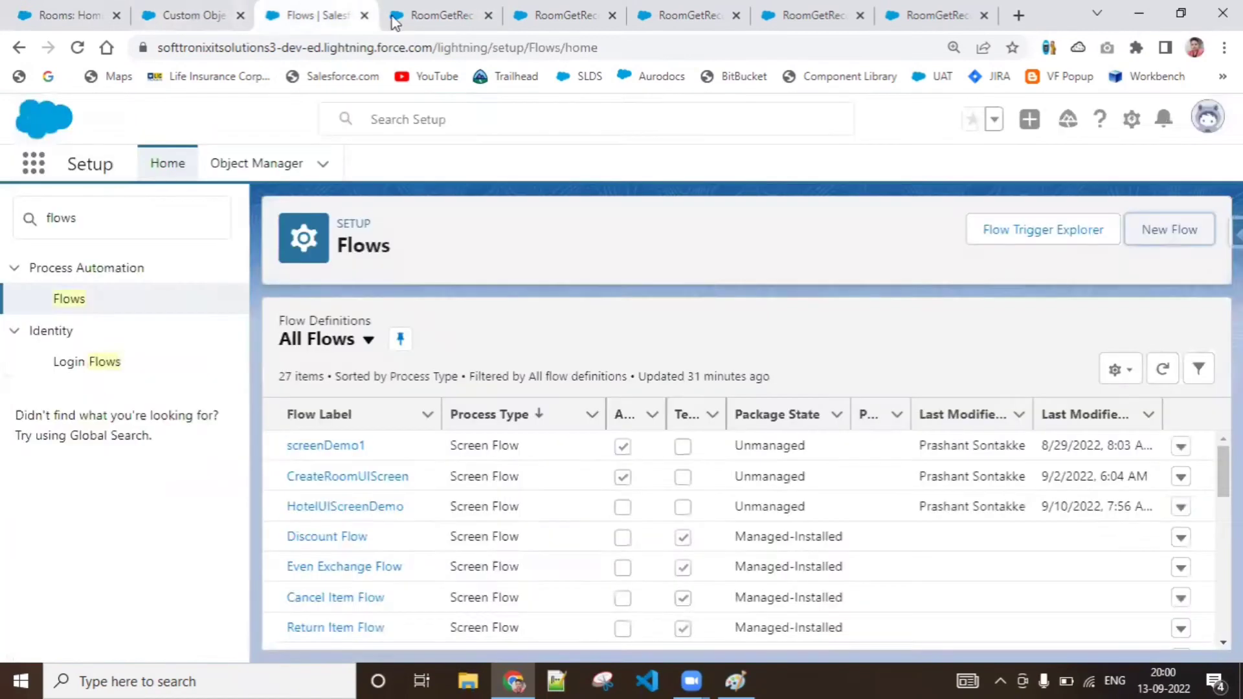
pyautogui.click(415, 16)
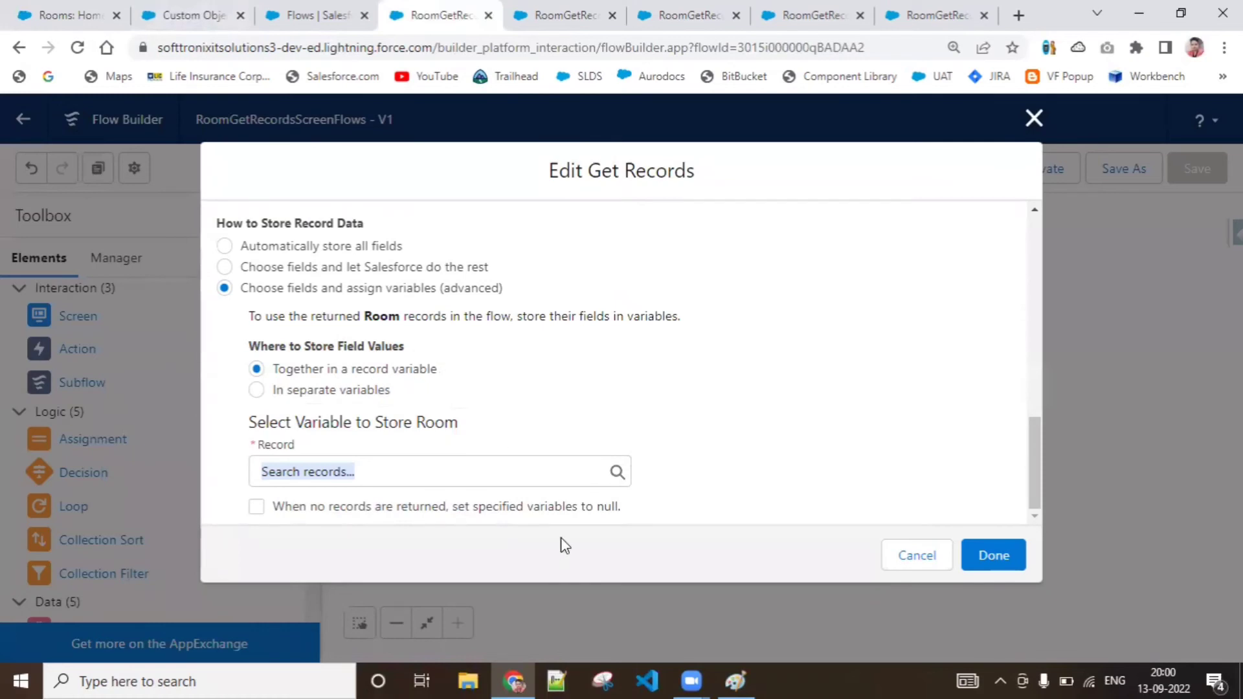
pyautogui.hotkey('alt', 'Tab')
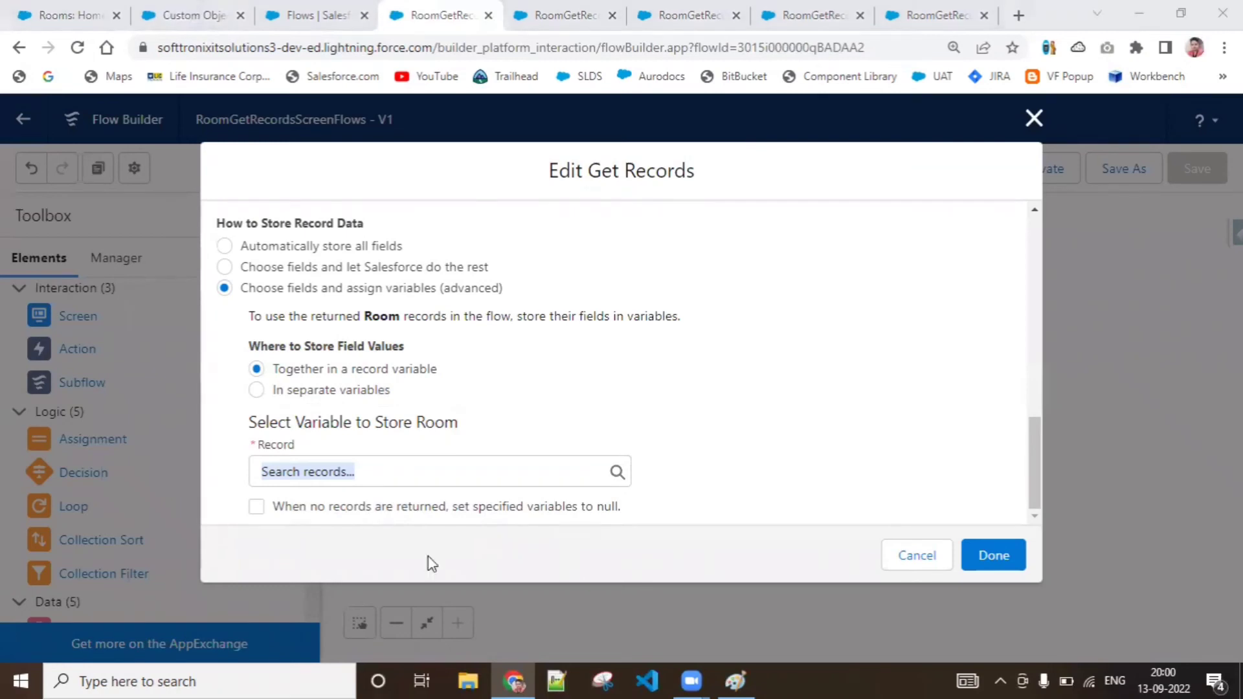
# Open room record RID-000111 from the Rooms list and examine its detail fields and the record ID in its URL
pyautogui.click(188, 14)
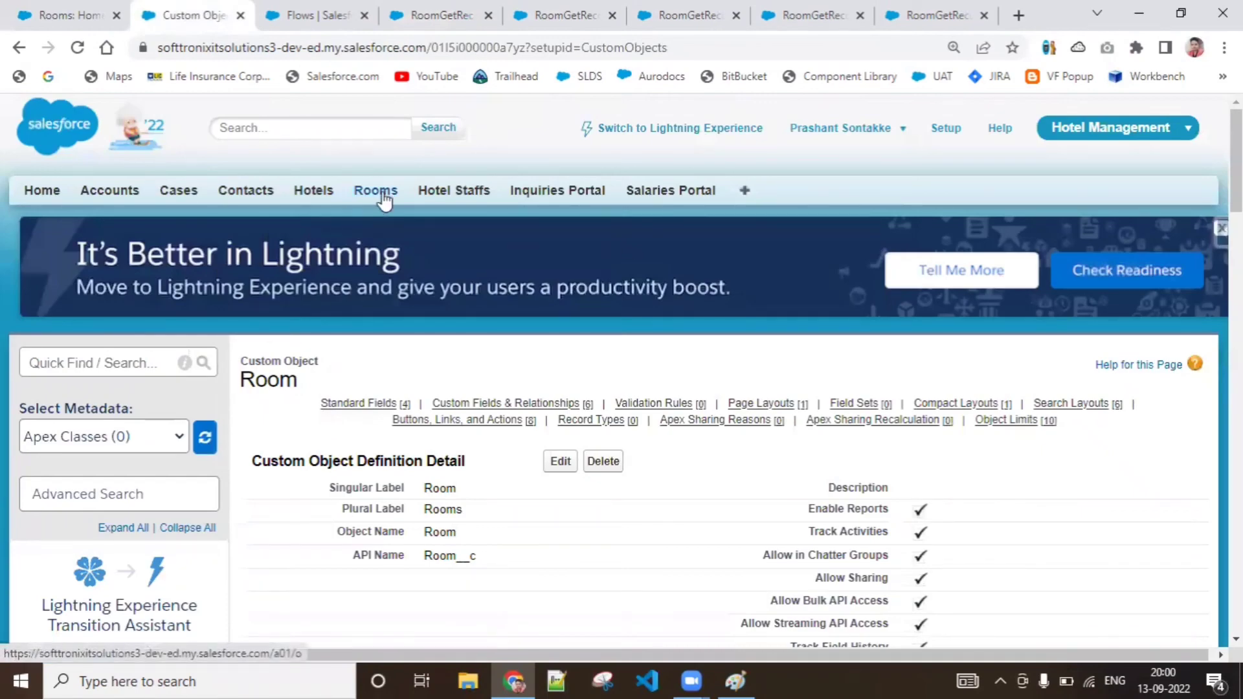
pyautogui.moveTo(378, 193); pyautogui.dragTo(207, 52)
pyautogui.click(12, 3)
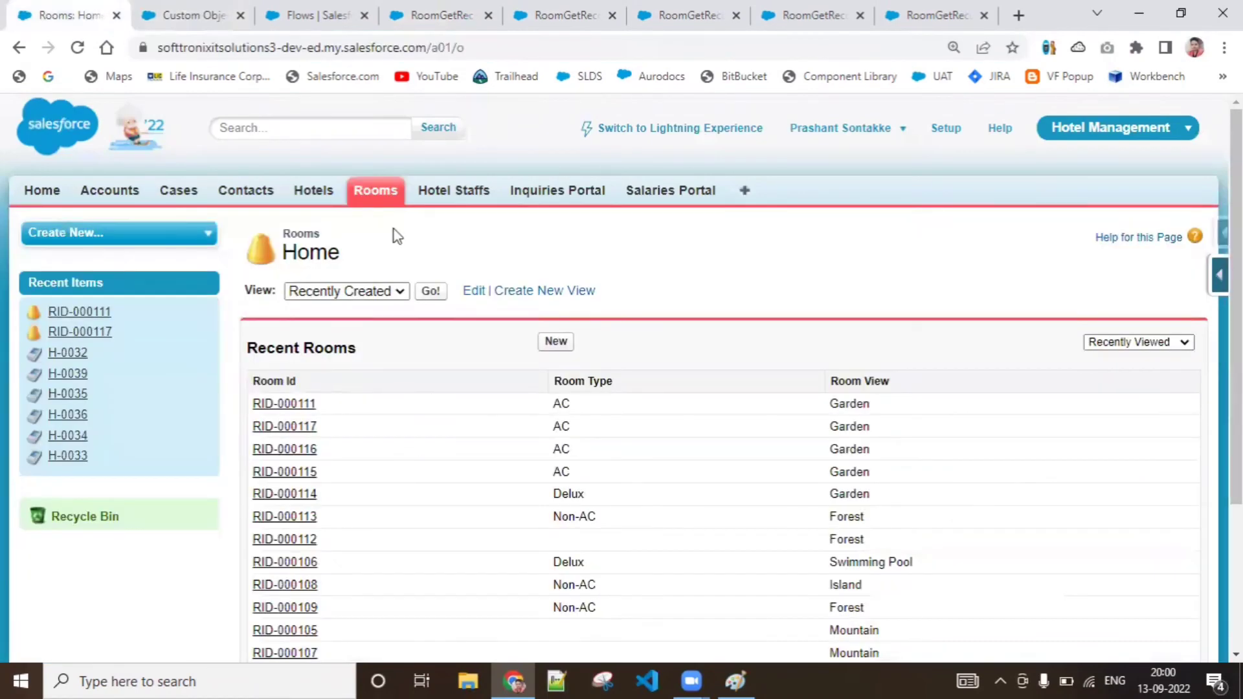
pyautogui.click(282, 409)
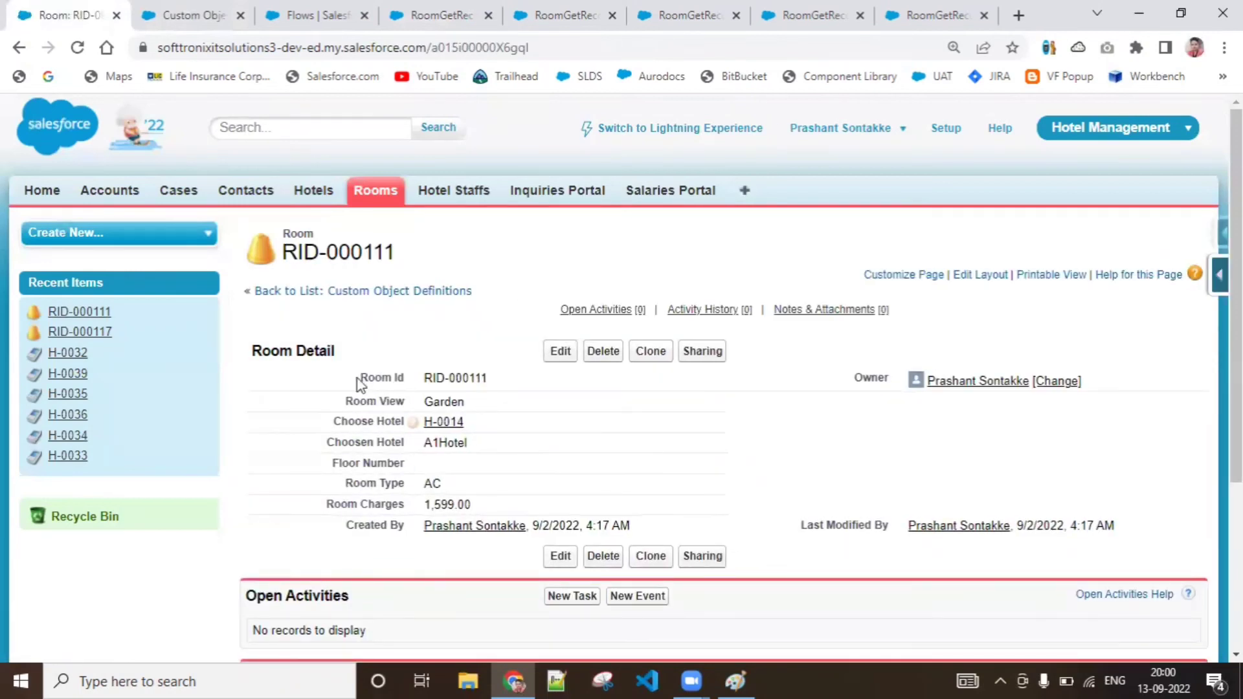
pyautogui.moveTo(360, 376); pyautogui.dragTo(1169, 539)
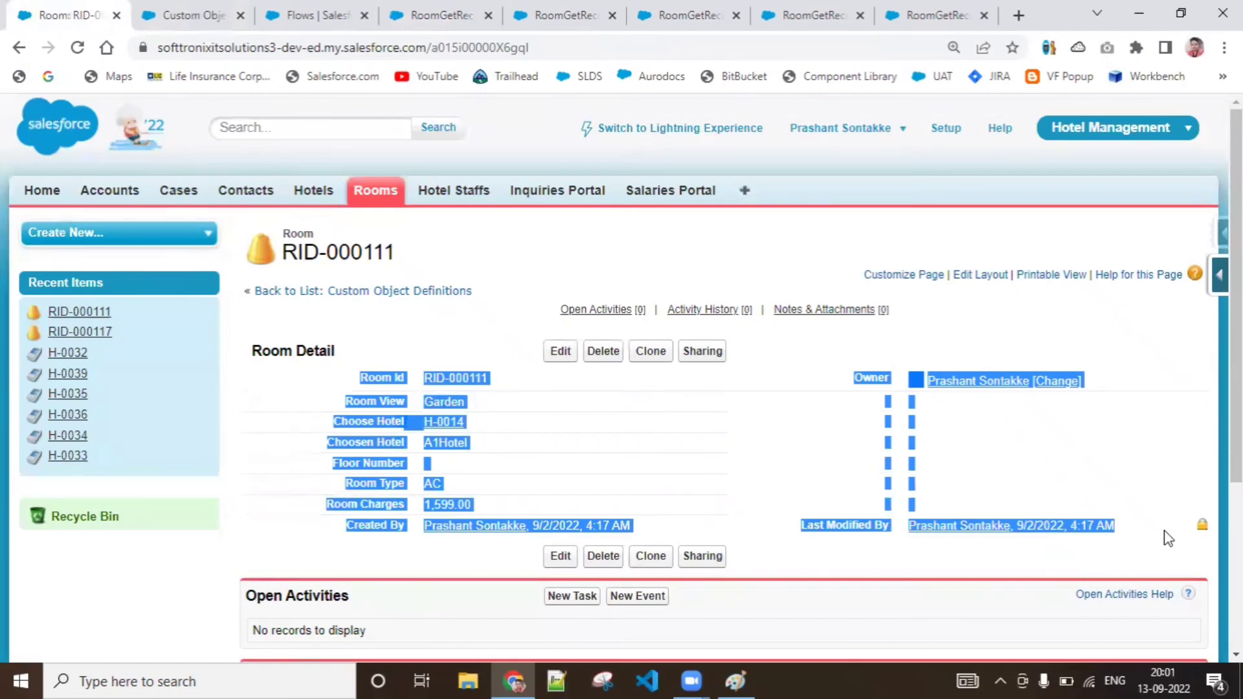
pyautogui.click(821, 452)
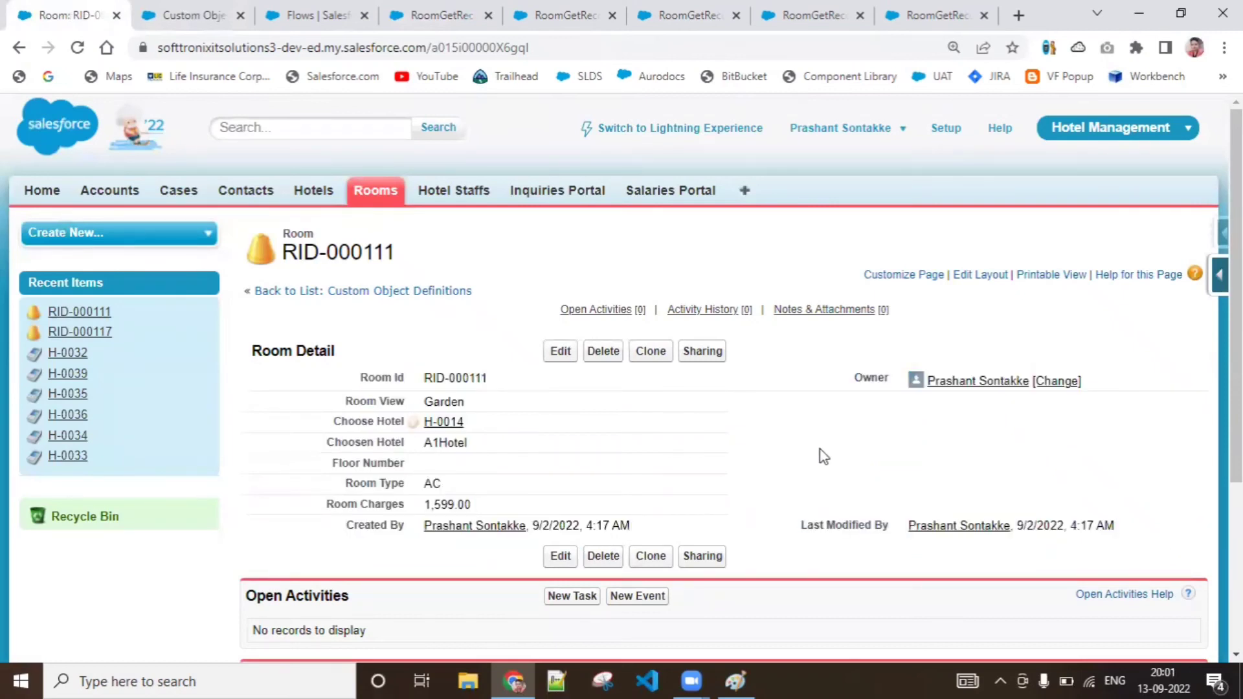
pyautogui.doubleClick(484, 48)
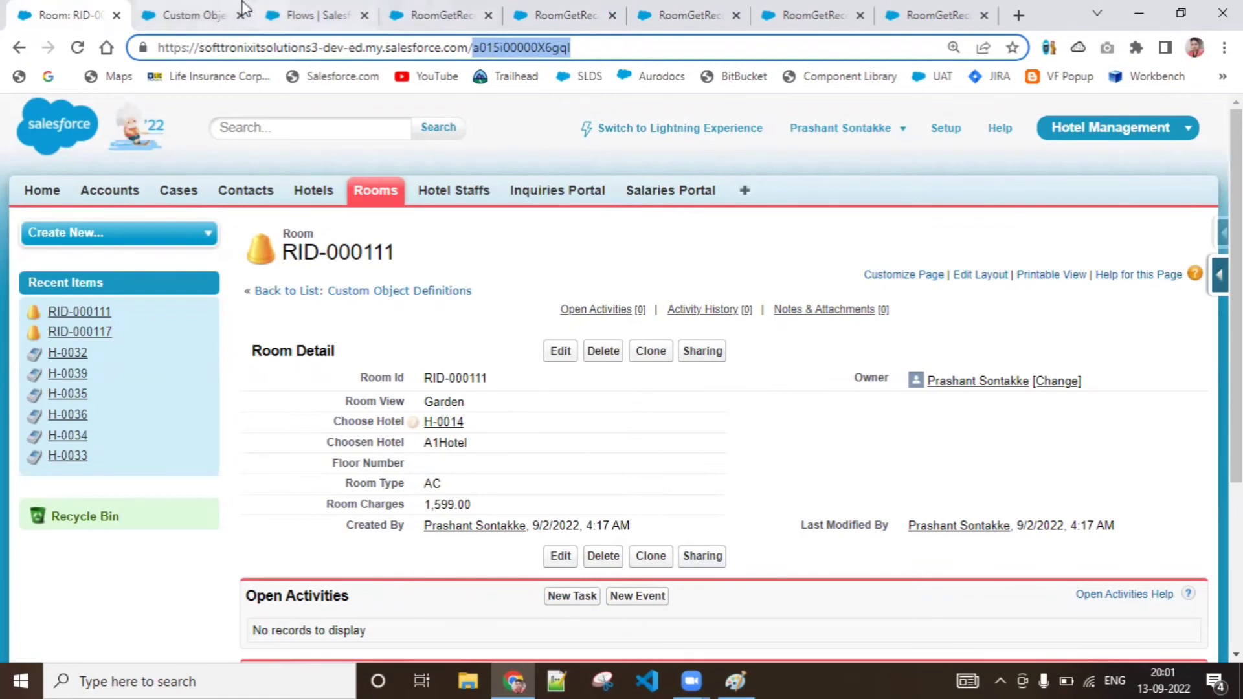
# Close three of the old debug run tabs of RoomGetRecordsScreenFlows and keep Flow Builder open
pyautogui.click(774, 15)
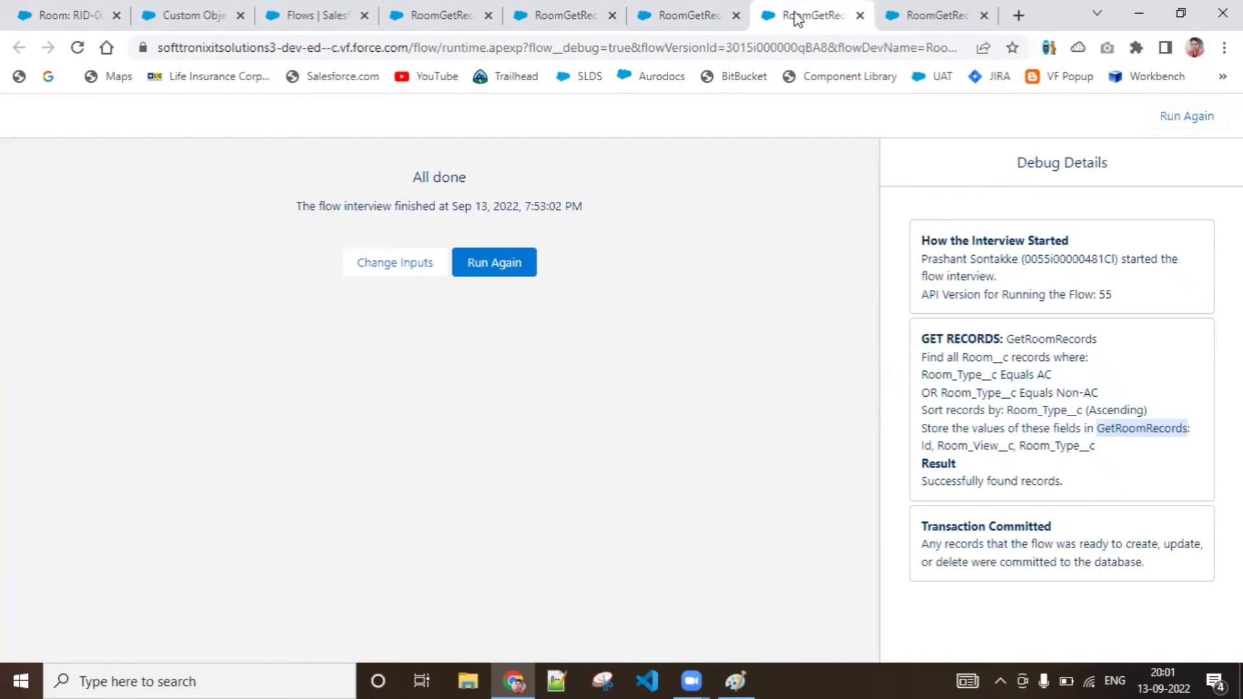
pyautogui.click(649, 15)
pyautogui.click(554, 8)
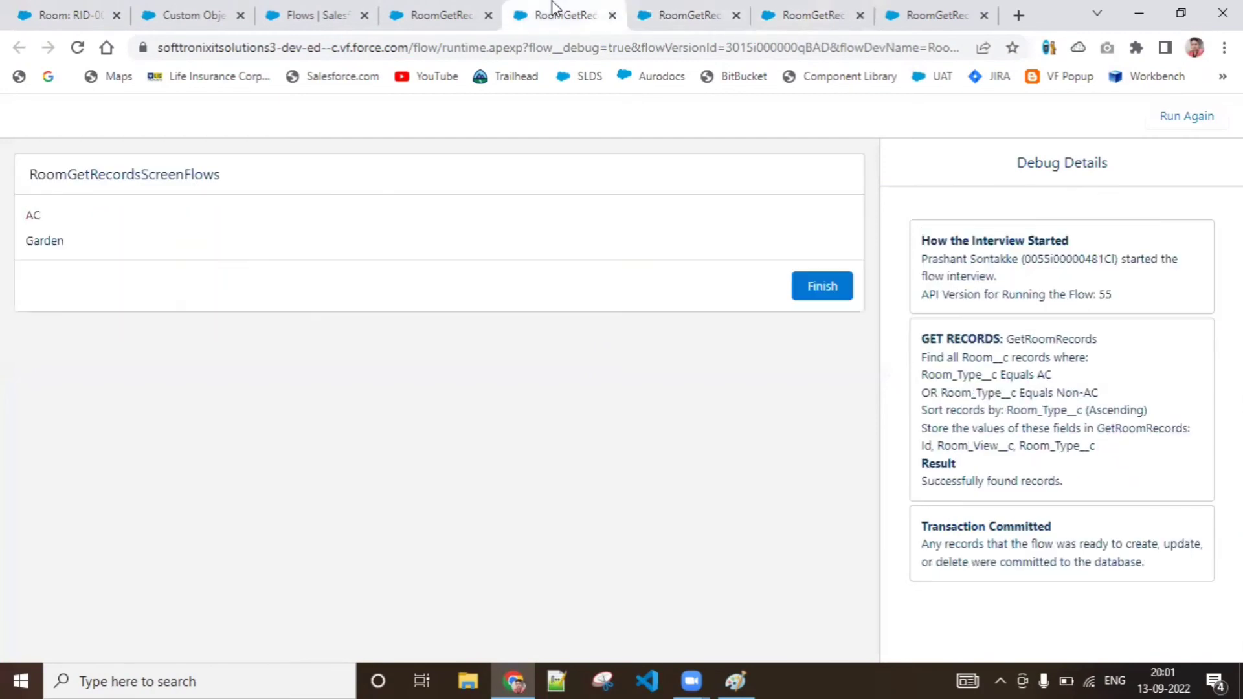
pyautogui.click(737, 16)
pyautogui.click(737, 16)
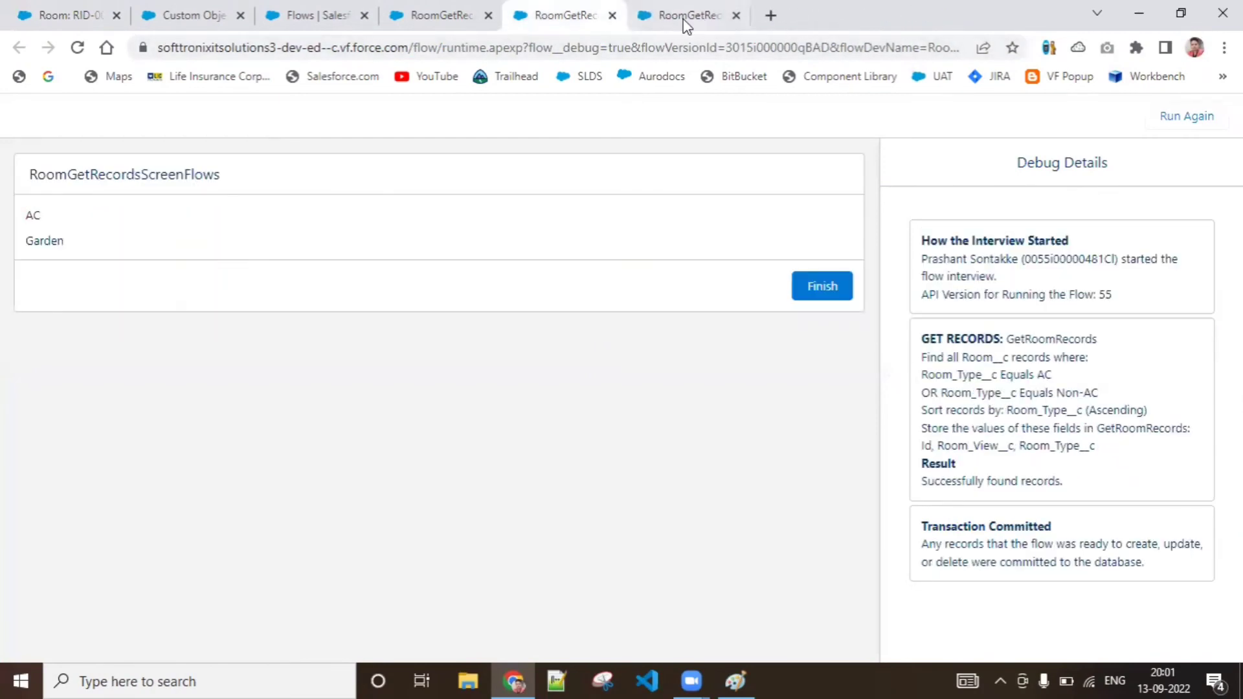
pyautogui.click(611, 15)
pyautogui.click(457, 11)
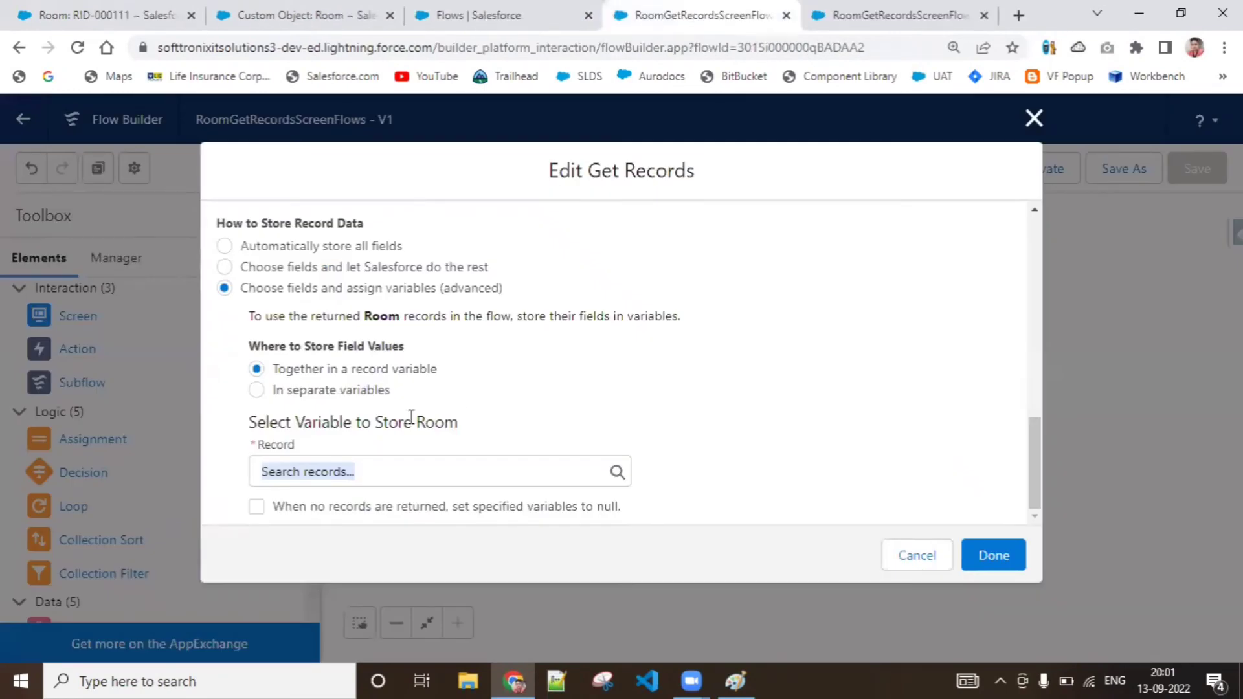
# Check the RID-000111 room details once more and return to the GetRoomRecords settings in Flow Builder
pyautogui.click(284, 14)
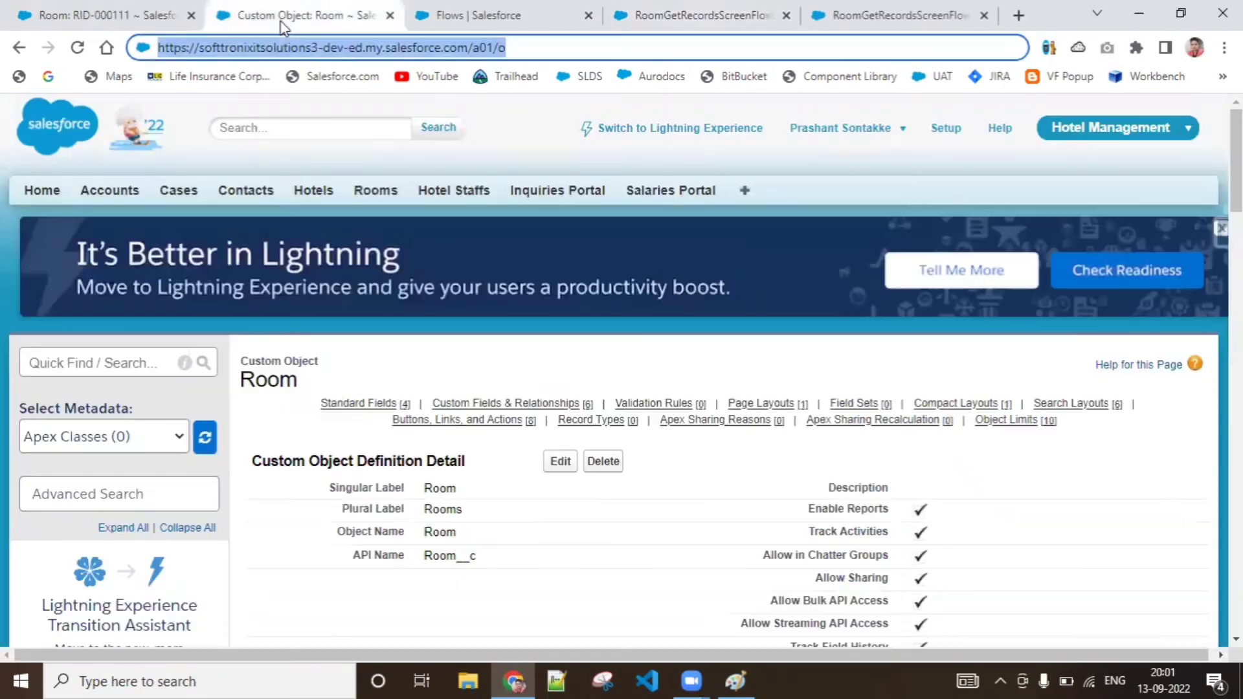
pyautogui.click(148, 8)
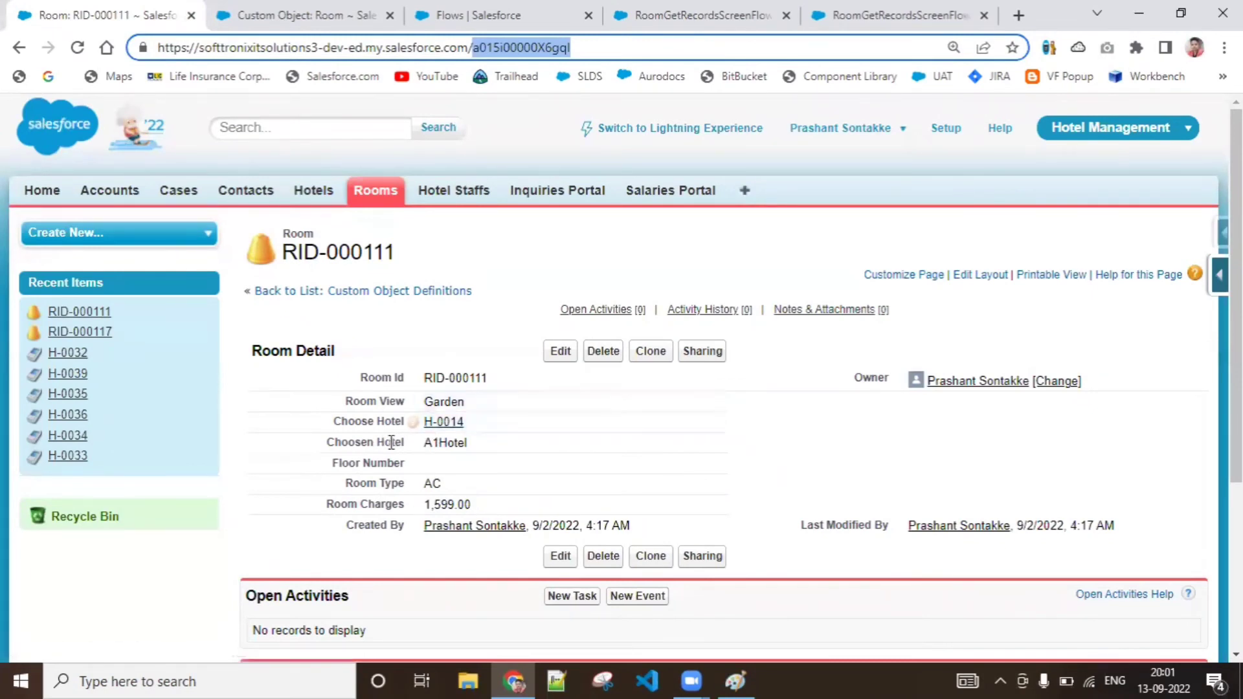
pyautogui.click(371, 10)
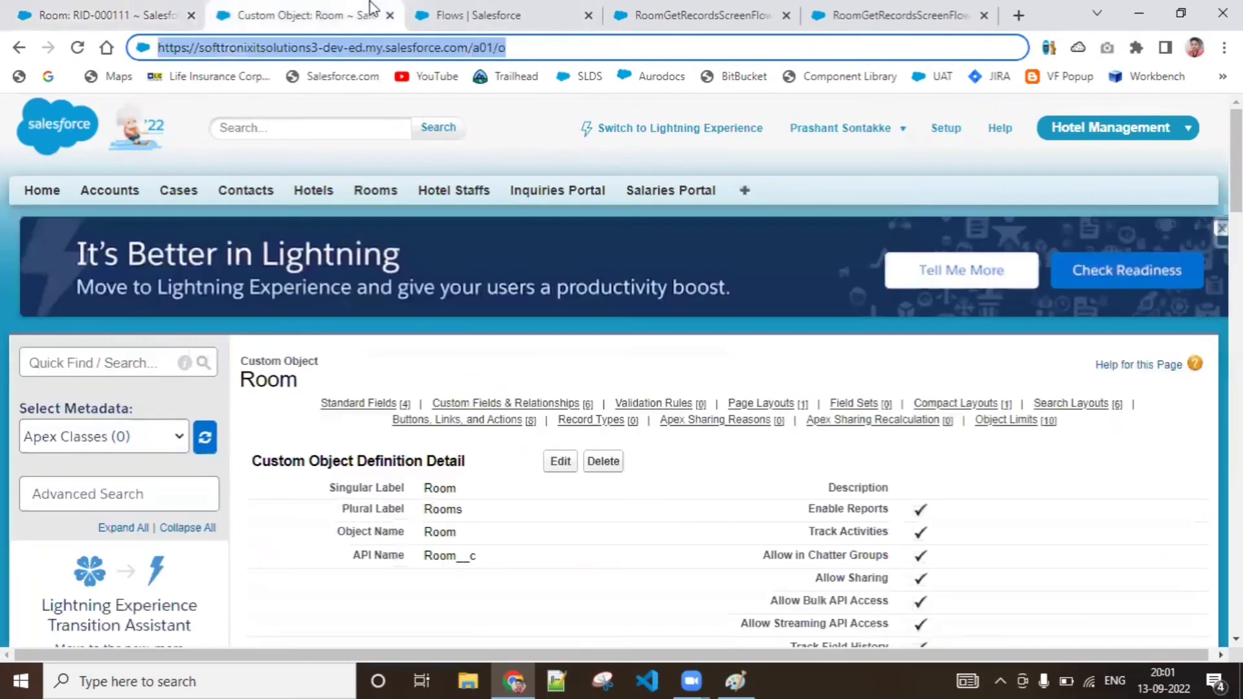
pyautogui.click(539, 9)
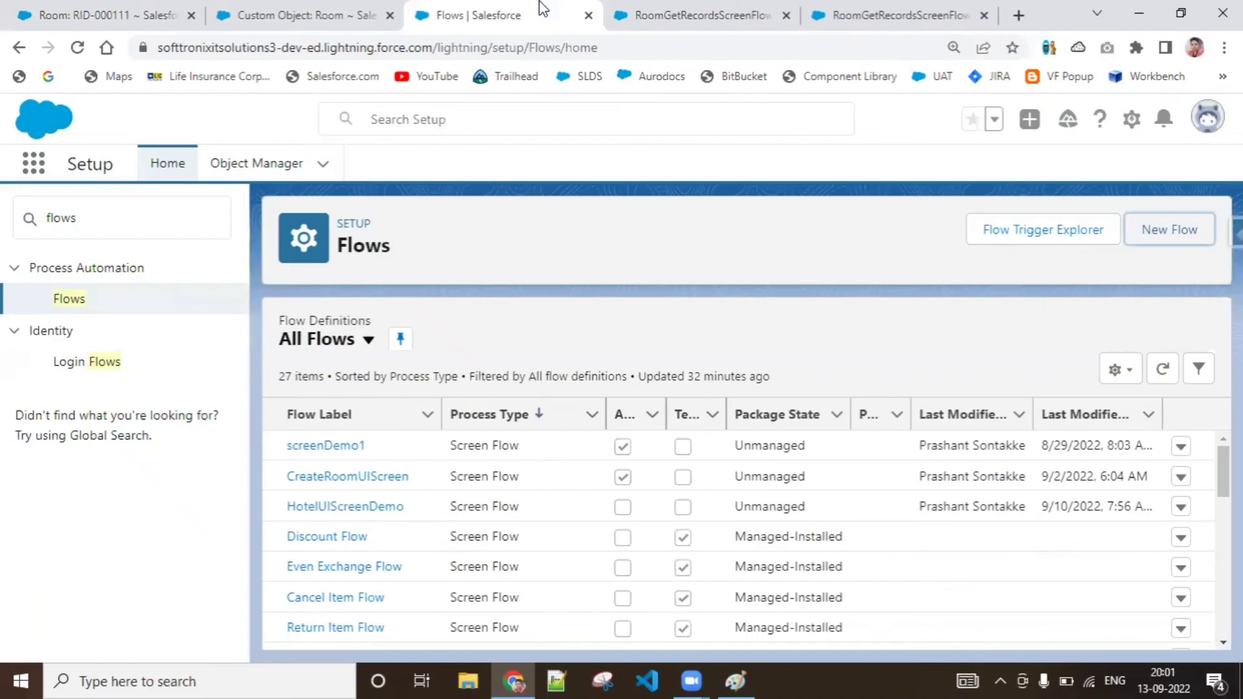
pyautogui.click(701, 9)
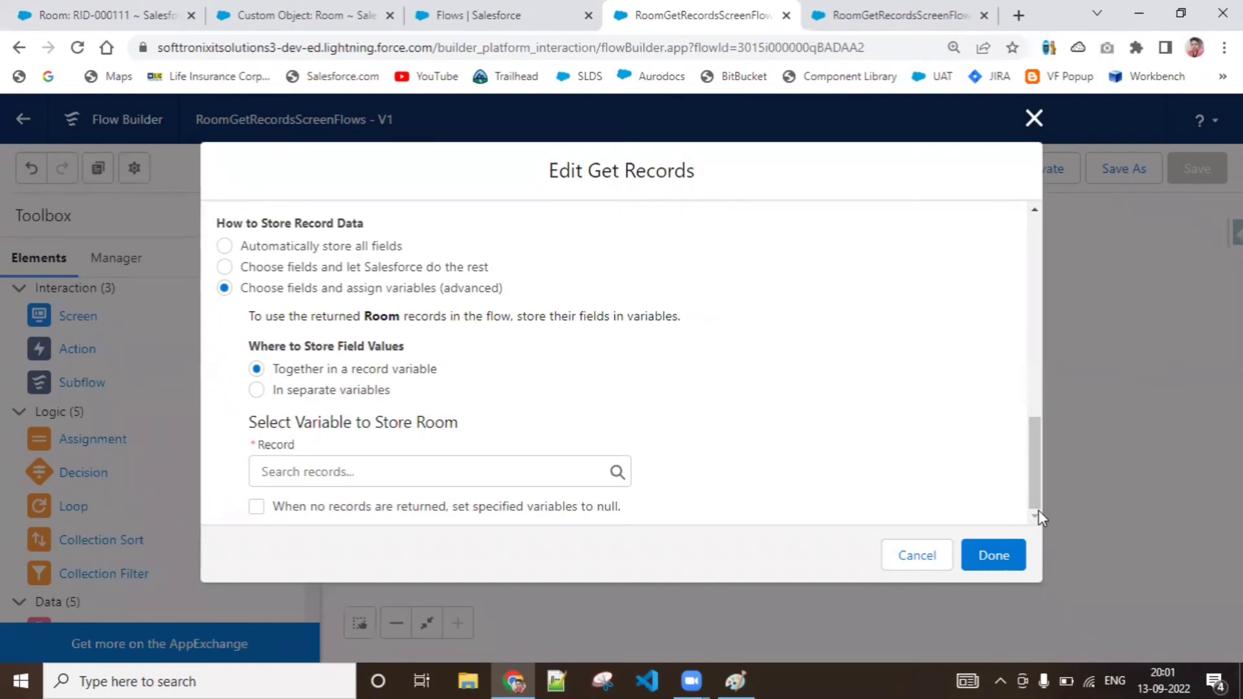
# Start a new resource of type Variable for the record variable that stores the Room in GetRoomRecords
pyautogui.click(530, 474)
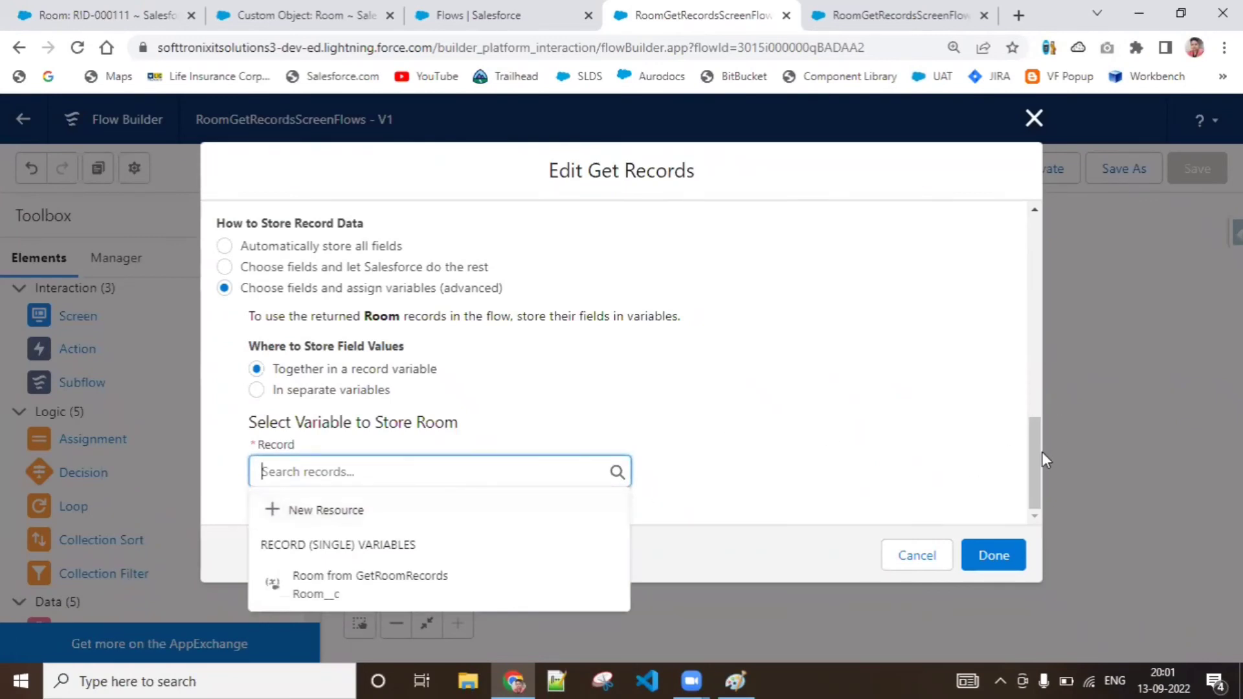
pyautogui.moveTo(1036, 419); pyautogui.dragTo(1042, 150)
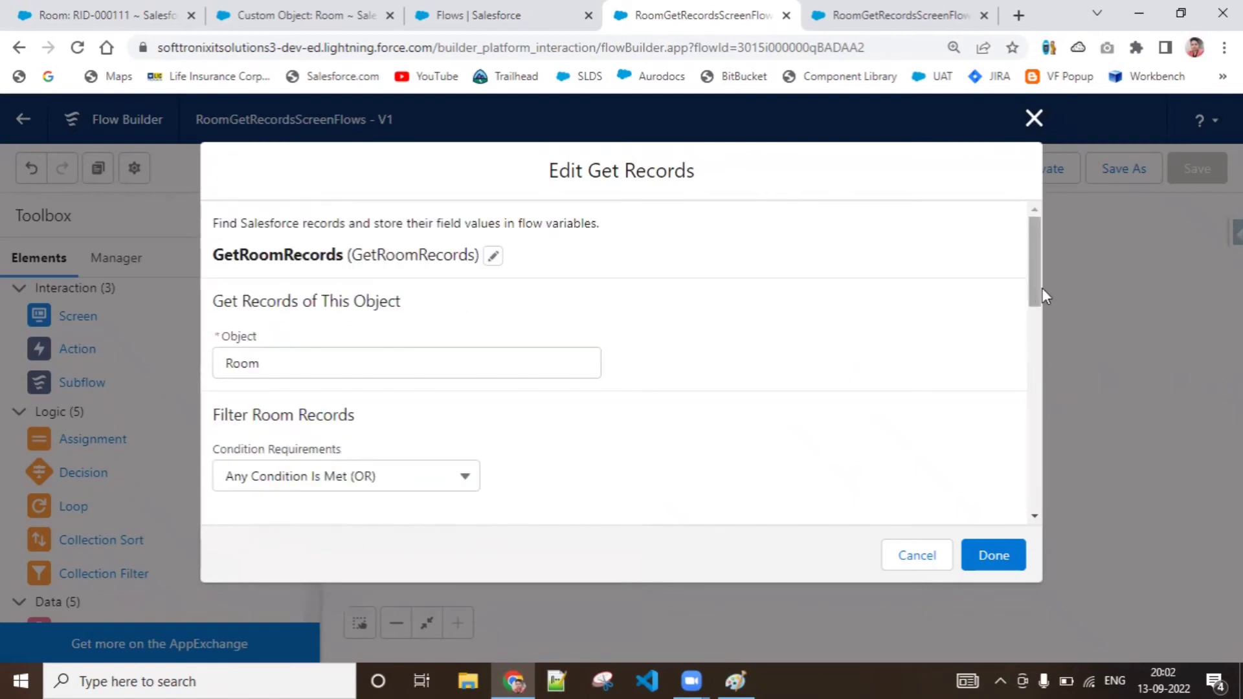
pyautogui.moveTo(1042, 289); pyautogui.dragTo(1044, 497)
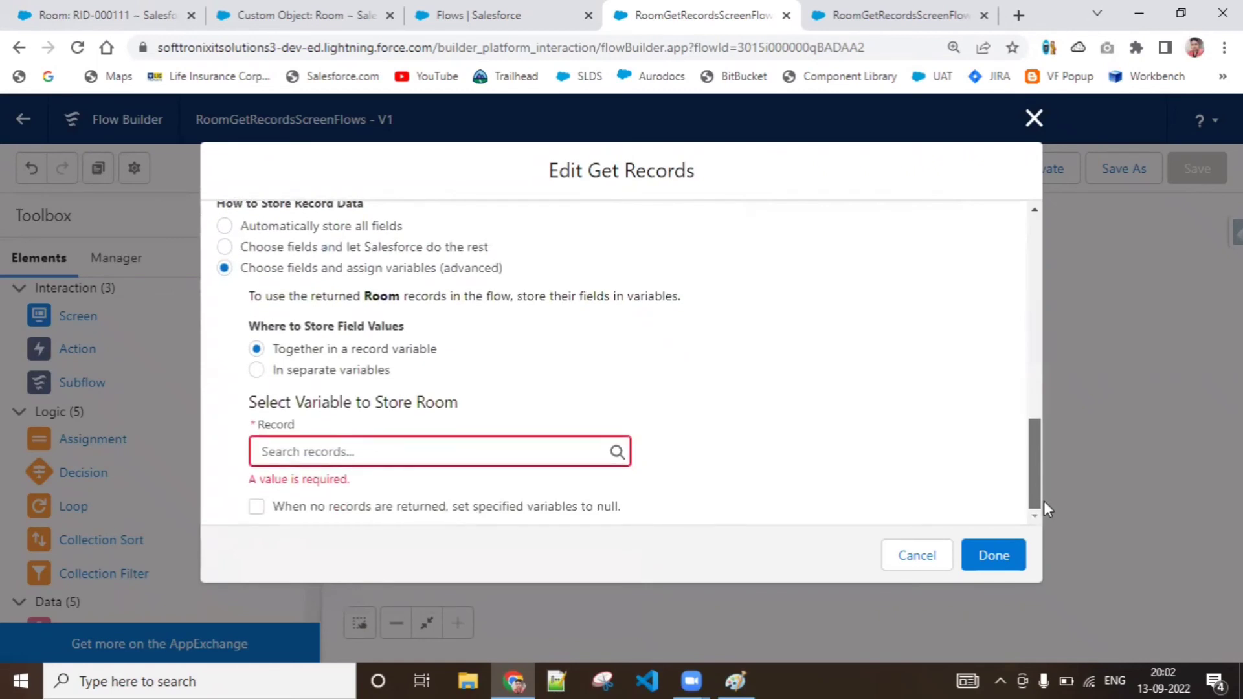
pyautogui.click(502, 446)
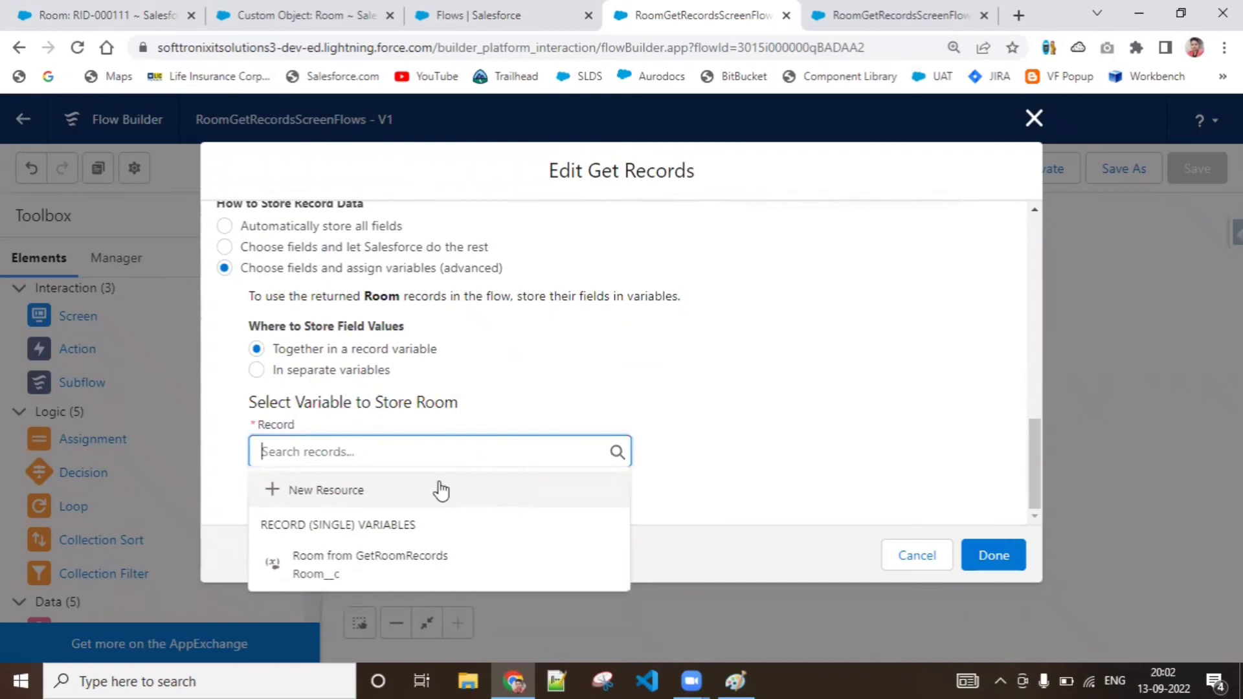
pyautogui.click(438, 491)
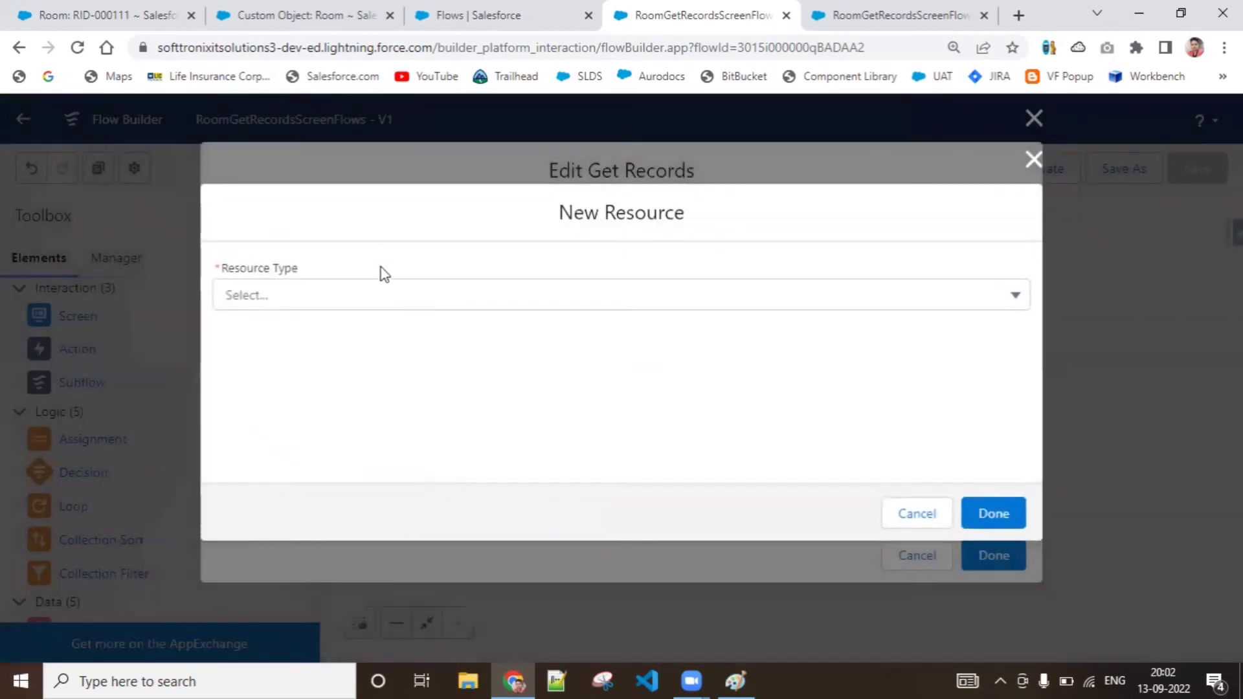
pyautogui.click(383, 303)
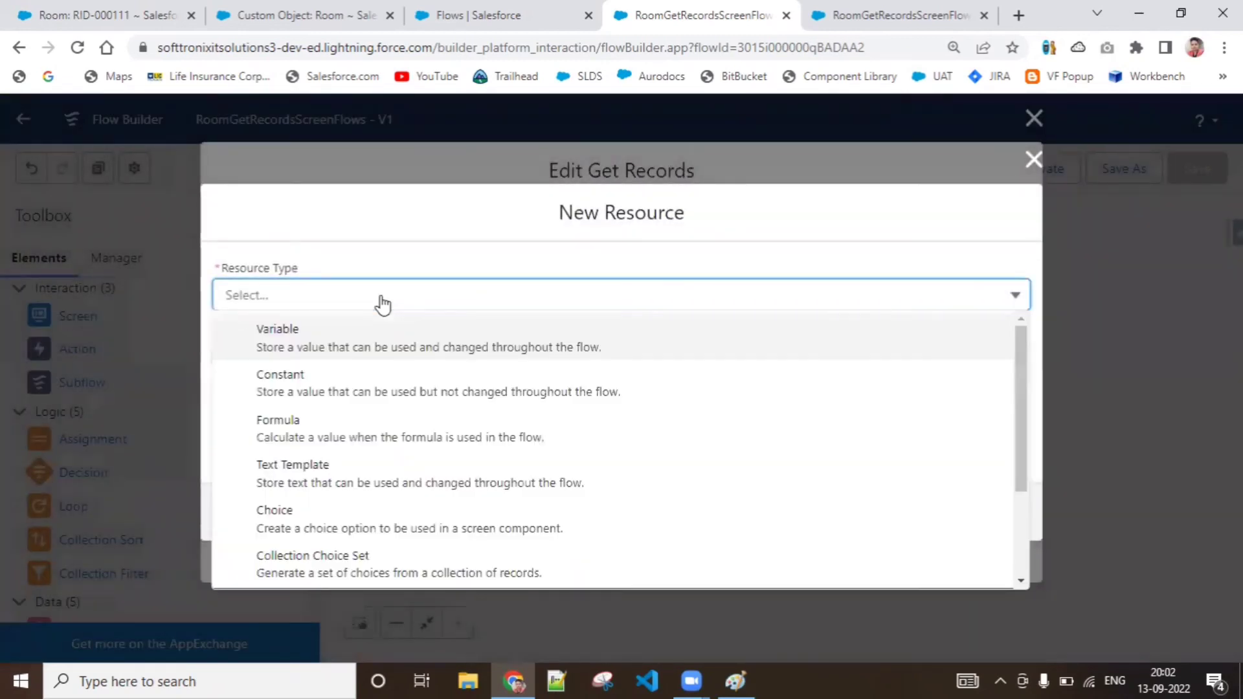
pyautogui.click(403, 353)
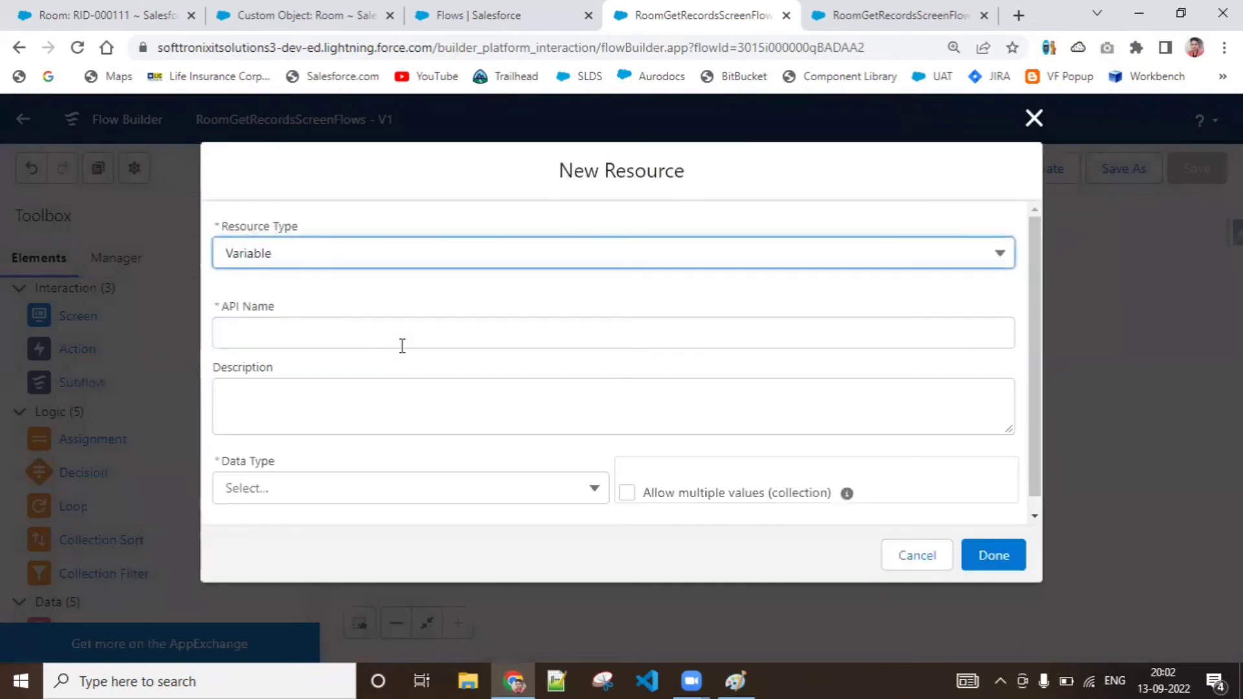
# Set the new variable's API name to RecordVariableForRoomRecord
pyautogui.click(360, 345)
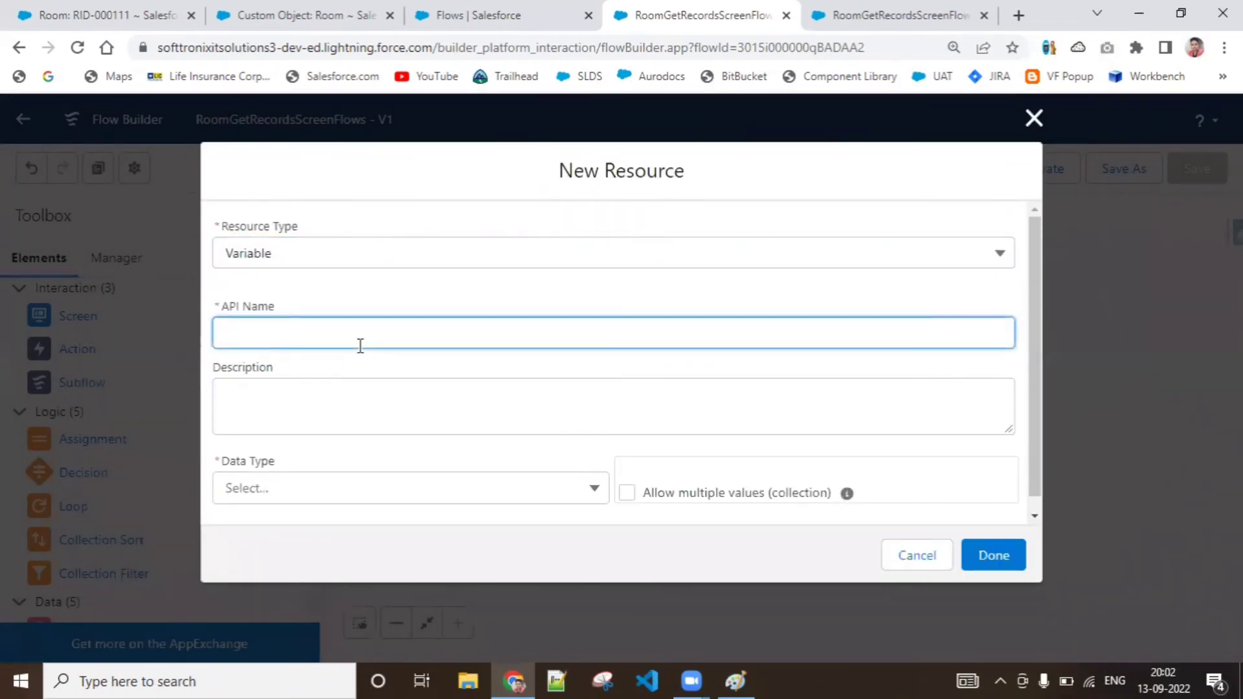
pyautogui.write('RecordVariableFor')
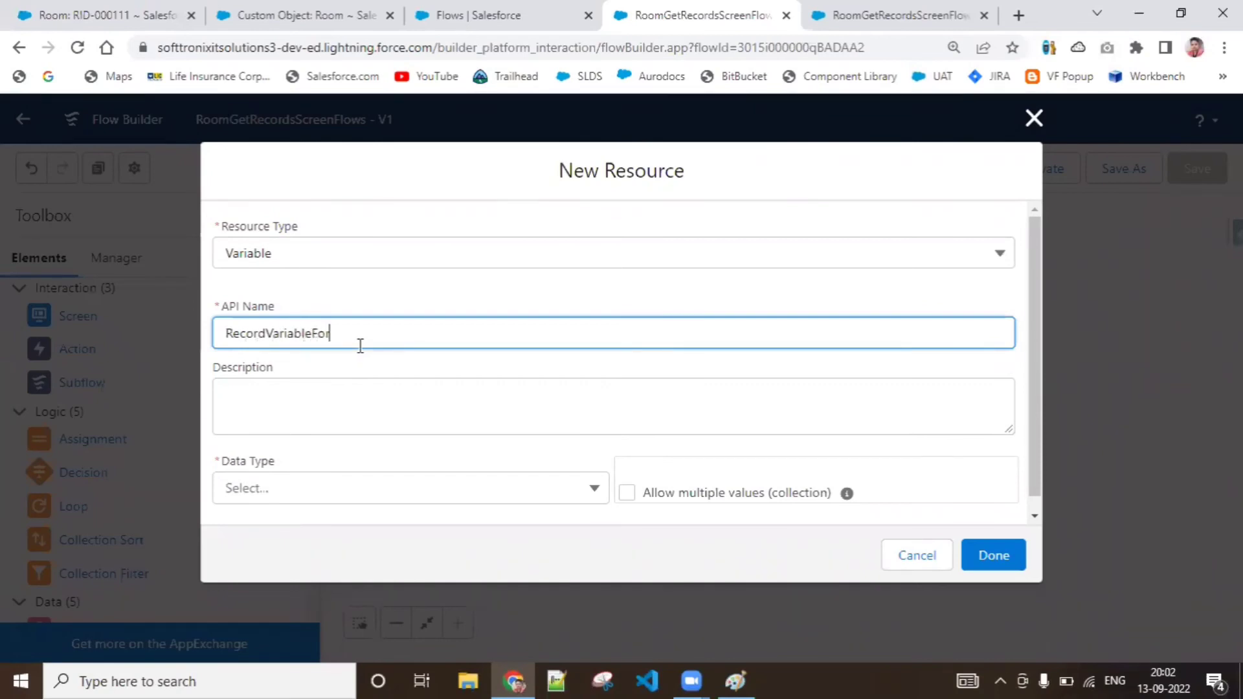
pyautogui.write('RoomRecord')
pyautogui.click(344, 398)
# Set the data type of RecordVariableForRoomRecord to Record
pyautogui.moveTo(1031, 356); pyautogui.dragTo(1021, 460)
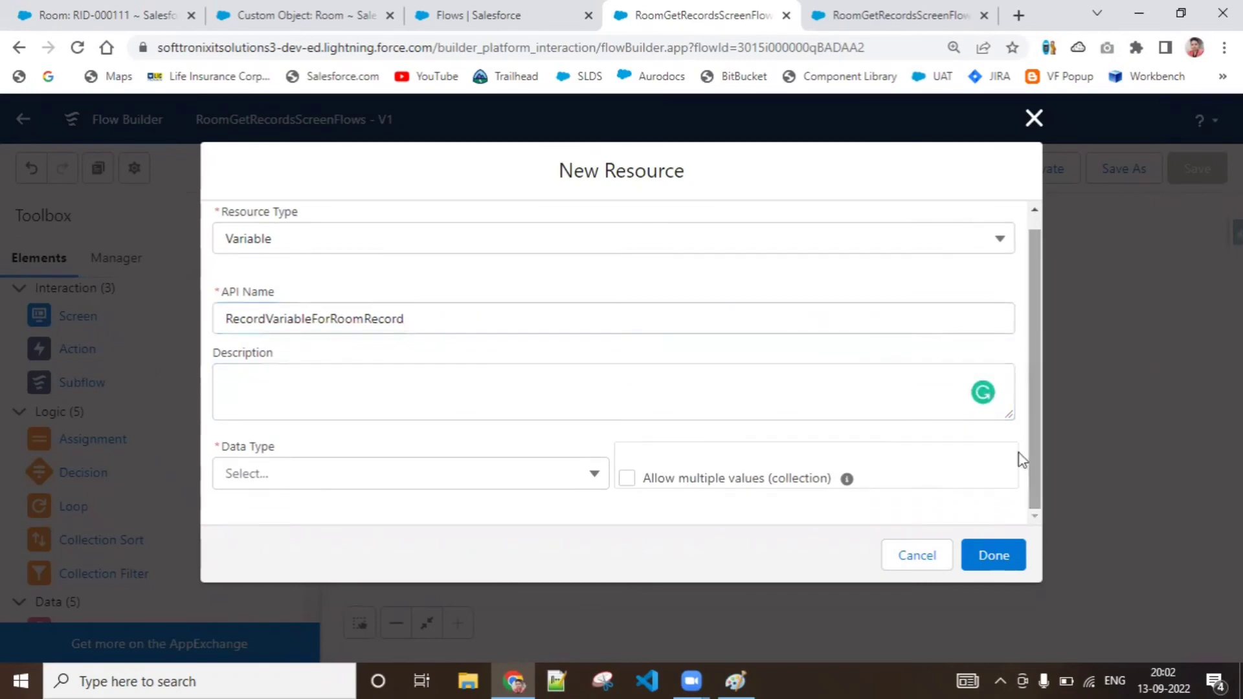
pyautogui.click(563, 479)
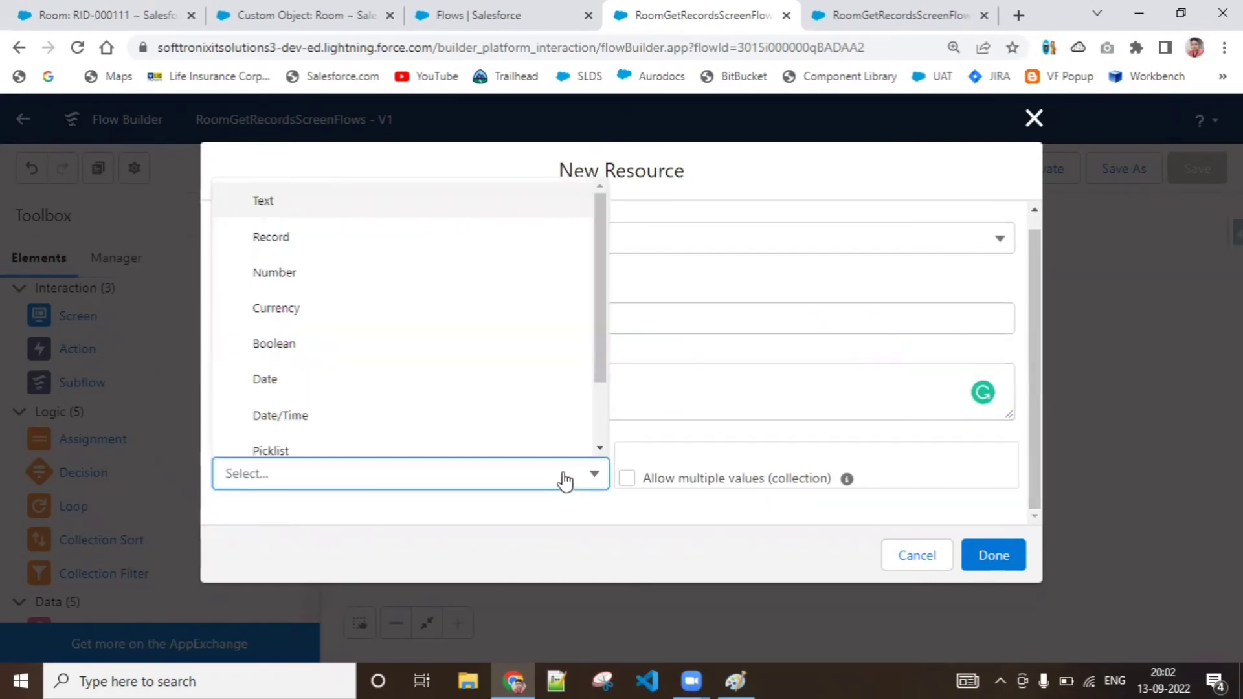
pyautogui.click(461, 239)
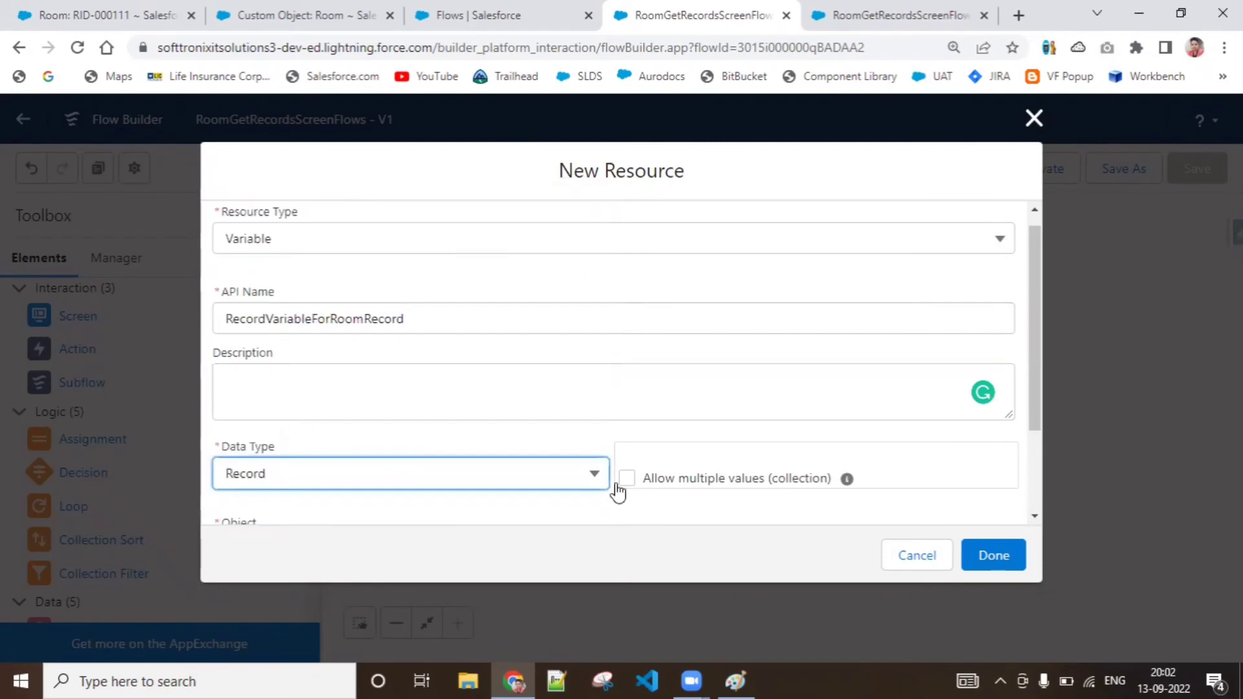
pyautogui.click(602, 429)
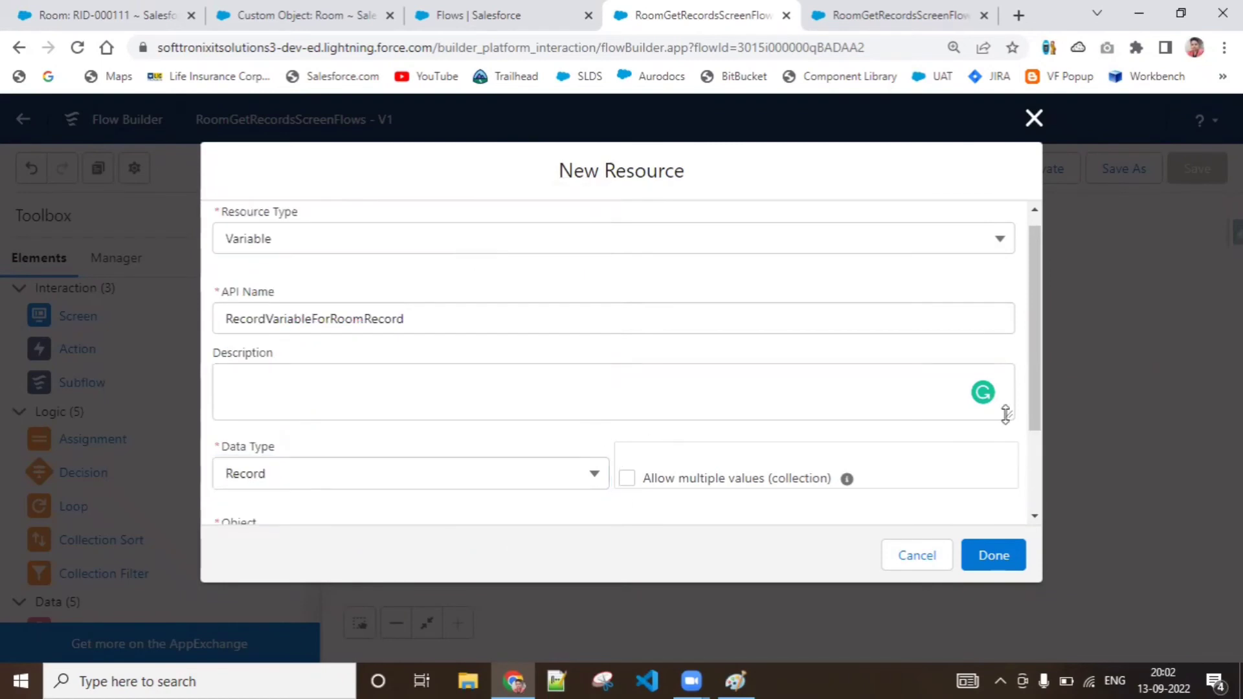
# Assign the Room (Room__c) object to the record variable, keep it single-valued, and finish creating it
pyautogui.moveTo(1033, 414); pyautogui.dragTo(1043, 486)
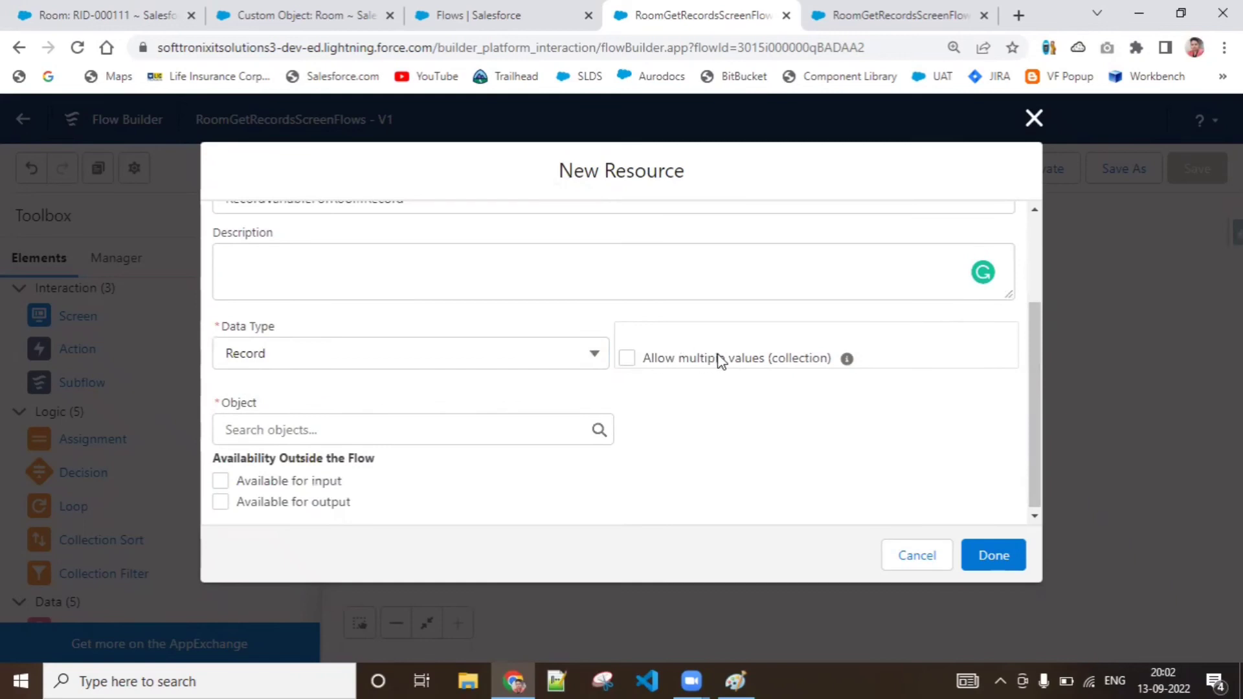
pyautogui.moveTo(847, 362)
pyautogui.click(317, 433)
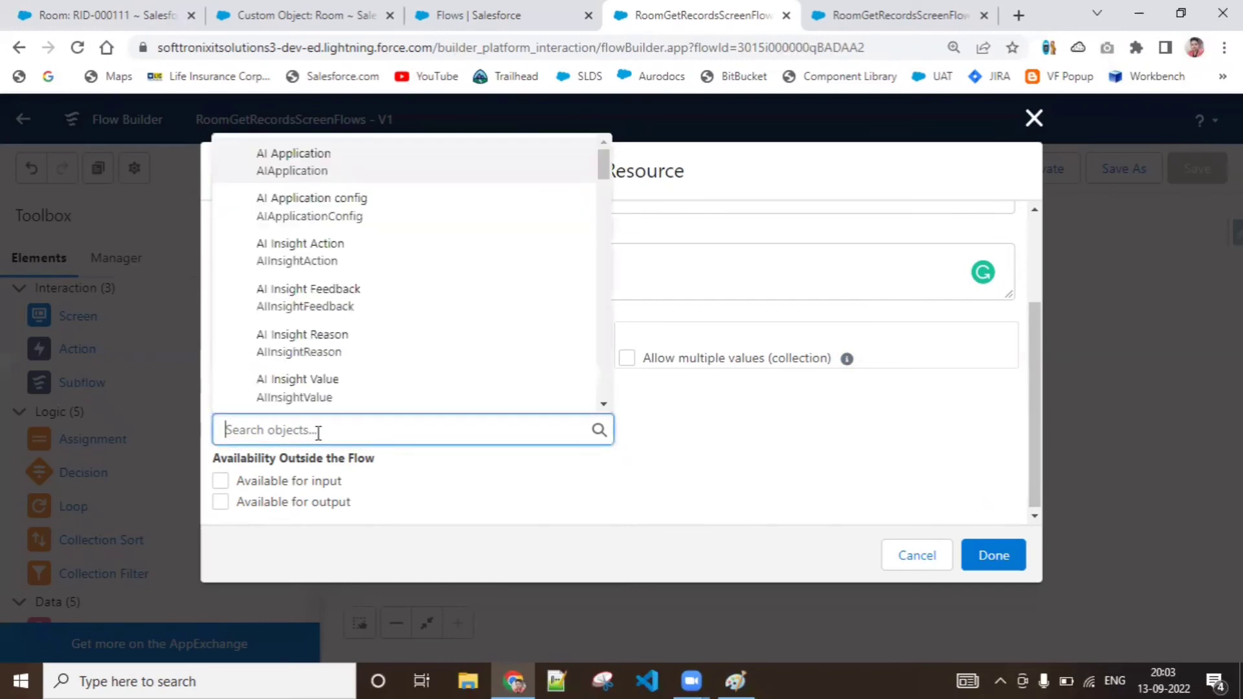
pyautogui.write('Room')
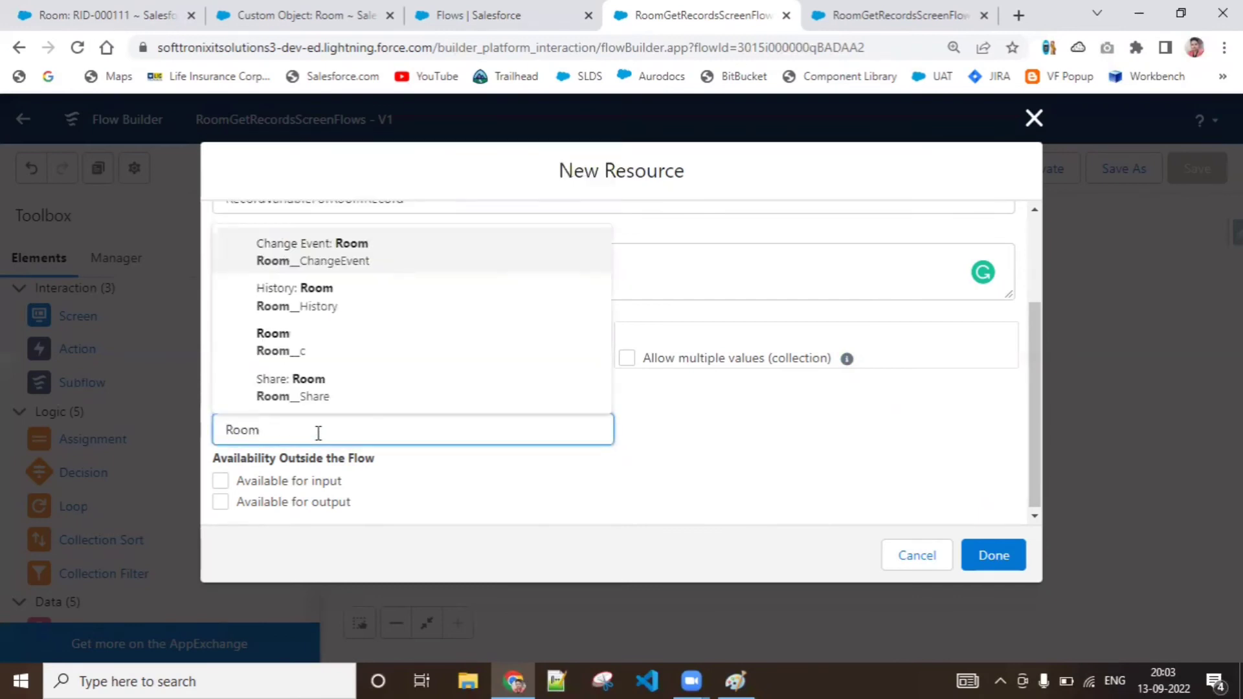
pyautogui.click(337, 355)
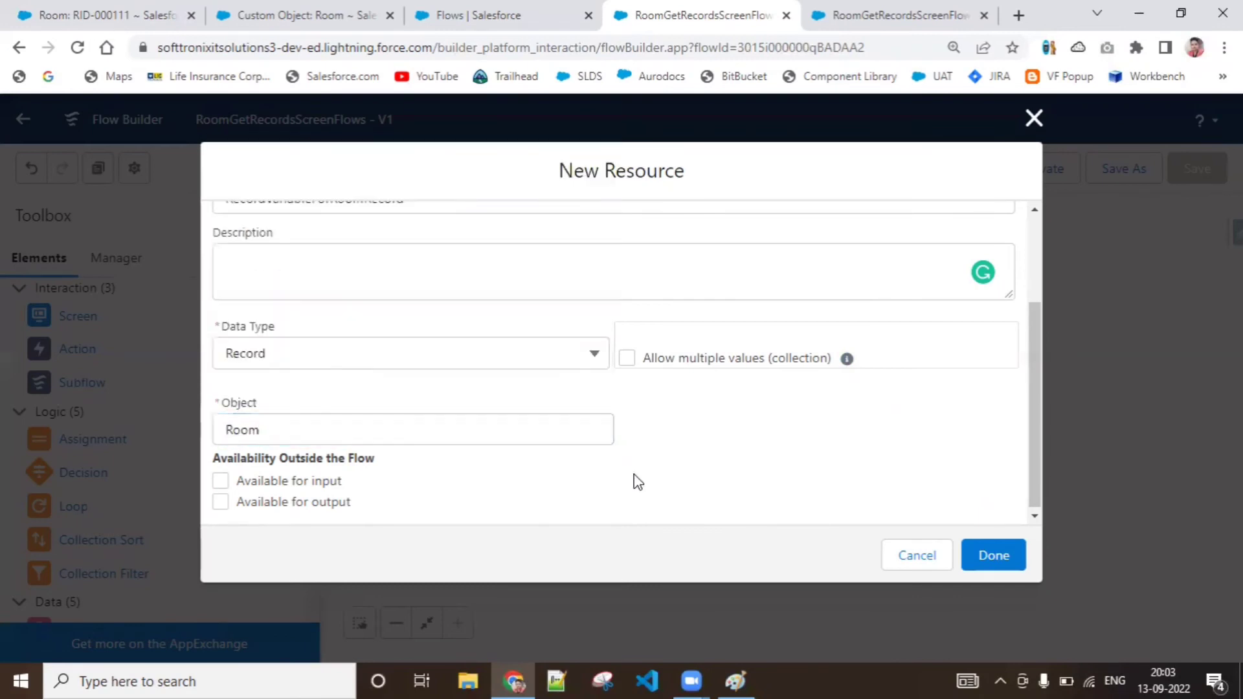
pyautogui.click(1000, 558)
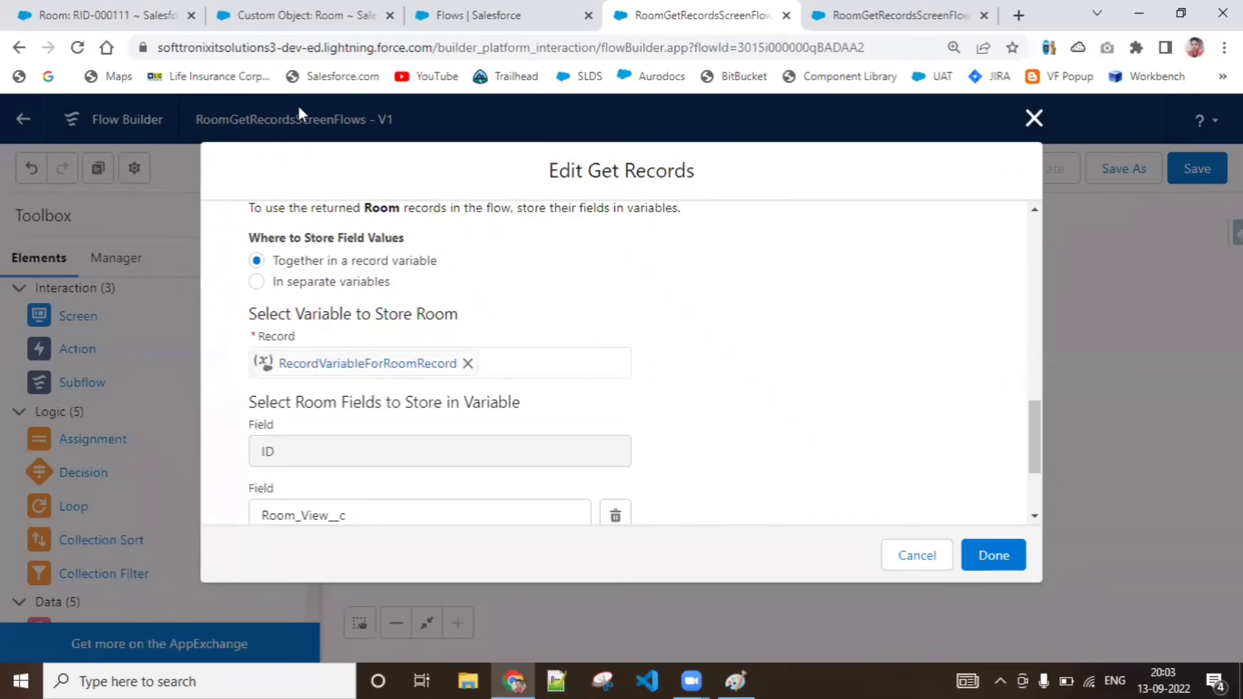
# Check the RID-000111 room record and Room object definition, and review how GetRoomRecords stores record data and fields
pyautogui.click(114, 15)
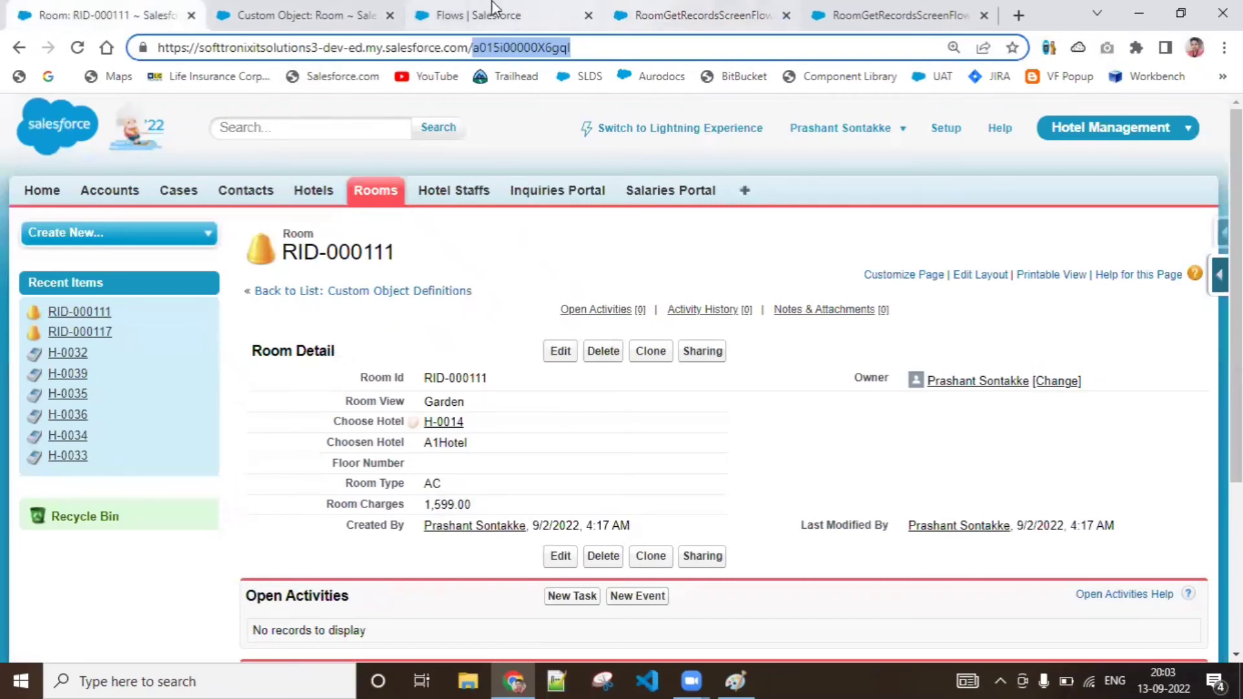
pyautogui.click(350, 9)
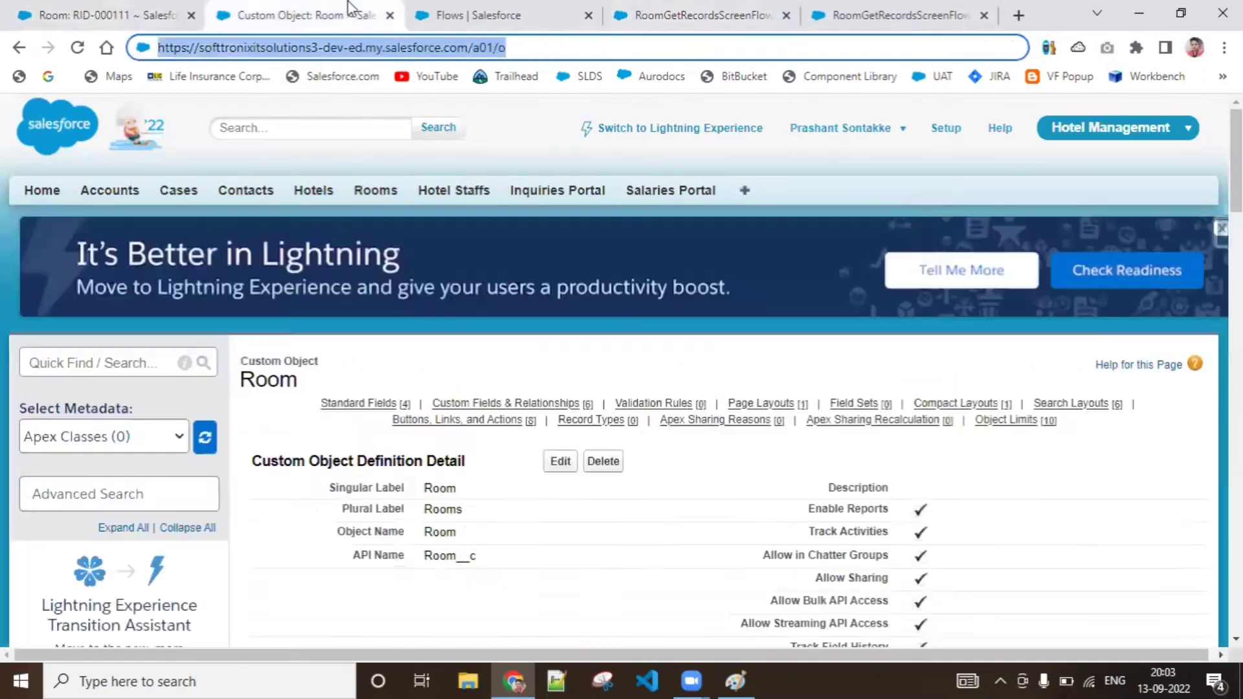
pyautogui.click(475, 15)
pyautogui.click(703, 14)
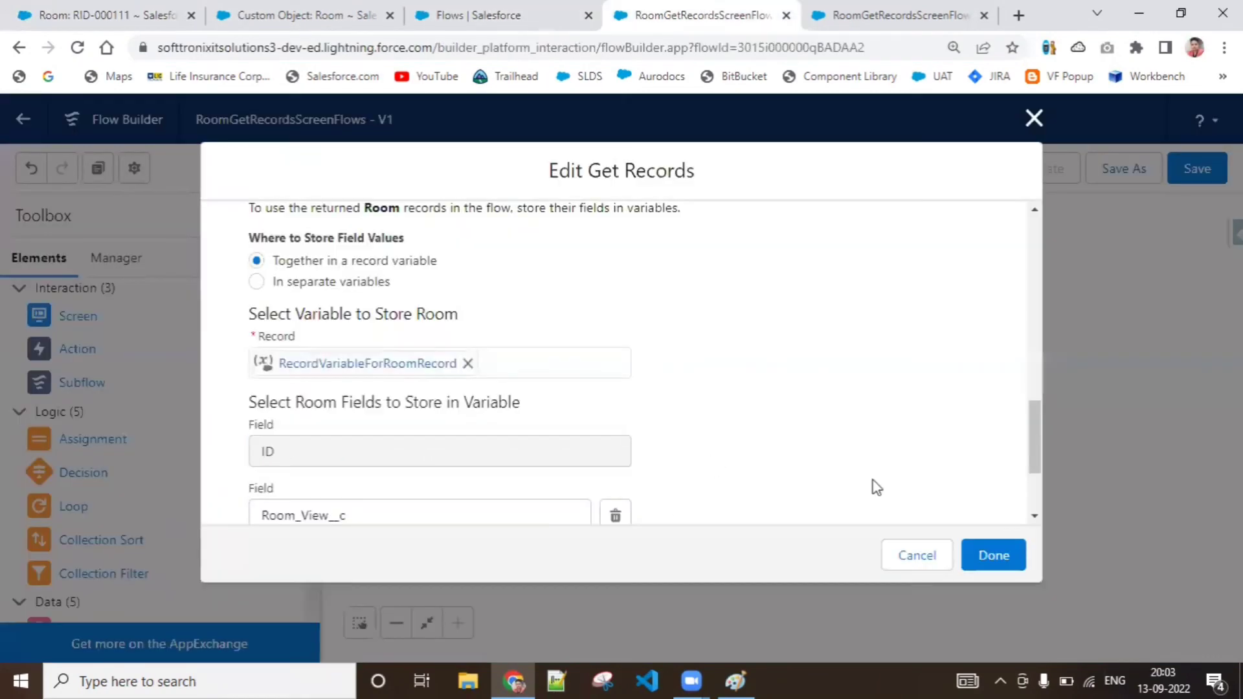
pyautogui.moveTo(1042, 428); pyautogui.dragTo(1032, 474)
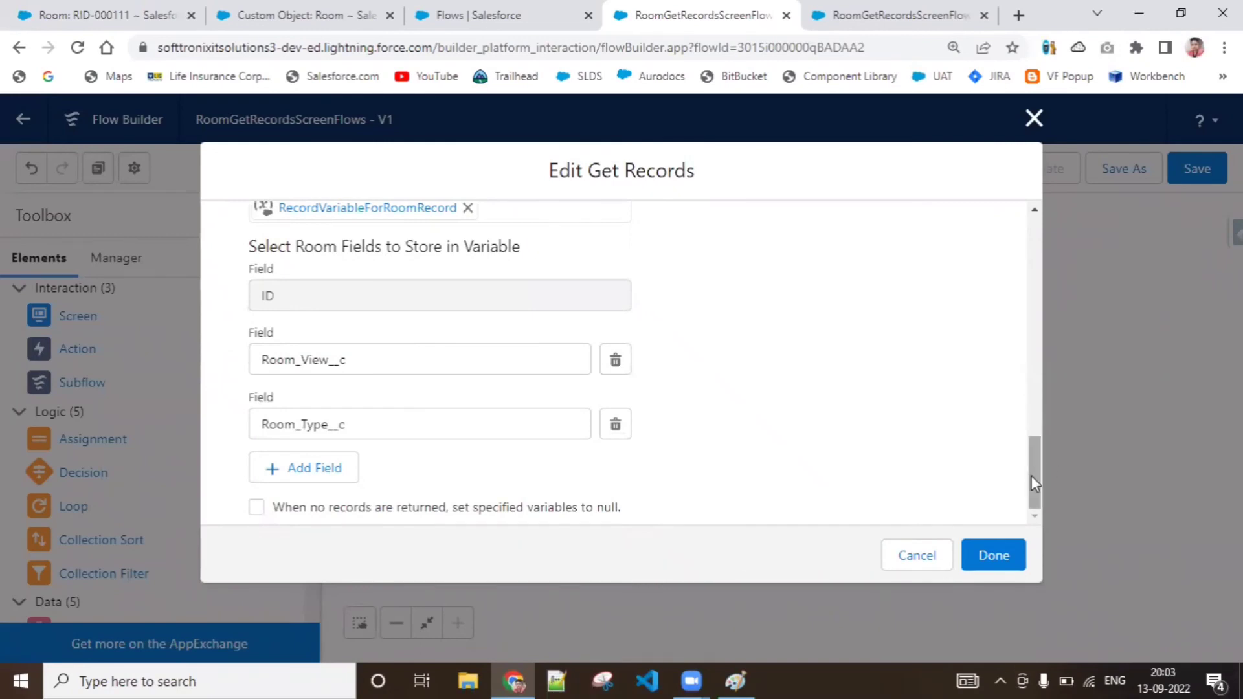
pyautogui.moveTo(1031, 476); pyautogui.dragTo(1035, 430)
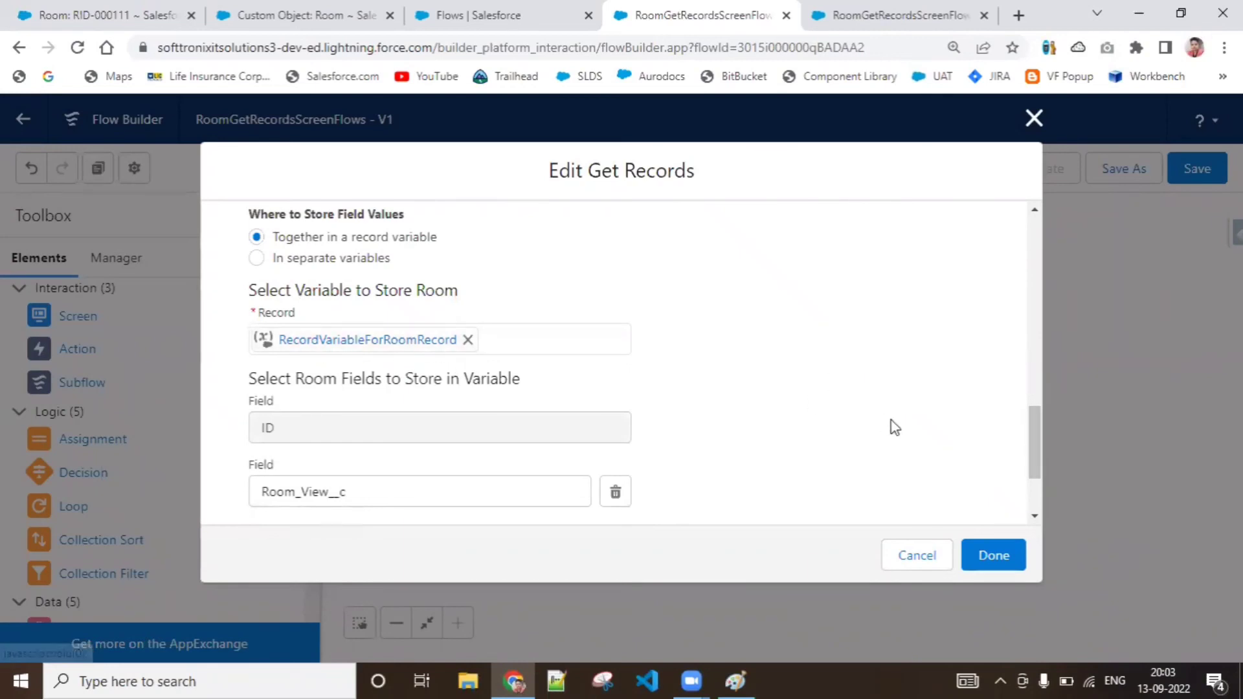
pyautogui.moveTo(1039, 436); pyautogui.dragTo(1015, 366)
pyautogui.scroll(-2, 1015, 366)
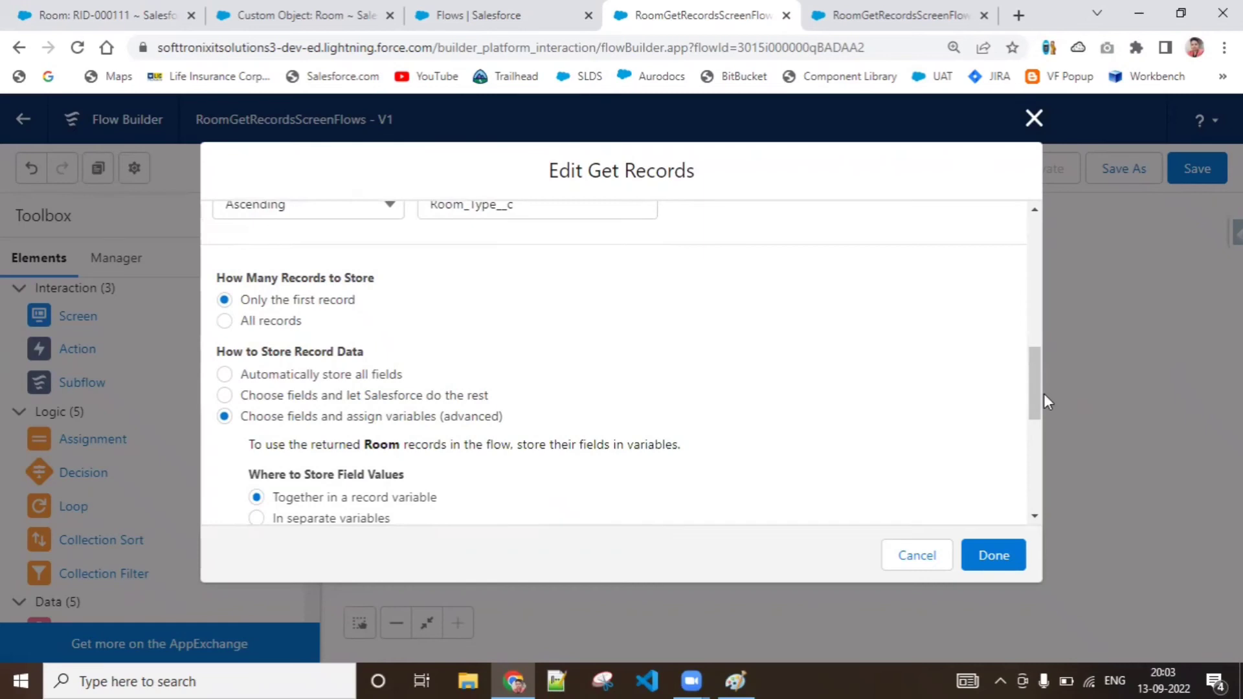
pyautogui.scroll(-6, 1034, 395)
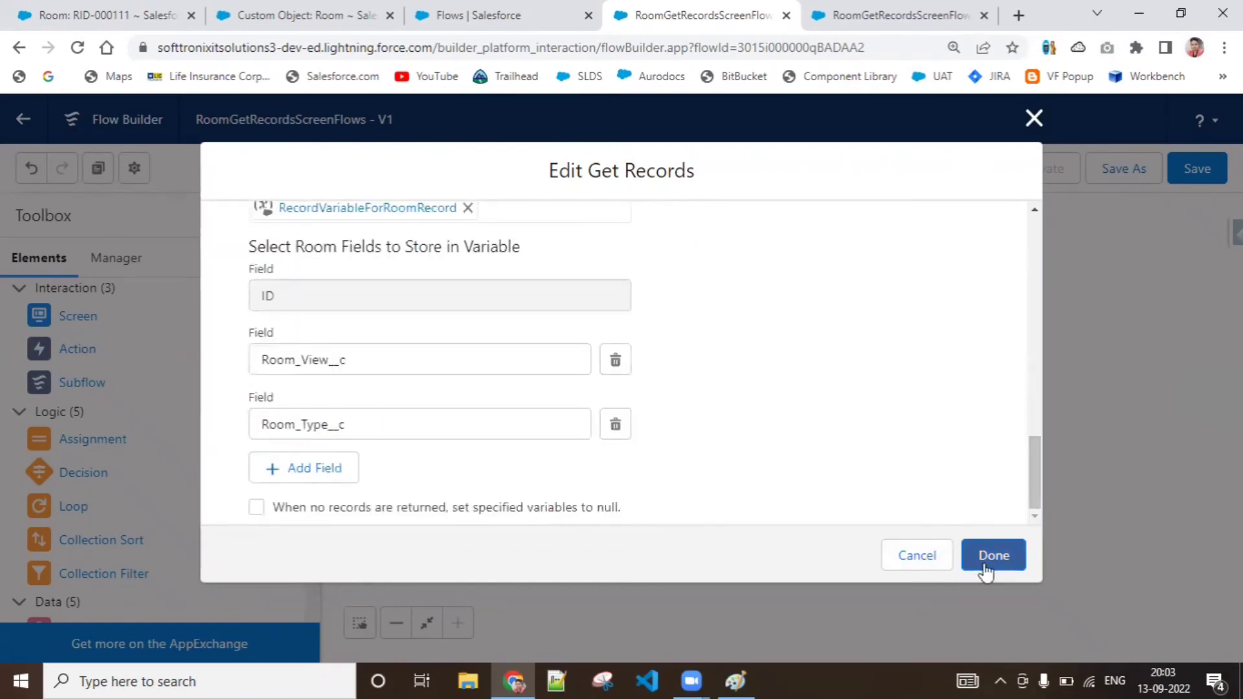
# Open the recent Rooms list and look over the room types and views of its records
pyautogui.click(553, 677)
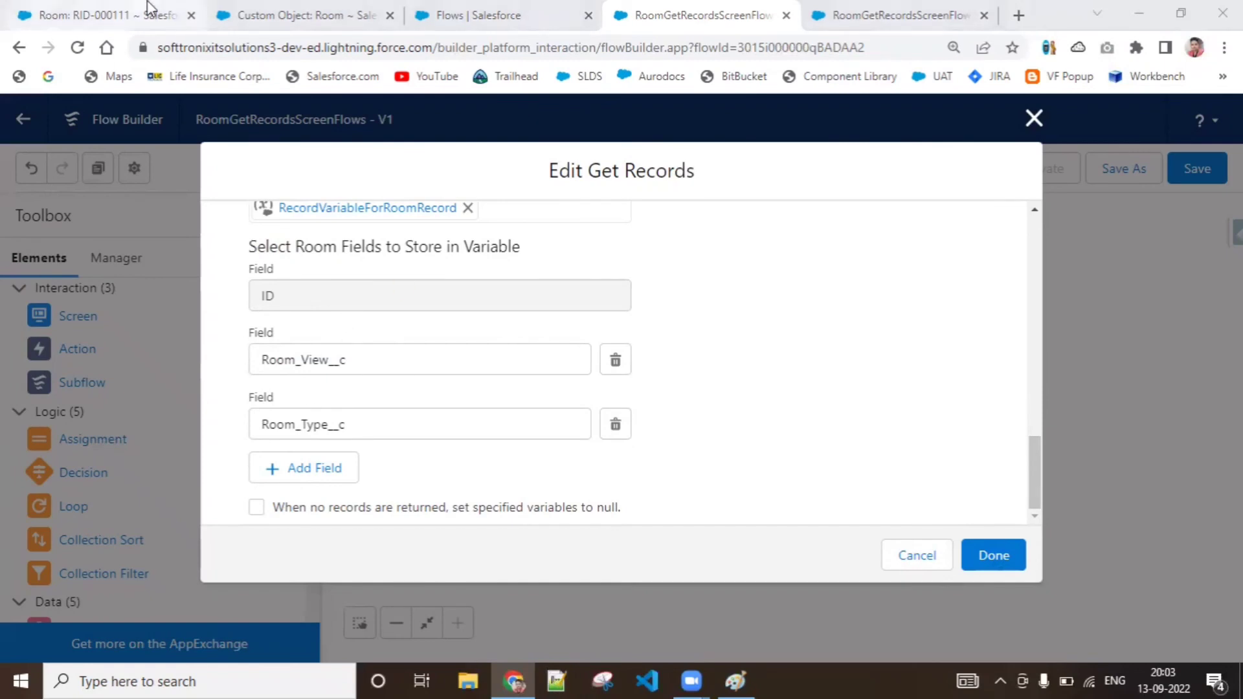
pyautogui.click(106, 15)
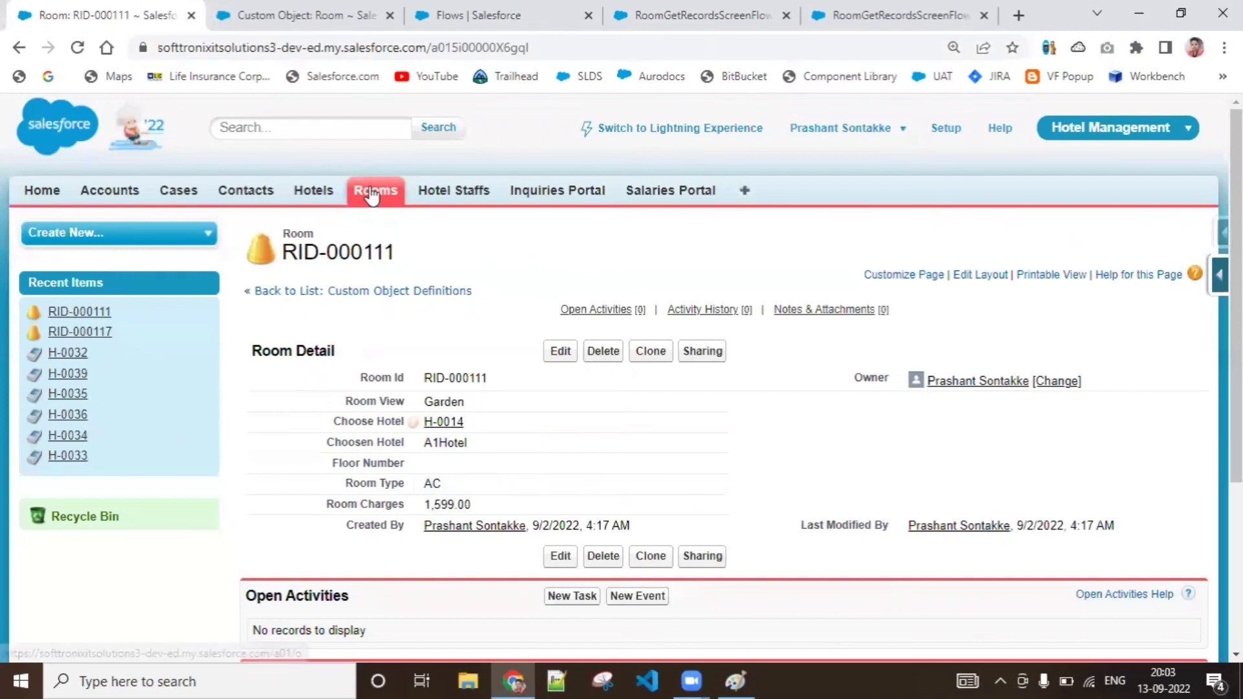
pyautogui.click(373, 192)
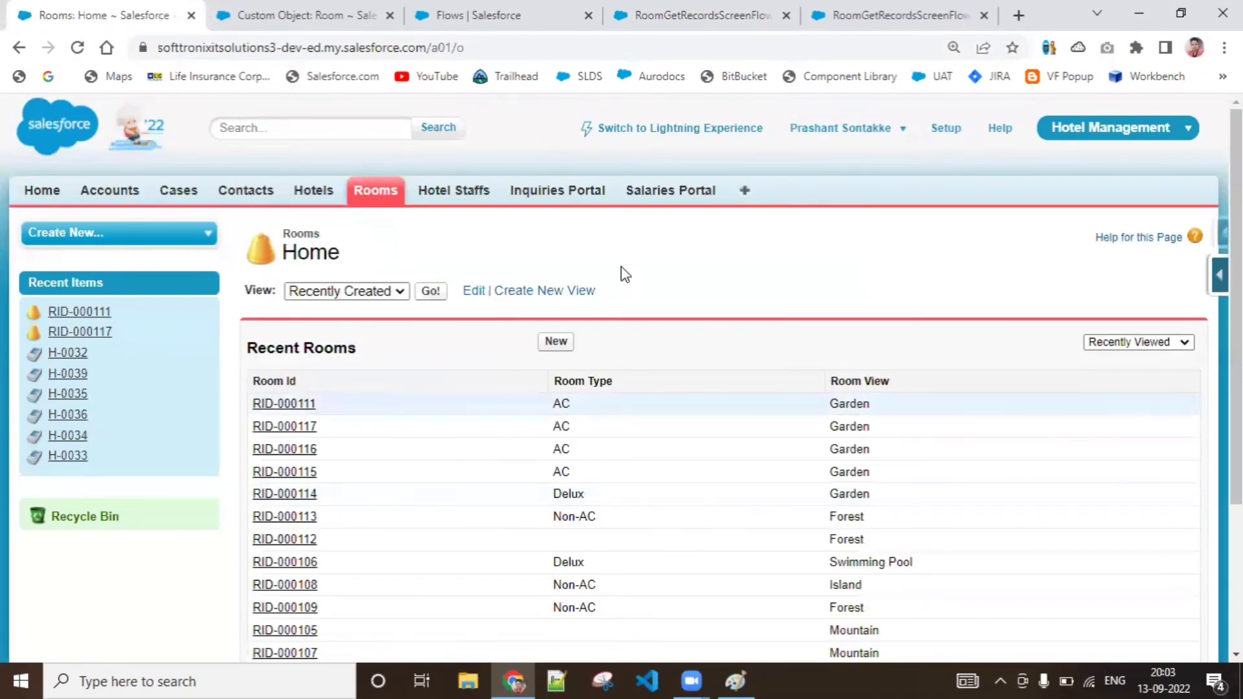
pyautogui.click(480, 28)
# Make GetRoomRecords set the specified variables to null when no records are returned, and apply its settings
pyautogui.click(699, 15)
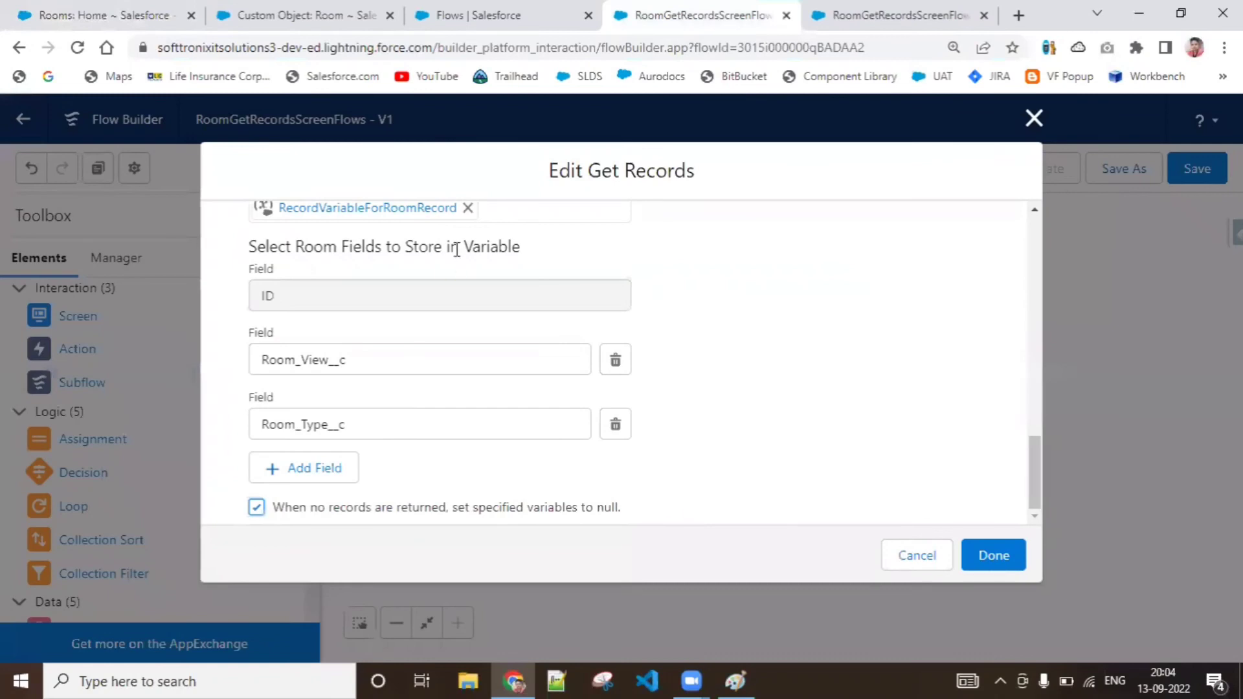
pyautogui.click(997, 550)
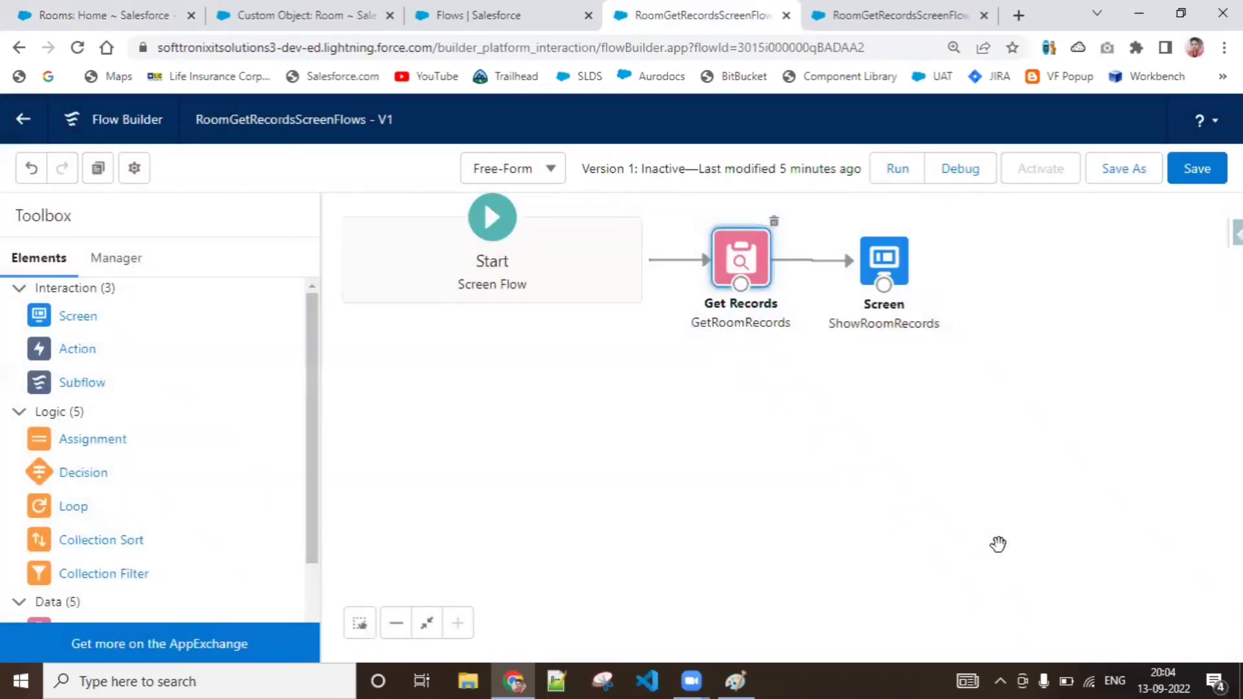
pyautogui.moveTo(892, 272); pyautogui.dragTo(901, 266)
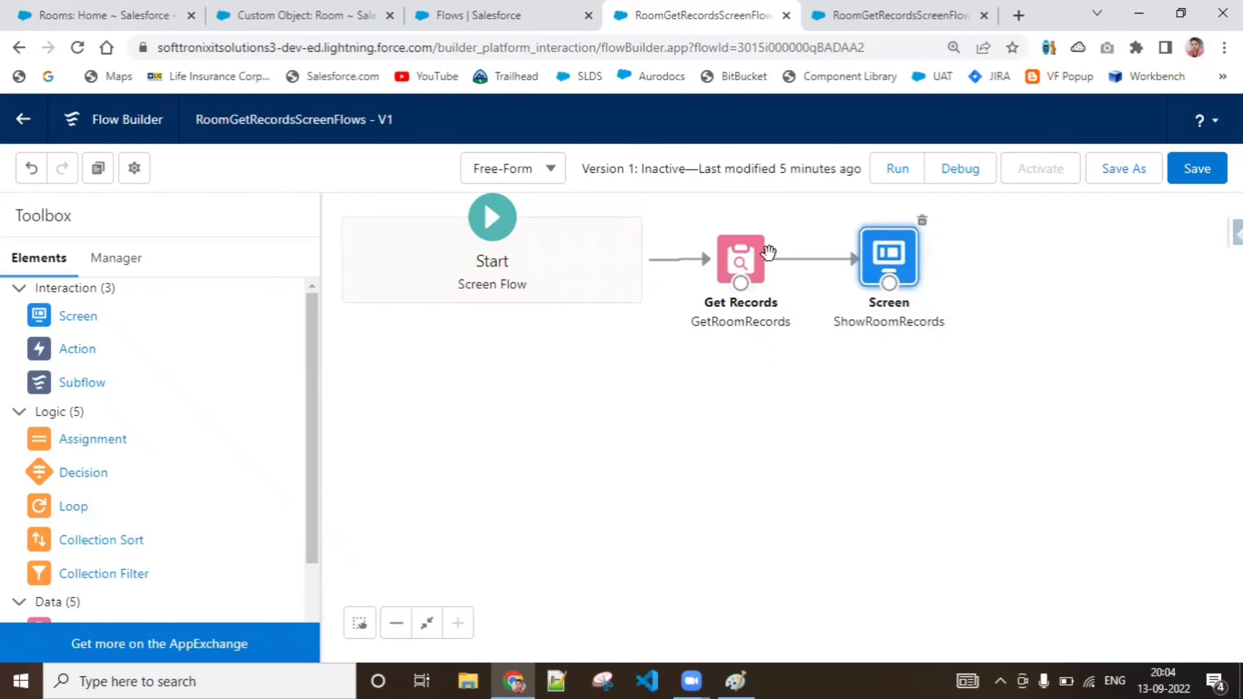
# Reopen GetRoomRecords to review its record variable and storage options, and close it without changes
pyautogui.doubleClick(754, 266)
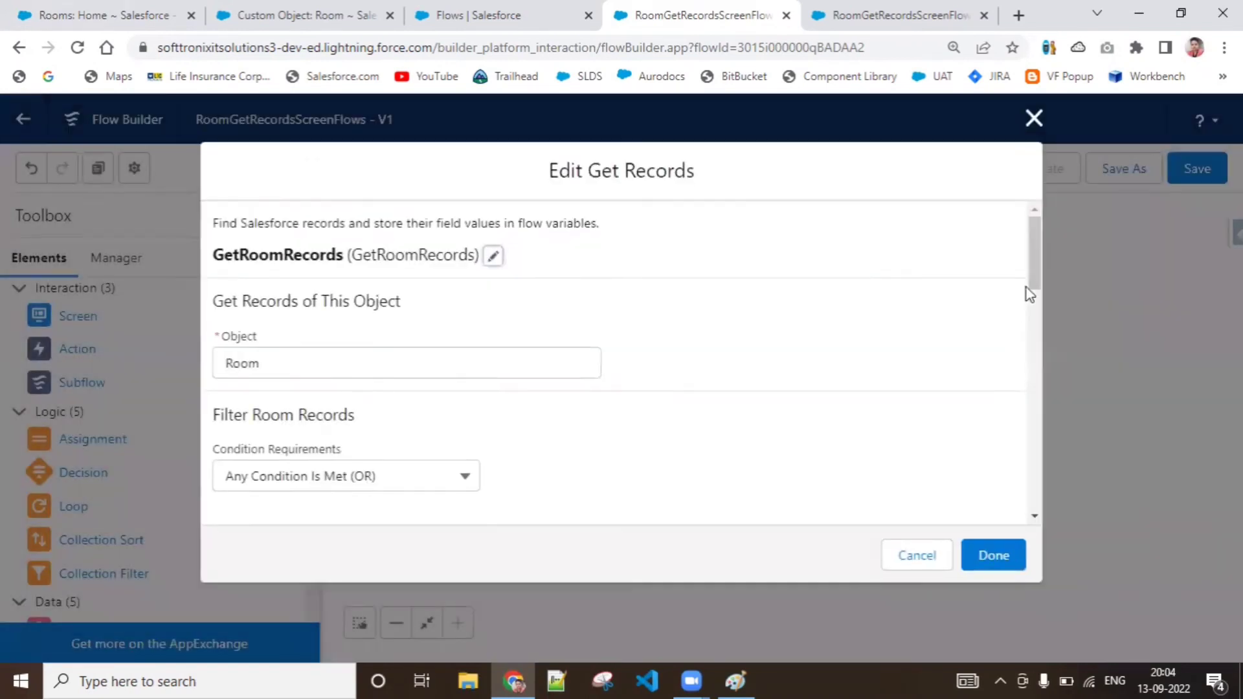
pyautogui.moveTo(1032, 284); pyautogui.dragTo(1034, 411)
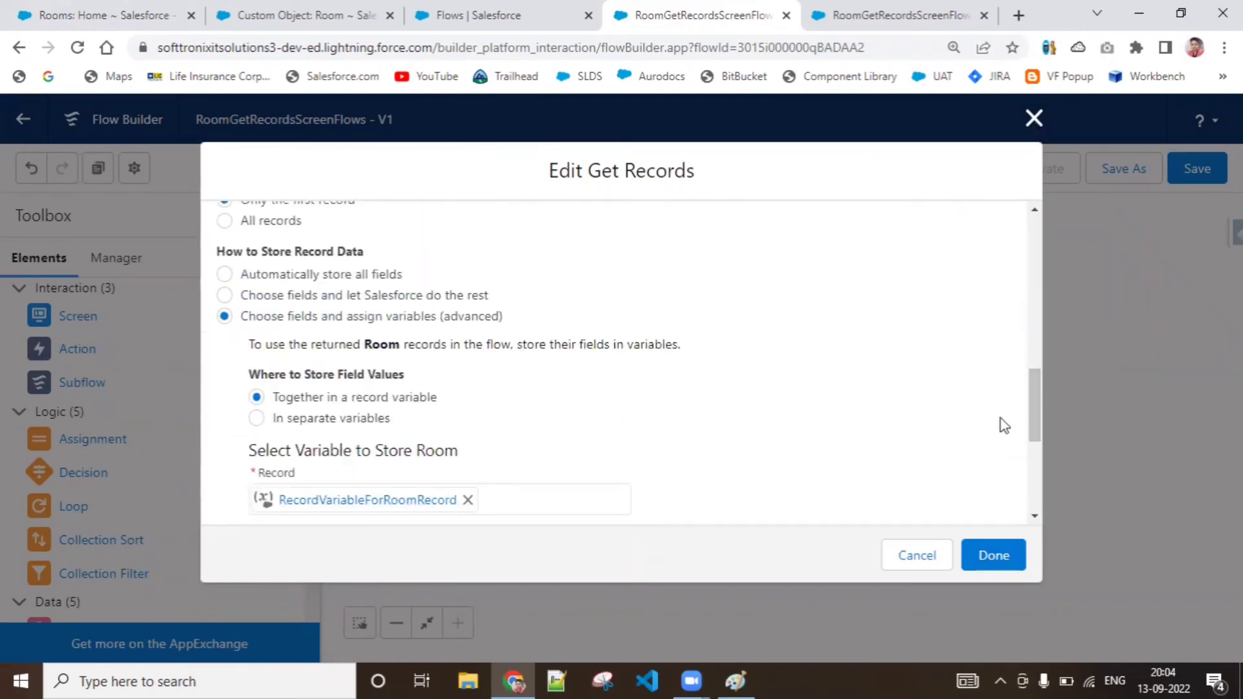
pyautogui.scroll(-1, 1031, 428)
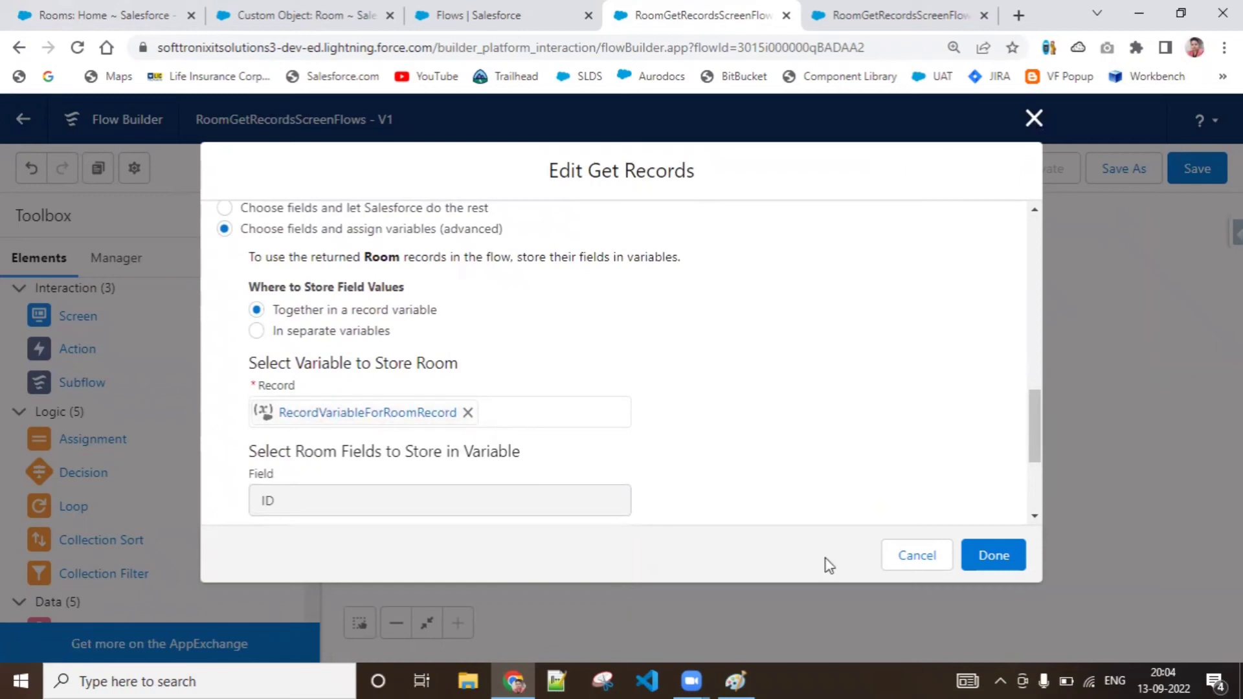
pyautogui.click(899, 569)
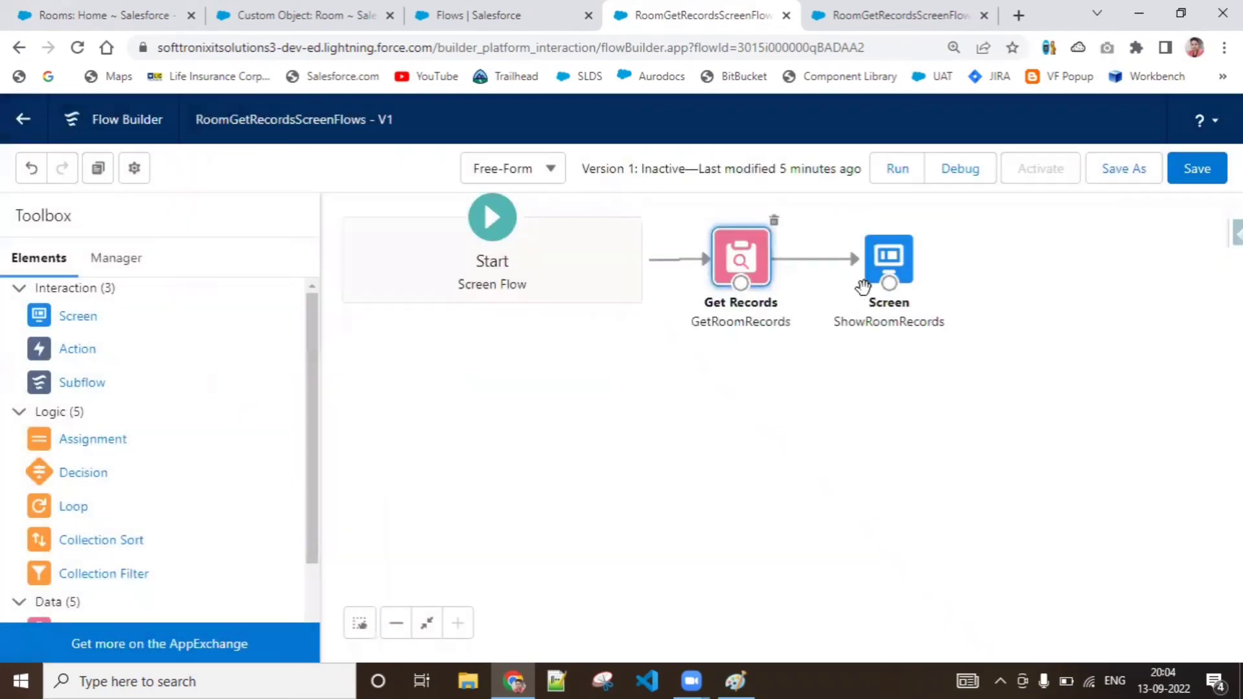
# Delete the two display texts showing GetRoomRecords room type and room view from the ShowRoomRecords screen
pyautogui.doubleClick(888, 275)
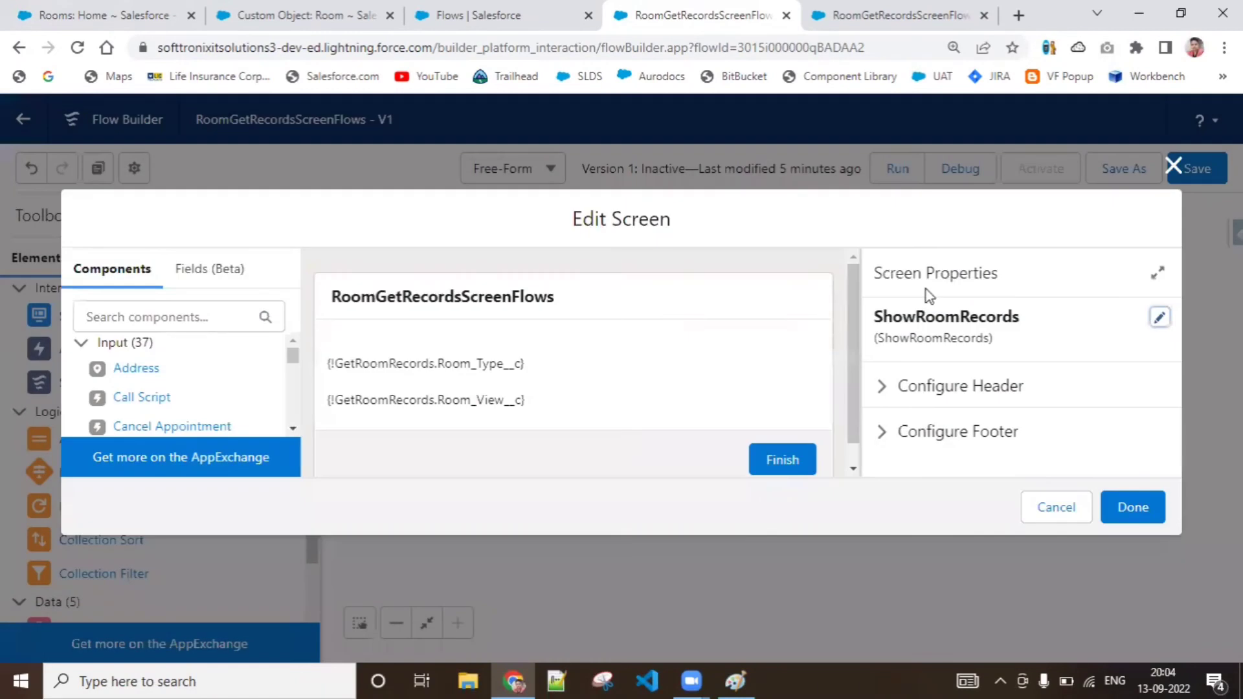
pyautogui.click(550, 359)
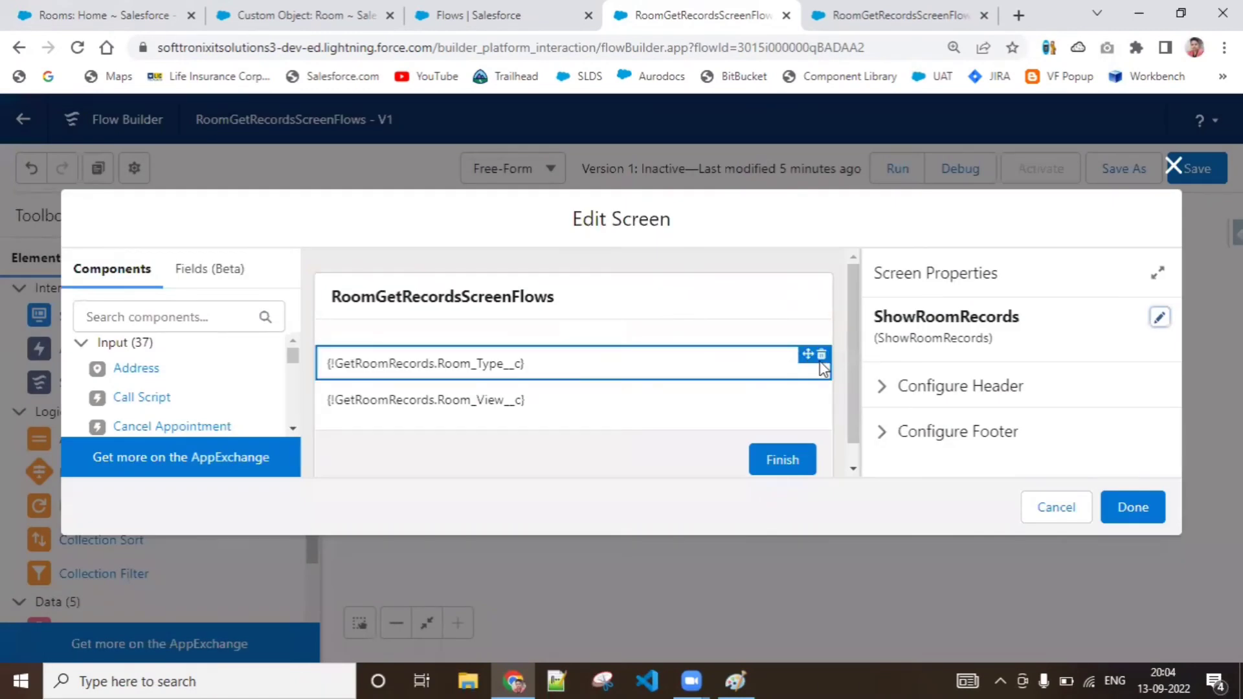
pyautogui.click(822, 355)
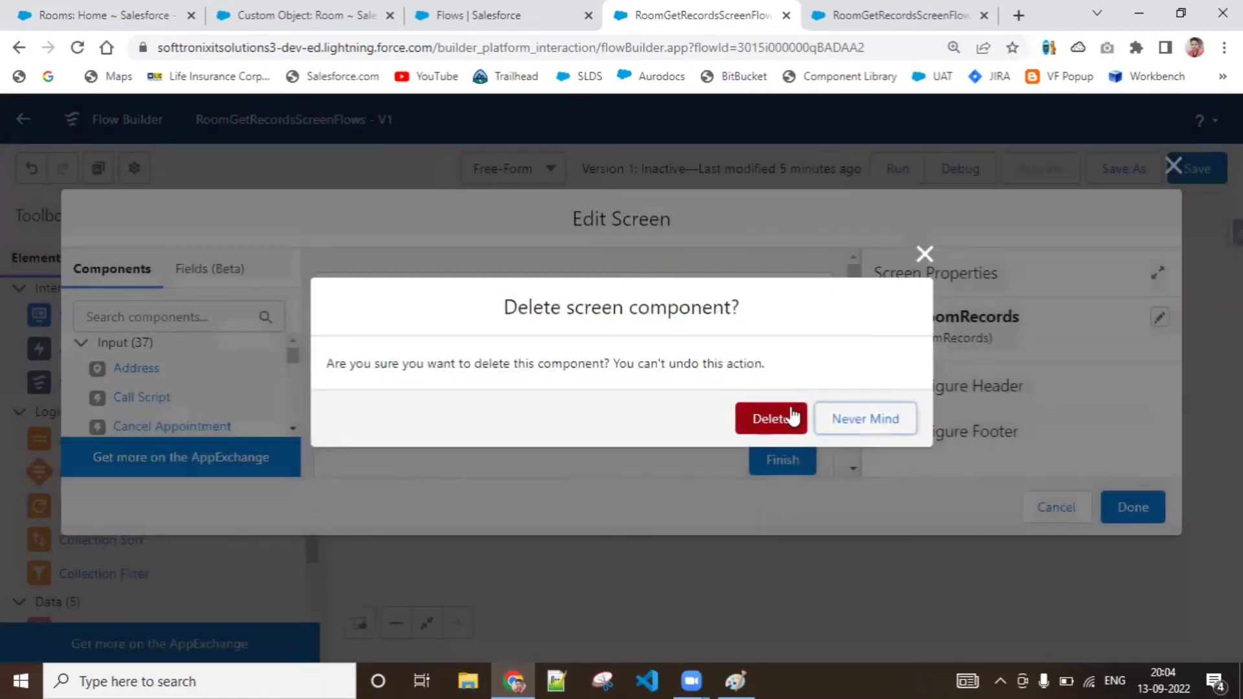
pyautogui.click(792, 417)
pyautogui.click(817, 362)
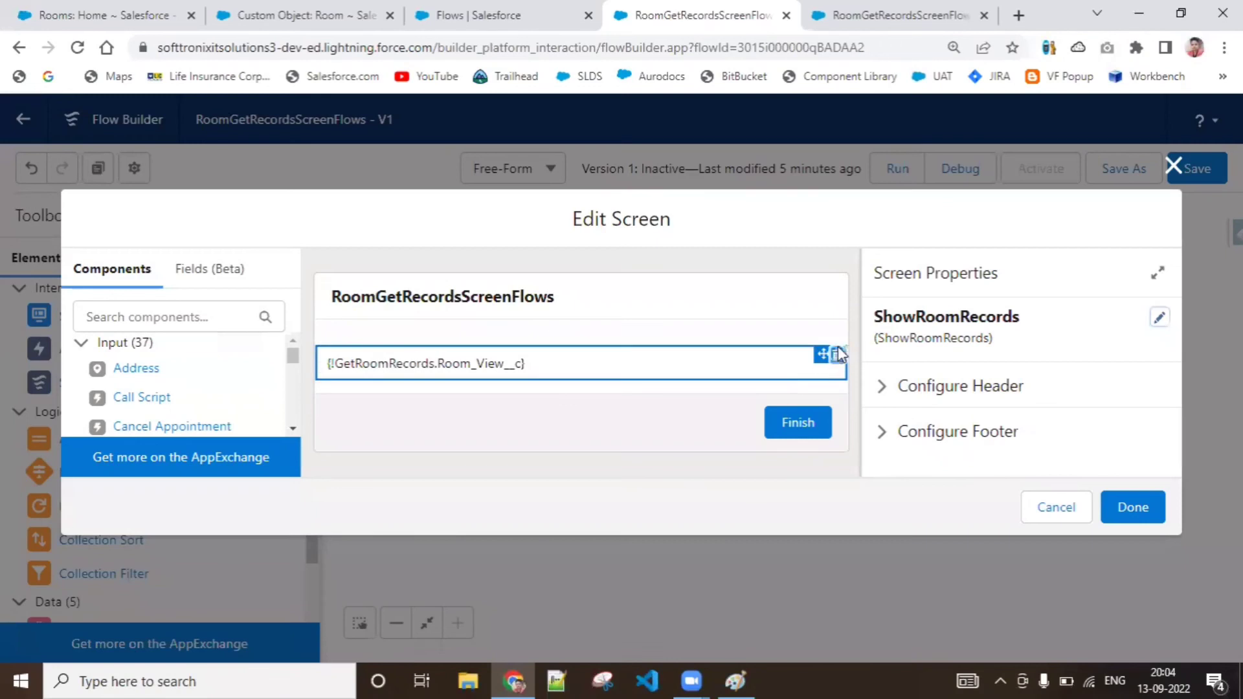
pyautogui.click(824, 354)
pyautogui.click(780, 422)
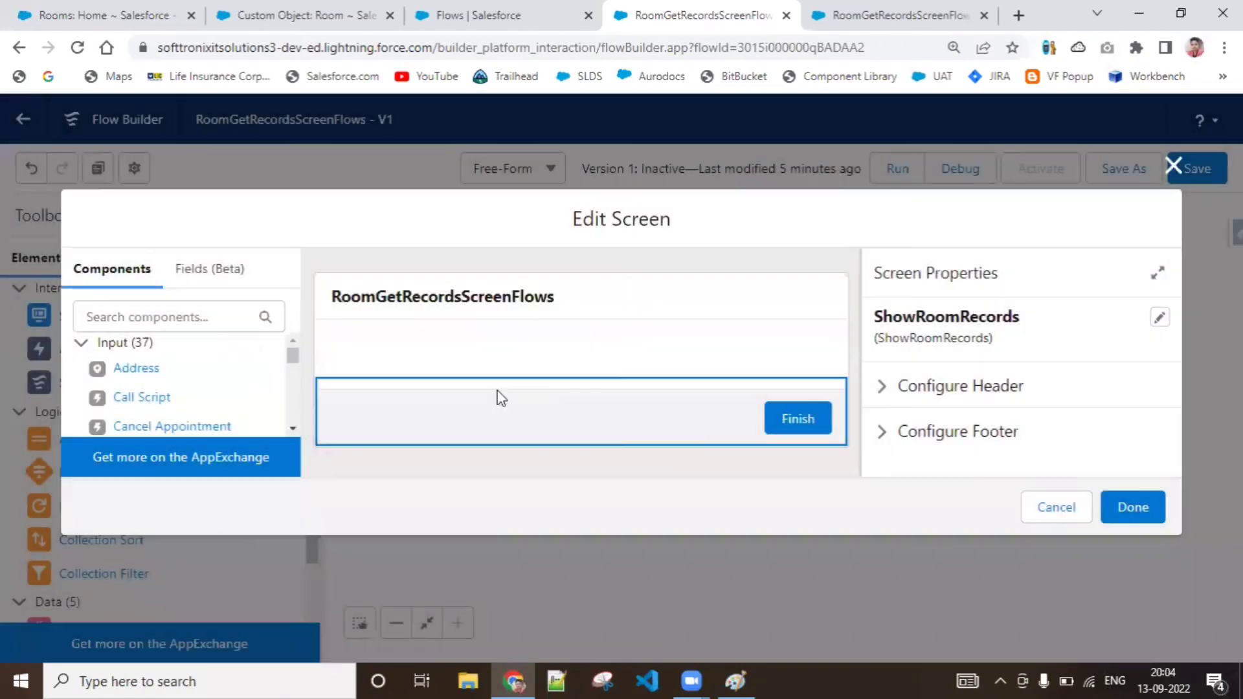
# Add a Display Text component to the ShowRoomRecords screen with the API name SingleVarRecord
pyautogui.moveTo(293, 362); pyautogui.dragTo(299, 508)
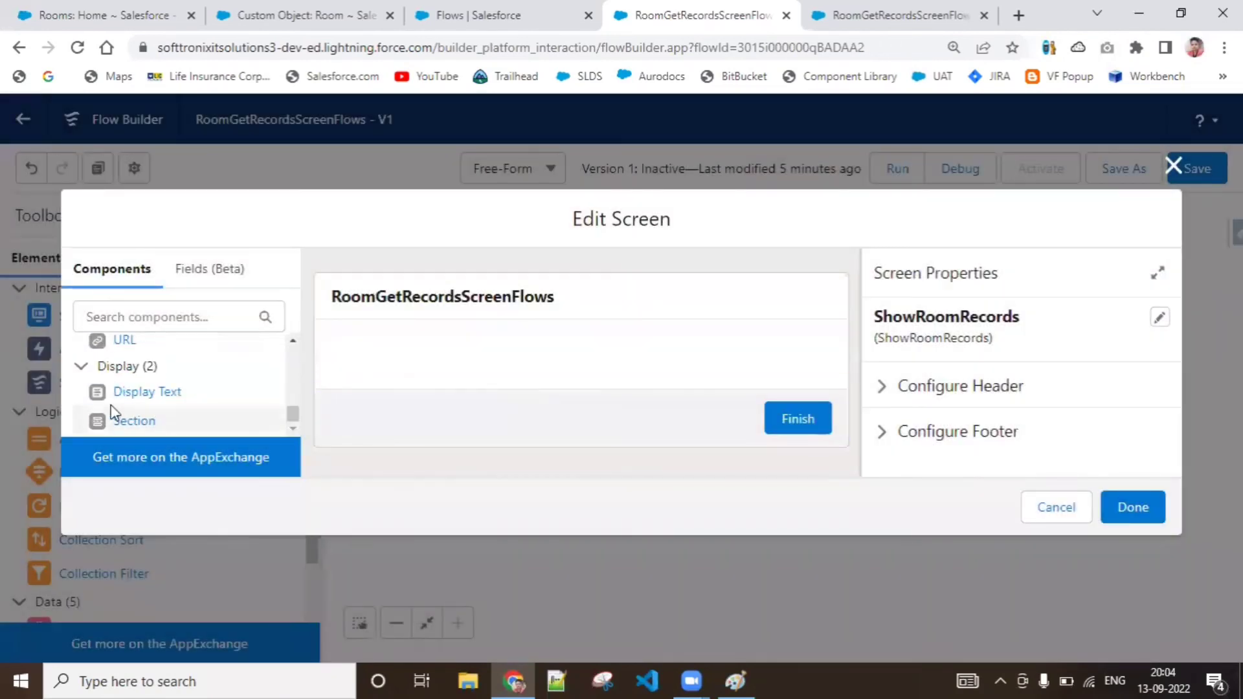
pyautogui.moveTo(139, 391); pyautogui.dragTo(370, 366)
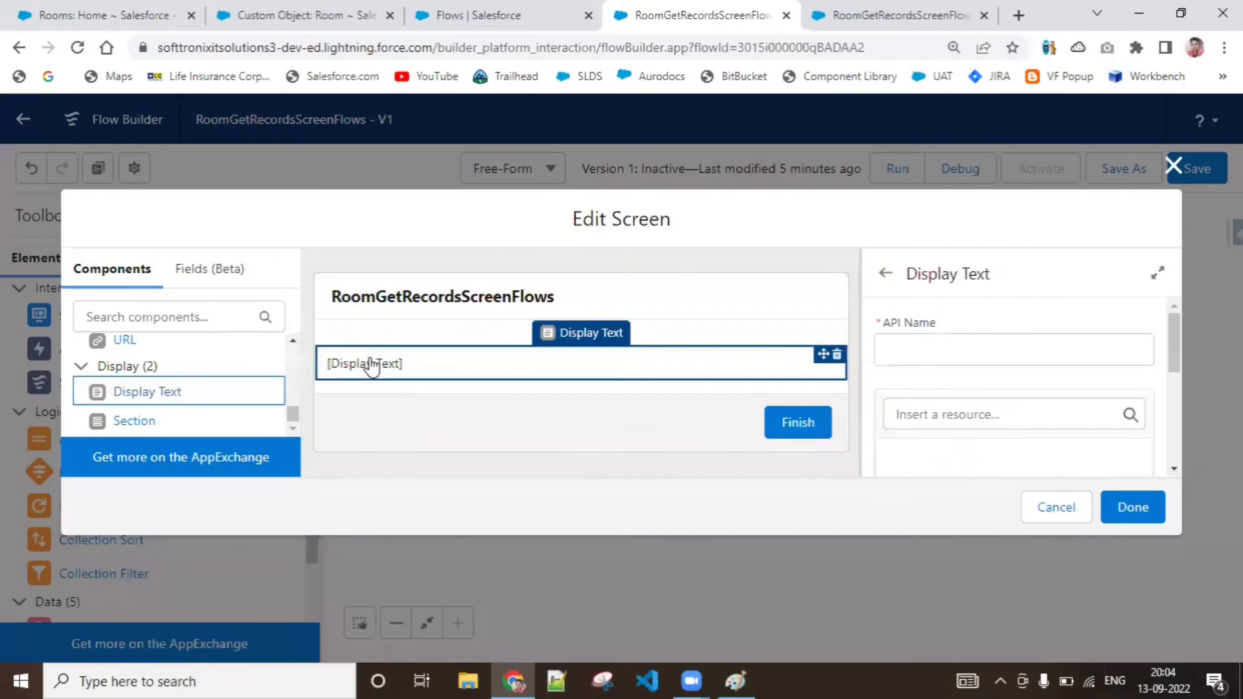
pyautogui.click(969, 349)
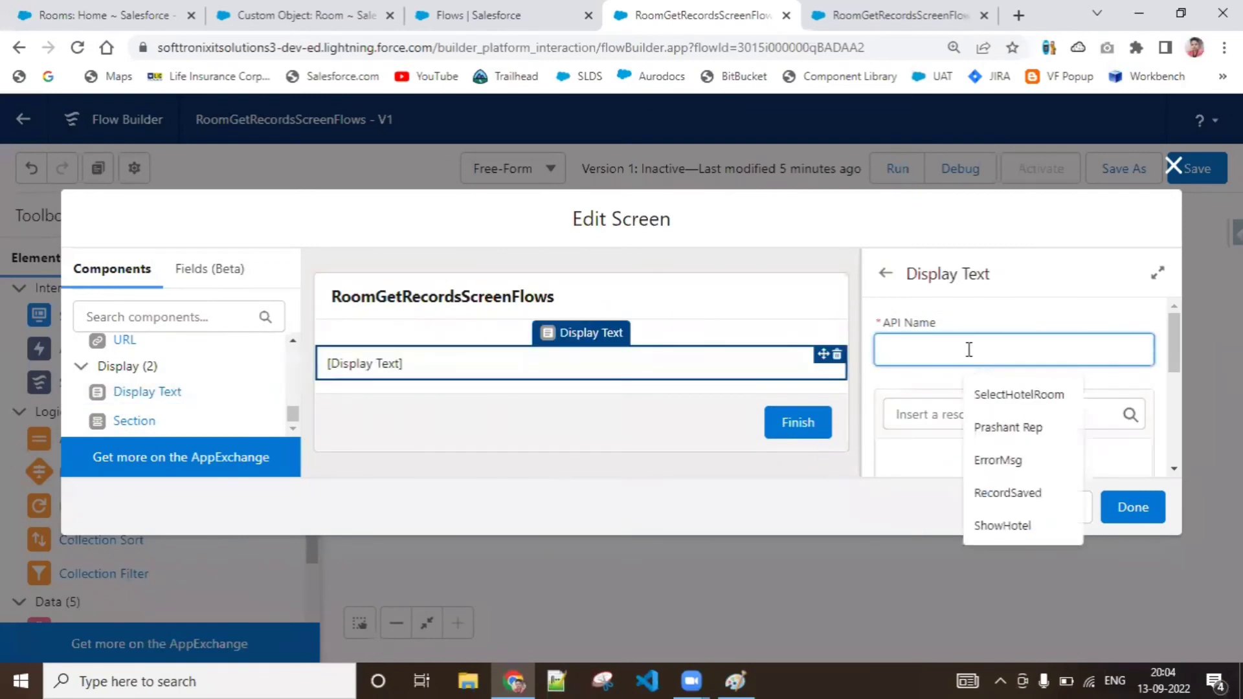
pyautogui.write('SingleVarRecord')
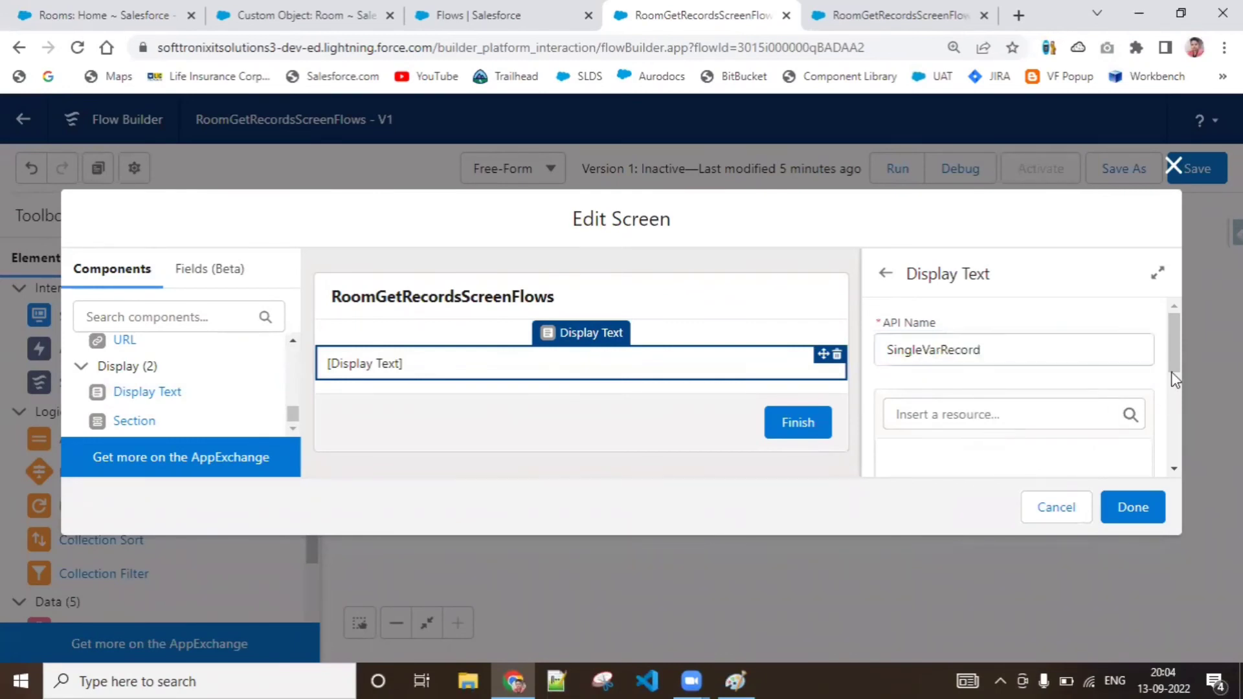
# Insert the Room_Type__c field of RecordVariableForRoomRecord into the SingleVarRecord display text
pyautogui.moveTo(1171, 360); pyautogui.dragTo(1171, 383)
pyautogui.click(1060, 320)
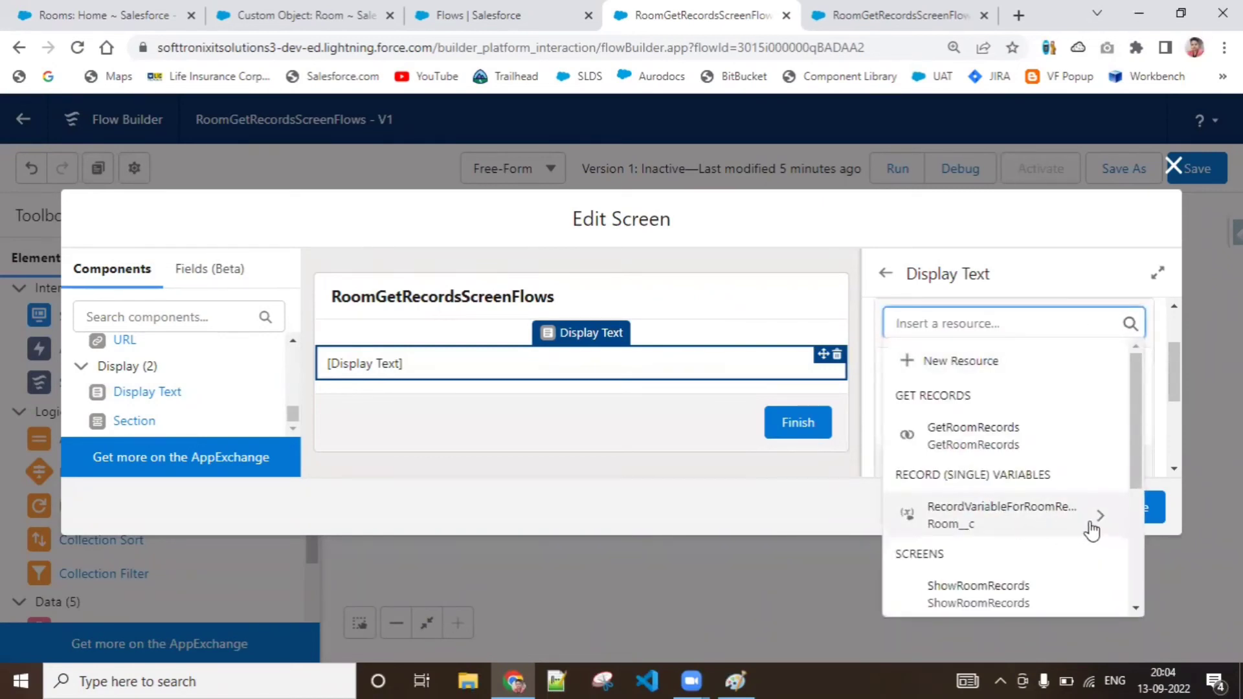
pyautogui.scroll(-2, 1137, 464)
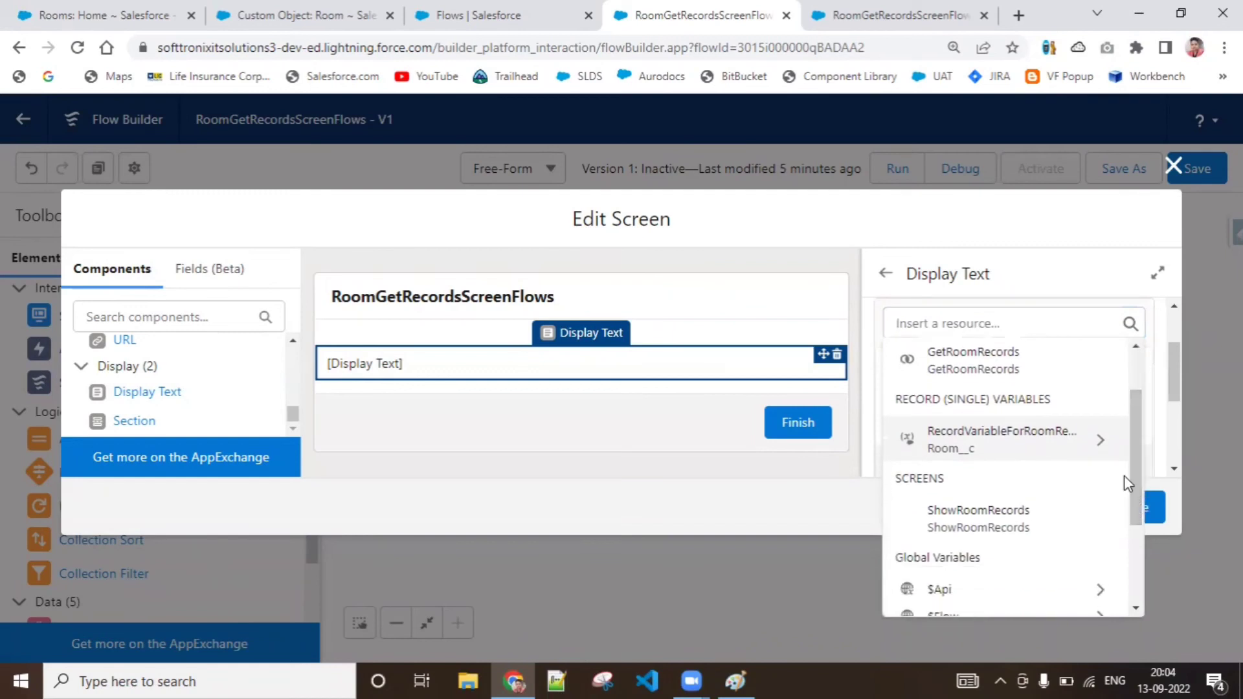
pyautogui.click(1103, 445)
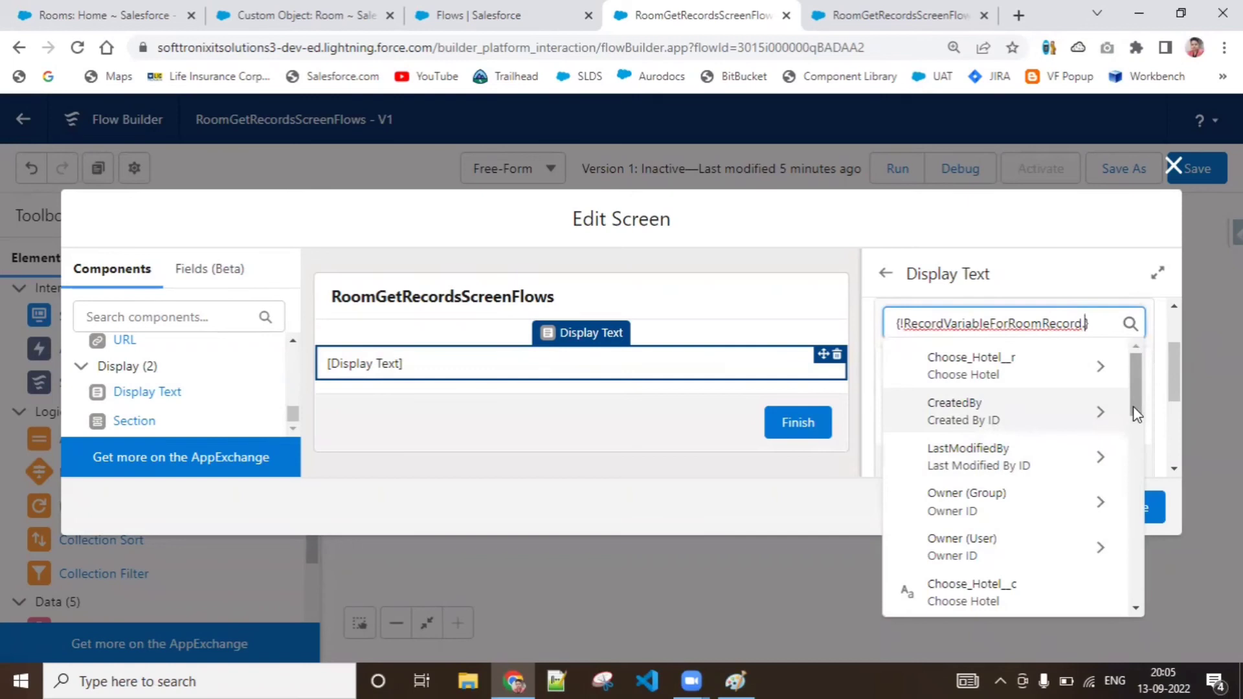
pyautogui.moveTo(1133, 406); pyautogui.dragTo(1137, 592)
pyautogui.click(1021, 514)
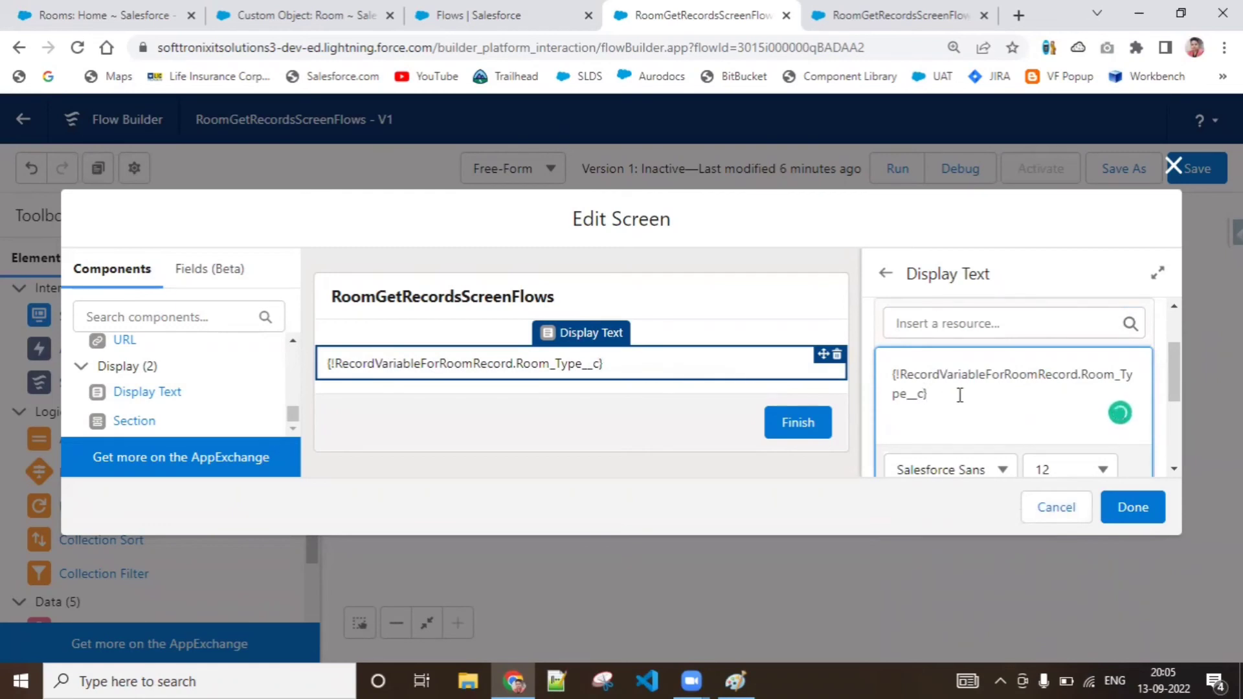
# Add RecordVariableForRoomRecord's Room_View__c on a second line of the display text and apply the screen changes
pyautogui.click(966, 324)
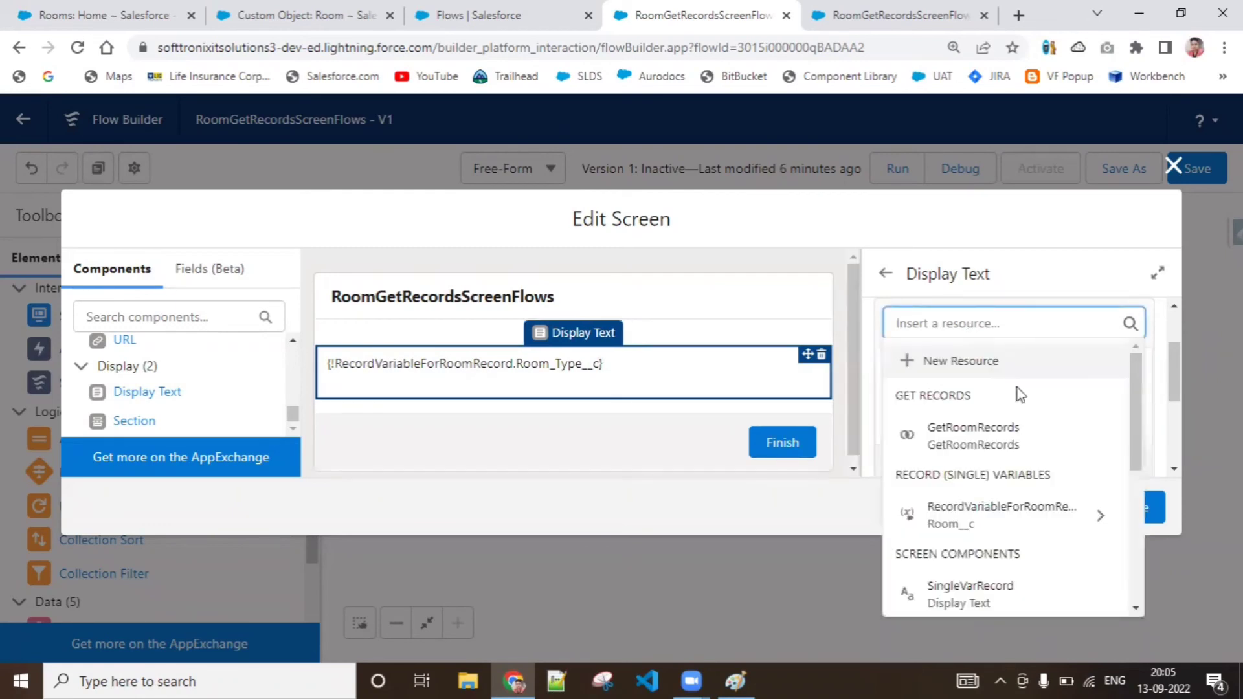
pyautogui.click(1109, 518)
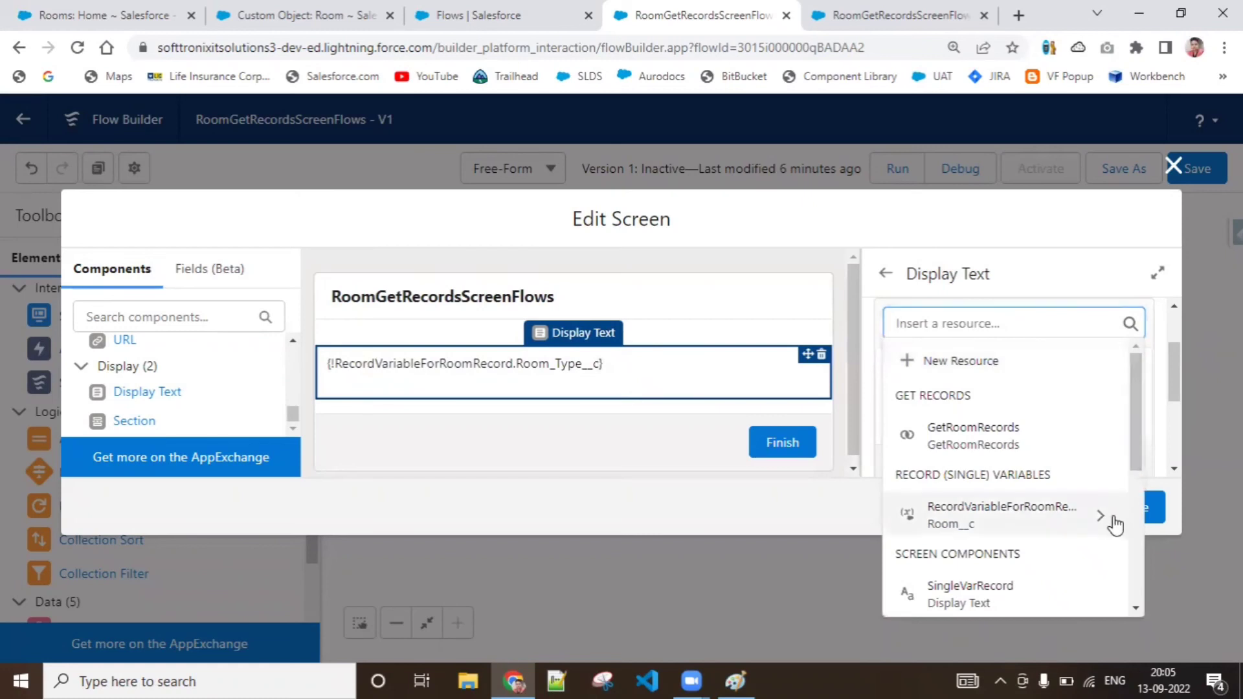
pyautogui.moveTo(1137, 408); pyautogui.dragTo(1136, 586)
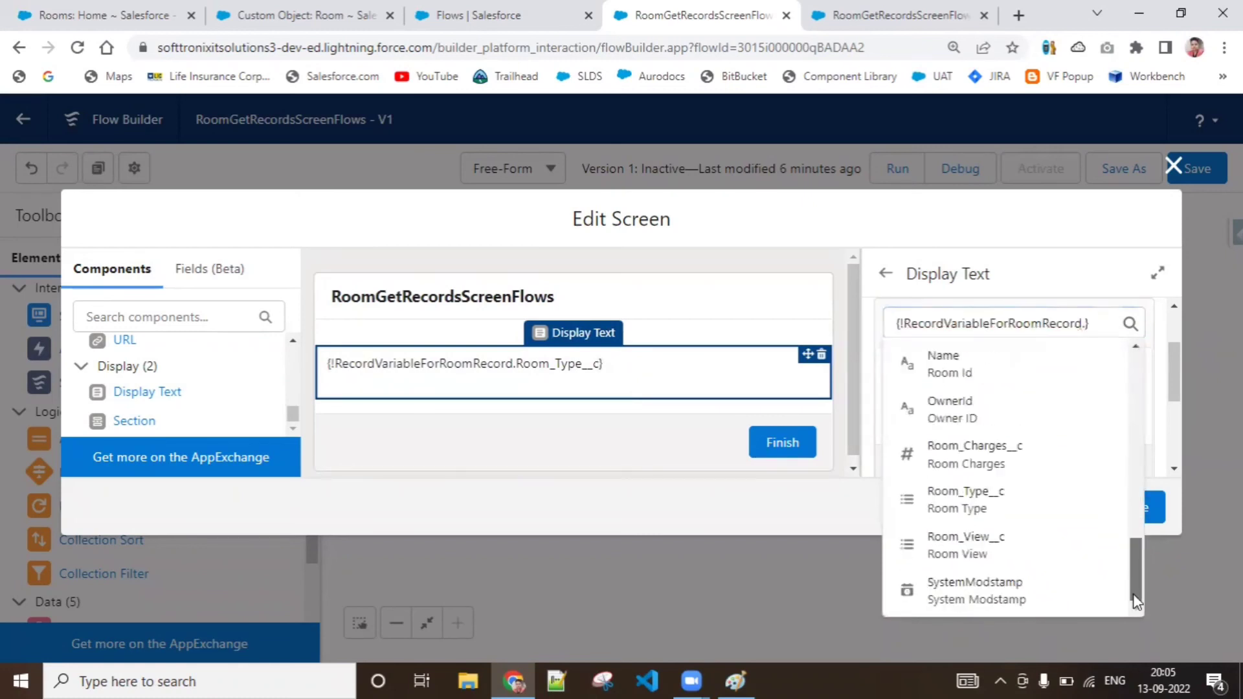
pyautogui.click(1049, 554)
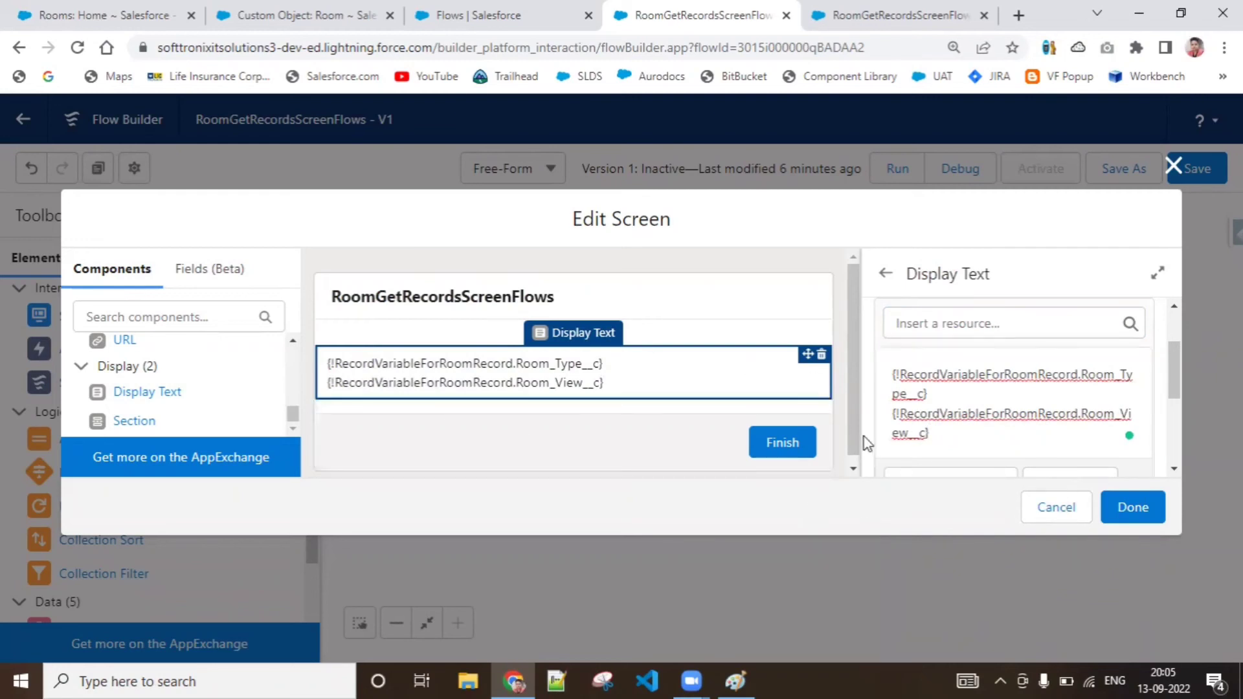
pyautogui.click(1122, 515)
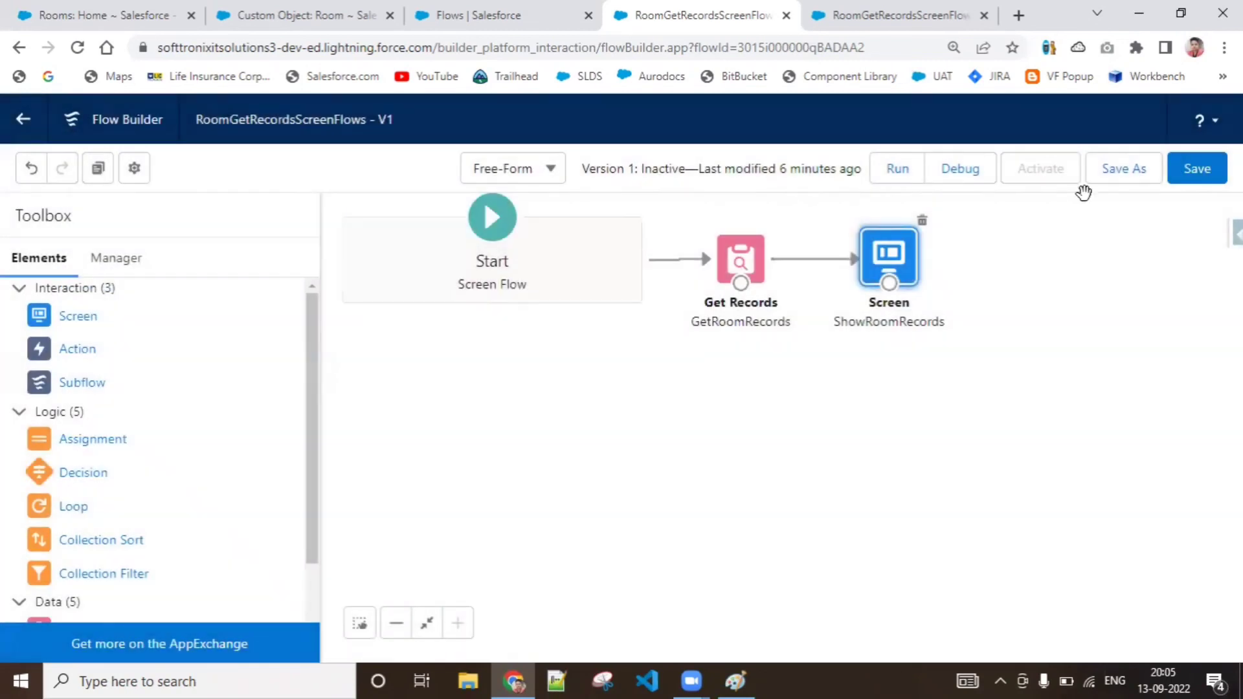
# Save the RoomGetRecordsScreenFlows flow and run it in debug mode
pyautogui.click(1193, 174)
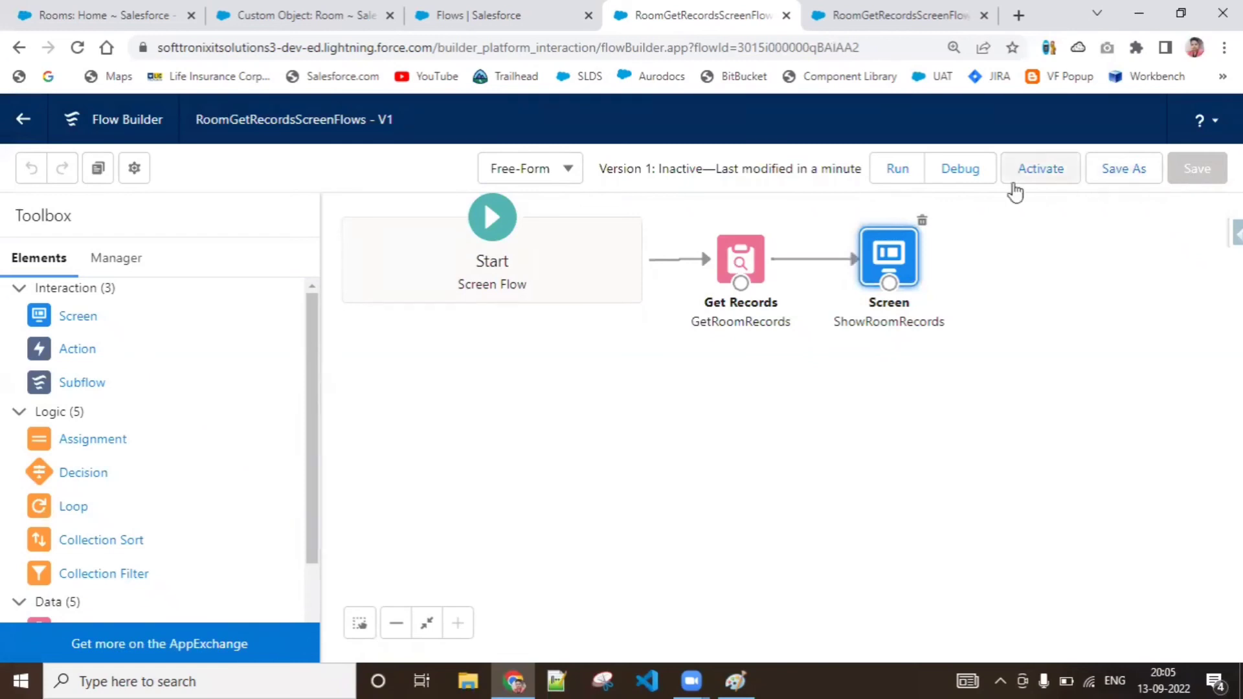
pyautogui.click(957, 184)
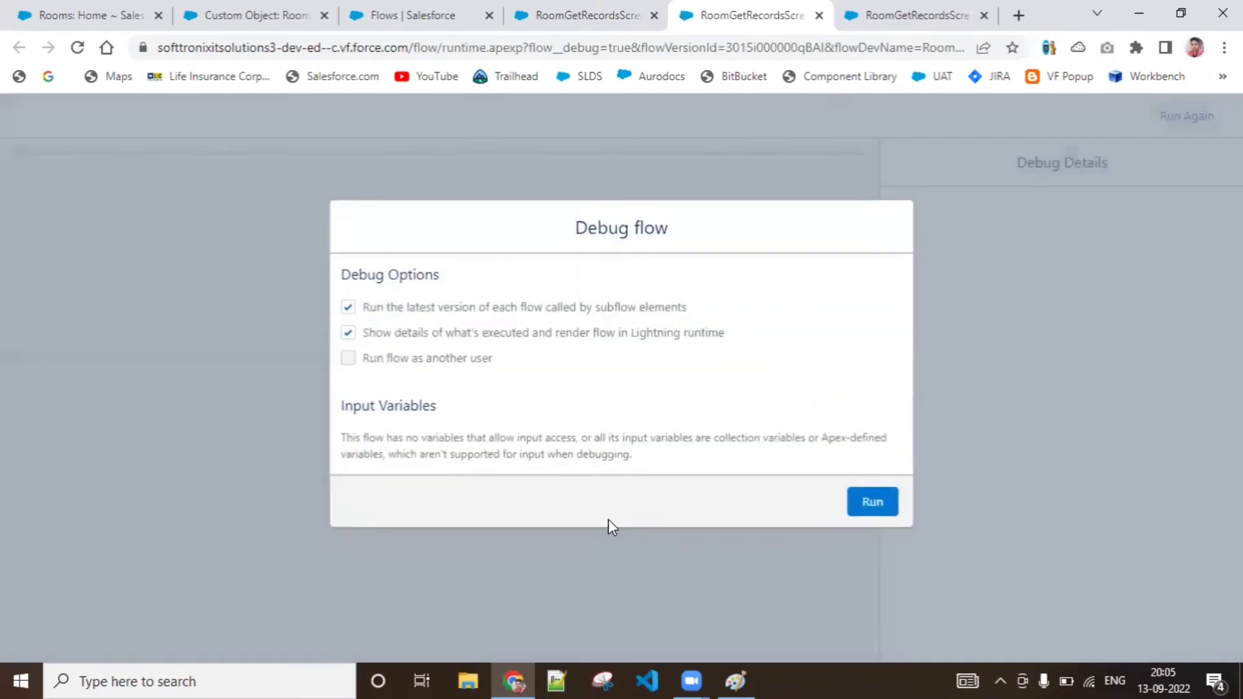
pyautogui.click(870, 511)
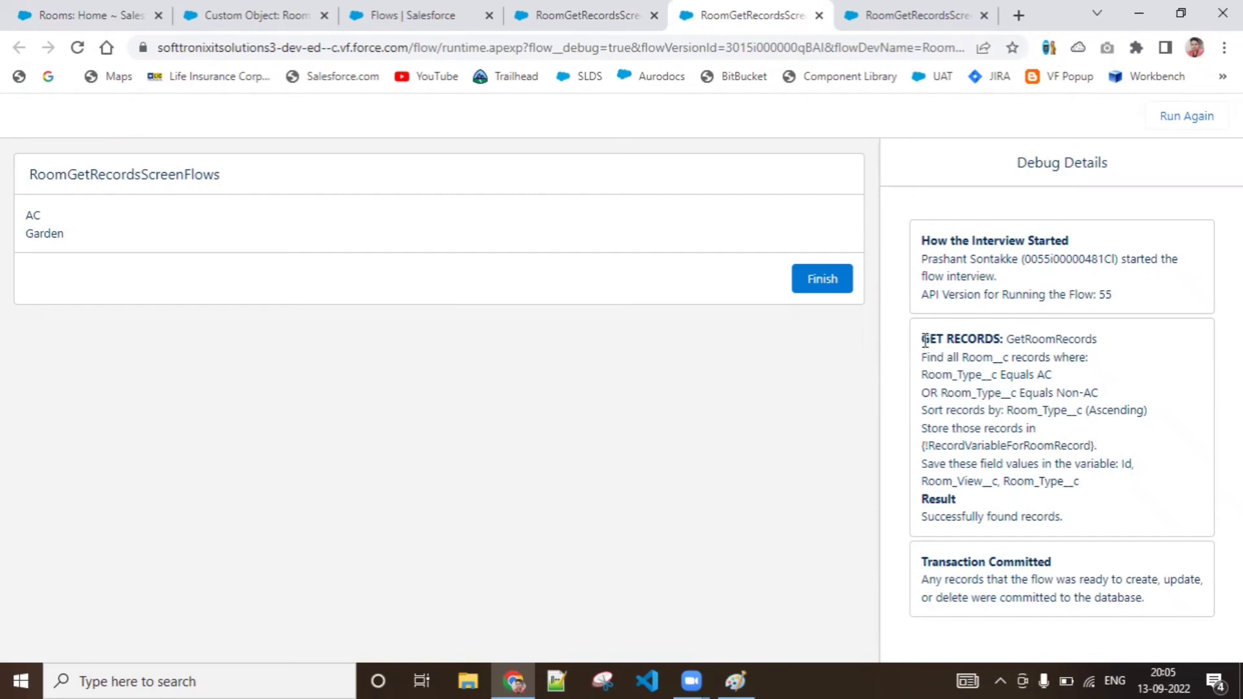
# Review the debug details for GetRoomRecords, including its filter conditions and the record variable that stores the records
pyautogui.moveTo(922, 339); pyautogui.dragTo(1002, 411)
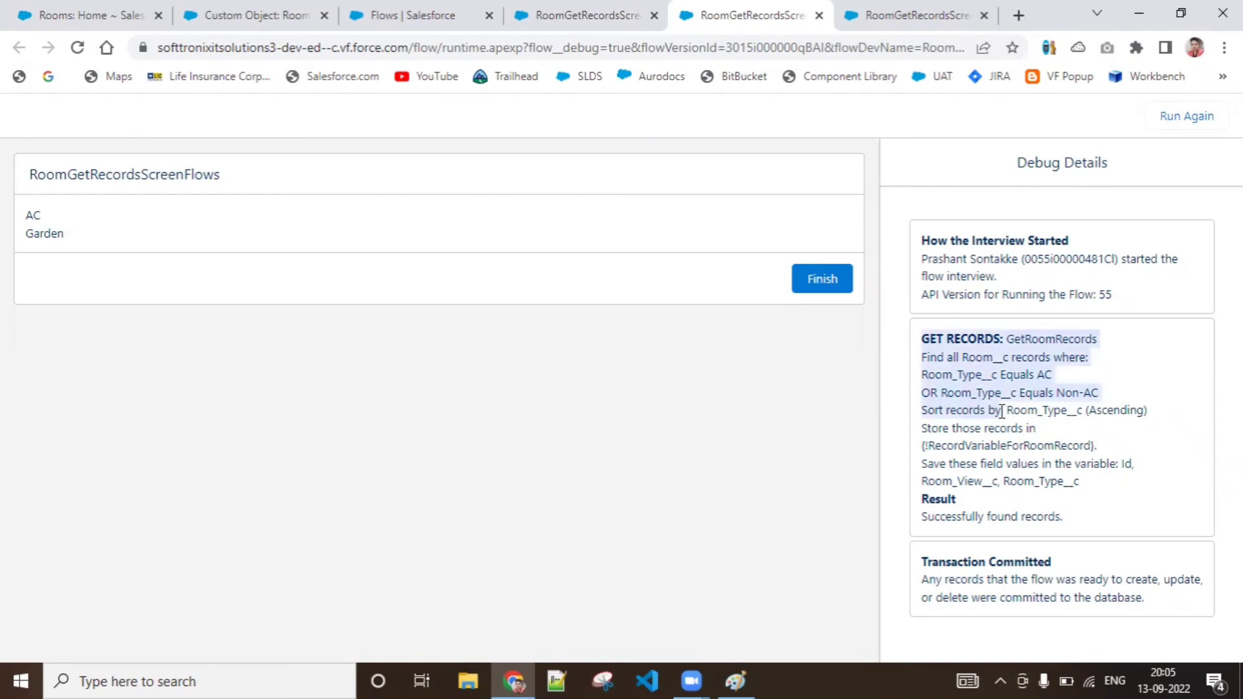
pyautogui.click(1056, 396)
pyautogui.doubleClick(1056, 339)
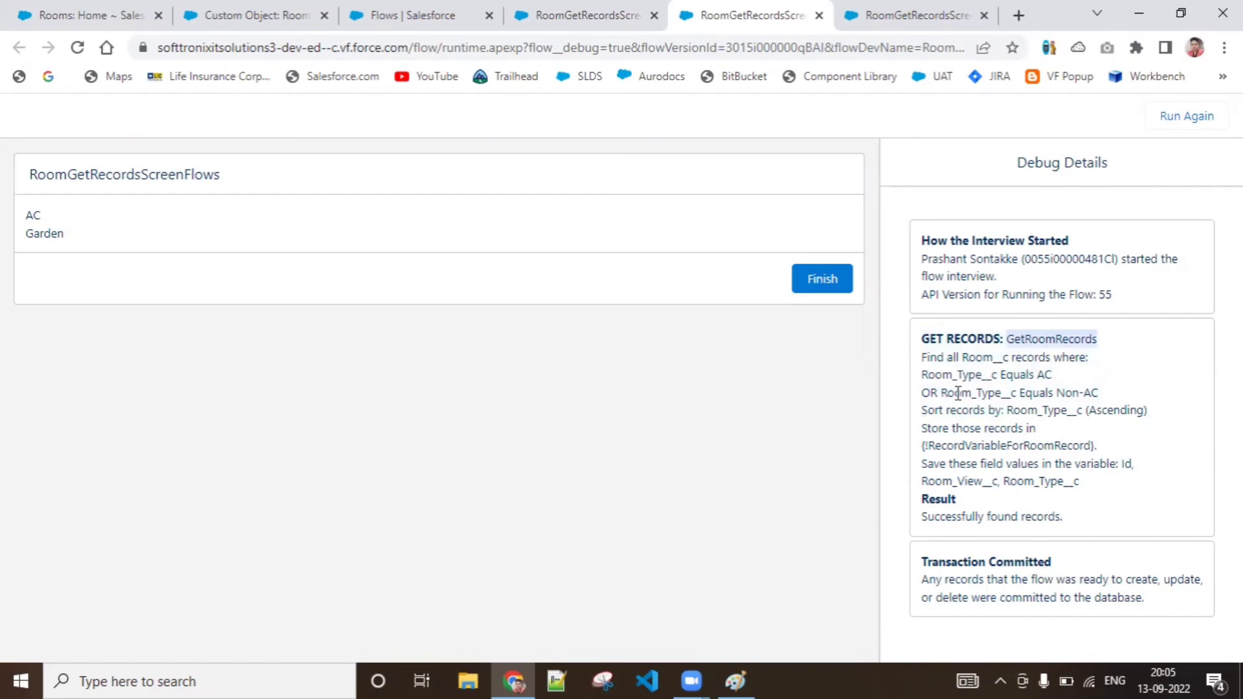
pyautogui.click(925, 429)
pyautogui.moveTo(925, 429); pyautogui.dragTo(1042, 441)
pyautogui.click(1041, 441)
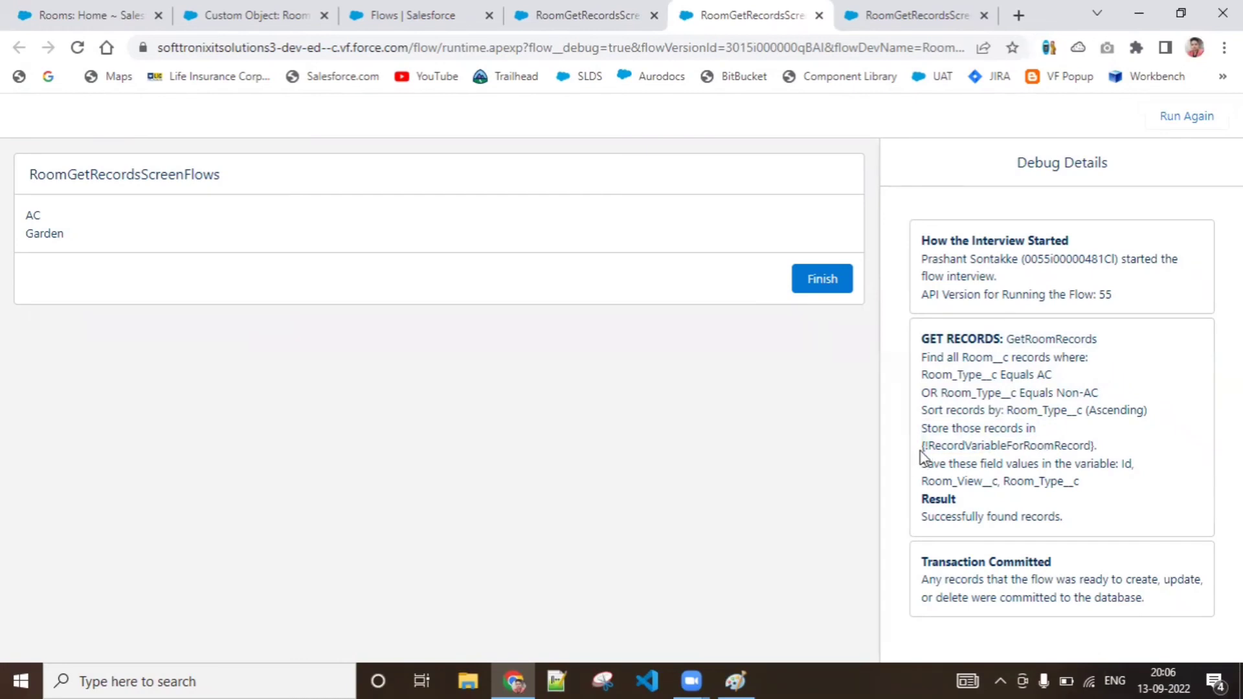
pyautogui.moveTo(920, 451); pyautogui.dragTo(1104, 455)
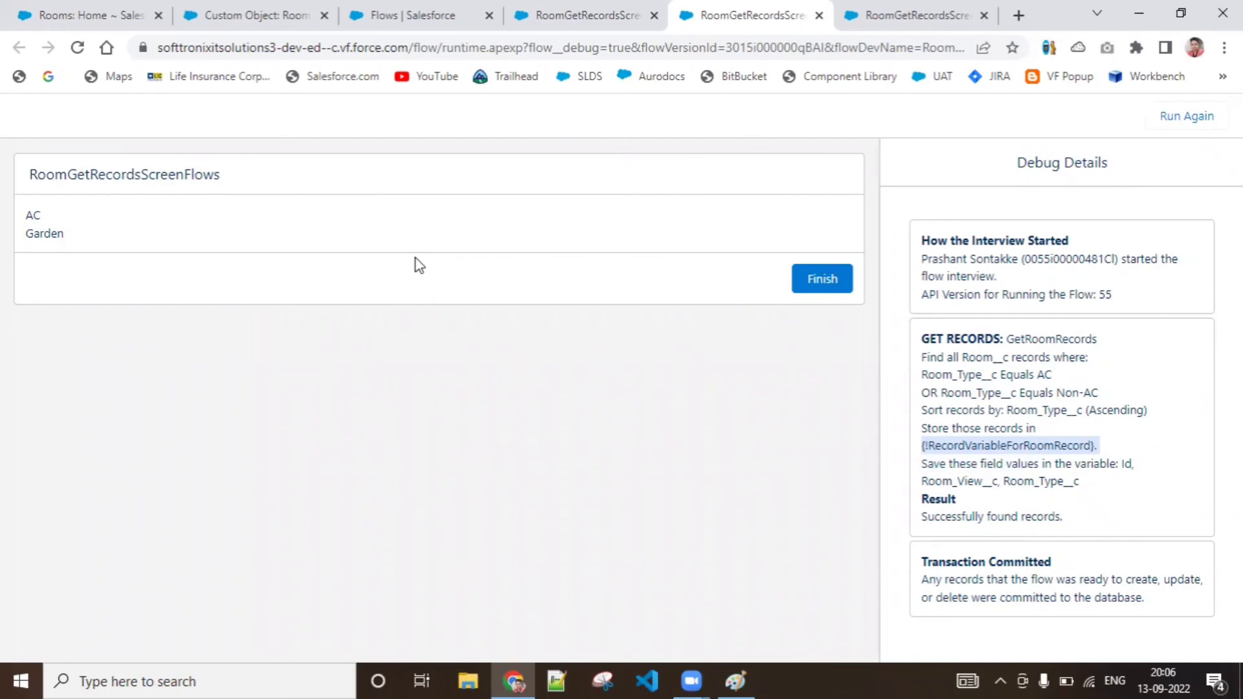
# Check the room type and view on the RID-000111 room record, and look at the Room object definition
pyautogui.click(44, 11)
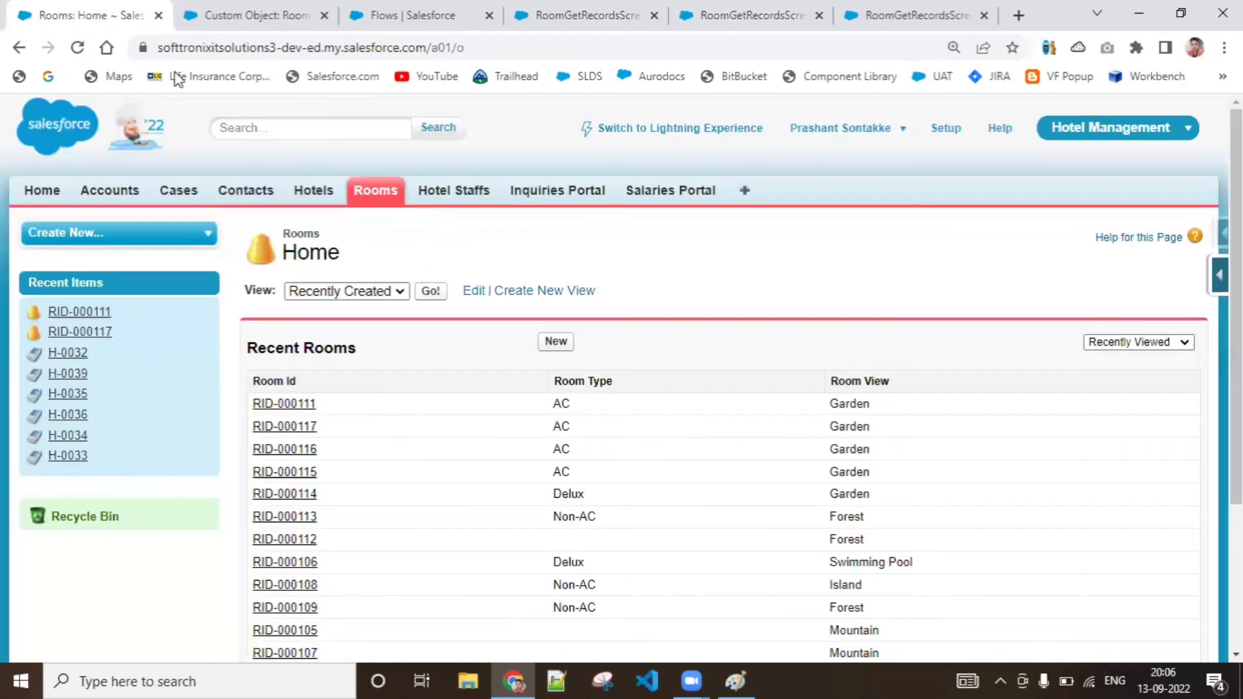
pyautogui.click(287, 405)
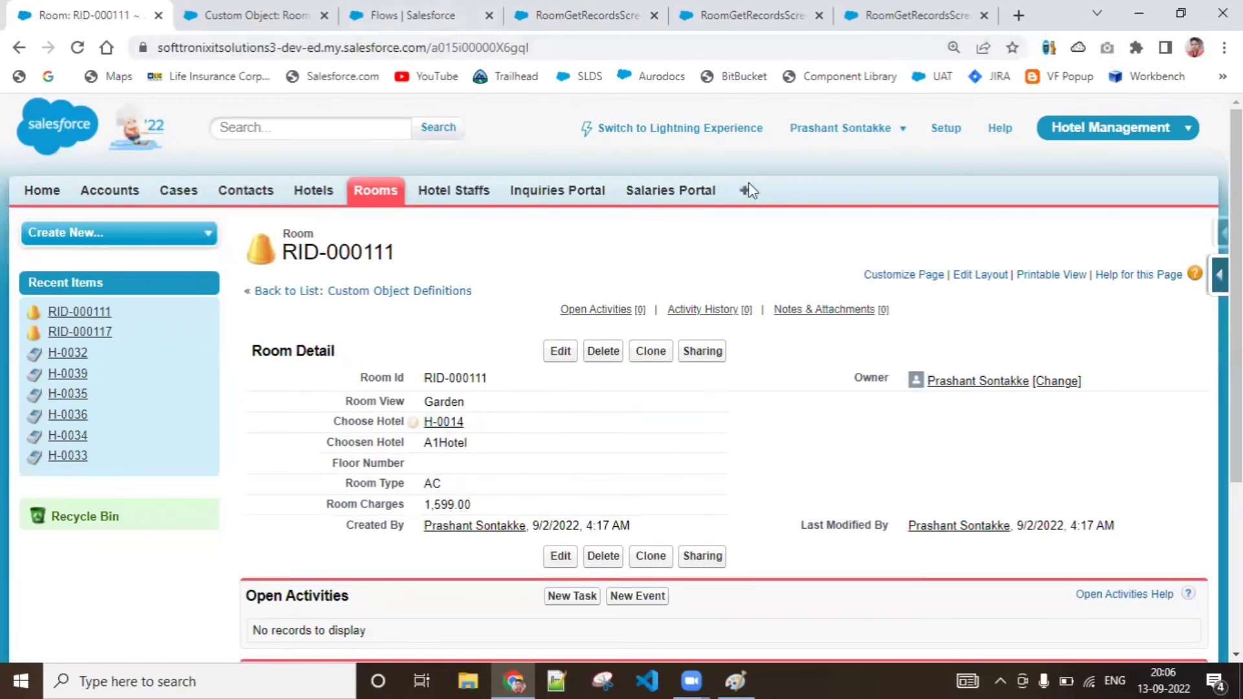
pyautogui.click(260, 14)
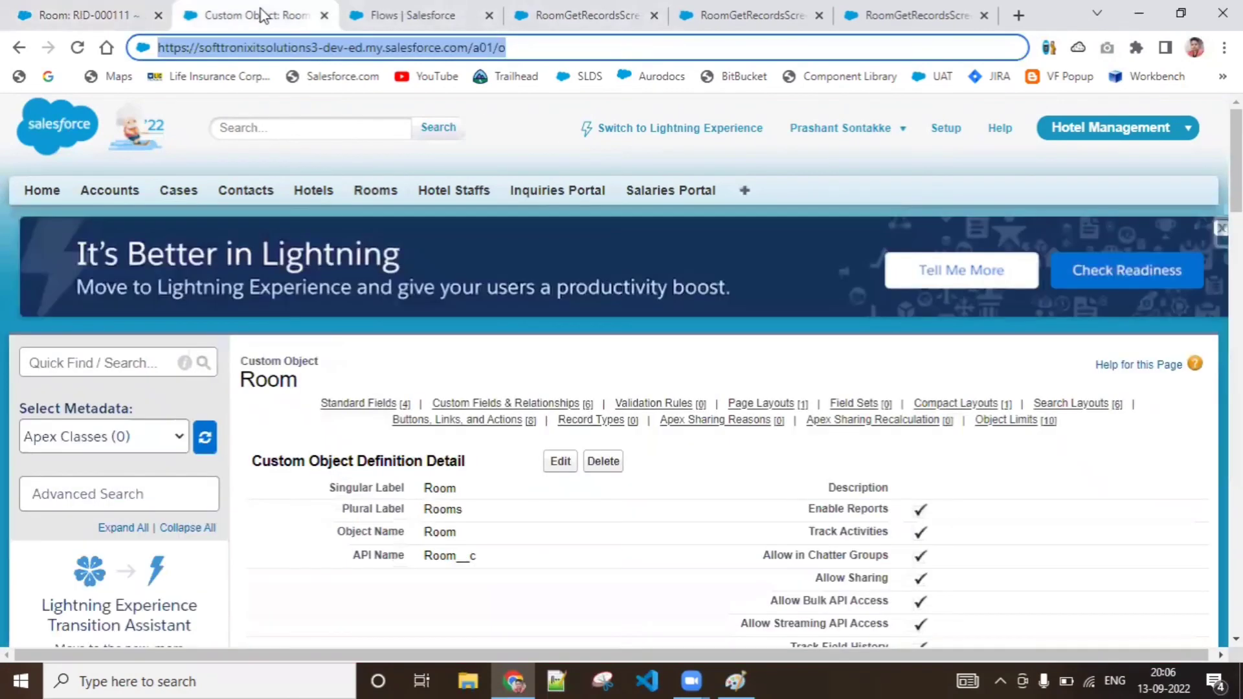
# Return to the flow canvas and move the ShowRoomRecords screen element slightly farther from GetRoomRecords
pyautogui.click(529, 15)
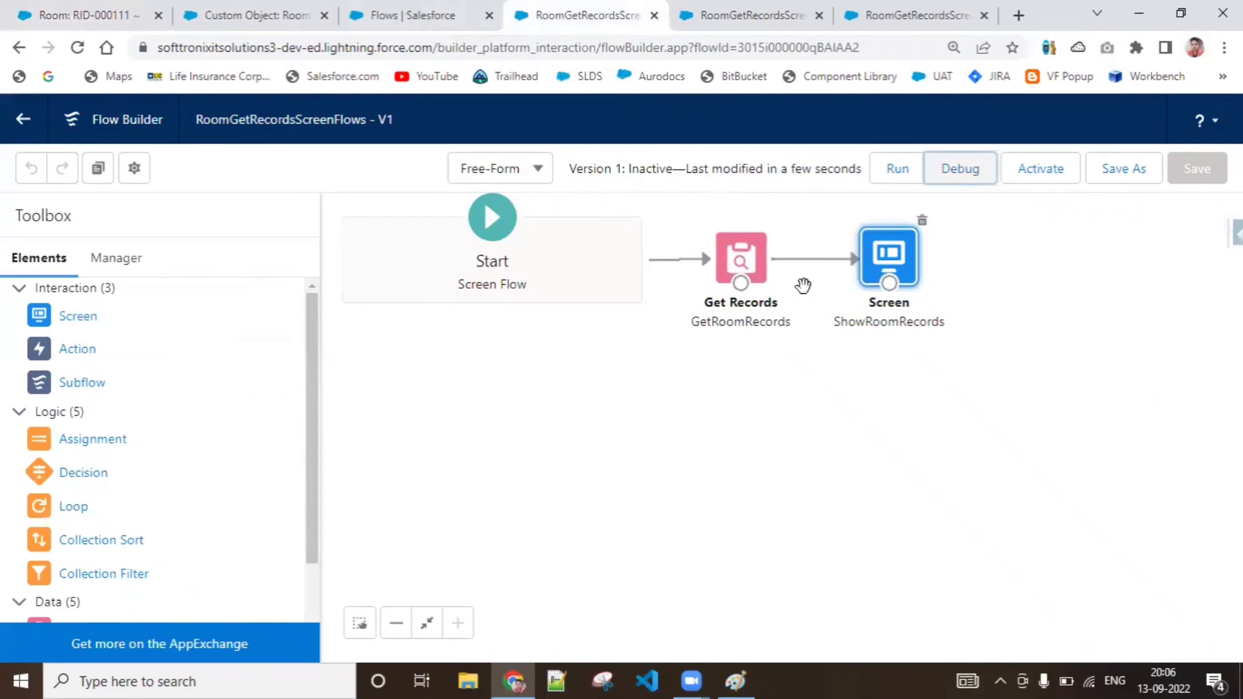
pyautogui.click(748, 267)
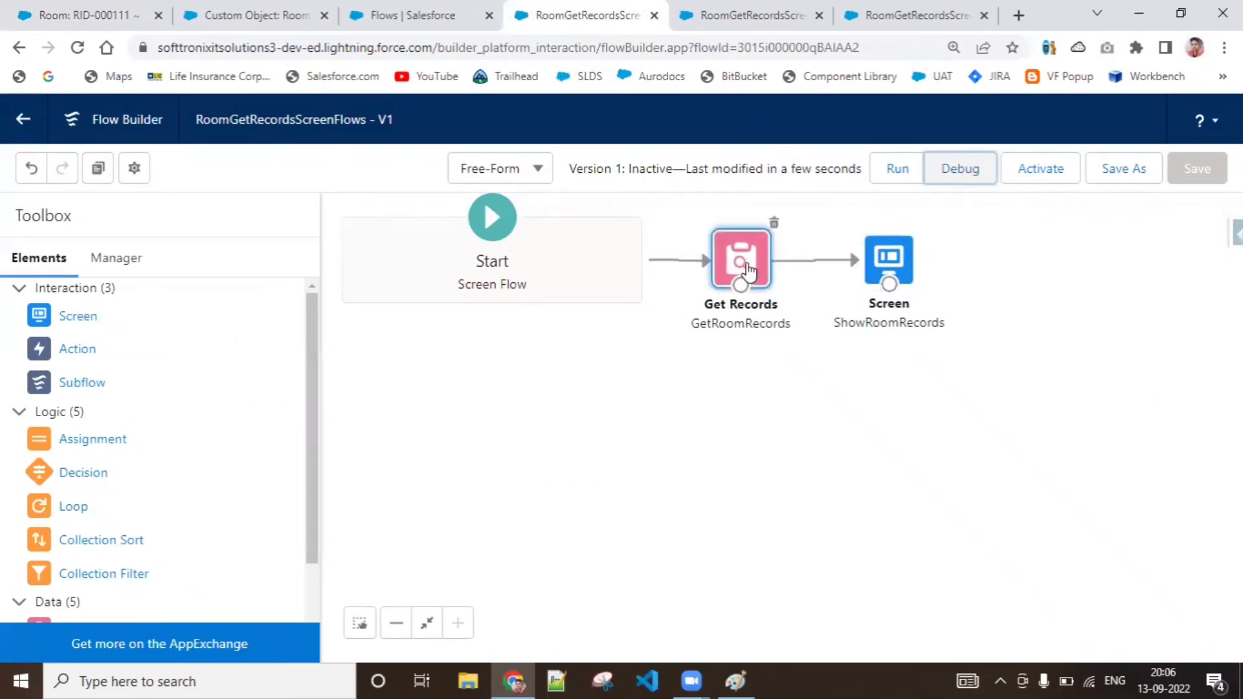
pyautogui.moveTo(750, 267); pyautogui.dragTo(750, 266)
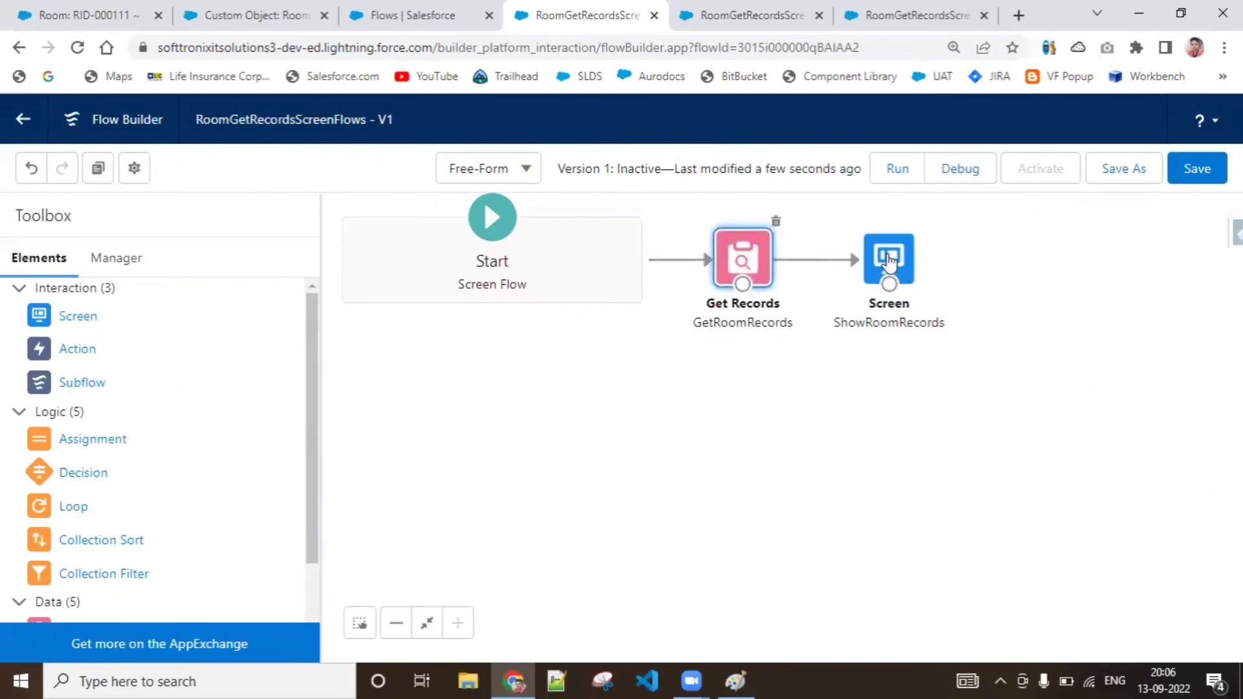
pyautogui.moveTo(892, 262); pyautogui.dragTo(910, 263)
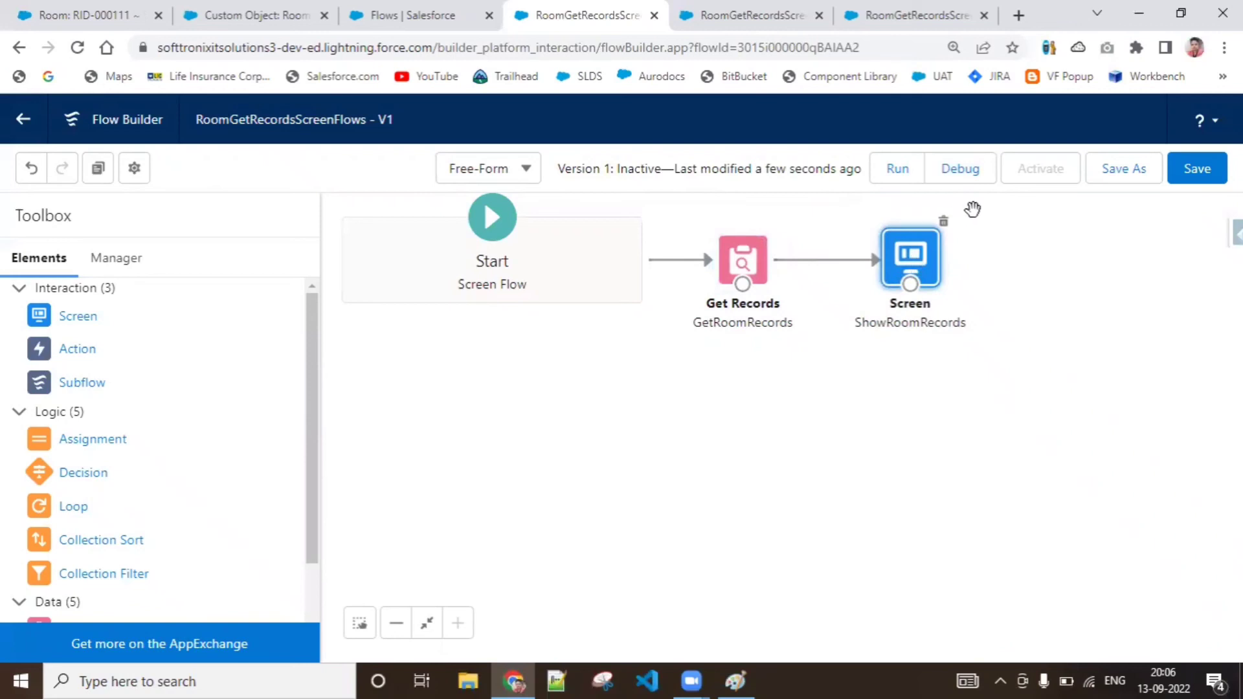
# Open the ShowRoomRecords screen and review the record variable fields used in its display text
pyautogui.doubleClick(919, 256)
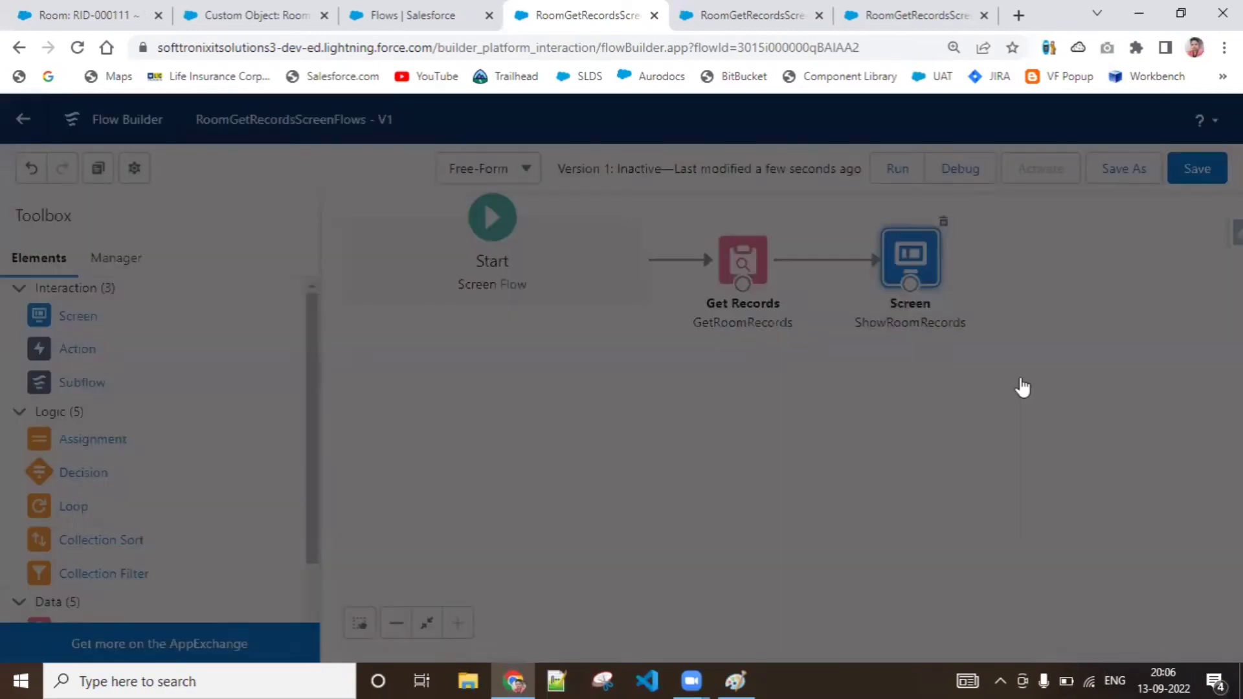
pyautogui.moveTo(849, 383); pyautogui.dragTo(848, 414)
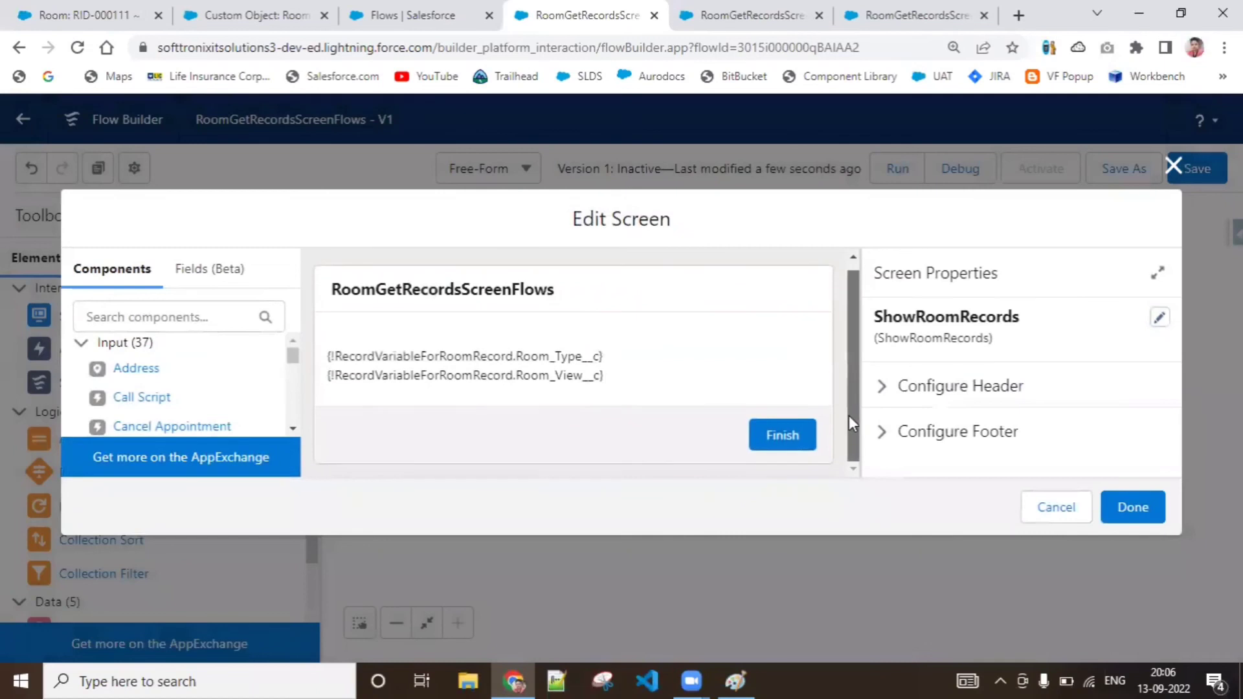
pyautogui.click(512, 387)
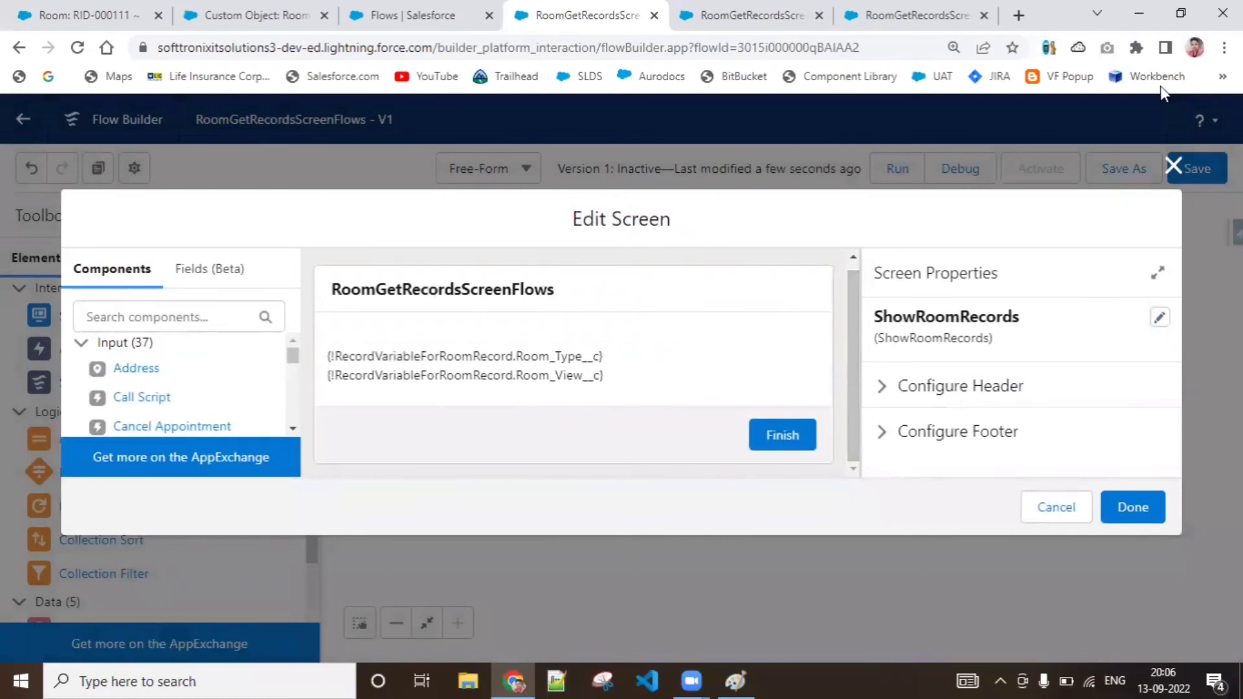
# Leave the screen editor and change GetRoomRecords to store its field values in separate variables
pyautogui.click(1175, 166)
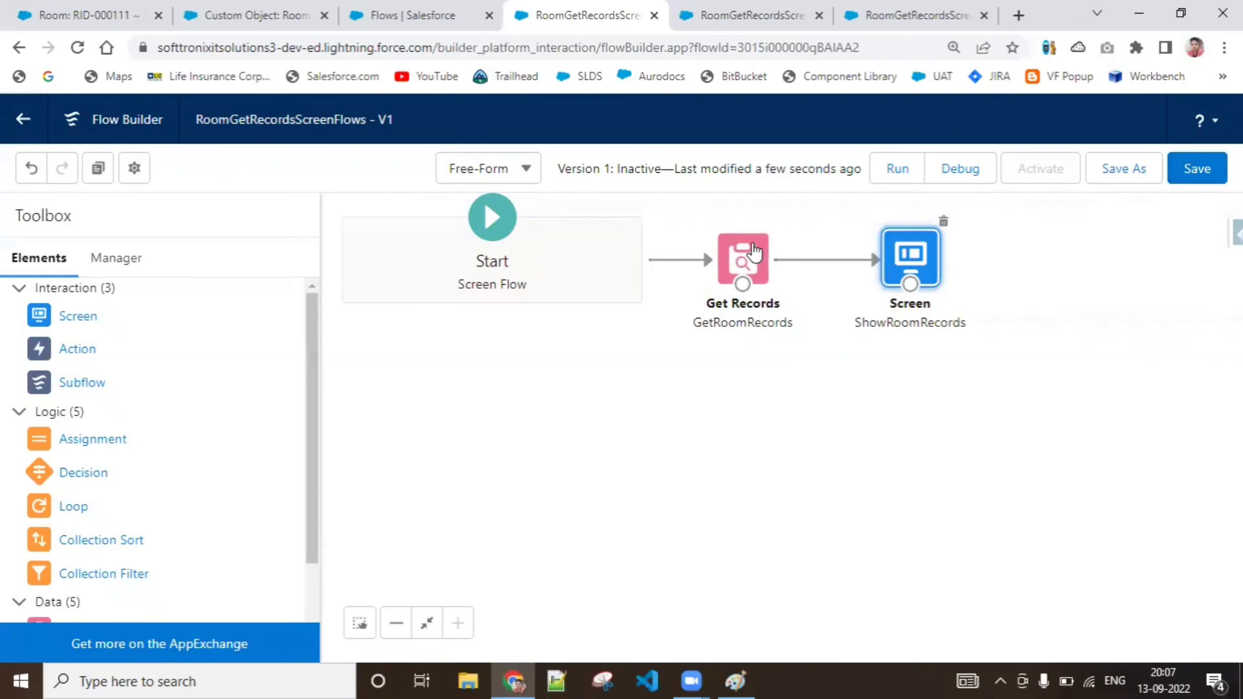
pyautogui.click(742, 259)
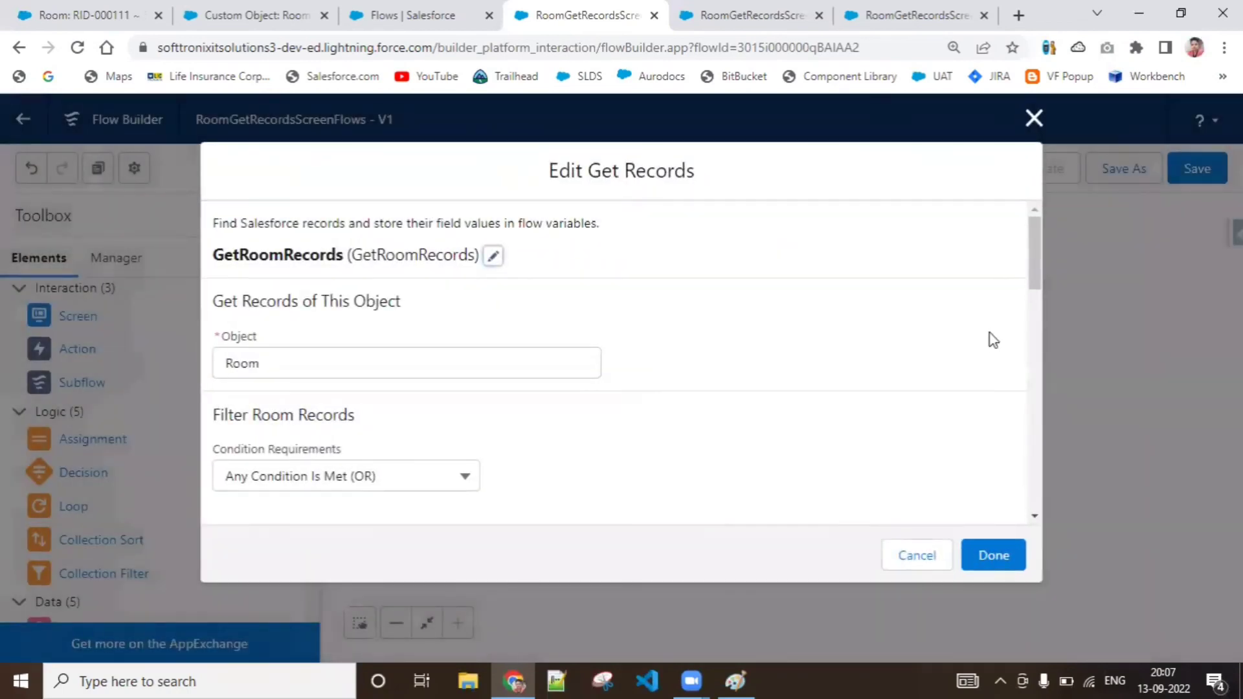
pyautogui.scroll(-1, 1033, 278)
pyautogui.moveTo(1033, 295); pyautogui.dragTo(1034, 430)
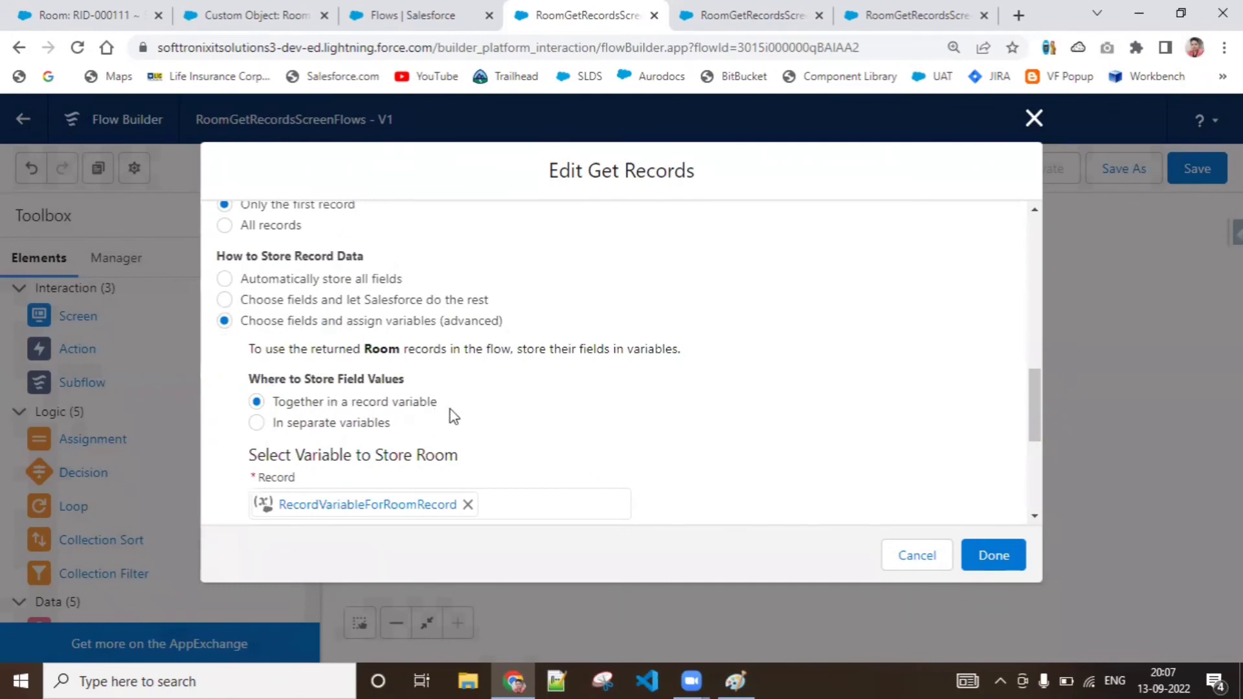
pyautogui.moveTo(1036, 402); pyautogui.dragTo(1036, 472)
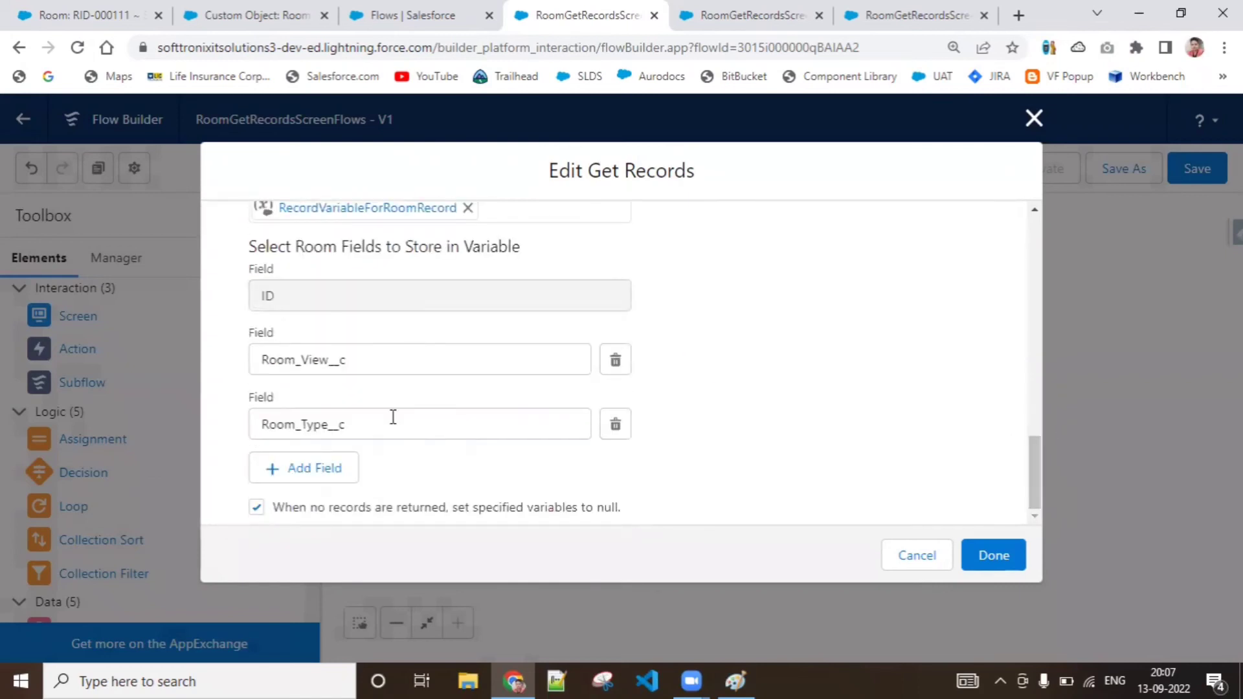
pyautogui.moveTo(1034, 486); pyautogui.dragTo(1032, 442)
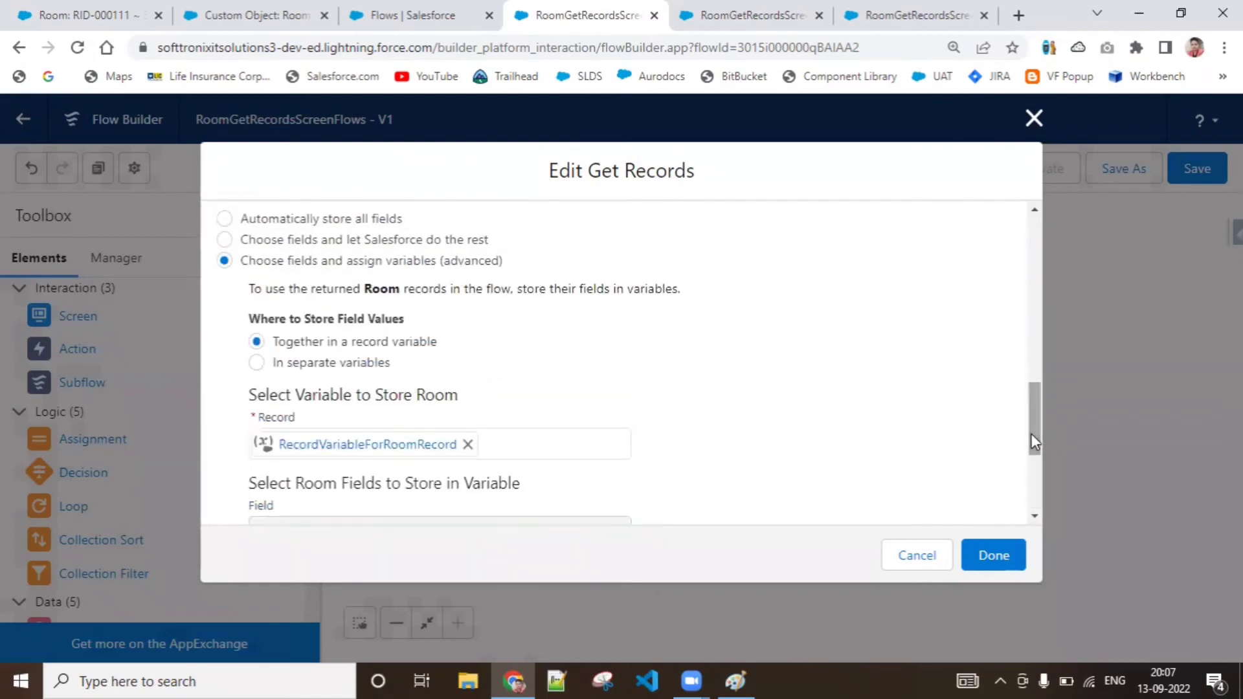
pyautogui.click(296, 368)
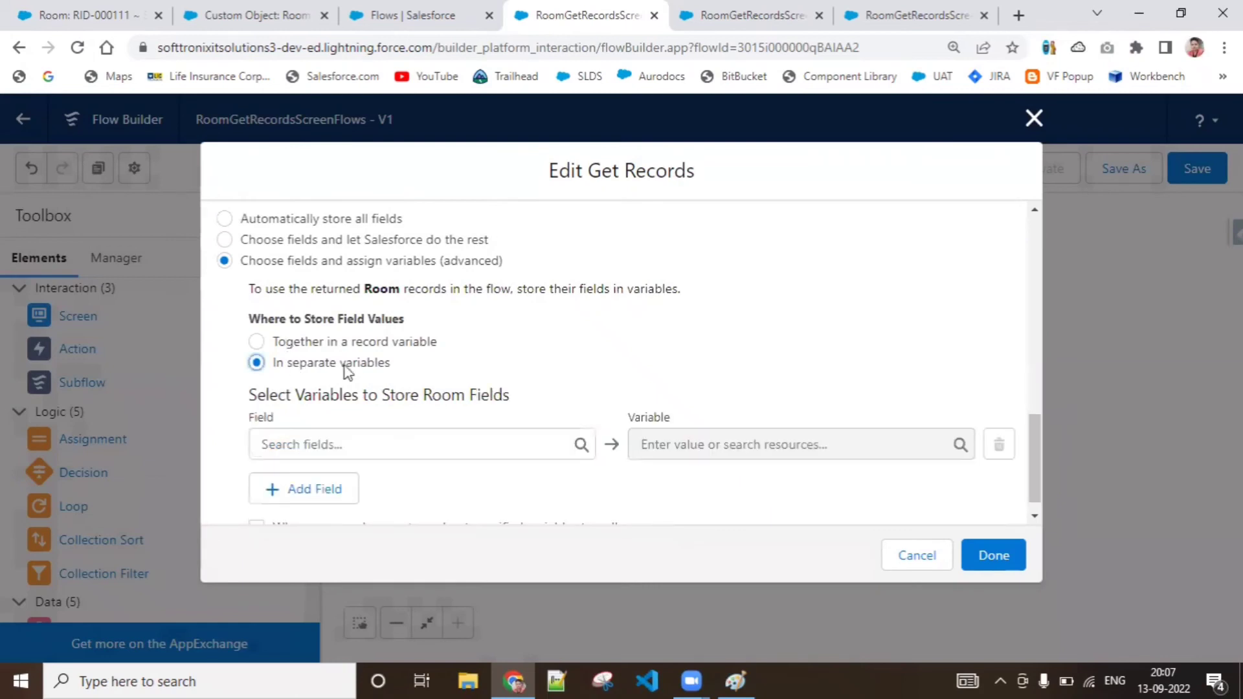
pyautogui.scroll(-1, 1039, 449)
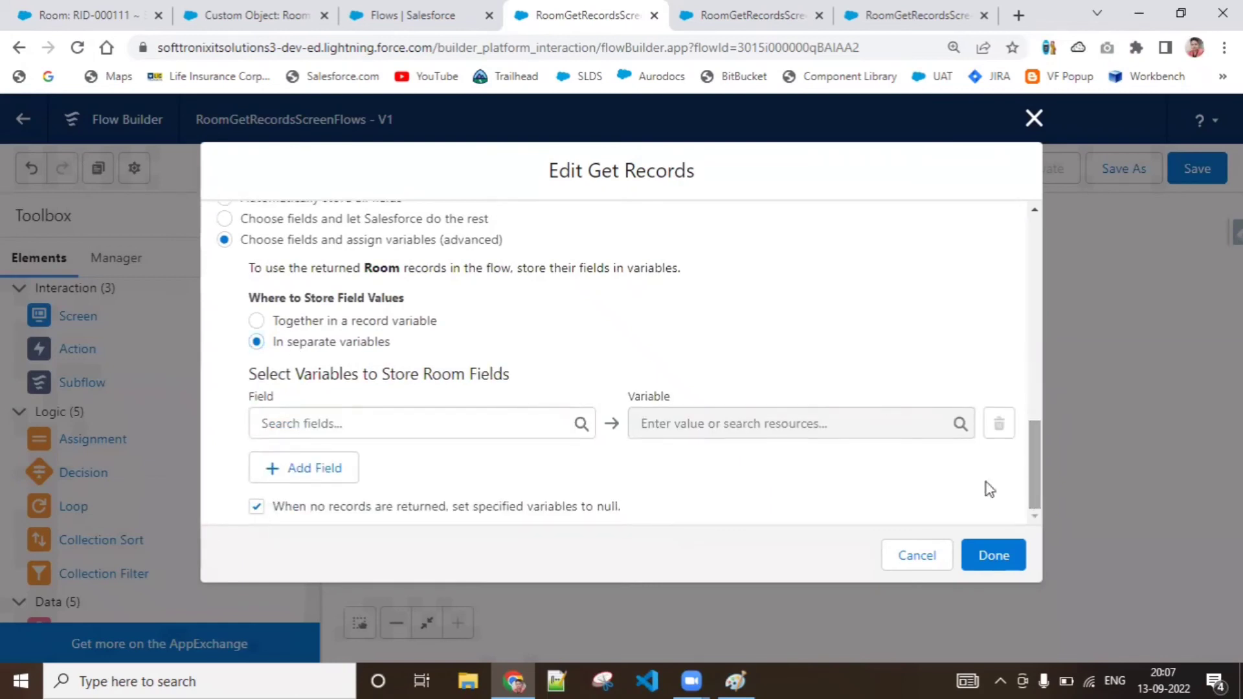
# Choose Room_Type__c as the first Room field to store in a variable
pyautogui.click(490, 428)
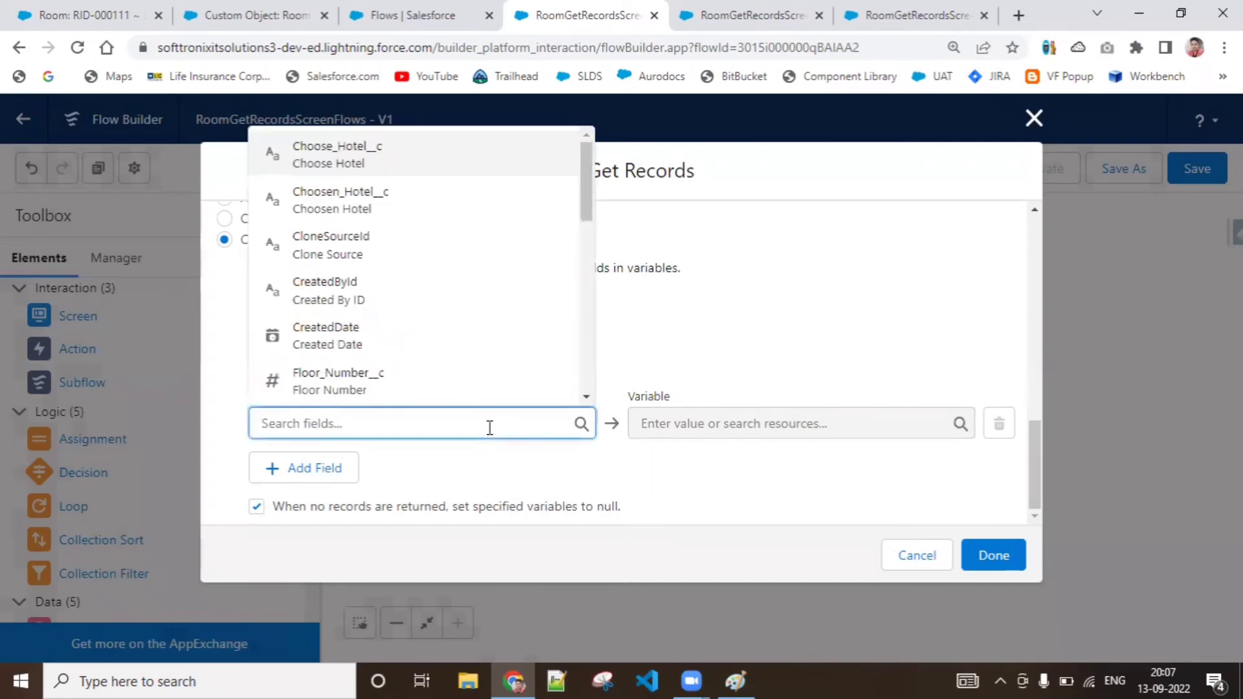
pyautogui.scroll(-1, 490, 428)
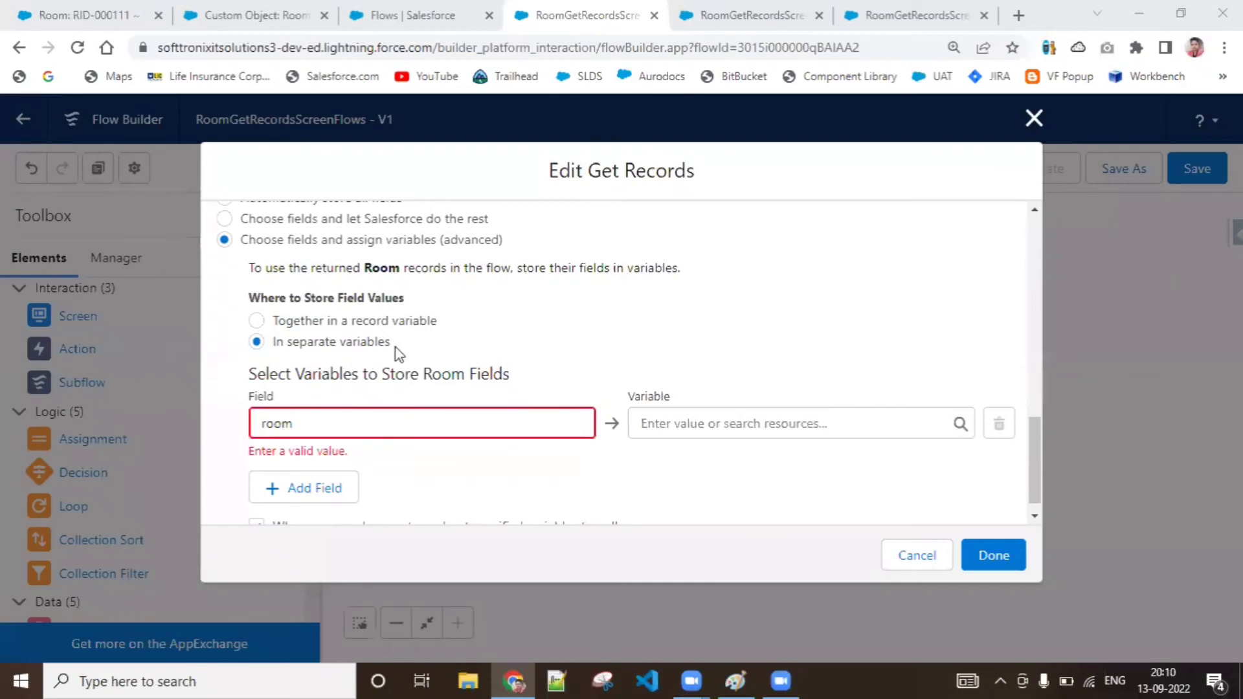
pyautogui.click(442, 412)
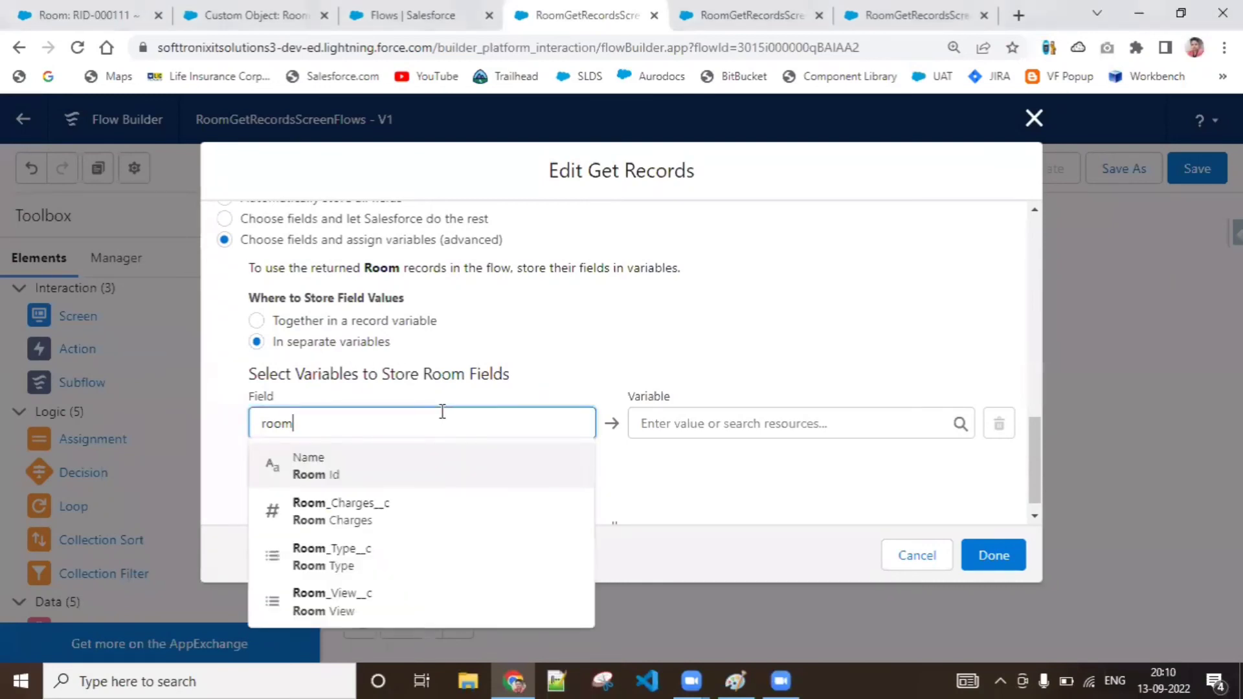
pyautogui.click(375, 572)
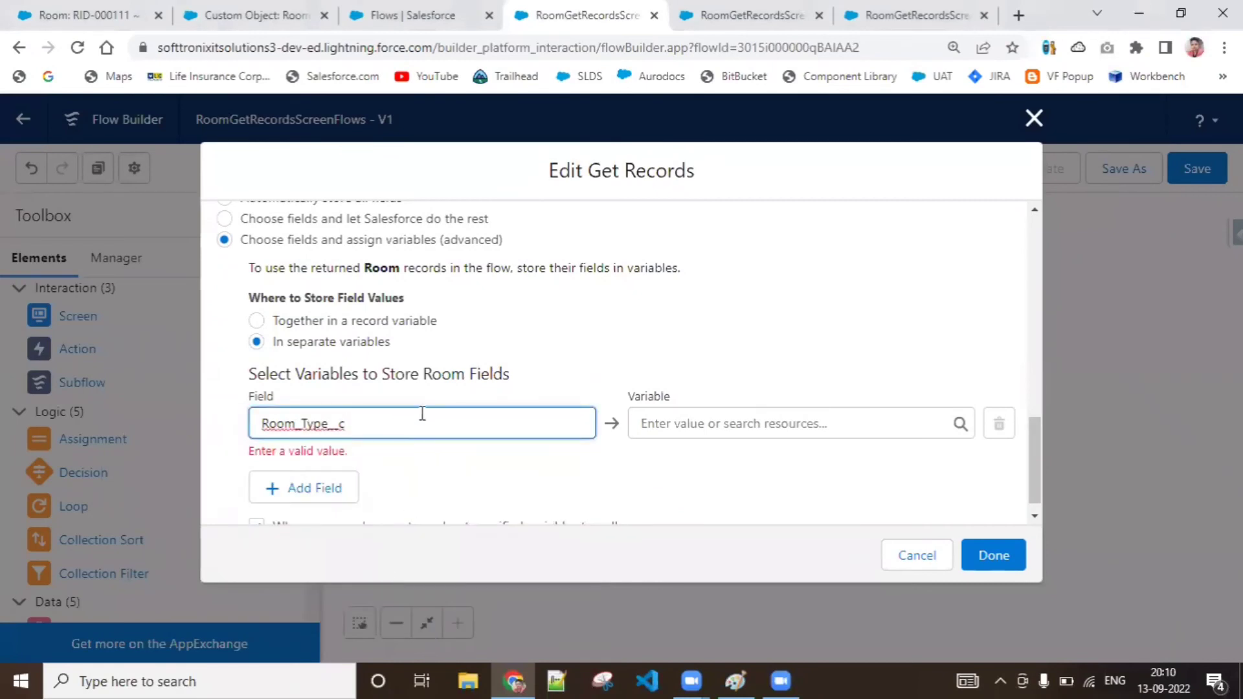
pyautogui.click(708, 424)
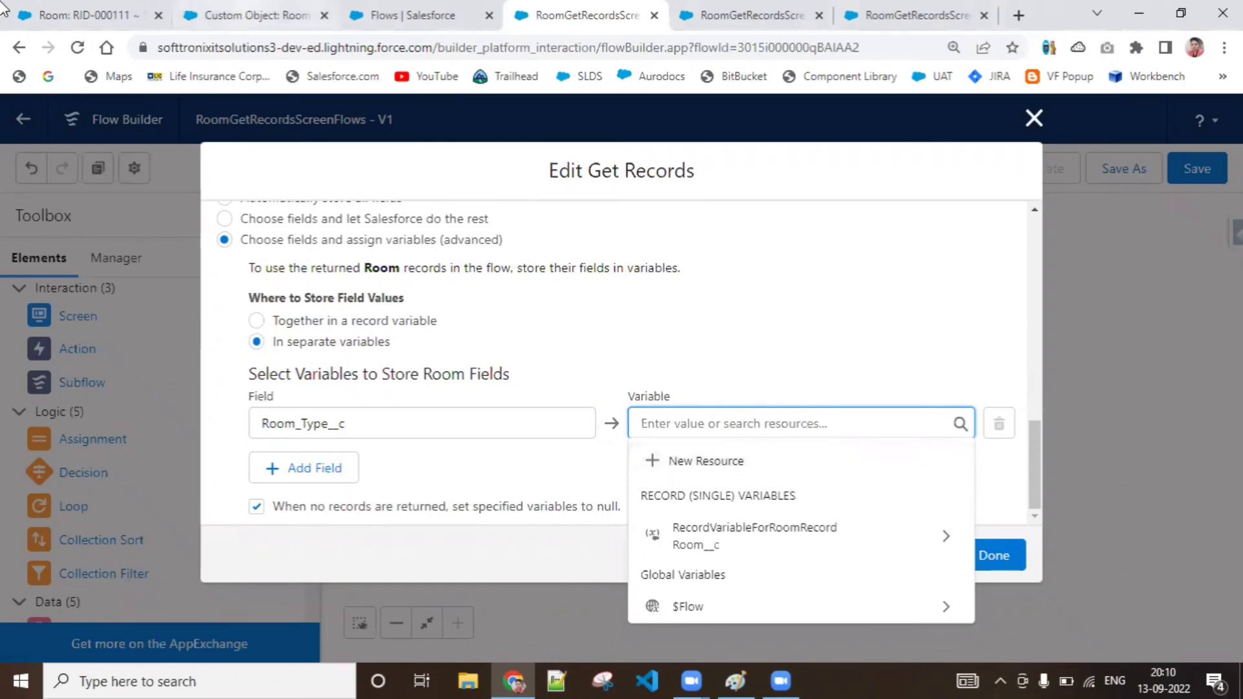
# Check the Room Type picklist field on the RID-000111 room record, then return to the GetRoomRecords settings
pyautogui.click(78, 15)
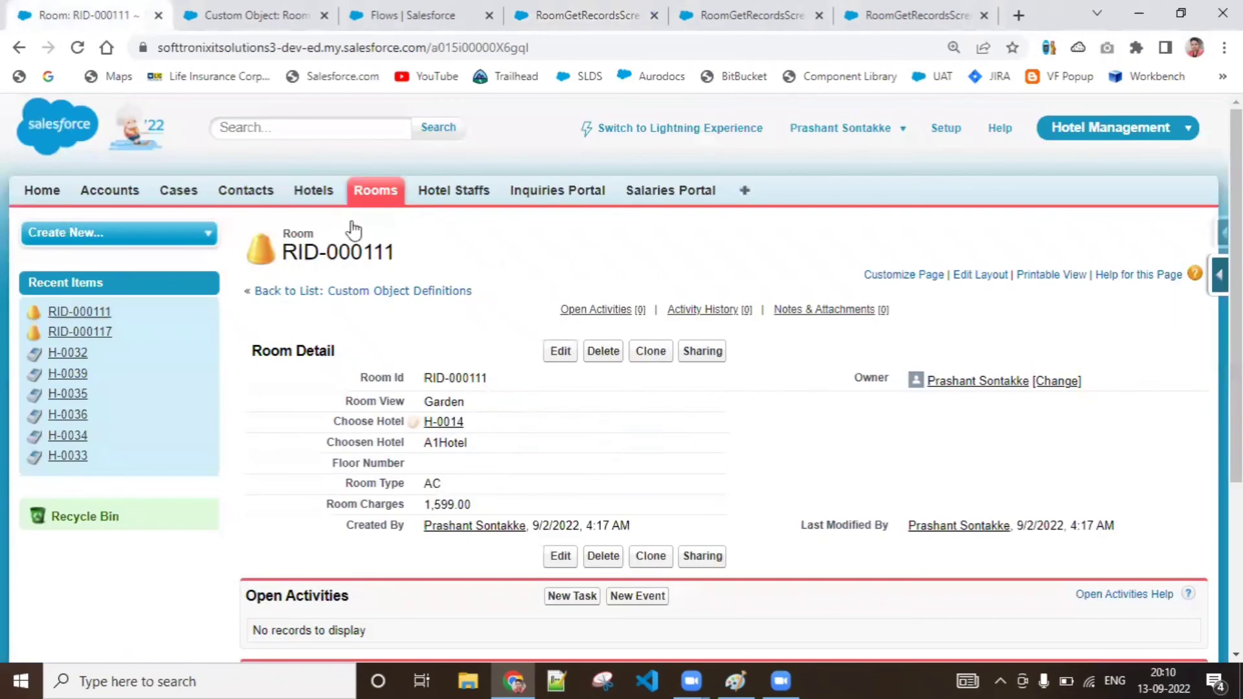
pyautogui.doubleClick(484, 489)
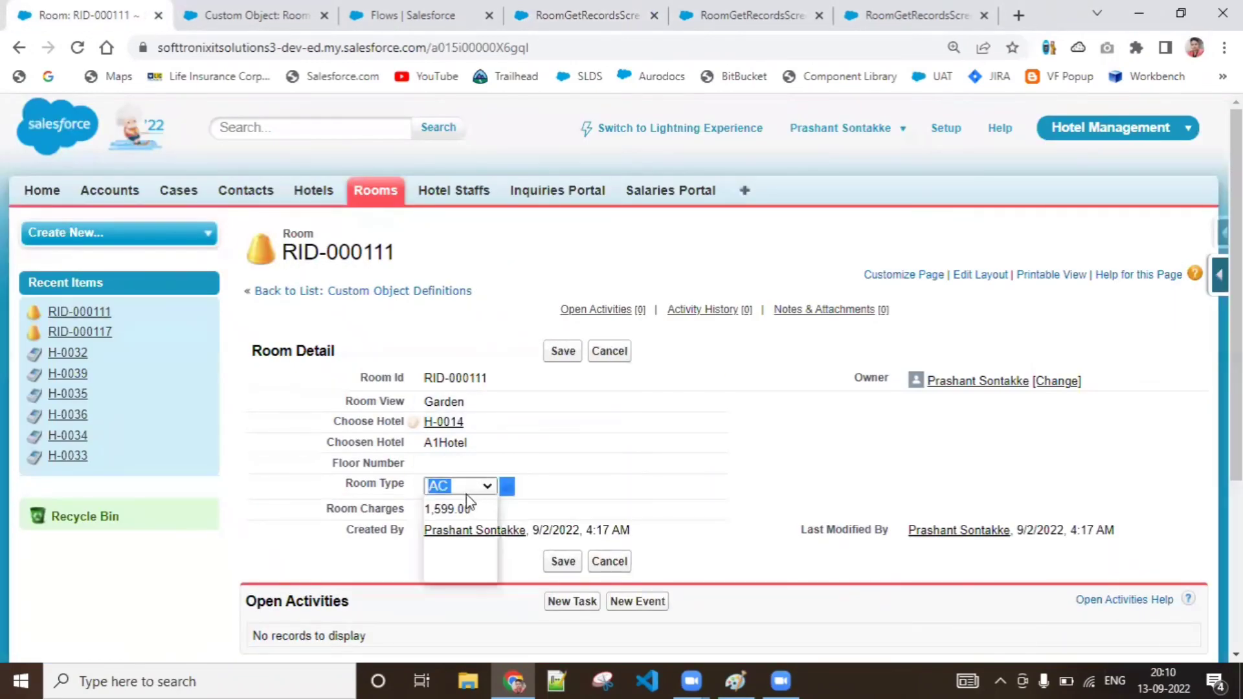
pyautogui.click(461, 486)
pyautogui.click(283, 14)
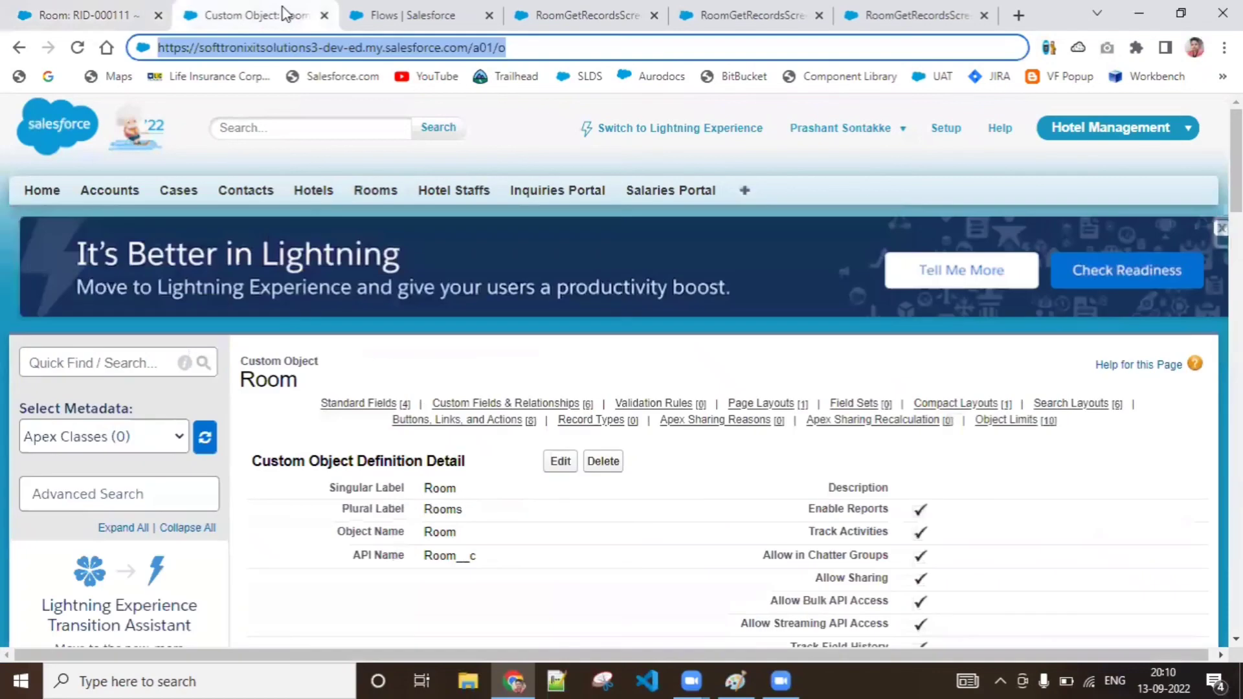
pyautogui.click(427, 14)
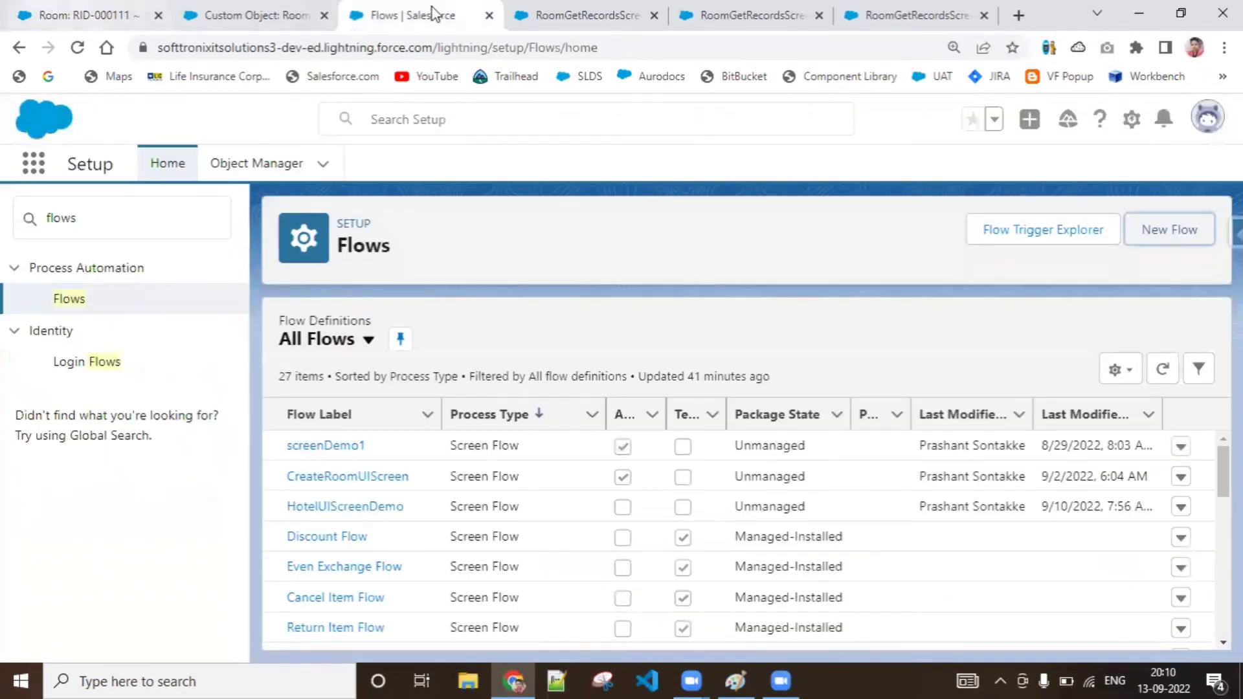
pyautogui.click(612, 6)
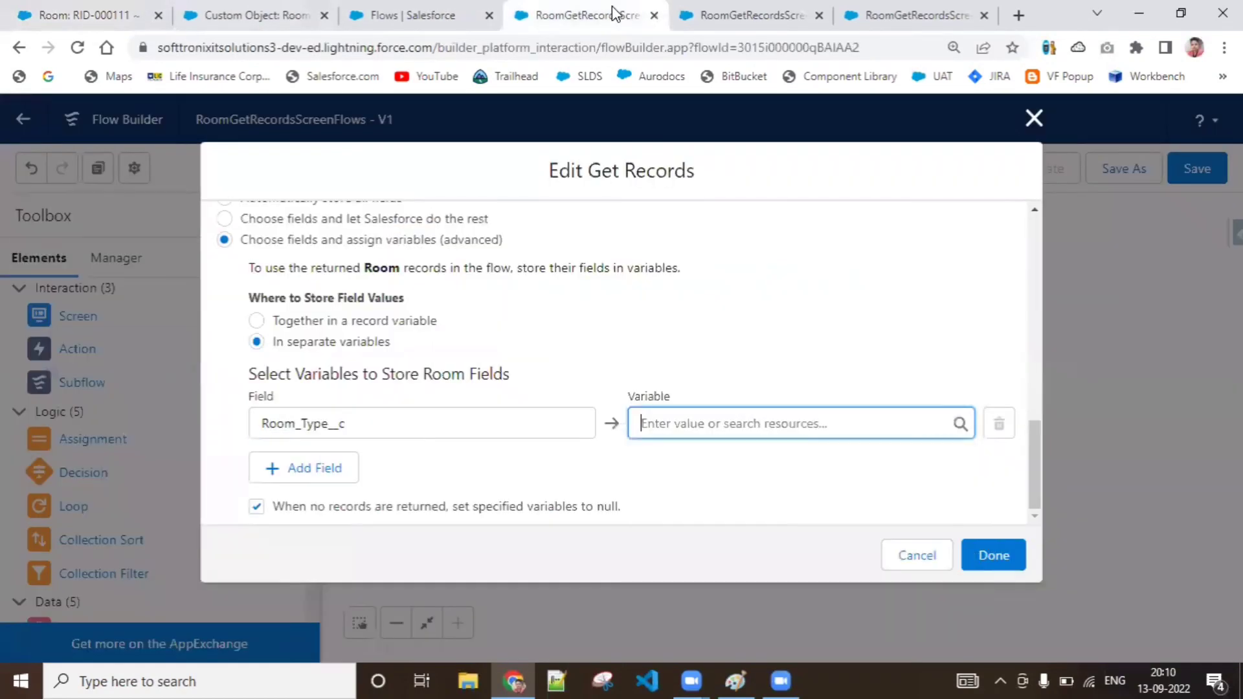
# Create a new resource of type Variable for the Room_Type__c field, with the API name RoomTypeVar
pyautogui.click(759, 427)
pyautogui.click(745, 463)
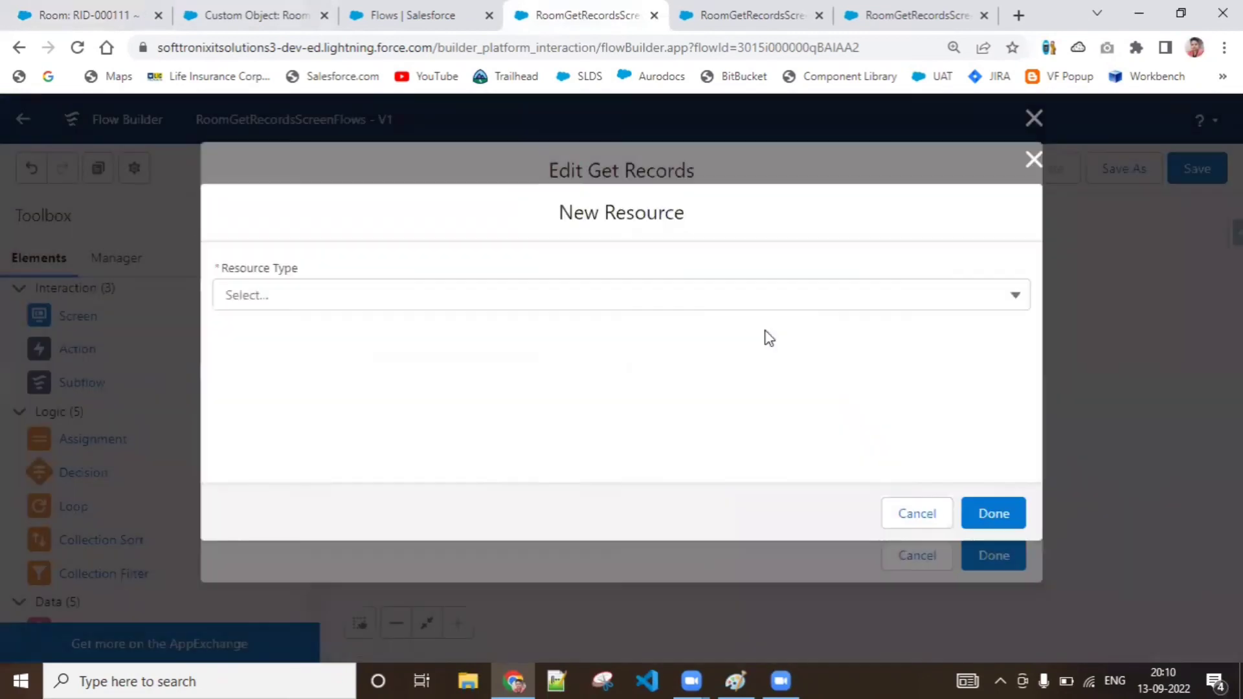
pyautogui.click(694, 309)
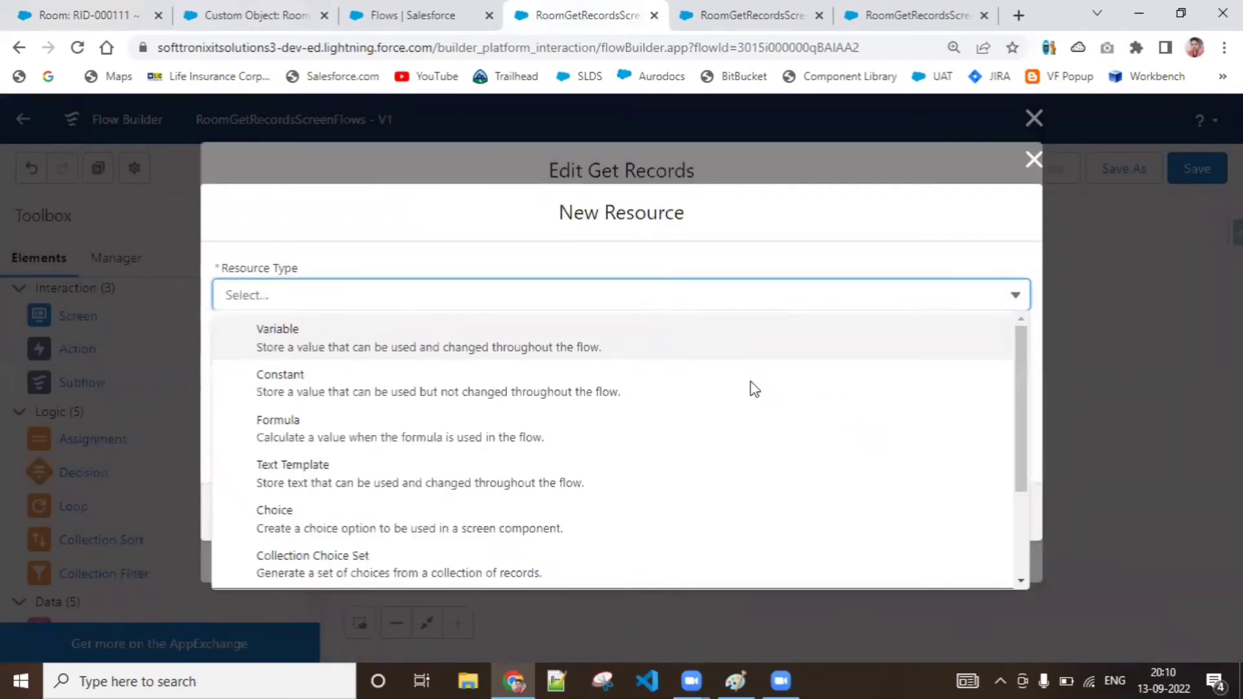
pyautogui.moveTo(1021, 432)
pyautogui.mouseDown()
pyautogui.moveTo(1042, 548)
pyautogui.moveTo(1030, 430)
pyautogui.mouseUp()
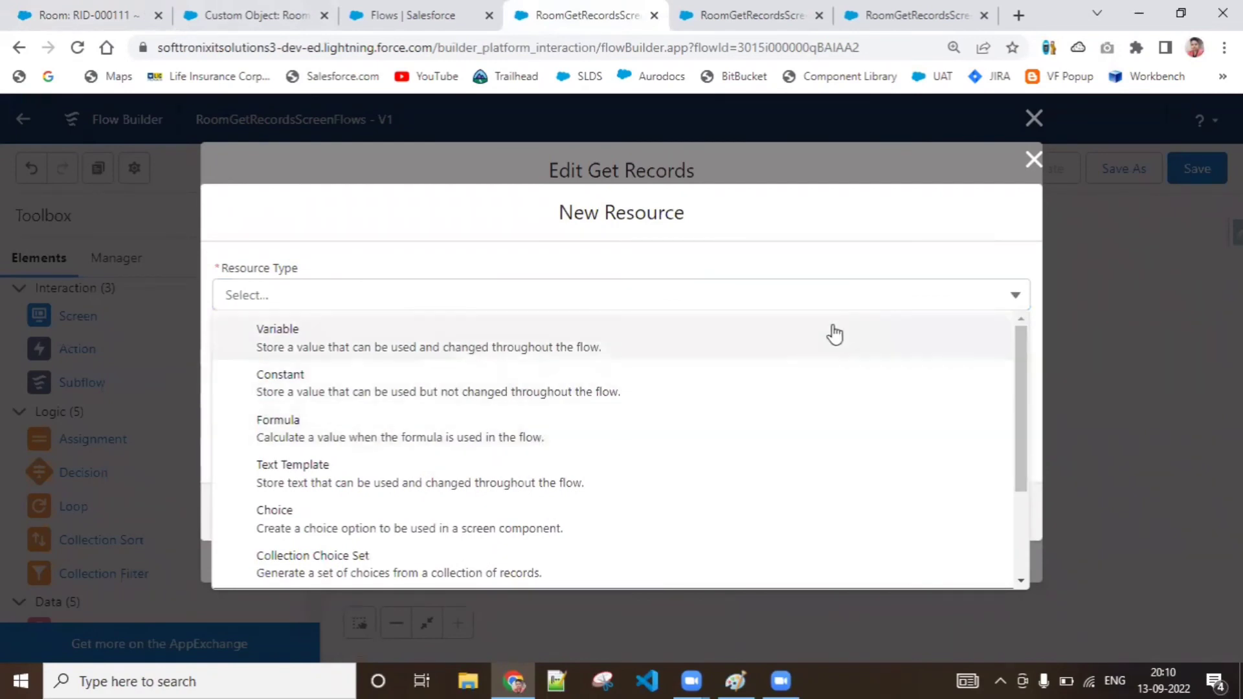
pyautogui.click(806, 334)
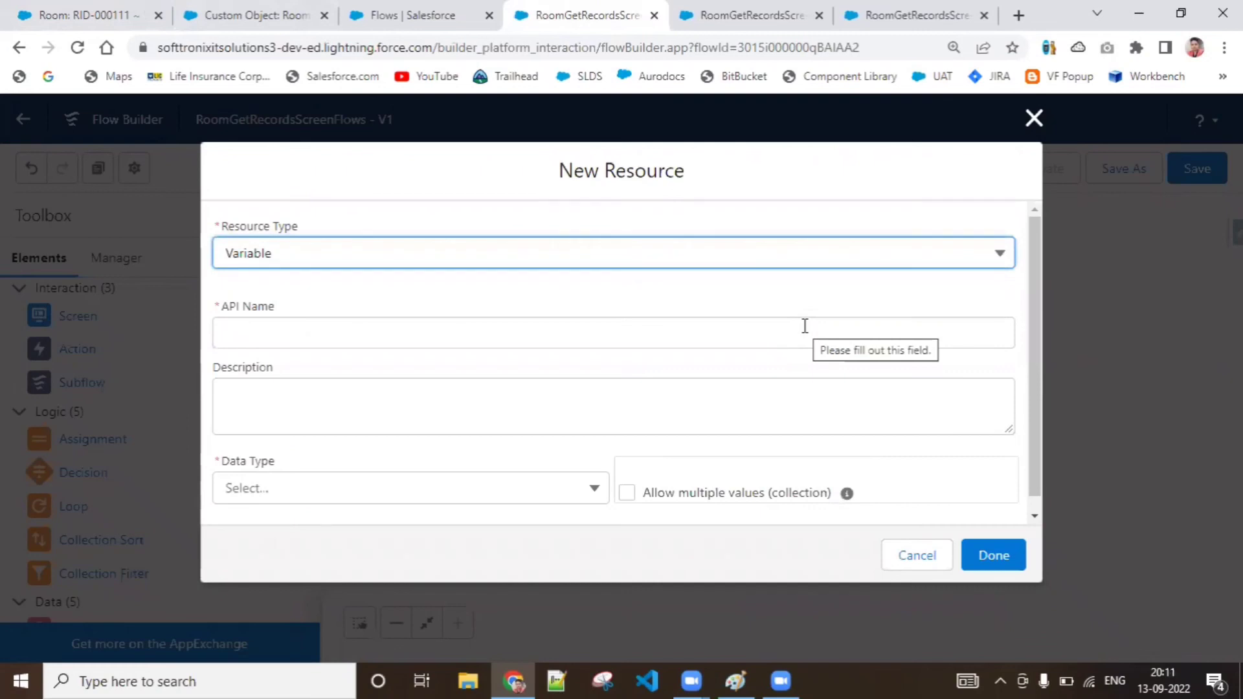
pyautogui.click(785, 340)
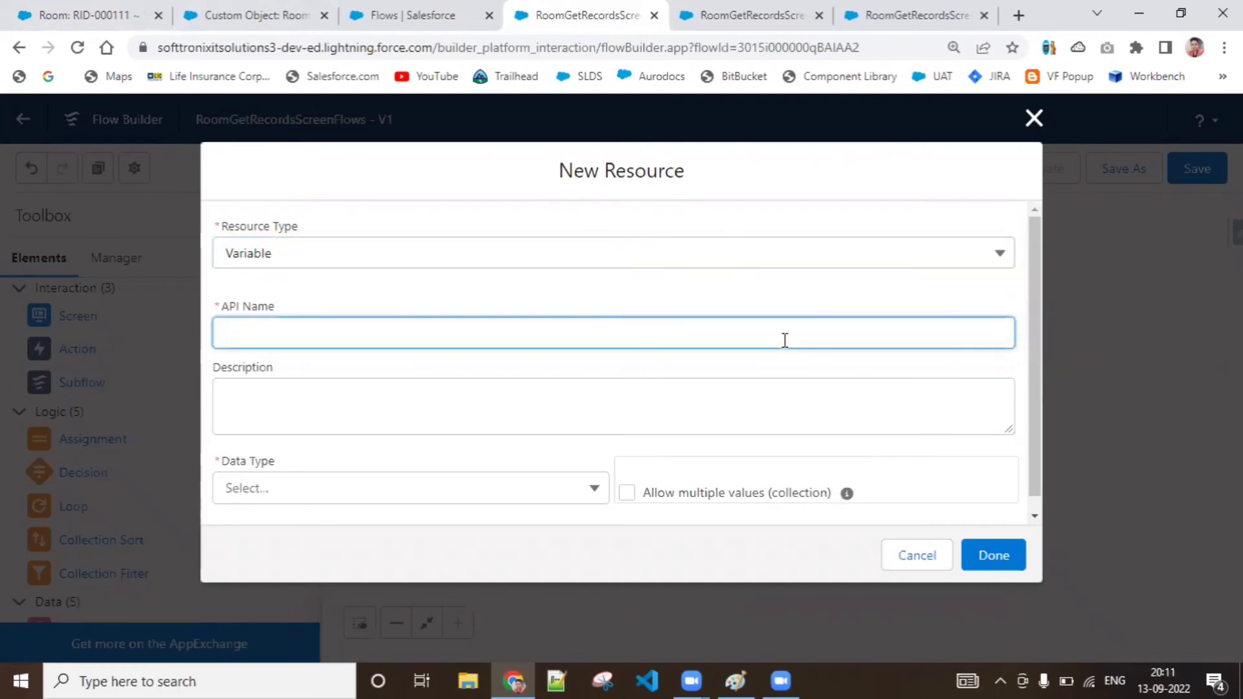
pyautogui.write('RoomTypeVar')
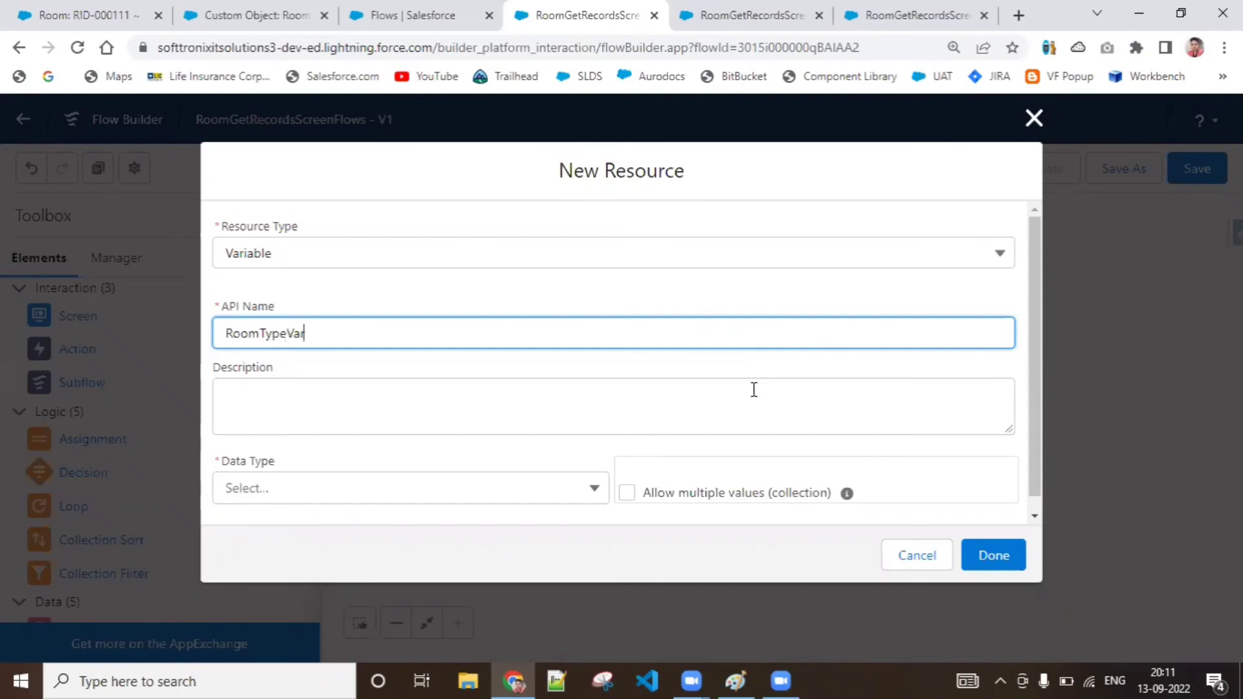
pyautogui.click(753, 389)
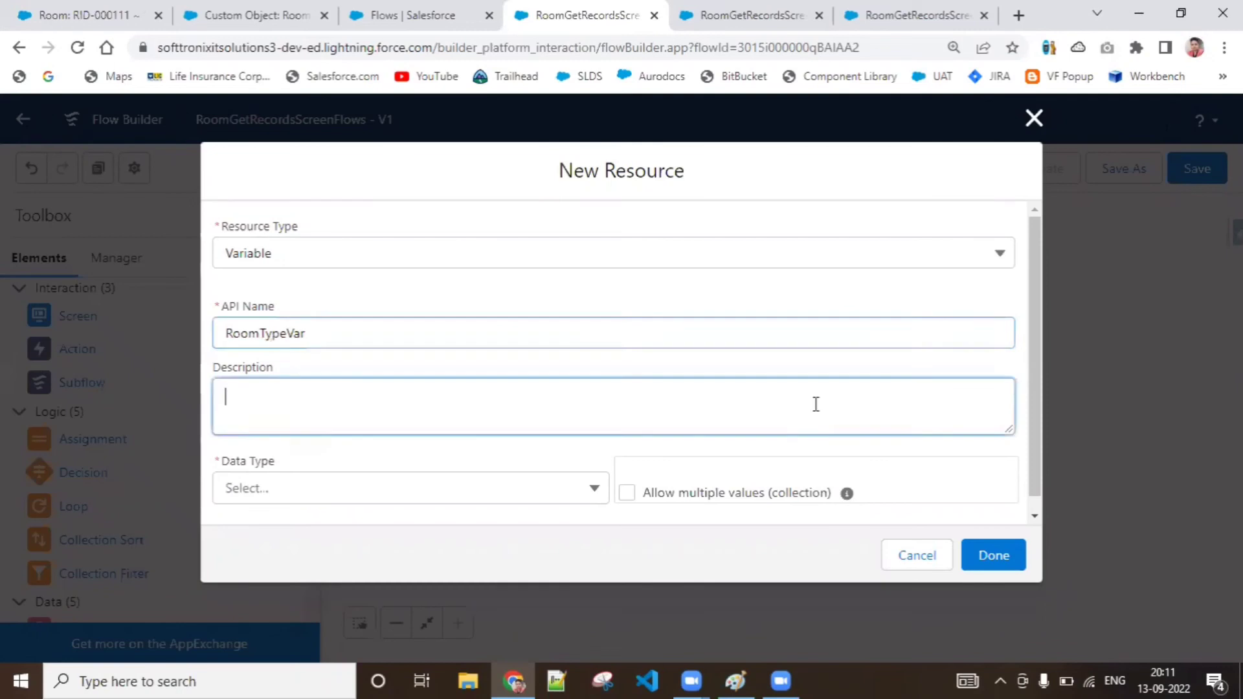
# Give RoomTypeVar the Text data type and save it as the variable storing Room_Type__c
pyautogui.click(1041, 516)
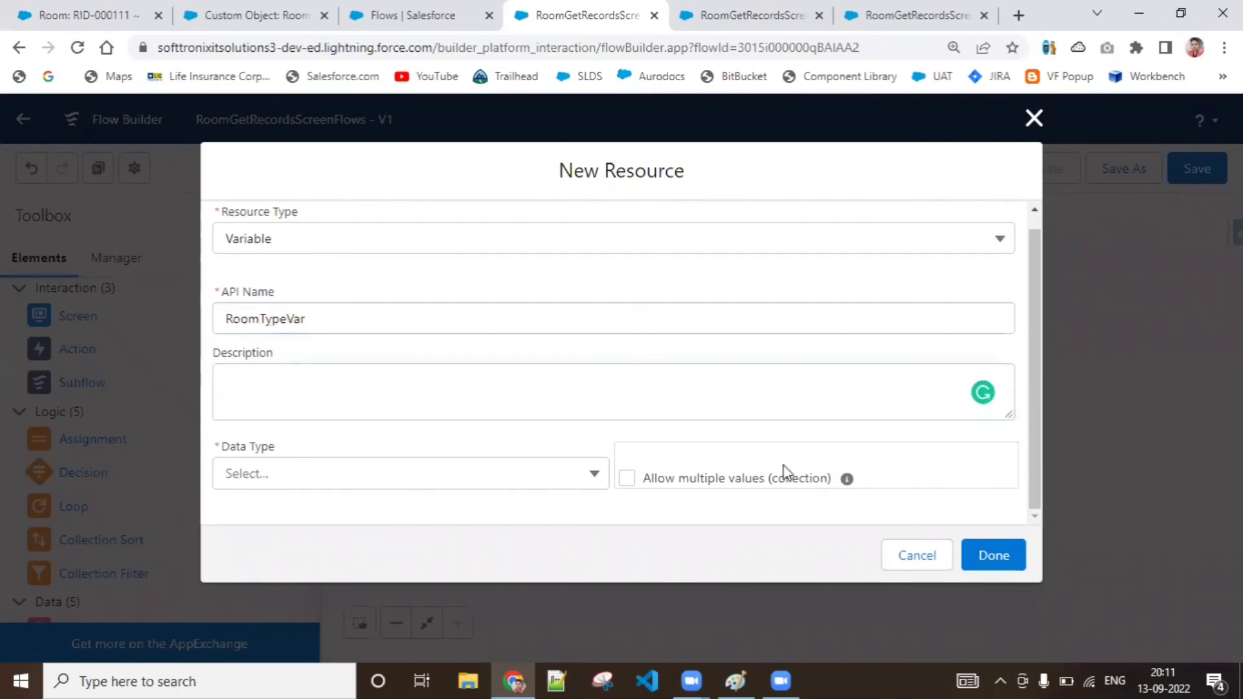
pyautogui.click(513, 479)
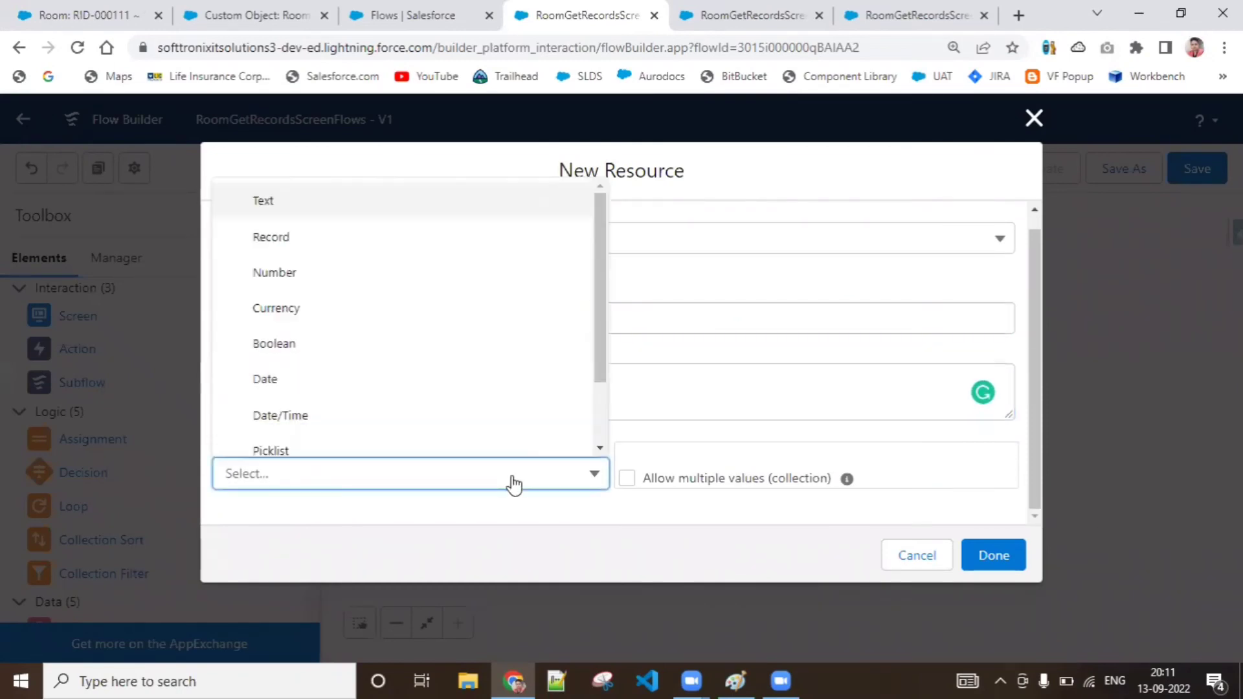
pyautogui.click(398, 207)
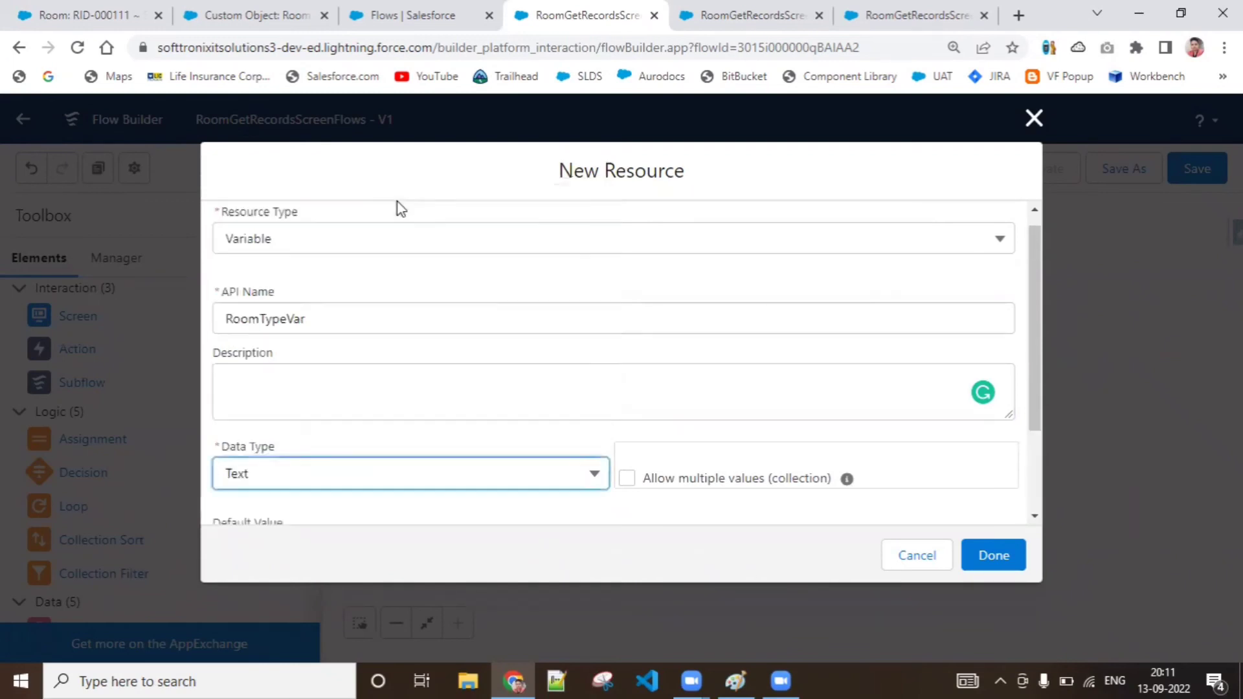
pyautogui.click(417, 492)
pyautogui.scroll(-2, 436, 396)
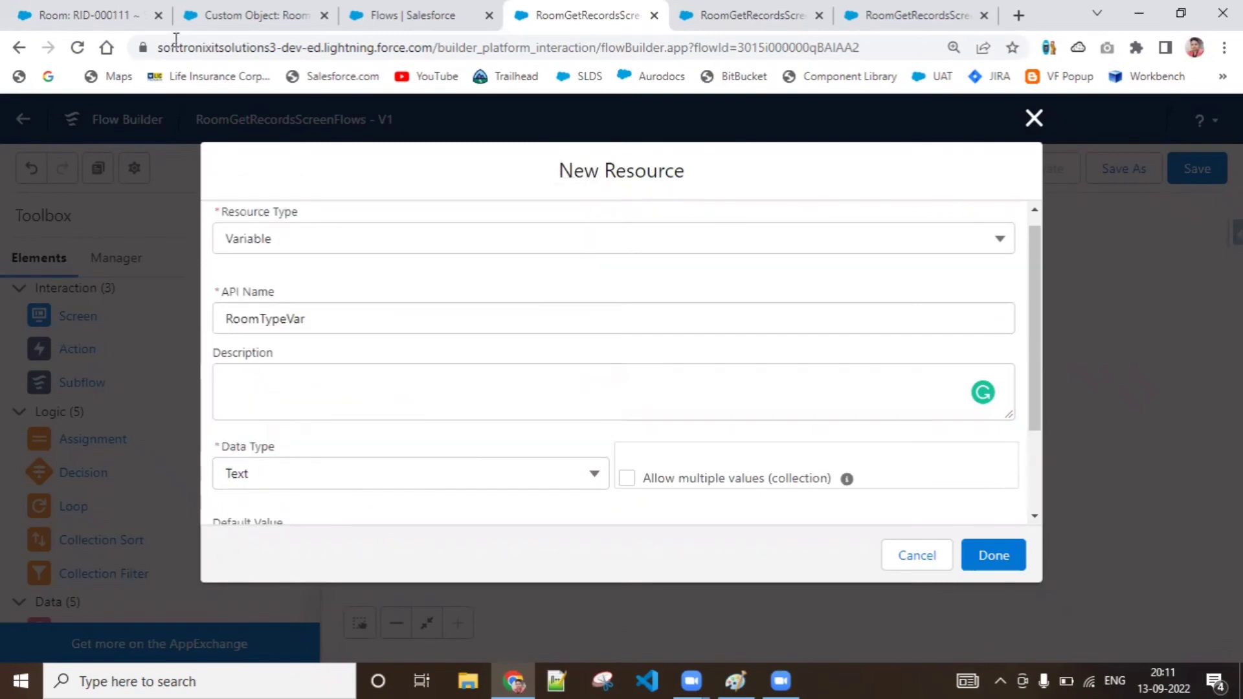
pyautogui.click(511, 492)
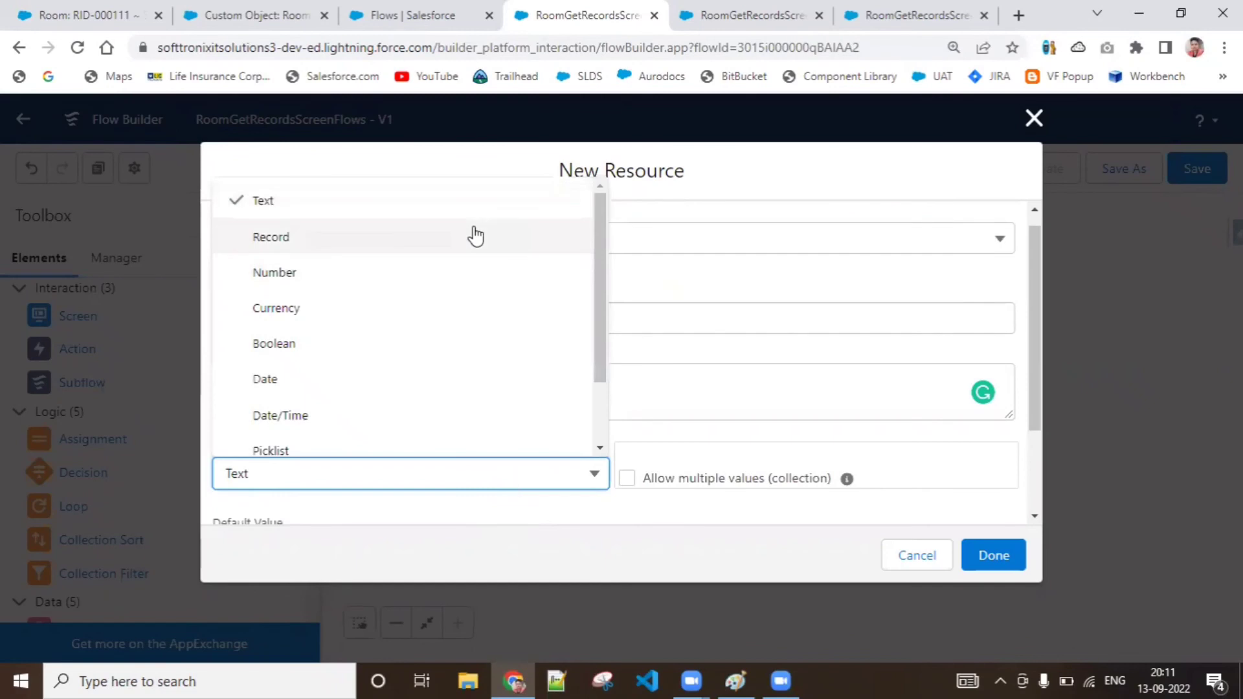
pyautogui.click(473, 211)
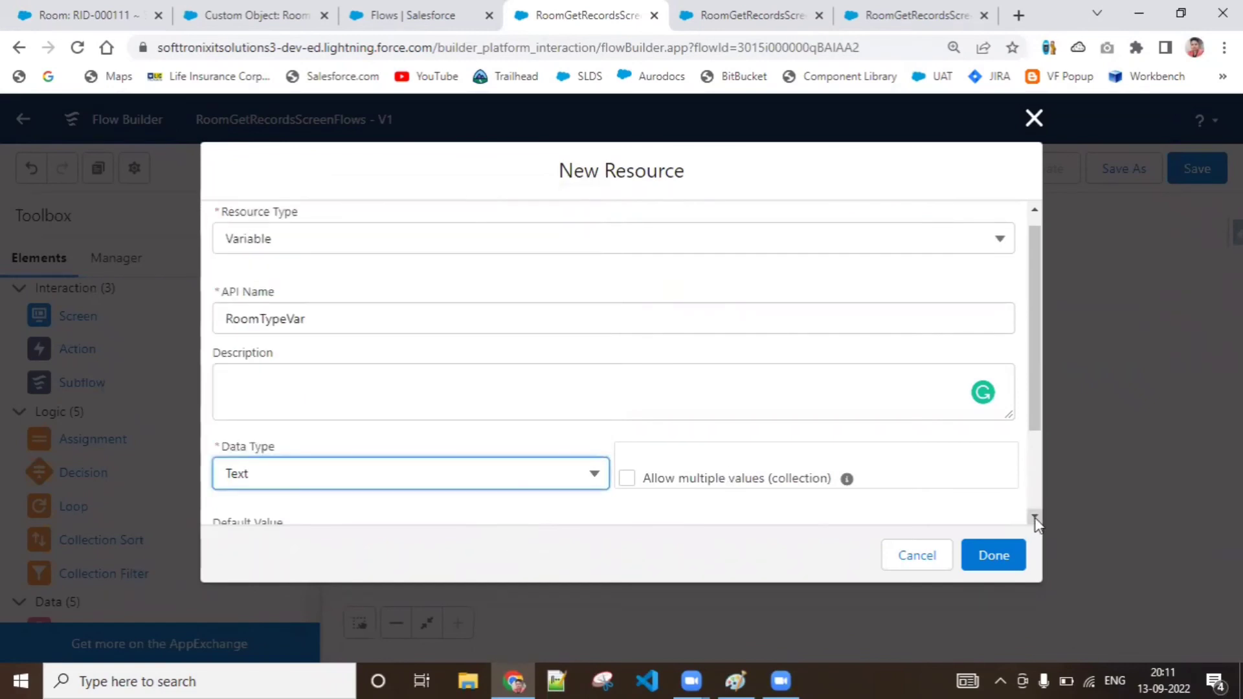
pyautogui.scroll(-2, 1033, 517)
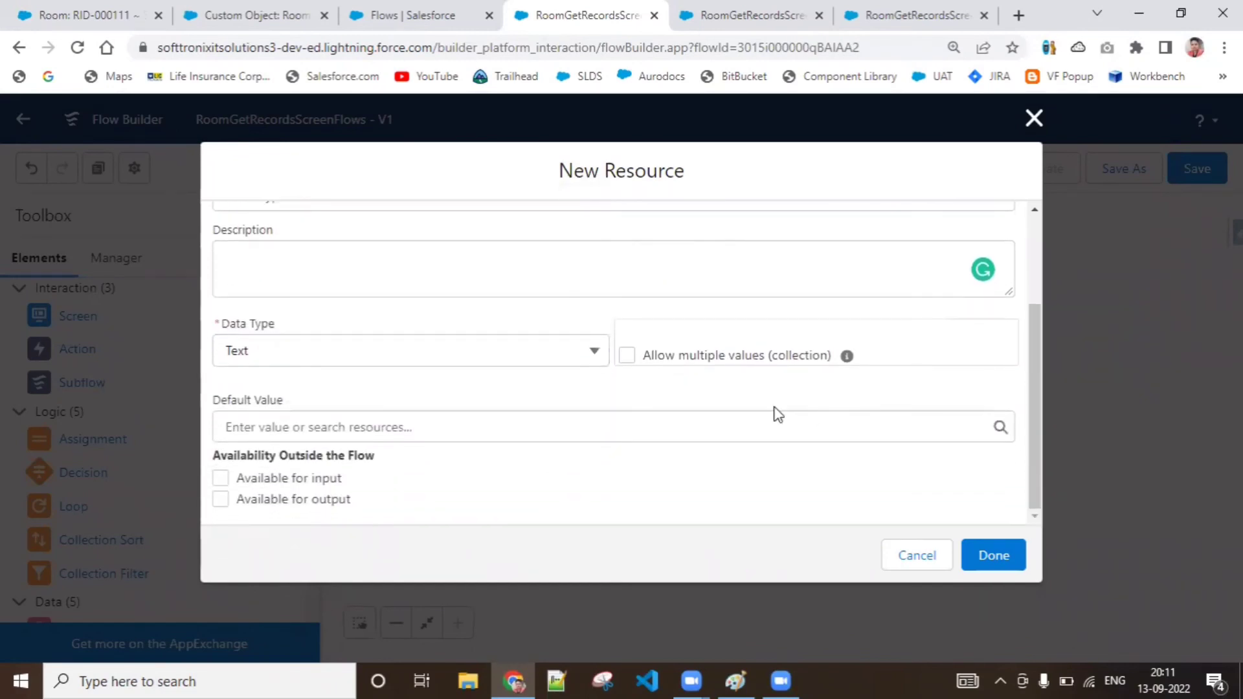
pyautogui.click(1014, 572)
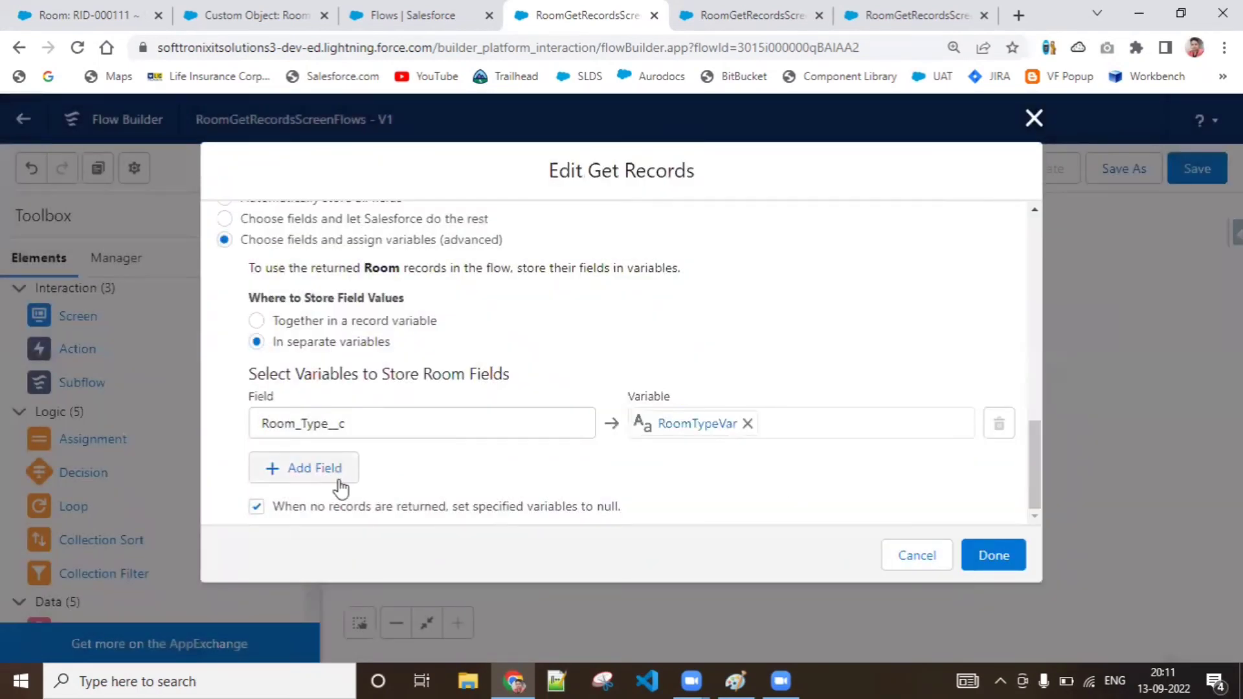
# Add a second field row to GetRoomRecords and choose Room_View__c as its field
pyautogui.click(338, 479)
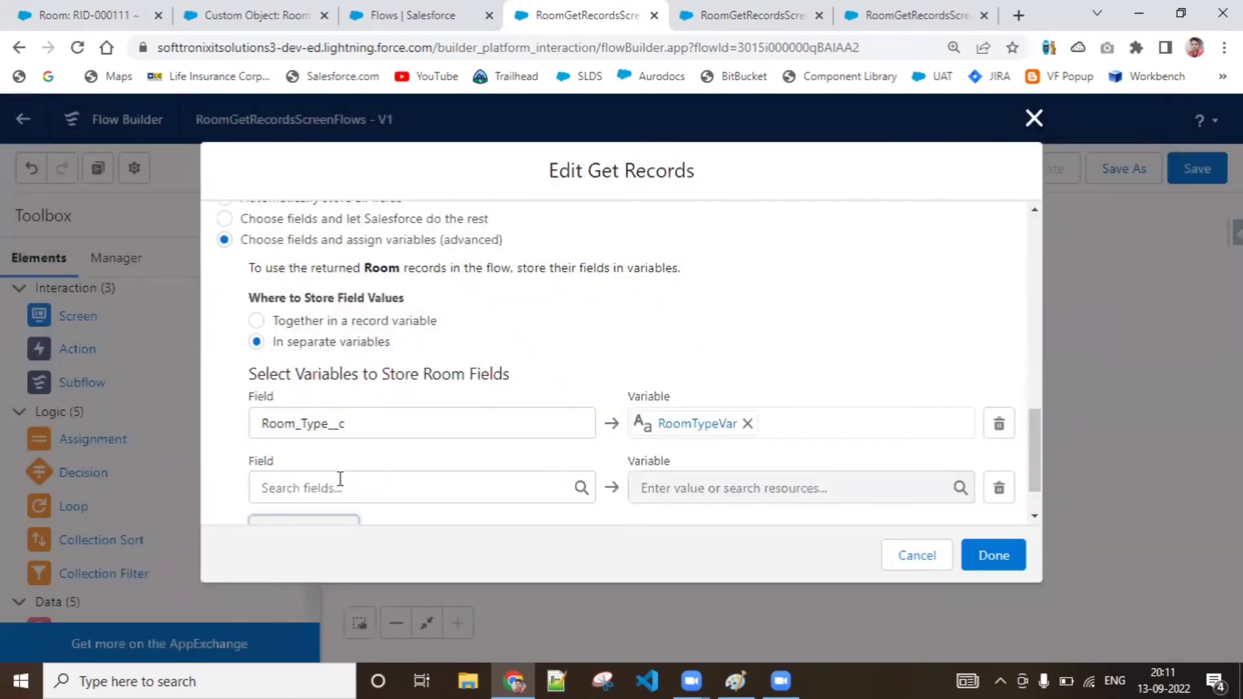
pyautogui.click(340, 487)
pyautogui.write('Room')
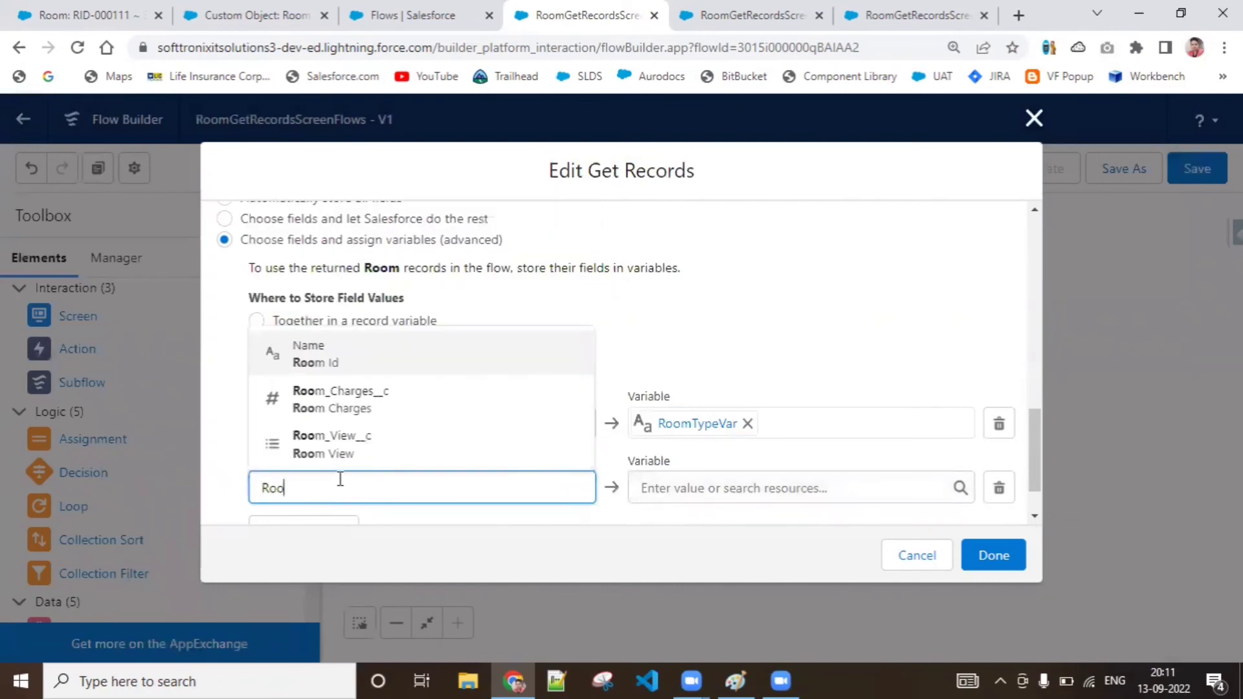
pyautogui.click(347, 453)
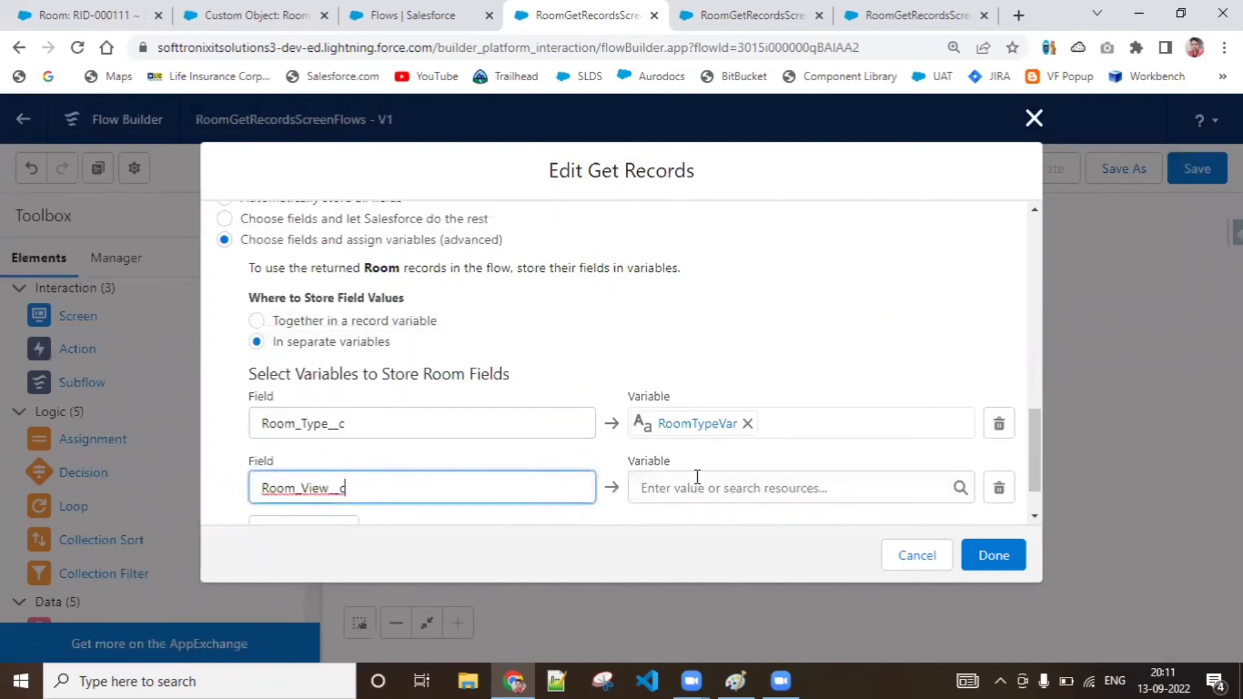
# Create a new resource of type Variable for the Room_View__c field, with the API name RoomViewVar
pyautogui.click(701, 487)
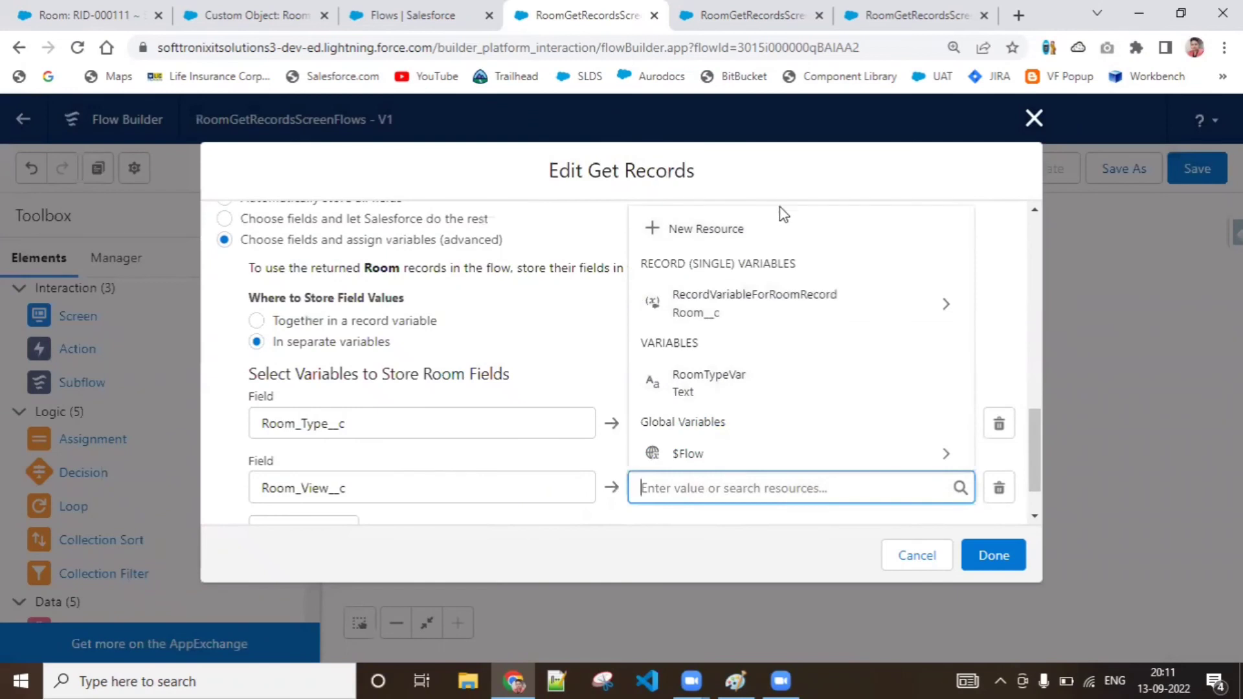
pyautogui.click(779, 235)
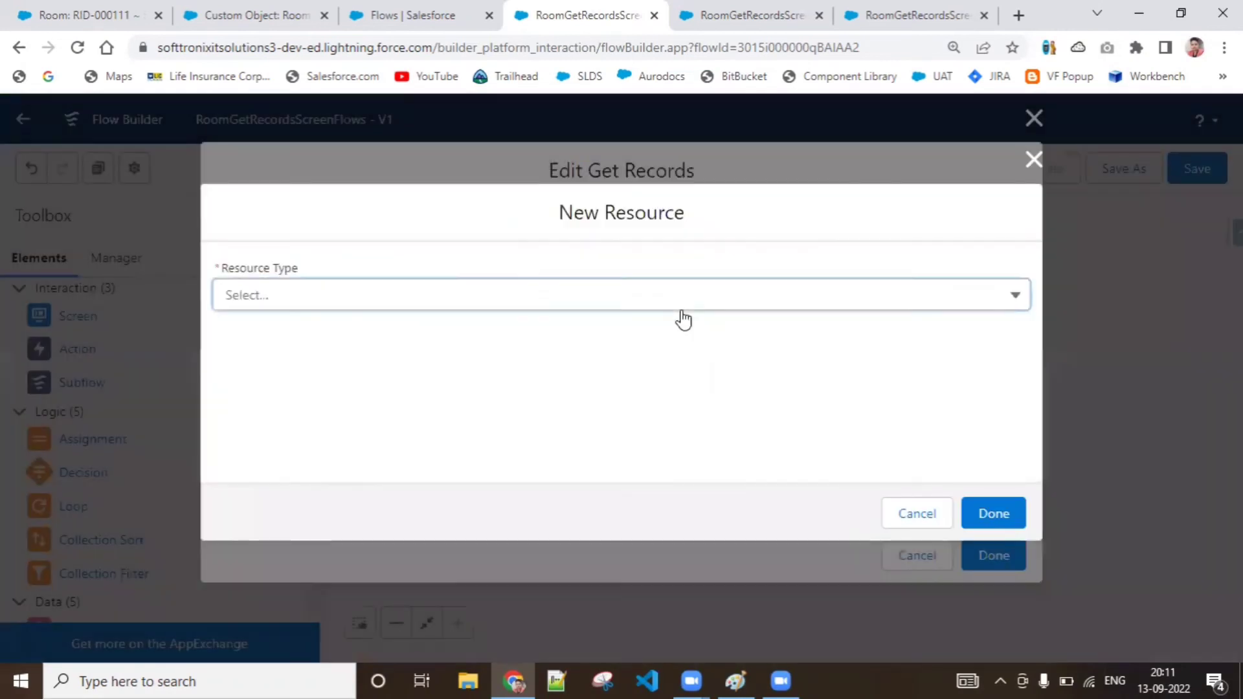
pyautogui.click(681, 303)
pyautogui.click(674, 339)
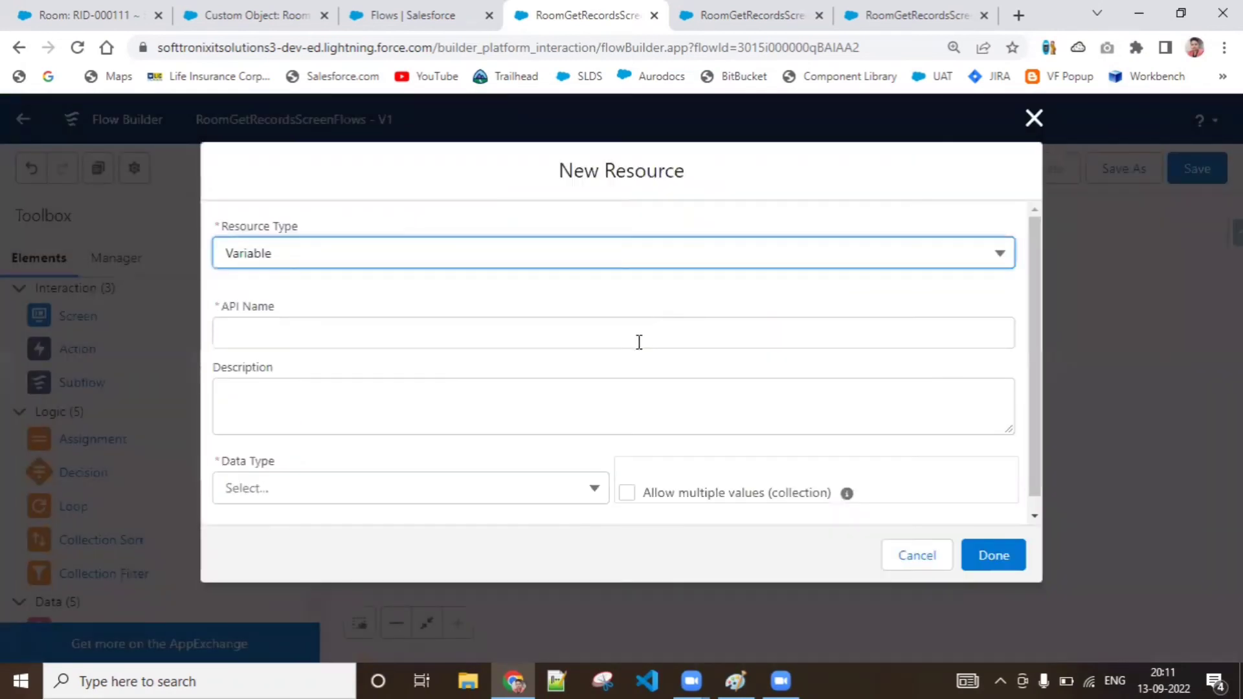
pyautogui.click(639, 343)
pyautogui.write('Room')
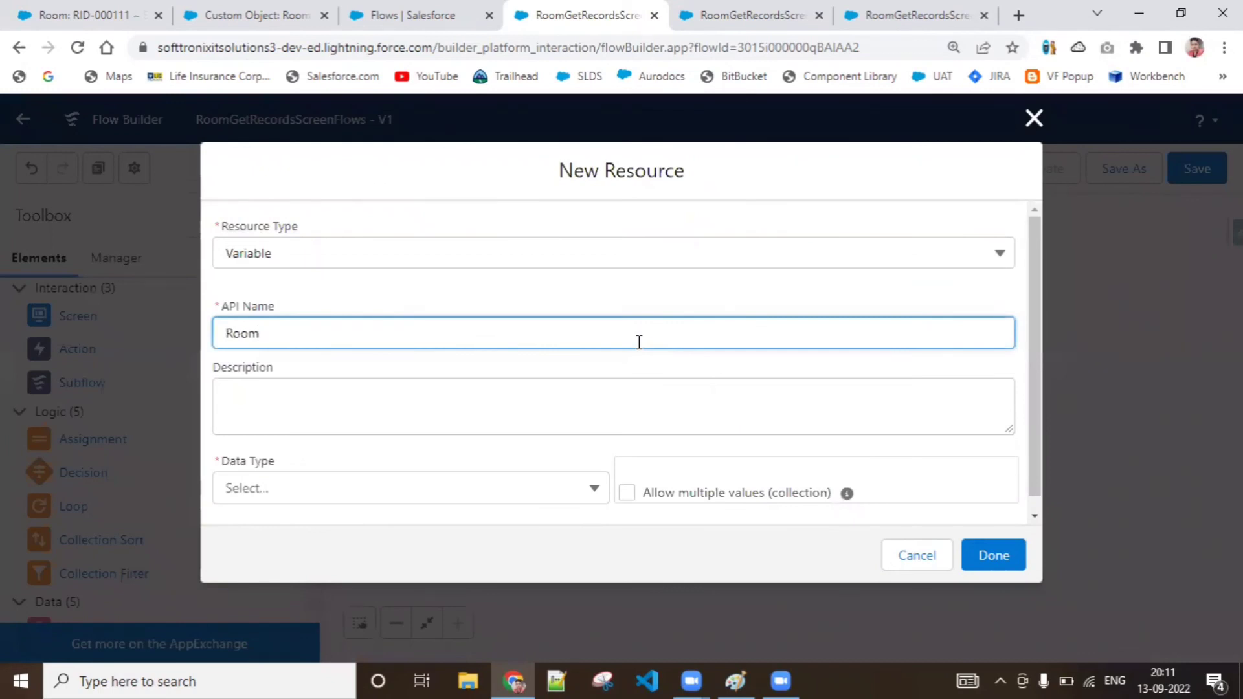
pyautogui.write('ViewVar')
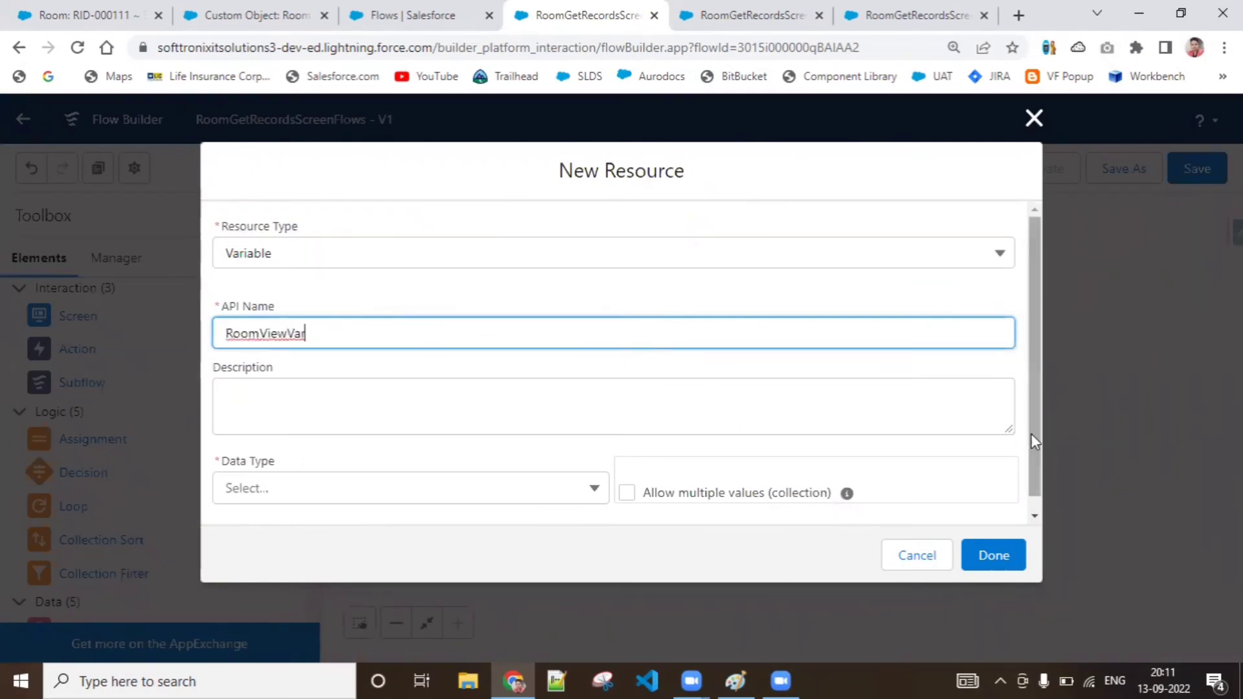
# Give RoomViewVar the Text data type and save it as the variable storing Room_View__c
pyautogui.moveTo(1033, 436); pyautogui.dragTo(1028, 461)
pyautogui.click(567, 475)
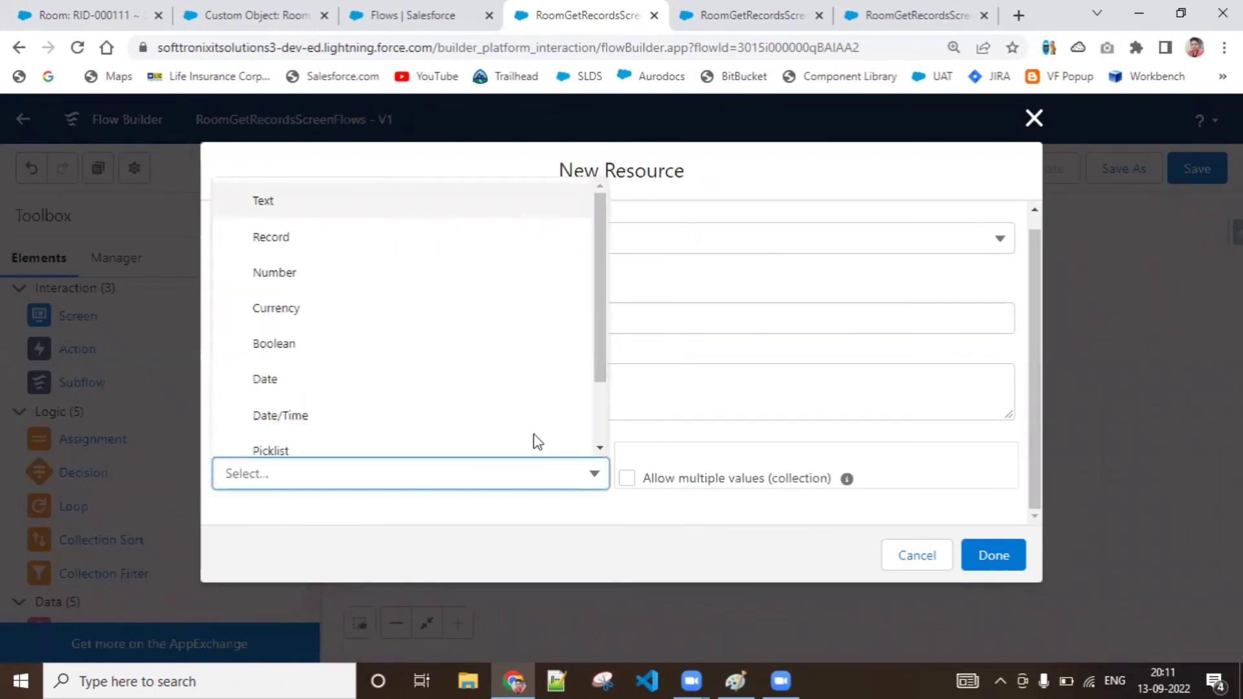
pyautogui.click(411, 197)
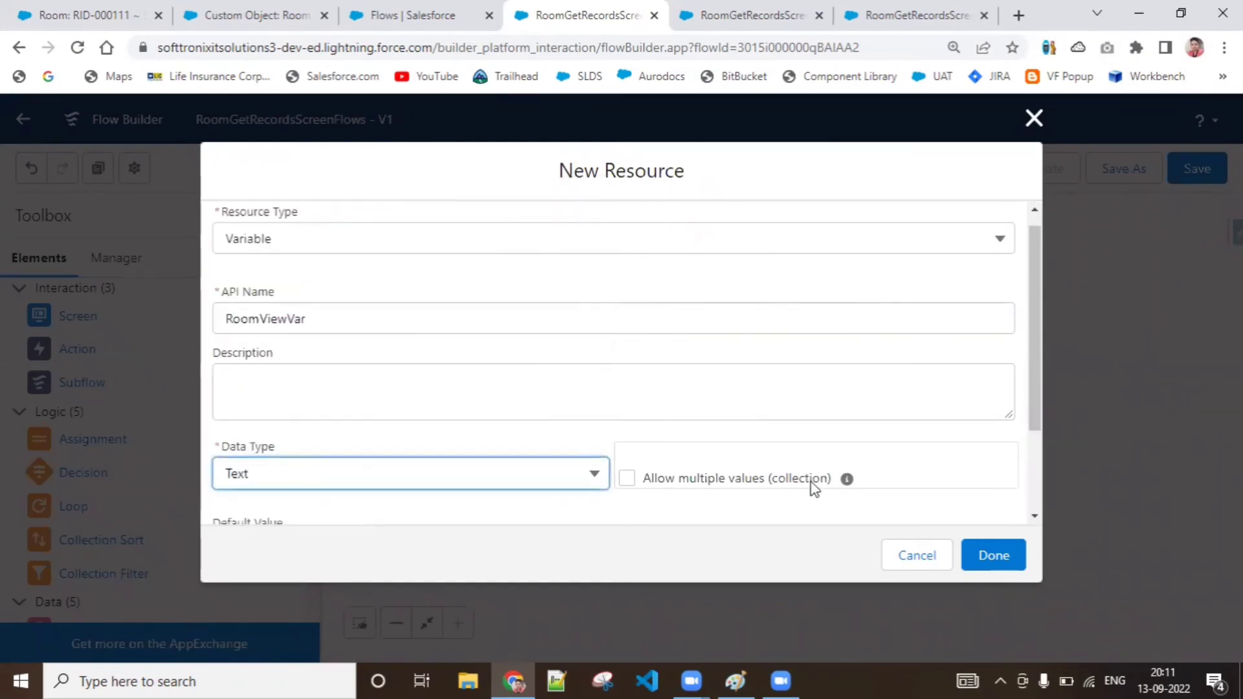
pyautogui.doubleClick(1023, 494)
pyautogui.click(1033, 496)
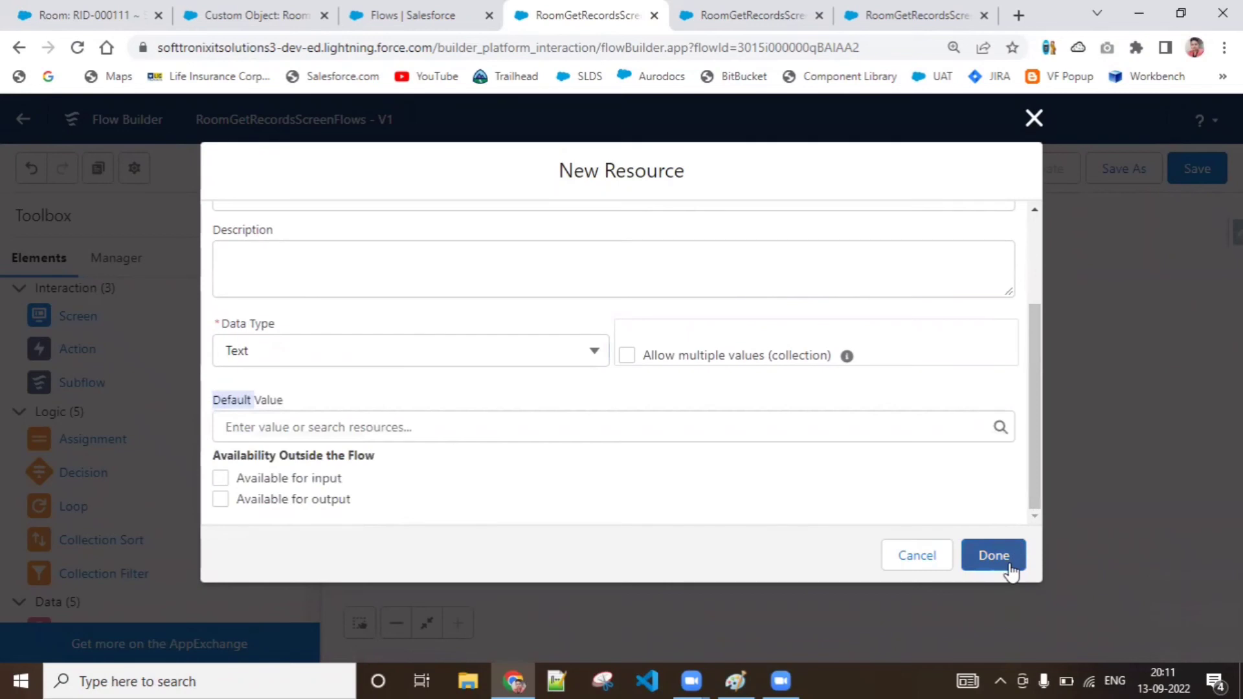
pyautogui.click(1014, 558)
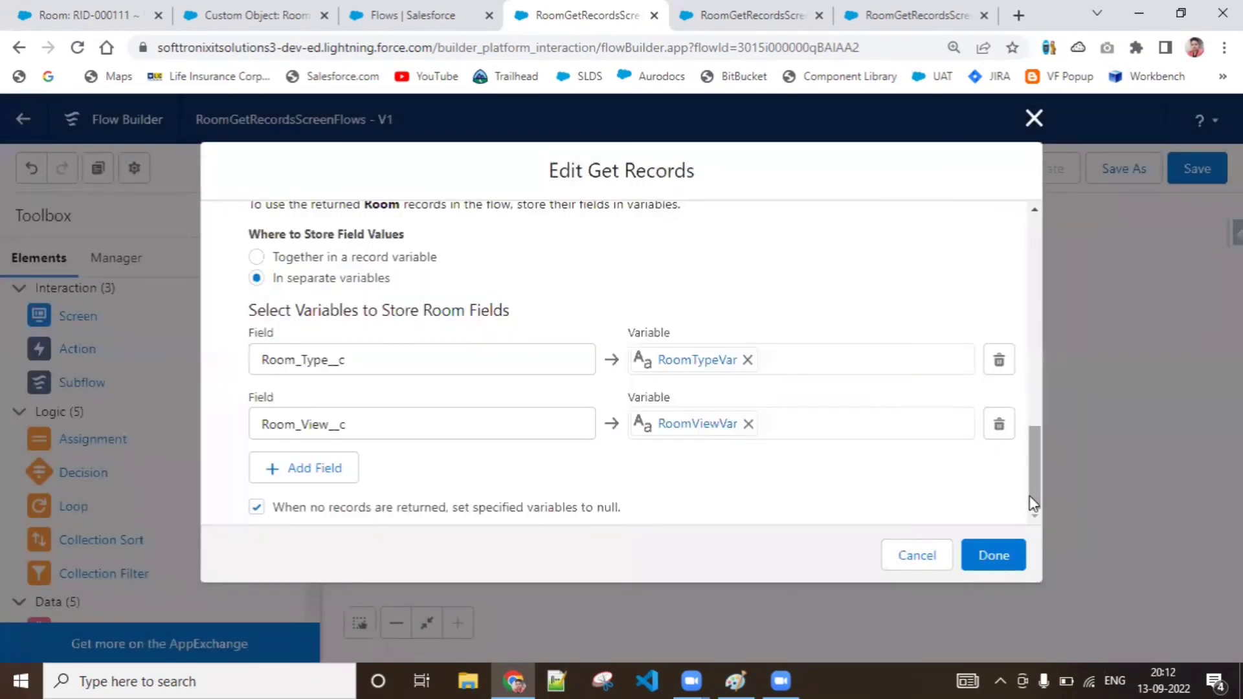
# Add a third field row to GetRoomRecords and choose Id, the Record ID, as its field
pyautogui.click(329, 476)
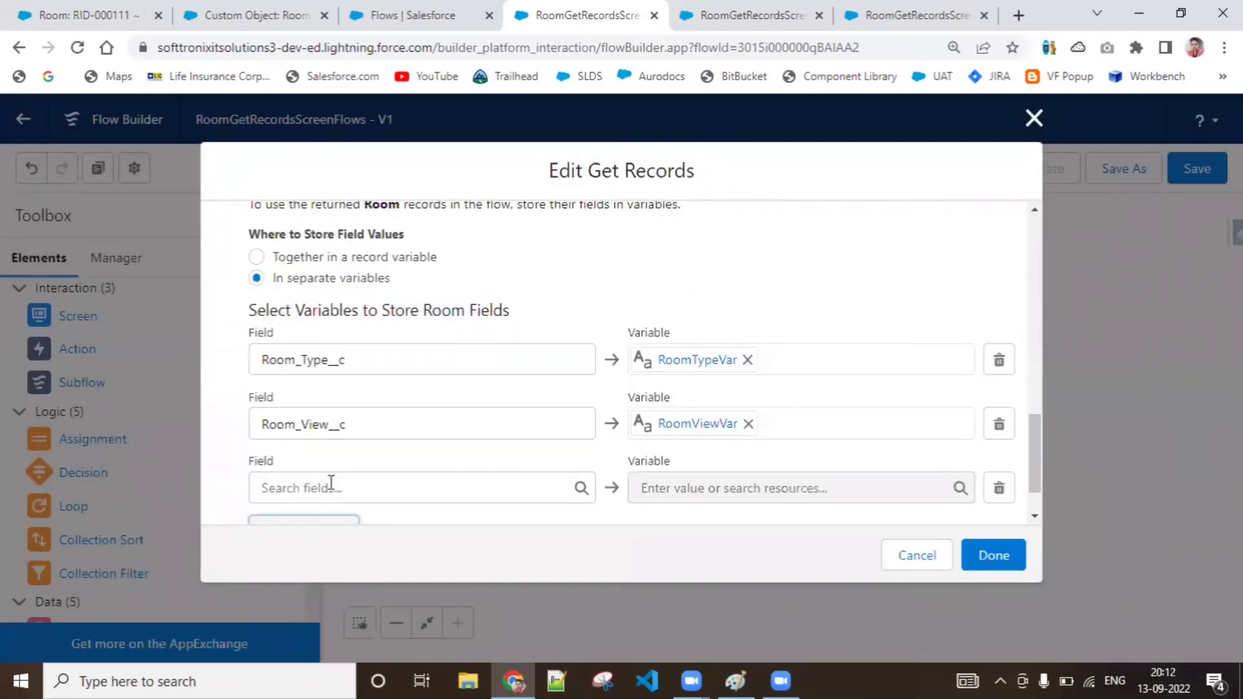
pyautogui.click(330, 485)
pyautogui.write('Id')
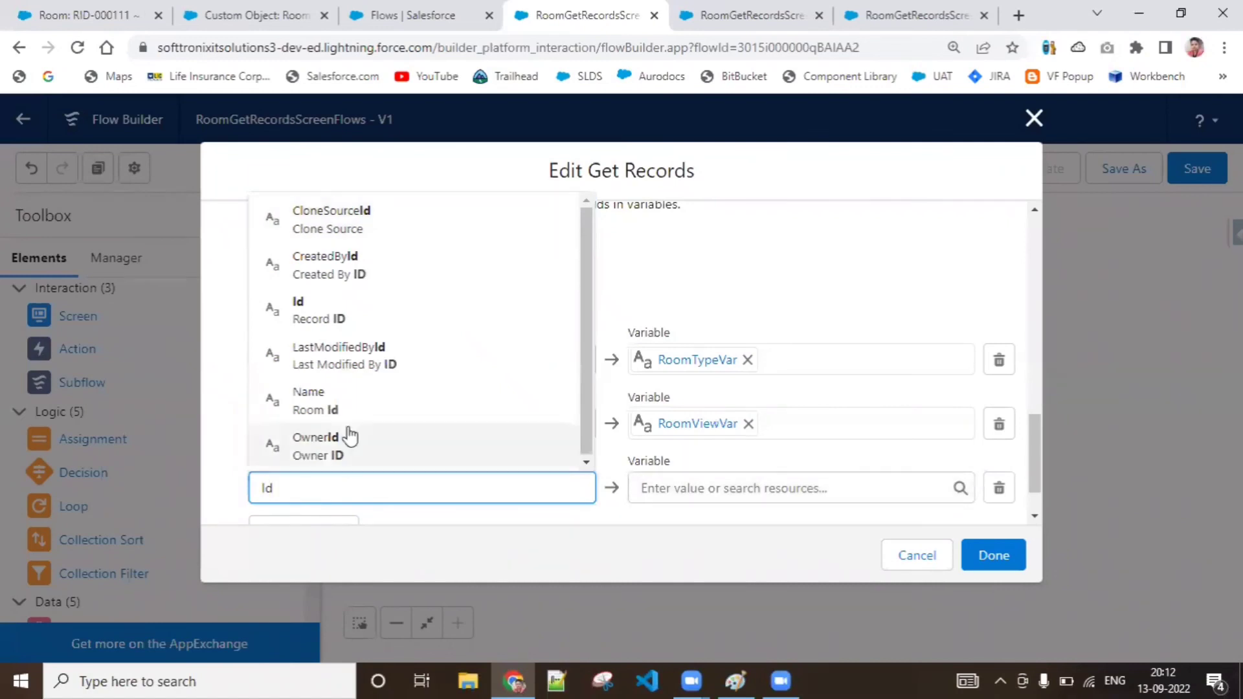
pyautogui.click(414, 327)
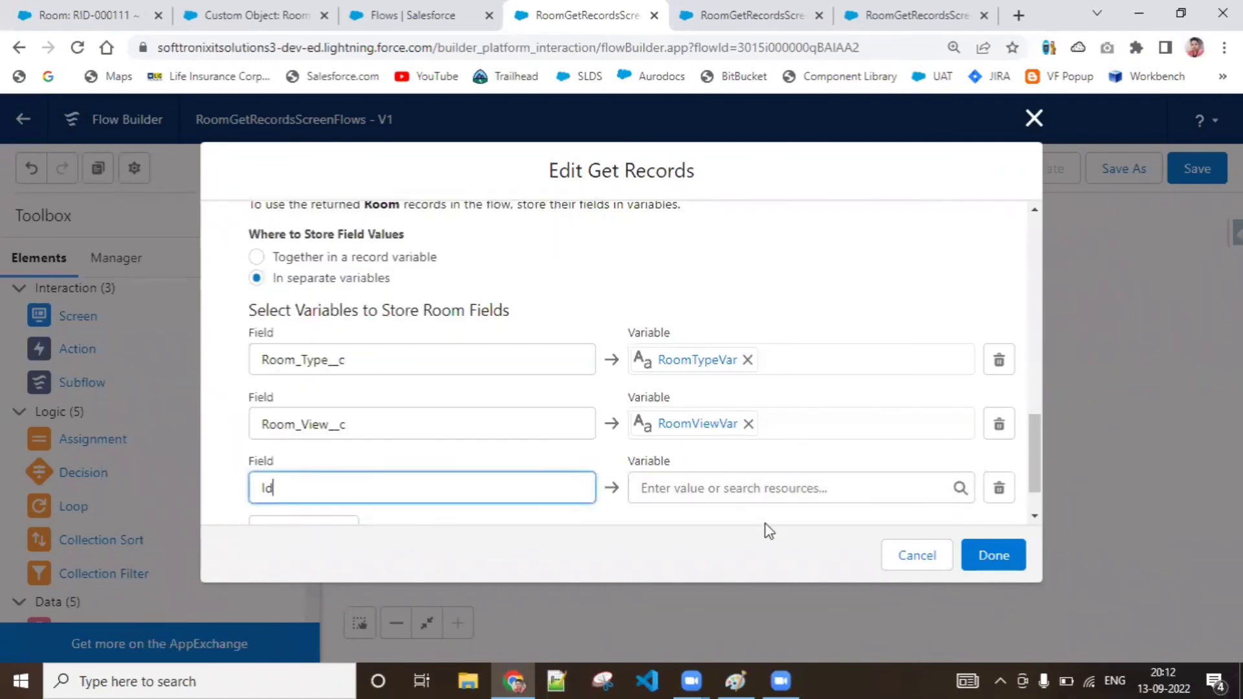
# Create a new resource of type Variable for the Id field, with the API name RoomRecID
pyautogui.click(759, 486)
pyautogui.write('R')
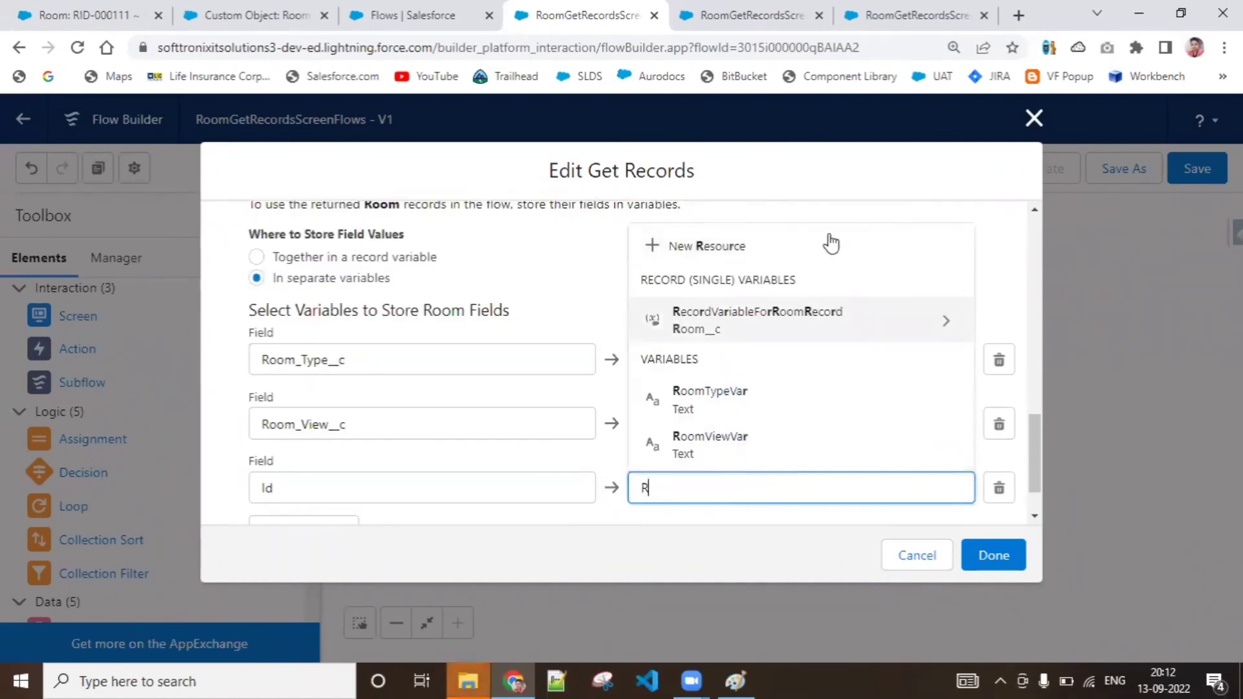
pyautogui.click(821, 241)
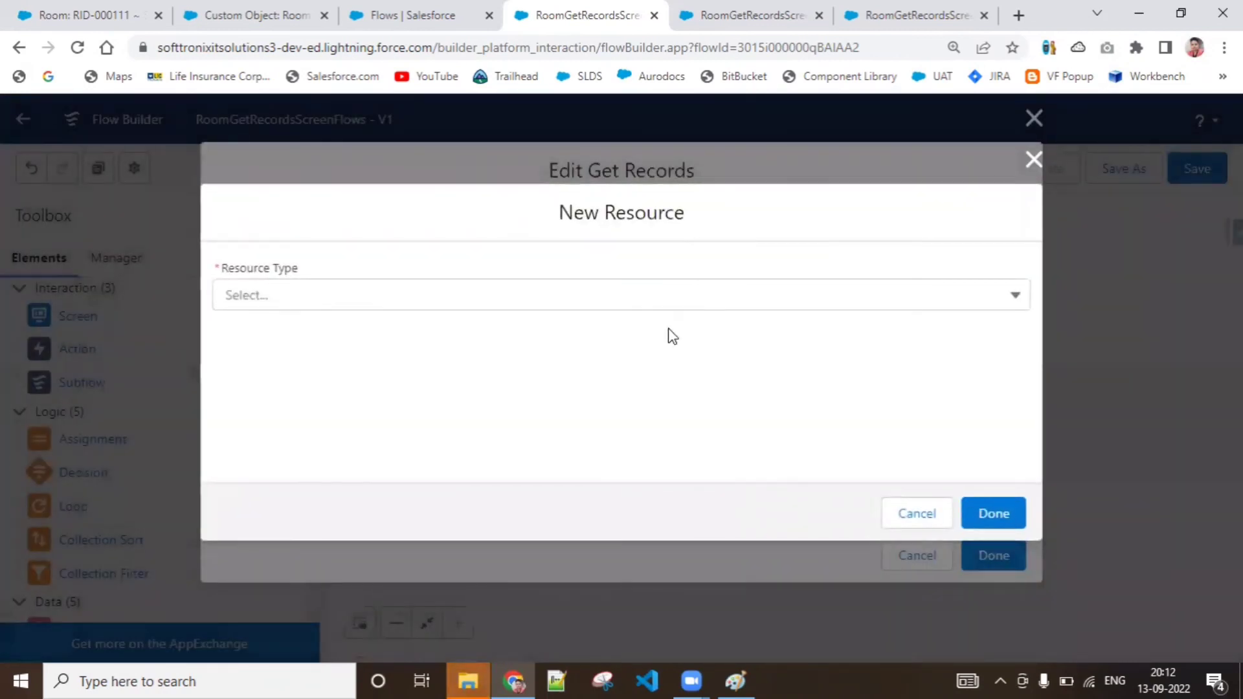
pyautogui.click(686, 303)
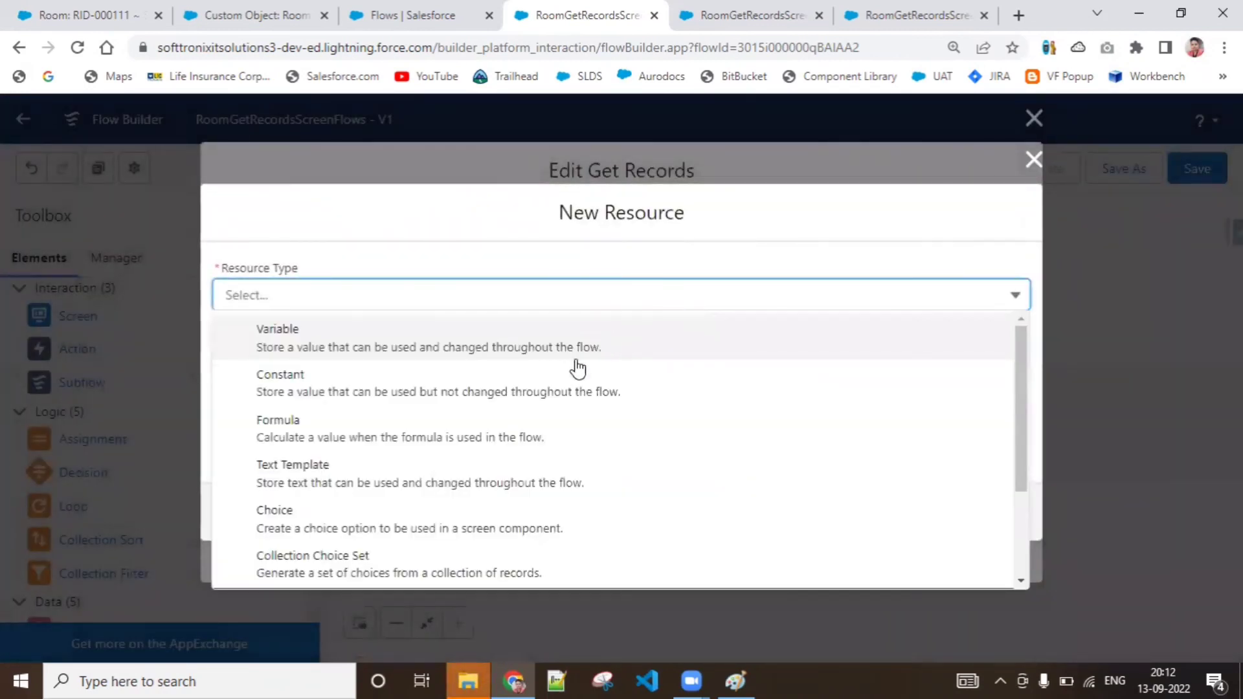
pyautogui.click(522, 329)
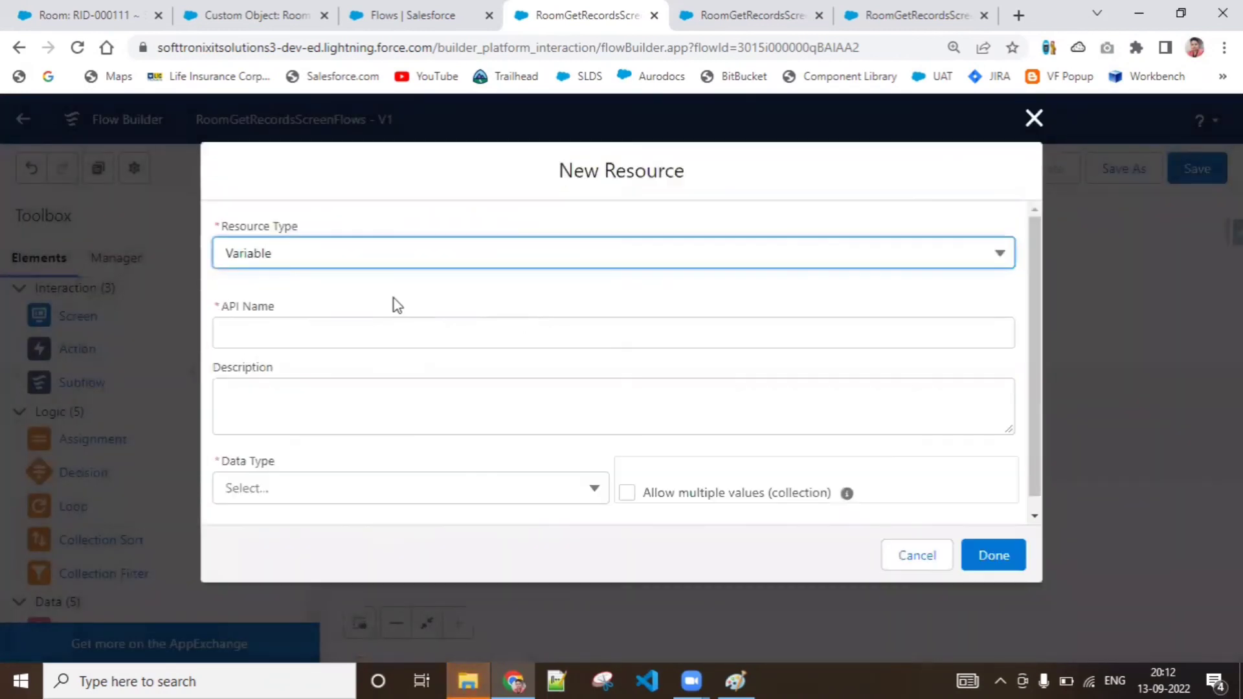
pyautogui.click(376, 328)
pyautogui.write('RoomR')
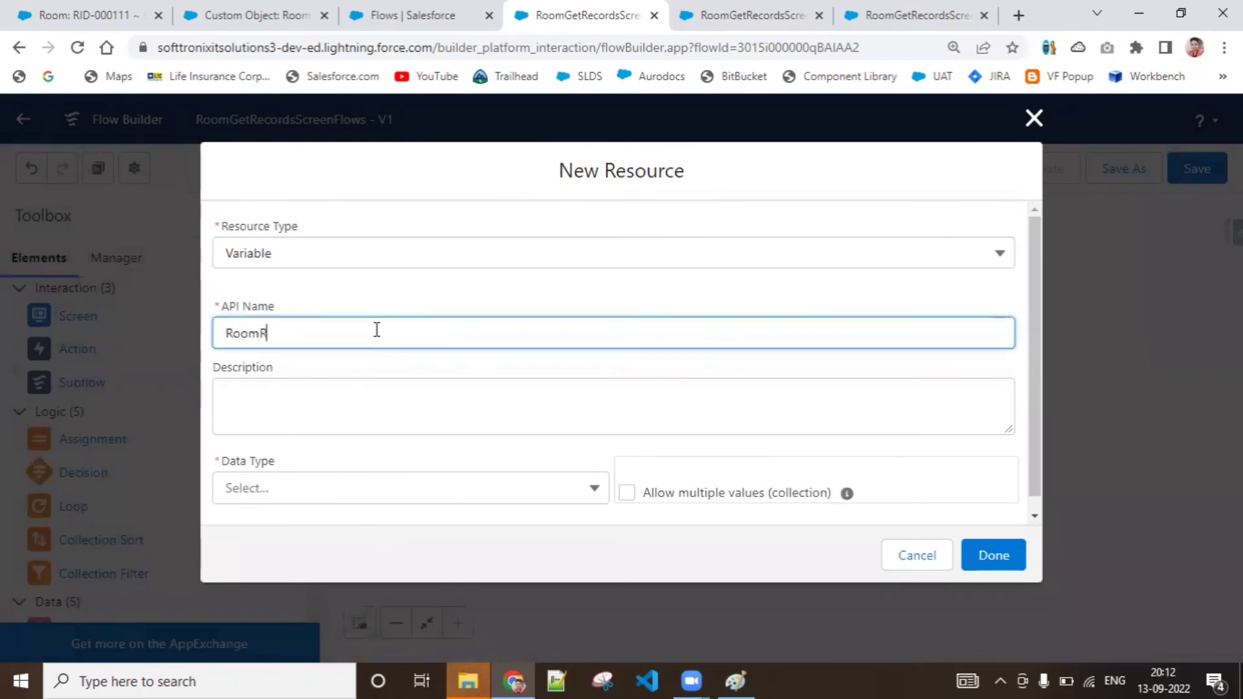
pyautogui.write('ecID')
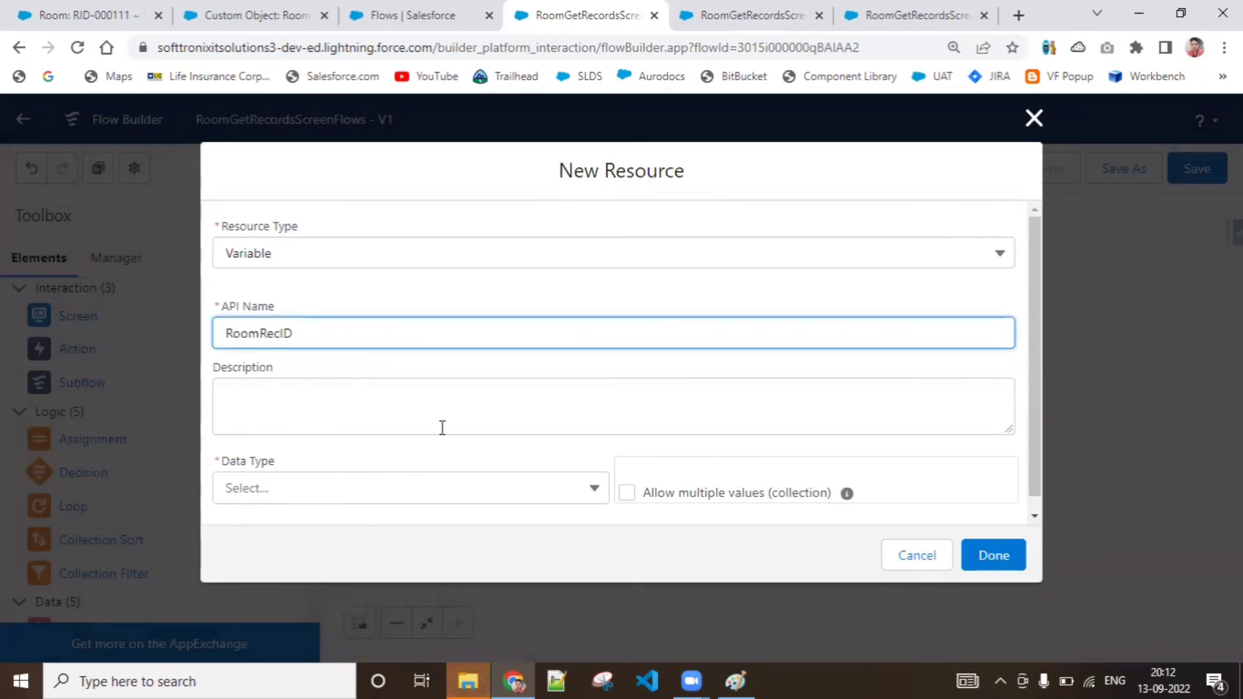
# Give RoomRecID the Text data type and save it as the variable storing Id
pyautogui.click(497, 494)
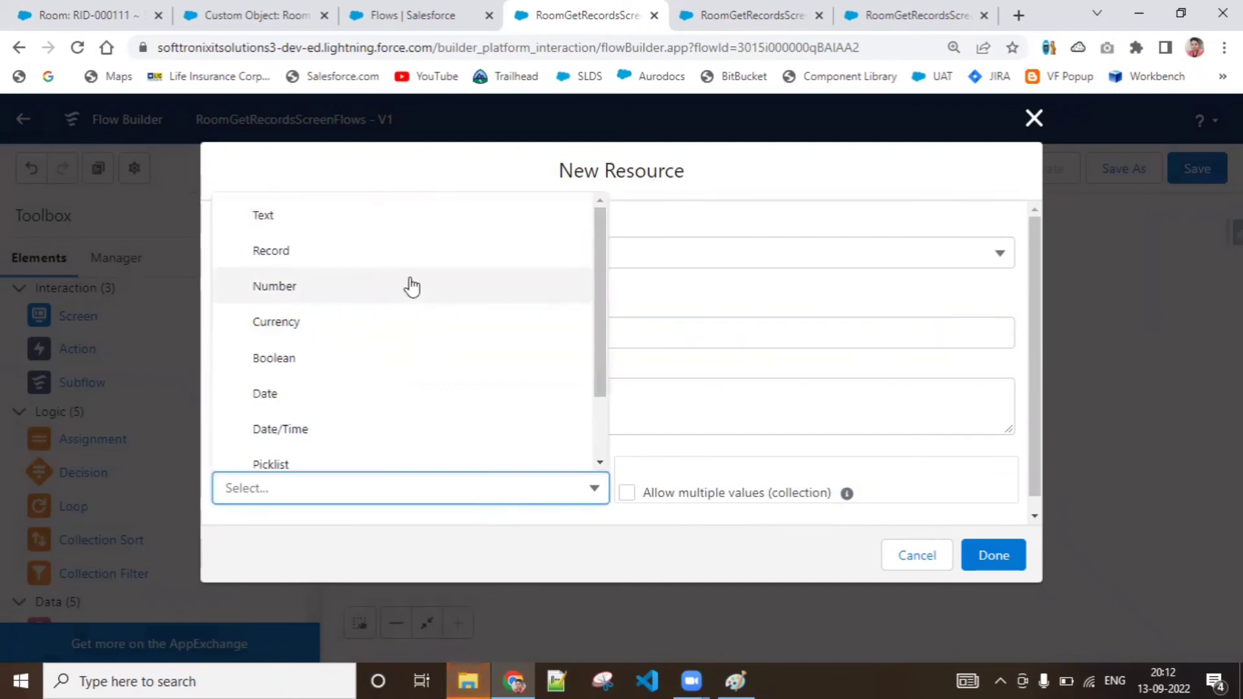
pyautogui.click(410, 228)
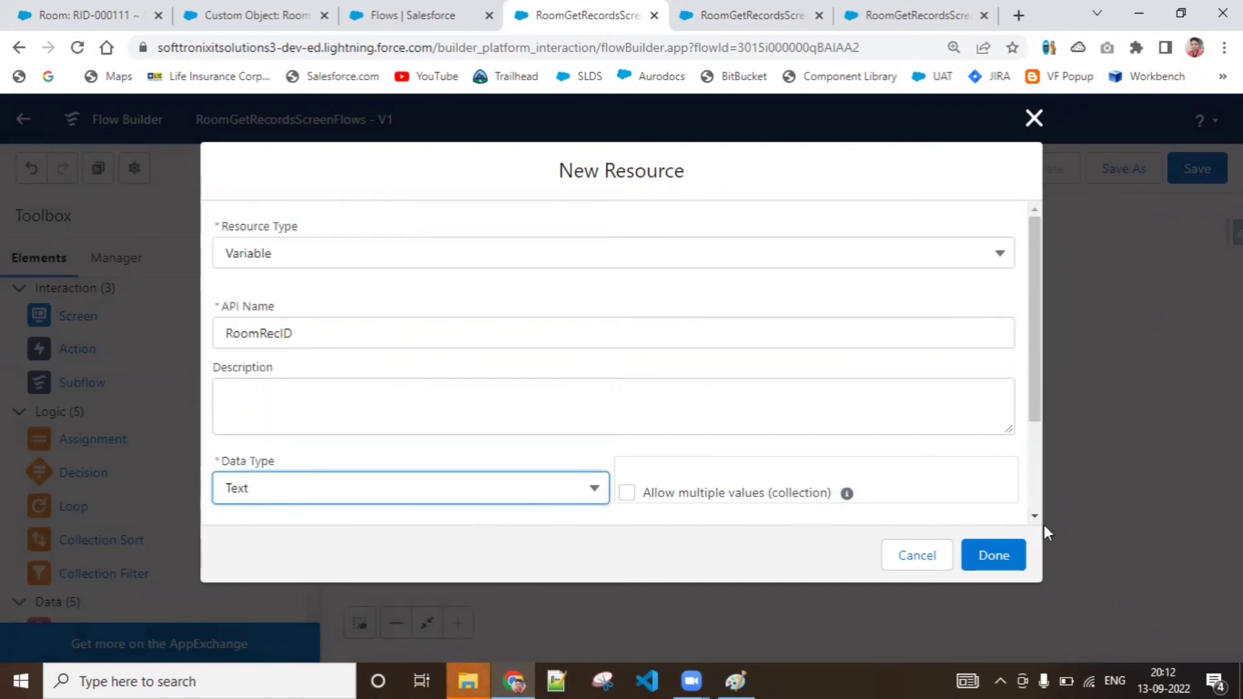
pyautogui.scroll(-3, 1036, 505)
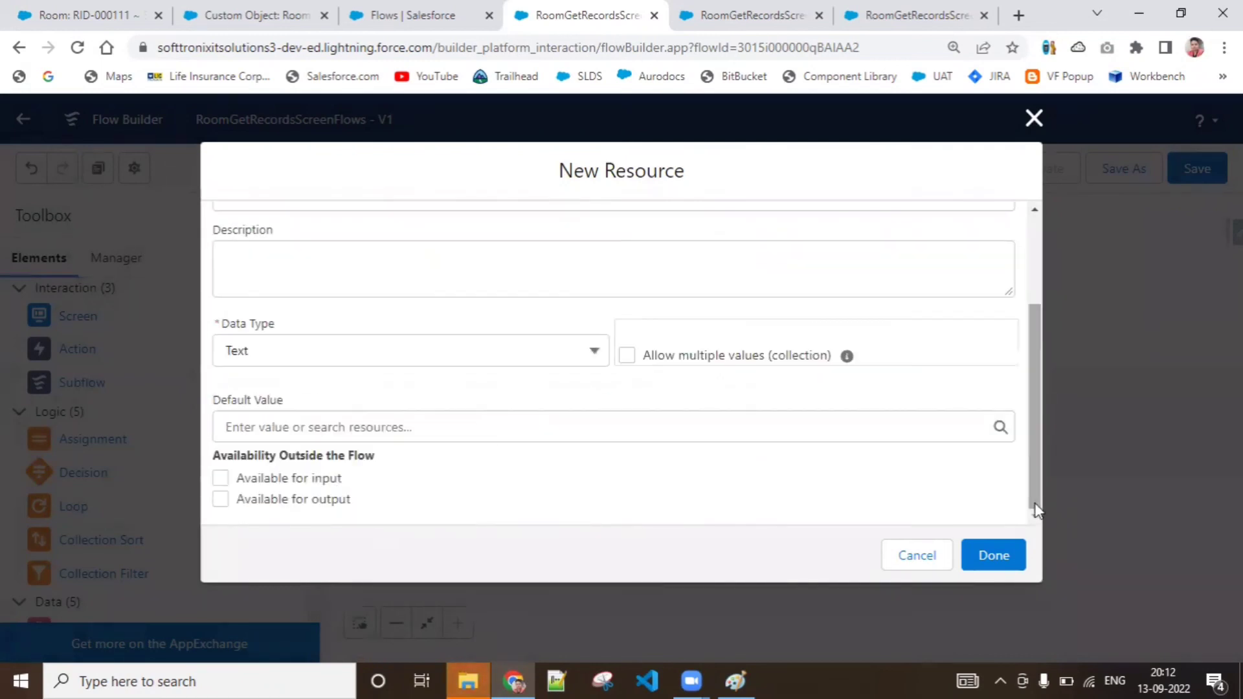
pyautogui.click(1002, 550)
pyautogui.scroll(-1, 962, 493)
pyautogui.click(872, 465)
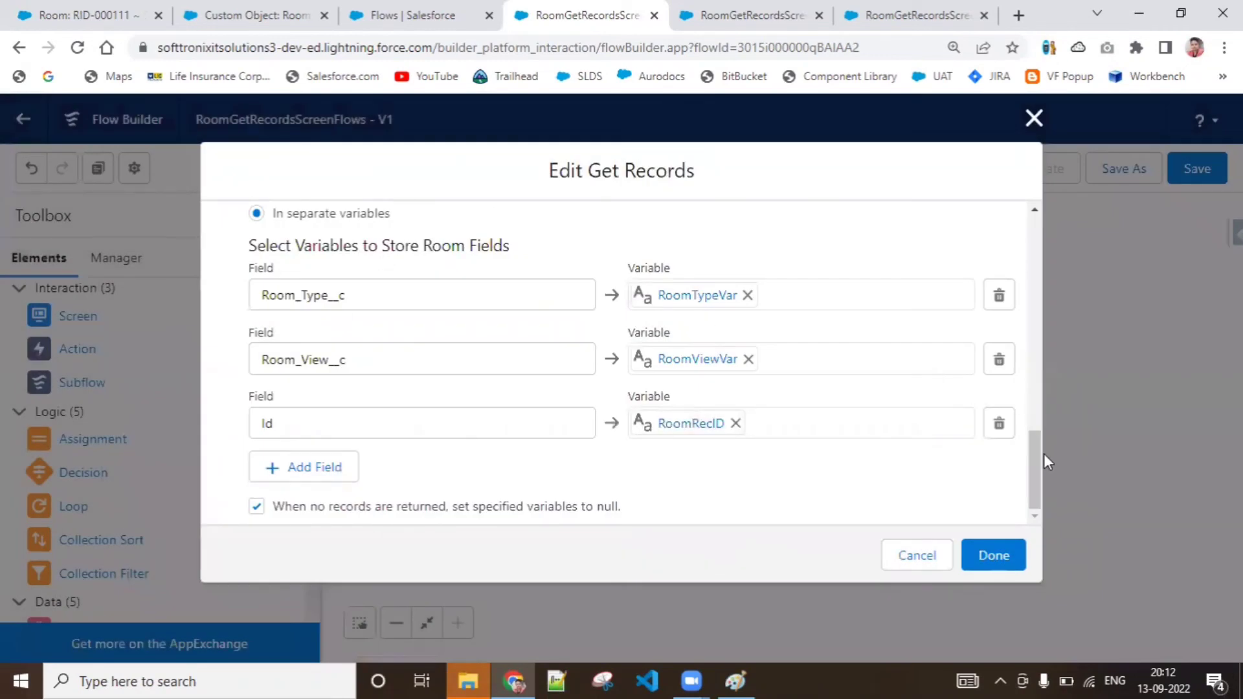
# Review and confirm the GetRoomRecords field-to-variable settings, and move the element slightly closer to ShowRoomRecords on the canvas
pyautogui.moveTo(1036, 453)
pyautogui.mouseDown()
pyautogui.moveTo(1025, 387)
pyautogui.moveTo(1029, 430)
pyautogui.mouseUp()
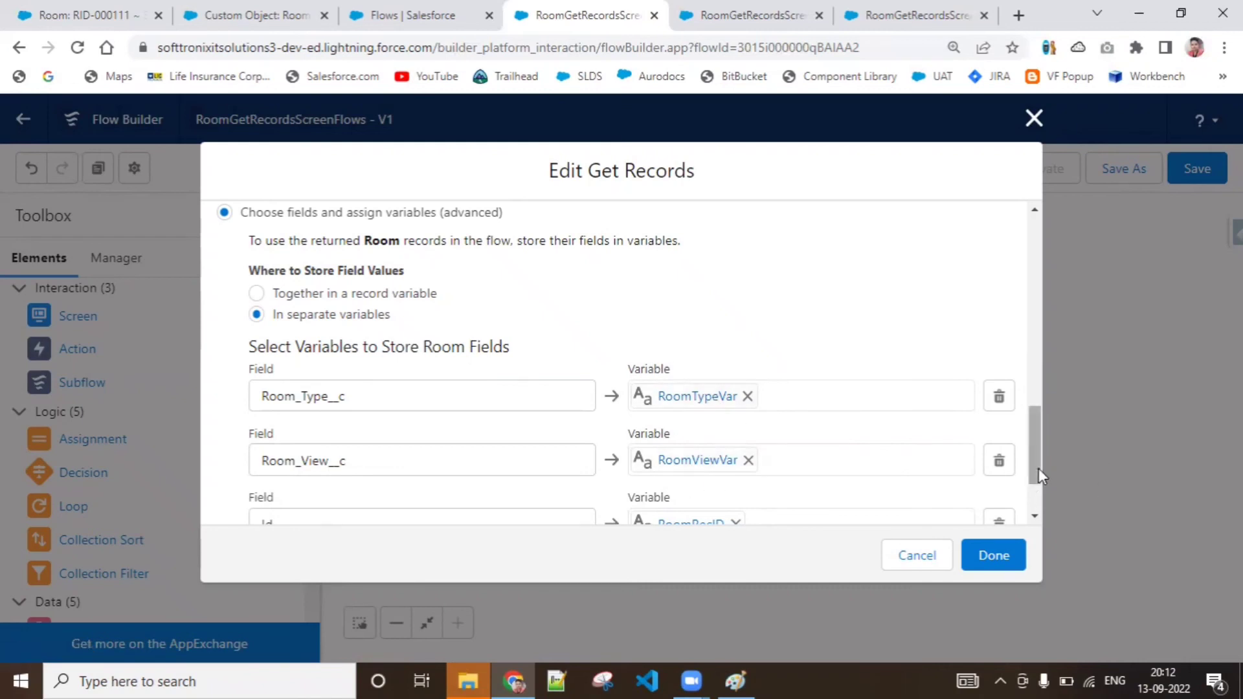
pyautogui.moveTo(1039, 468); pyautogui.dragTo(1039, 501)
pyautogui.click(993, 553)
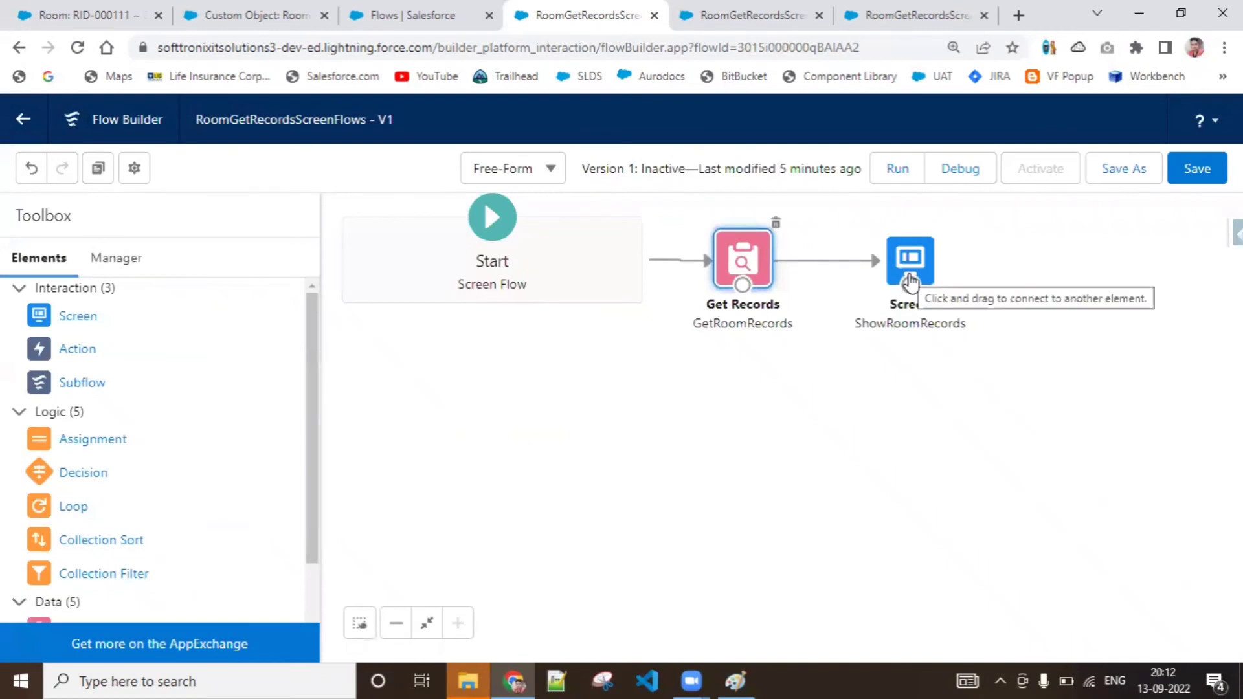
pyautogui.moveTo(739, 262); pyautogui.dragTo(756, 261)
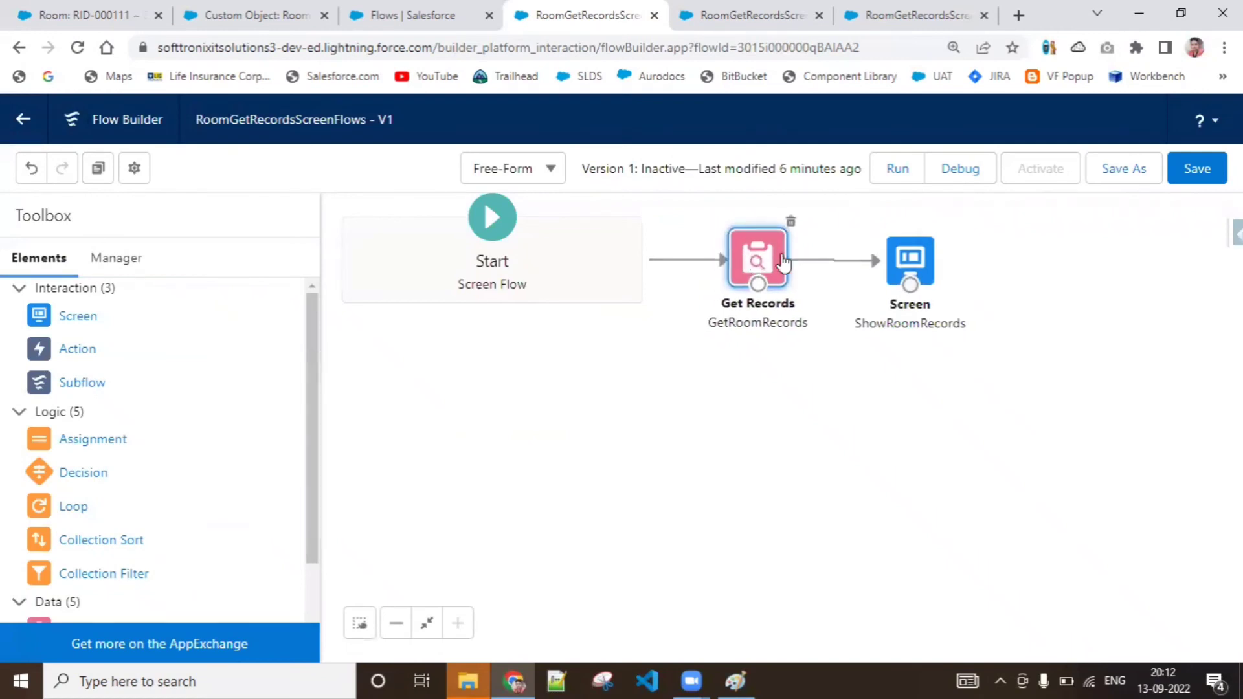
# Open the ShowRoomRecords screen for editing and delete its display text component that references RecordVariableForRoomRecord
pyautogui.click(900, 266)
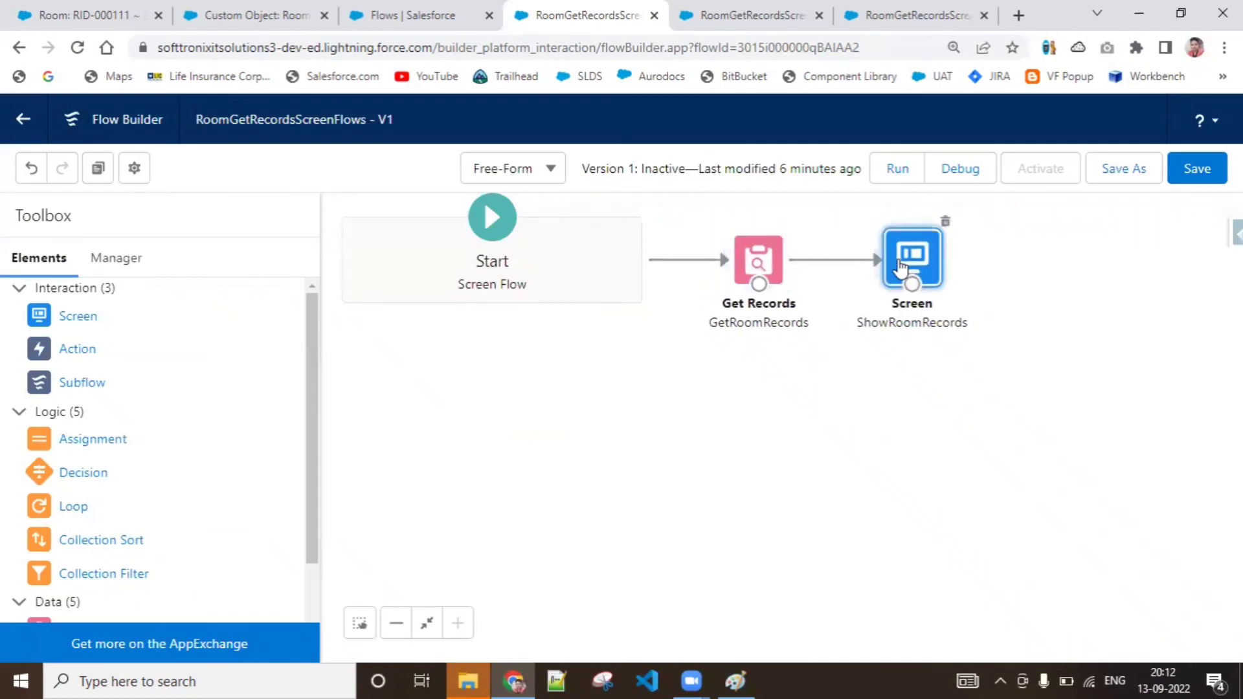
pyautogui.doubleClick(900, 266)
pyautogui.click(622, 360)
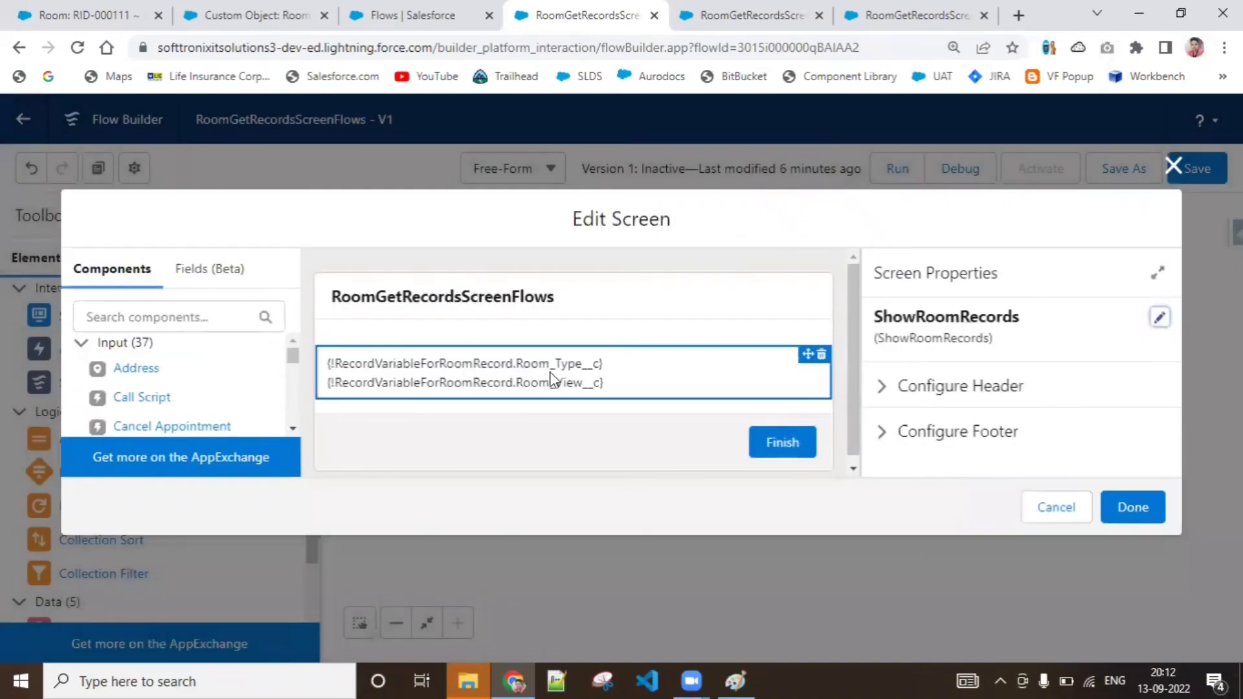
pyautogui.scroll(-1, 859, 373)
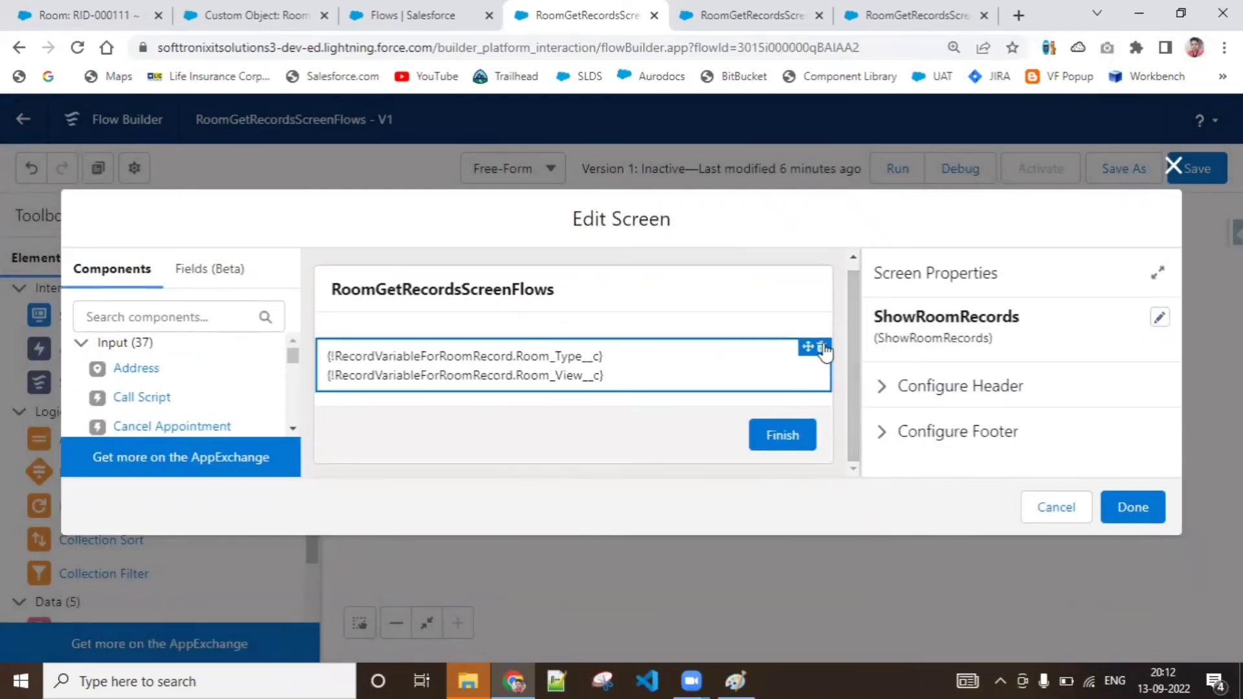
pyautogui.click(821, 347)
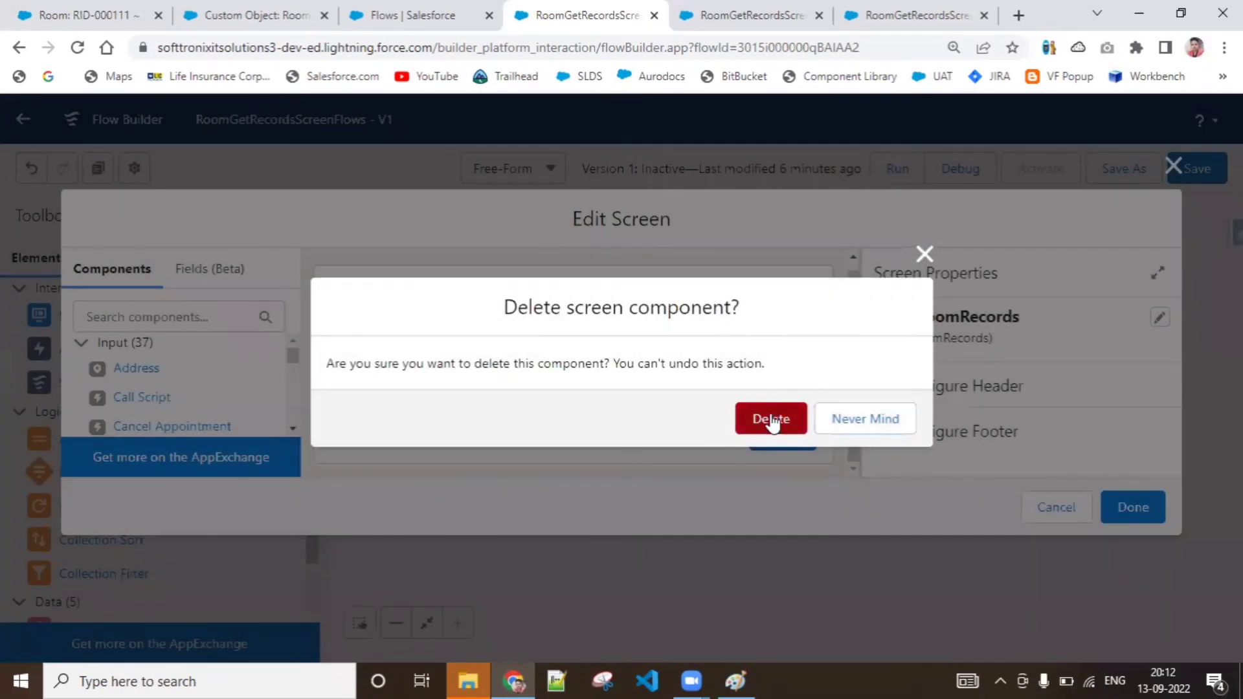
pyautogui.click(784, 424)
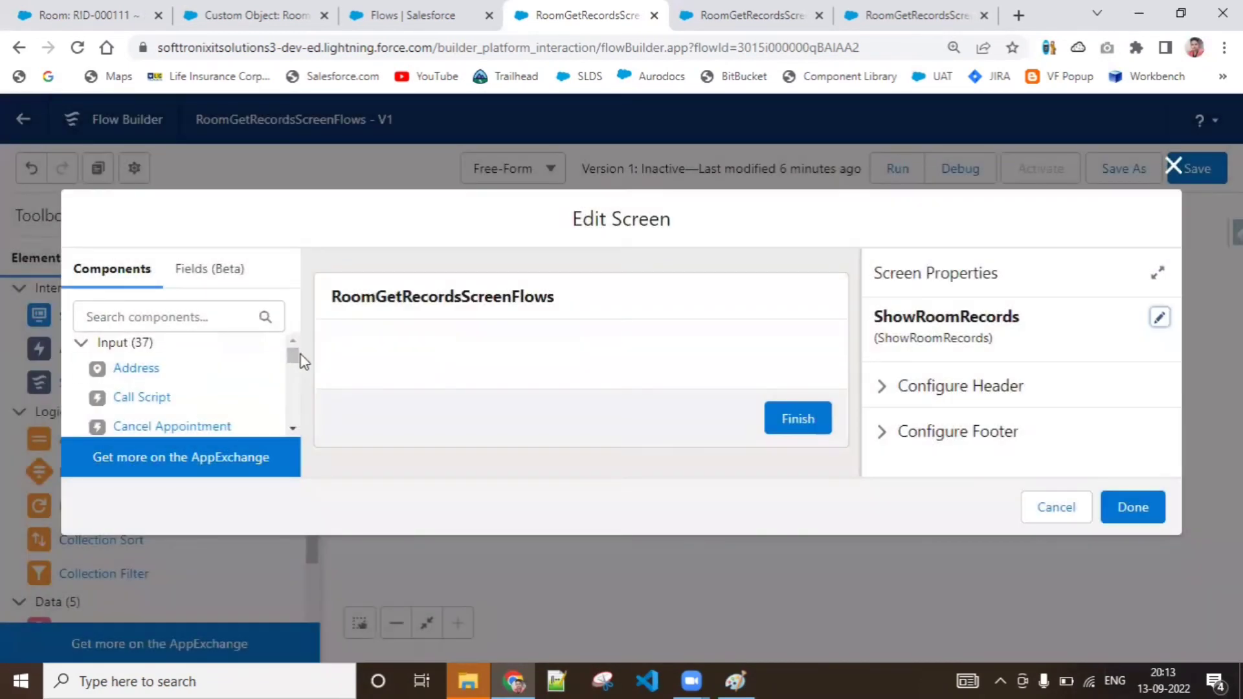
# Add a Display Text component to the ShowRoomRecords screen and set its API name to SepareteField
pyautogui.moveTo(297, 356); pyautogui.dragTo(298, 460)
pyautogui.moveTo(151, 396); pyautogui.dragTo(410, 340)
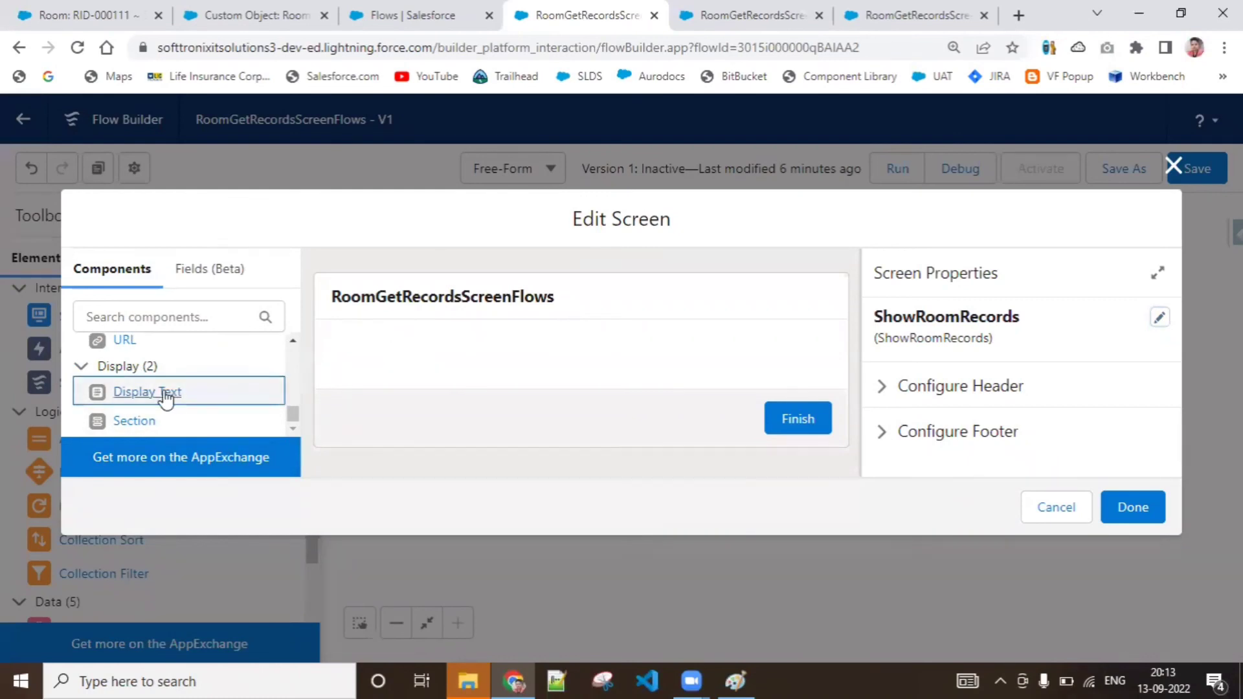
pyautogui.moveTo(170, 393); pyautogui.dragTo(388, 381)
pyautogui.click(992, 352)
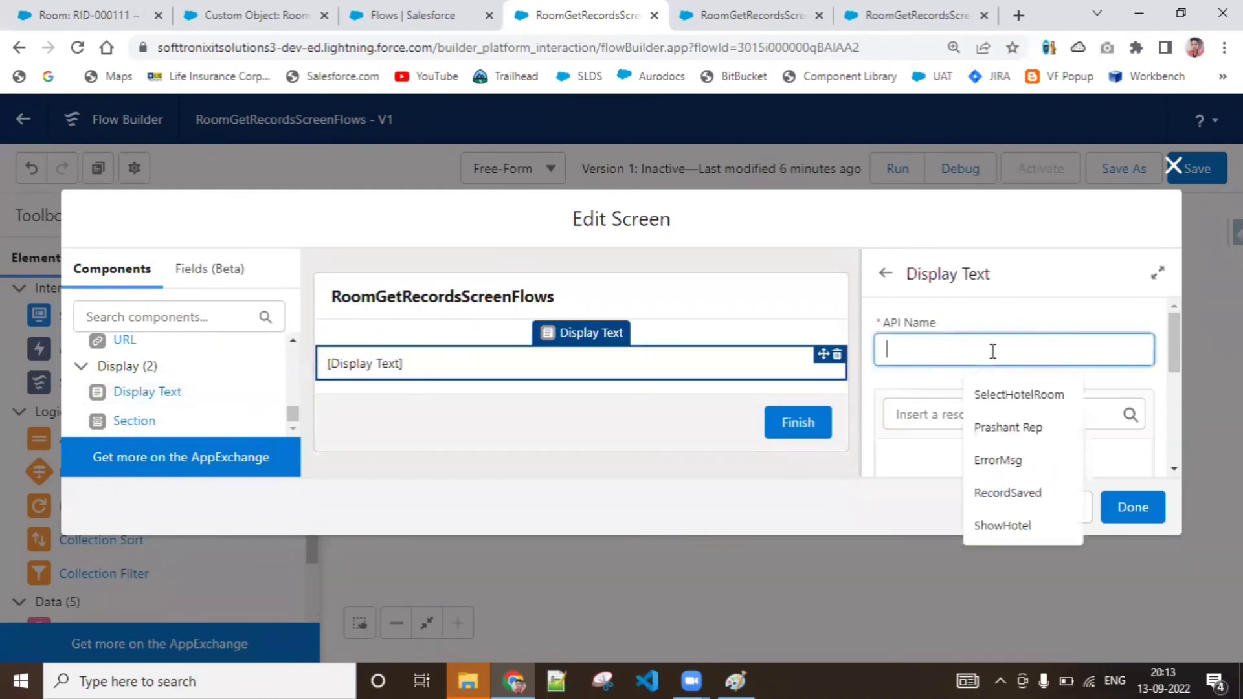
pyautogui.write('Separ')
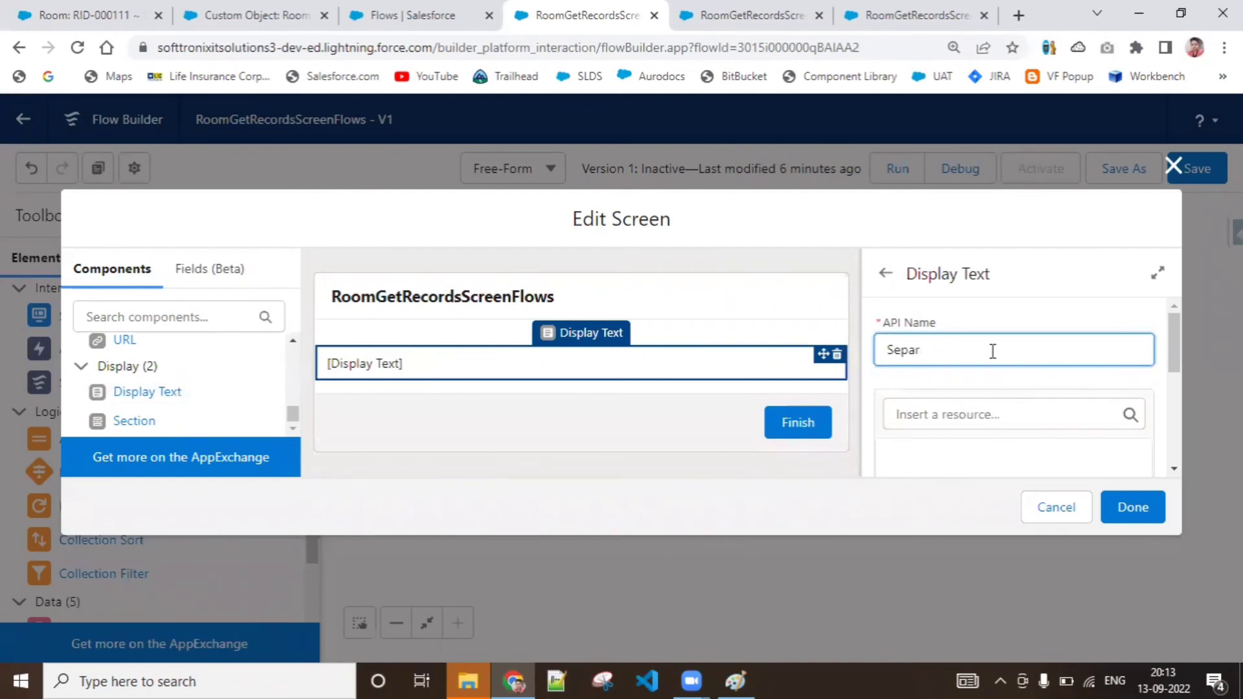
pyautogui.write('ete')
pyautogui.write('FieldVarList')
# Insert the RoomRecID variable as the content of the new display text component
pyautogui.moveTo(1169, 353); pyautogui.dragTo(1177, 379)
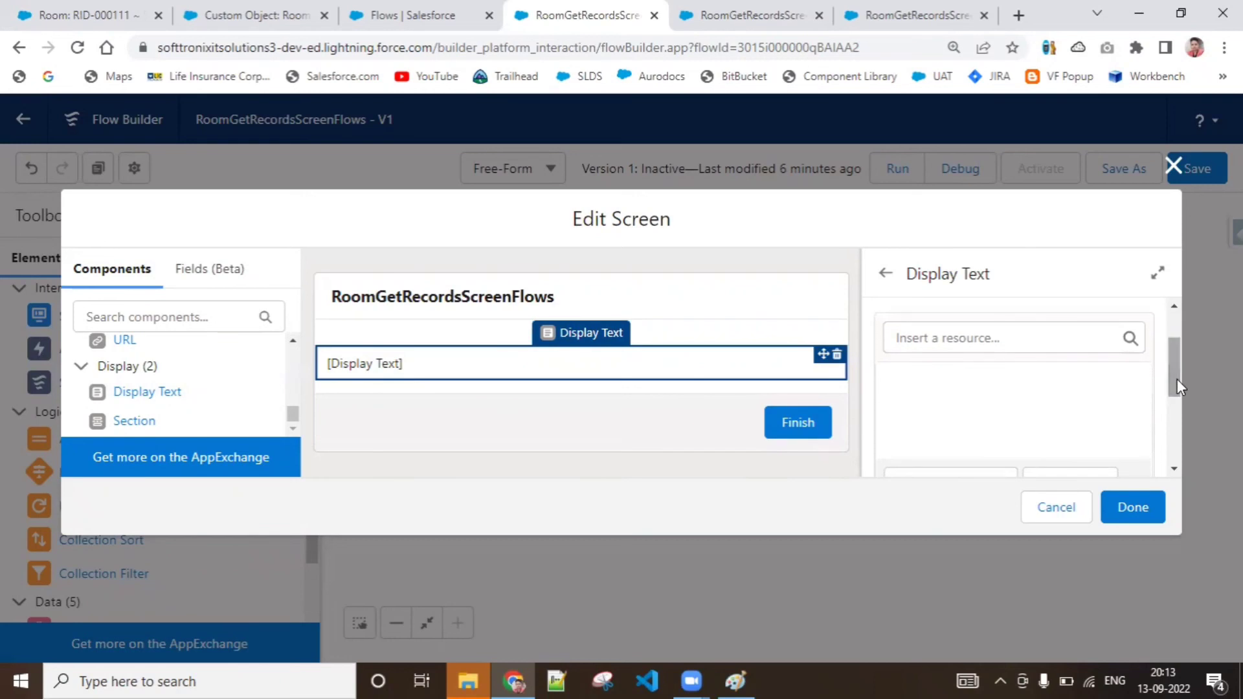
pyautogui.click(1043, 339)
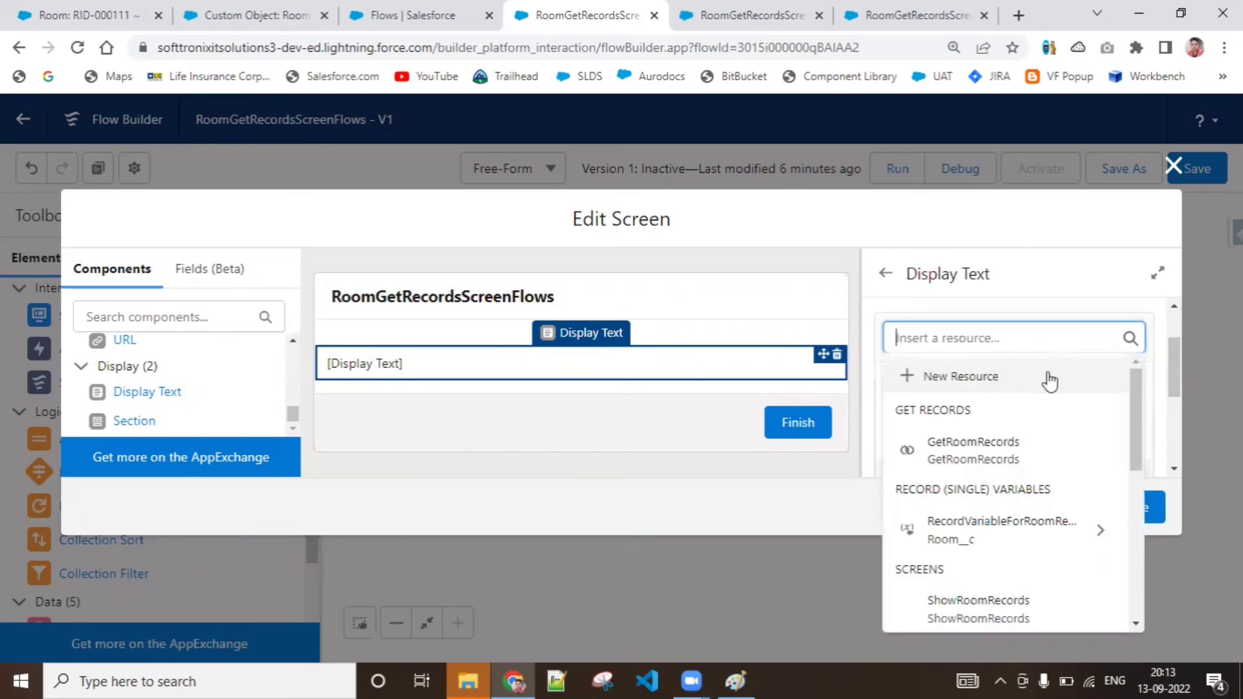
pyautogui.moveTo(1135, 397); pyautogui.dragTo(1145, 491)
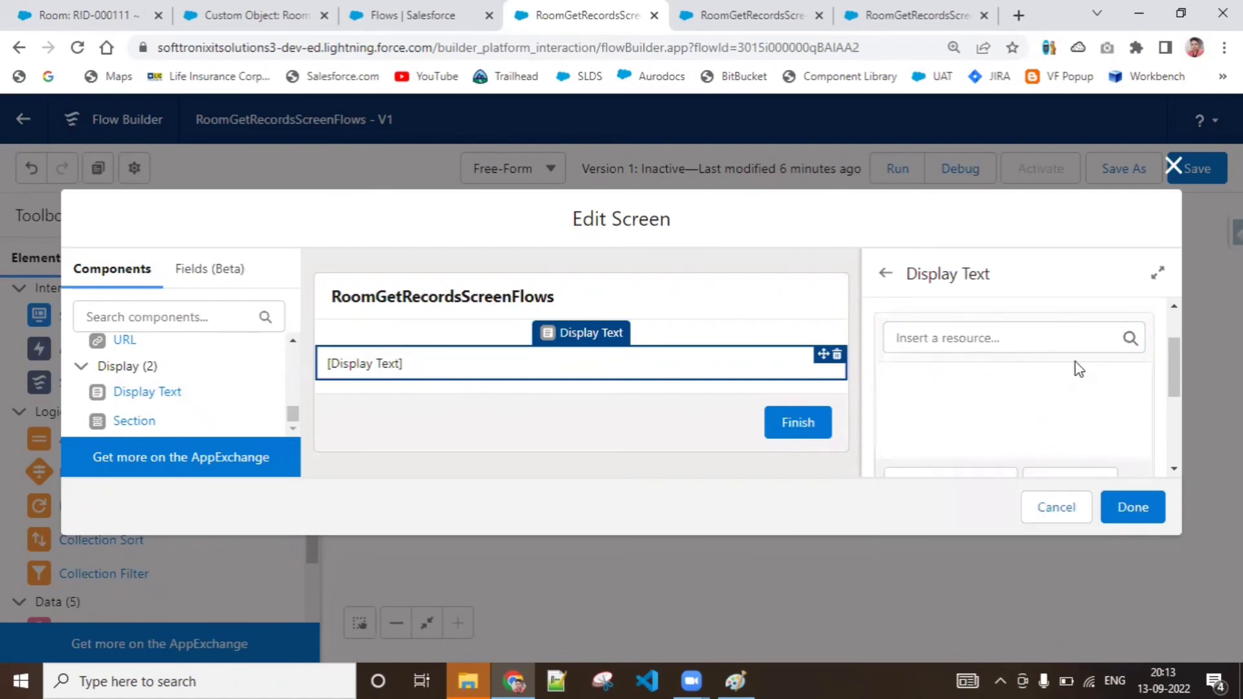
pyautogui.click(1057, 345)
pyautogui.moveTo(1133, 426); pyautogui.dragTo(1136, 518)
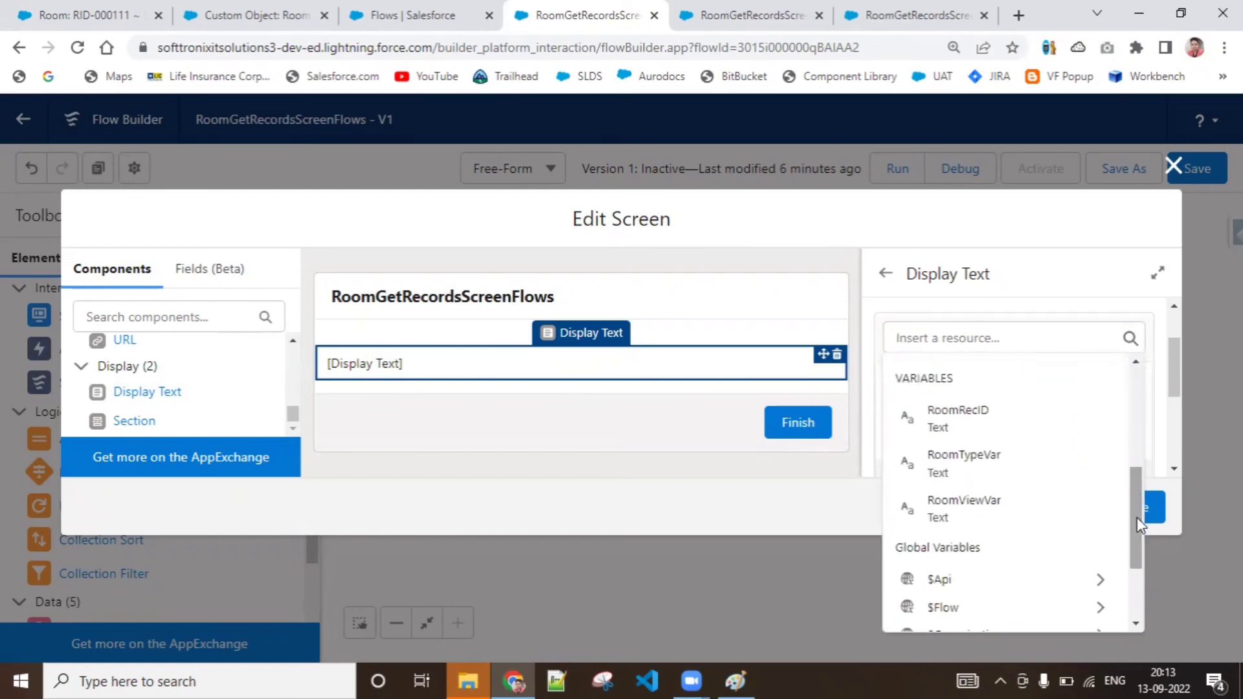
pyautogui.click(1036, 416)
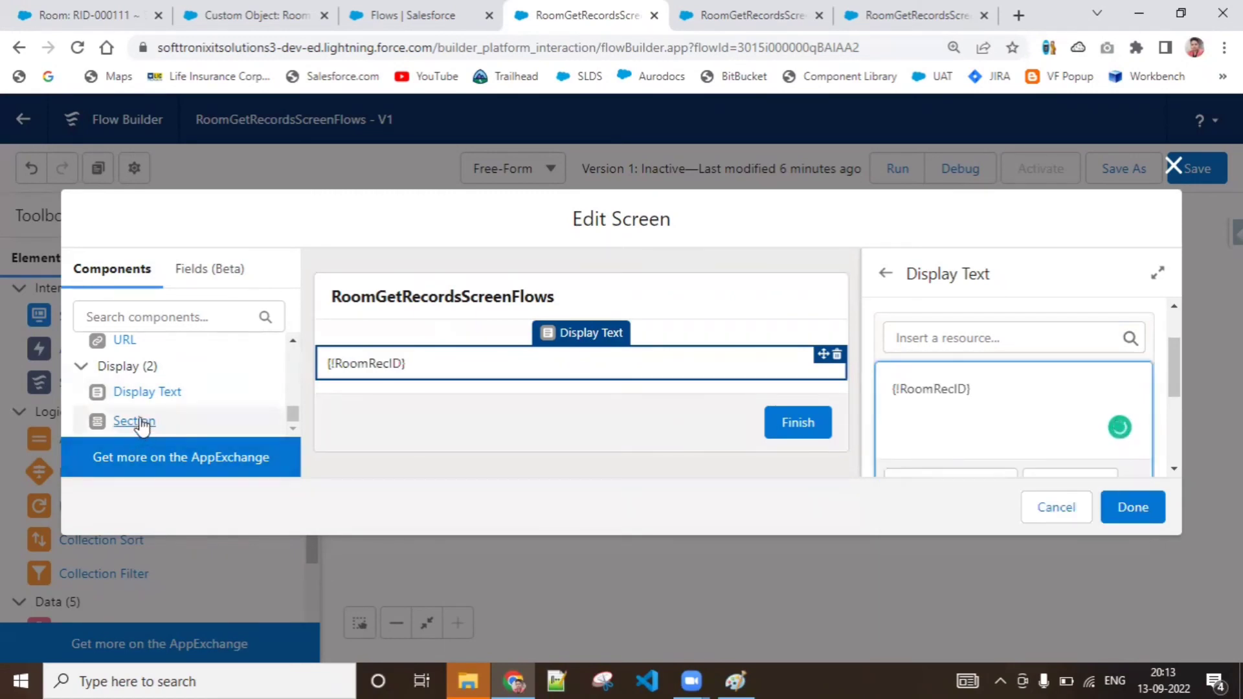
pyautogui.moveTo(134, 392); pyautogui.dragTo(372, 393)
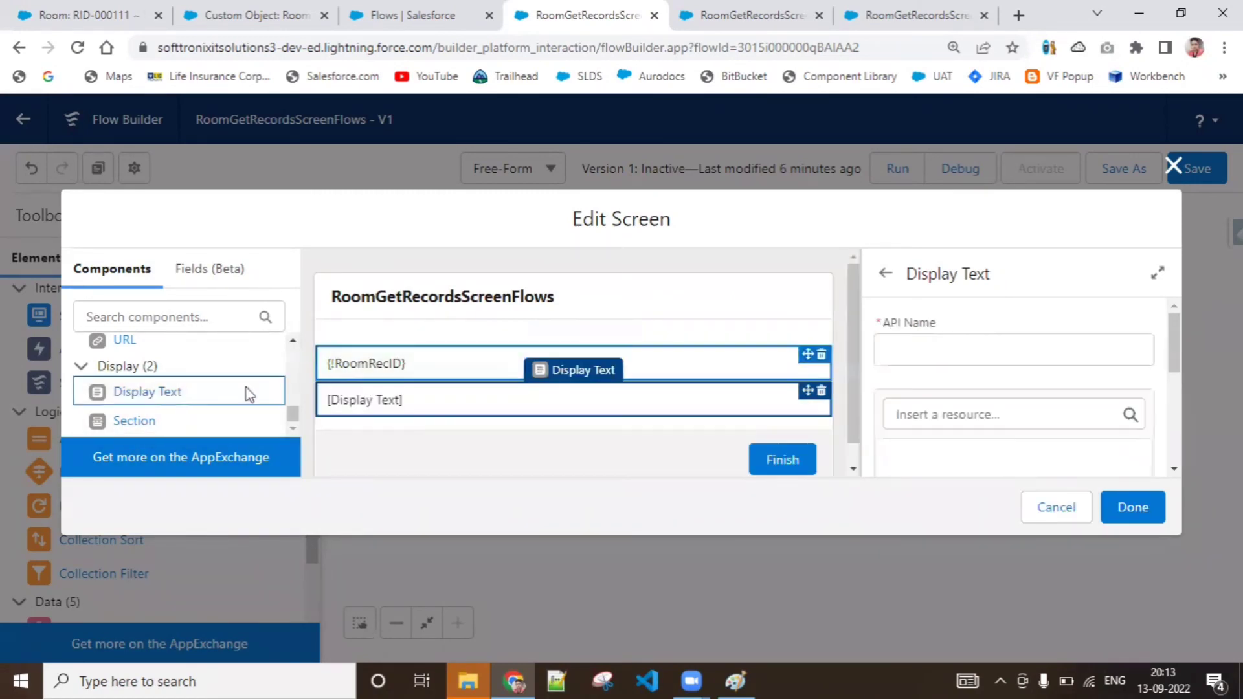
pyautogui.click(433, 358)
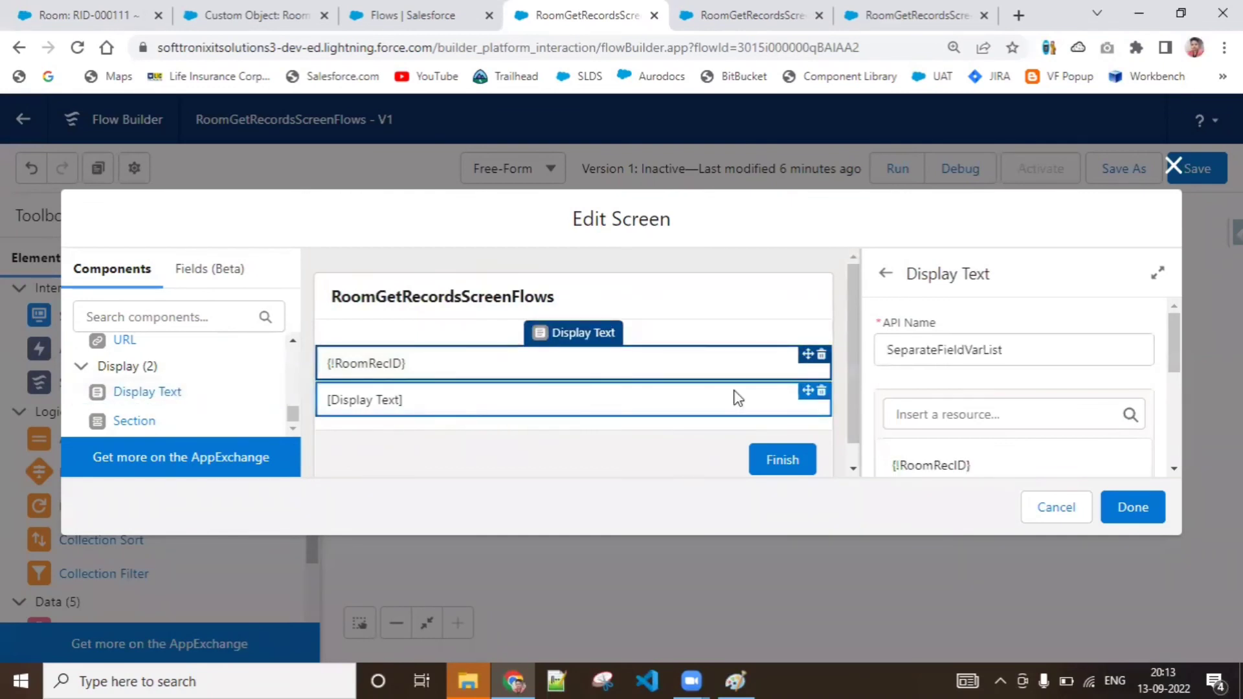
pyautogui.click(821, 392)
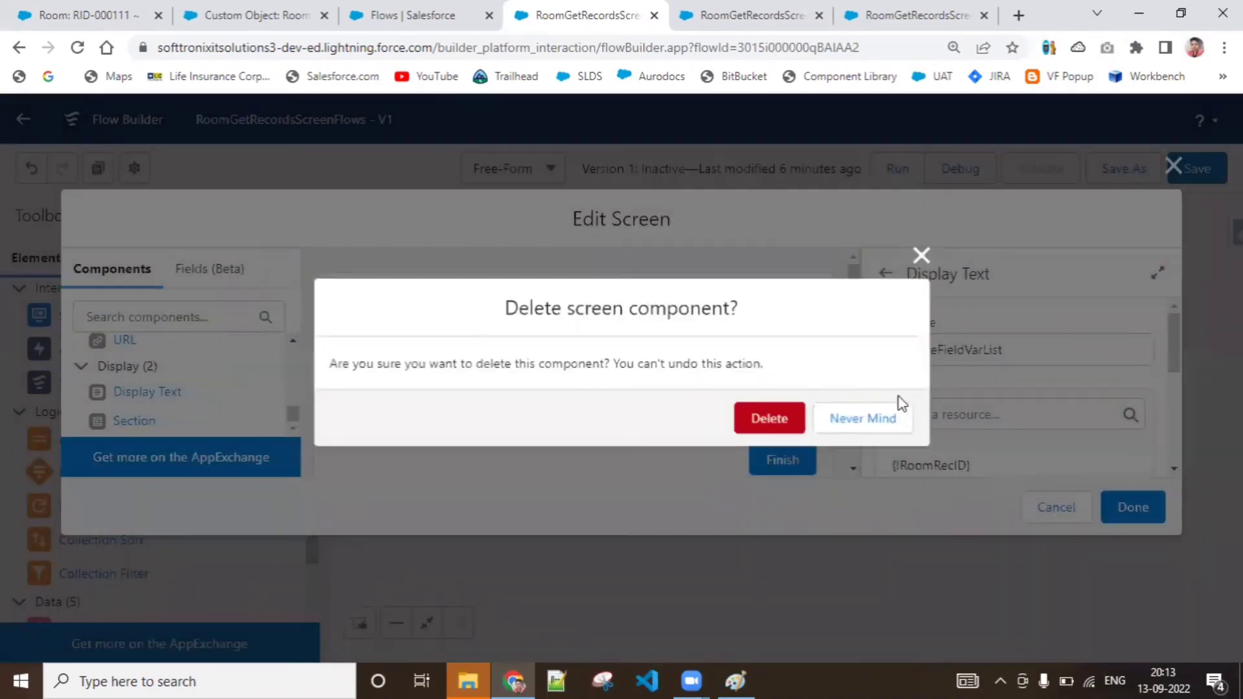
pyautogui.click(789, 412)
# Add the RoomTypeVar variable on a new line below RoomRecID in the display text
pyautogui.click(674, 362)
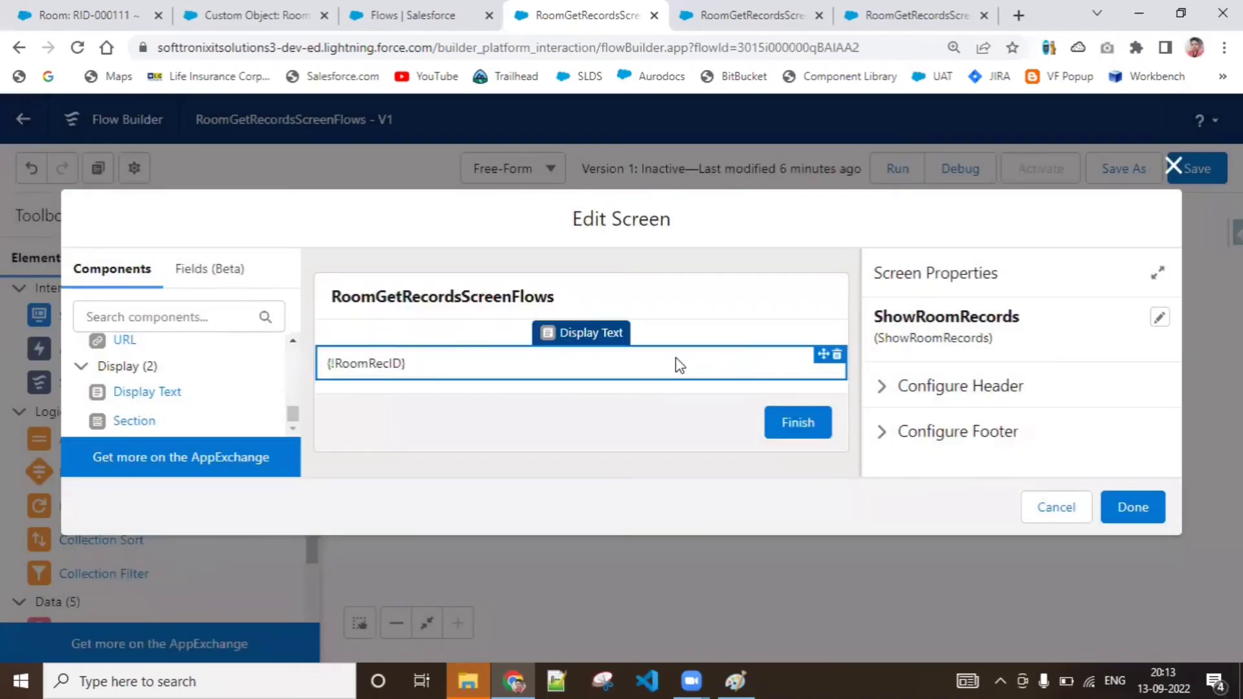
pyautogui.moveTo(1171, 352); pyautogui.dragTo(1174, 380)
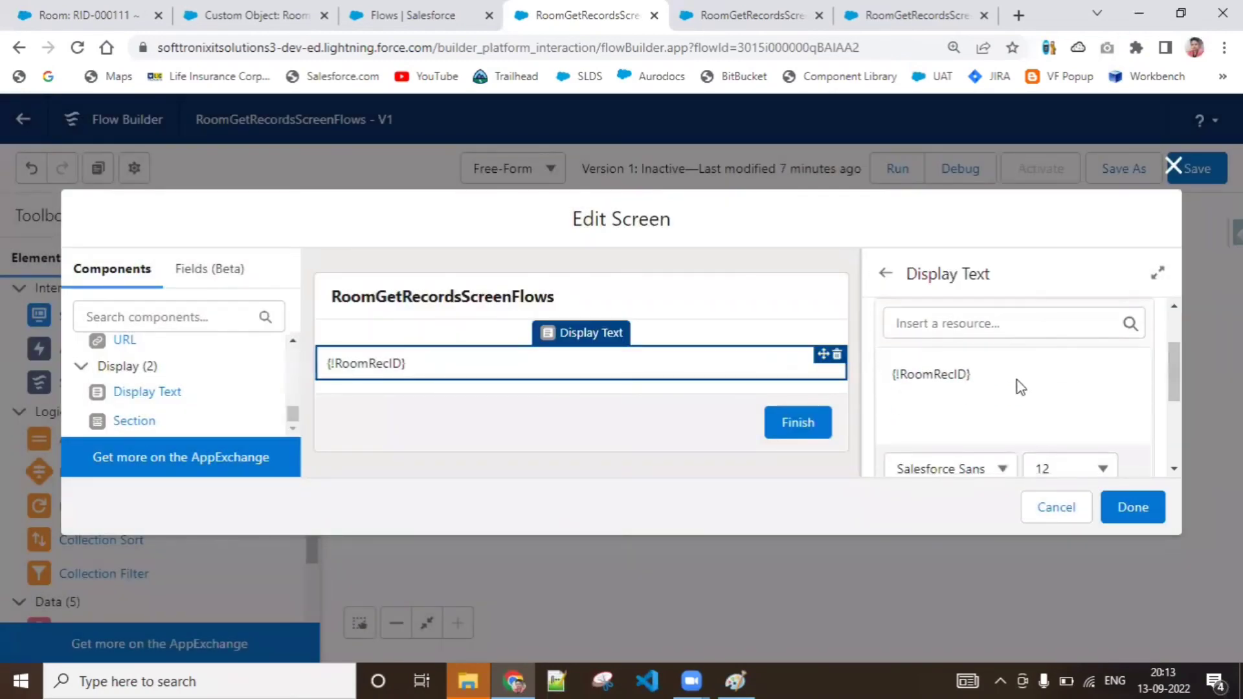
pyautogui.click(976, 375)
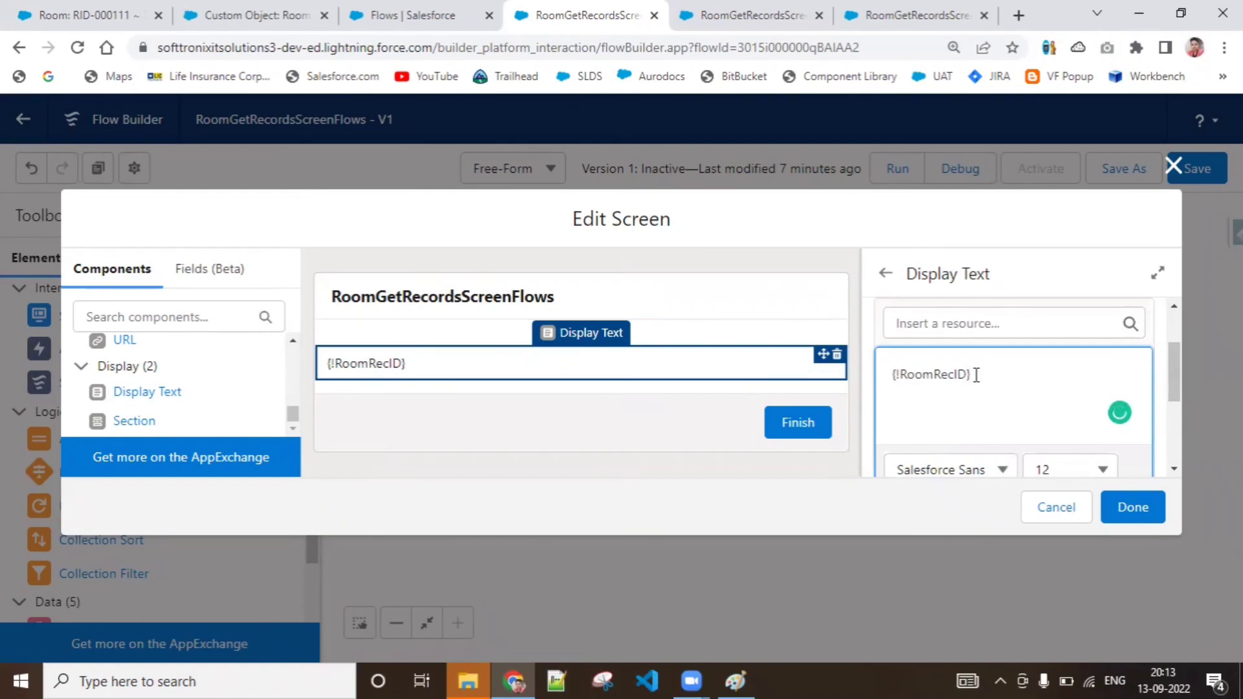
pyautogui.press('Return')
pyautogui.click(1004, 323)
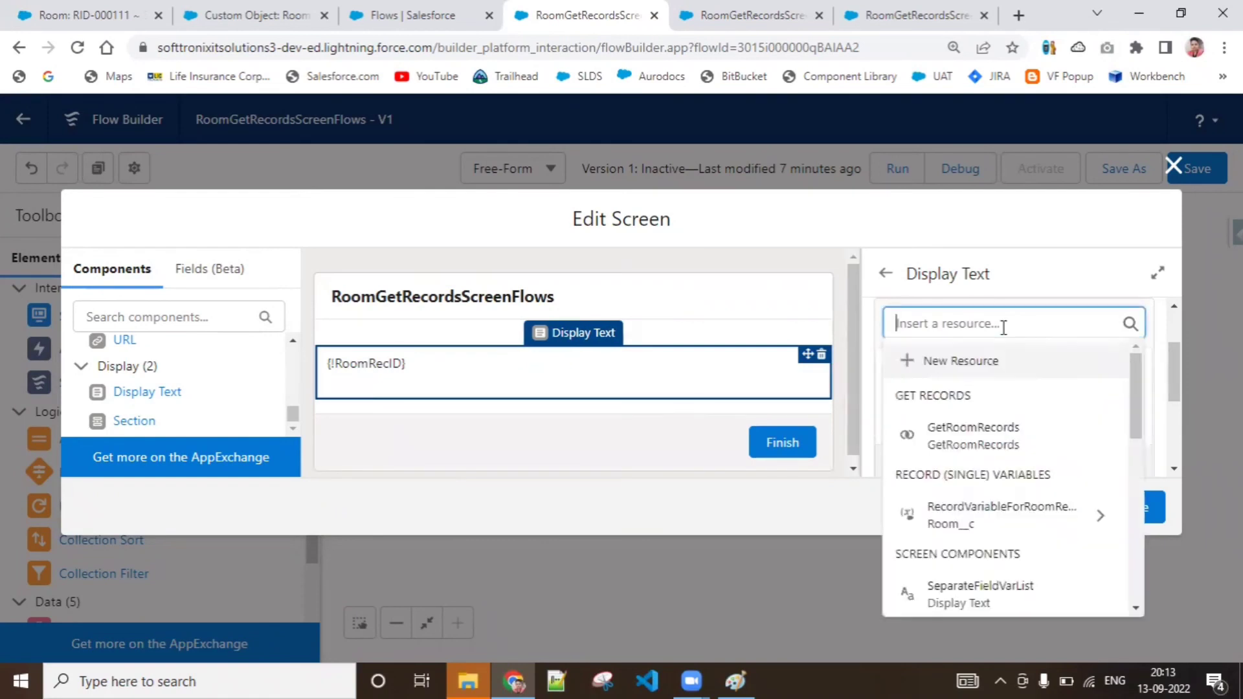
pyautogui.write('roomrec')
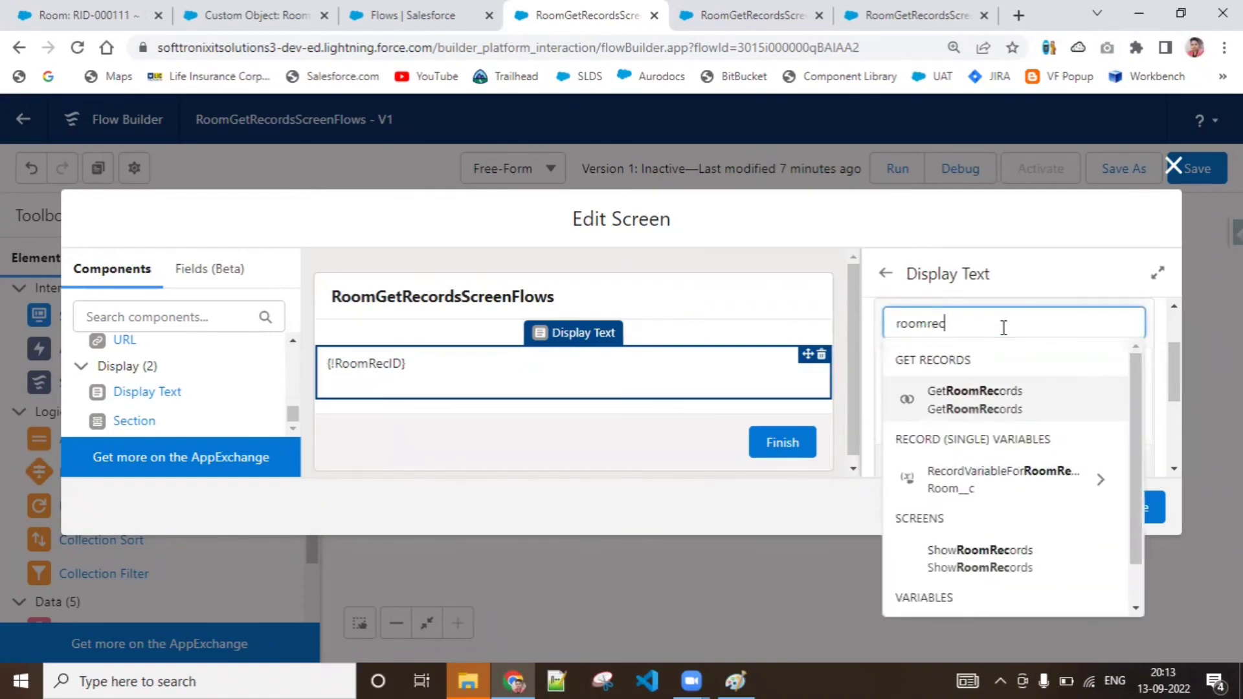
pyautogui.moveTo(1137, 484); pyautogui.dragTo(1140, 574)
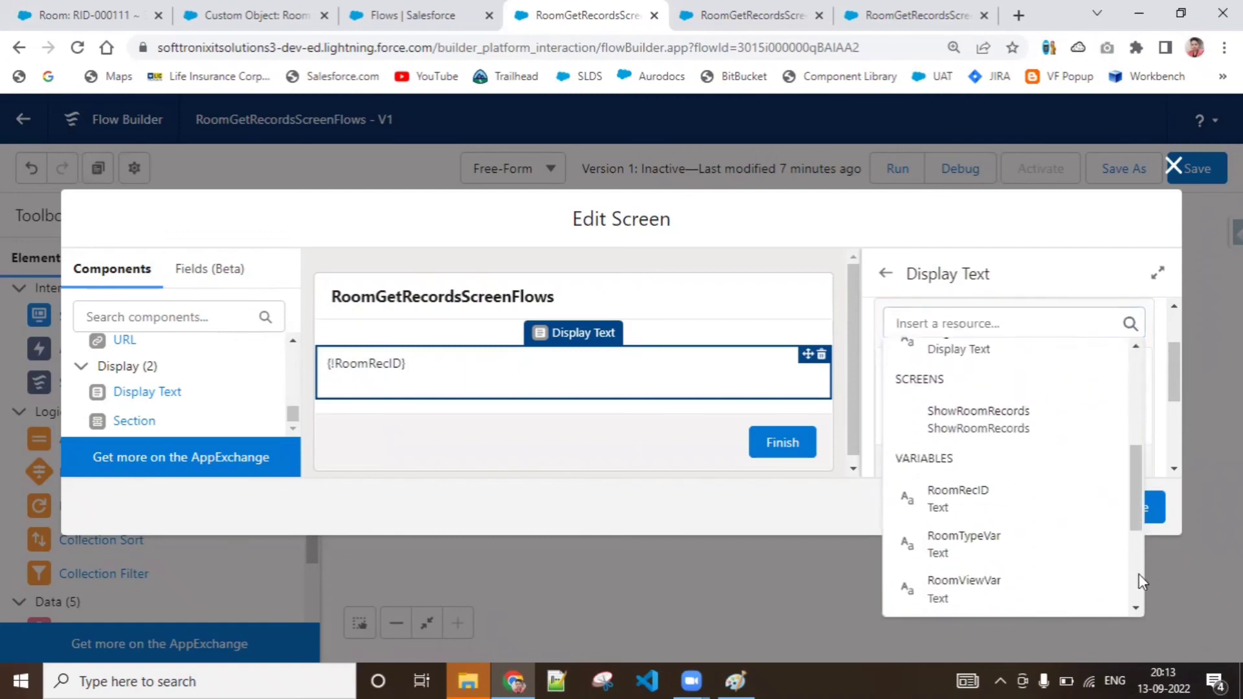
pyautogui.click(1077, 547)
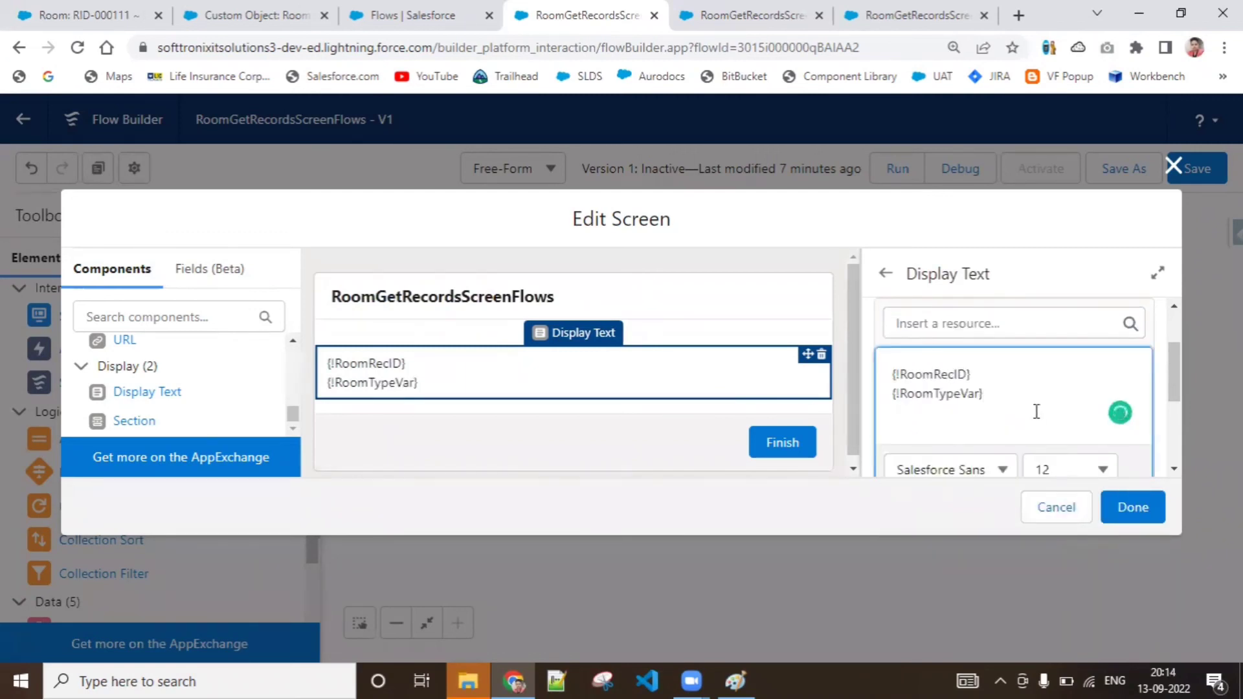
# Add the RoomViewVar variable on a third line of the display text and finish editing the ShowRoomRecords screen
pyautogui.press('Return')
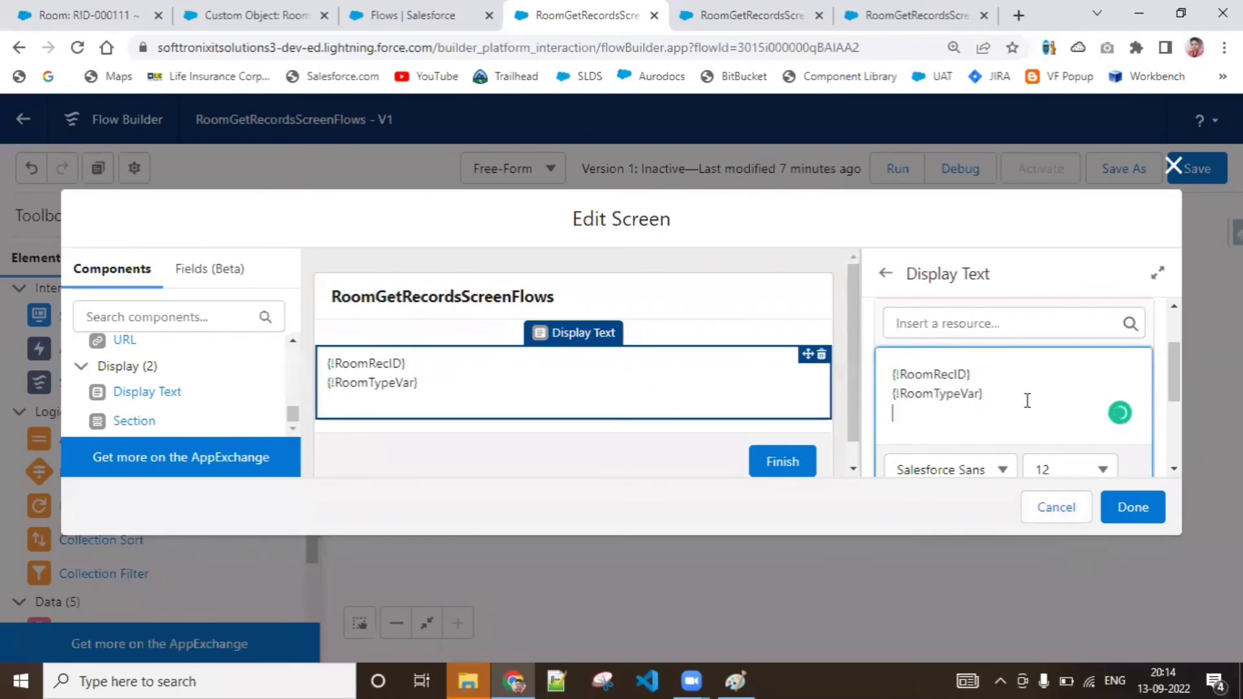
pyautogui.click(1049, 324)
pyautogui.write('RoomRec')
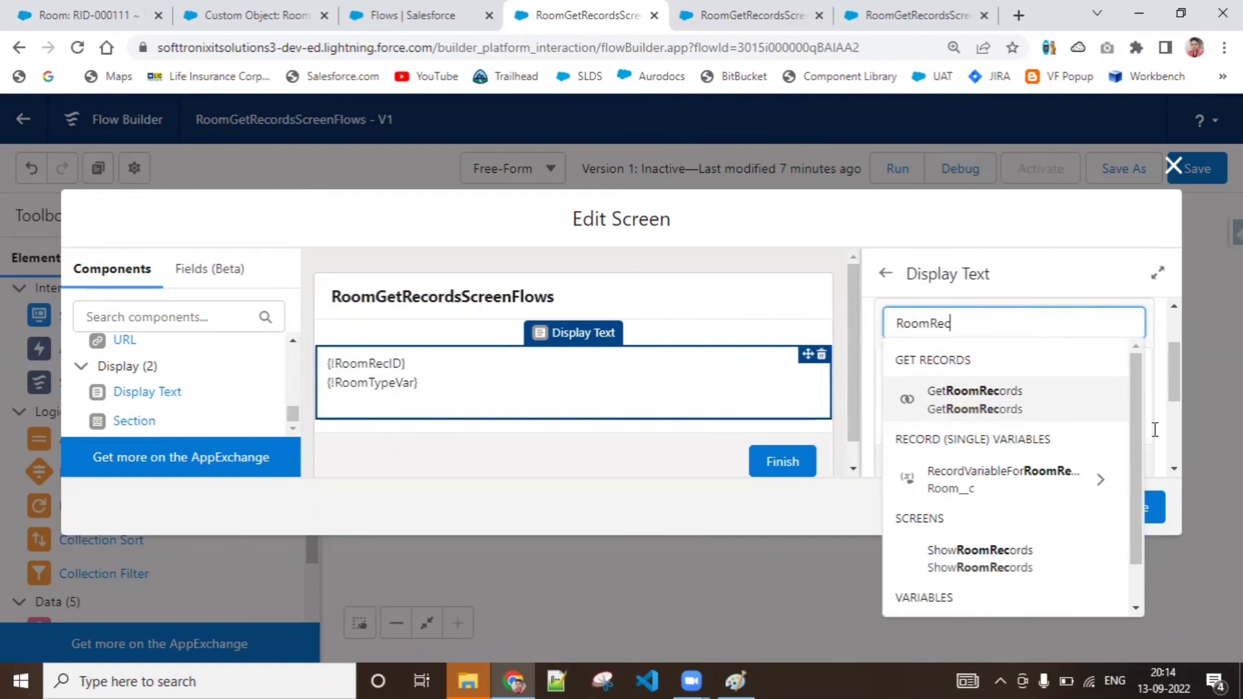
pyautogui.moveTo(1136, 430); pyautogui.dragTo(1136, 525)
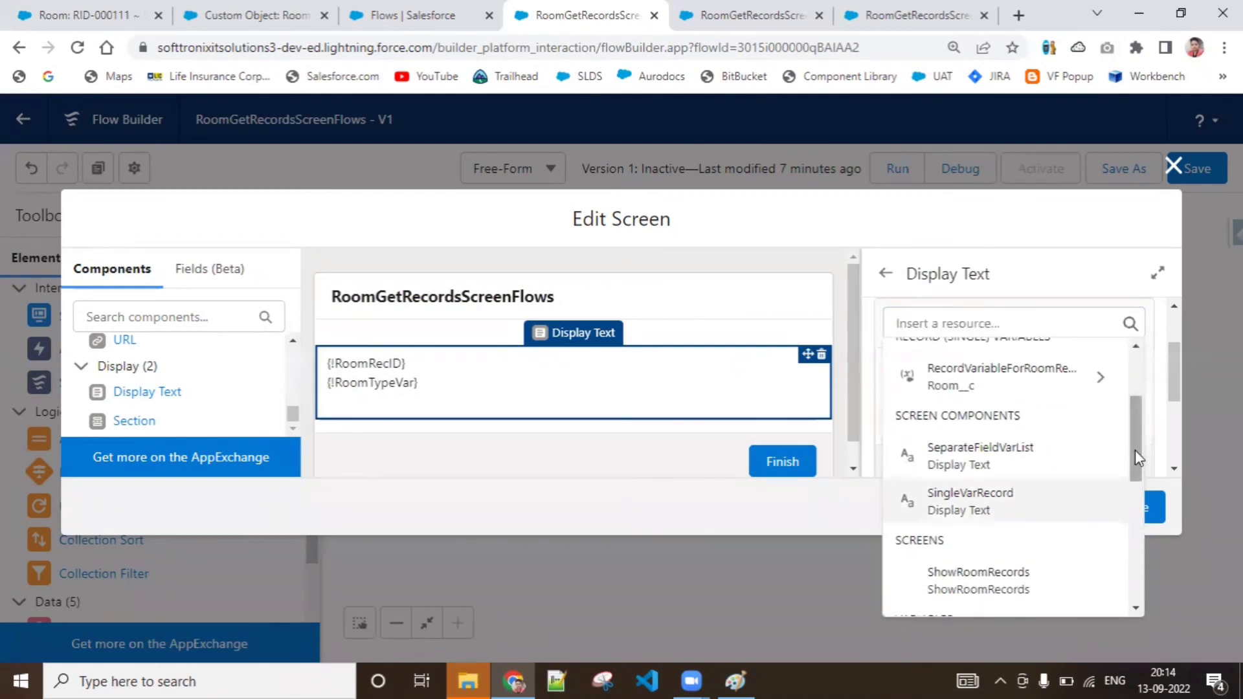
pyautogui.moveTo(1135, 449); pyautogui.dragTo(1135, 530)
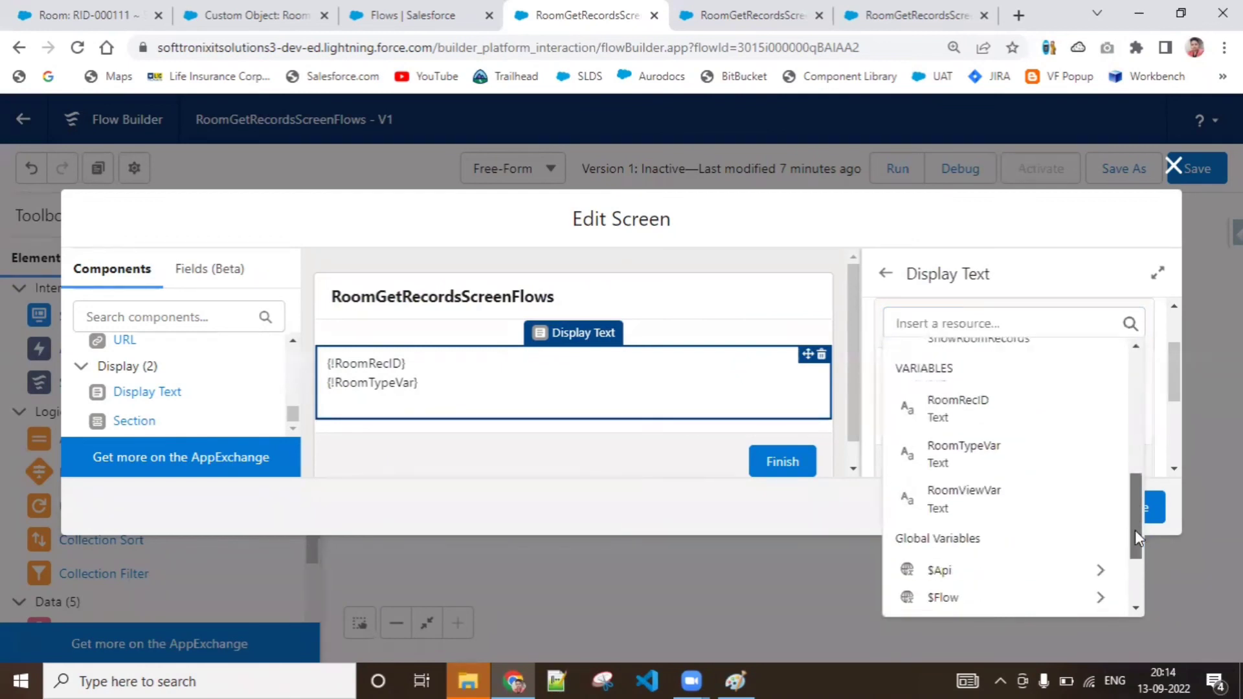
pyautogui.click(1028, 485)
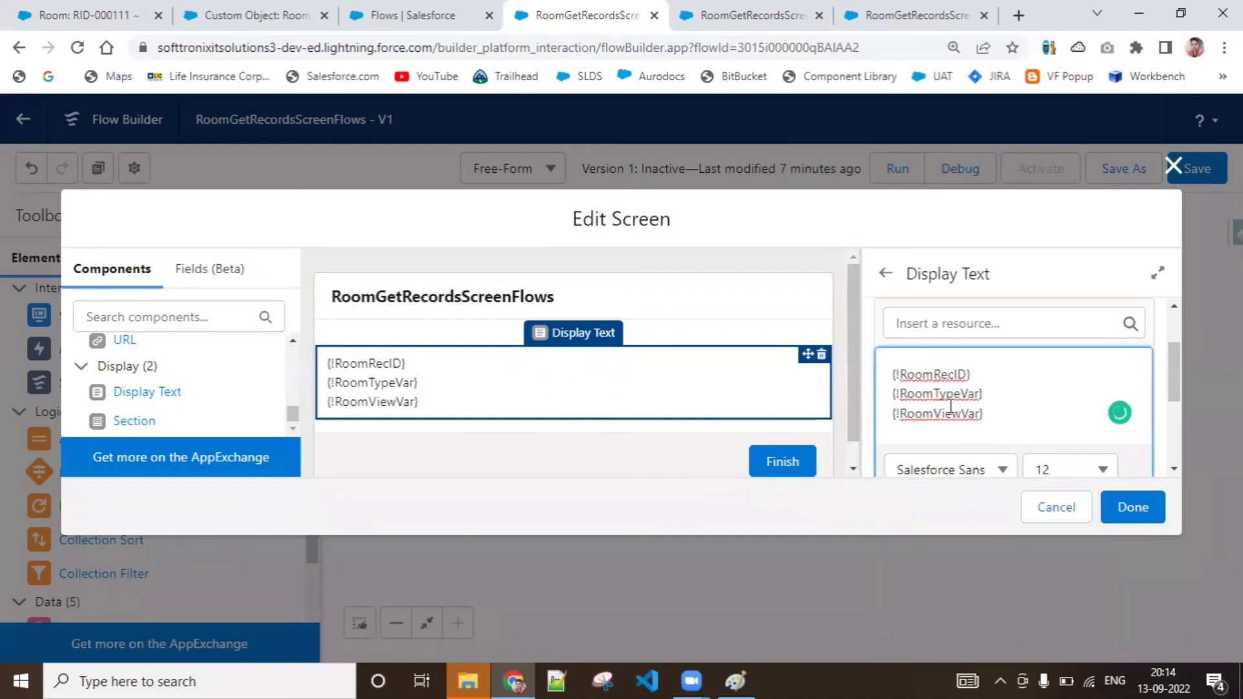
pyautogui.moveTo(1171, 382); pyautogui.dragTo(1173, 422)
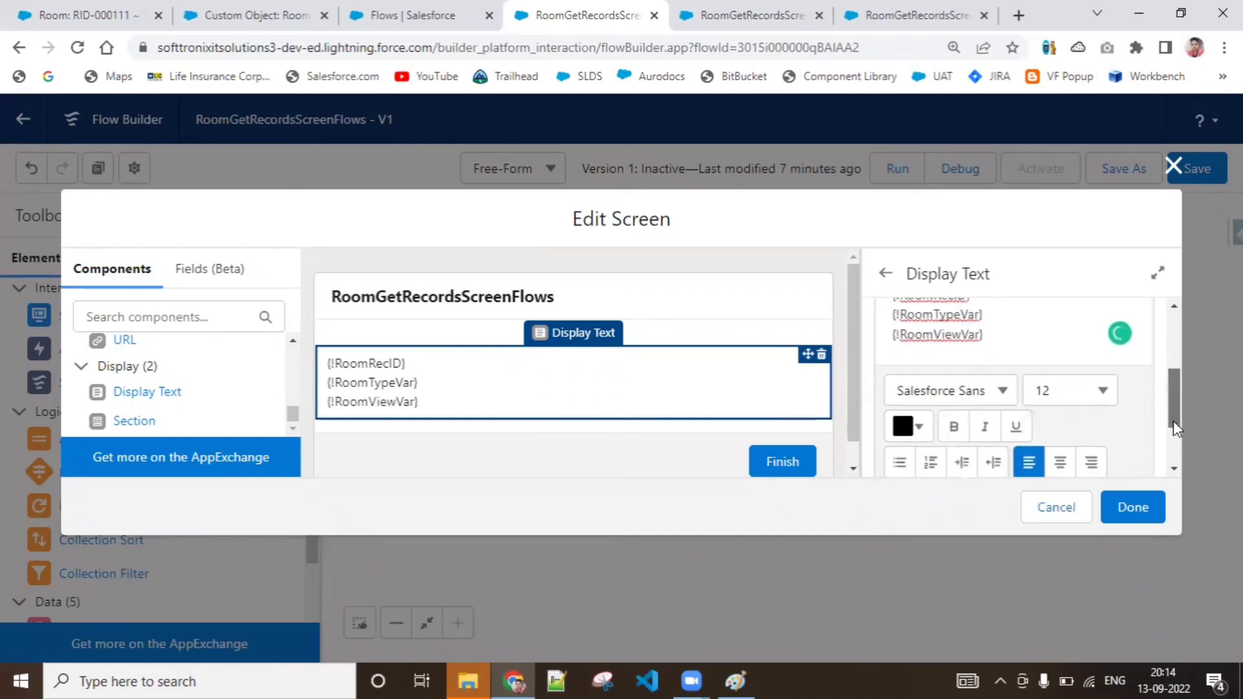
pyautogui.click(1132, 503)
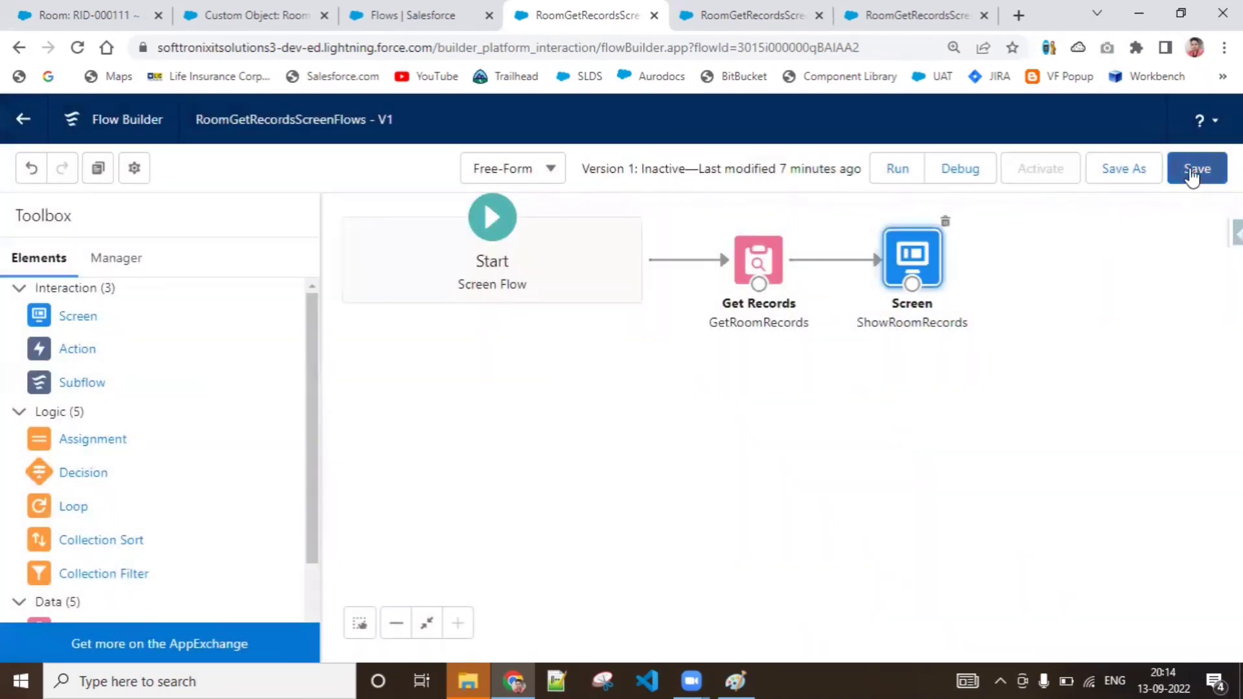
# Save the flow and run it in debug mode
pyautogui.click(1196, 172)
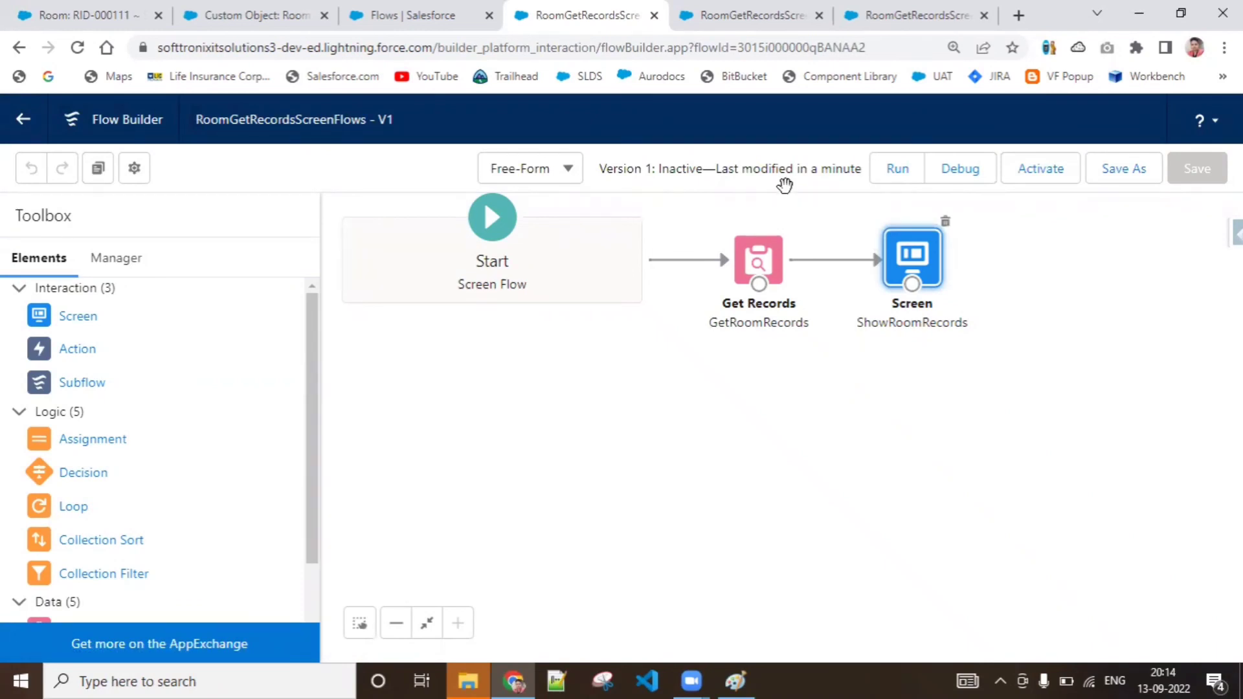
pyautogui.click(938, 182)
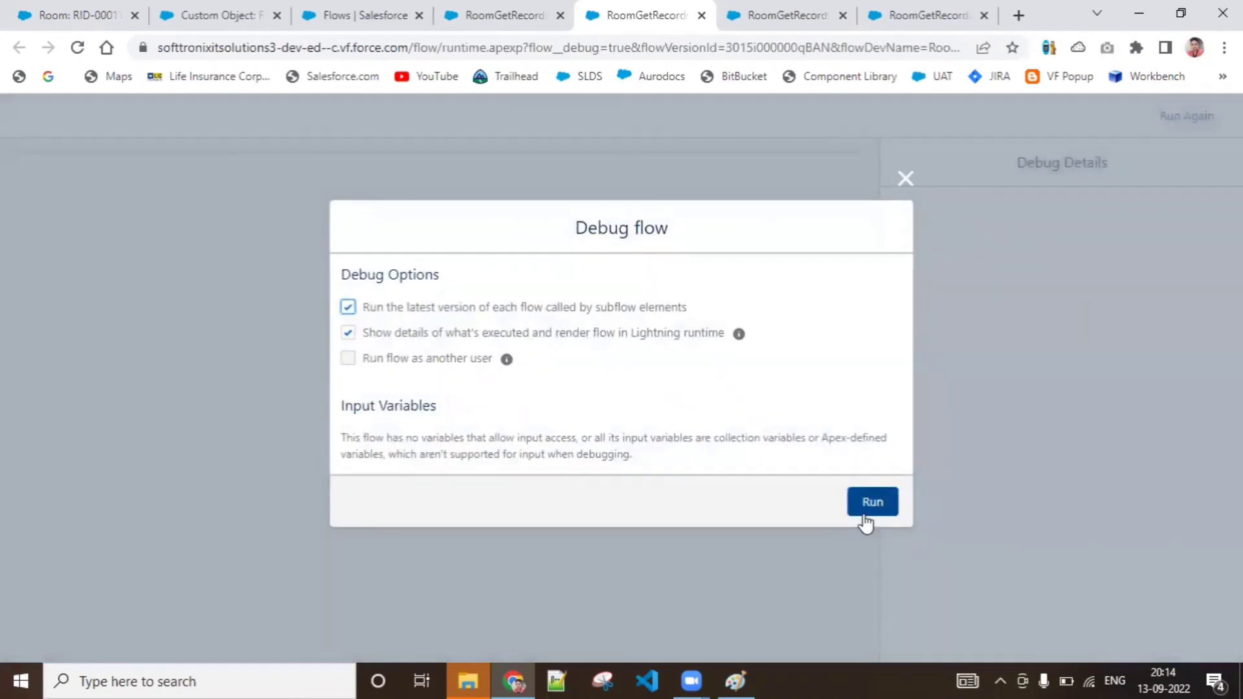
pyautogui.click(867, 518)
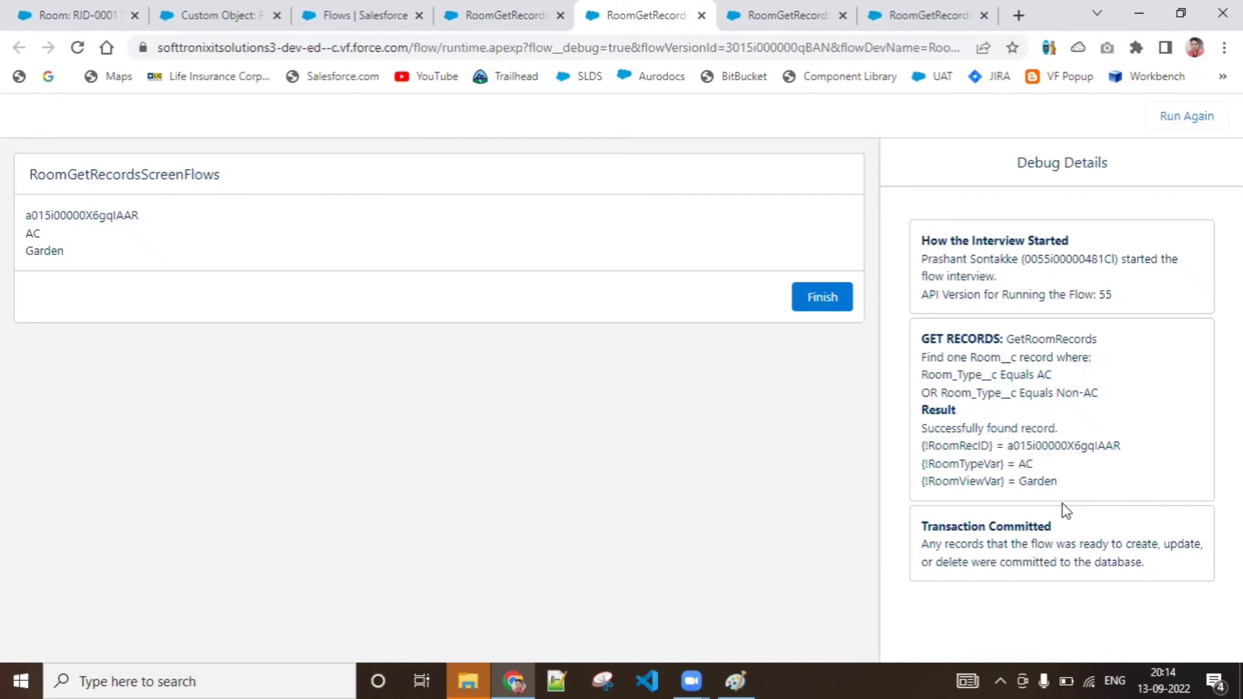
# Return to the flow canvas and review how the GetRoomRecords element stores record data in separate variables, then close it
pyautogui.click(531, 10)
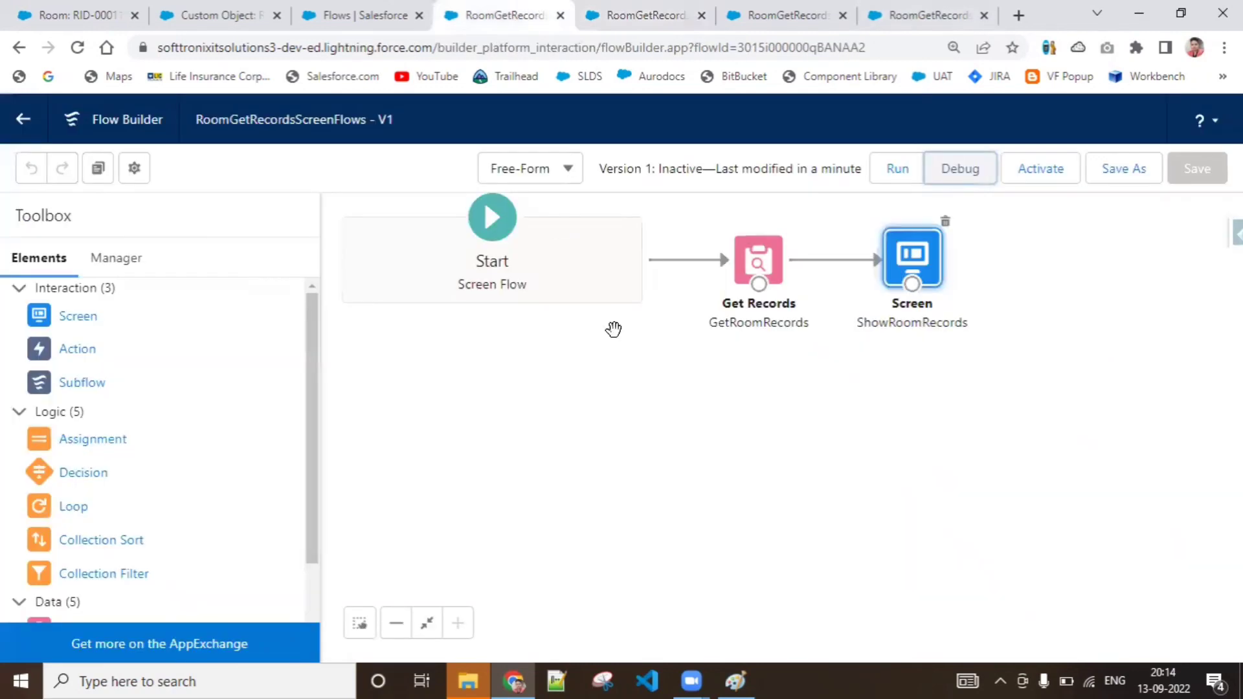
pyautogui.doubleClick(758, 259)
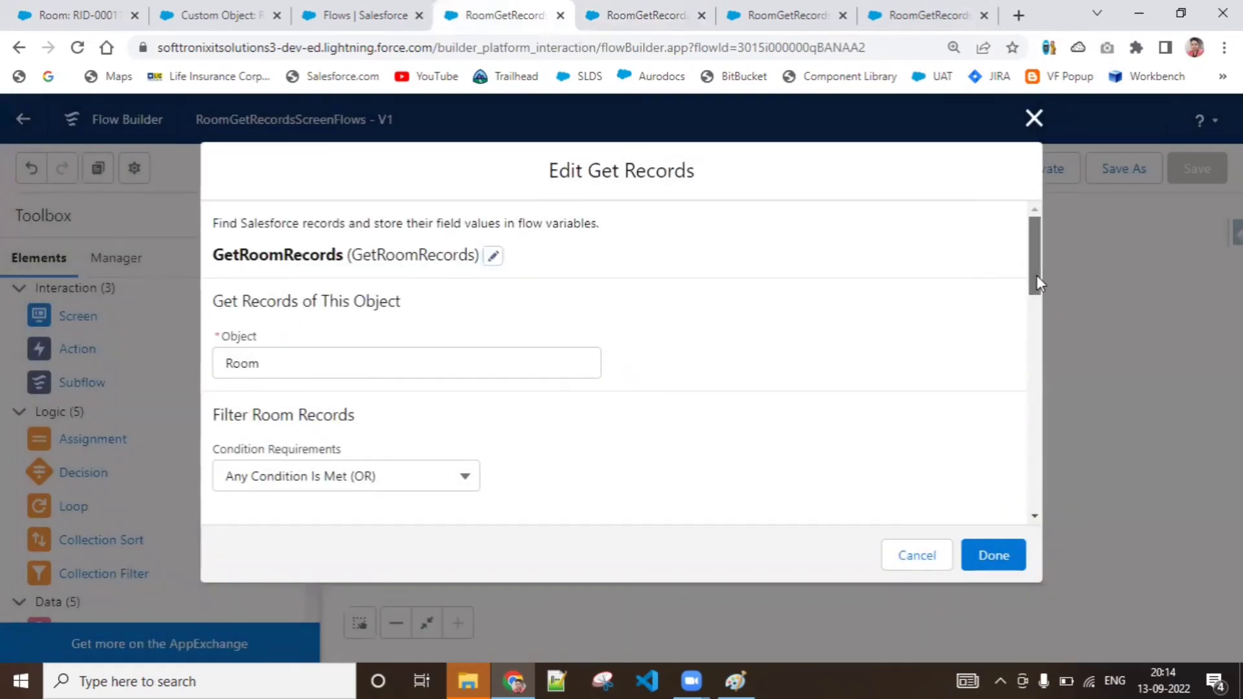
pyautogui.moveTo(1036, 275); pyautogui.dragTo(1046, 415)
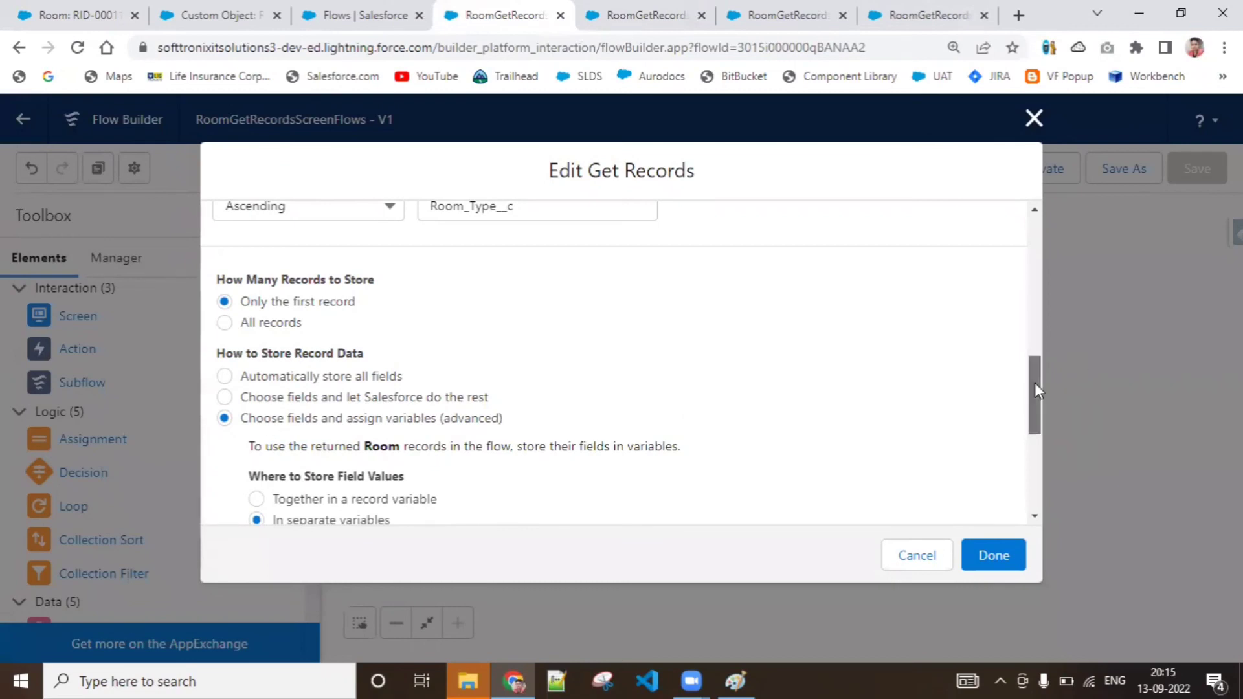
pyautogui.moveTo(1035, 382); pyautogui.dragTo(1034, 406)
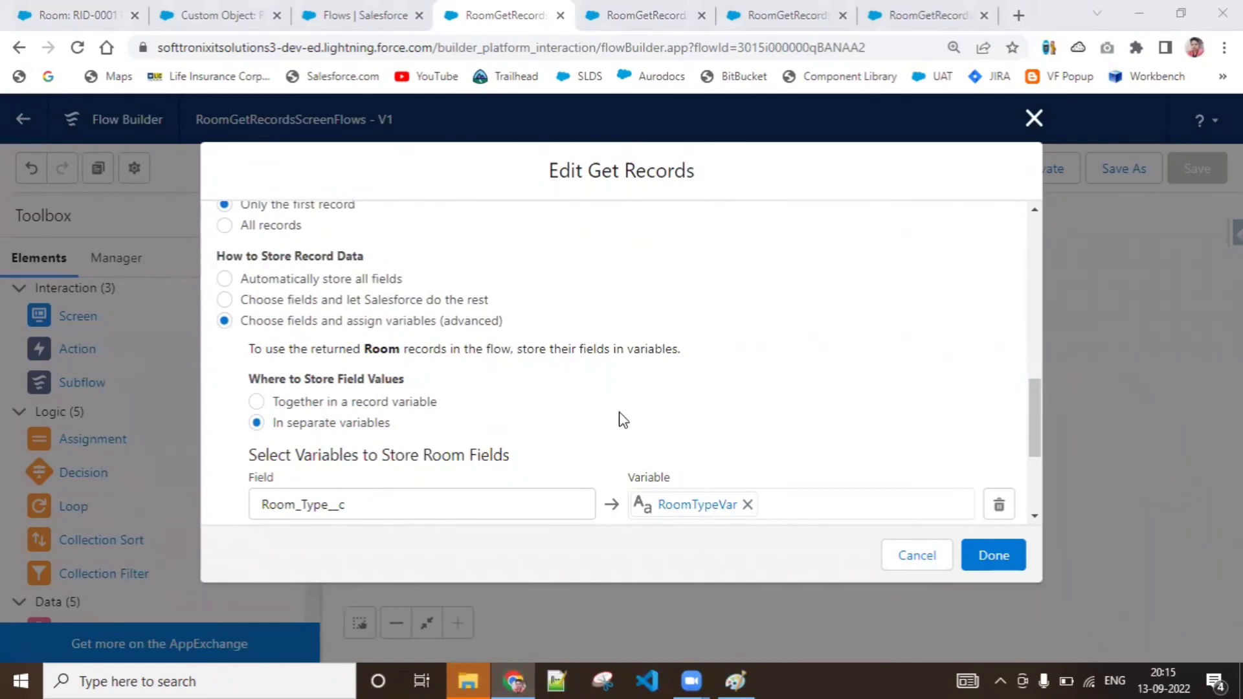
pyautogui.click(1035, 432)
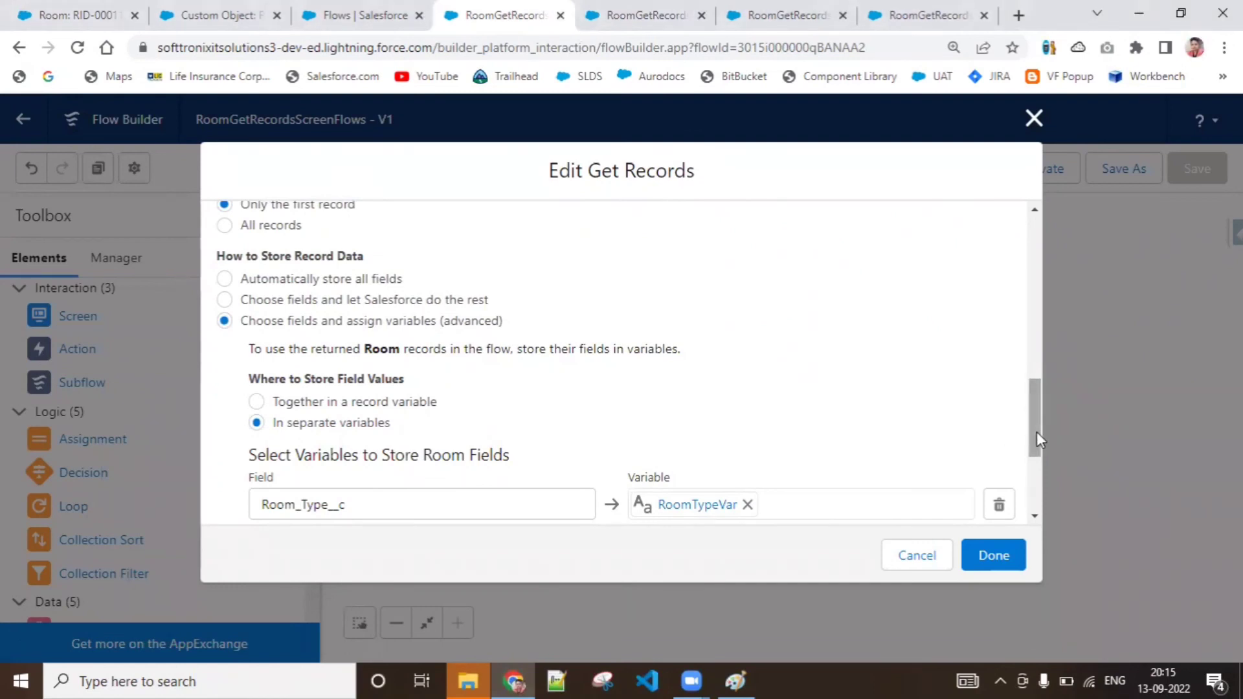
pyautogui.click(587, 672)
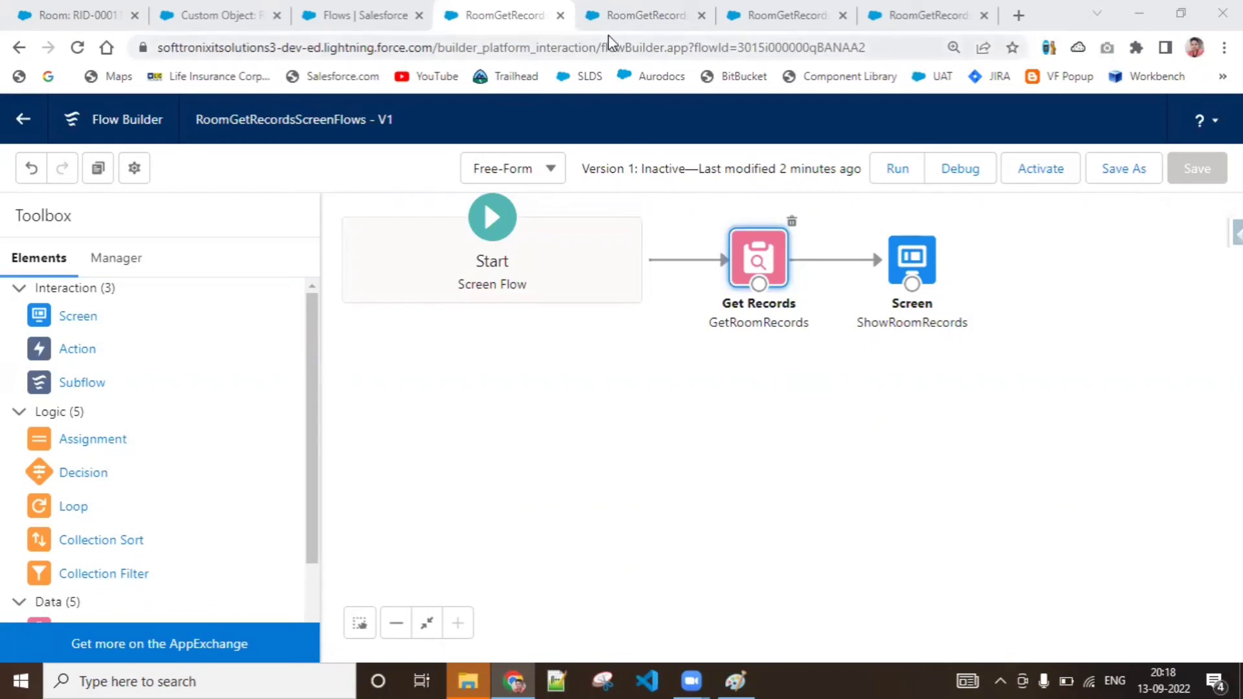
# Copy the room record Id from the debug run's output and open that record in the Room tab to compare its details
pyautogui.click(628, 7)
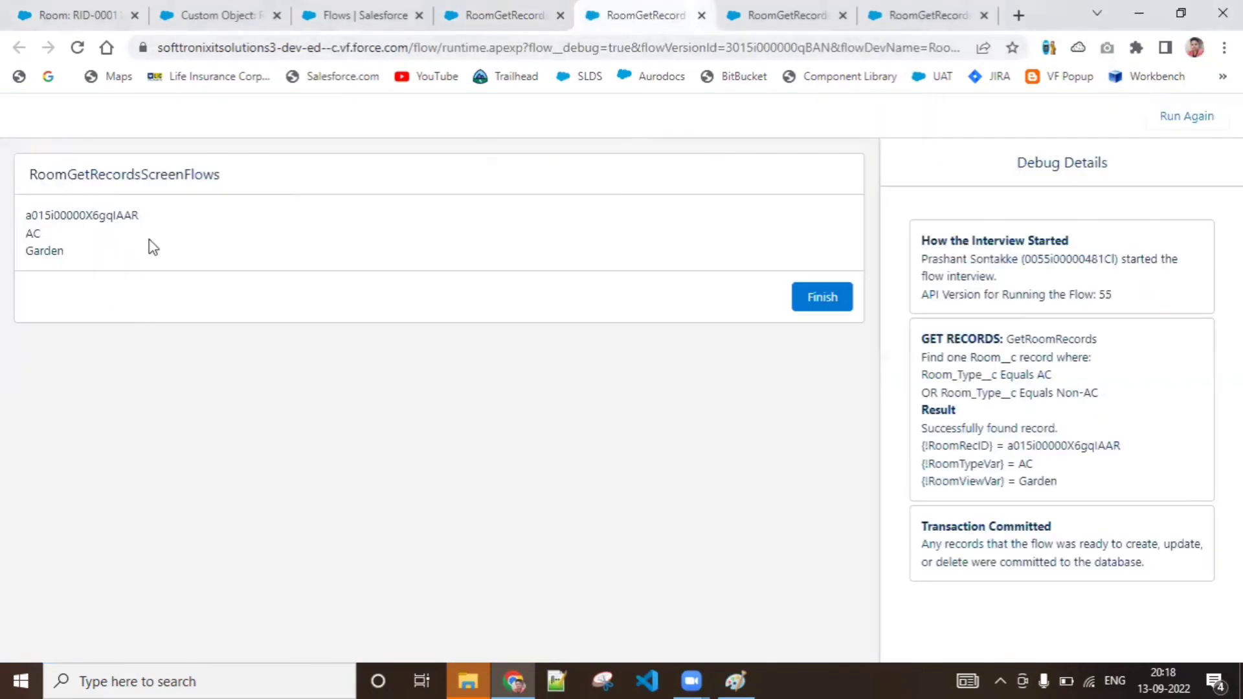
pyautogui.doubleClick(99, 216)
pyautogui.hotkey('ctrl', 'c')
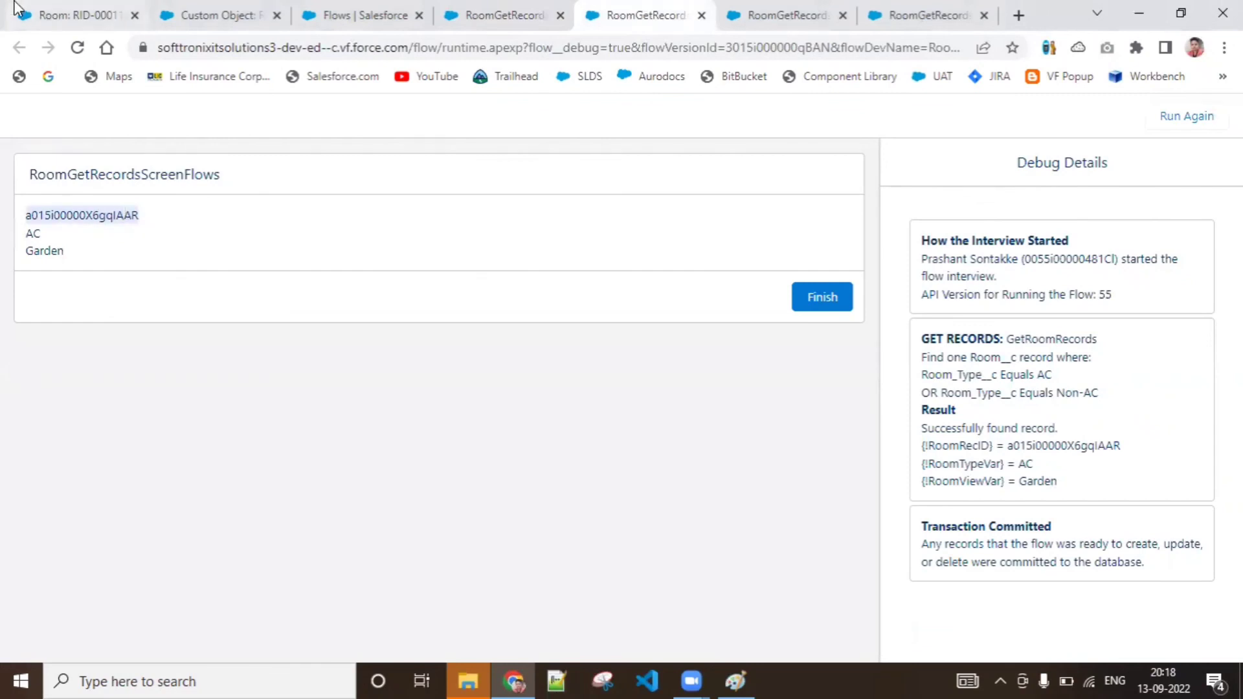
pyautogui.click(63, 14)
pyautogui.doubleClick(456, 46)
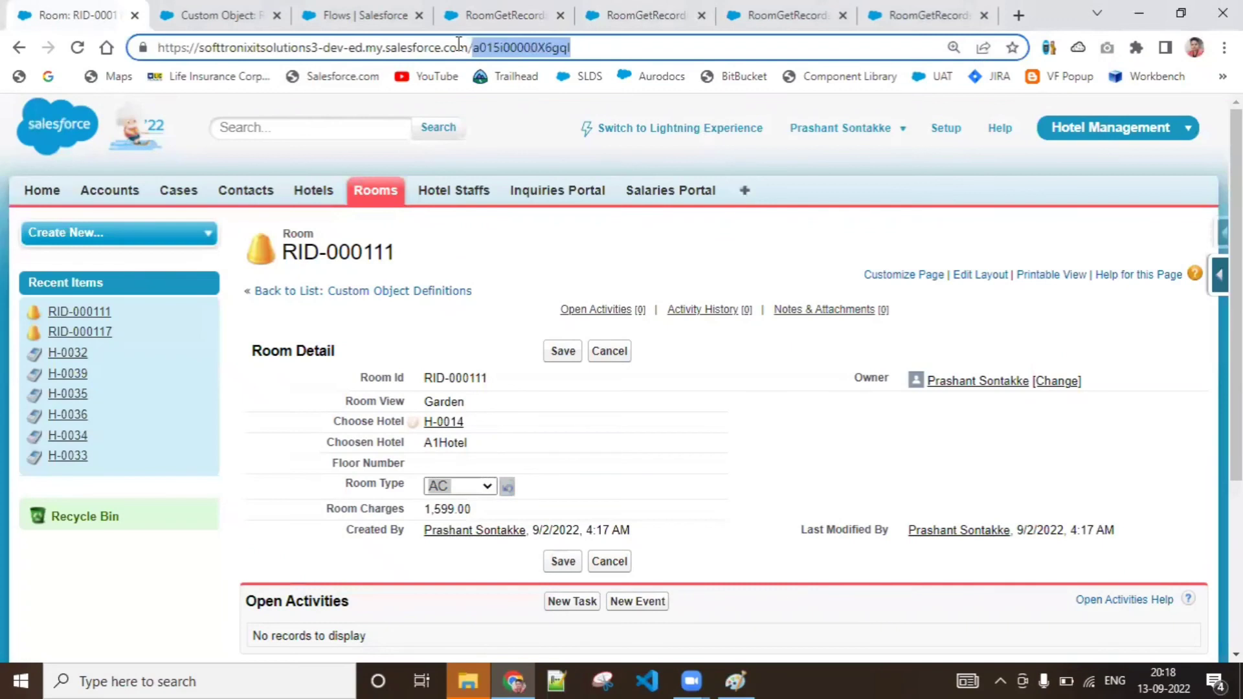
pyautogui.hotkey('ctrl', 'v')
pyautogui.press('Return')
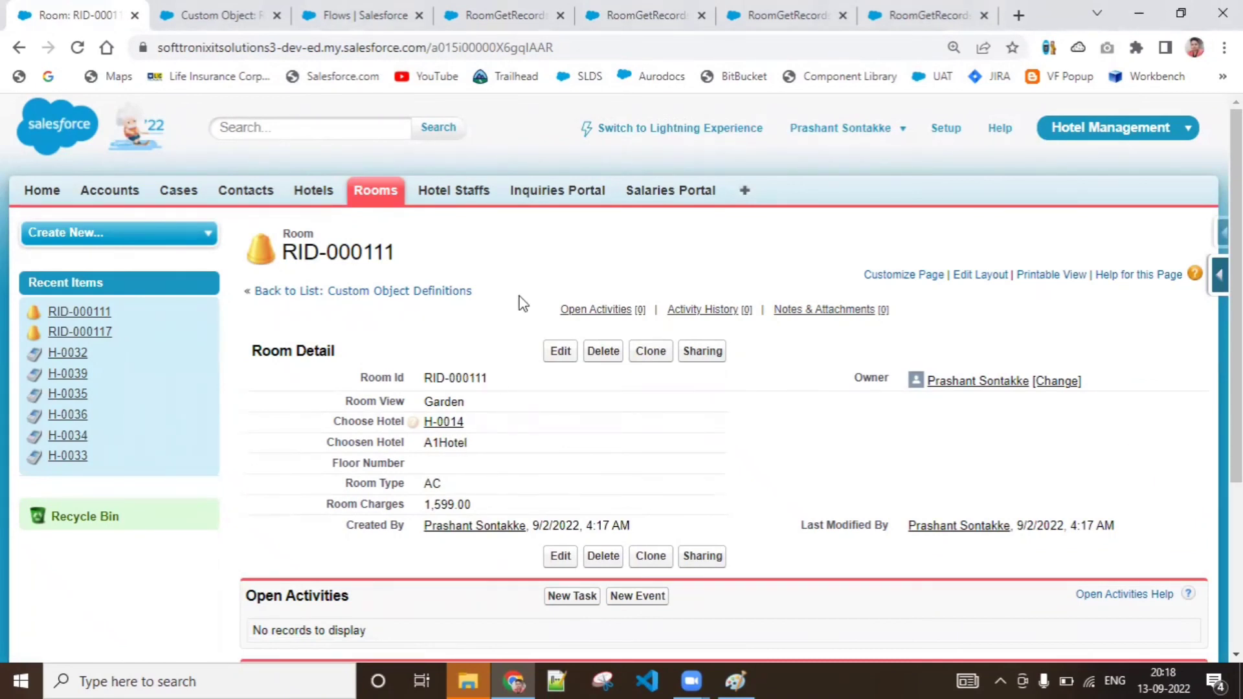
# Close the two older debug run tabs and return to the RoomGetRecordsScreenFlows canvas
pyautogui.click(874, 19)
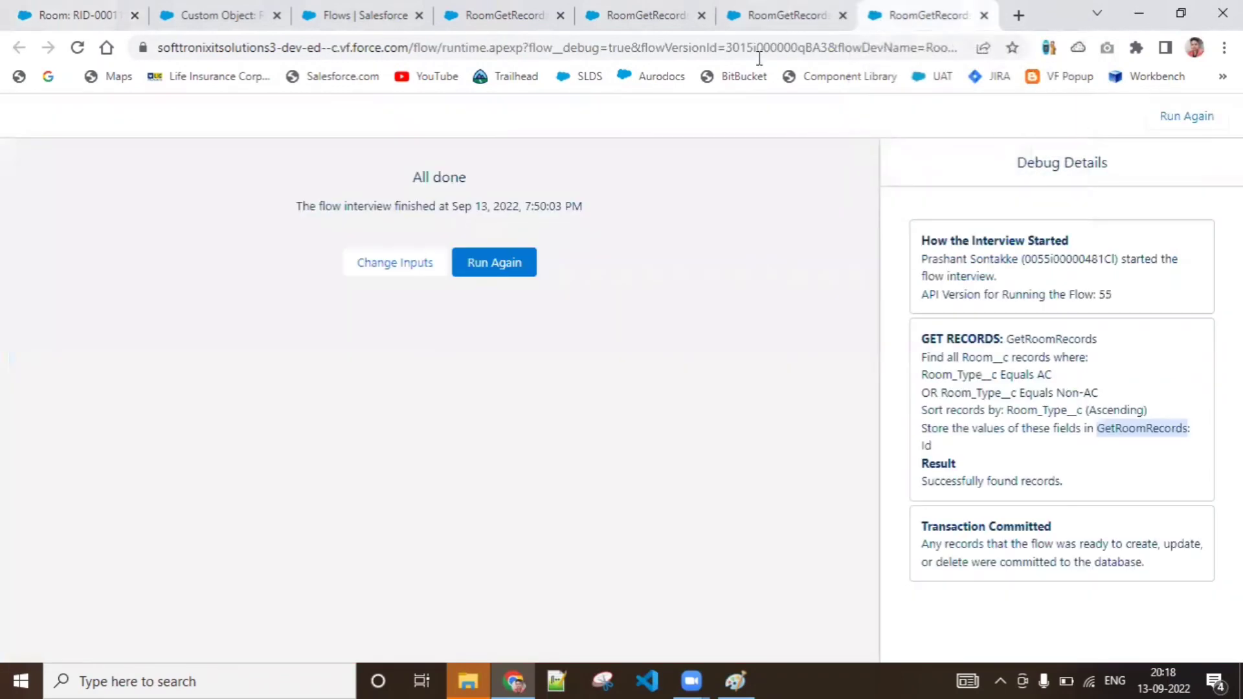
pyautogui.click(984, 15)
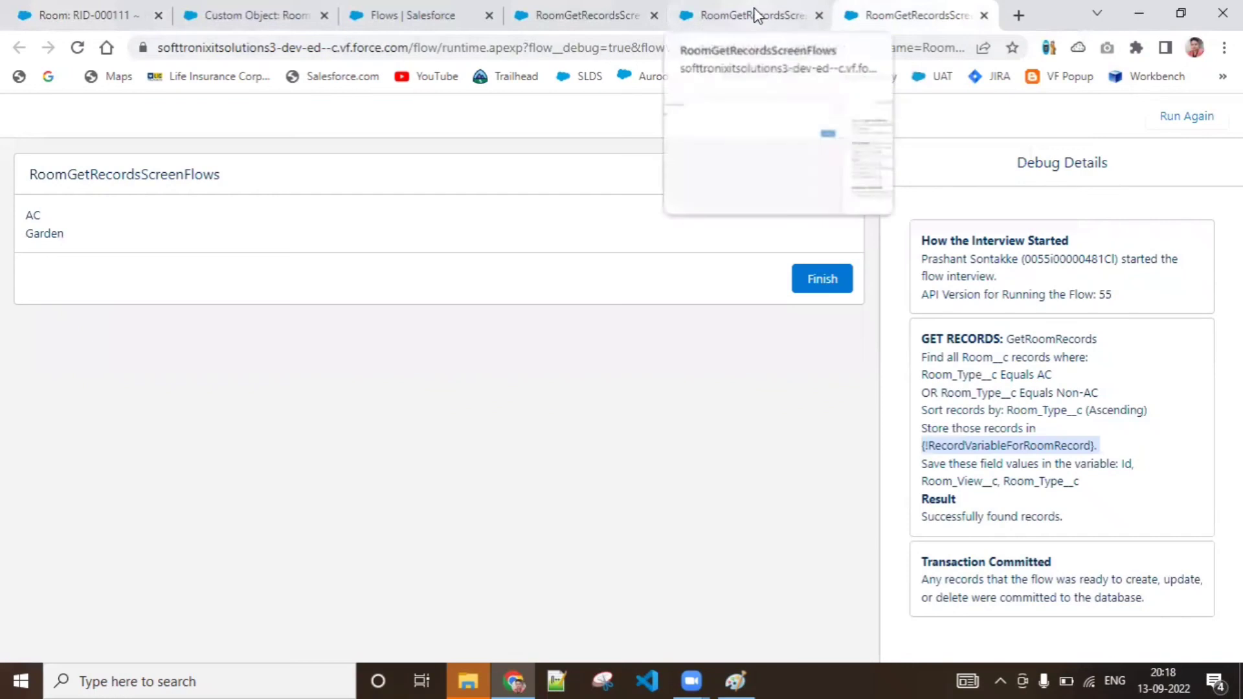
pyautogui.click(753, 12)
pyautogui.click(915, 26)
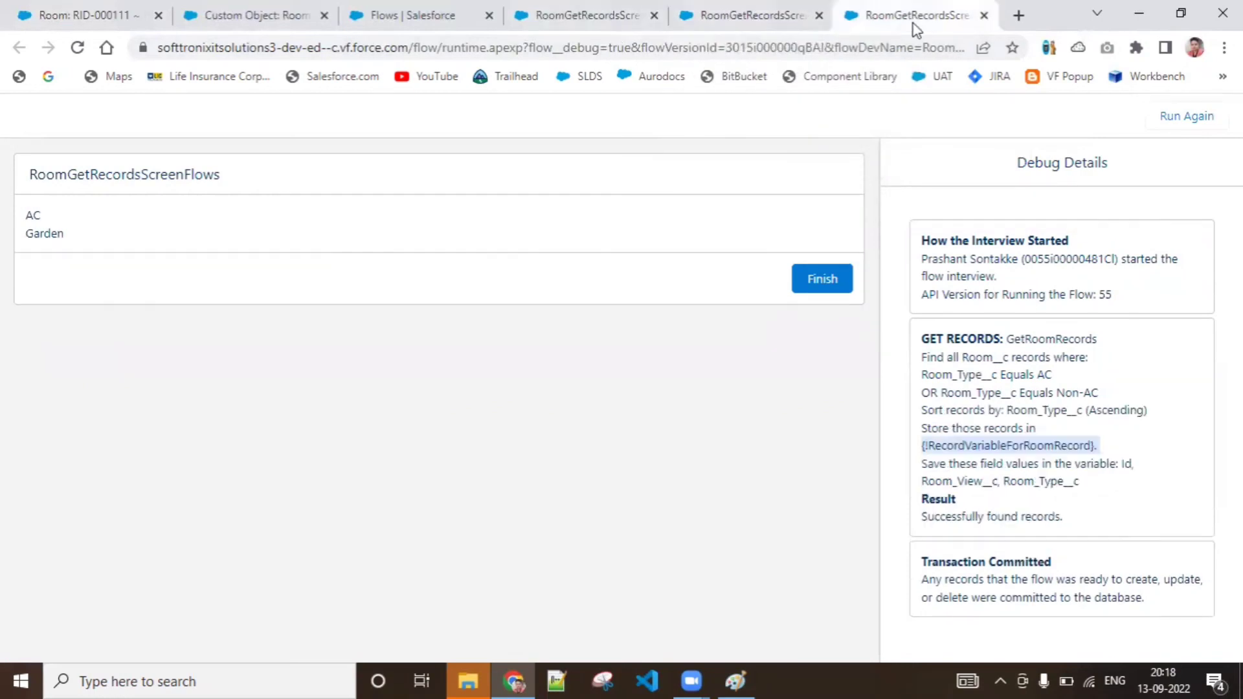
pyautogui.click(984, 15)
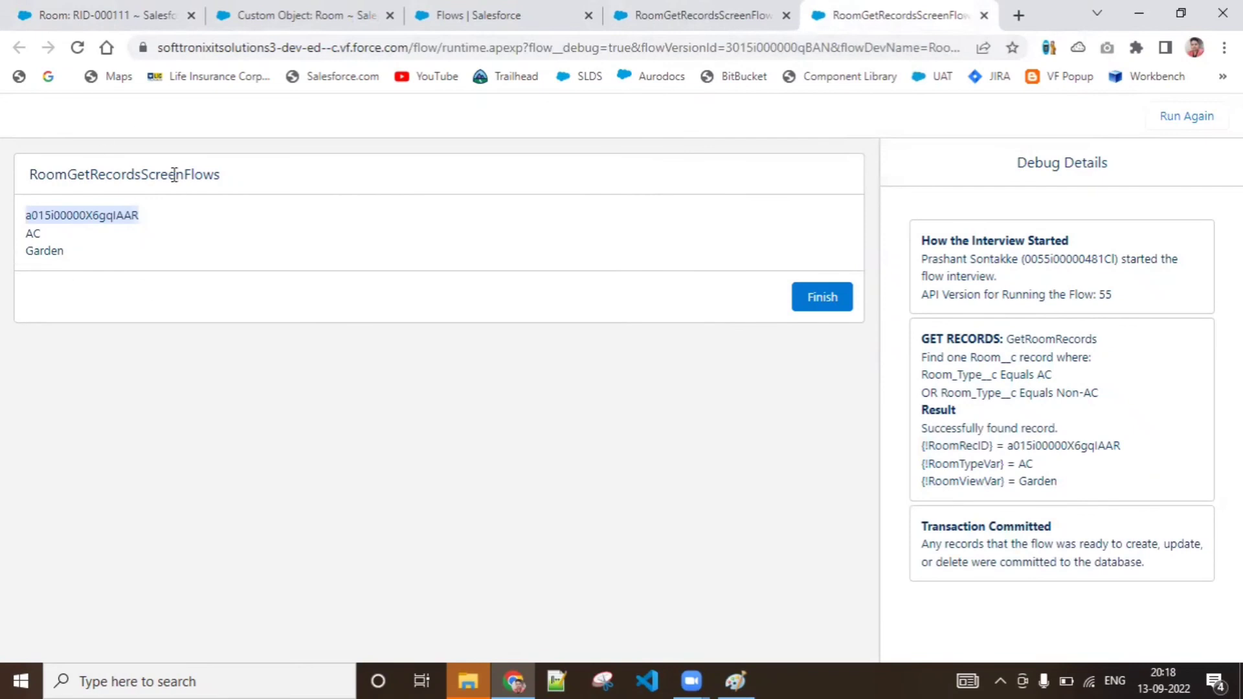
pyautogui.click(650, 9)
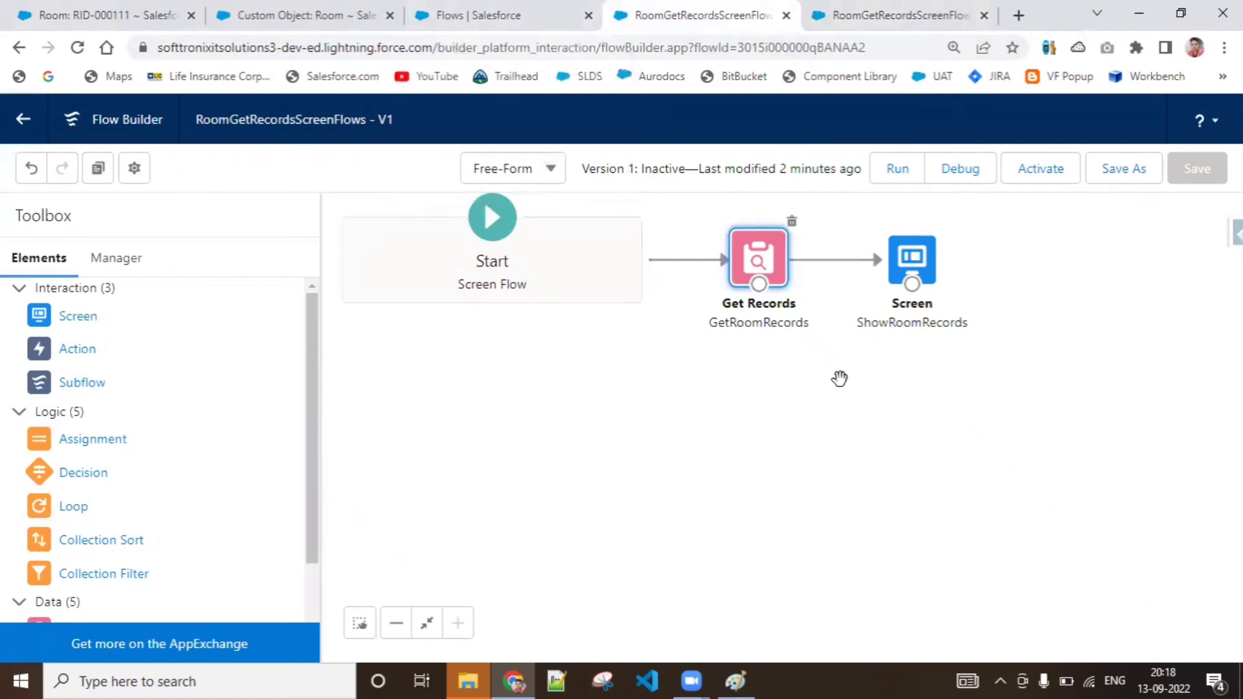
# Add a Delete Records element to the canvas after the ShowRoomRecords screen and label it DeleteRoomRec
pyautogui.scroll(-2, 316, 492)
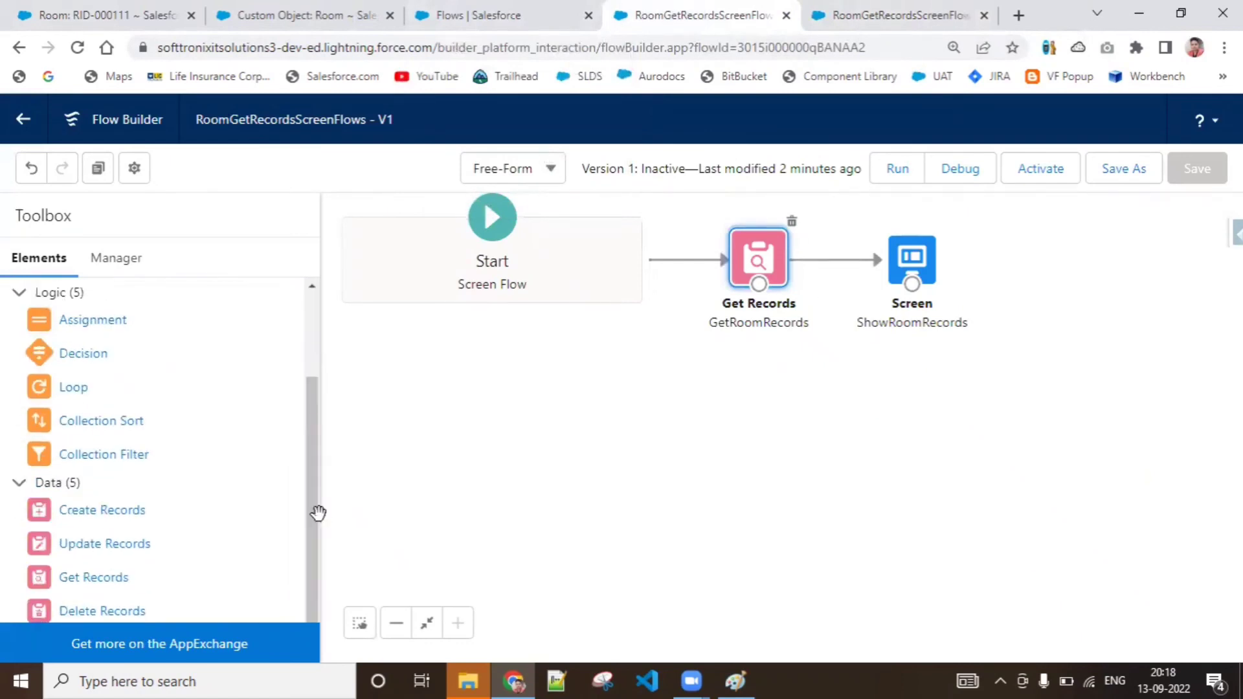
pyautogui.moveTo(133, 610); pyautogui.dragTo(1030, 239)
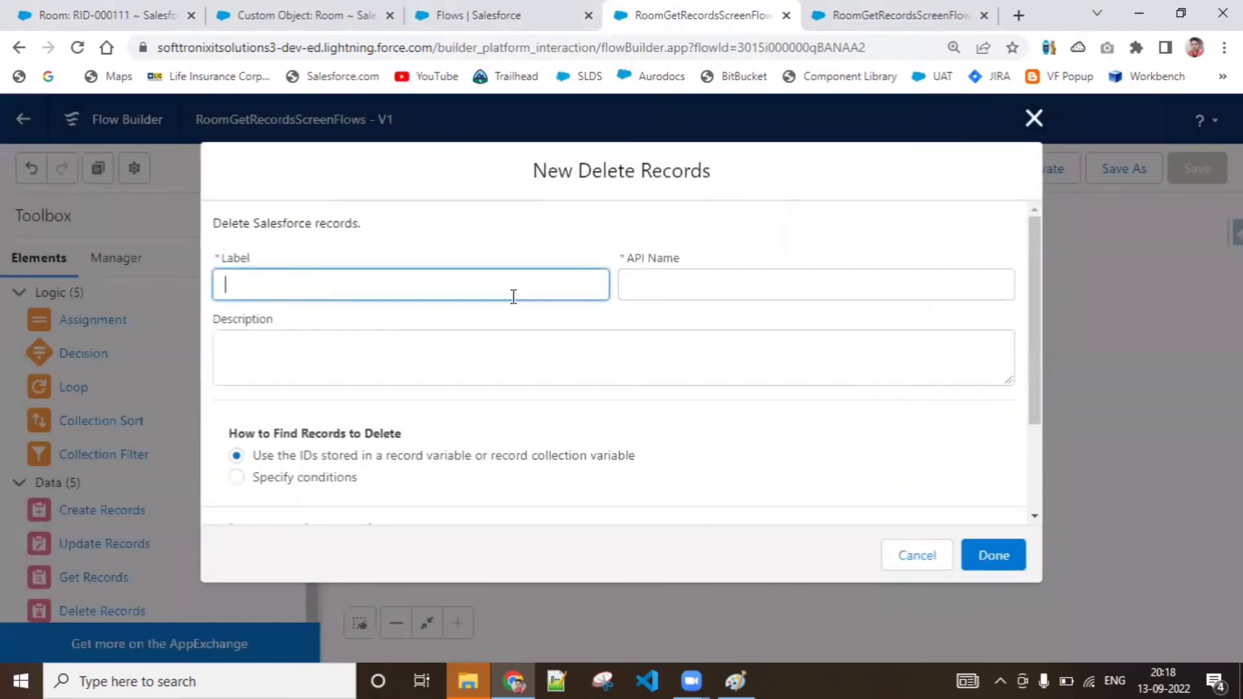
pyautogui.write('DeleteRoomRe')
pyautogui.write('c')
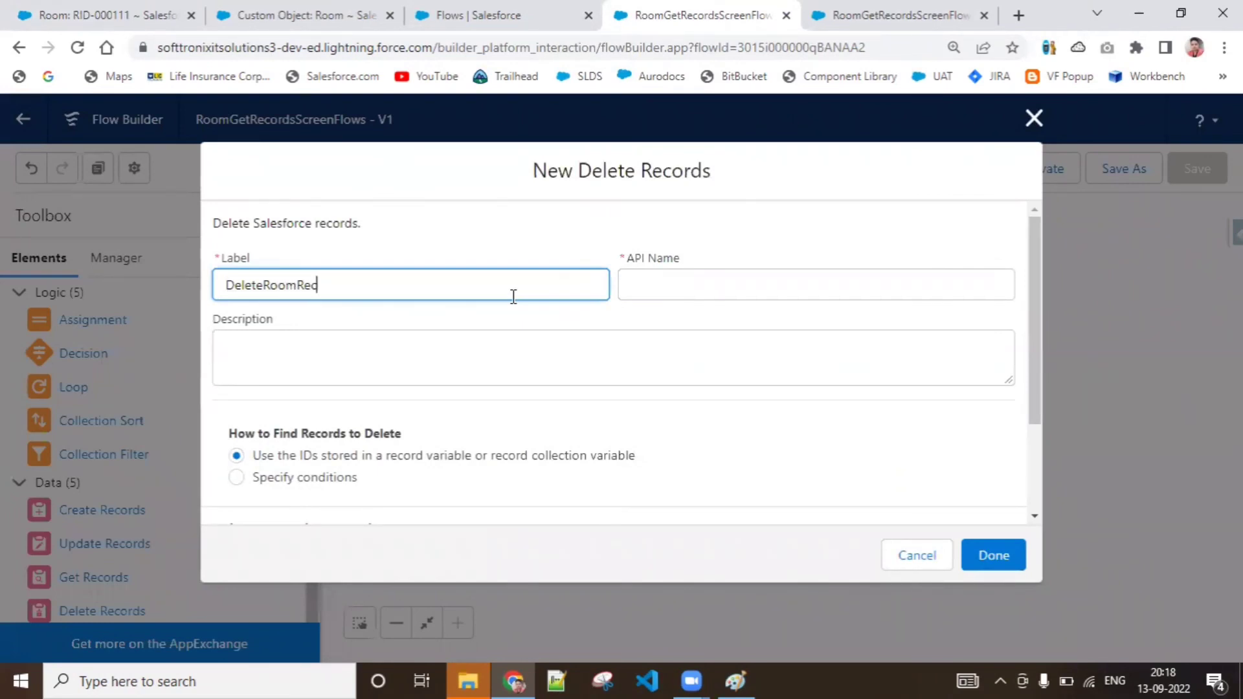
pyautogui.click(756, 288)
# Compare the two ways of finding records to delete and check the available record variables against the latest debug run
pyautogui.moveTo(1031, 361); pyautogui.dragTo(1031, 439)
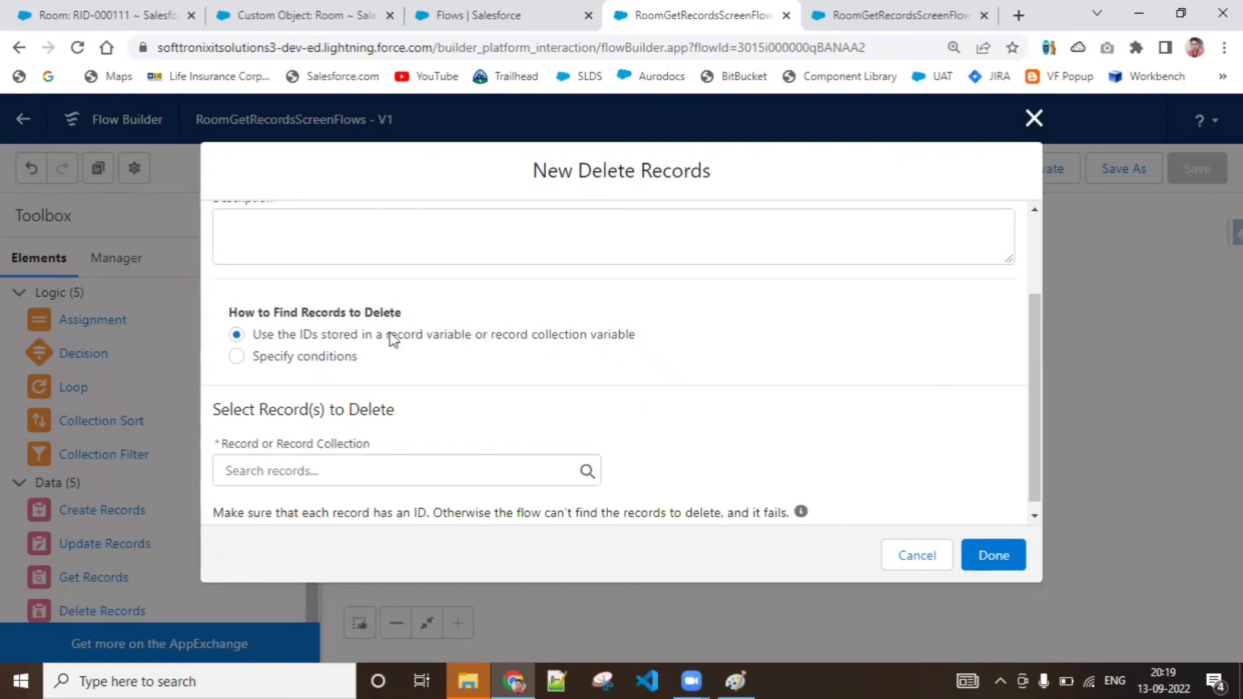
pyautogui.click(351, 360)
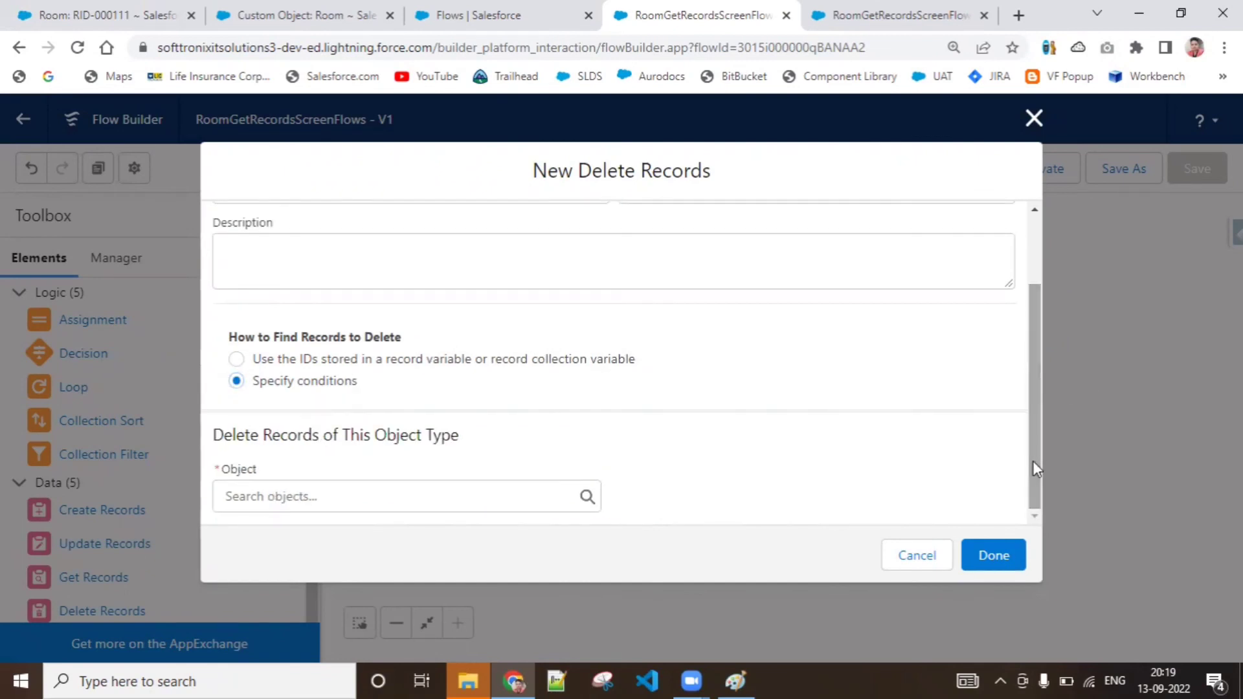
pyautogui.click(474, 363)
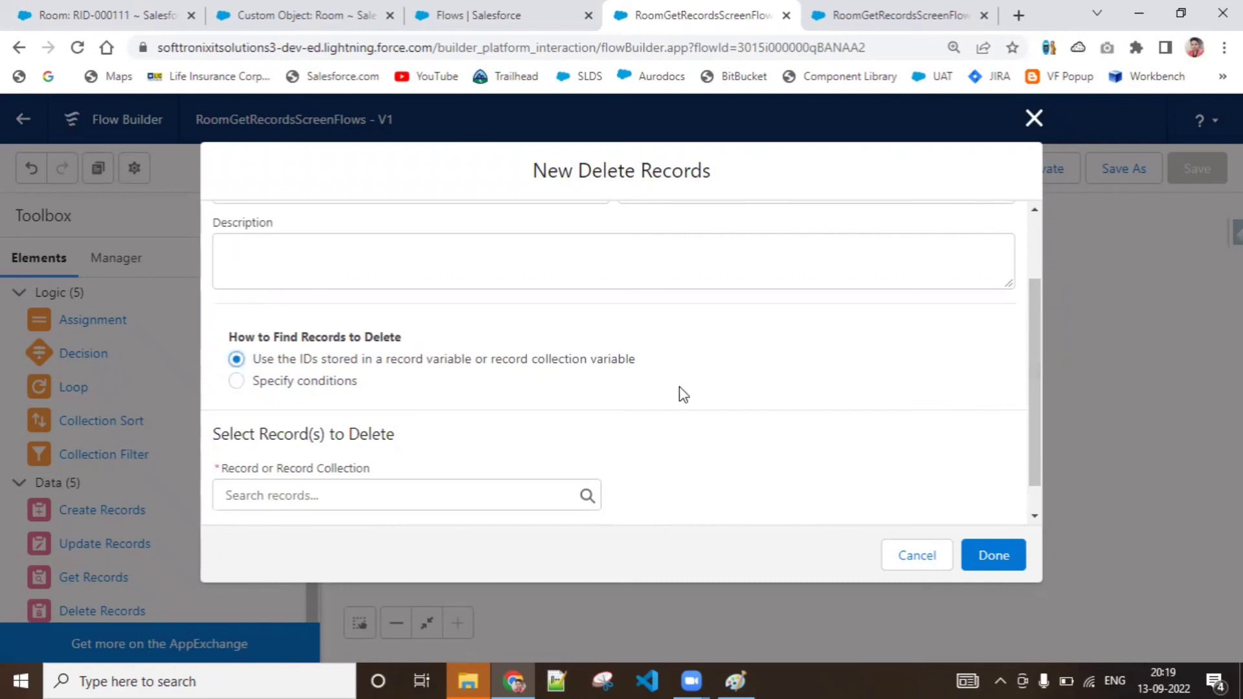
pyautogui.scroll(-1, 1036, 479)
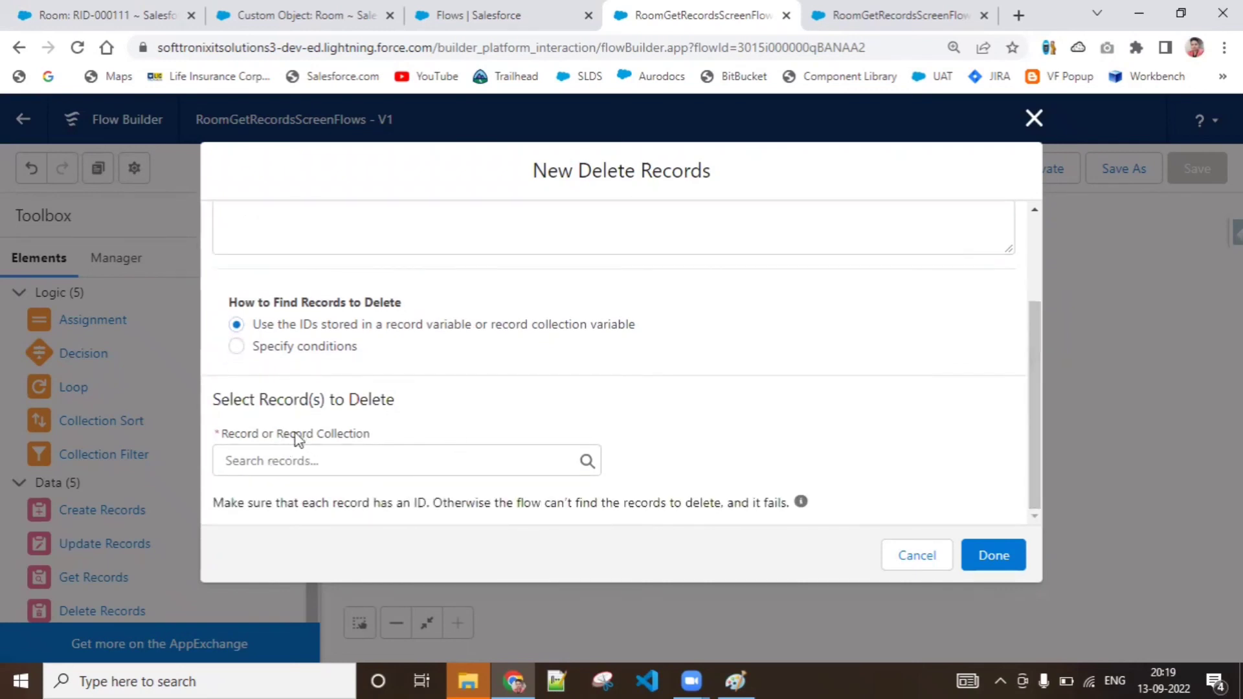
pyautogui.click(360, 461)
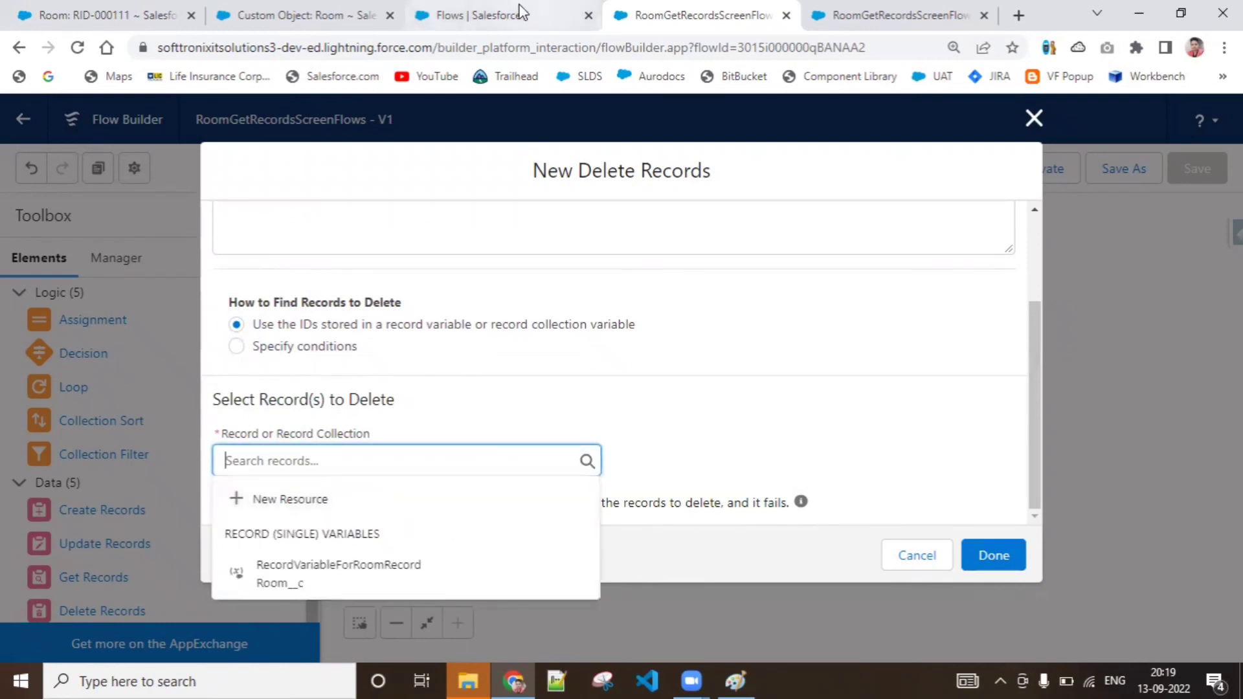
pyautogui.click(861, 17)
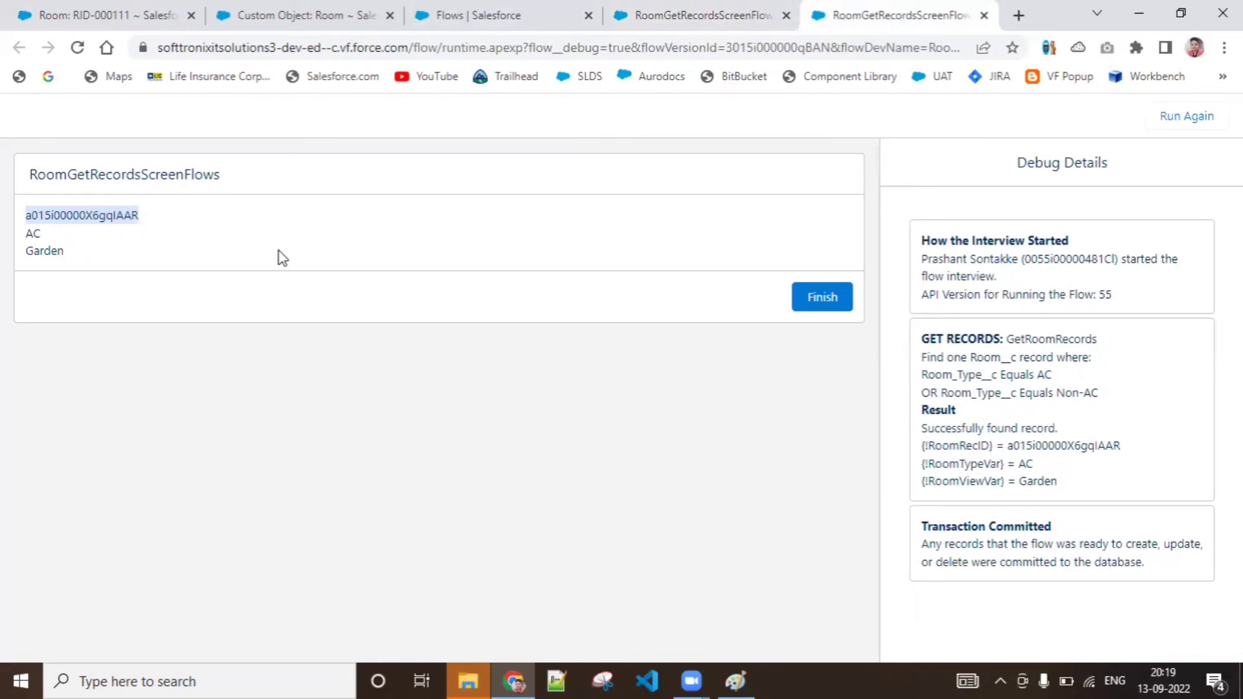
pyautogui.click(658, 8)
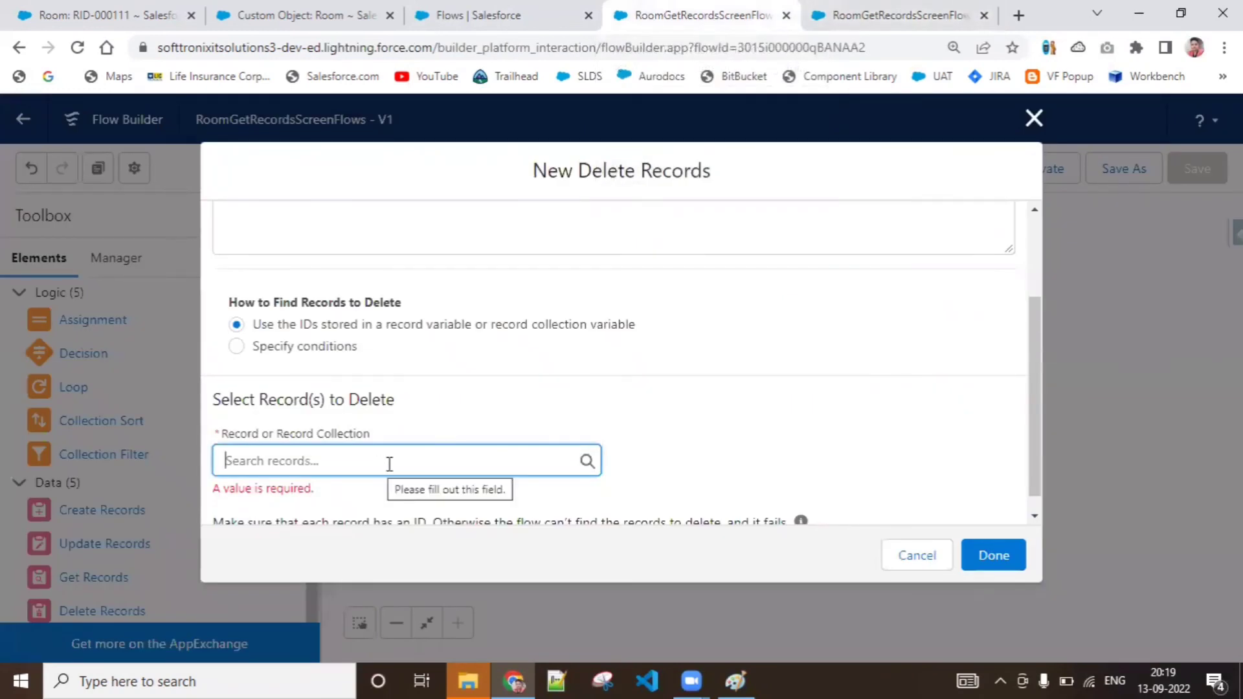
pyautogui.click(1033, 518)
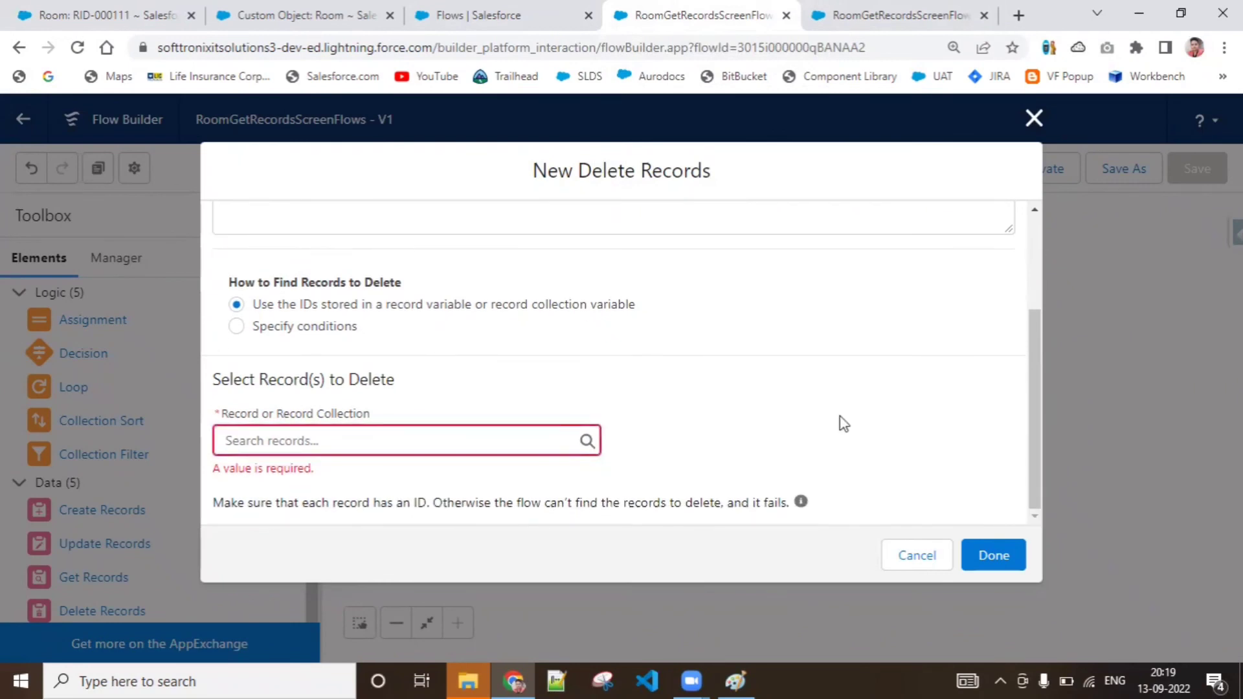
# Try finding the records to delete by specified conditions on the Room object, checking the debug run for filter values
pyautogui.click(315, 331)
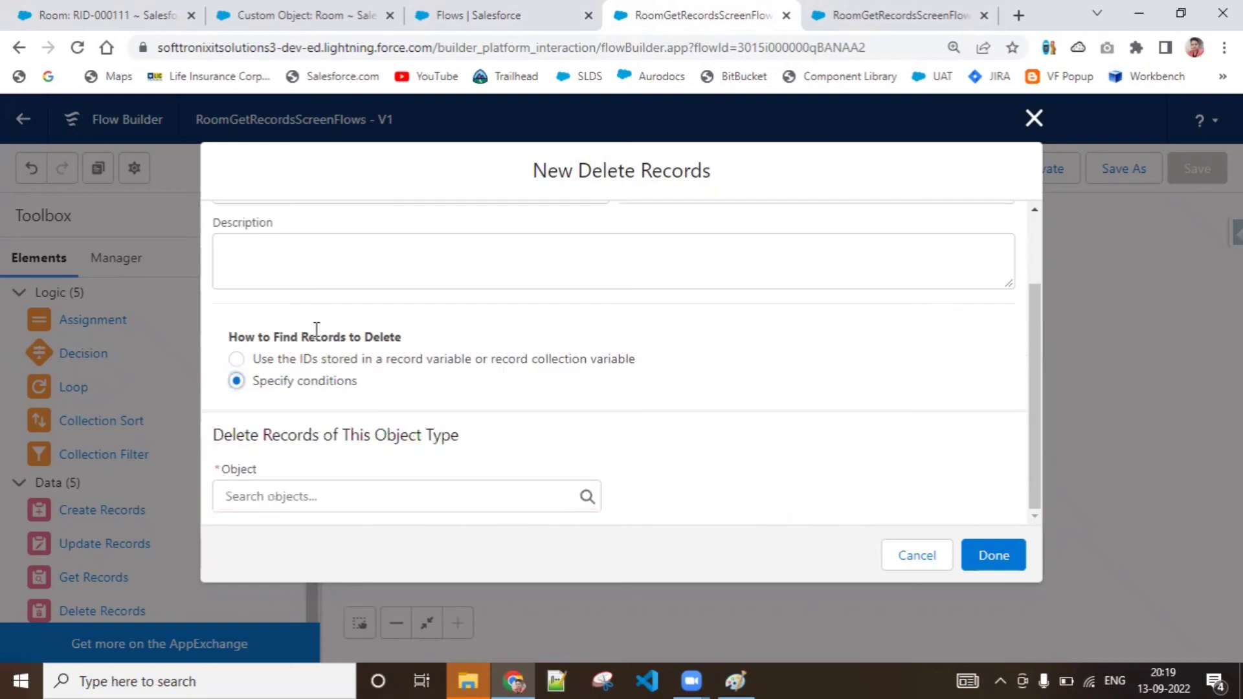
pyautogui.click(503, 488)
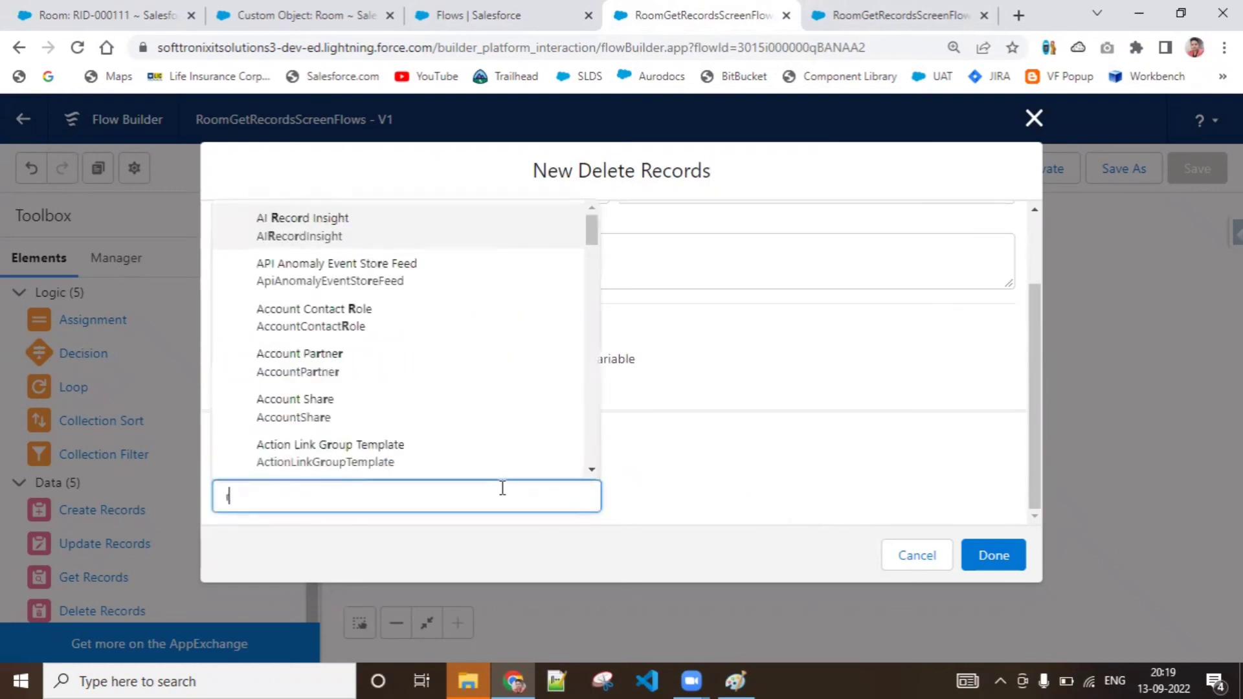
pyautogui.write('room')
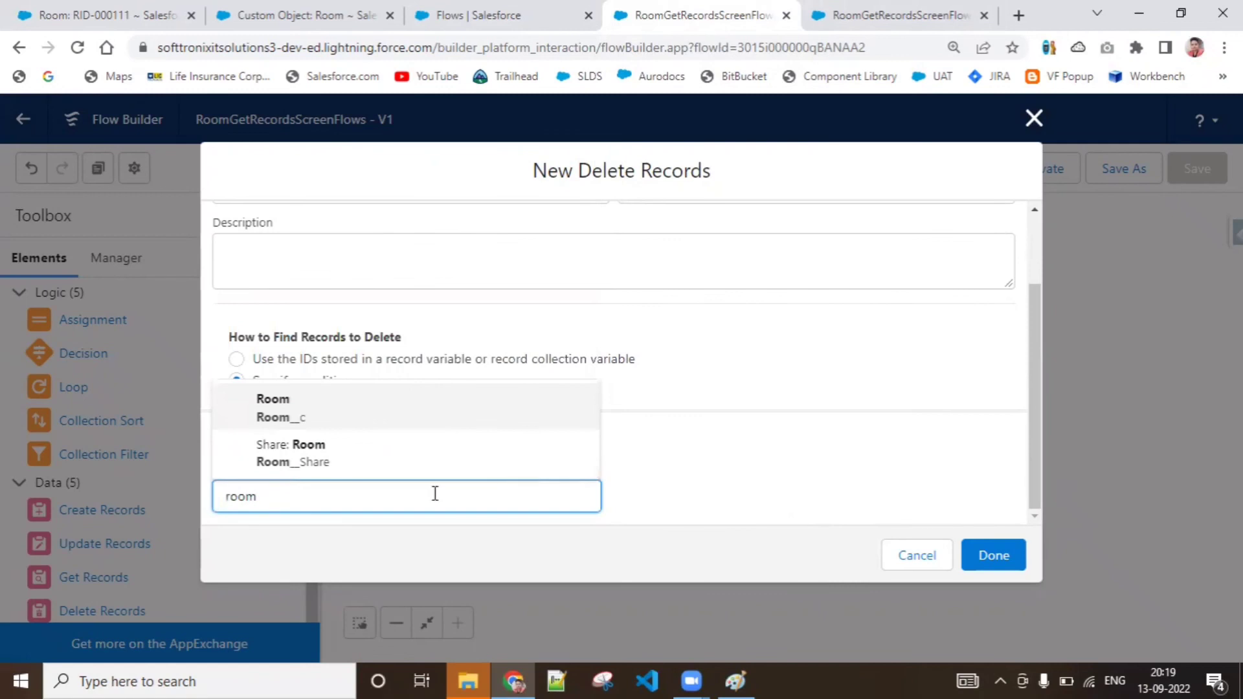
pyautogui.click(430, 402)
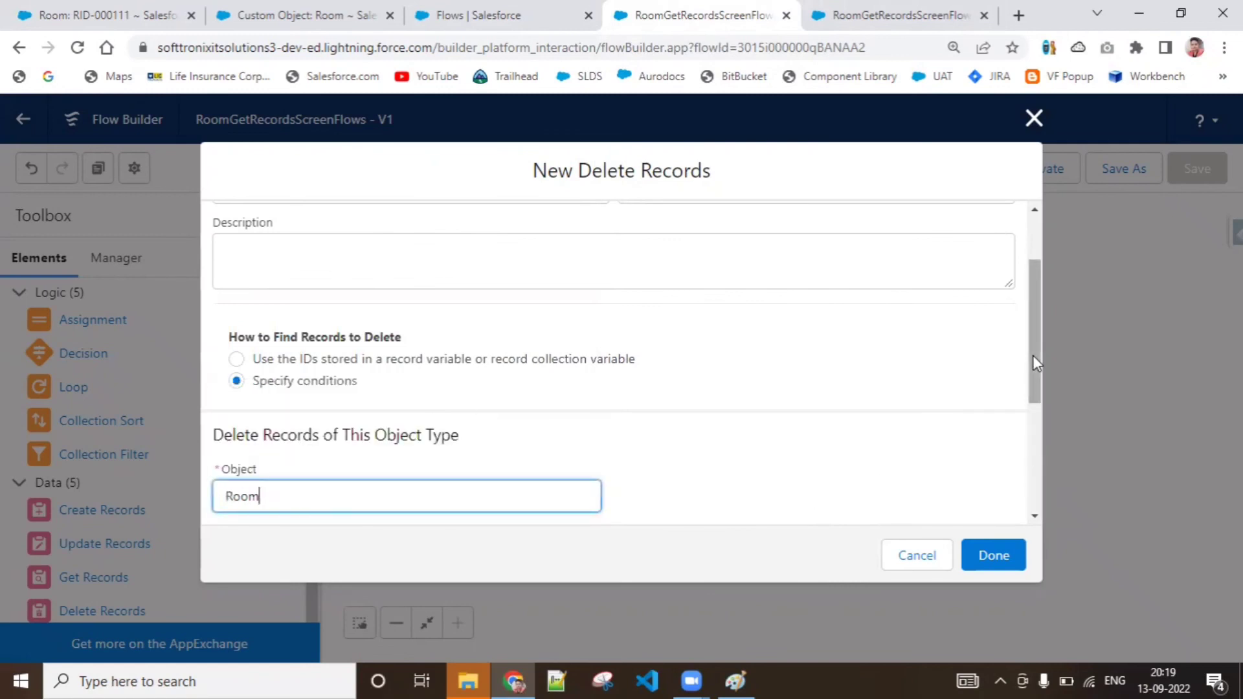
pyautogui.moveTo(1031, 355); pyautogui.dragTo(1030, 499)
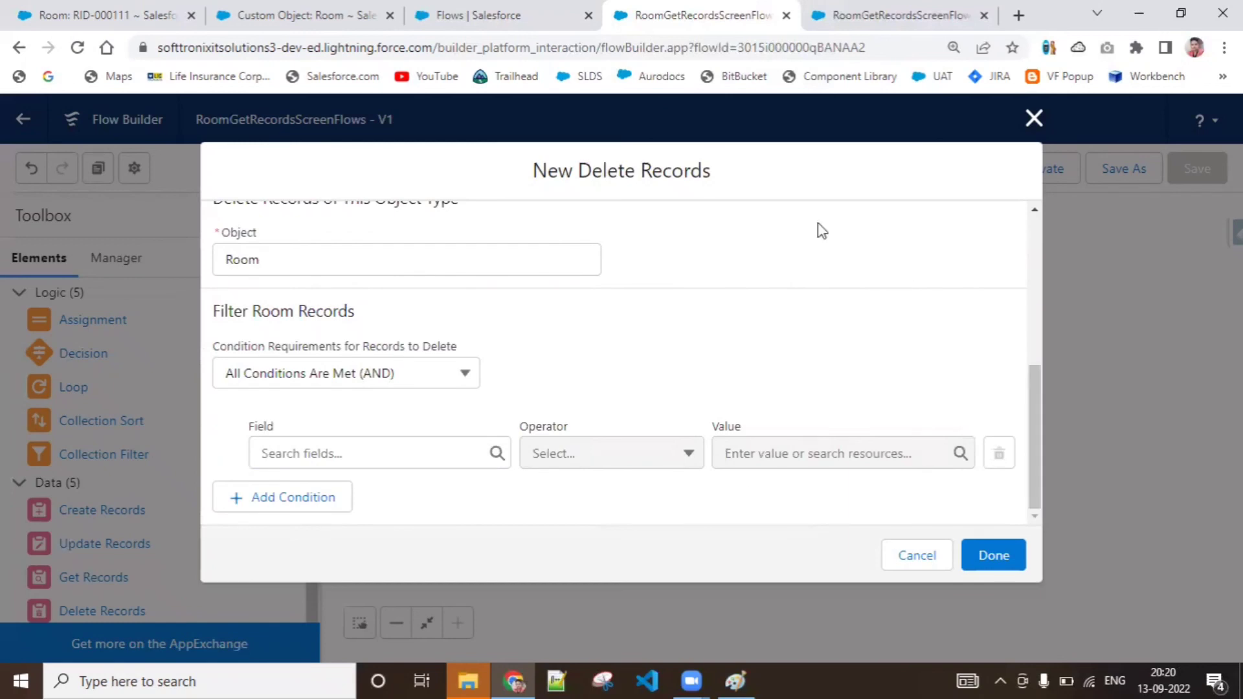
pyautogui.click(877, 13)
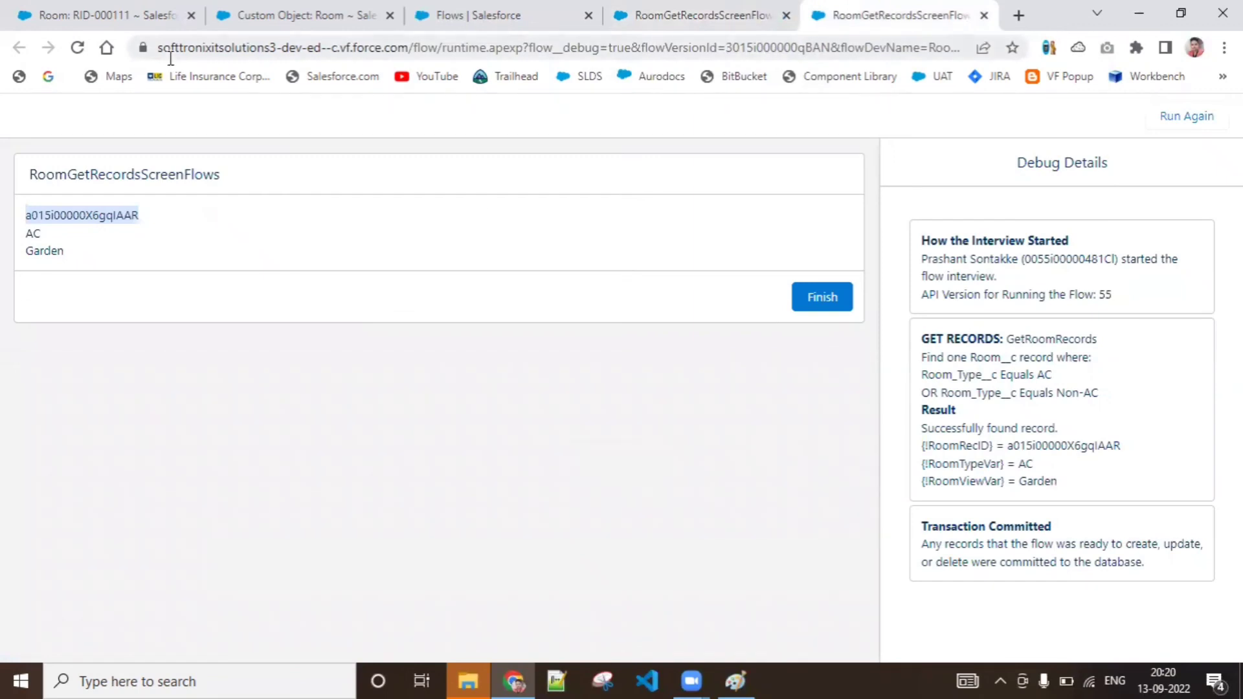
pyautogui.click(687, 16)
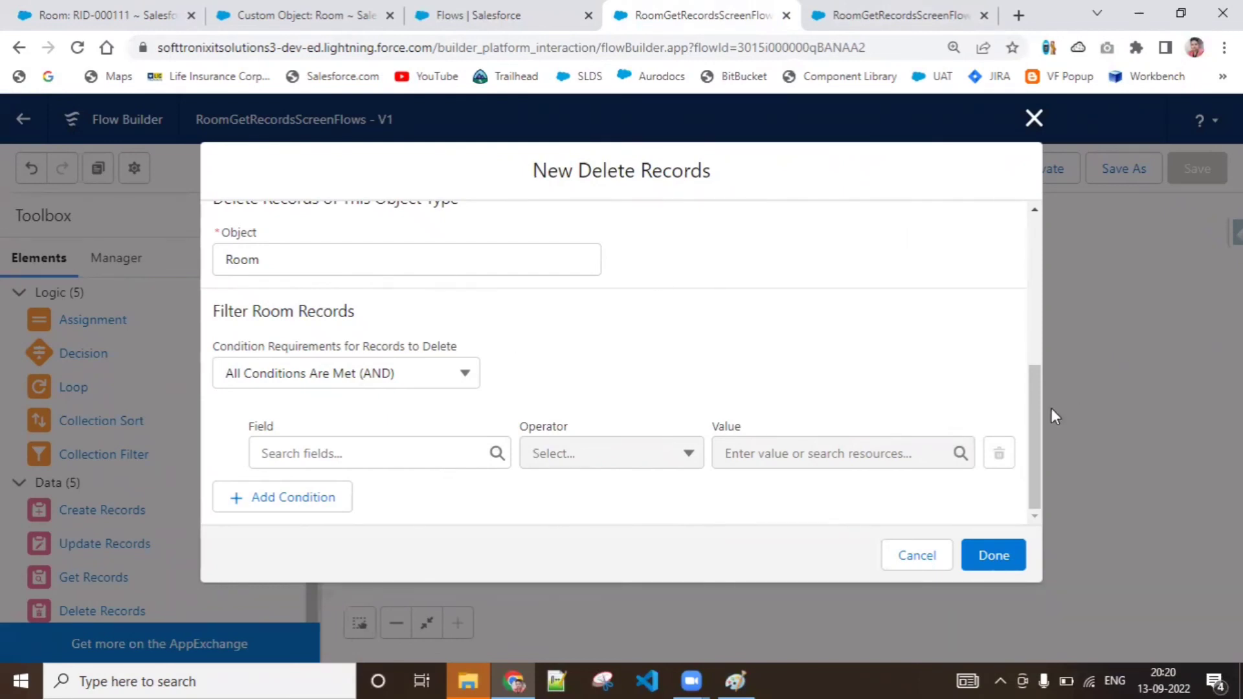
# Set DeleteRoomRec to use the IDs stored in the RecordVariableForRoomRecord variable and finish the element
pyautogui.moveTo(1036, 408); pyautogui.dragTo(1035, 316)
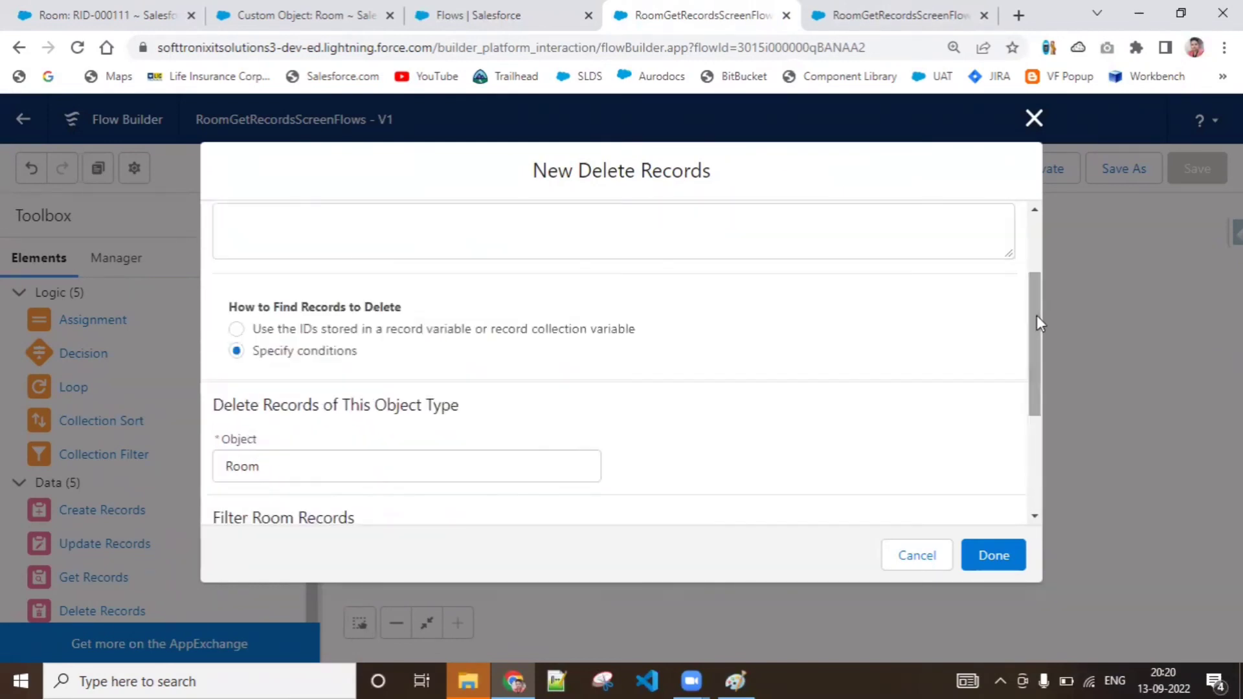
pyautogui.click(507, 338)
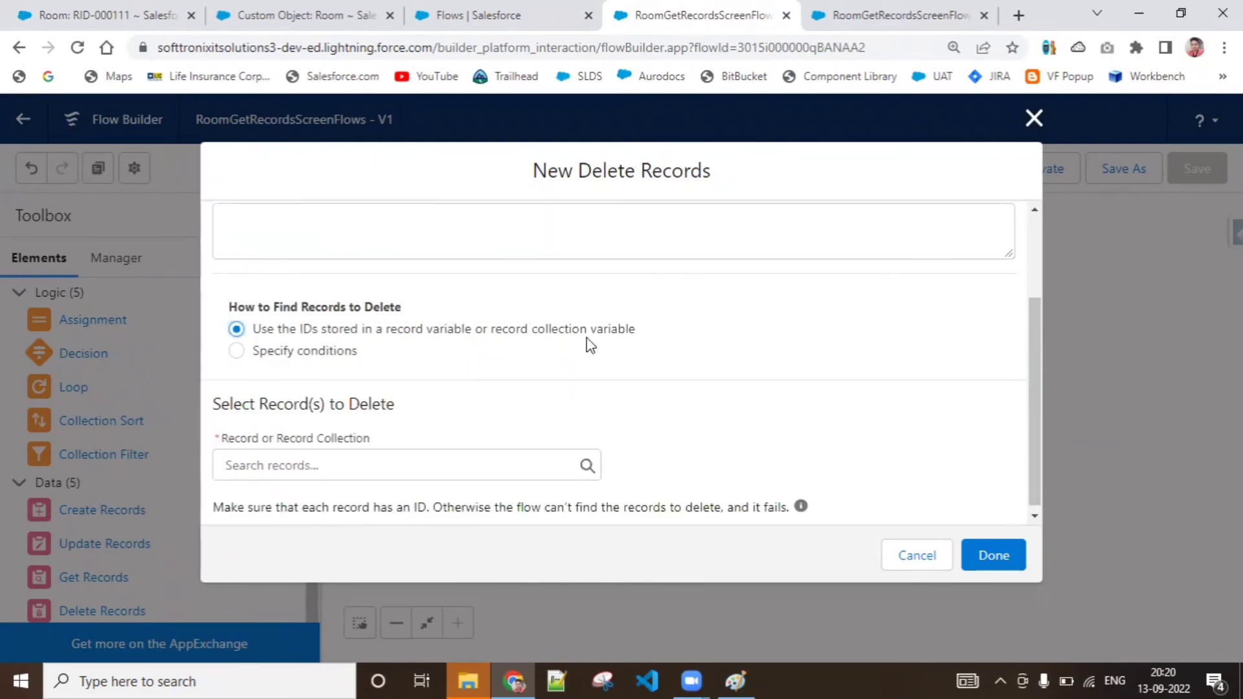
pyautogui.click(355, 476)
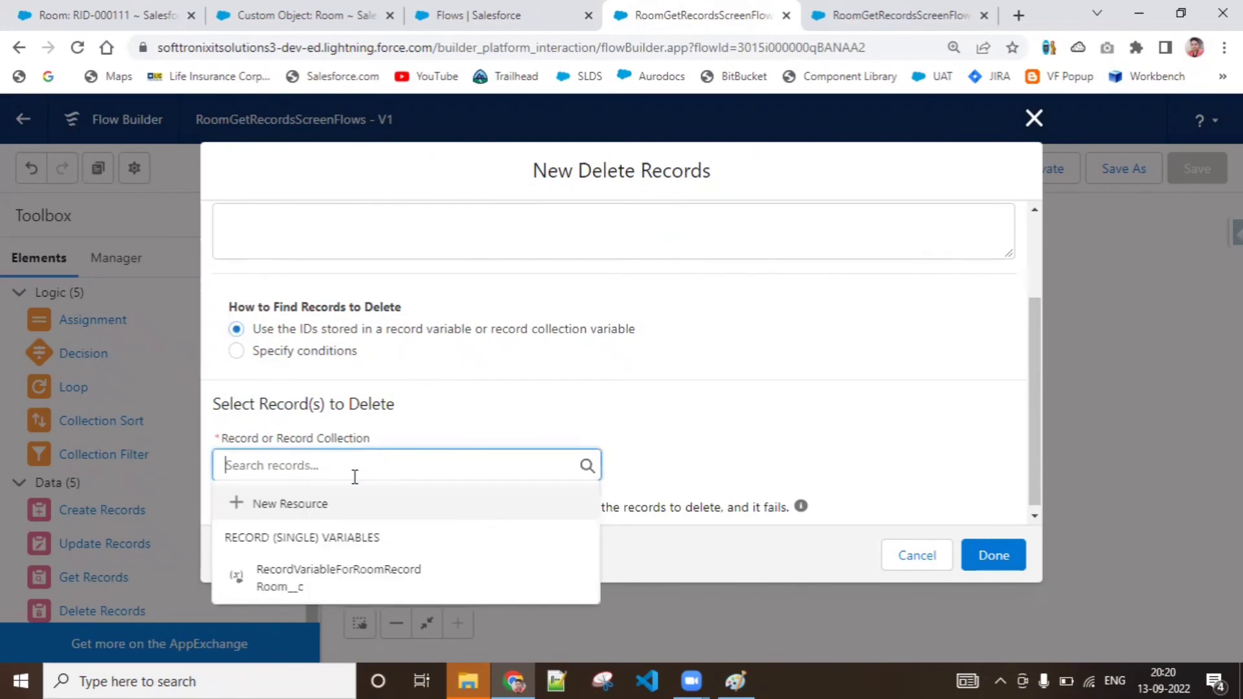
pyautogui.click(331, 579)
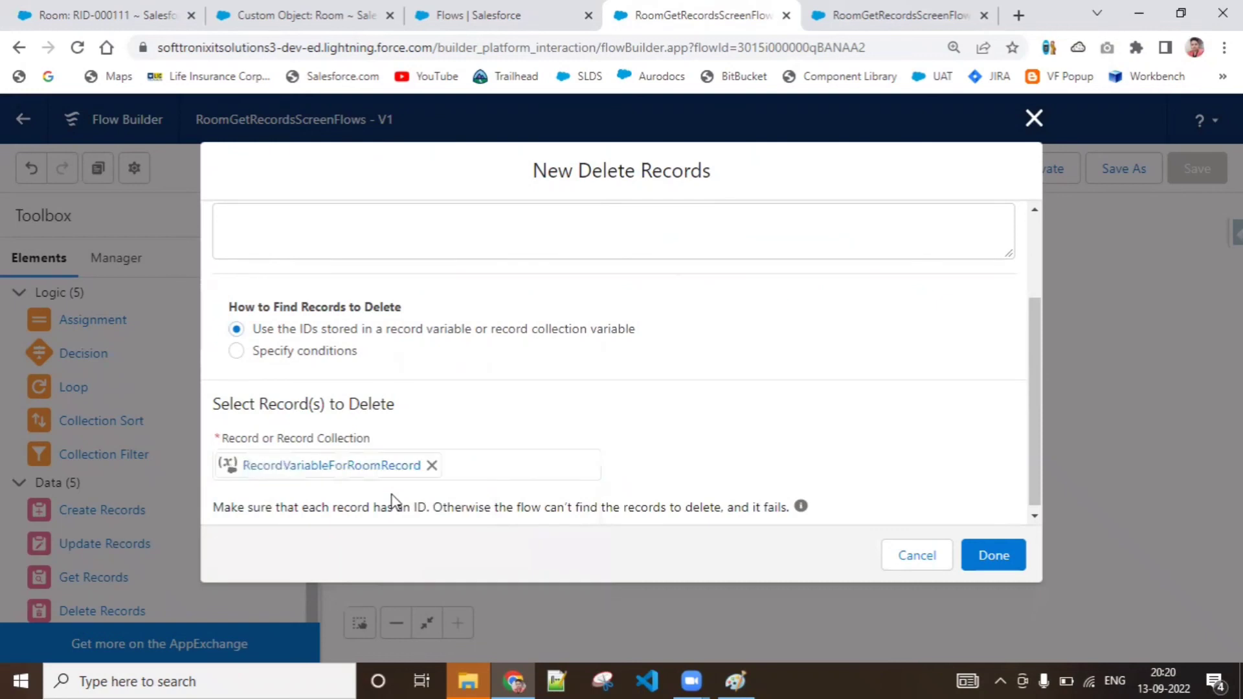
pyautogui.click(476, 9)
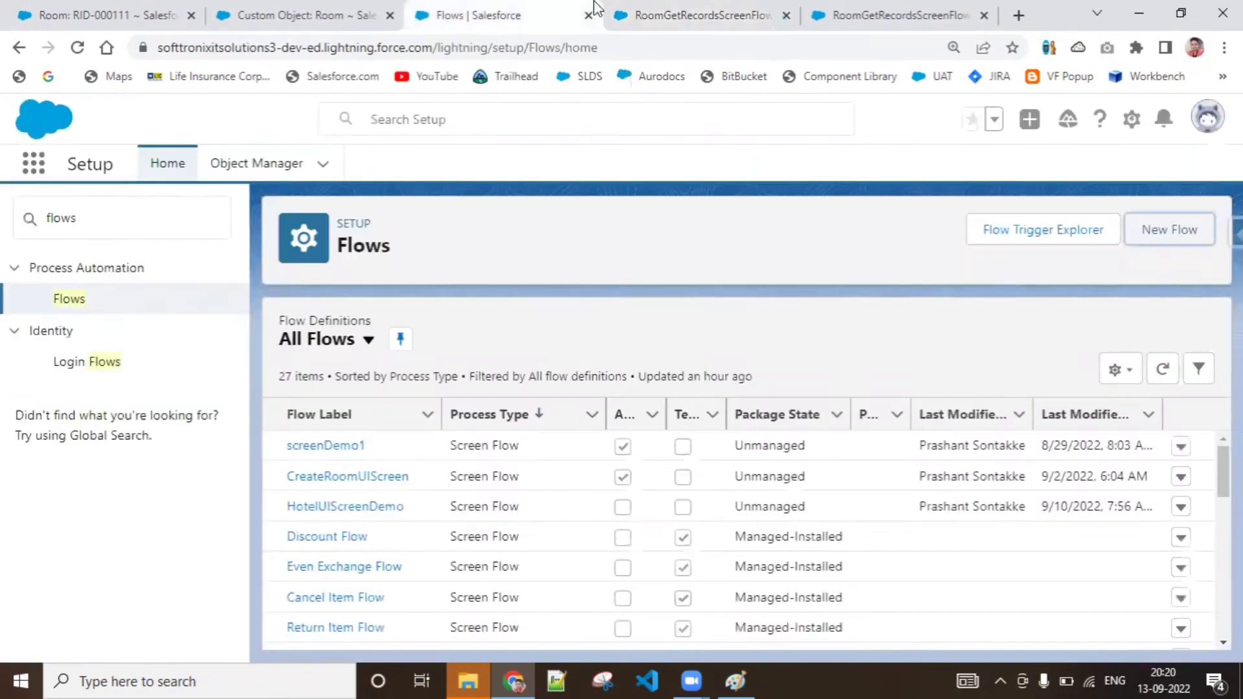
pyautogui.click(648, 10)
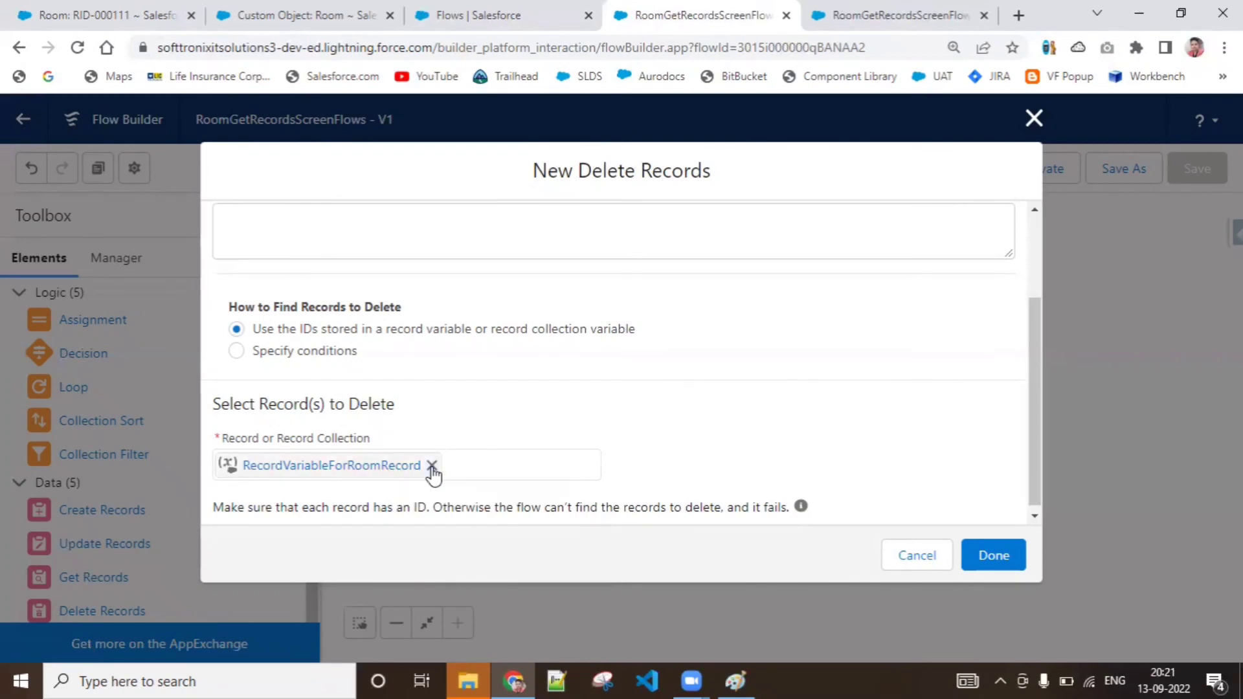
pyautogui.click(995, 572)
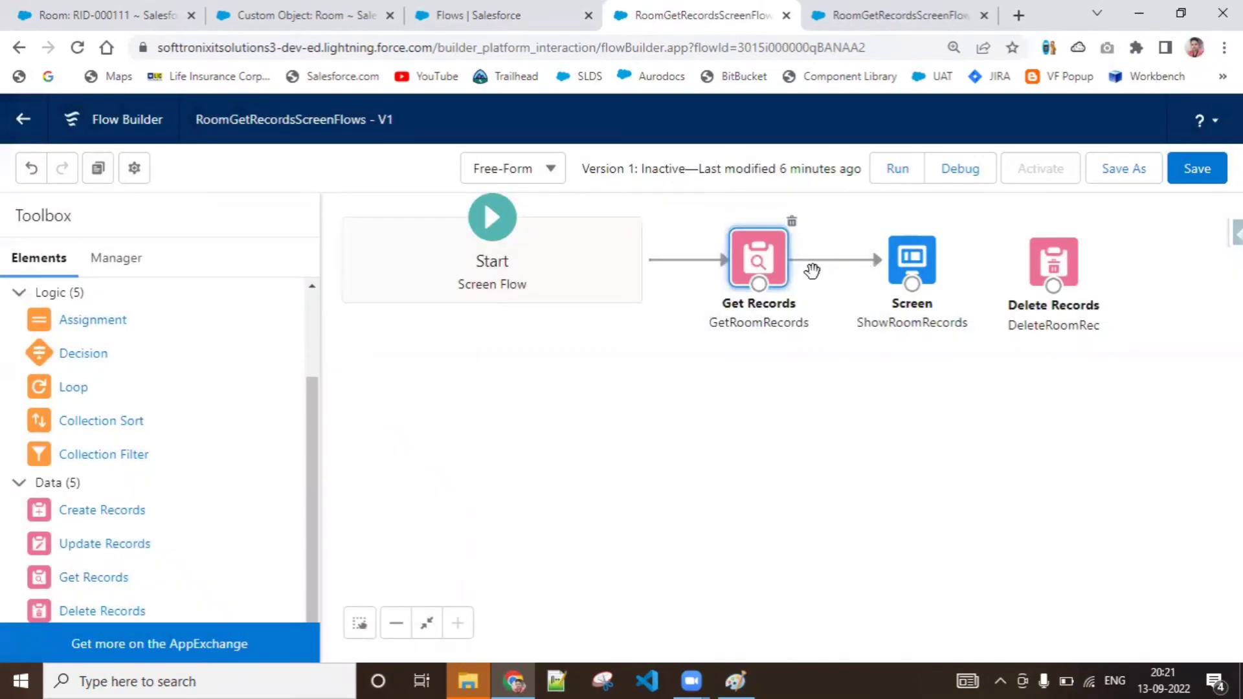
# Set GetRoomRecords to store its field values together in the record variable RecordVariableForRoomRecord
pyautogui.doubleClick(770, 262)
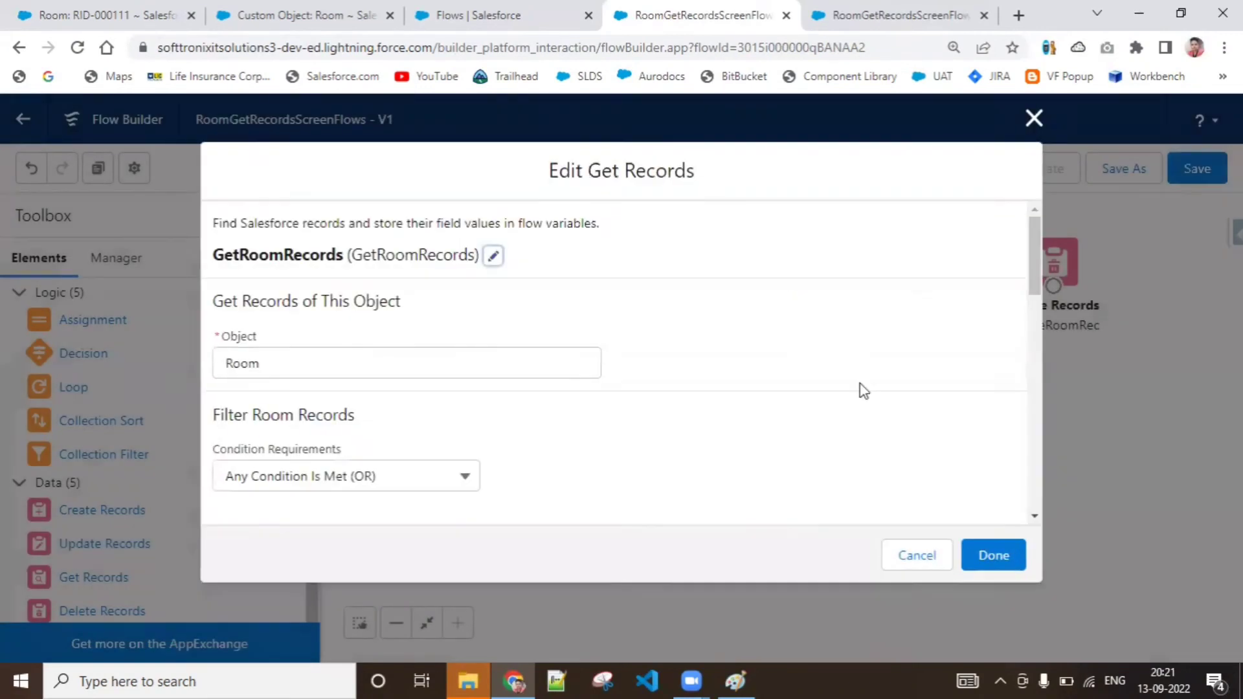
pyautogui.moveTo(1031, 266); pyautogui.dragTo(1043, 510)
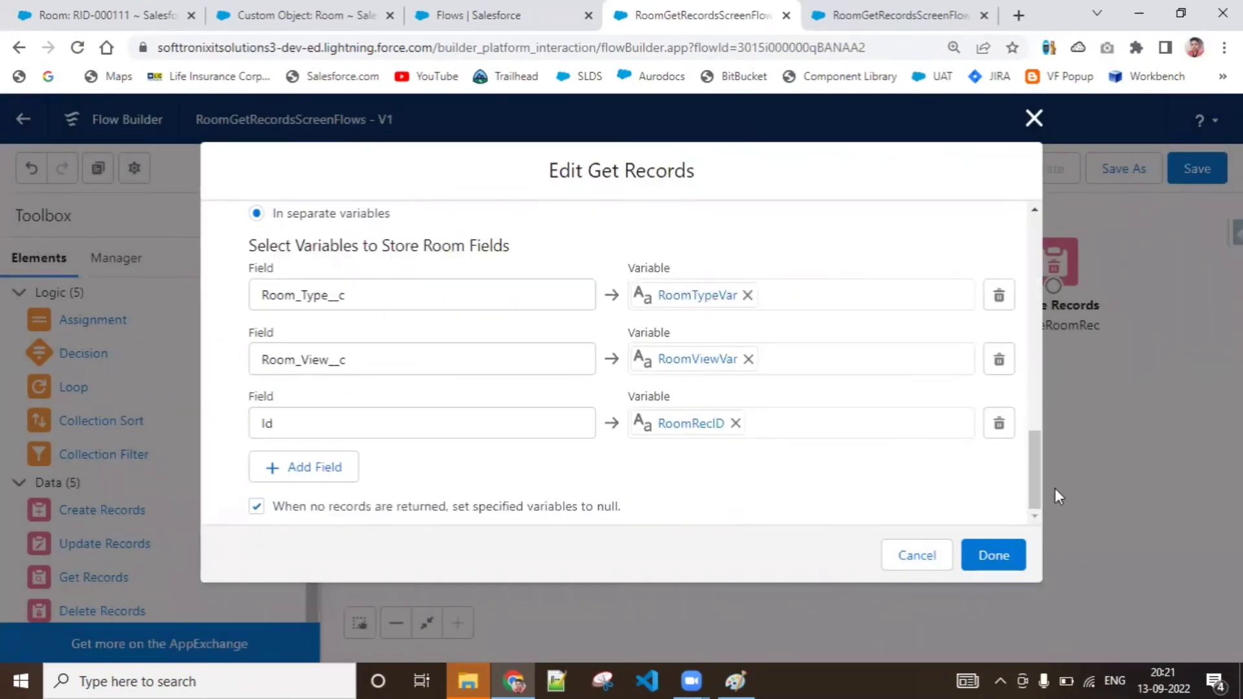
pyautogui.moveTo(1035, 475); pyautogui.dragTo(1031, 437)
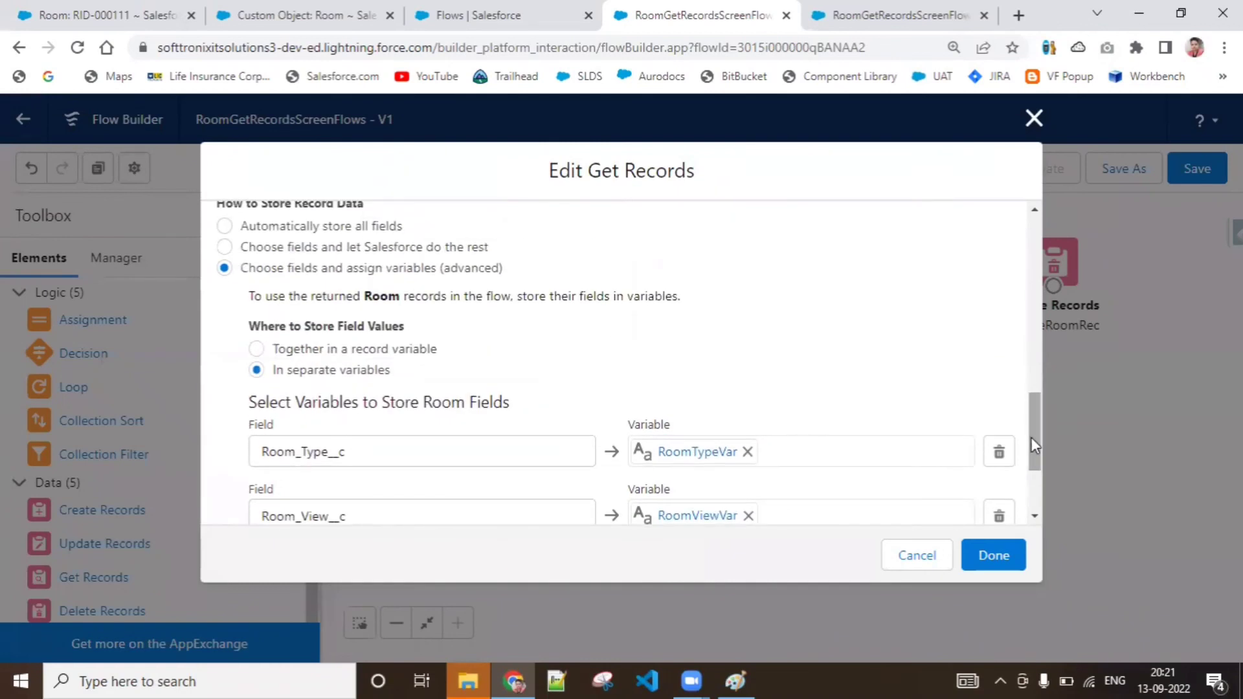
pyautogui.click(332, 349)
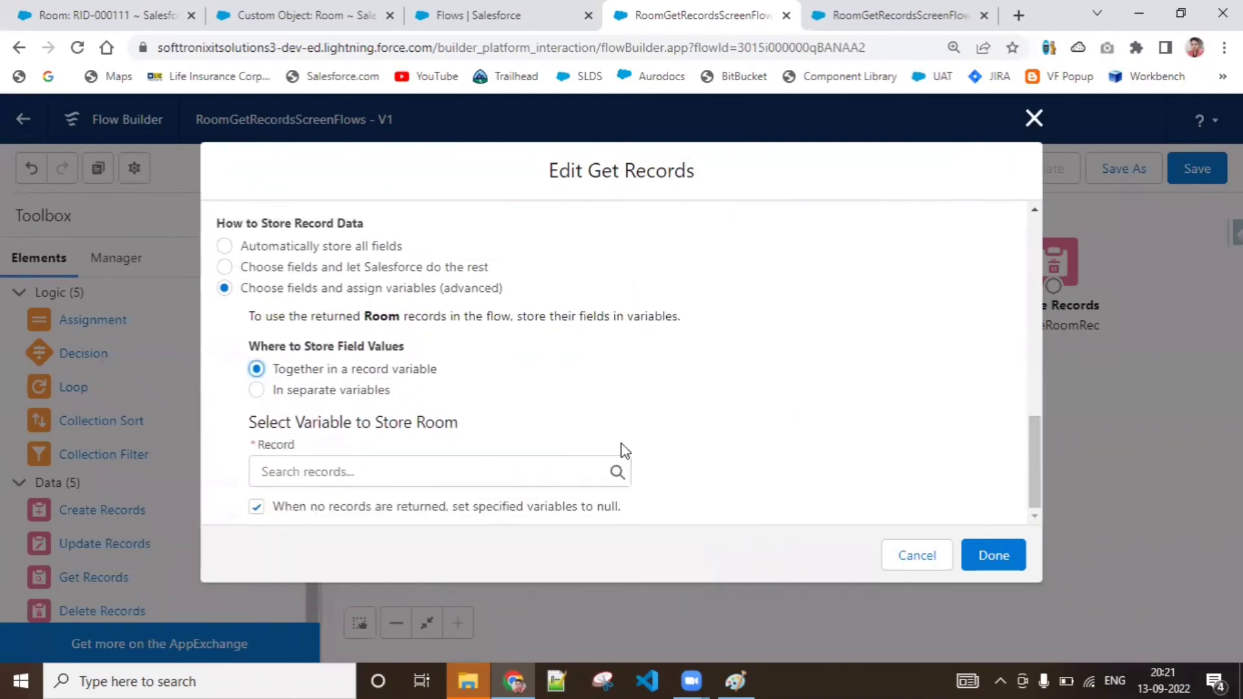
pyautogui.click(574, 462)
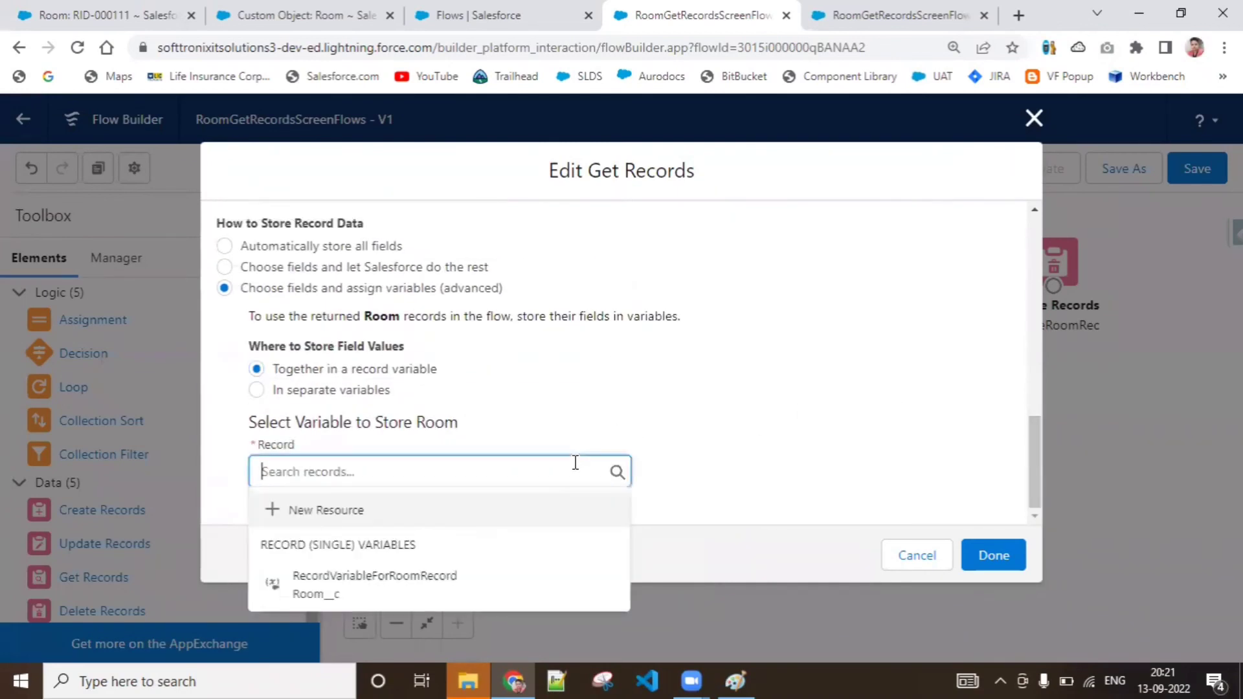
pyautogui.click(468, 573)
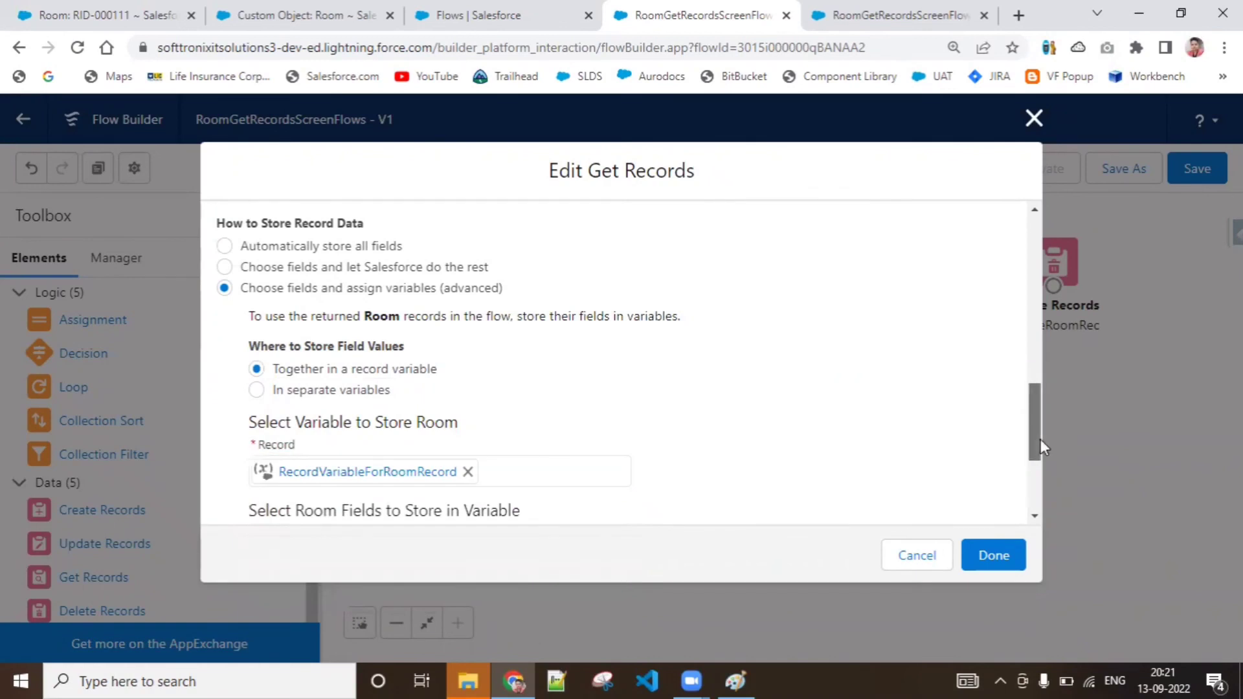
# Add Room_View__c and Room_Type__c as the Room fields stored in the record variable and finish the GetRoomRecords element
pyautogui.moveTo(1040, 439); pyautogui.dragTo(1052, 545)
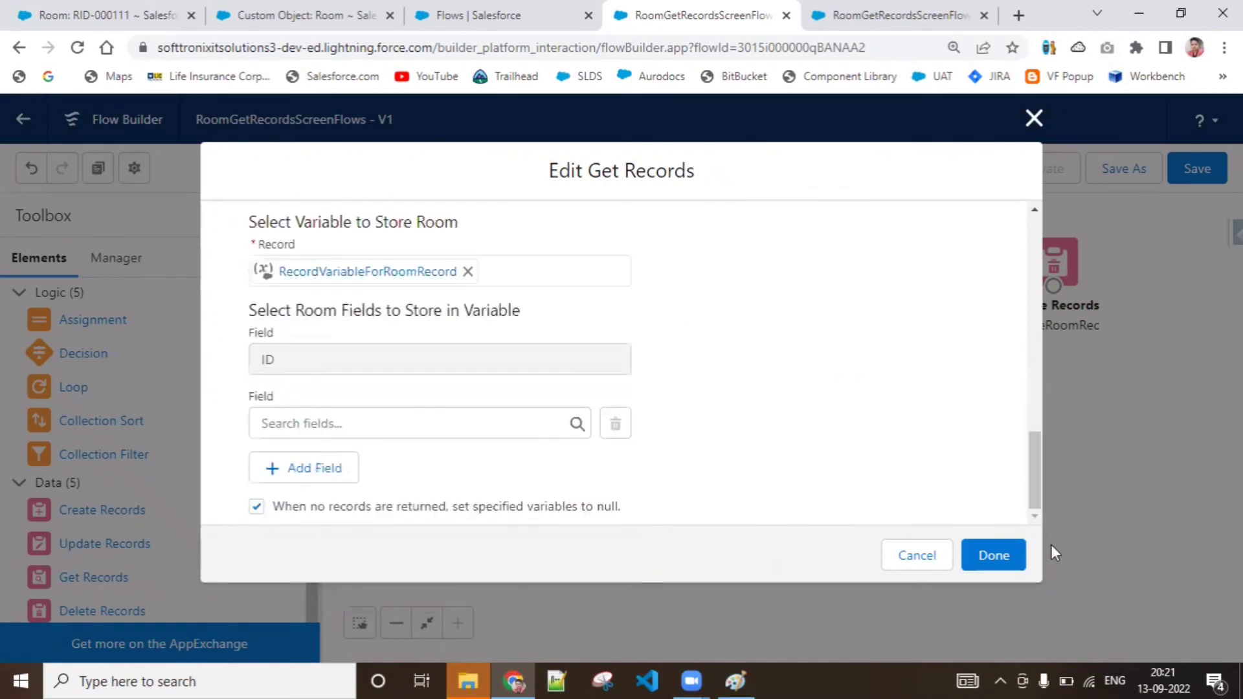
pyautogui.click(467, 423)
pyautogui.write('room')
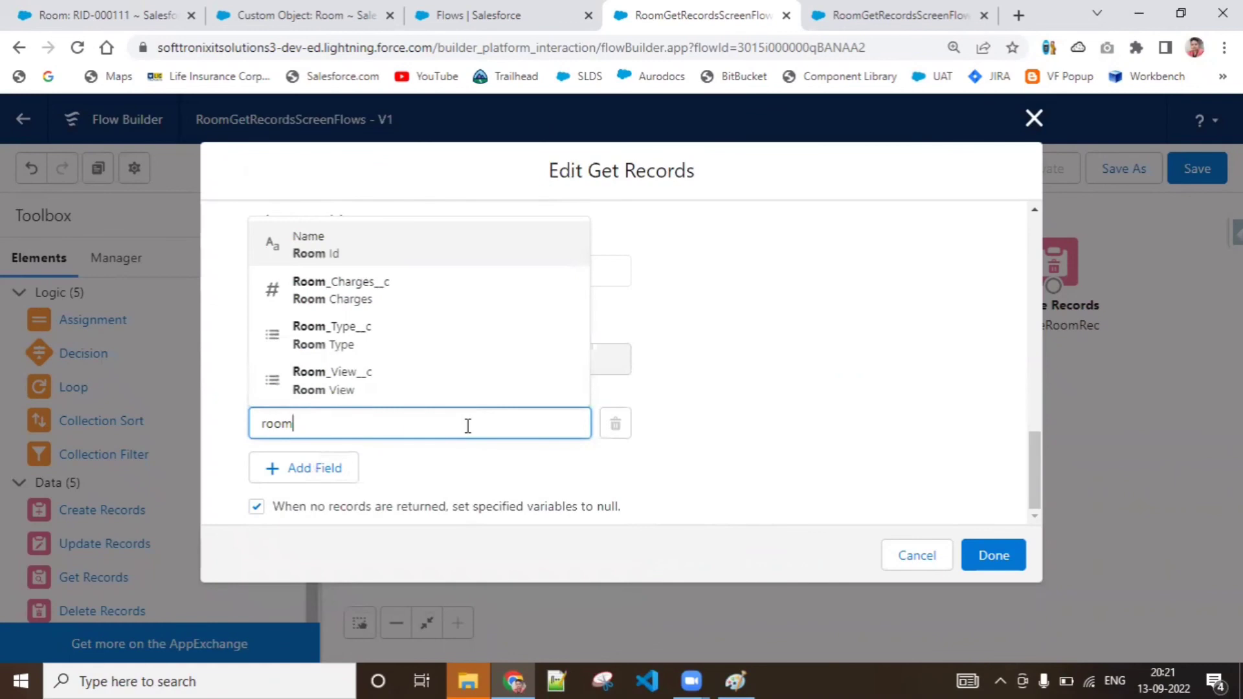
pyautogui.click(460, 374)
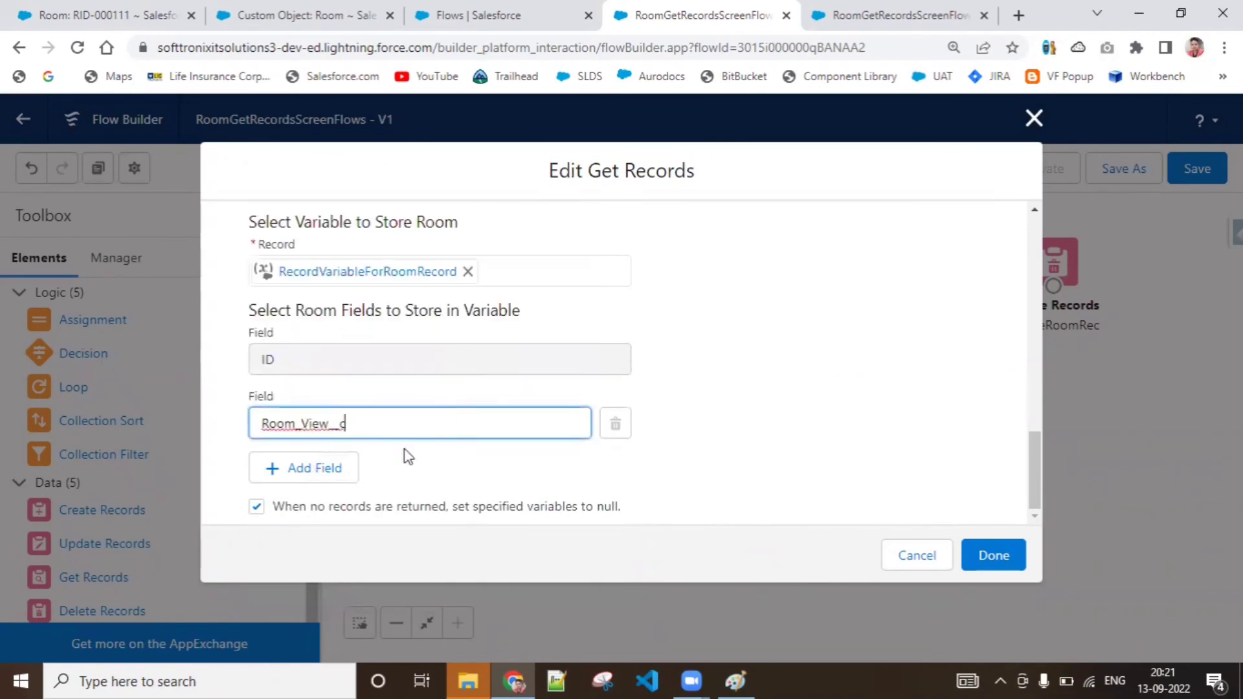
pyautogui.click(339, 478)
pyautogui.click(360, 483)
pyautogui.write('roo')
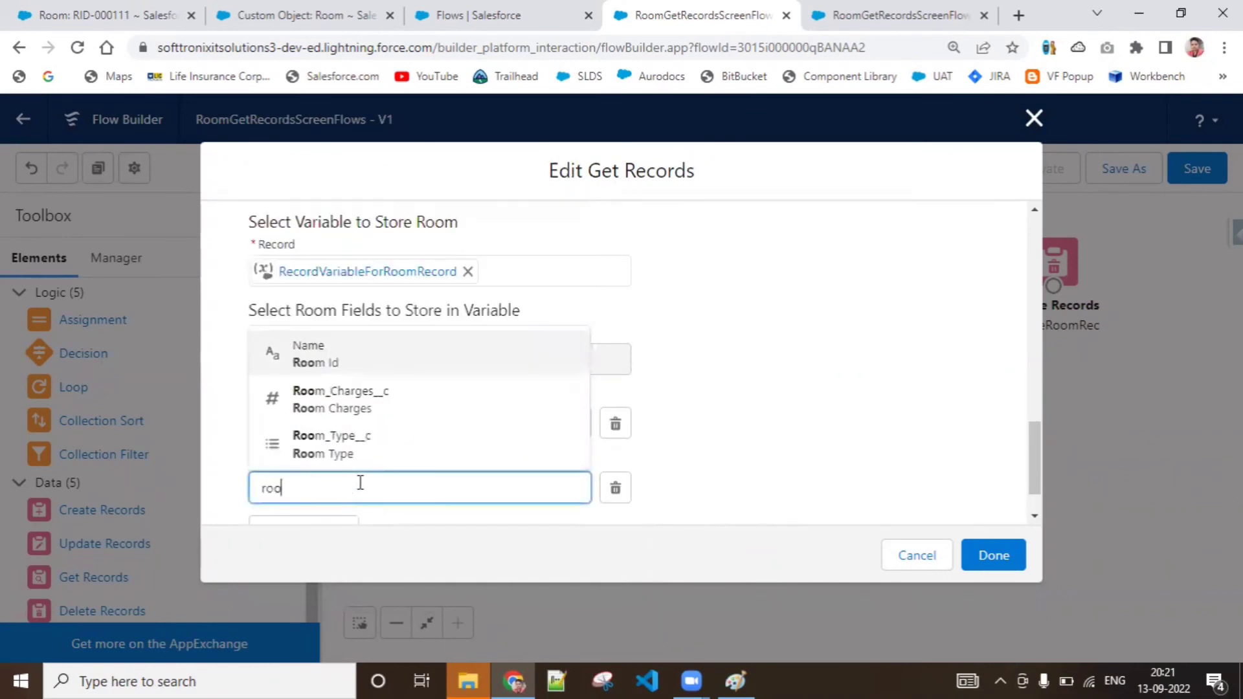
pyautogui.write('m_vie')
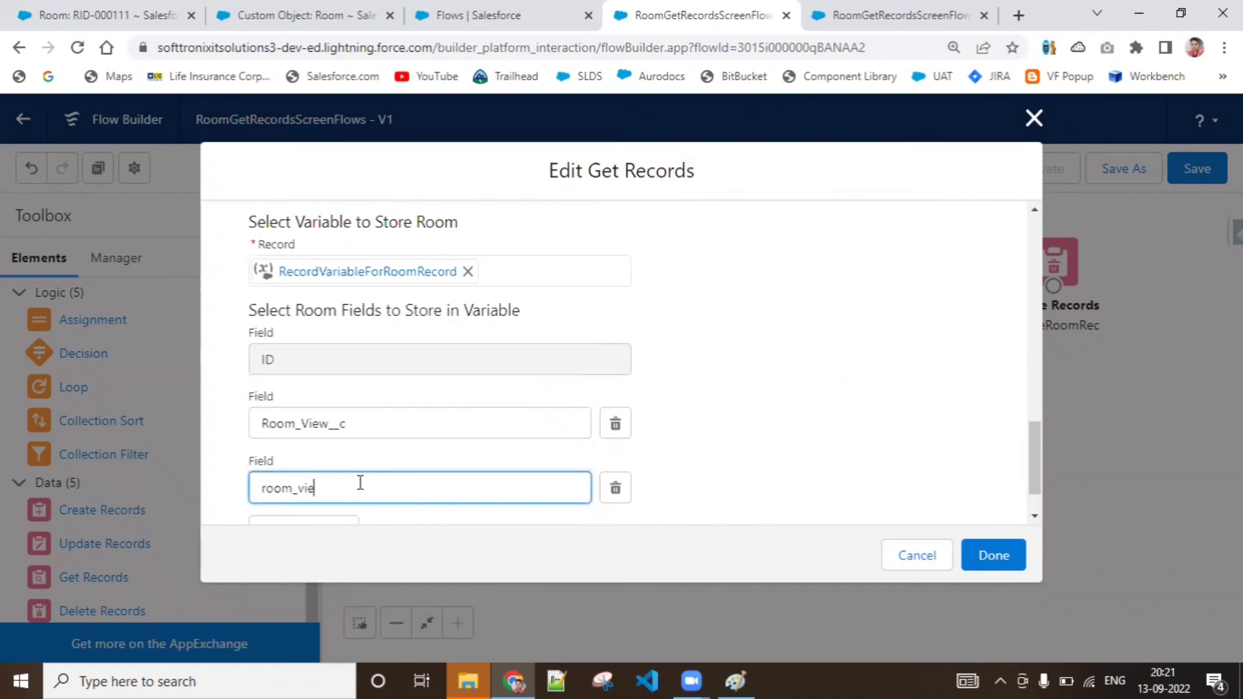
pyautogui.press('BackSpace')
pyautogui.press('BackSpace')
pyautogui.press('BackSpace')
pyautogui.write('t')
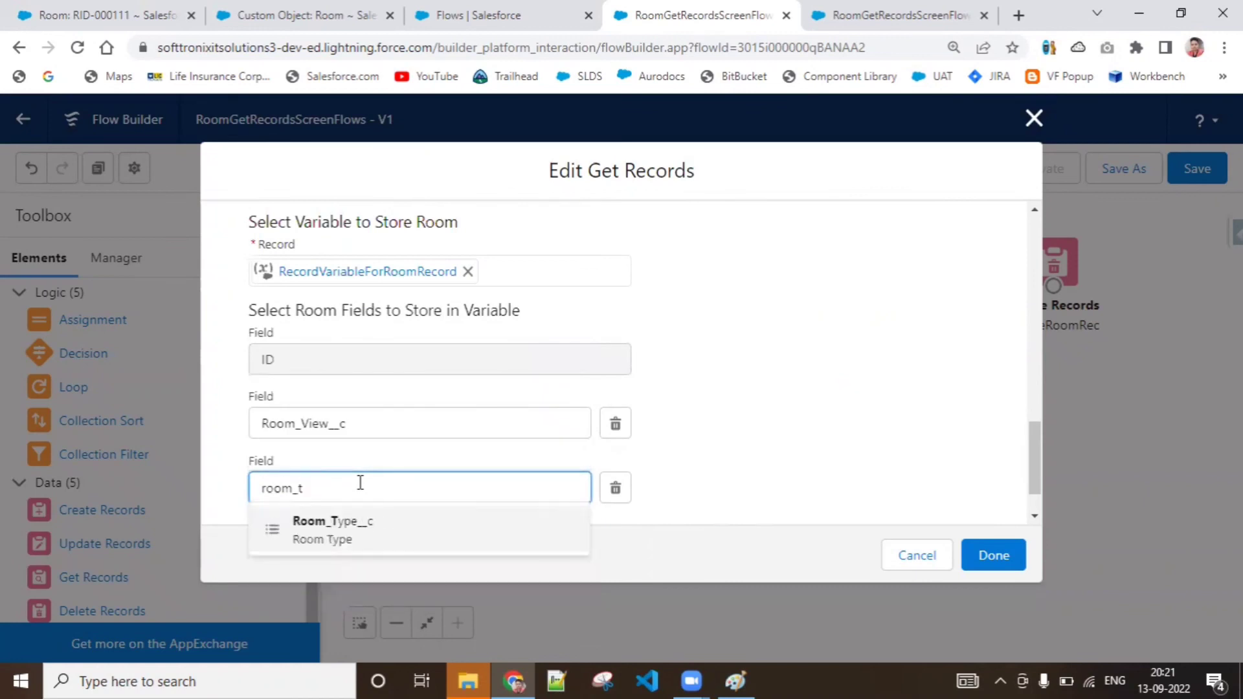
pyautogui.click(352, 540)
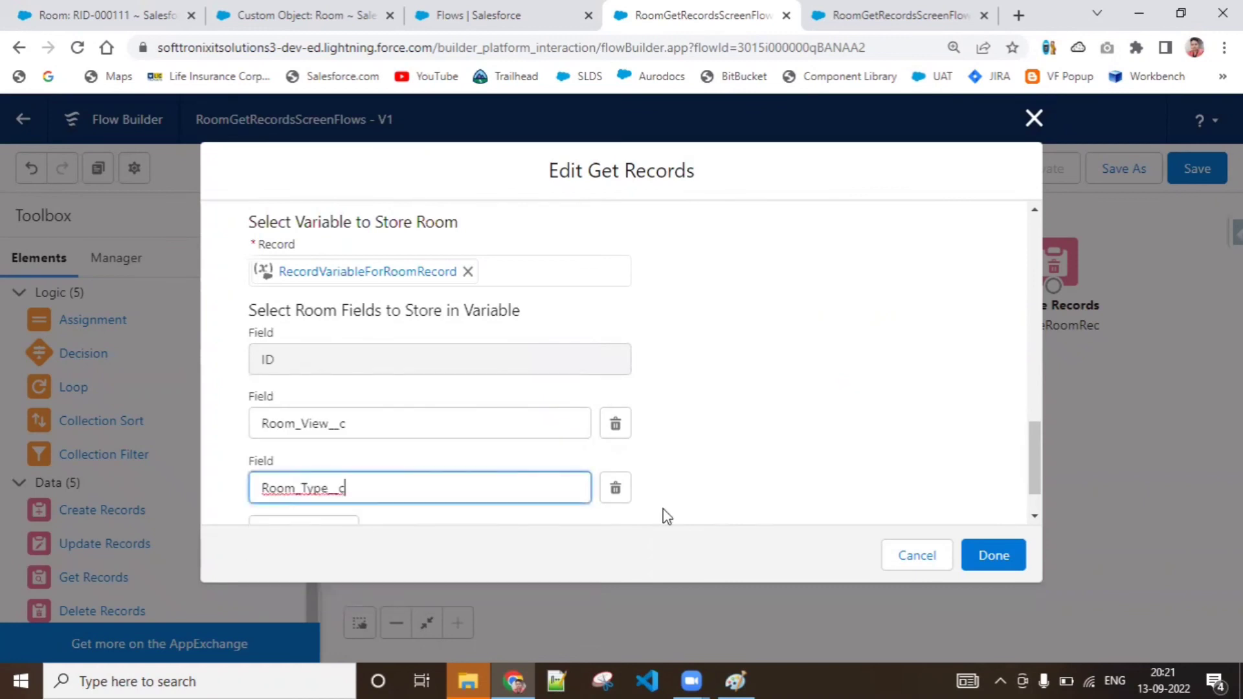
pyautogui.click(989, 558)
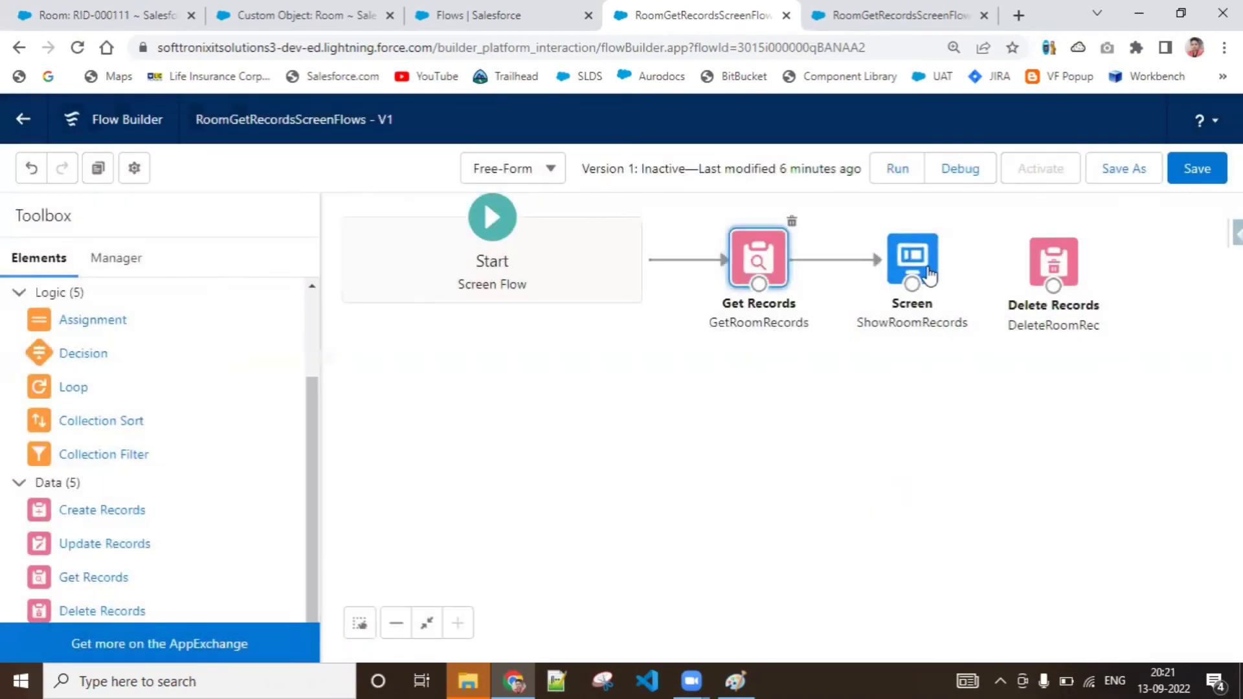
# Clear the old variable references from the display text on the ShowRoomRecords screen
pyautogui.doubleClick(930, 275)
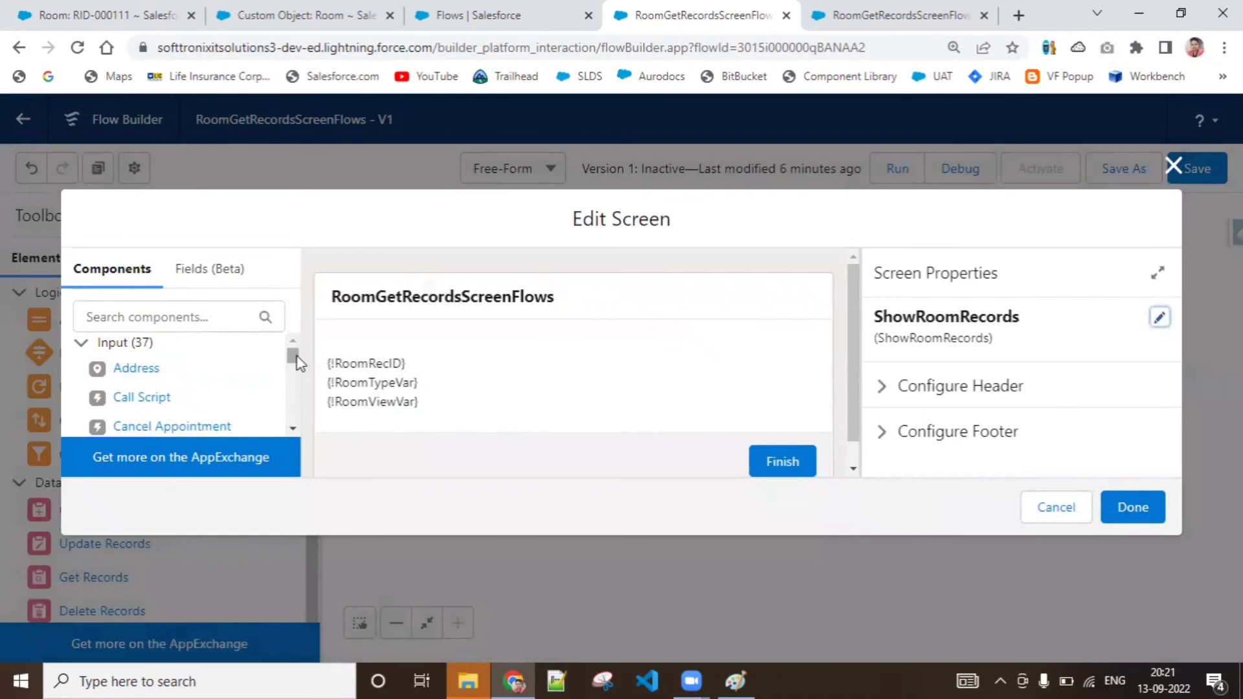
pyautogui.moveTo(297, 356); pyautogui.dragTo(295, 414)
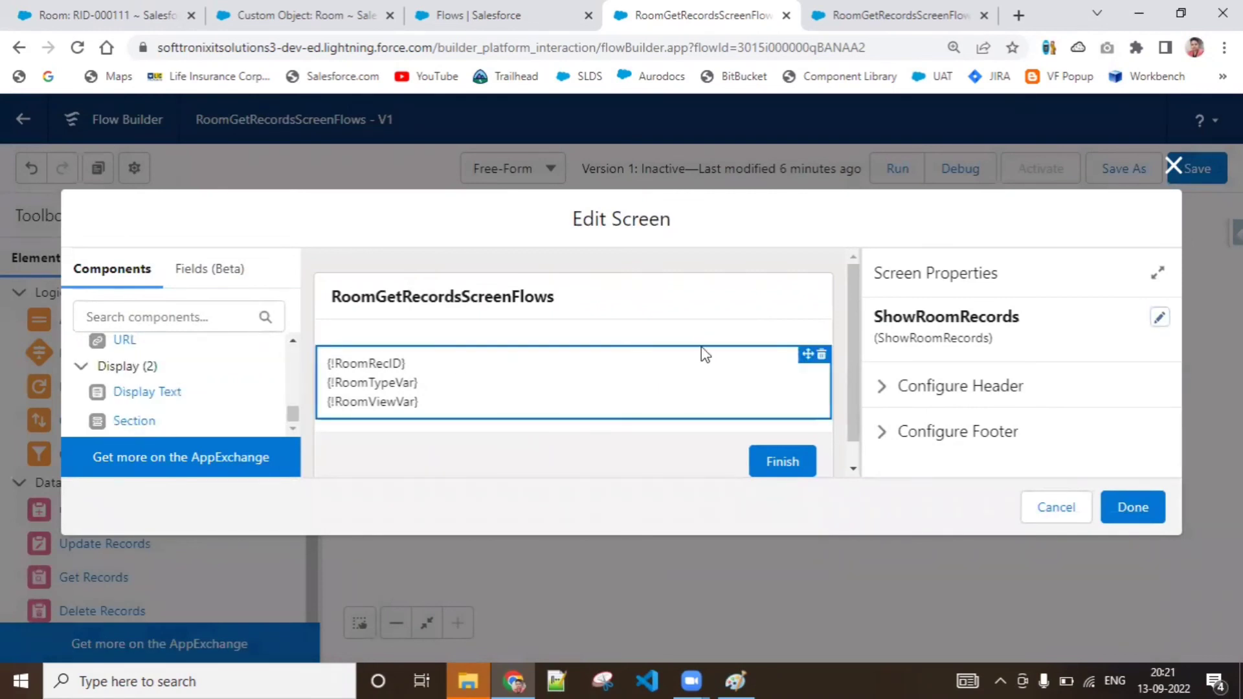
pyautogui.click(630, 406)
pyautogui.moveTo(1179, 351); pyautogui.dragTo(1171, 383)
pyautogui.moveTo(980, 359); pyautogui.dragTo(950, 361)
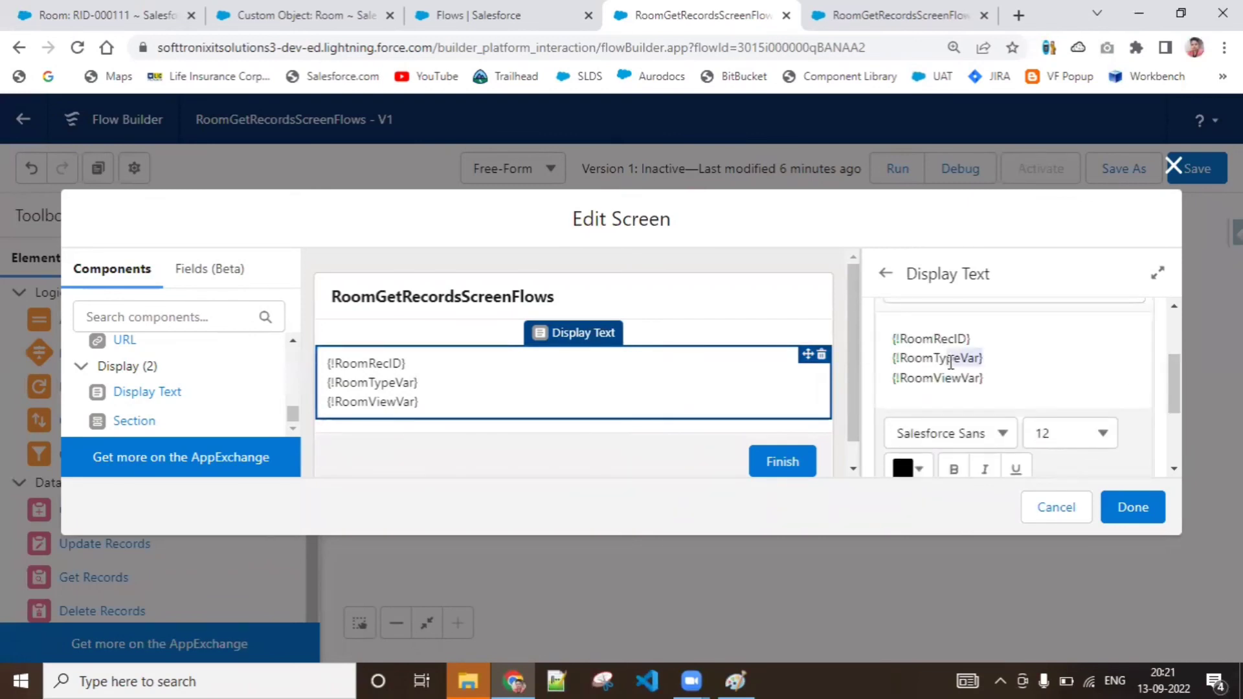
pyautogui.hotkey('ctrl', 'a')
pyautogui.press('BackSpace')
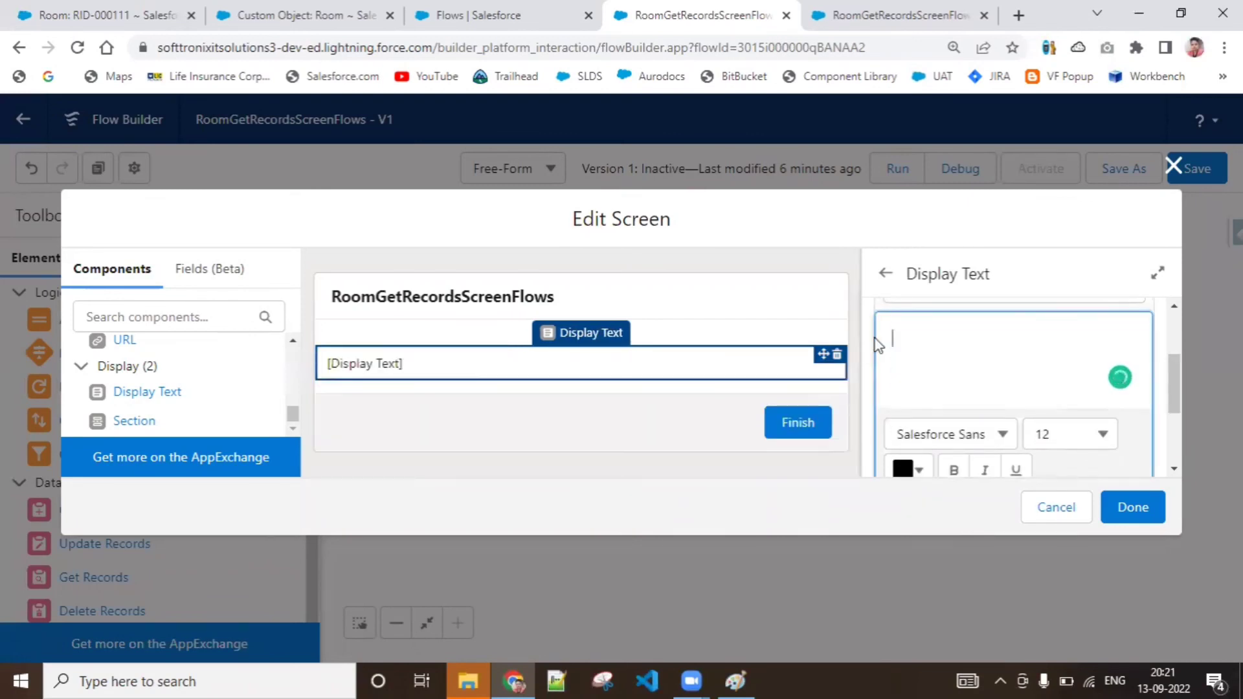
# Insert the Room_Type__c field of RecordVariableForRoomRecord into the emptied display text
pyautogui.moveTo(1178, 366); pyautogui.dragTo(1175, 353)
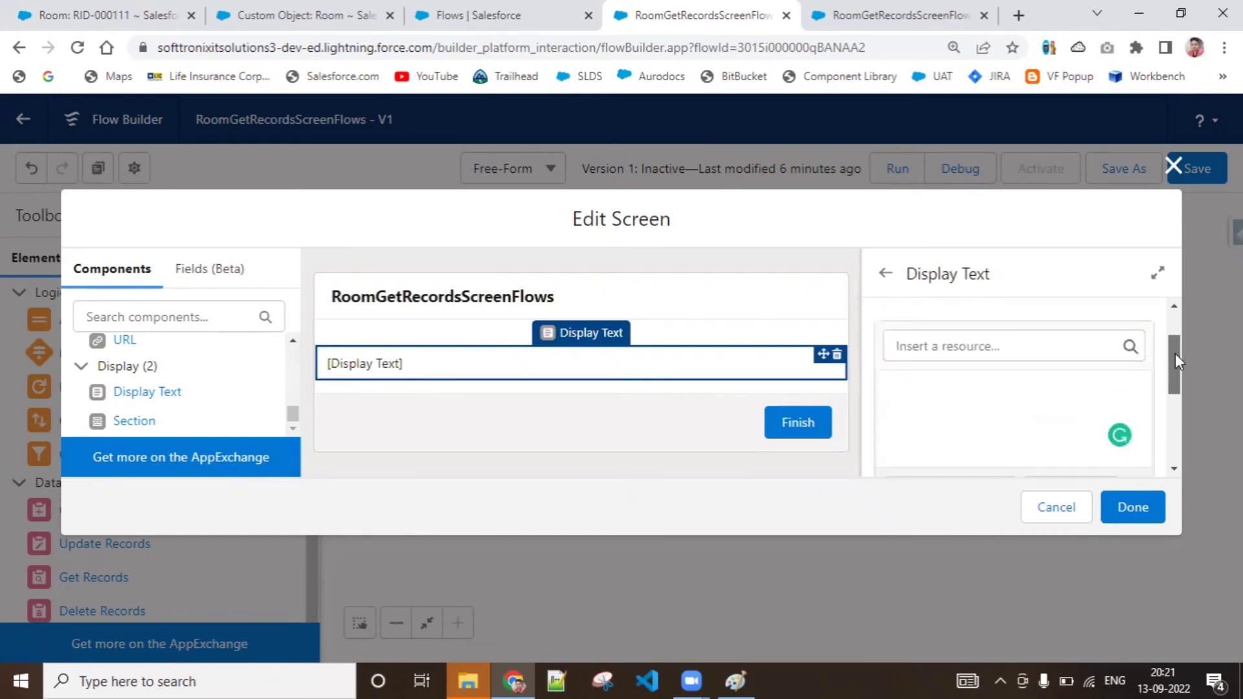
pyautogui.click(1055, 339)
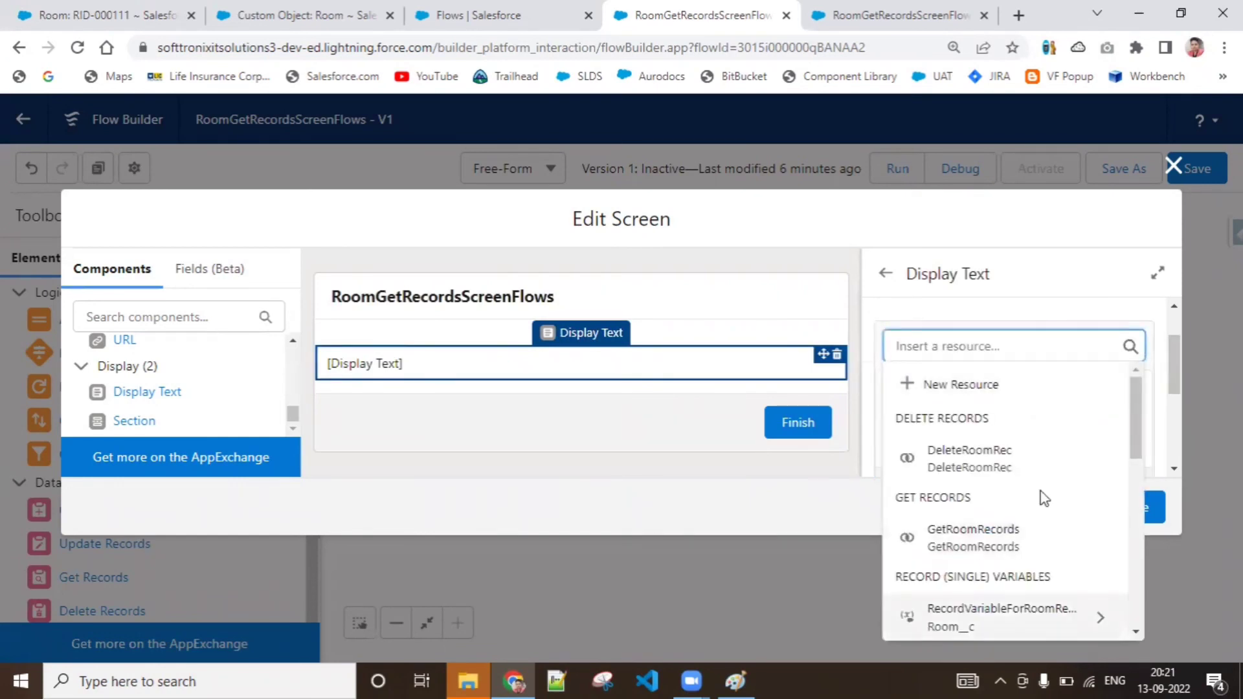
pyautogui.click(1040, 614)
pyautogui.moveTo(1134, 455); pyautogui.dragTo(1146, 641)
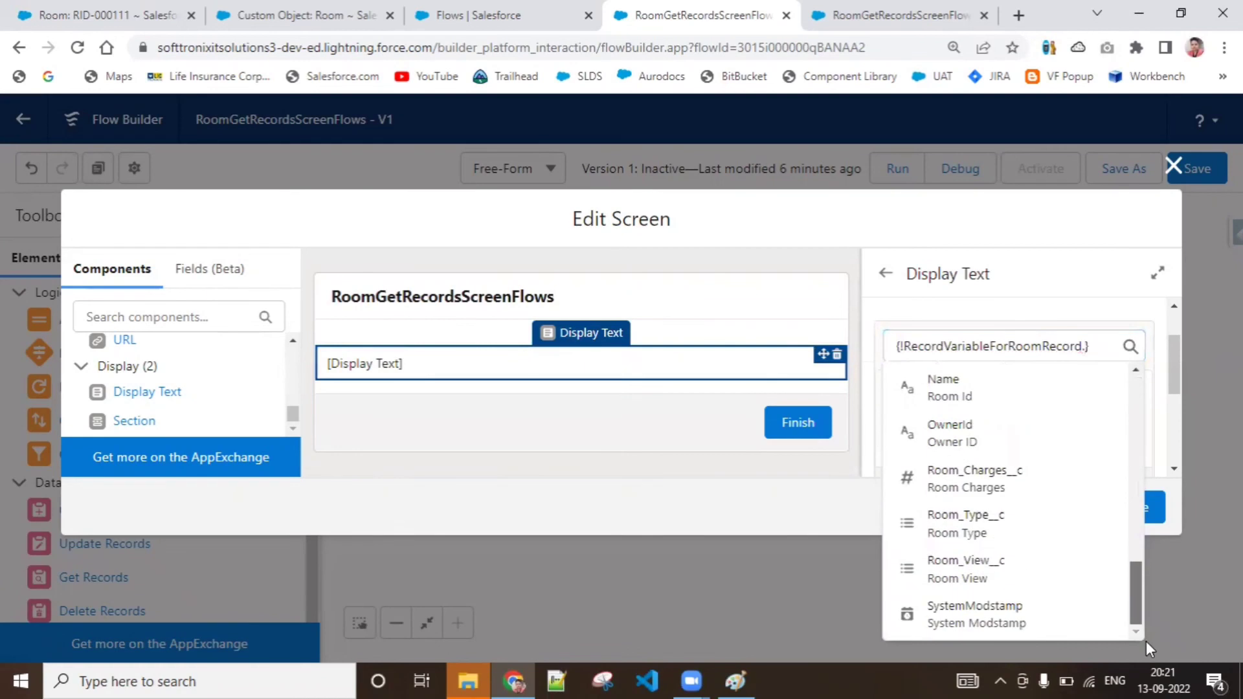
pyautogui.click(1146, 643)
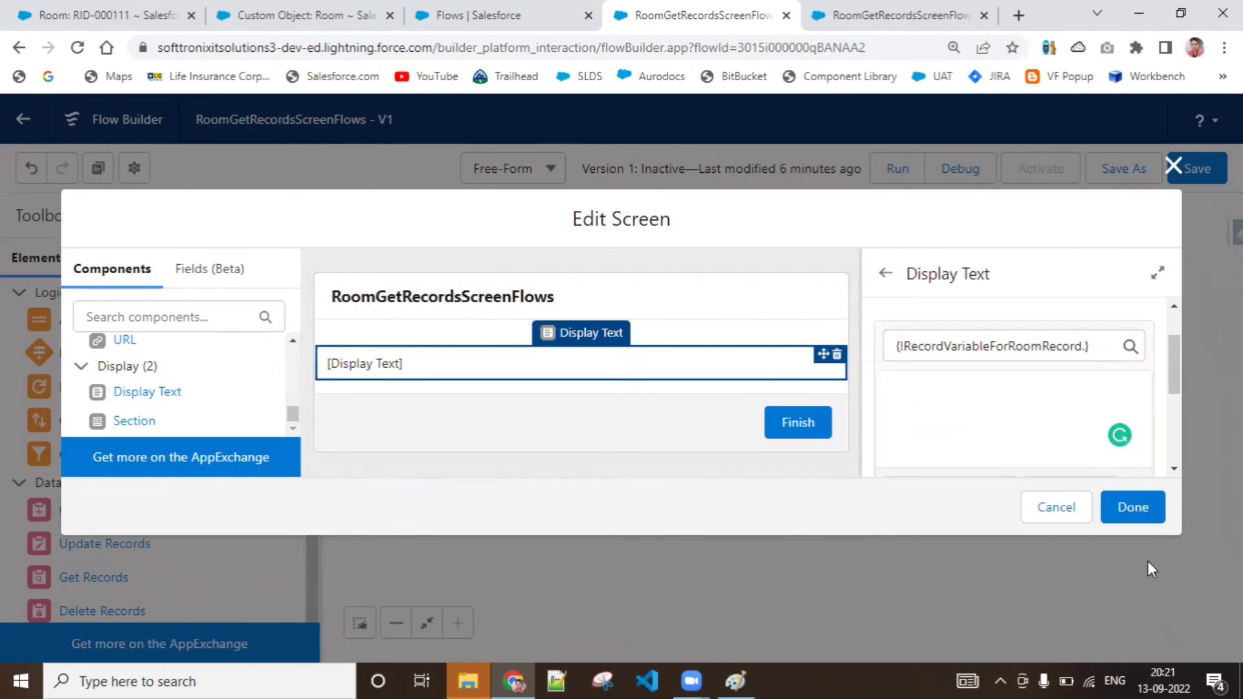
pyautogui.click(1097, 350)
pyautogui.moveTo(1139, 439); pyautogui.dragTo(1137, 577)
pyautogui.click(1101, 588)
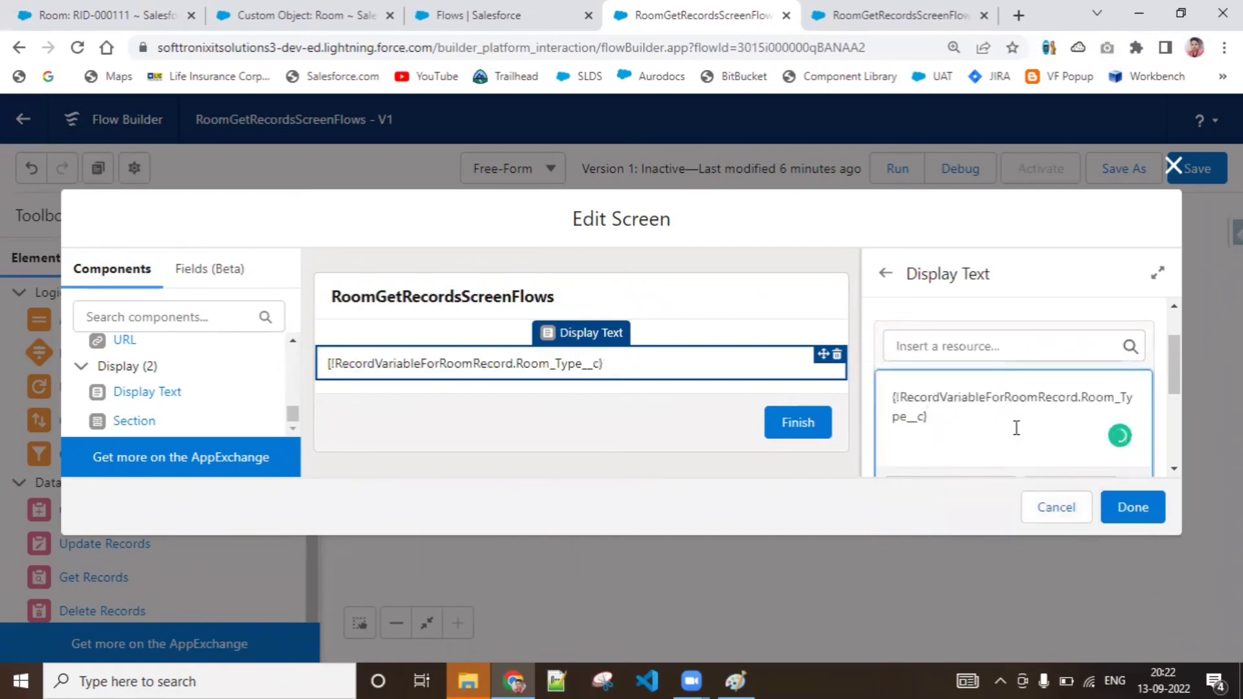
# Add RecordVariableForRoomRecord's Room_View__c field below the room type in the display text and finish the screen
pyautogui.press('Return')
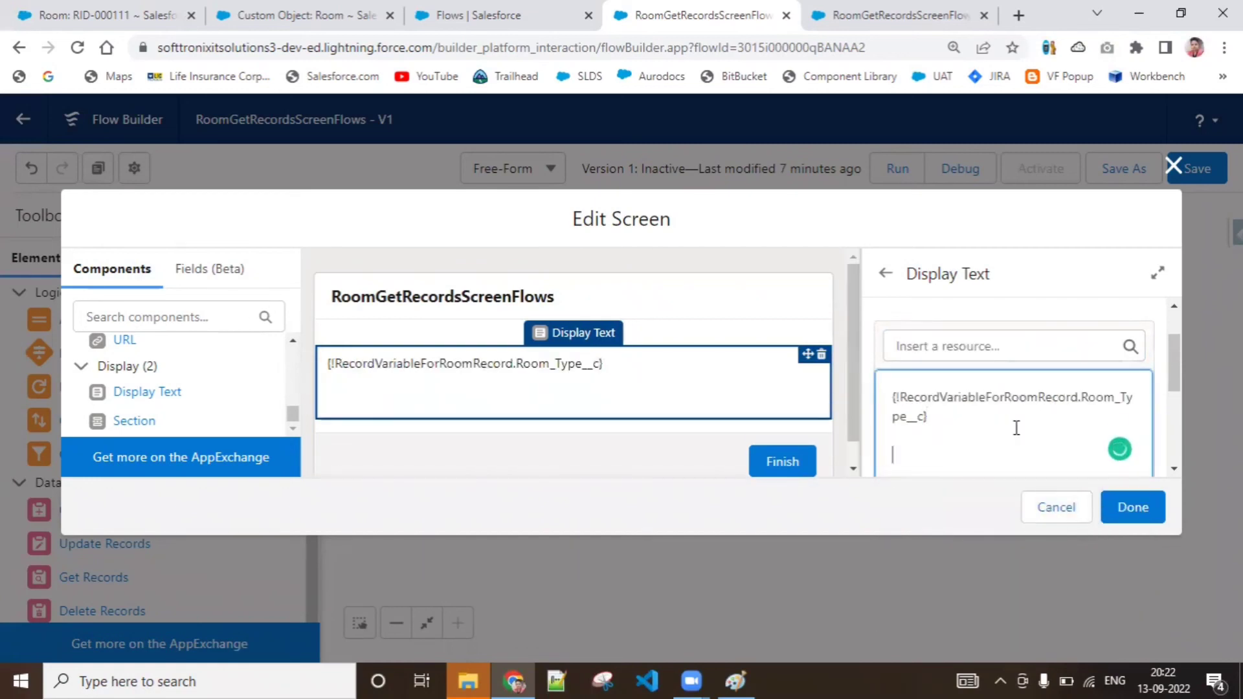
pyautogui.click(1032, 349)
pyautogui.write('room')
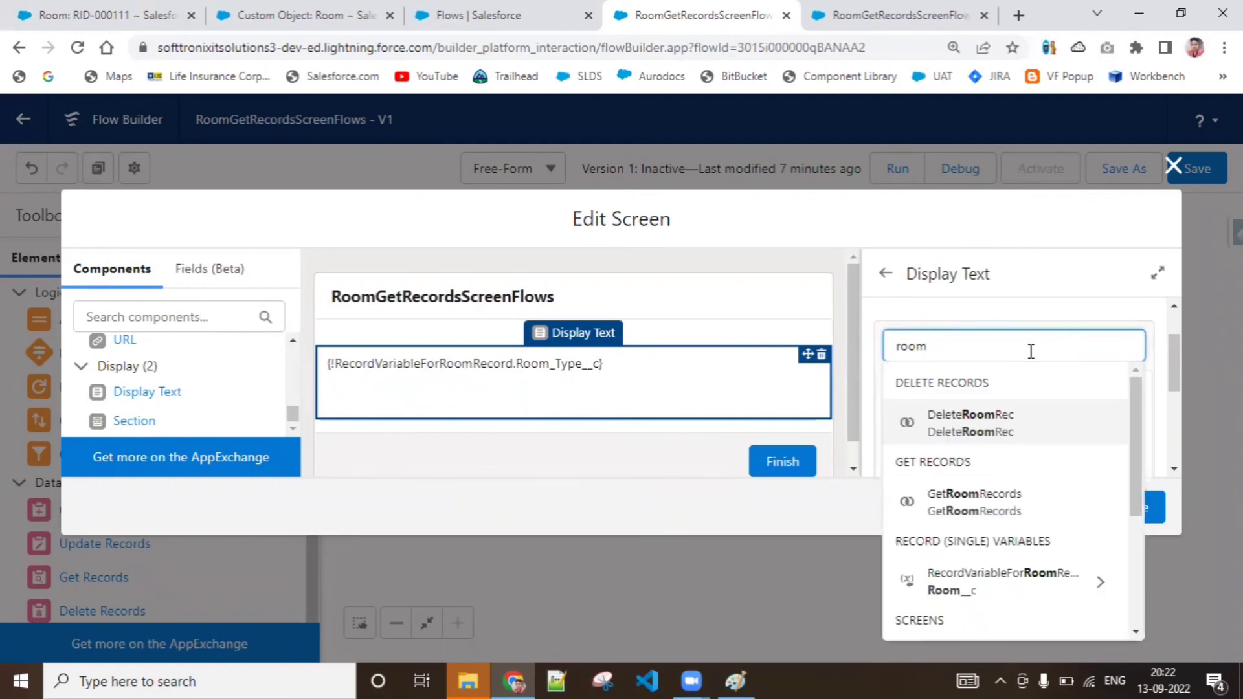
pyautogui.press('BackSpace')
pyautogui.press('BackSpace')
pyautogui.press('BackSpace')
pyautogui.press('BackSpace')
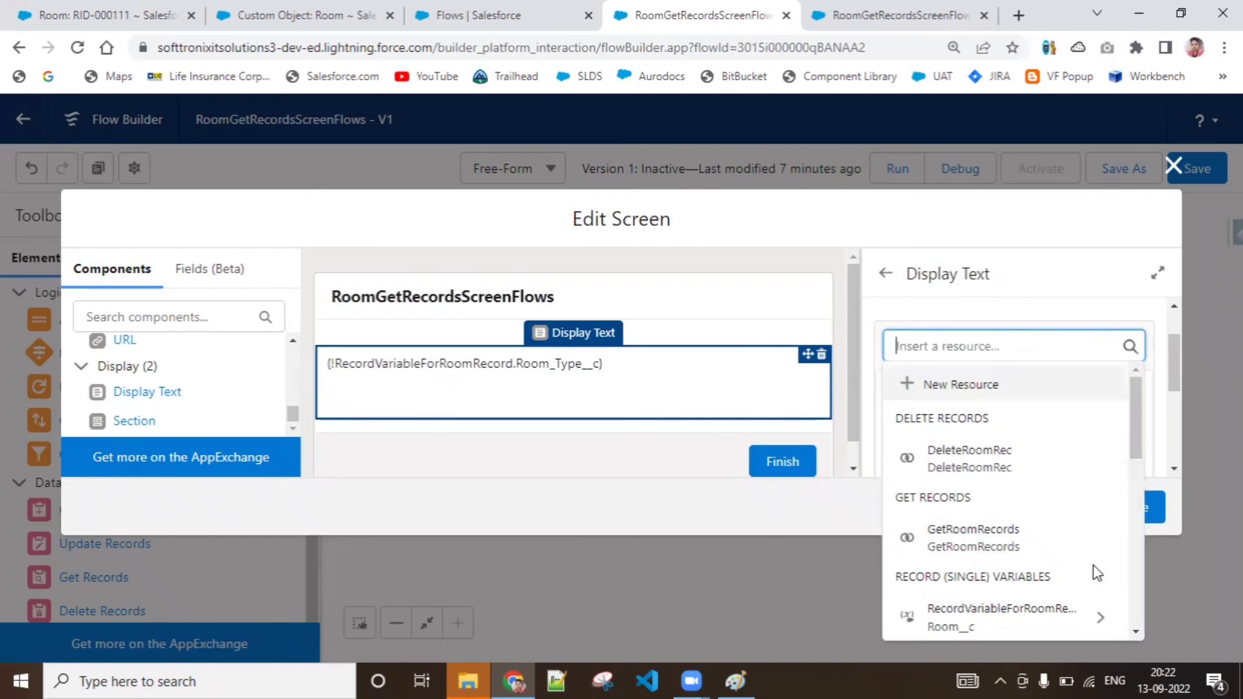
pyautogui.moveTo(1138, 411)
pyautogui.mouseDown()
pyautogui.moveTo(1141, 606)
pyautogui.moveTo(1128, 479)
pyautogui.moveTo(1139, 491)
pyautogui.moveTo(1139, 607)
pyautogui.mouseUp()
pyautogui.click(1102, 468)
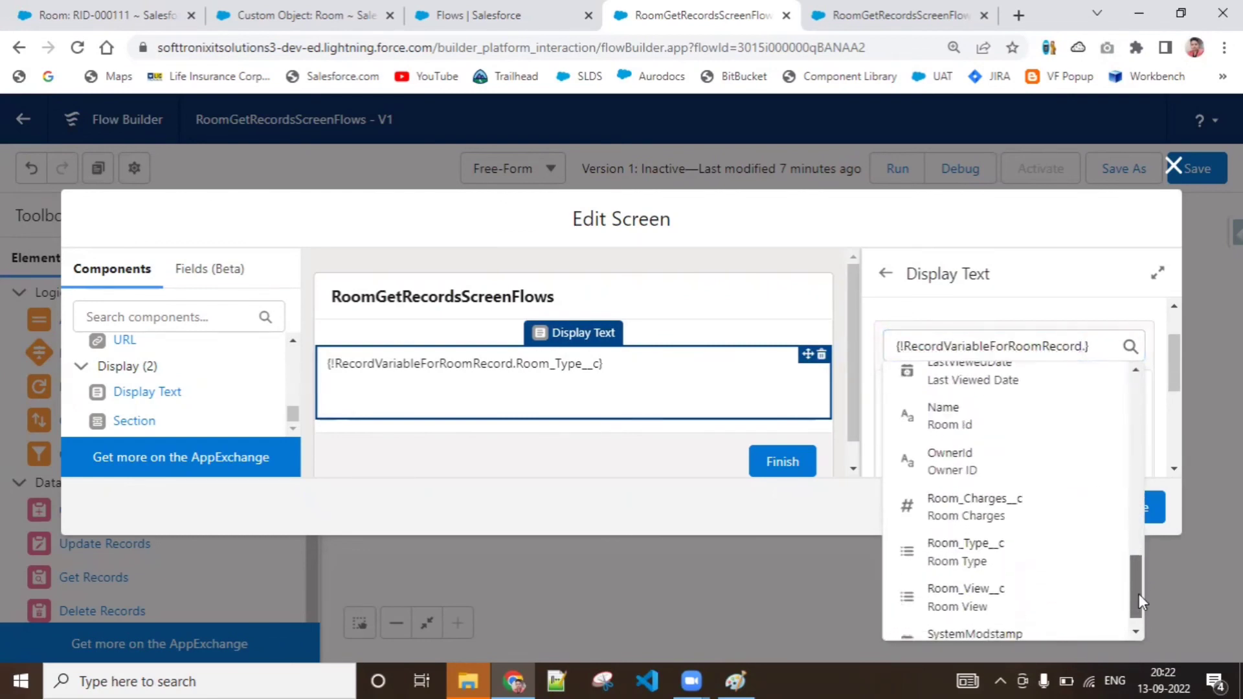
pyautogui.click(1072, 584)
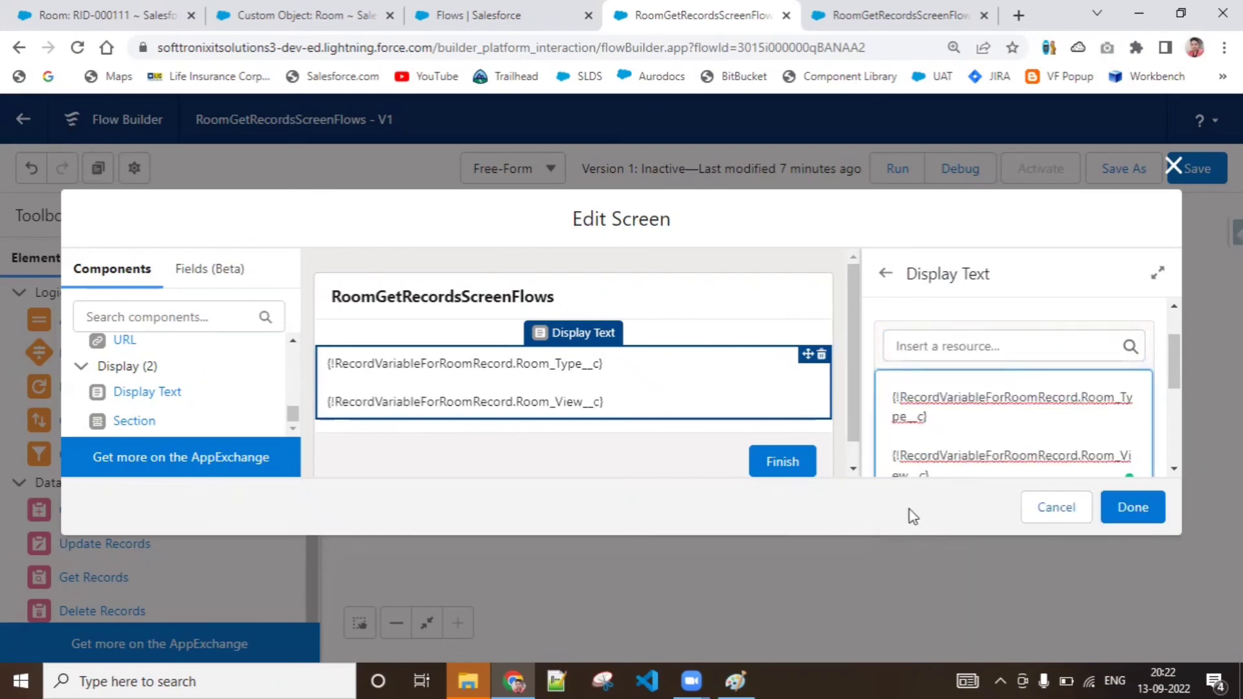
pyautogui.click(910, 510)
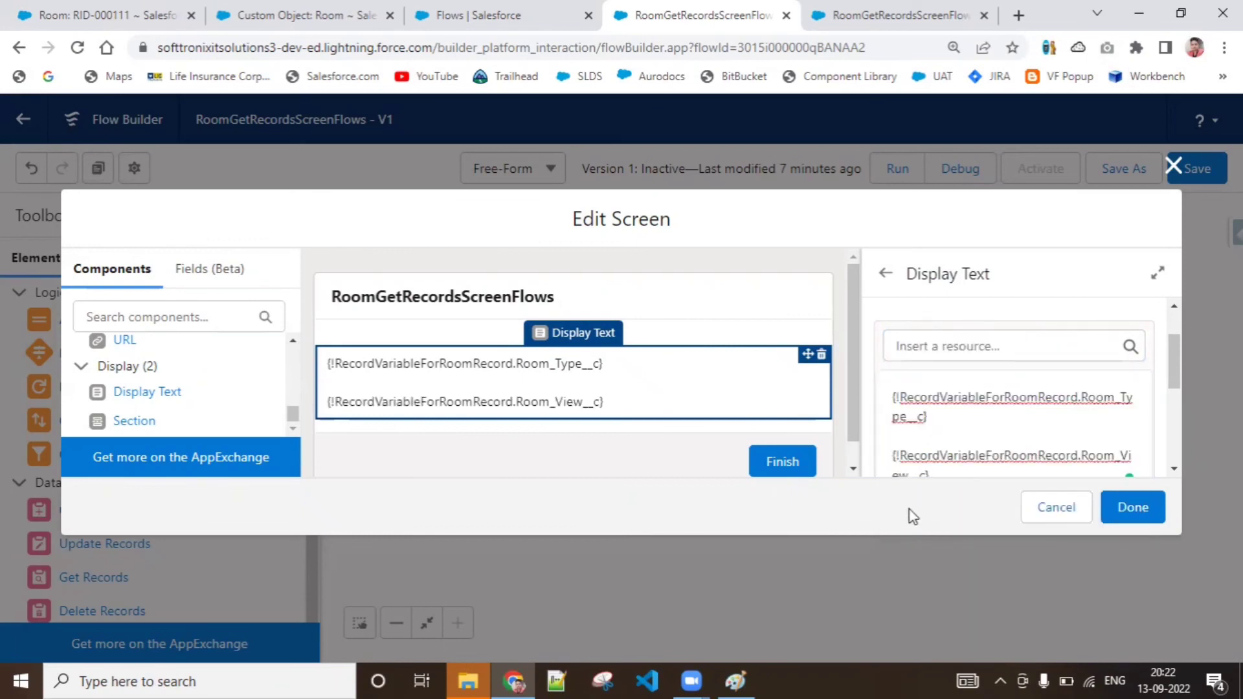
pyautogui.click(1106, 507)
# Connect the ShowRoomRecords screen to DeleteRoomRec and check which record variable the delete element uses
pyautogui.moveTo(911, 285); pyautogui.dragTo(1045, 262)
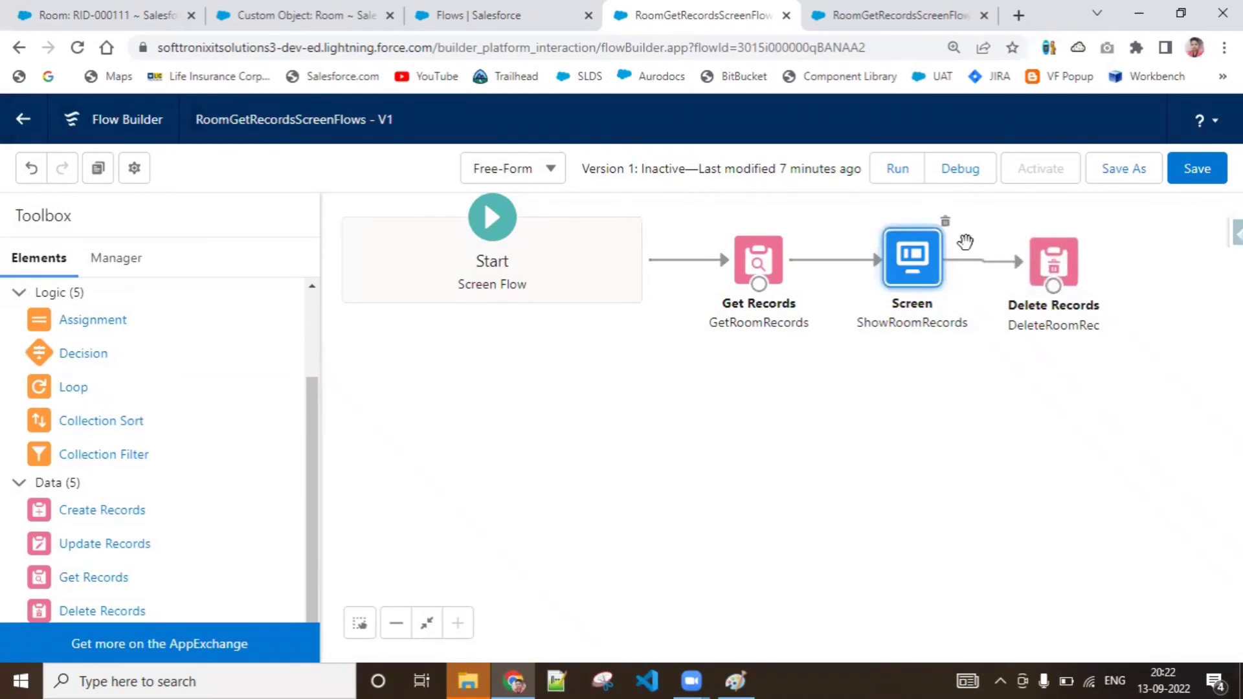
pyautogui.doubleClick(1050, 260)
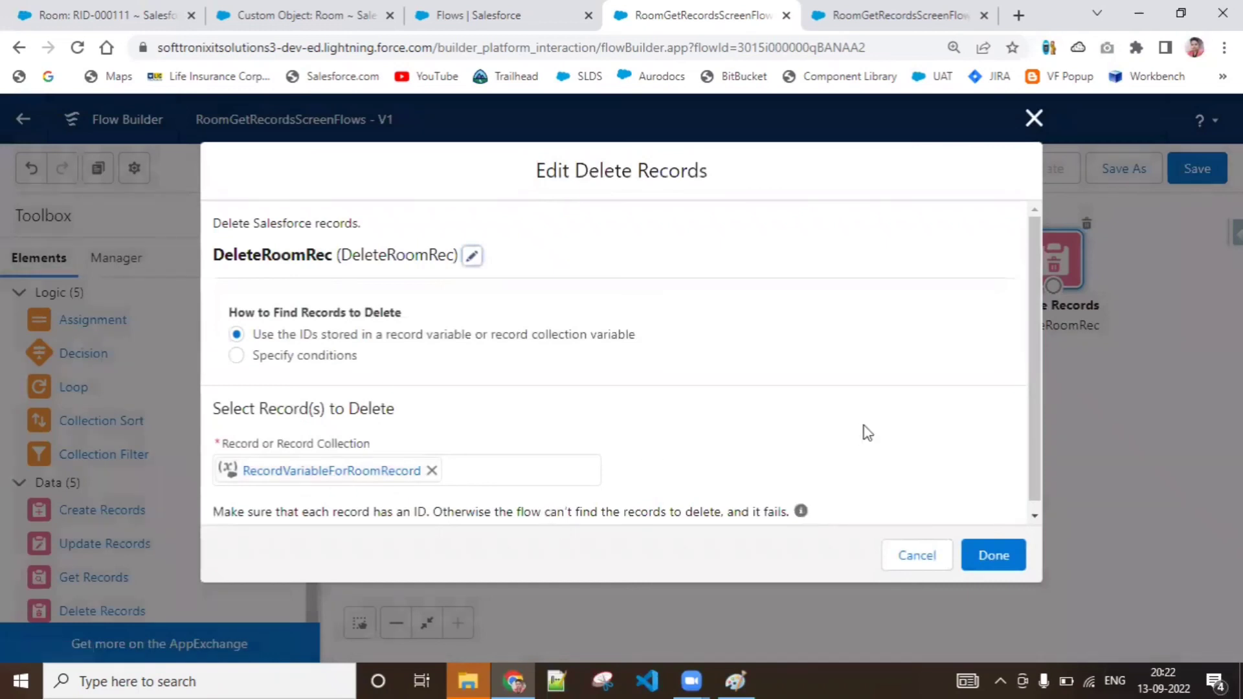
pyautogui.click(992, 554)
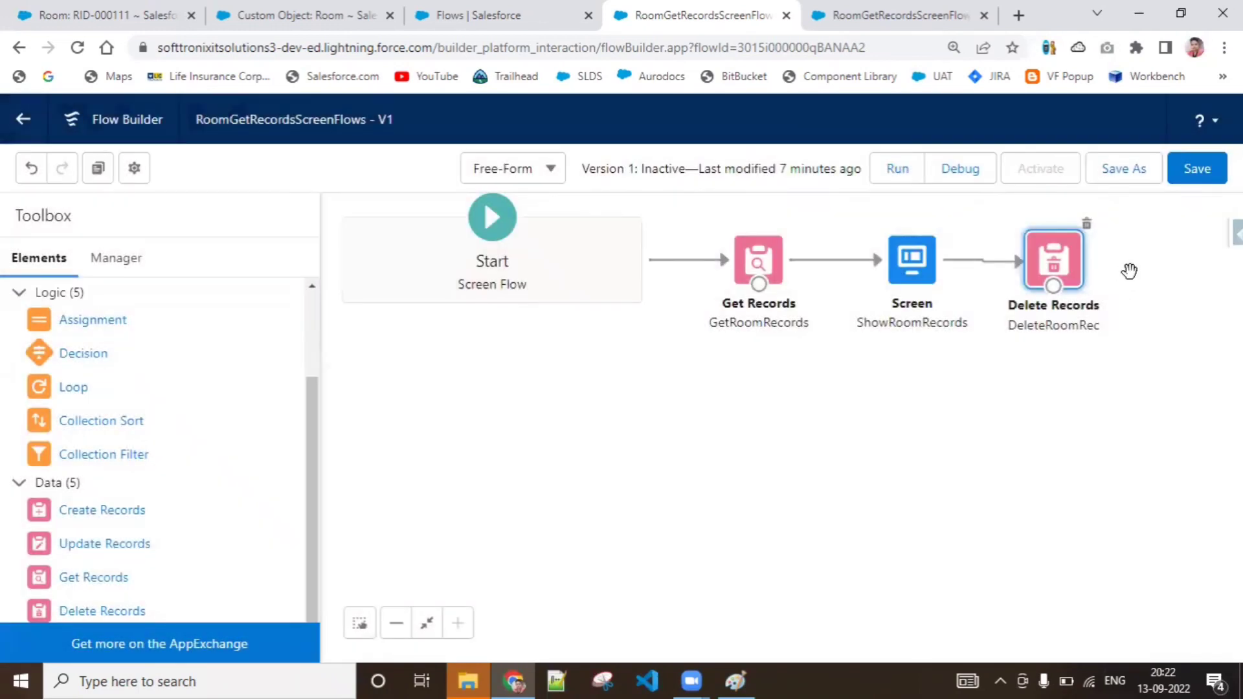
# Save the flow and start a debug run with the default debug options
pyautogui.click(1207, 182)
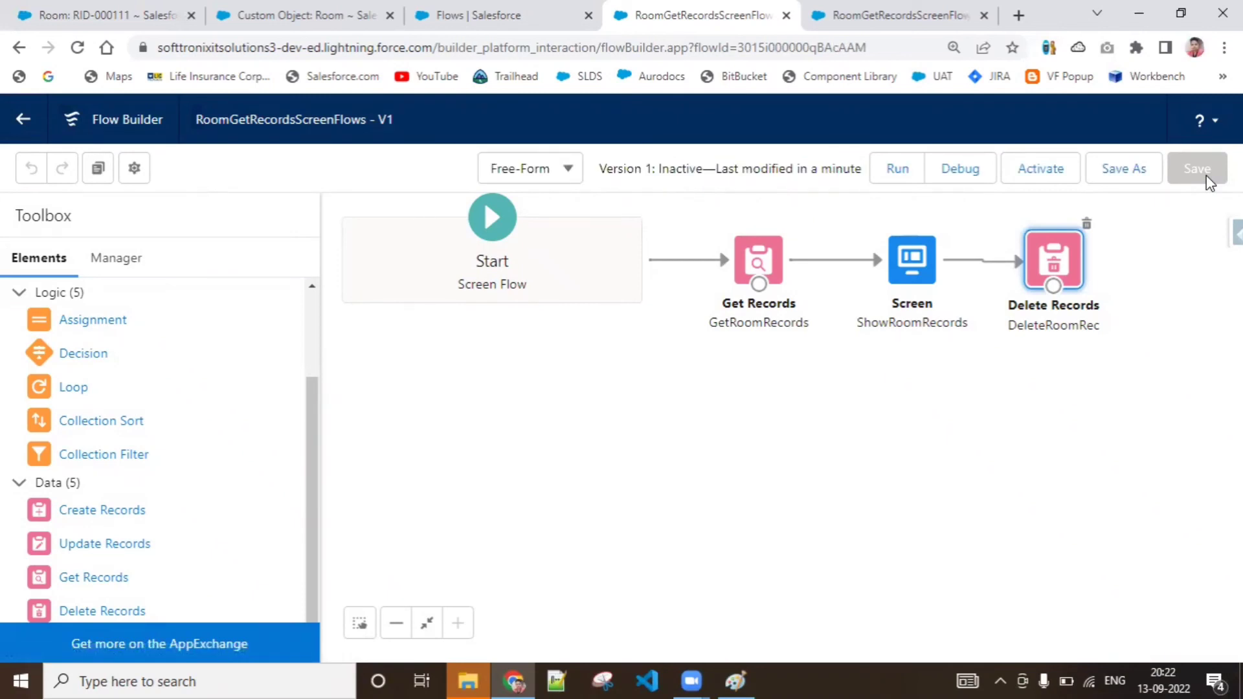
pyautogui.click(953, 172)
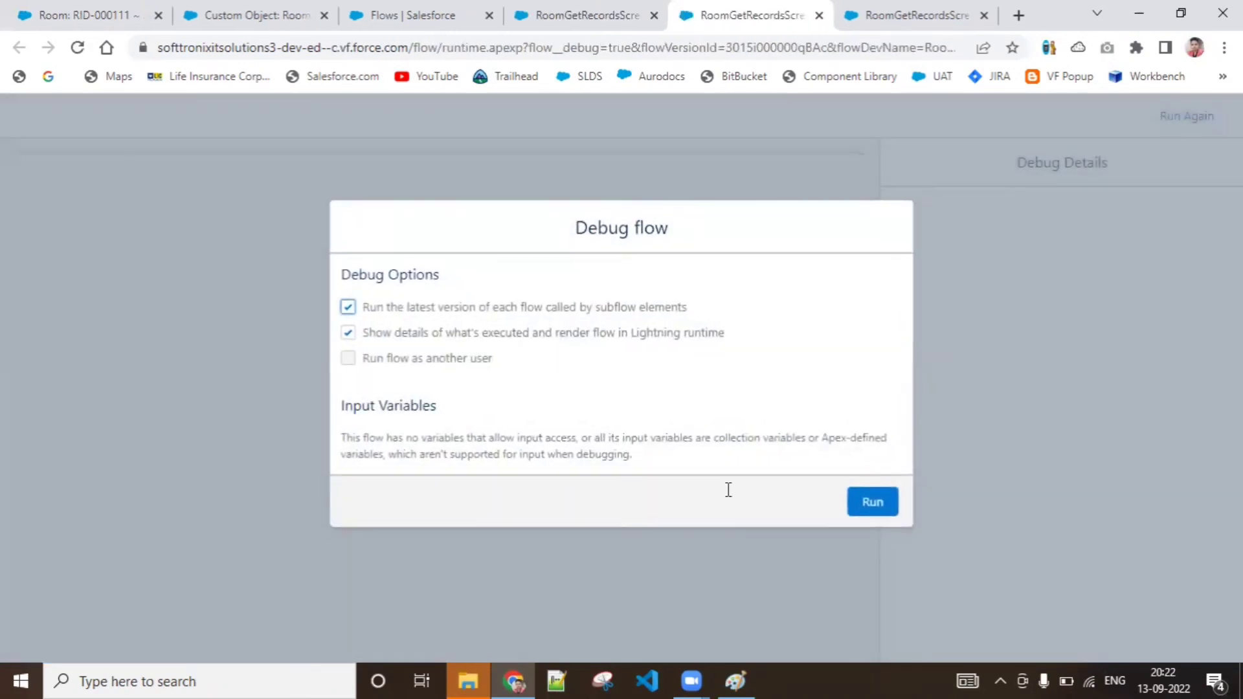
pyautogui.click(861, 505)
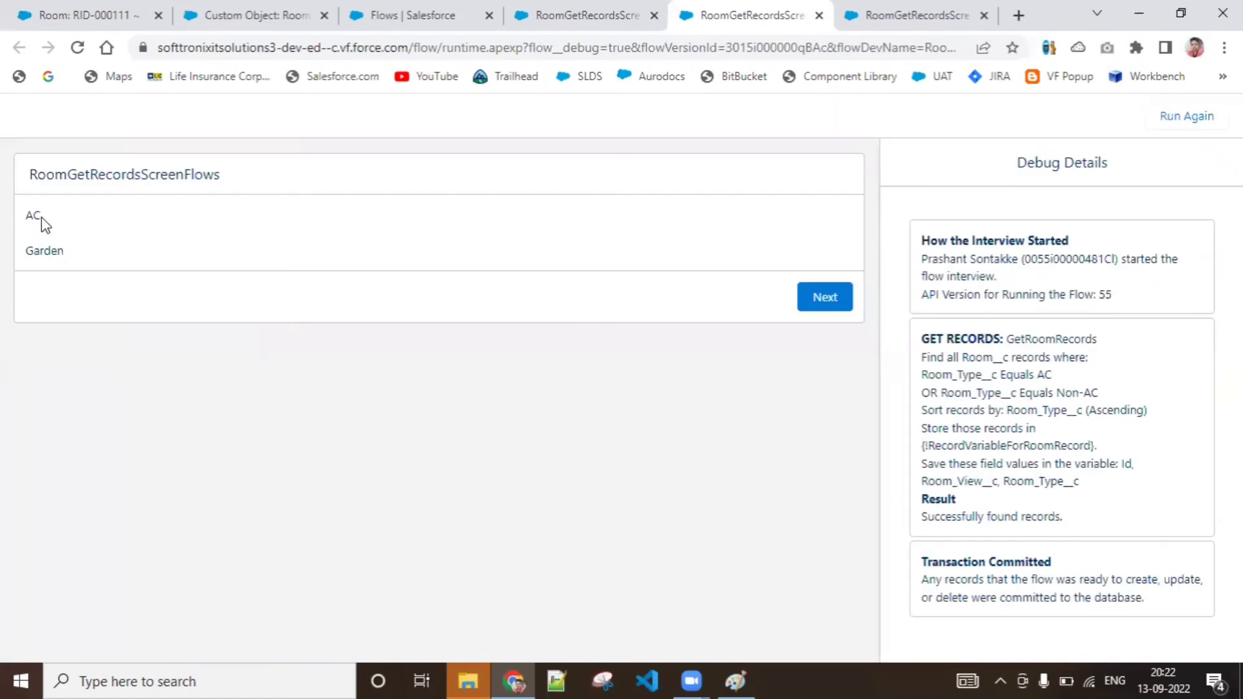
# Open the display text of the ShowRoomRecords screen and add an empty line above the room type field
pyautogui.click(555, 15)
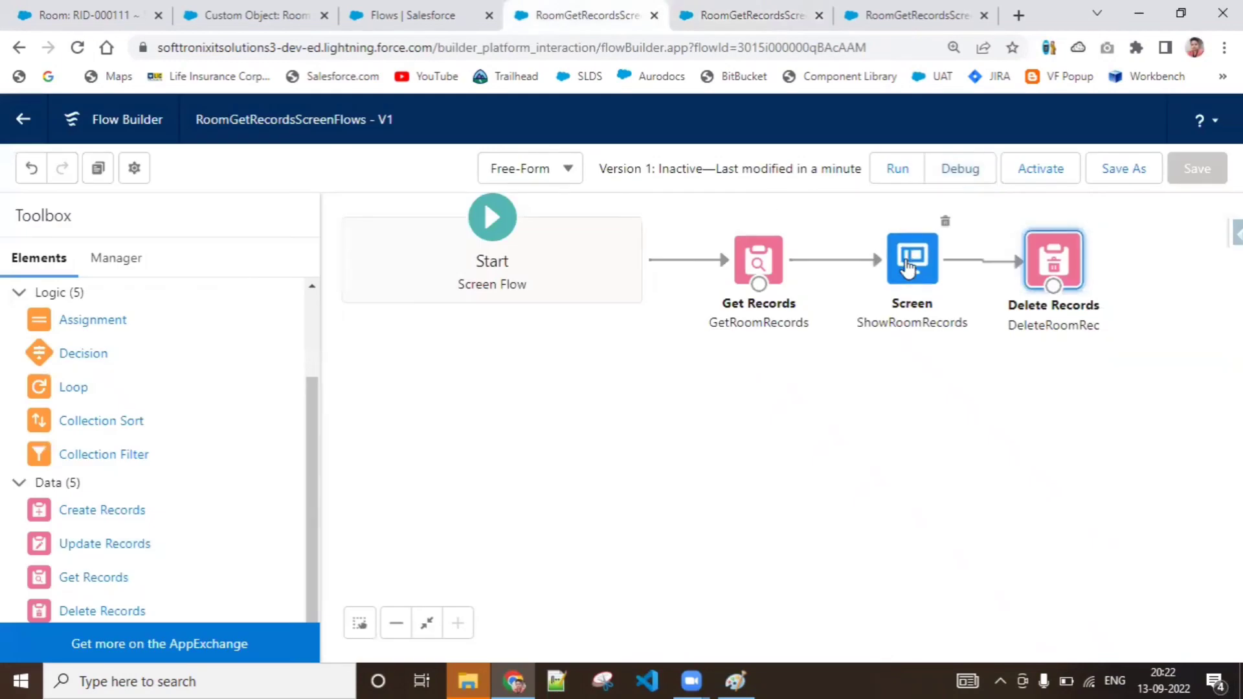
pyautogui.doubleClick(909, 264)
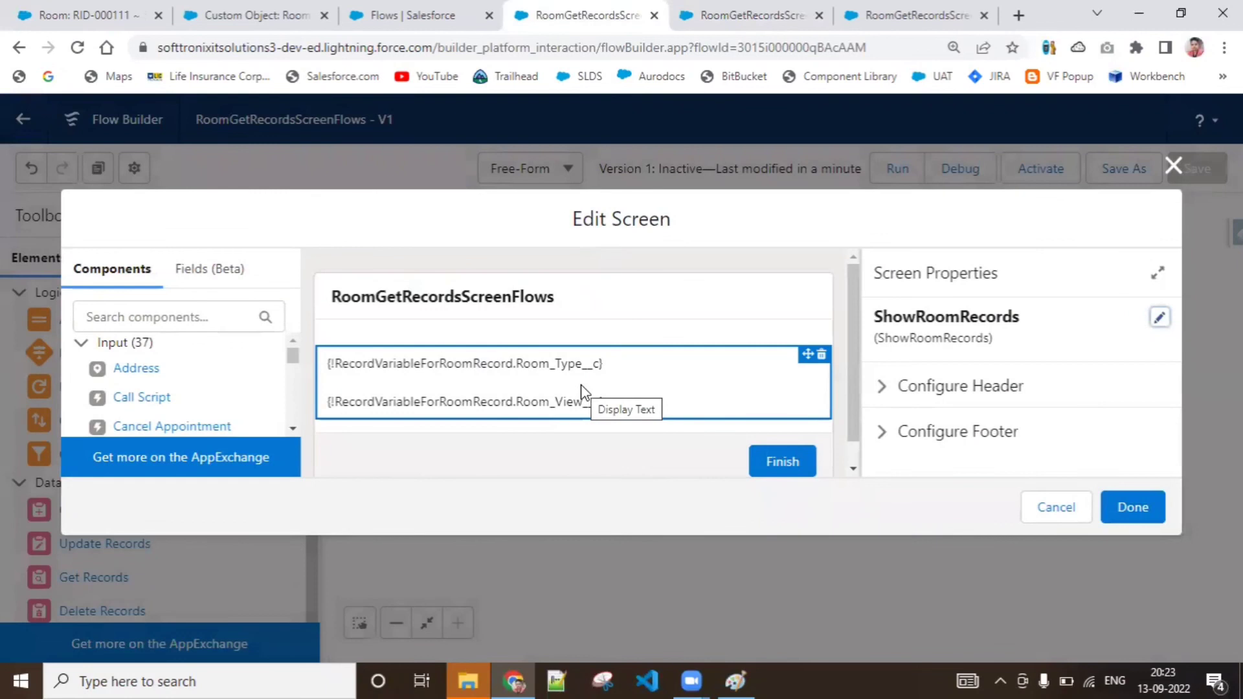
pyautogui.click(783, 377)
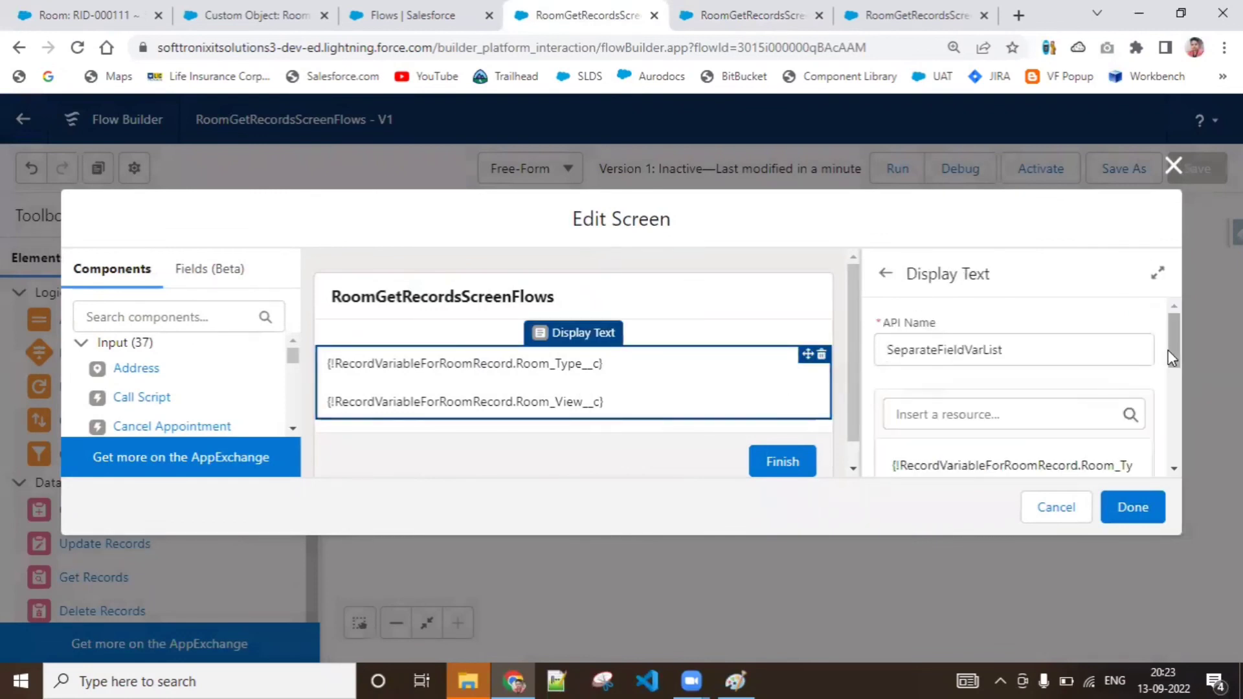
pyautogui.moveTo(1168, 350); pyautogui.dragTo(1174, 376)
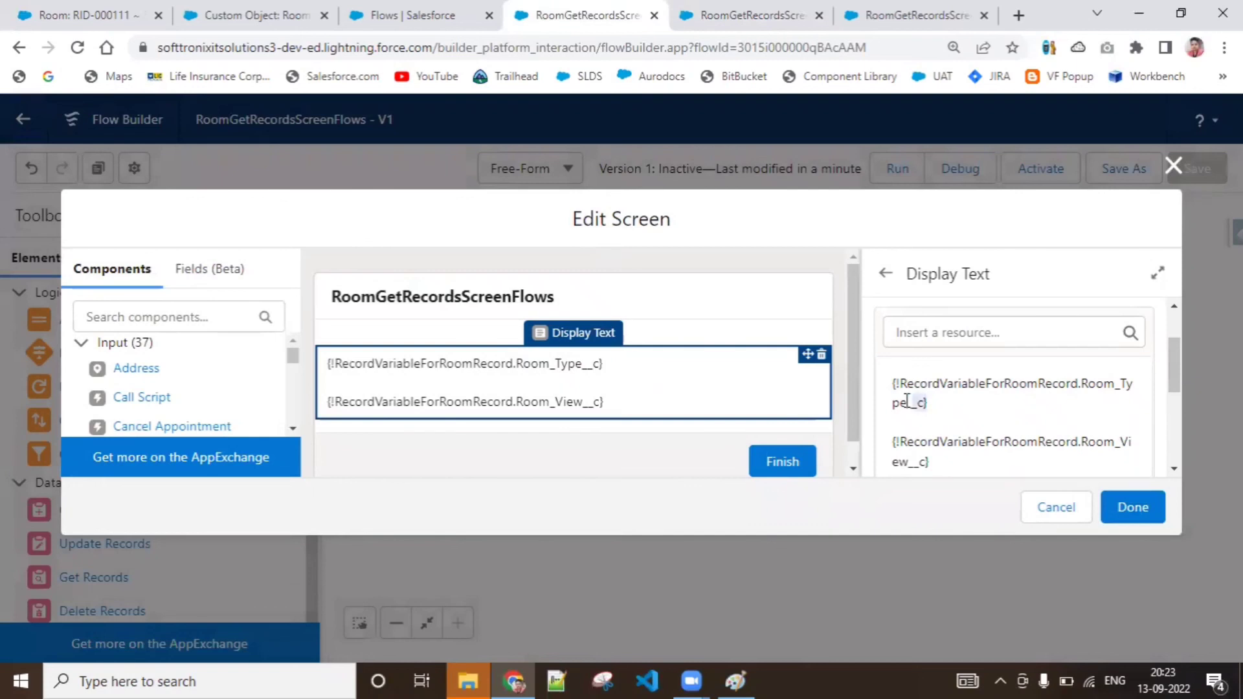
pyautogui.click(890, 387)
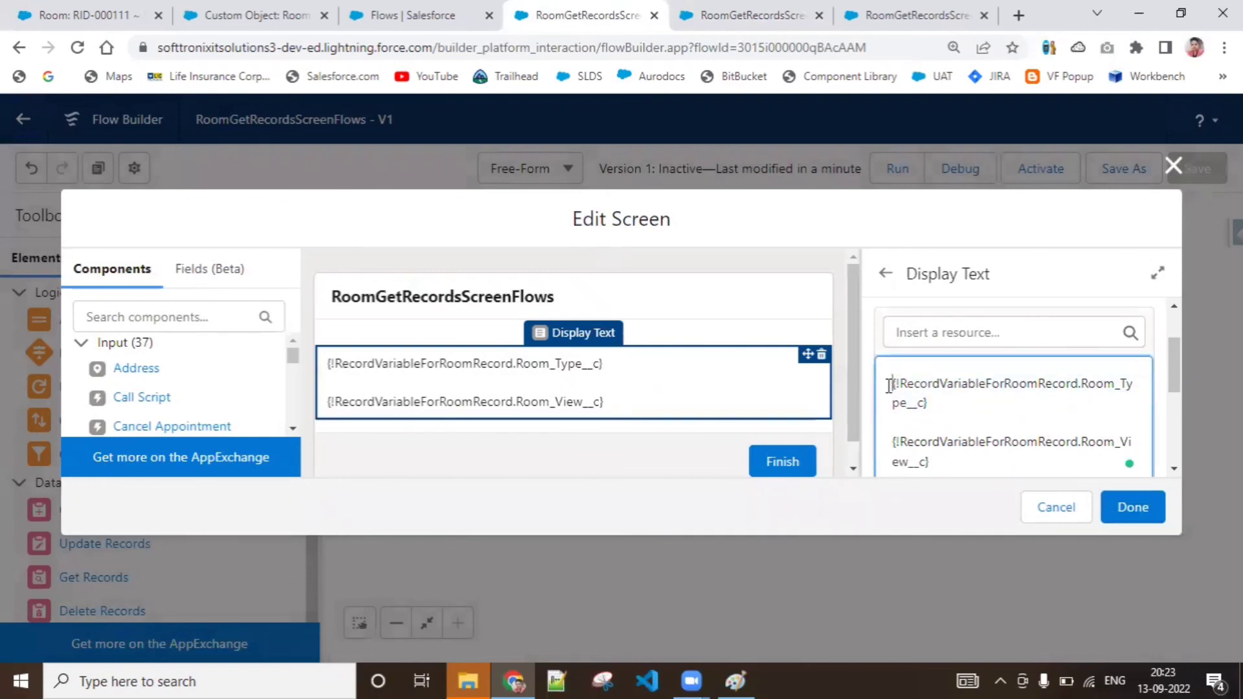
pyautogui.press('Return')
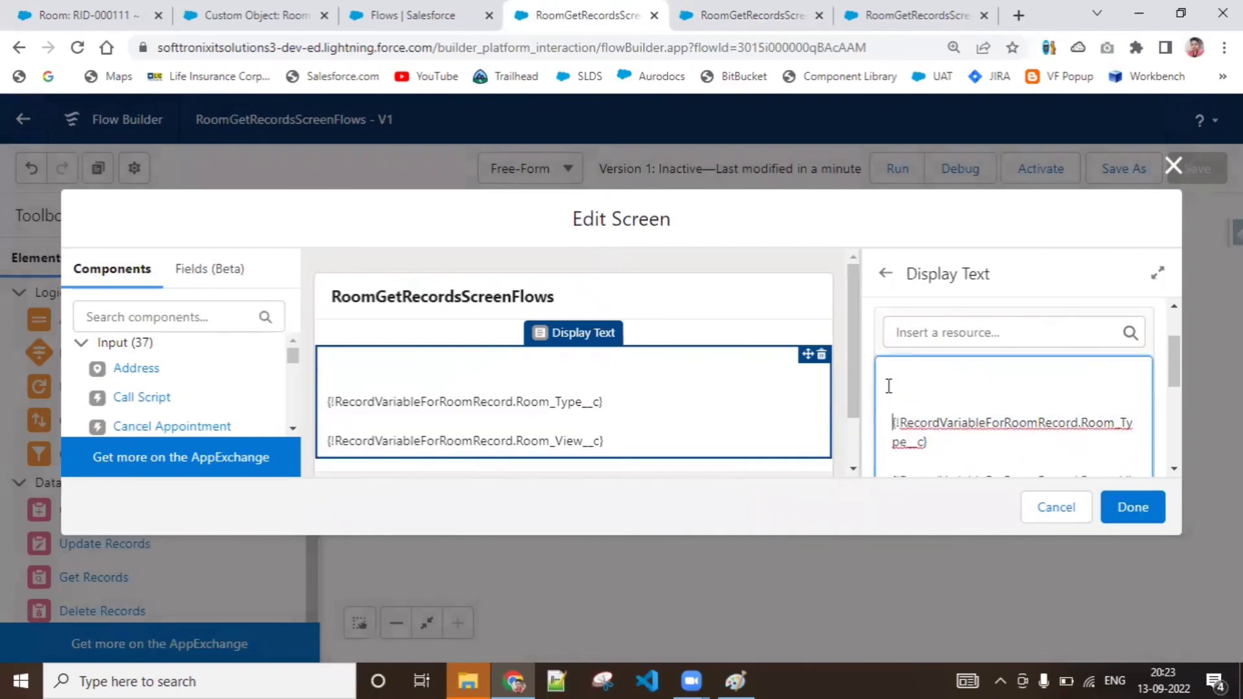
pyautogui.write('a015i00000X6gqIAAR')
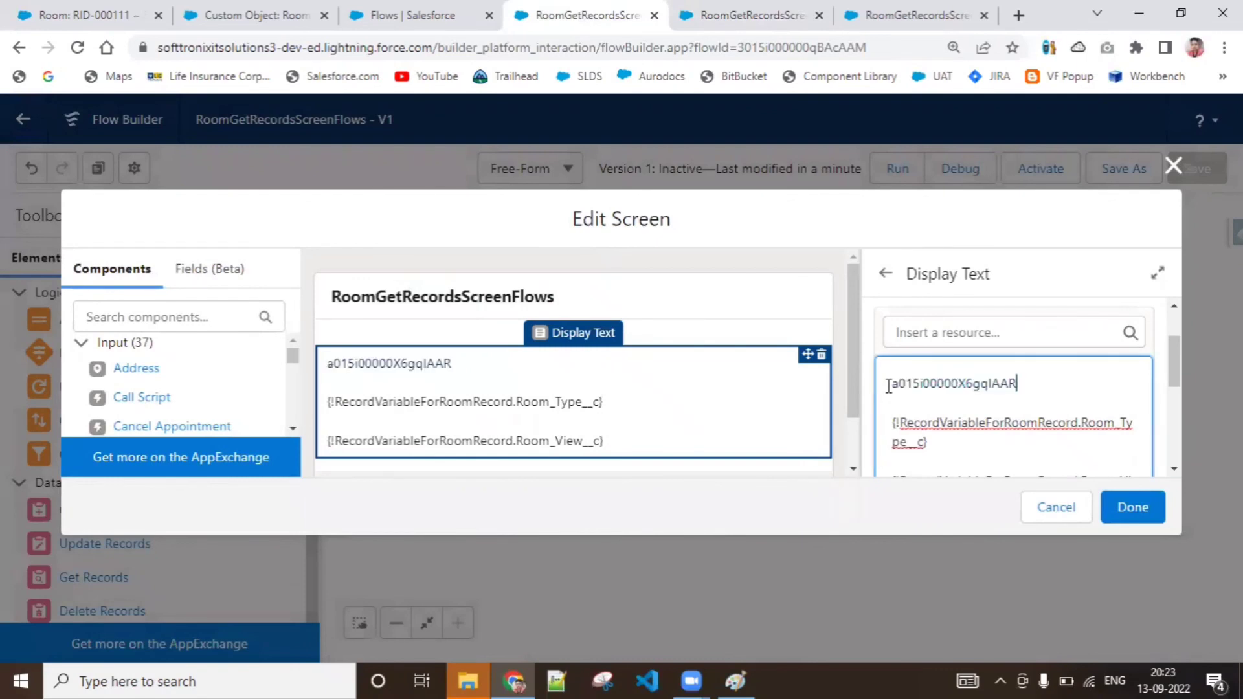
pyautogui.doubleClick(893, 383)
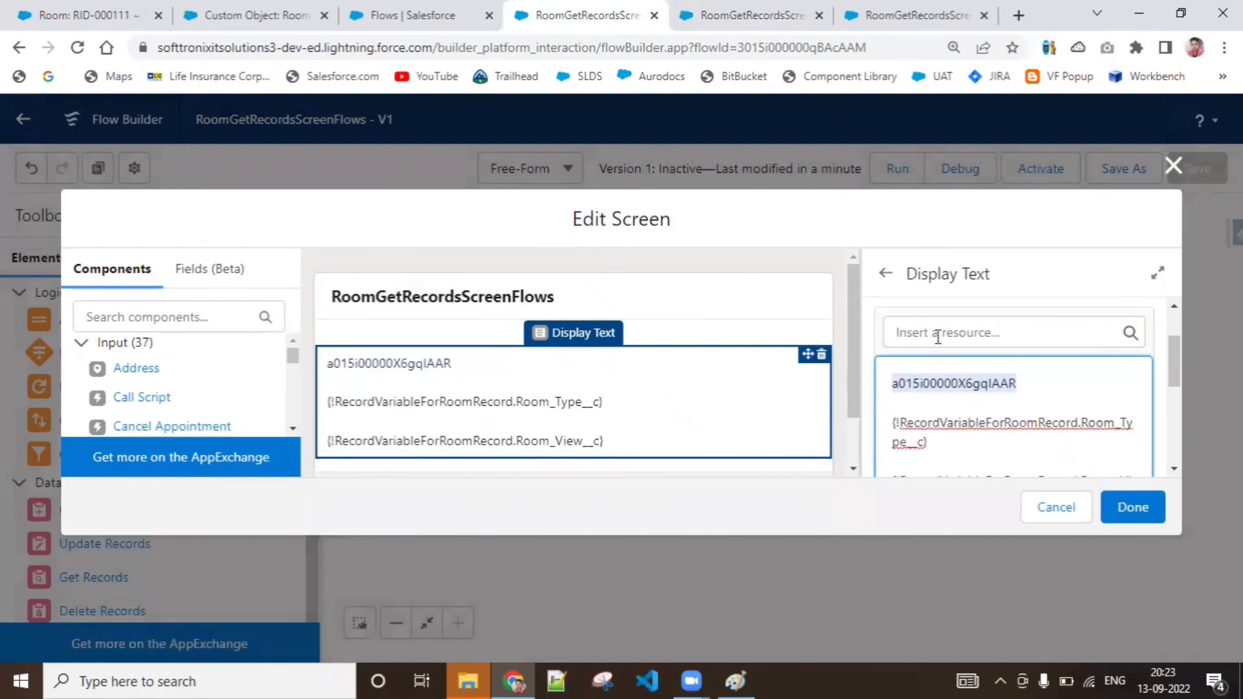
pyautogui.press('BackSpace')
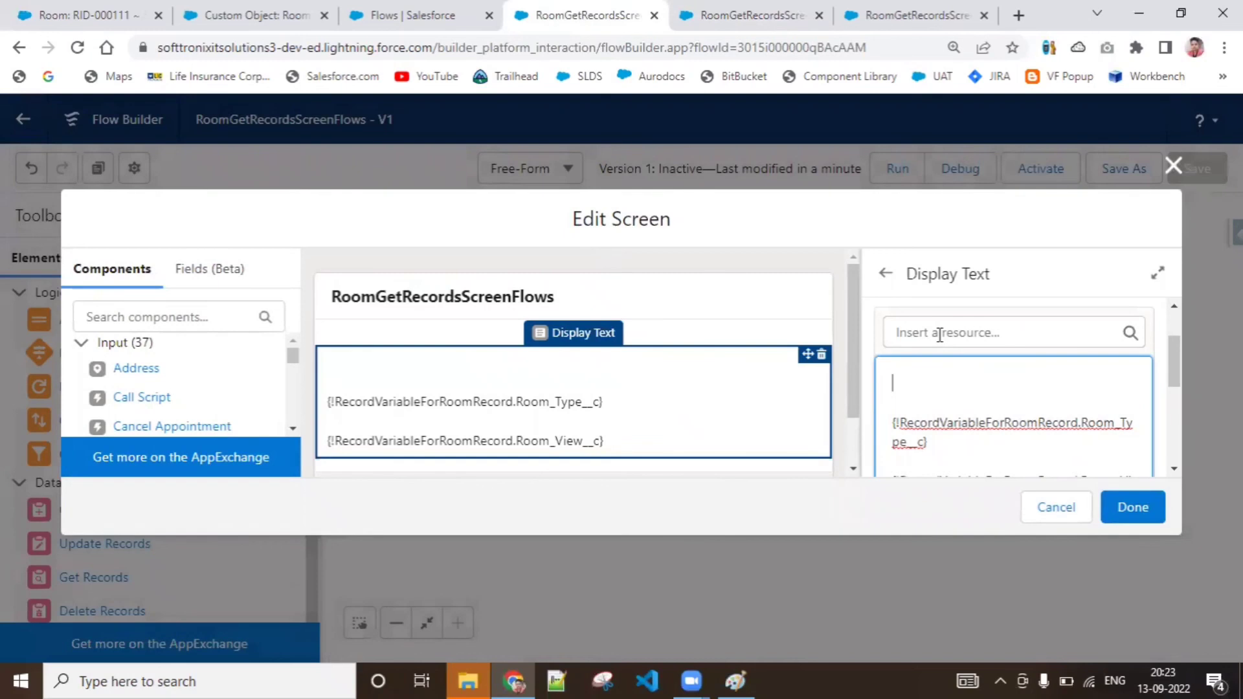
# Insert RecordVariableForRoomRecord's Id field on the empty first line of the display text and finish the screen
pyautogui.click(939, 332)
pyautogui.write('room')
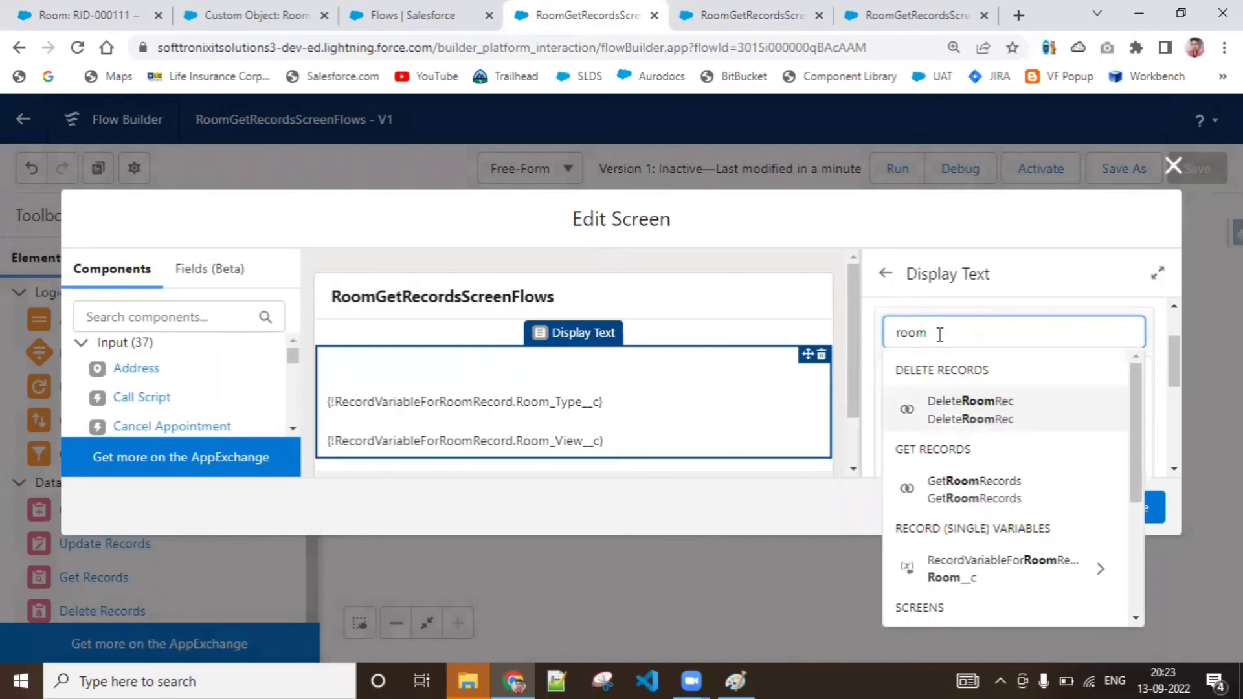
pyautogui.click(1075, 575)
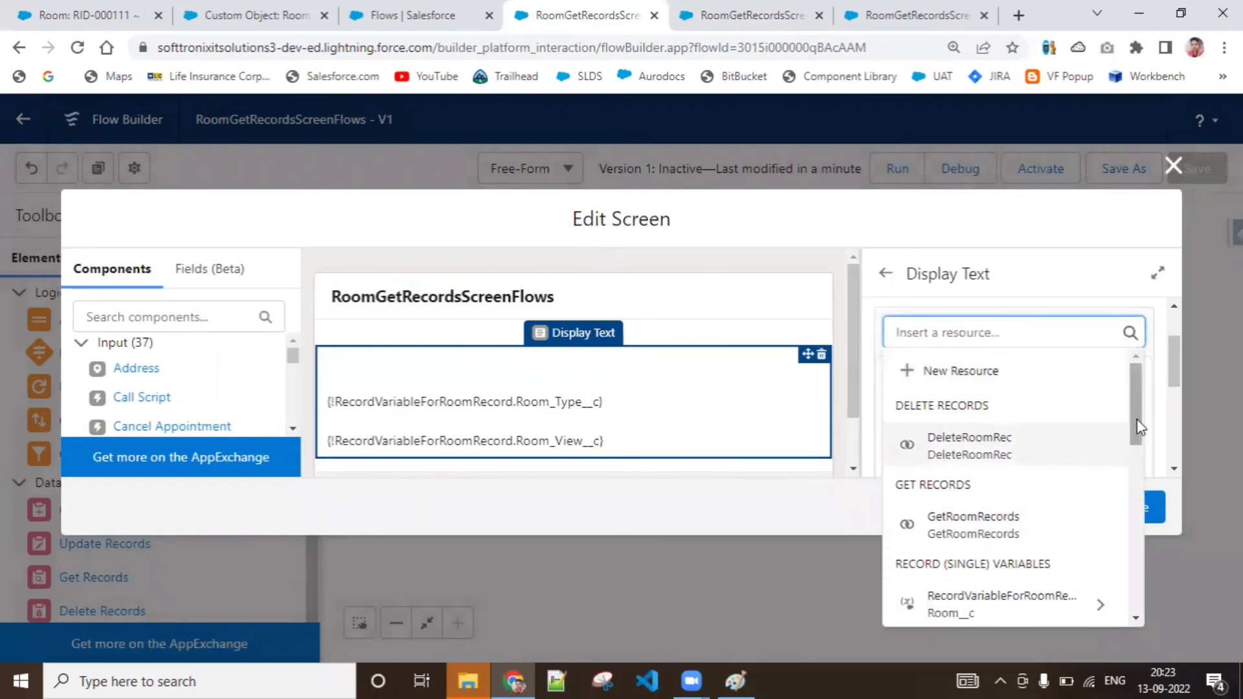
pyautogui.moveTo(1137, 421); pyautogui.dragTo(1135, 491)
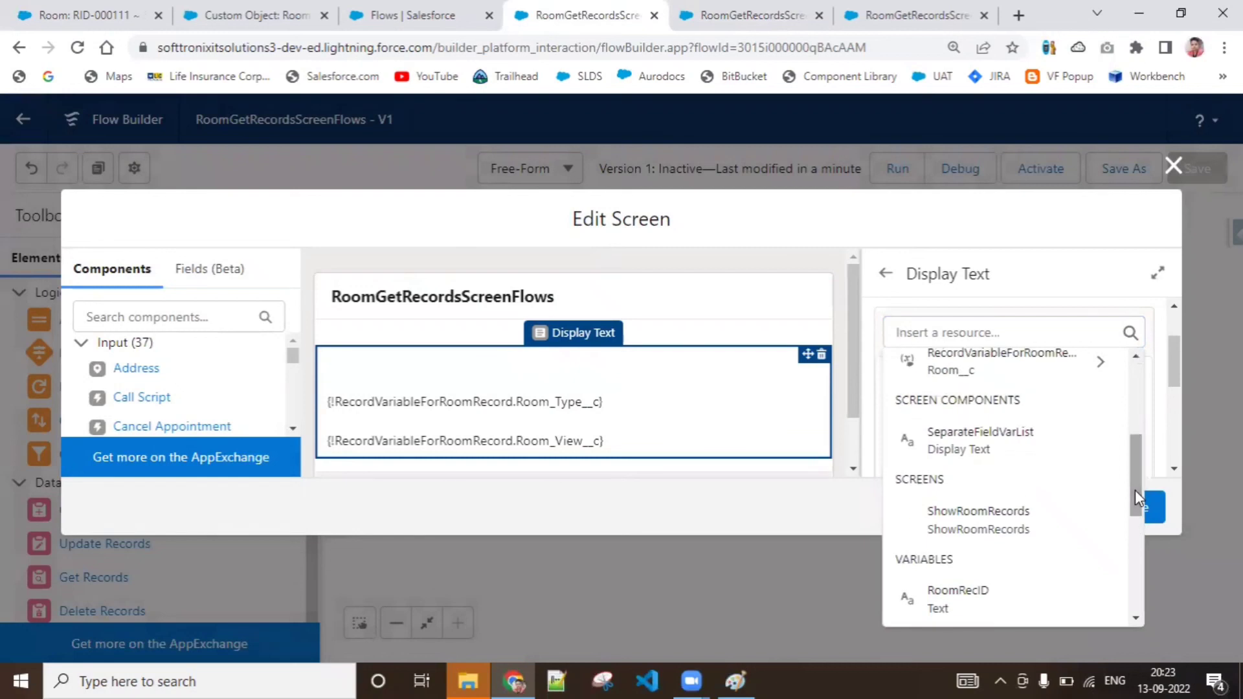
pyautogui.click(1090, 360)
pyautogui.moveTo(1134, 420); pyautogui.dragTo(1144, 504)
pyautogui.click(1080, 491)
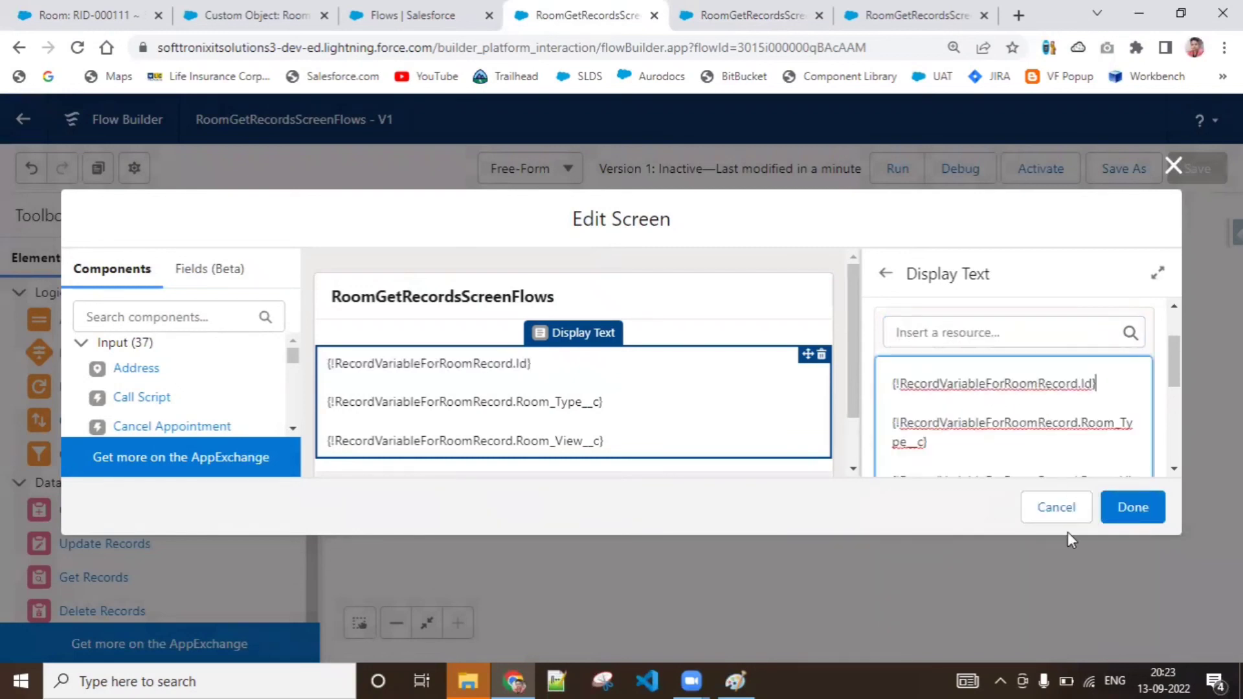
pyautogui.click(1146, 503)
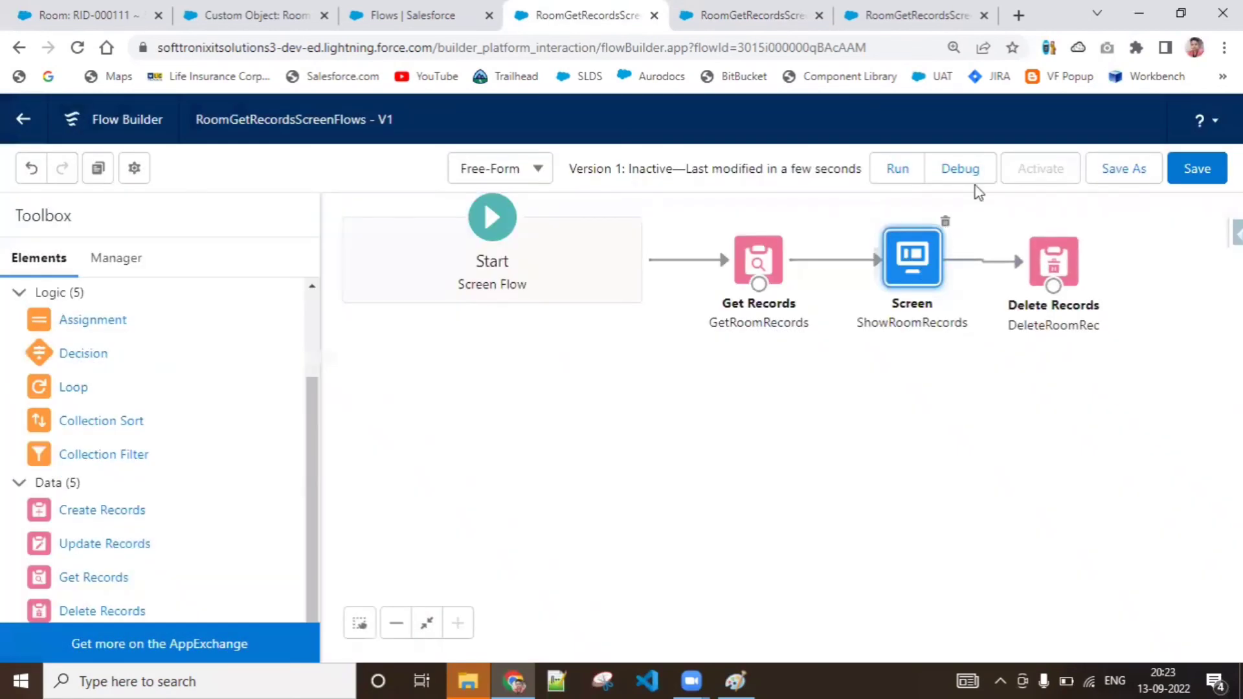
# Save the updated flow and run it in debug mode with the default options
pyautogui.click(1182, 159)
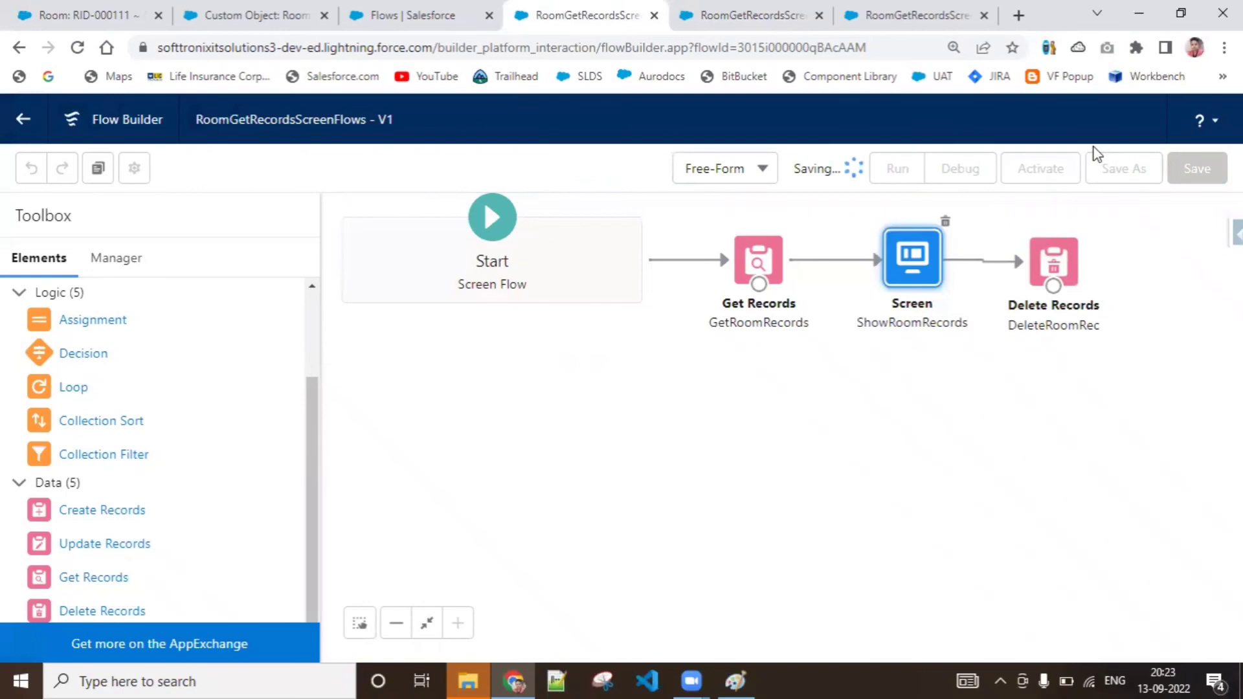
pyautogui.click(946, 175)
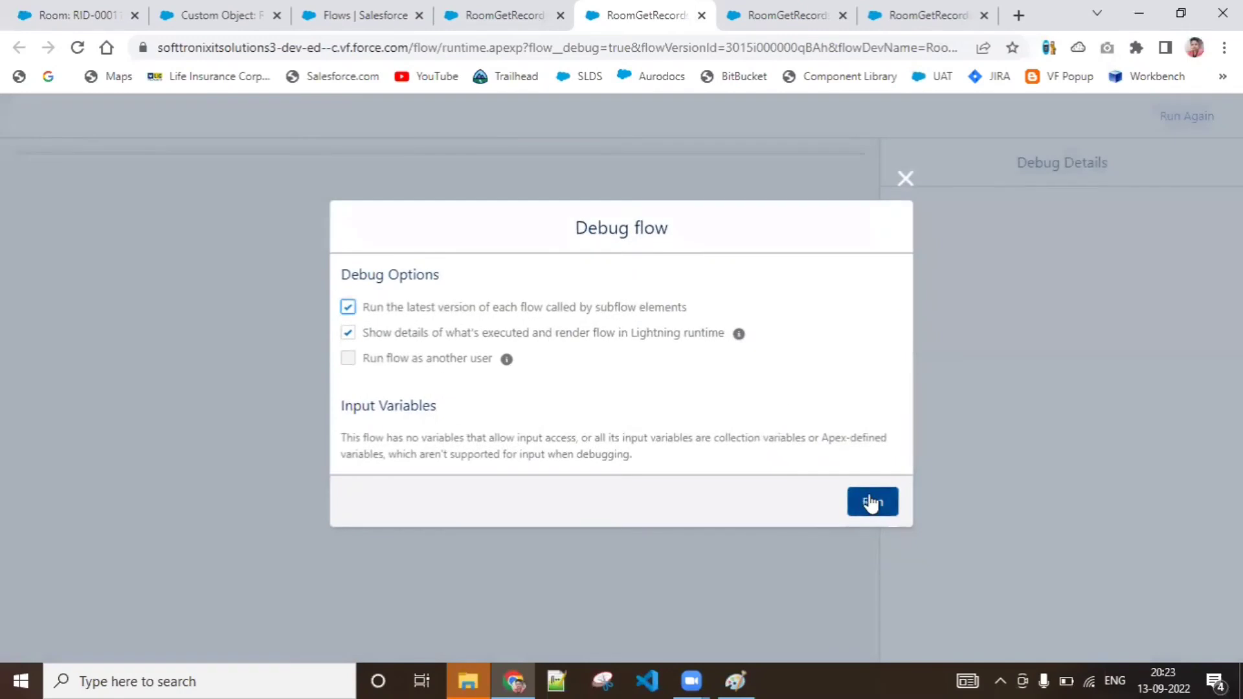
pyautogui.click(869, 501)
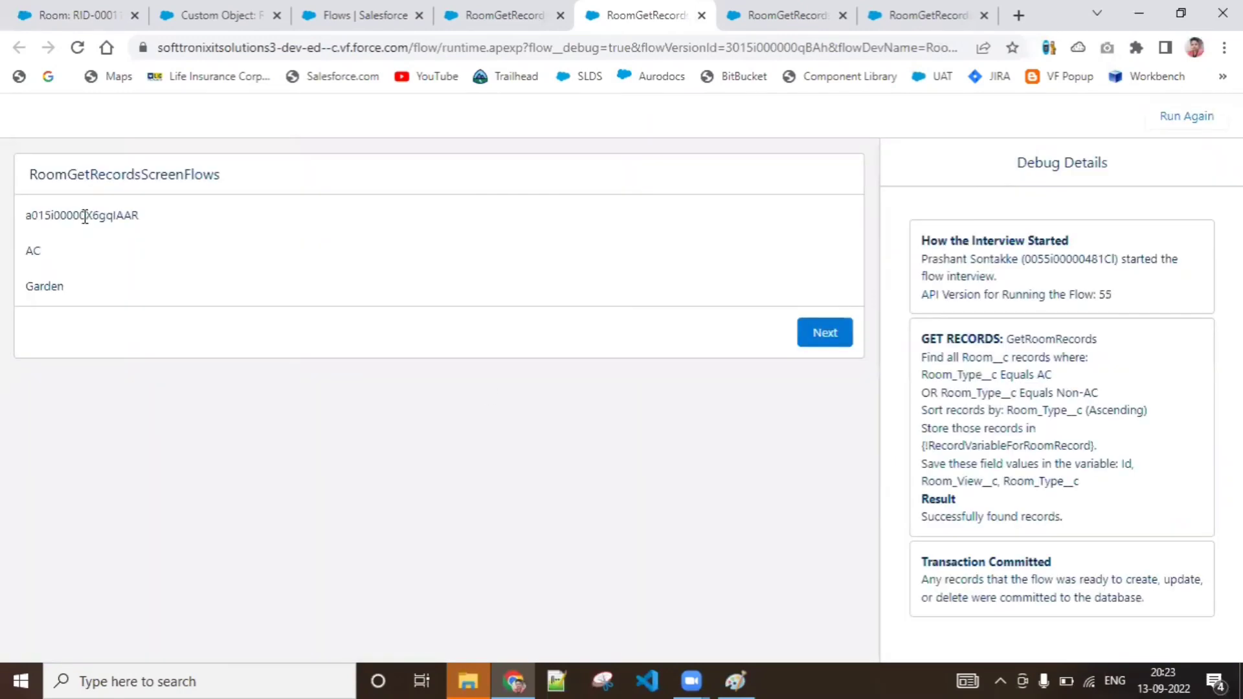
# Copy the record Id displayed in the debug run and open the Room record with that Id in the Room record's browser tab
pyautogui.doubleClick(85, 215)
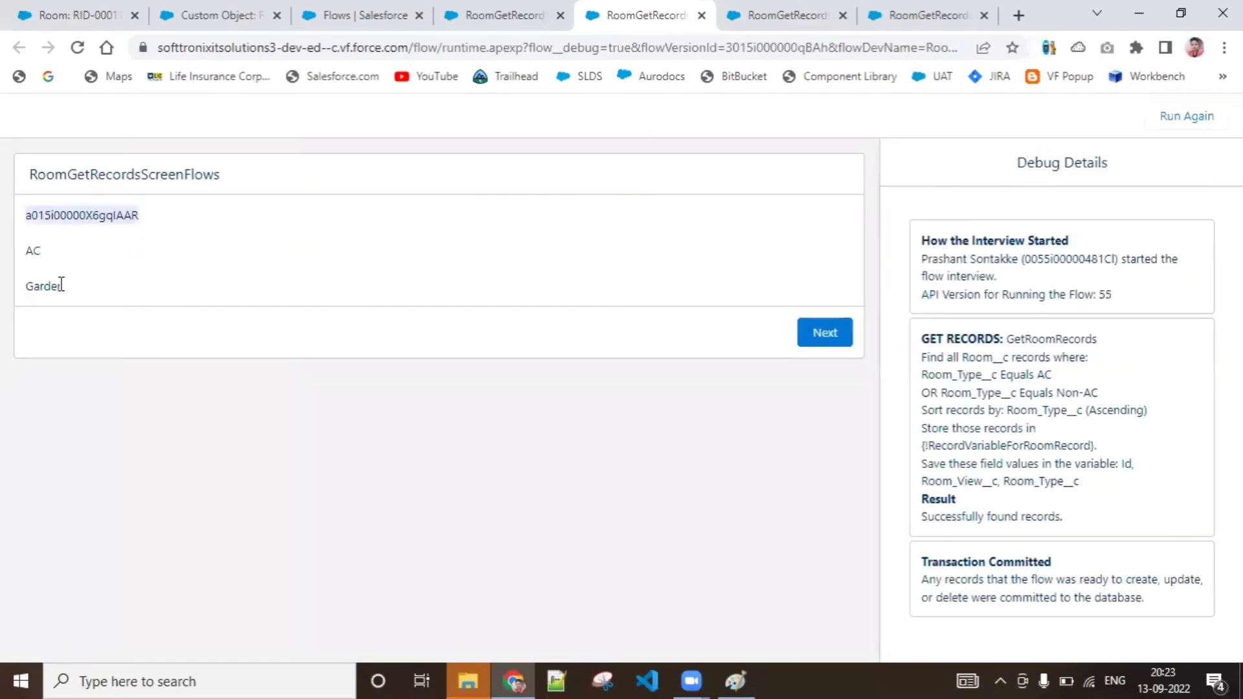
pyautogui.doubleClick(83, 209)
pyautogui.hotkey('ctrl', 'c')
pyautogui.click(90, 14)
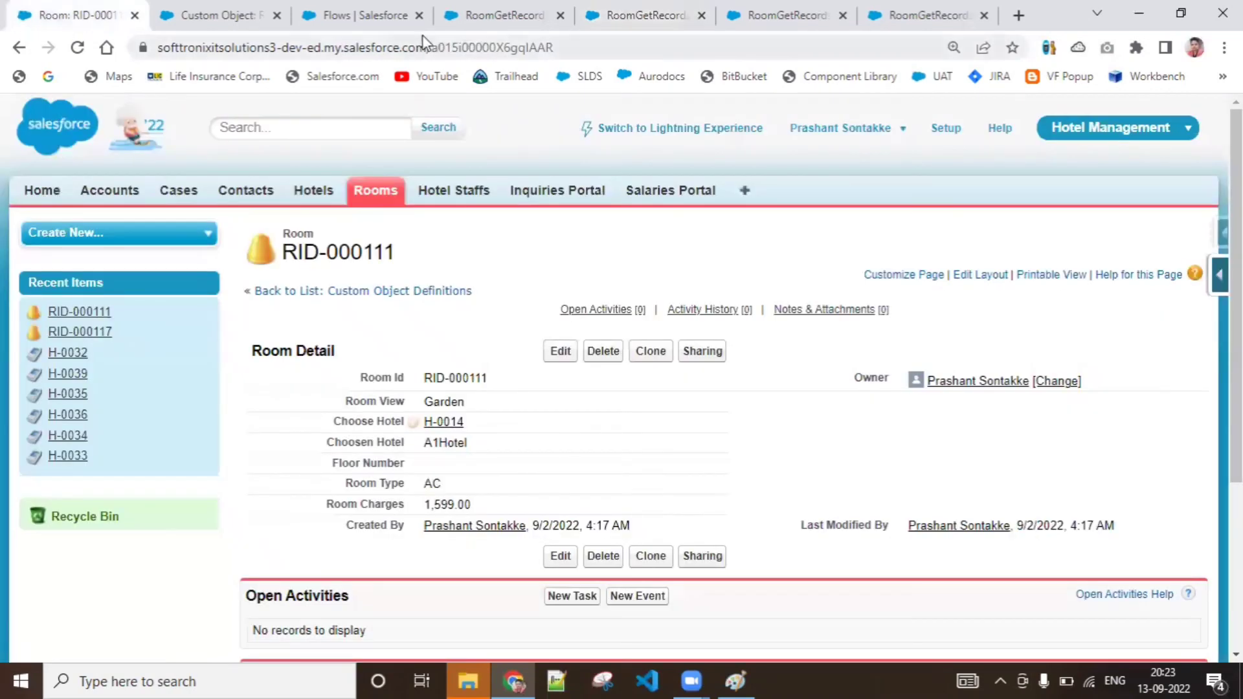
pyautogui.doubleClick(490, 47)
pyautogui.hotkey('ctrl', 'v')
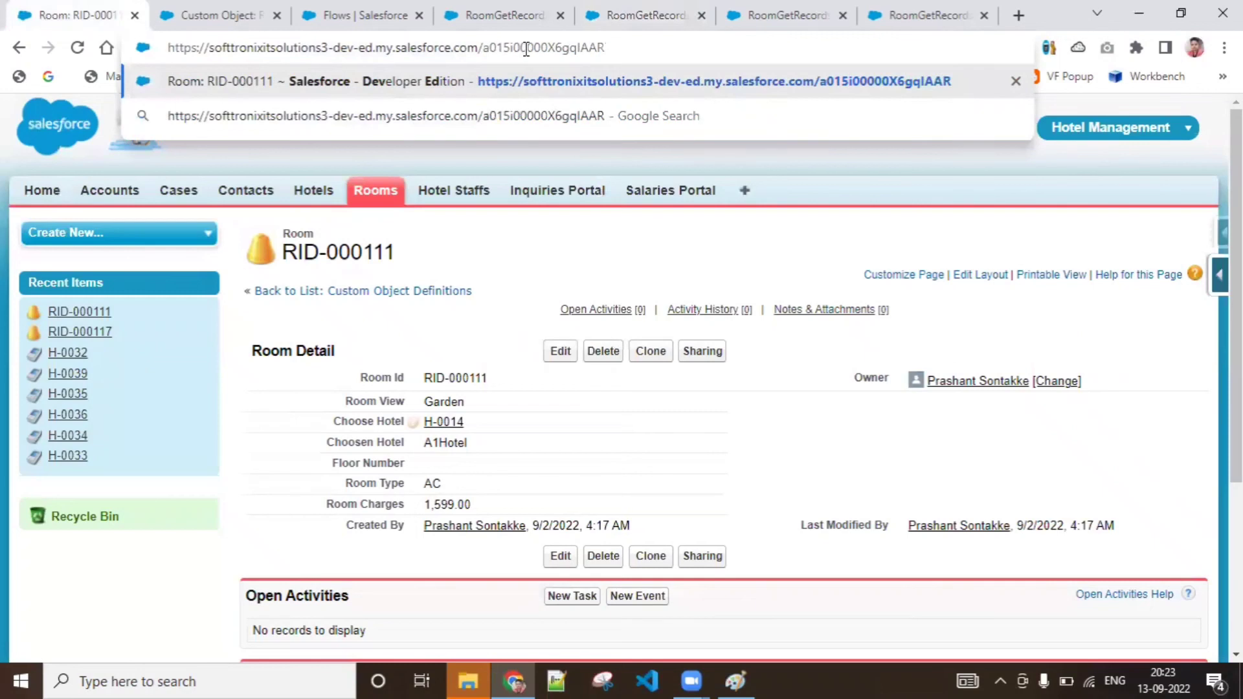
pyautogui.press('Return')
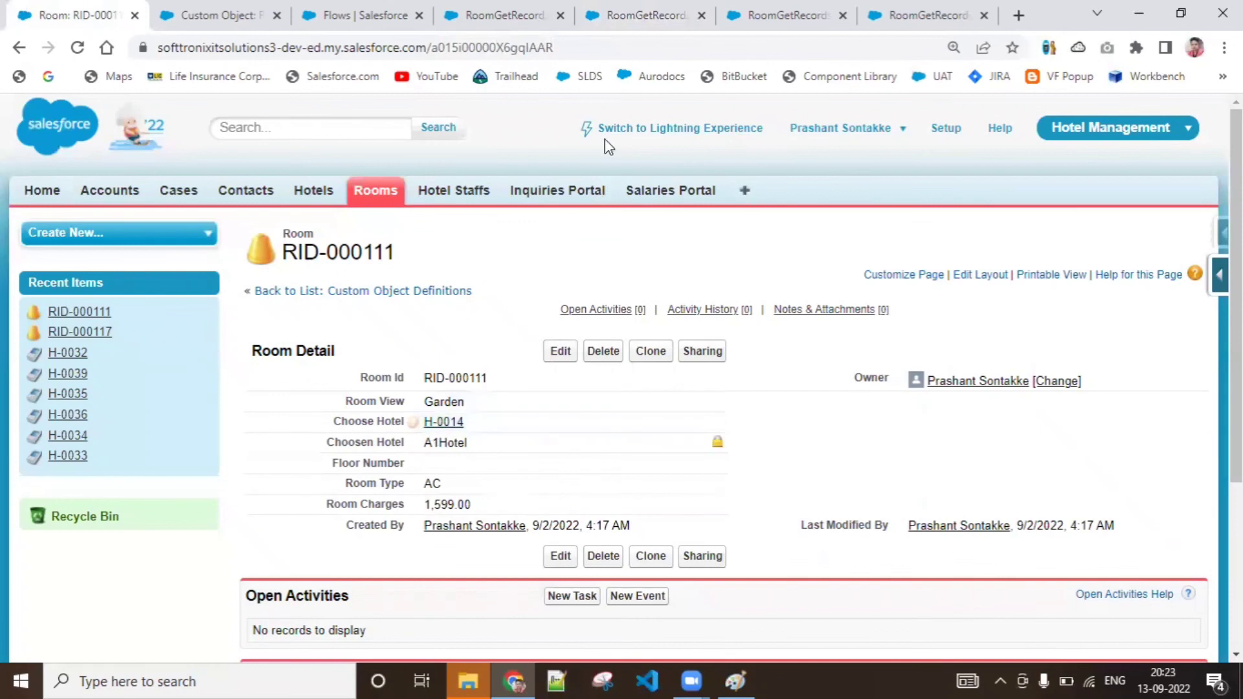
# Return to the earlier debug run that displays only the room type and view, and advance it past its screen
pyautogui.click(771, 8)
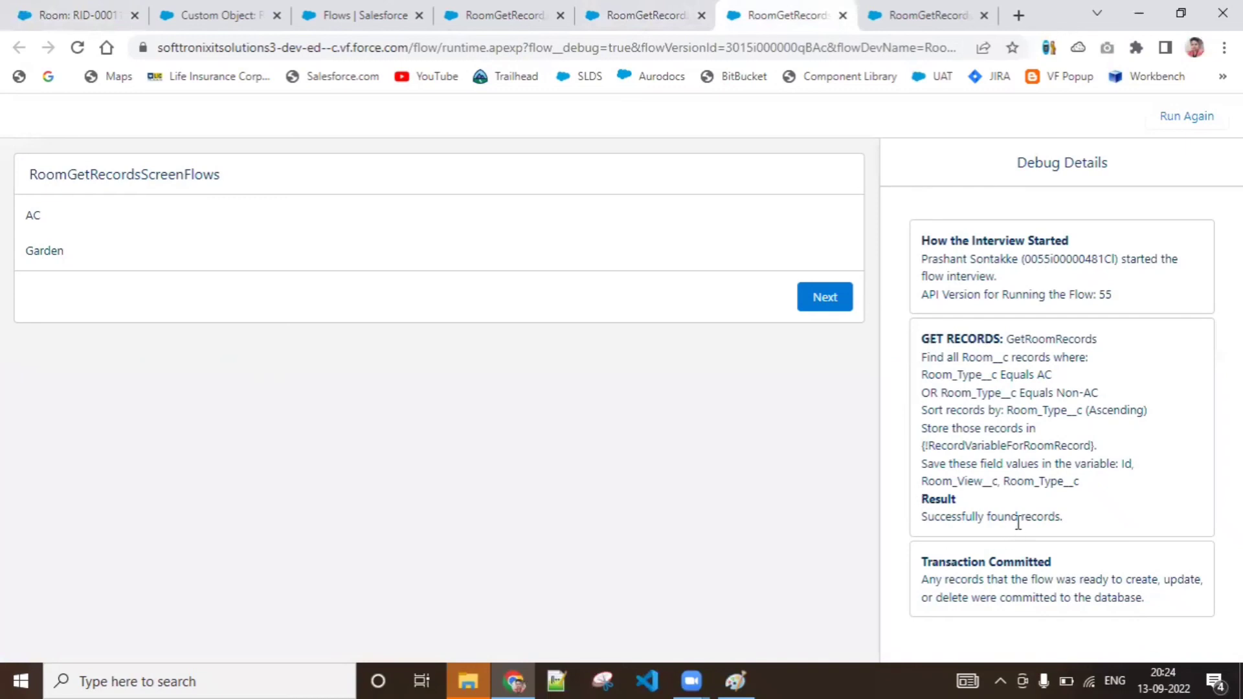
pyautogui.click(667, 13)
pyautogui.click(483, 9)
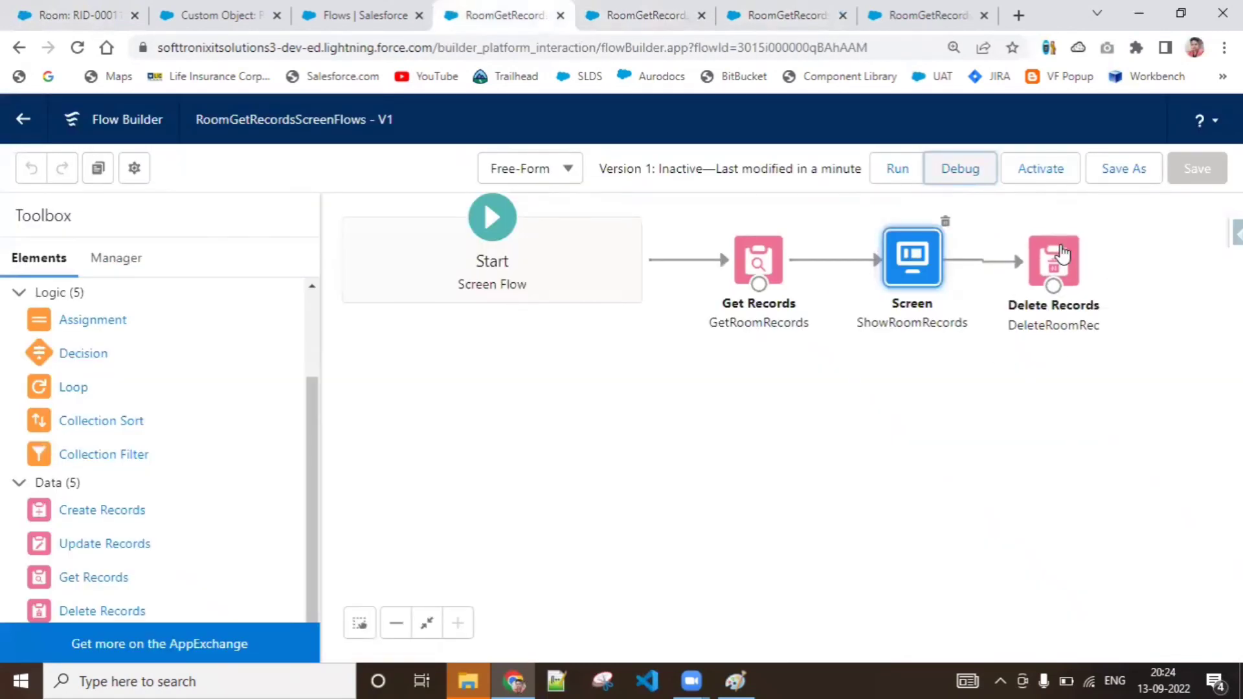
pyautogui.click(776, 13)
pyautogui.click(834, 310)
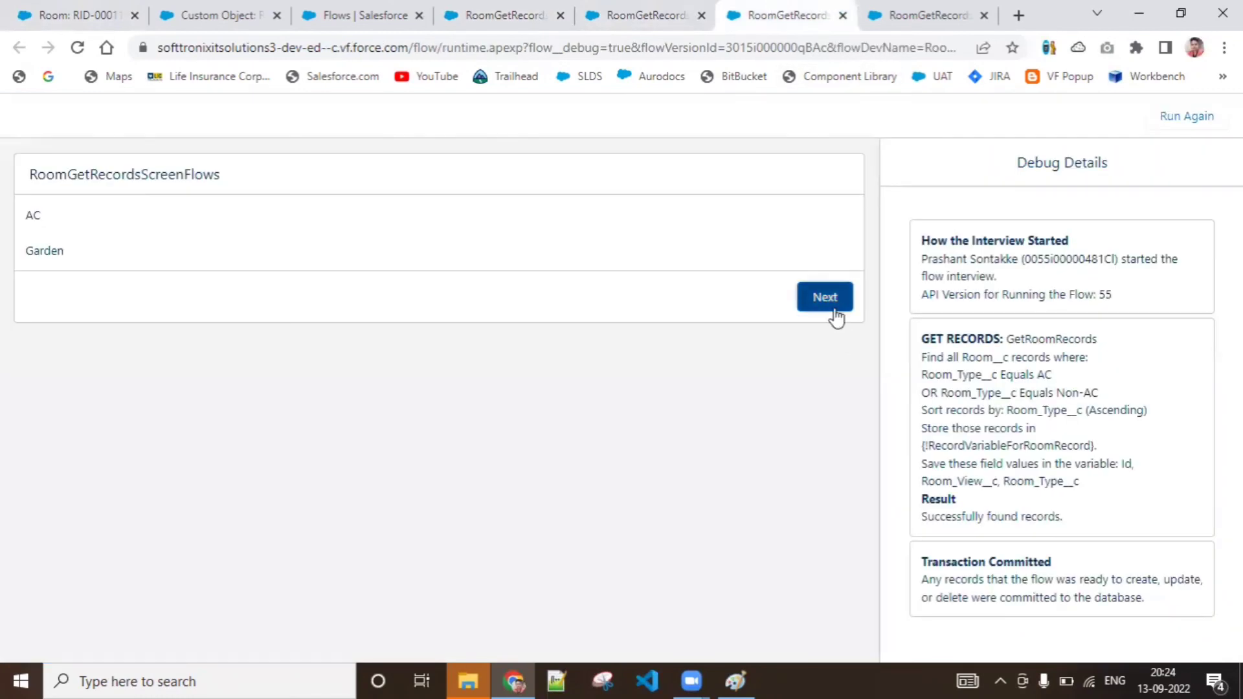
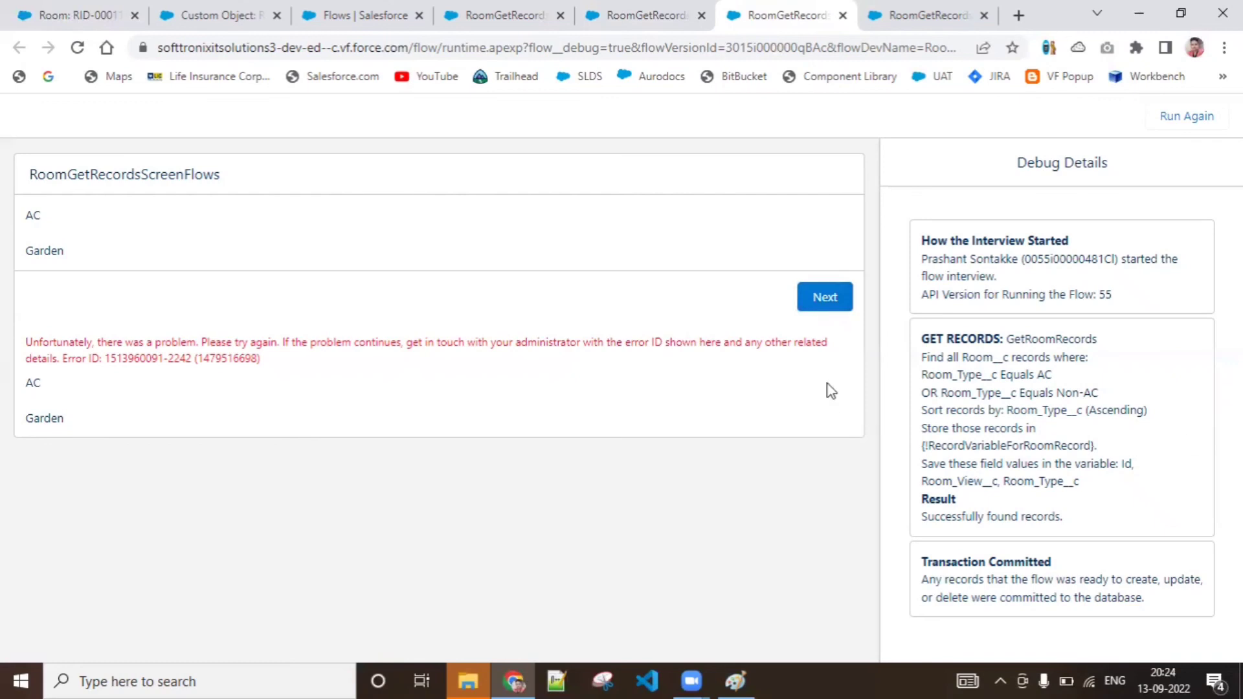
# Try again to advance the earlier debug run past its screen, and close all the debug run tabs
pyautogui.click(826, 298)
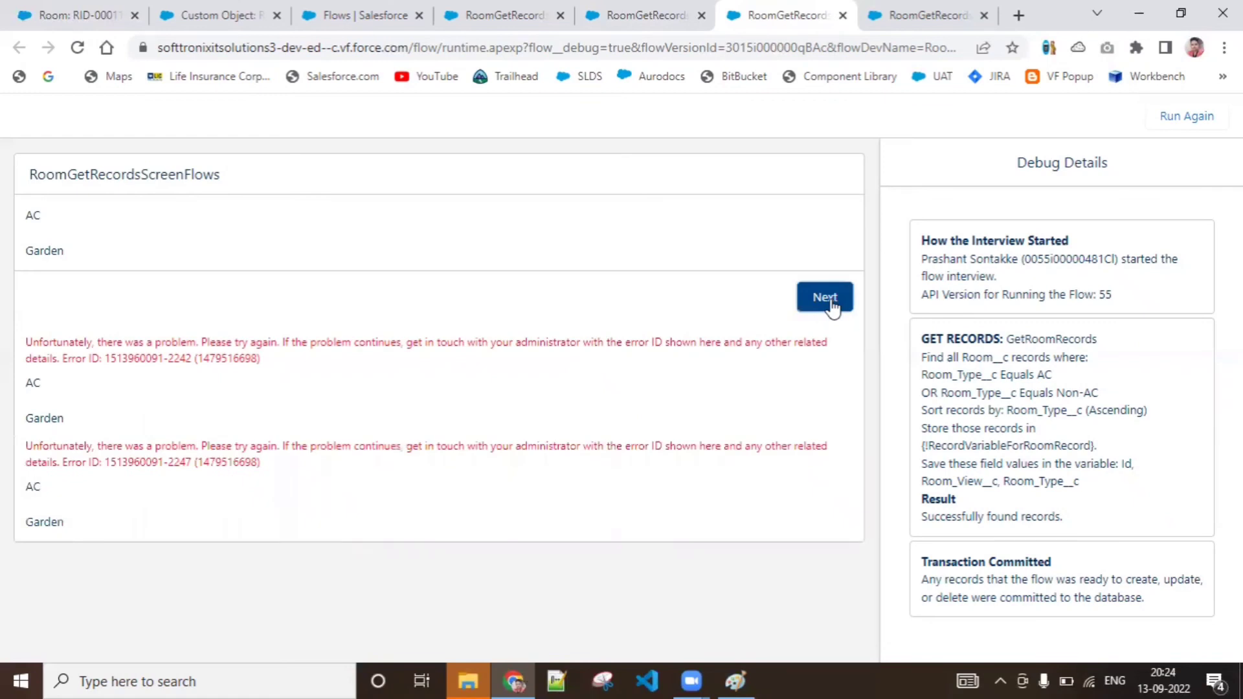
pyautogui.click(832, 304)
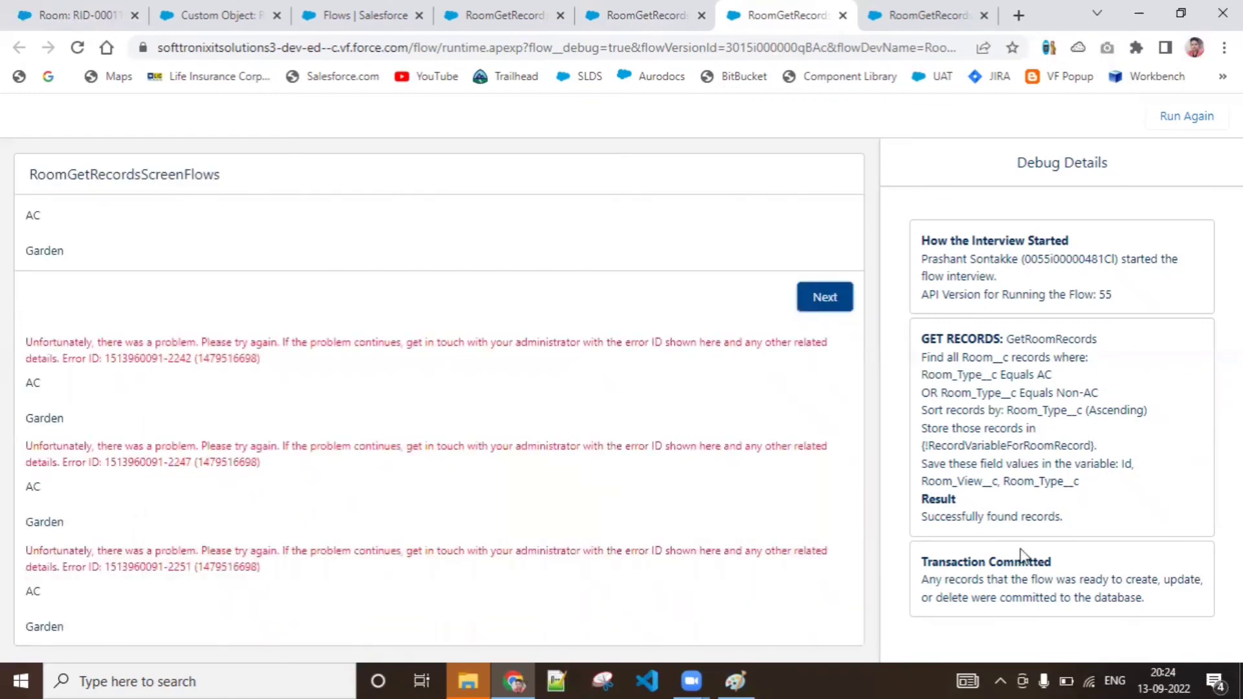
pyautogui.click(663, 16)
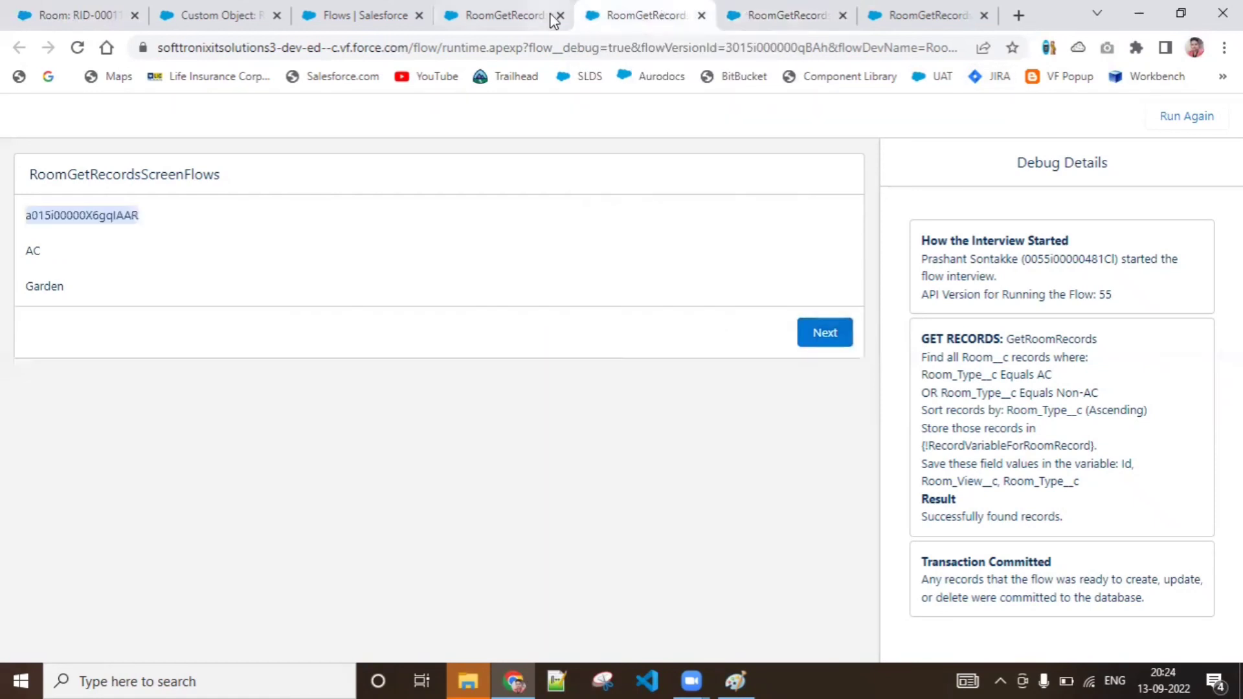
pyautogui.click(841, 17)
pyautogui.click(841, 18)
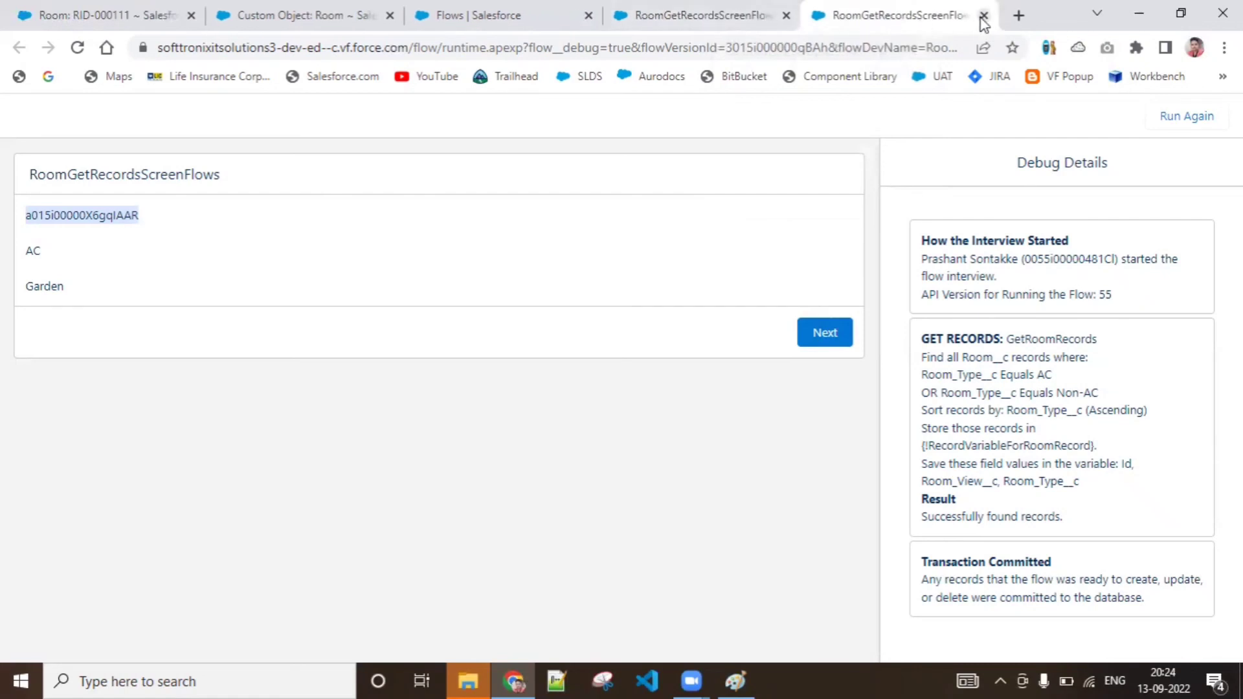
pyautogui.click(983, 16)
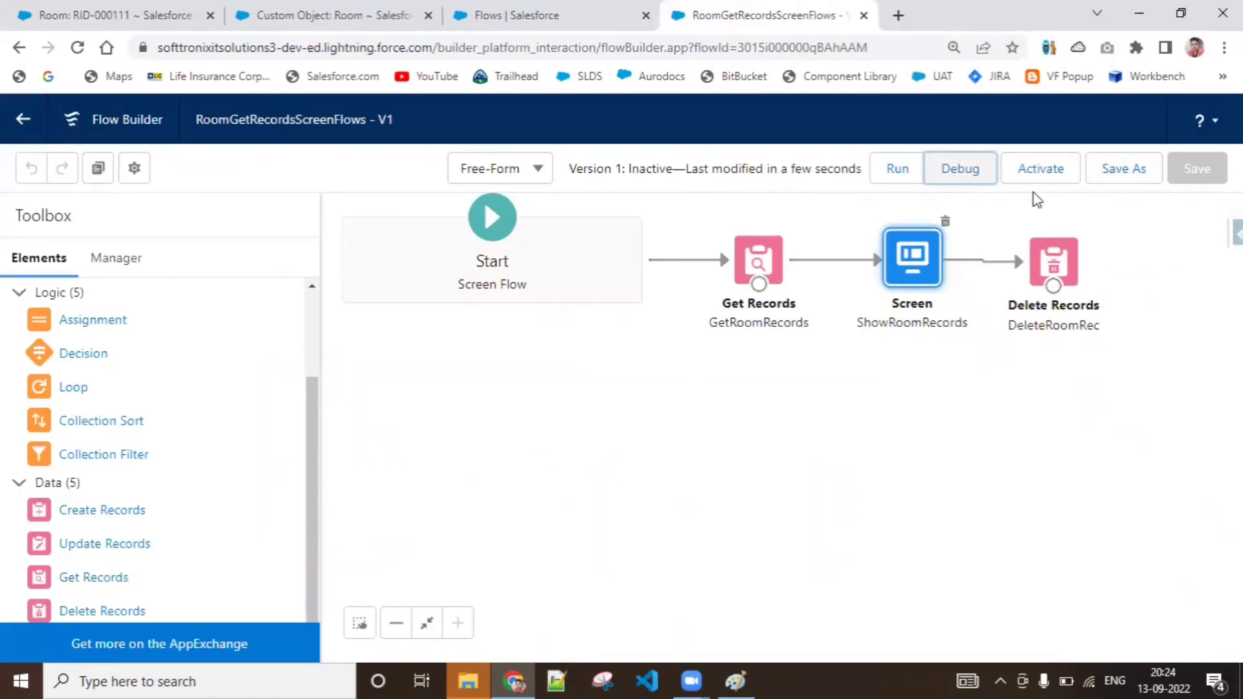
# Save the RoomGetRecordsScreenFlows flow as a new version
pyautogui.click(1003, 212)
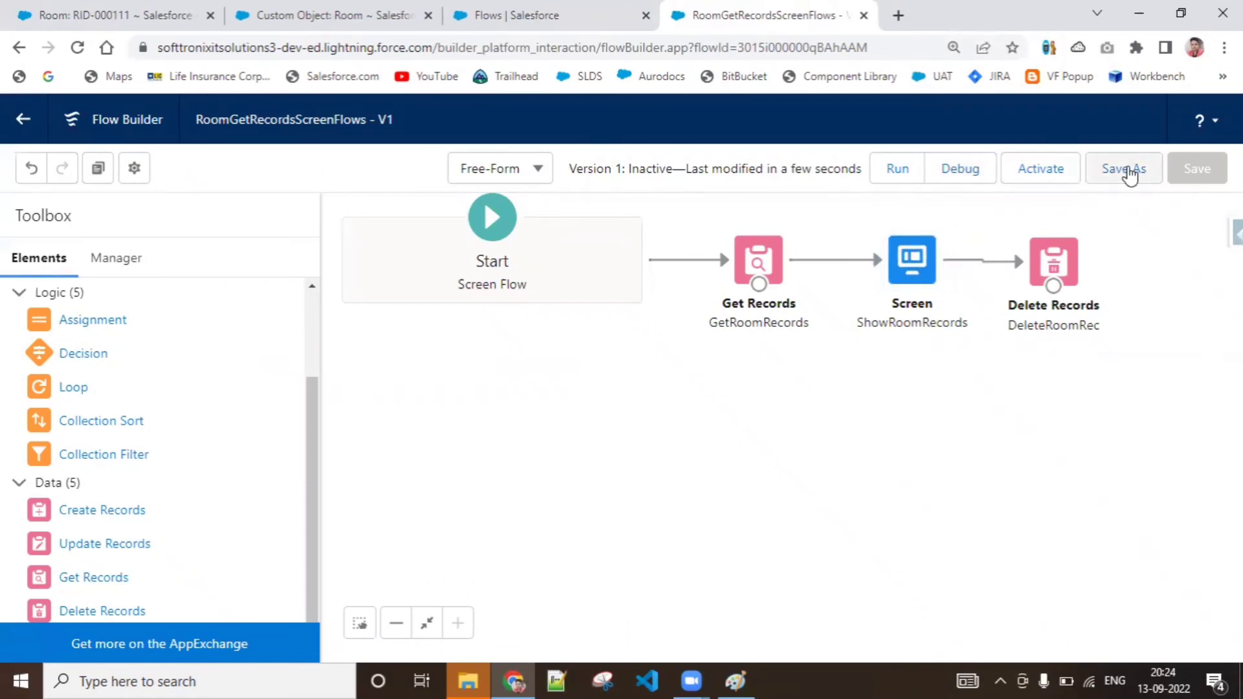
pyautogui.click(1128, 172)
pyautogui.click(974, 537)
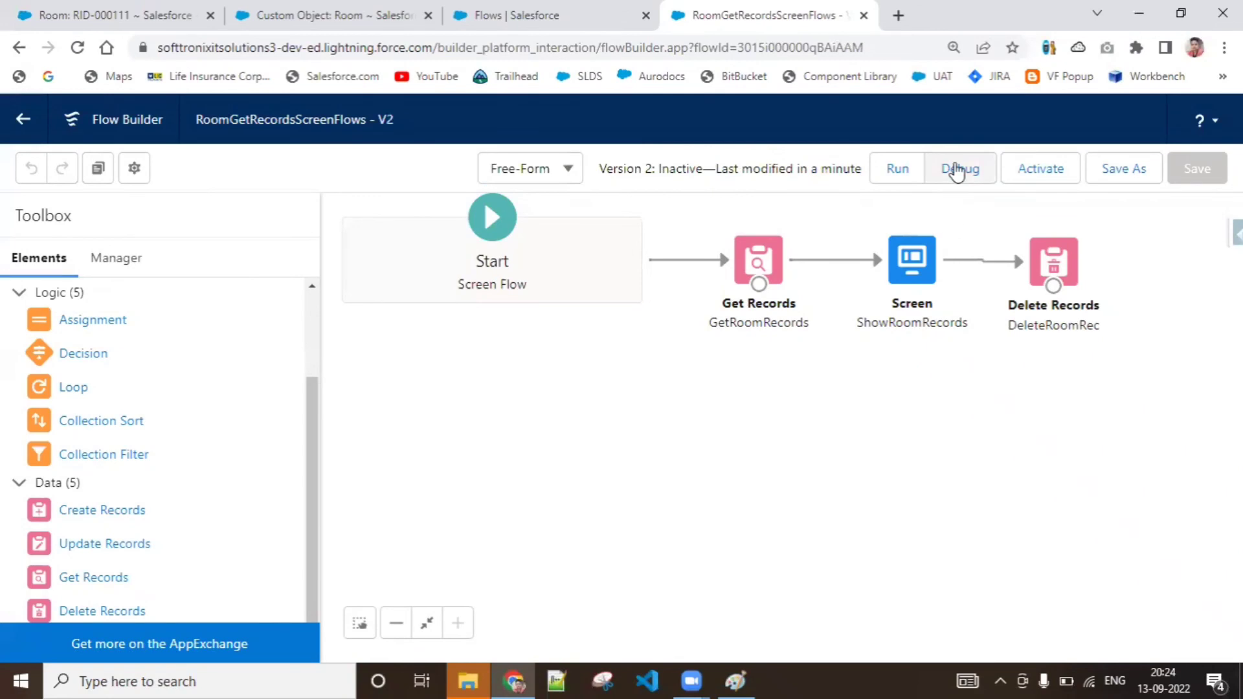
# Run the new flow version in debug mode with the default options and advance past its screen to finish the interview
pyautogui.click(957, 170)
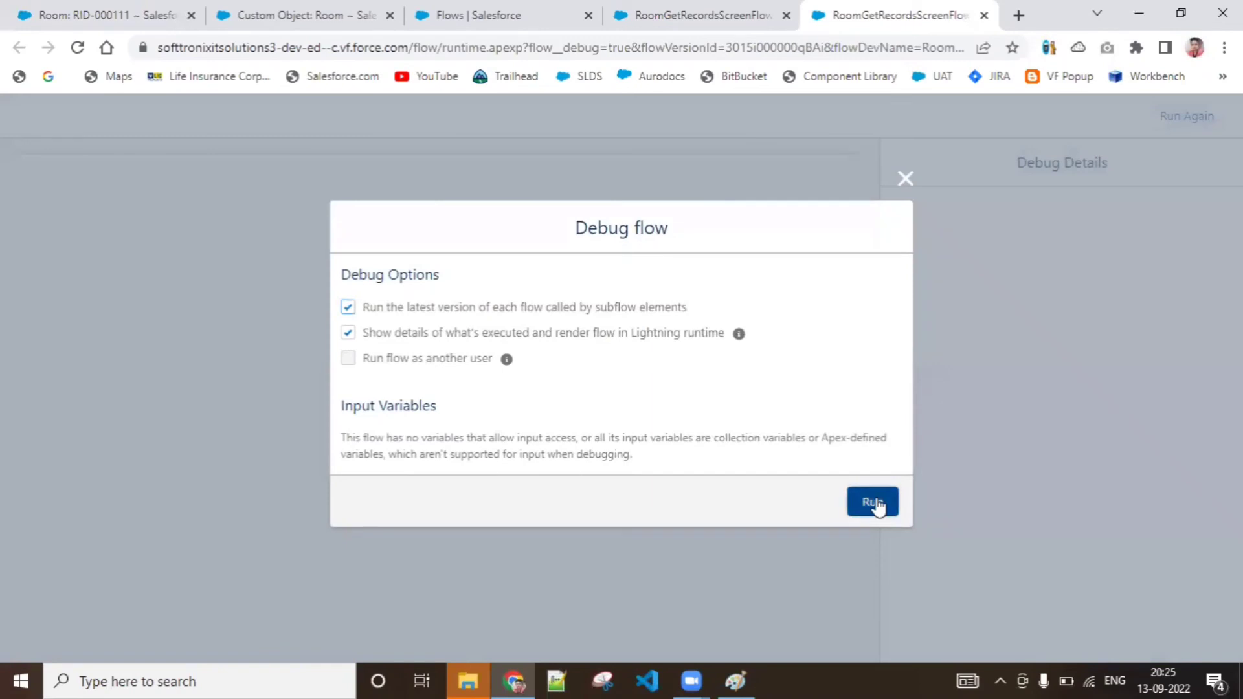
pyautogui.click(873, 503)
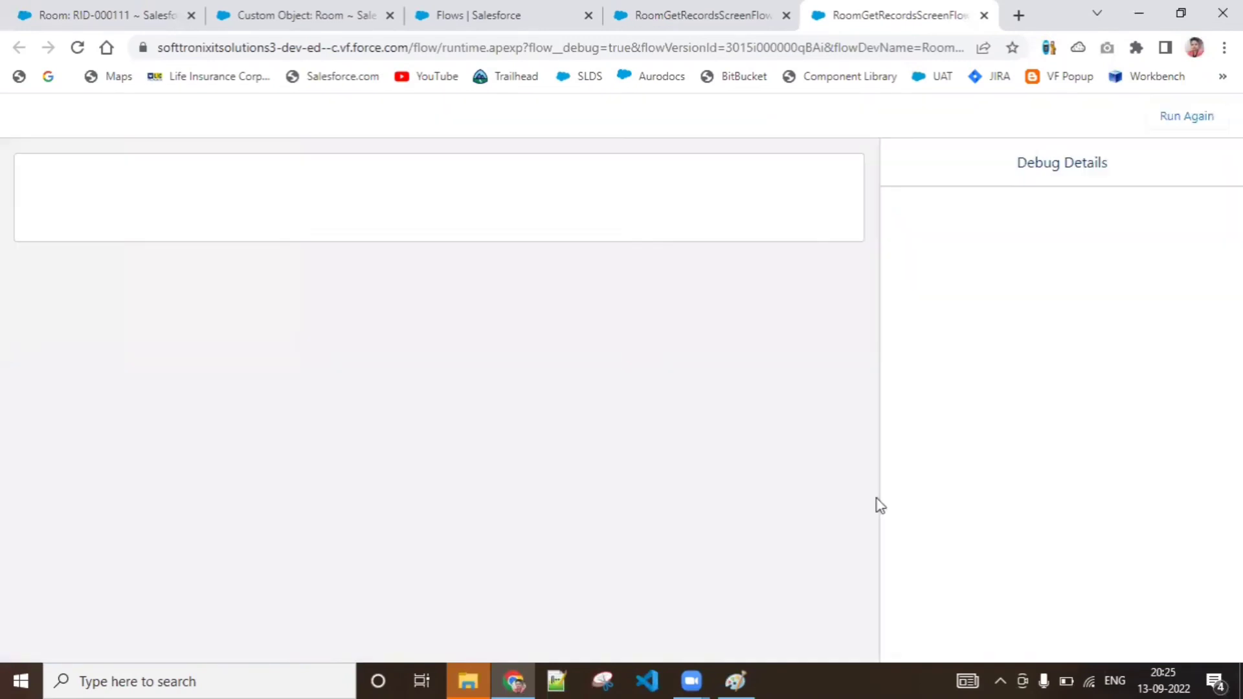
pyautogui.click(815, 335)
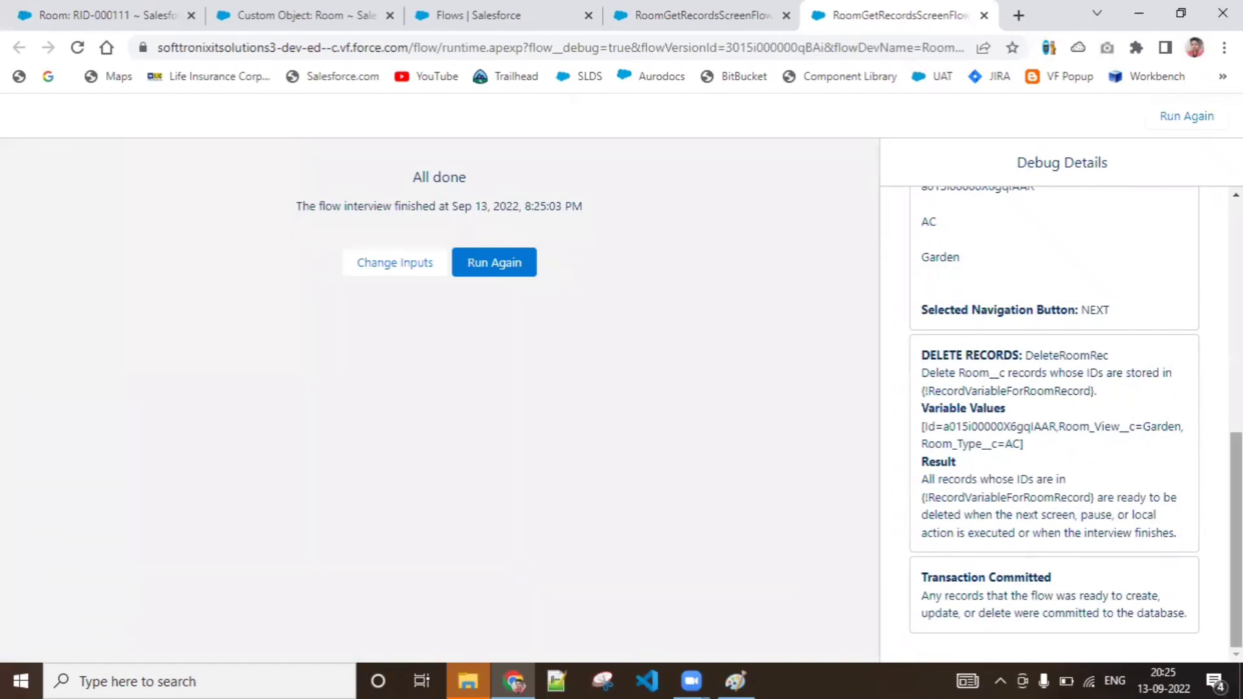
# Copy the record Id from the ShowRoomRecords debug details and load the record with that Id in the Room record's browser tab
pyautogui.scroll(2, 1061, 323)
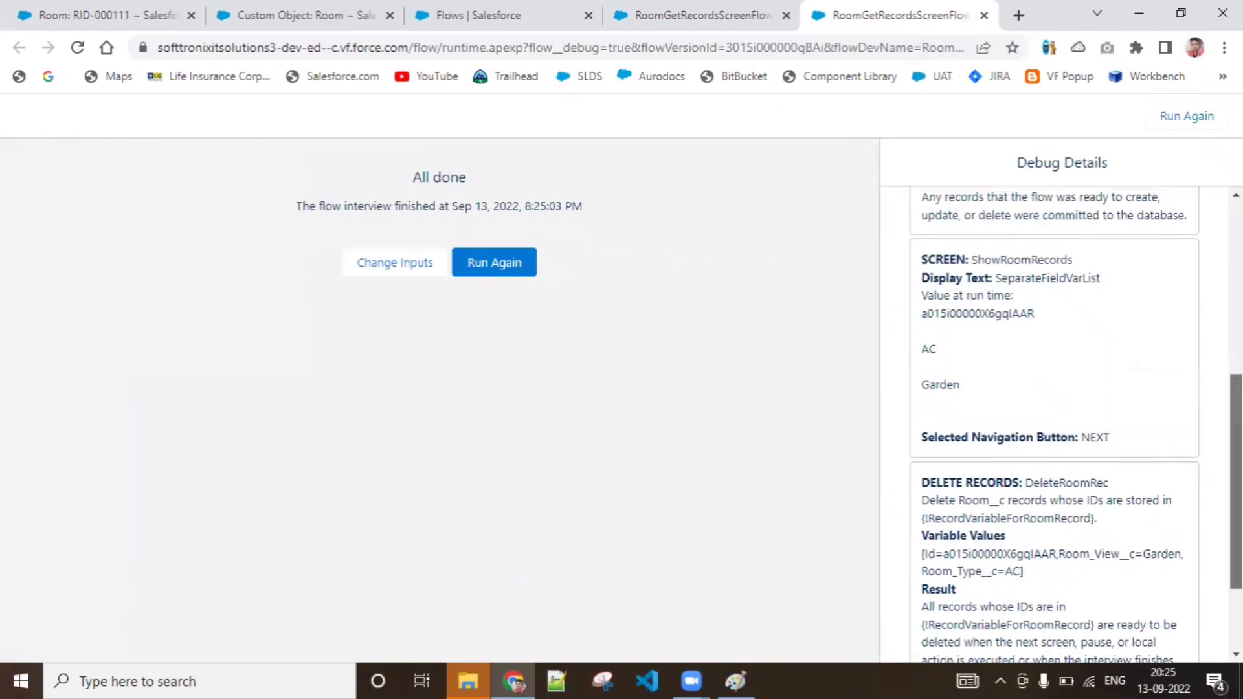
pyautogui.doubleClick(984, 323)
pyautogui.hotkey('ctrl', 'c')
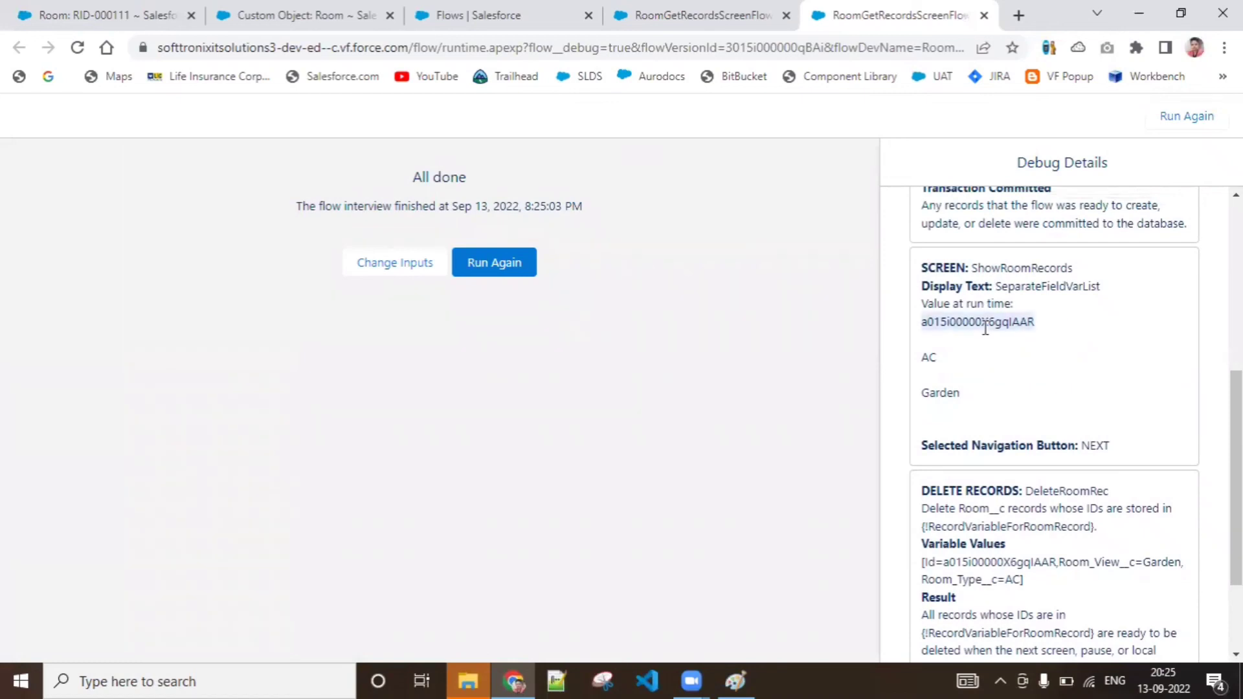
pyautogui.click(84, 14)
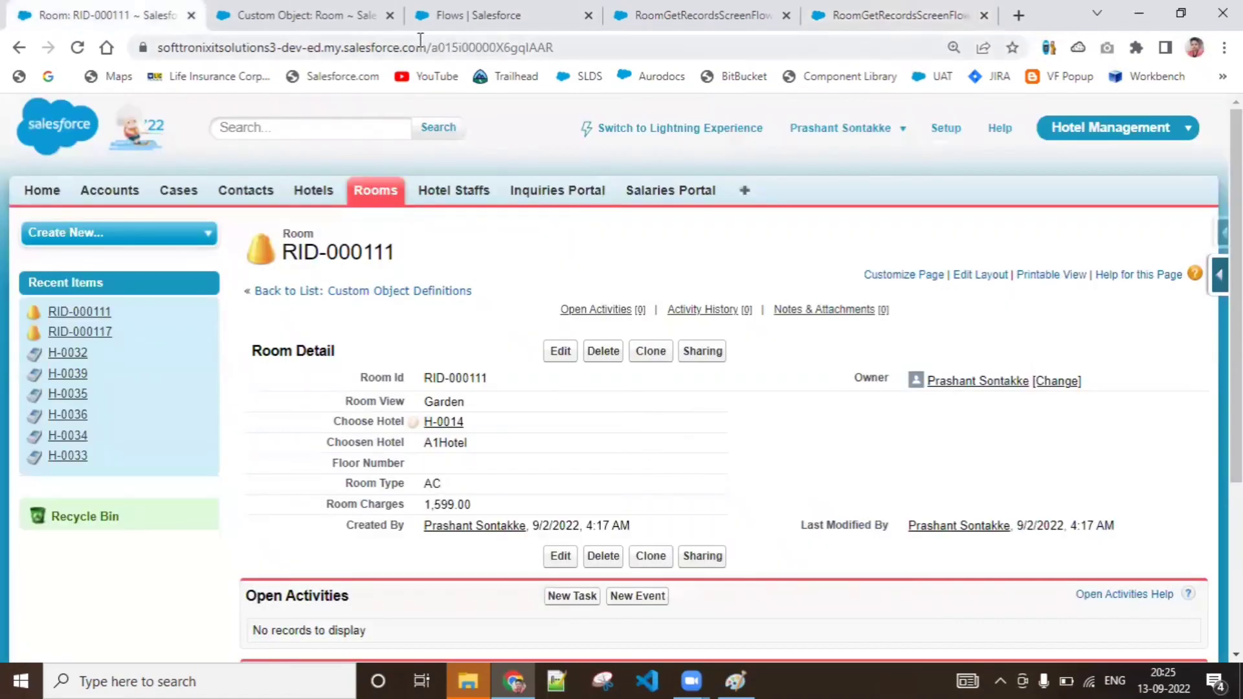
pyautogui.doubleClick(464, 47)
pyautogui.hotkey('ctrl', 'v')
pyautogui.press('Return')
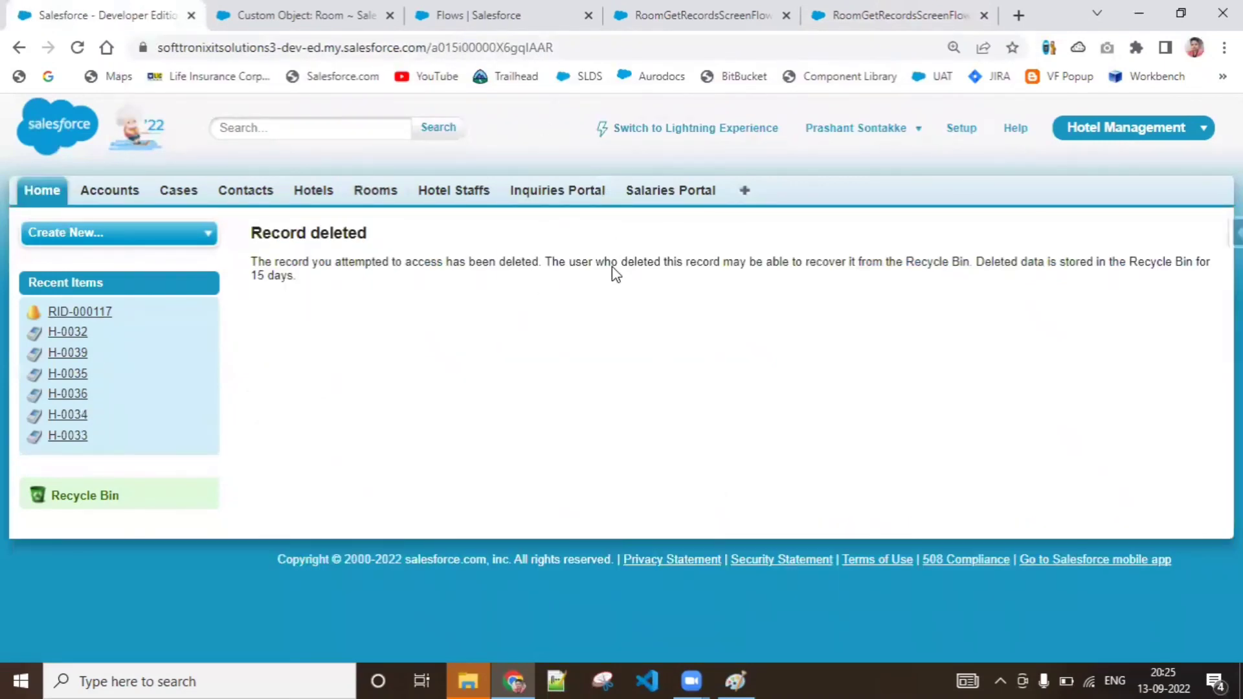
# Find the copied record Id in the debug details, examine the DeleteRoomRec entry, and return to the flow canvas
pyautogui.click(705, 14)
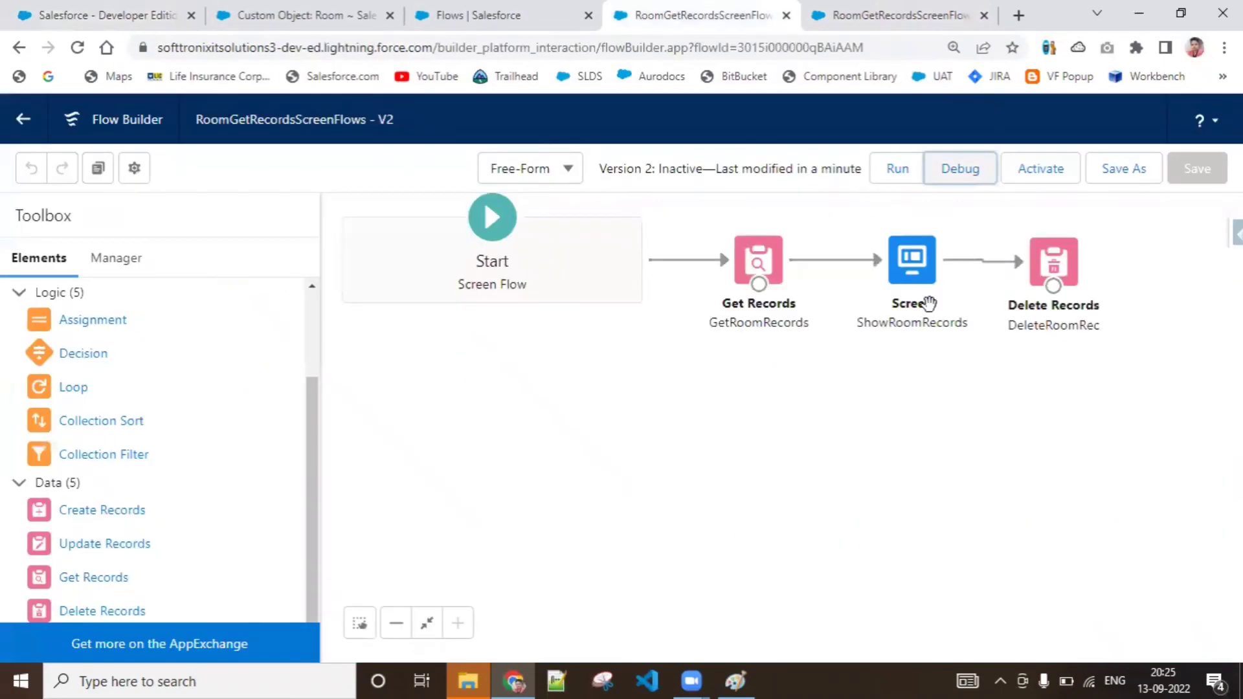
pyautogui.click(896, 7)
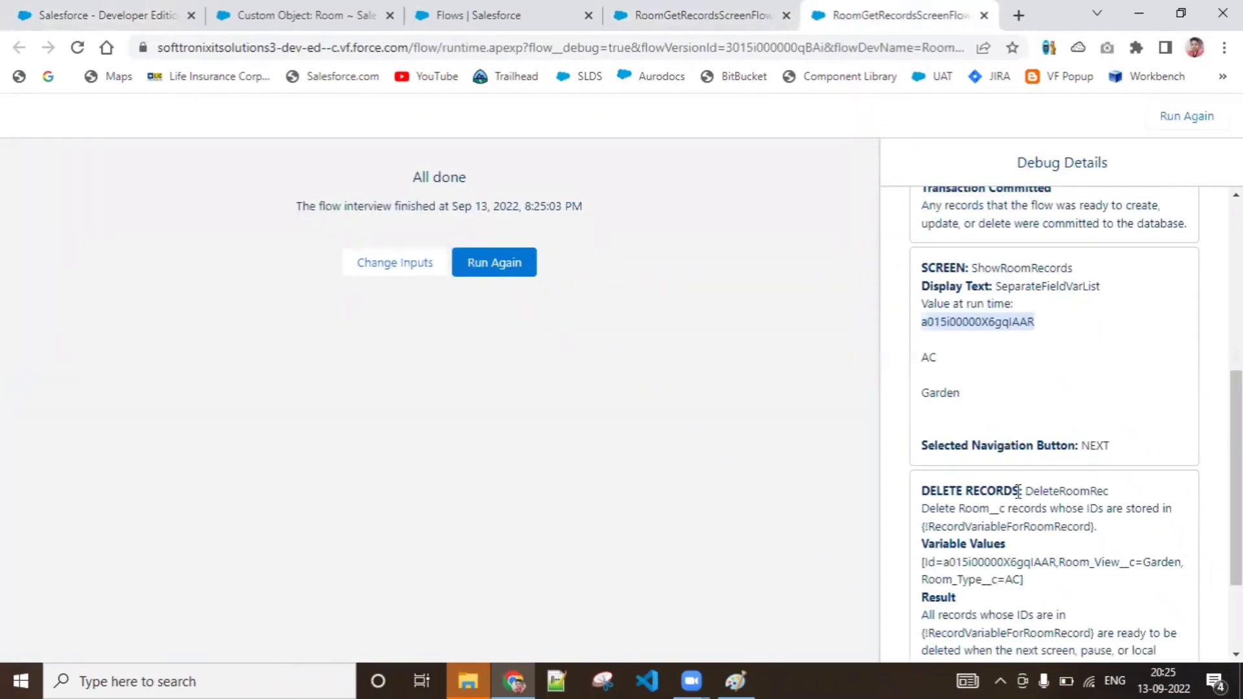
pyautogui.scroll(-2, 1053, 442)
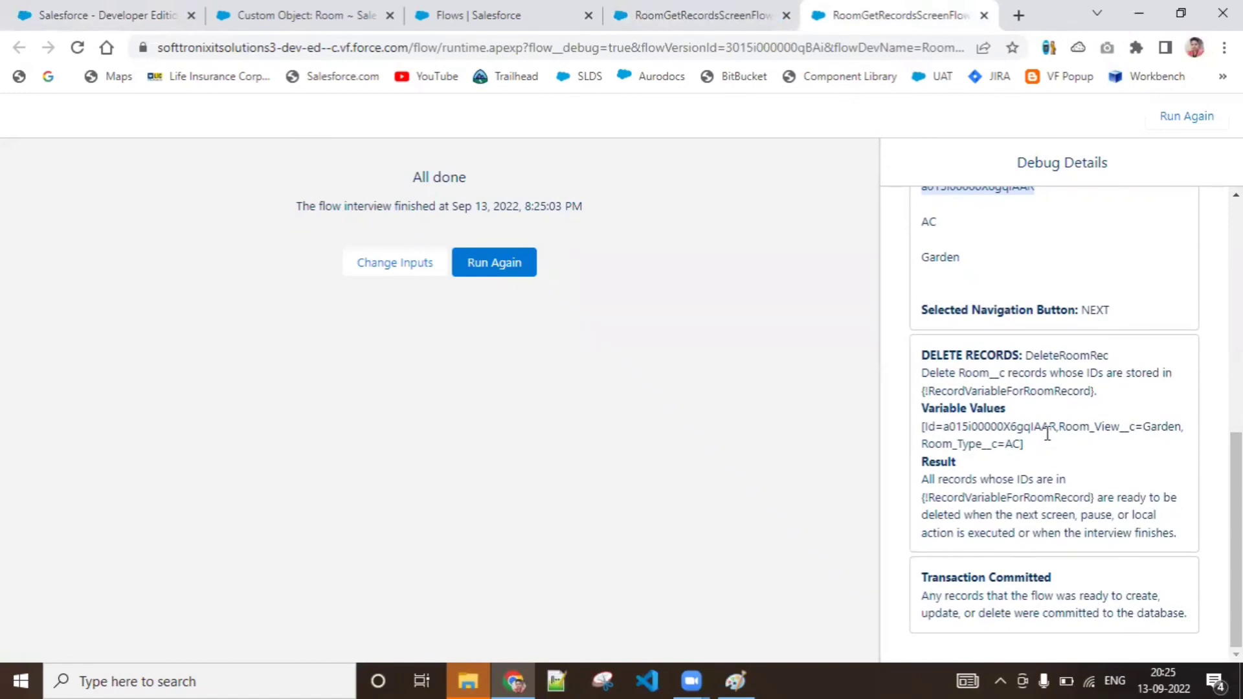
pyautogui.hotkey('ctrl', 'f')
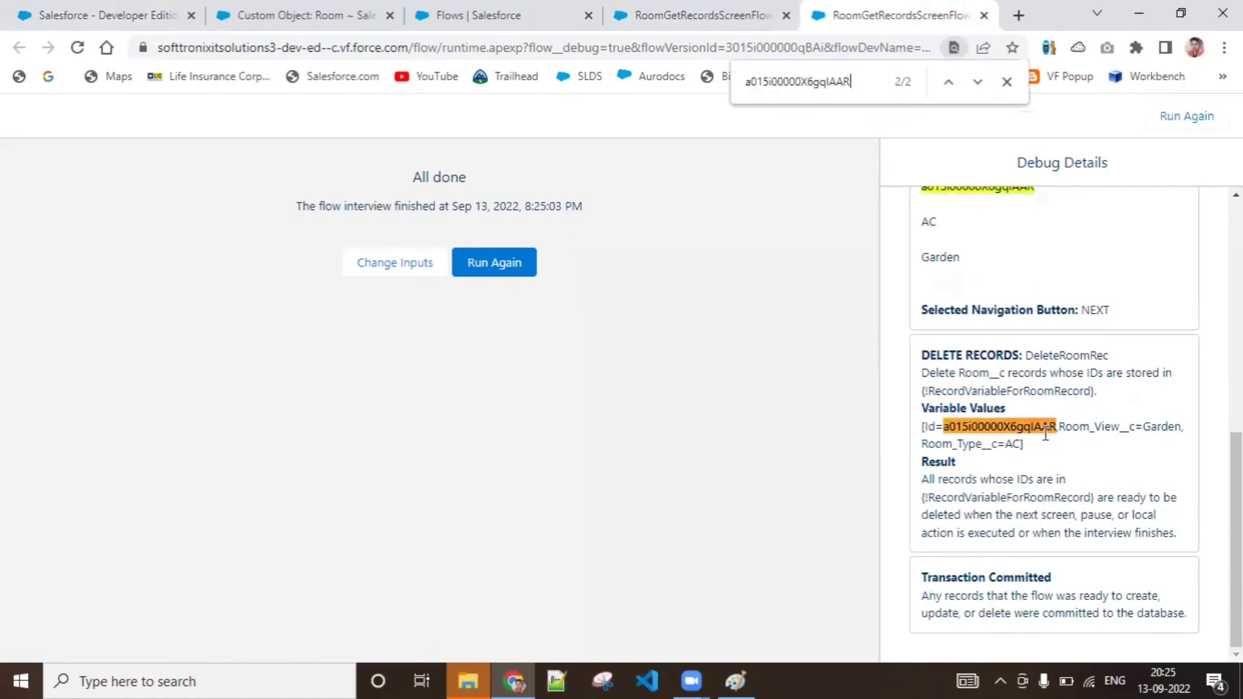
pyautogui.scroll(1, 929, 235)
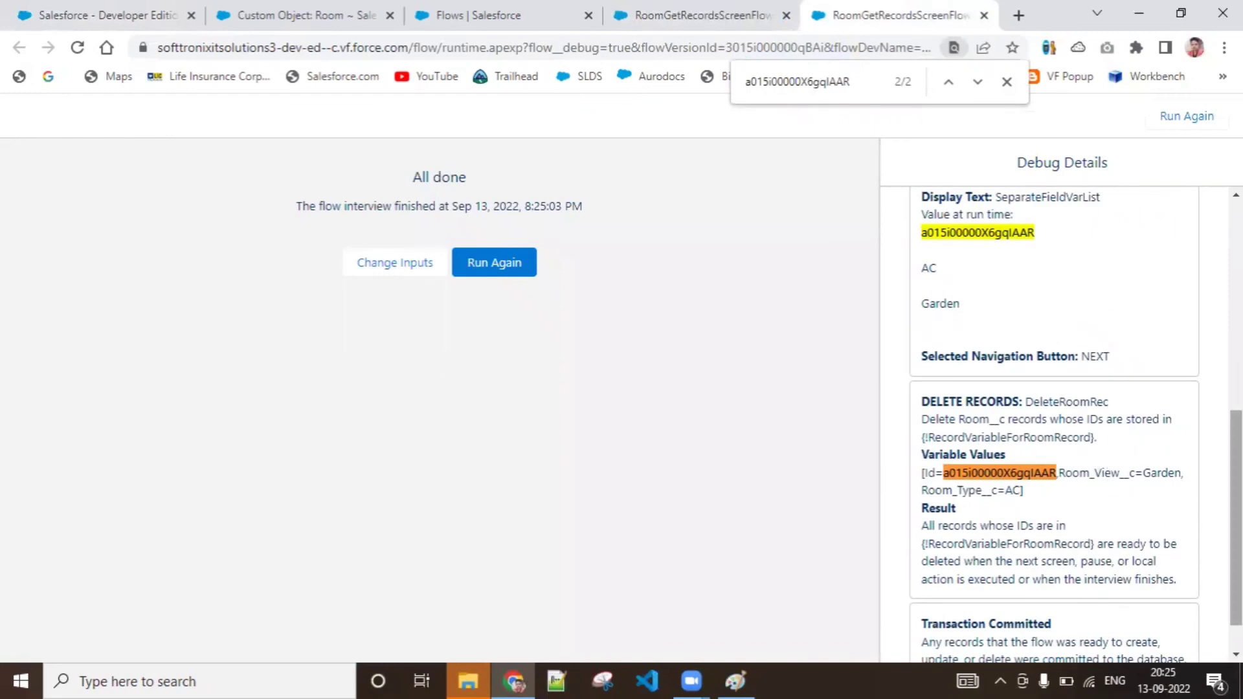
pyautogui.scroll(-1, 1125, 490)
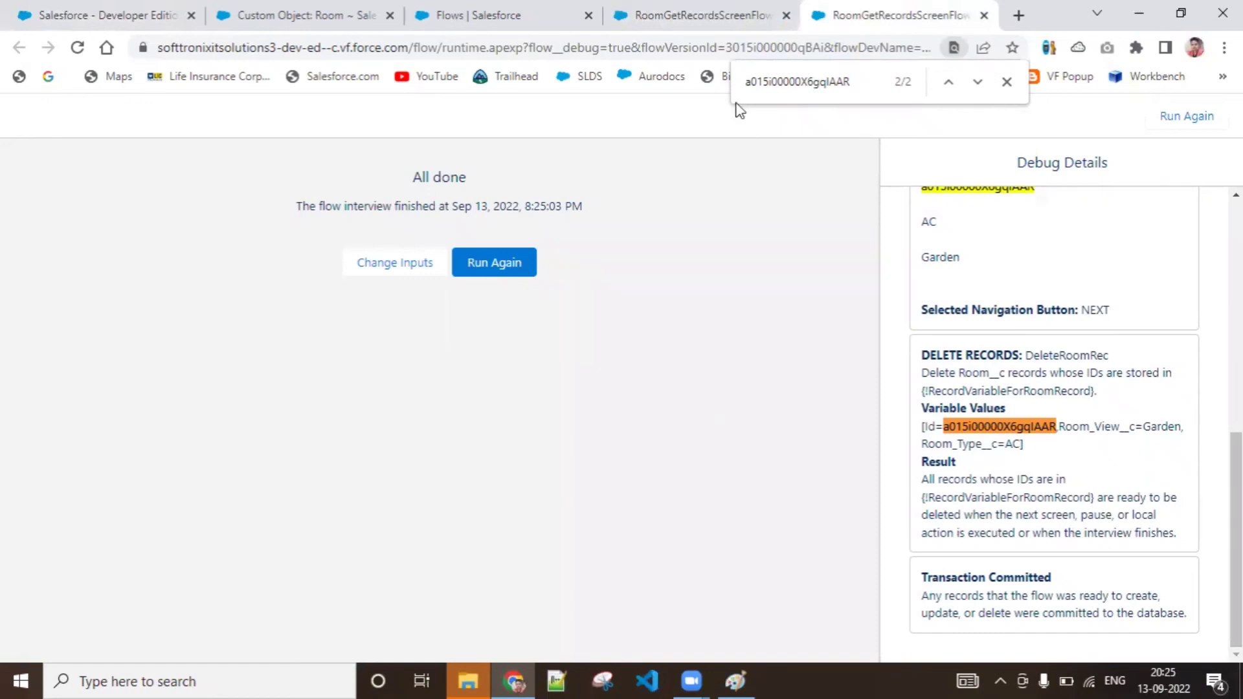
pyautogui.click(708, 8)
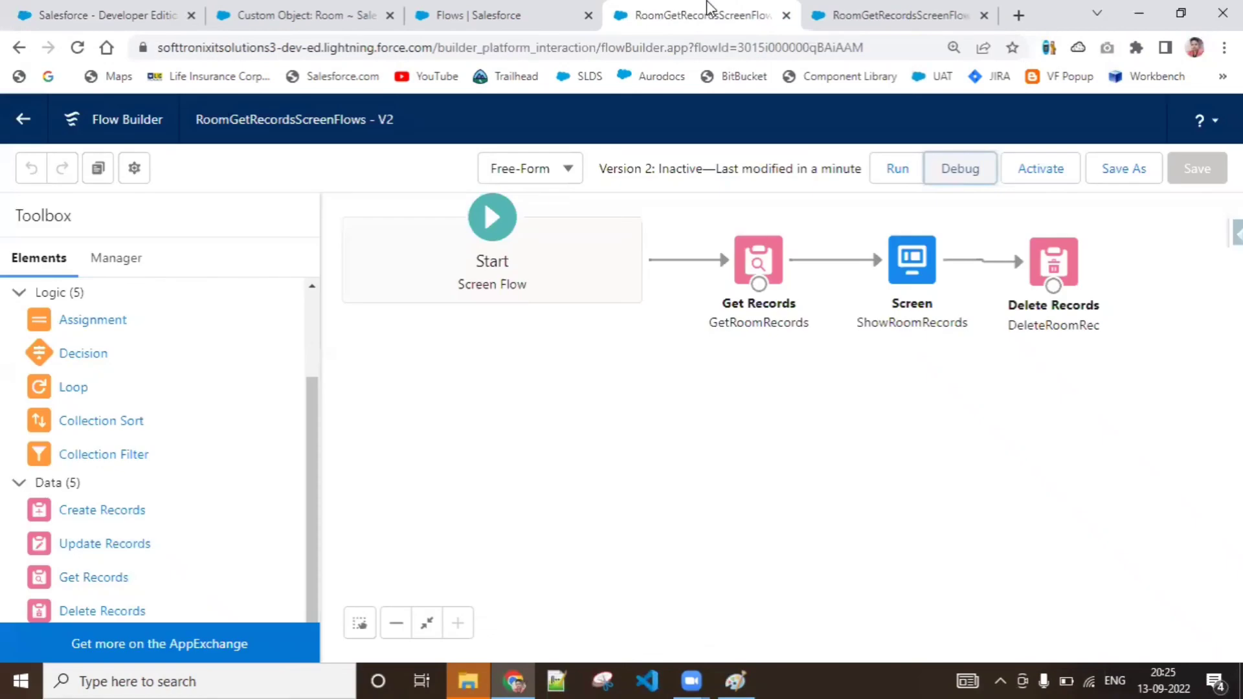